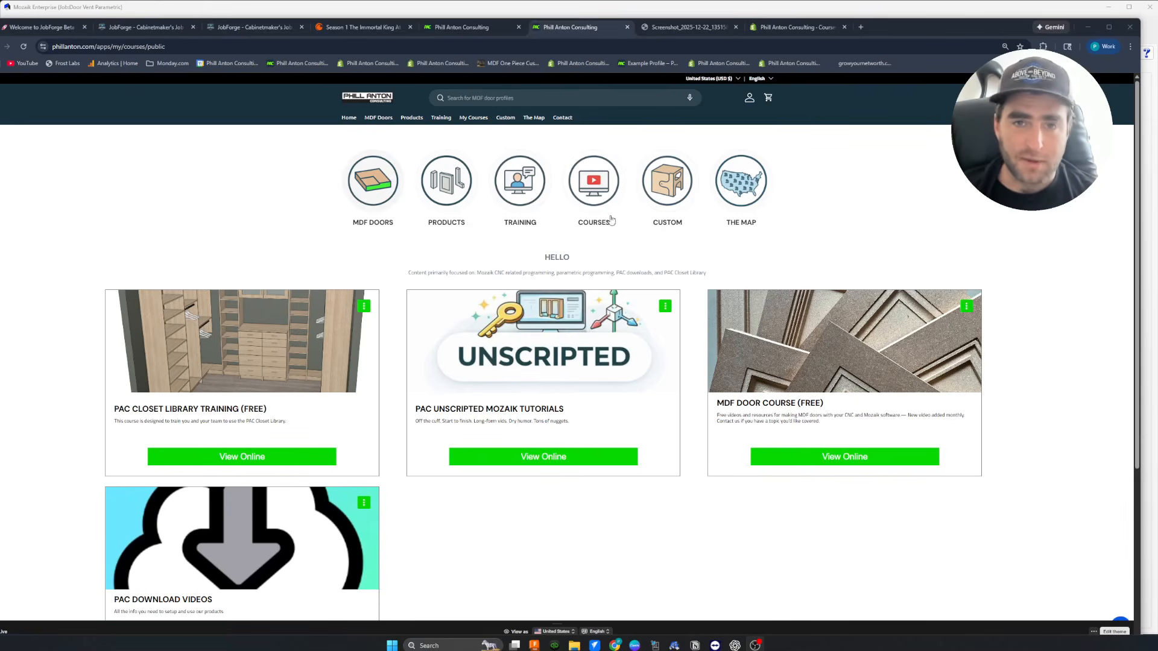
Switch to the browser article on cabinet door vent holes and examine the cut-out patterns in its photos.
click(1087, 28)
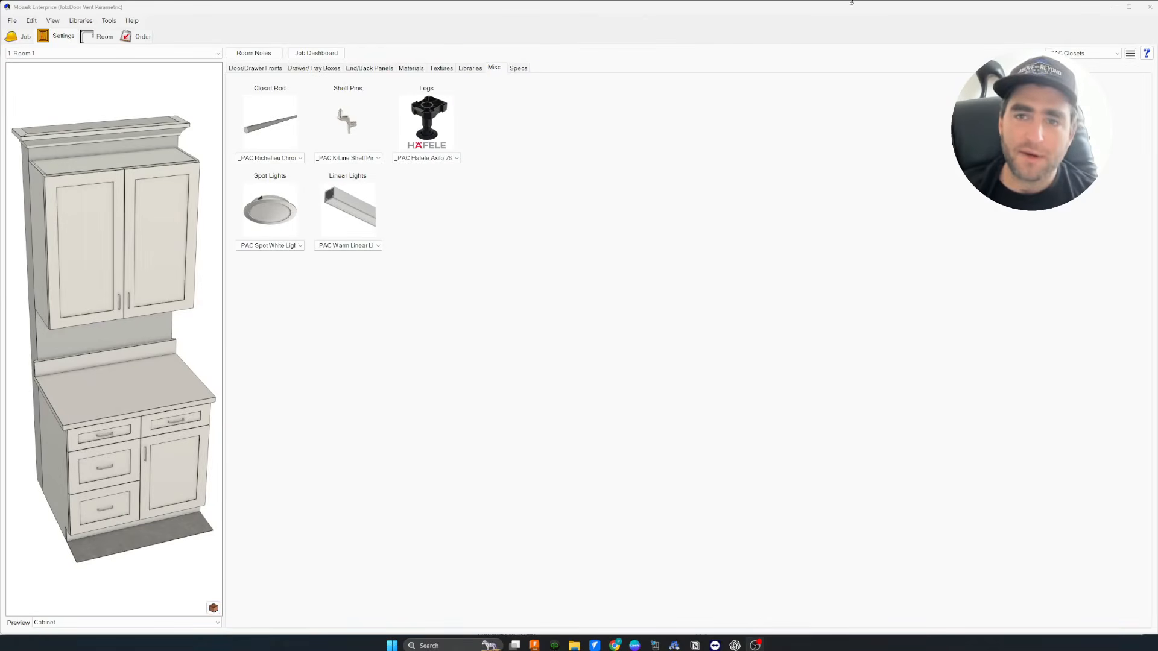
click(614, 645)
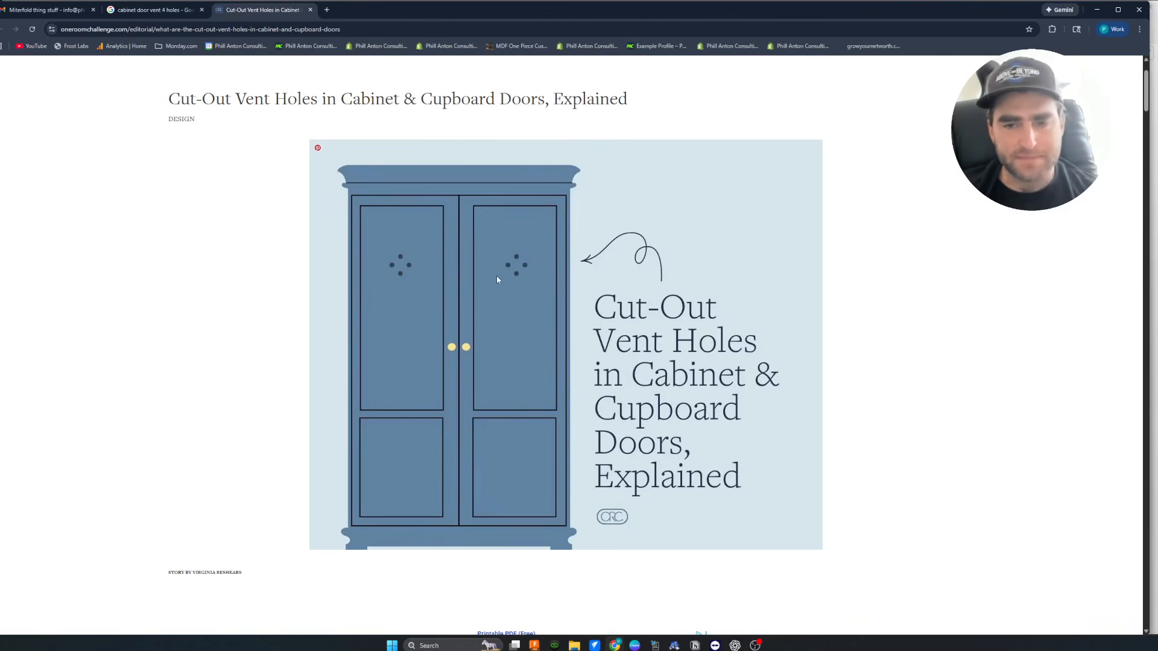
scroll(527, 280, down, 15)
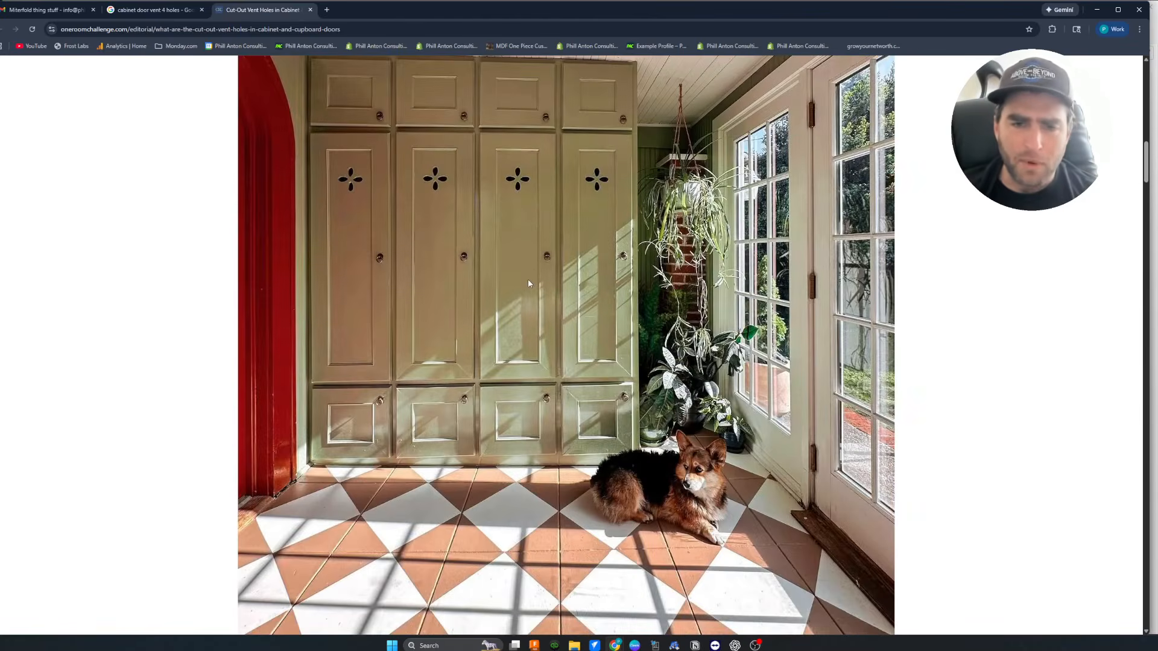
scroll(534, 273, up, 4)
scroll(535, 278, down, 15)
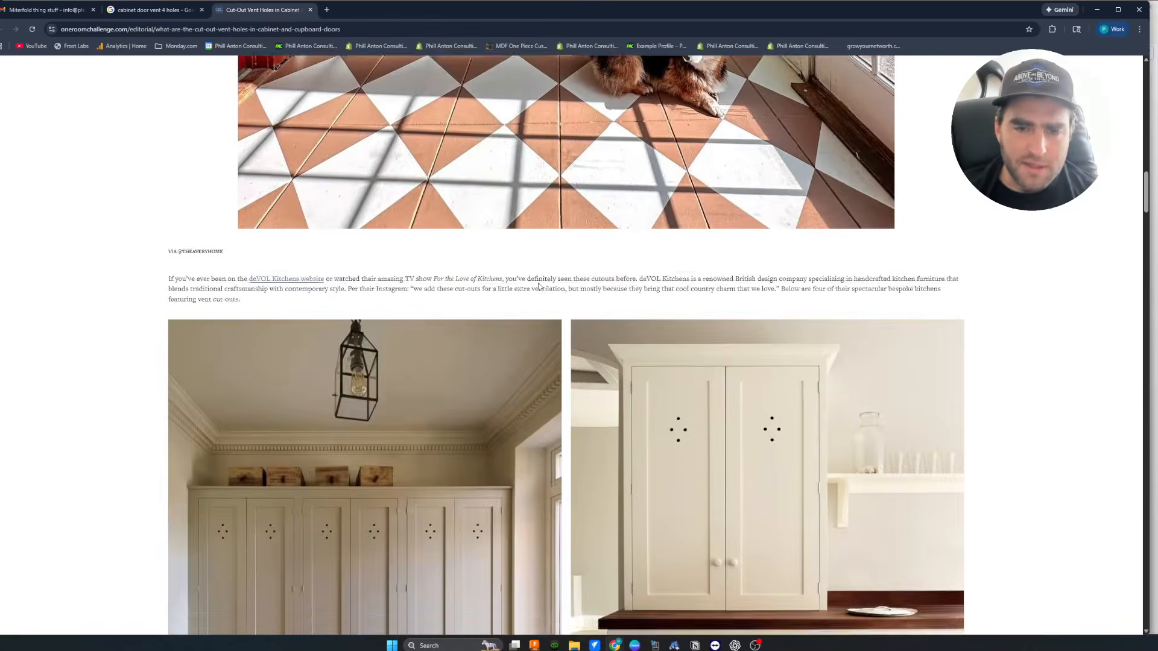
scroll(538, 281, down, 7)
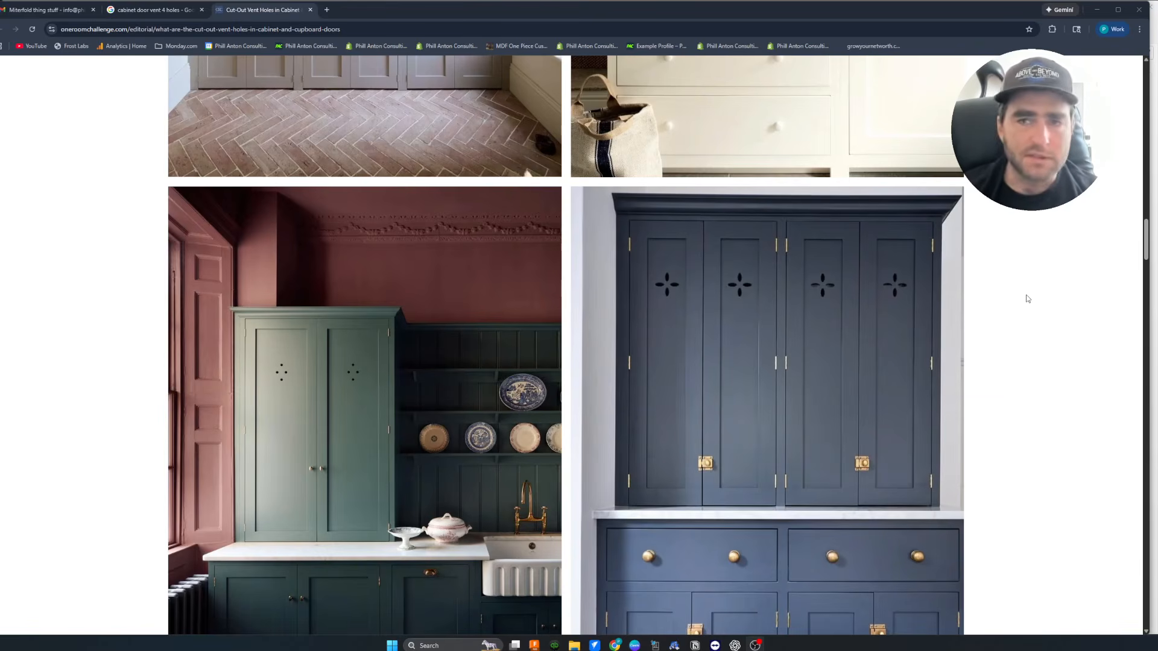
click(1097, 10)
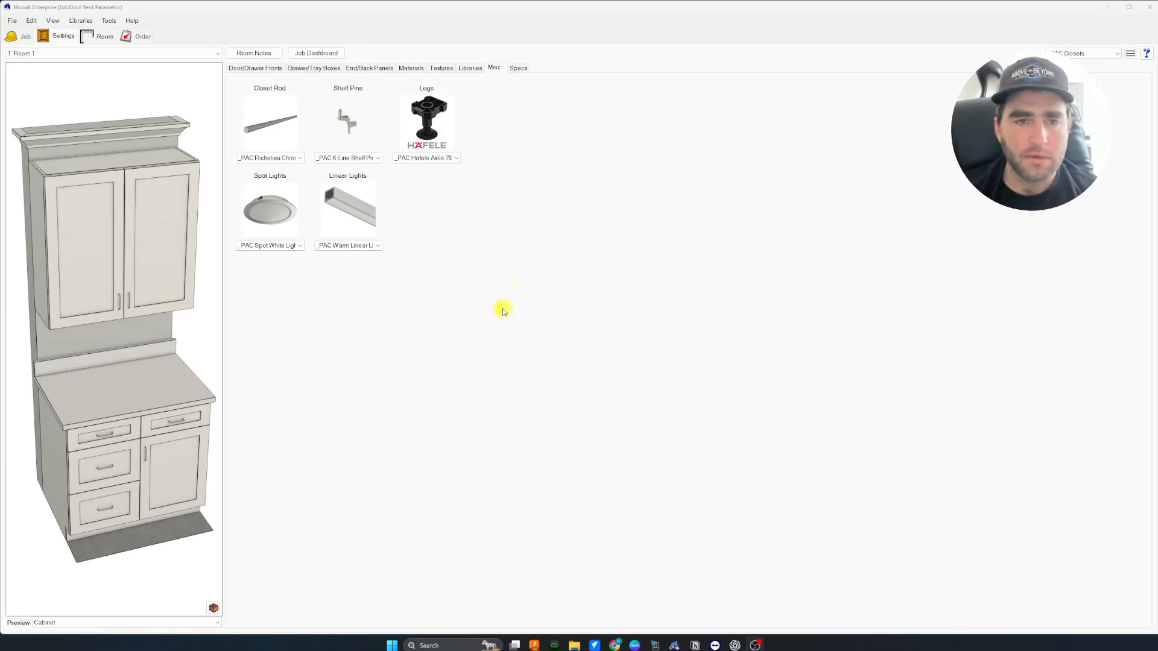
Open the Frameless V12 job parameters for the Frameless Blind Dado construction method, showing the Other category.
click(269, 67)
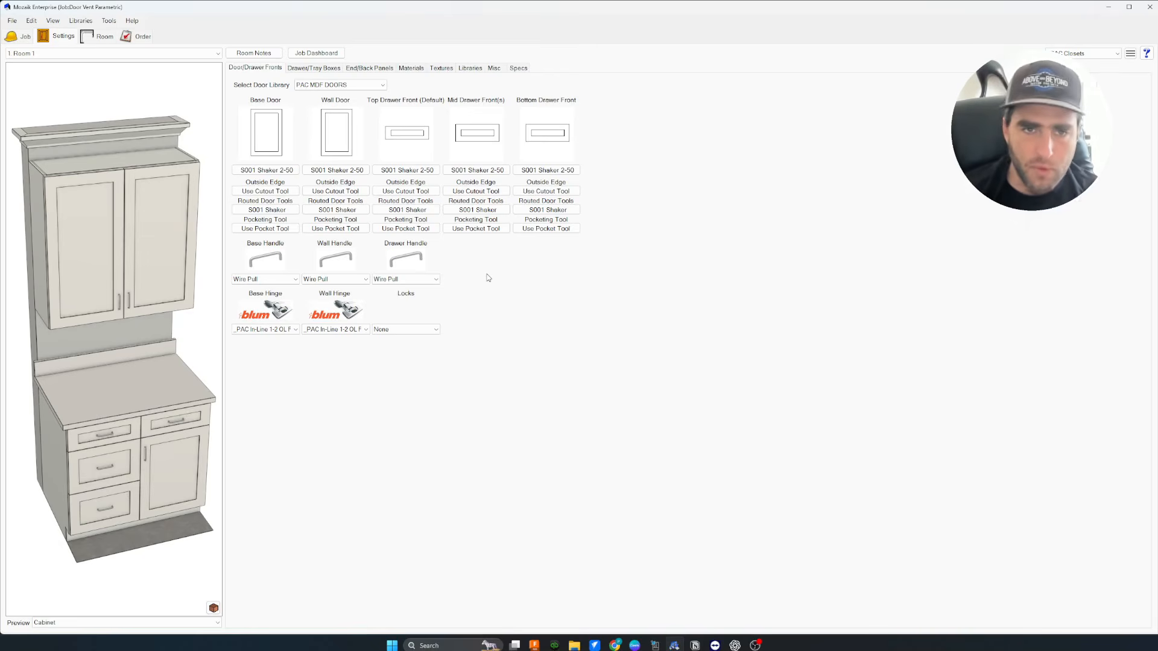
click(470, 69)
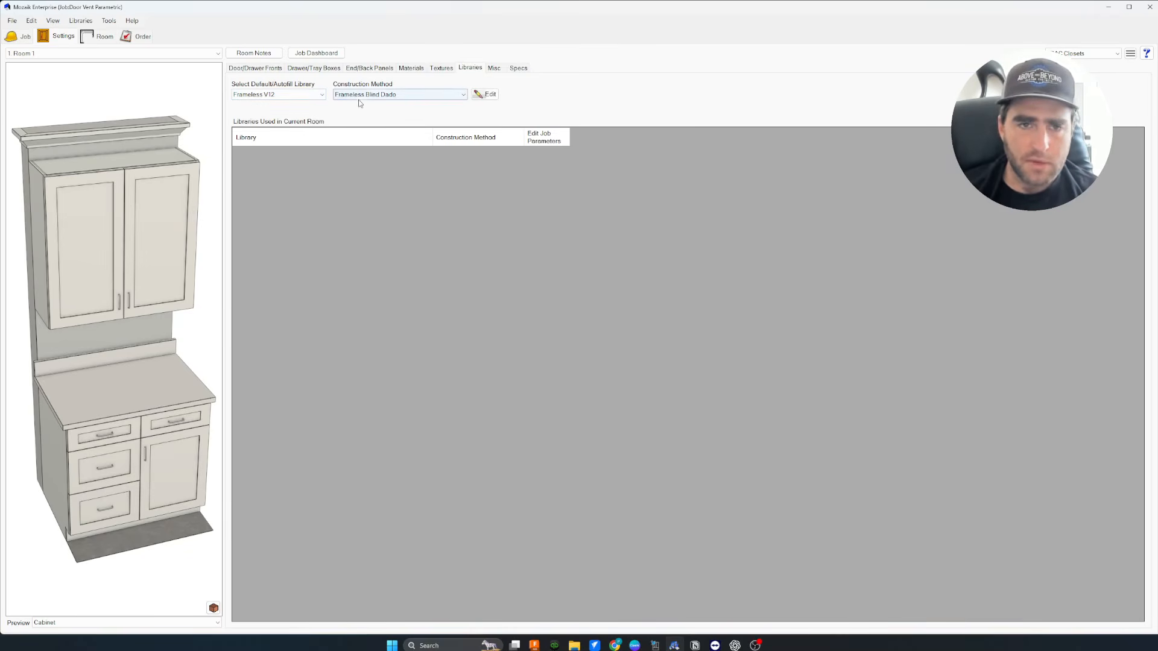
click(487, 94)
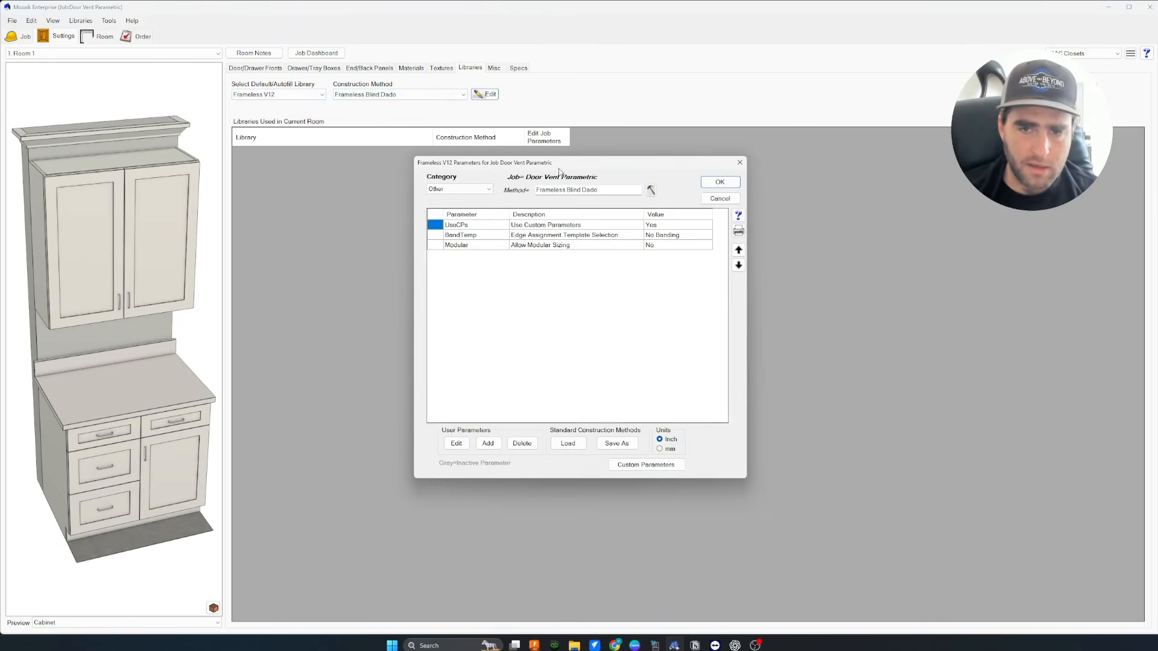
click(476, 190)
click(459, 300)
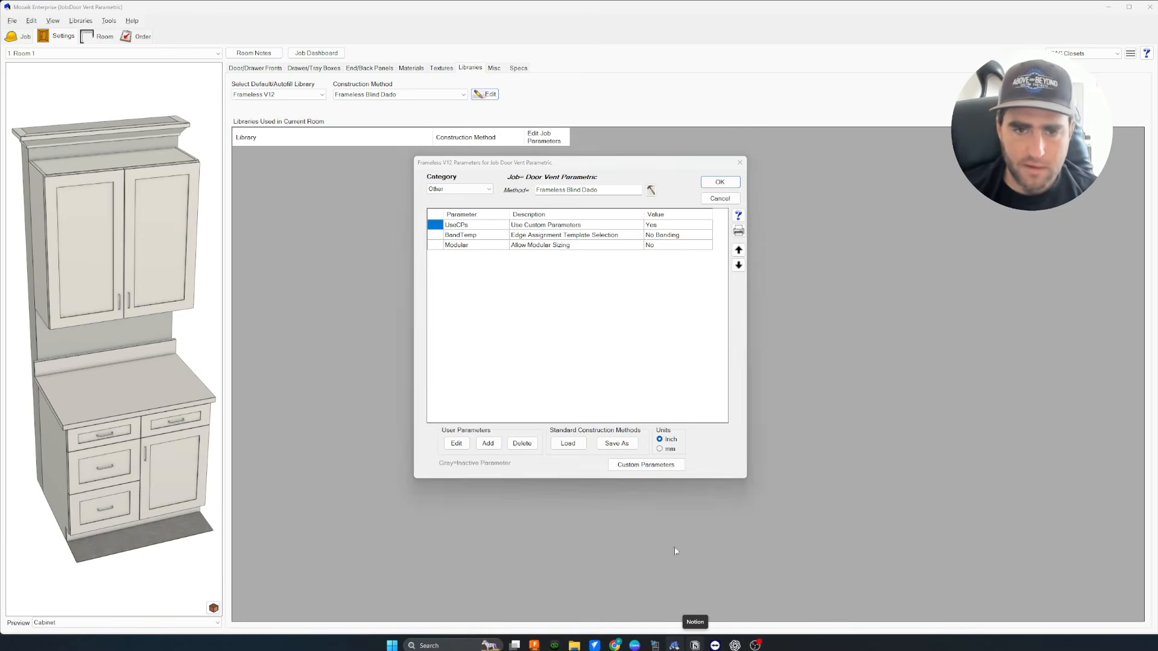
Switch to the browser and examine the shape and spacing of the four-petal vent cut-outs in the reference photos.
key(alt+Tab)
key(alt+Tab)
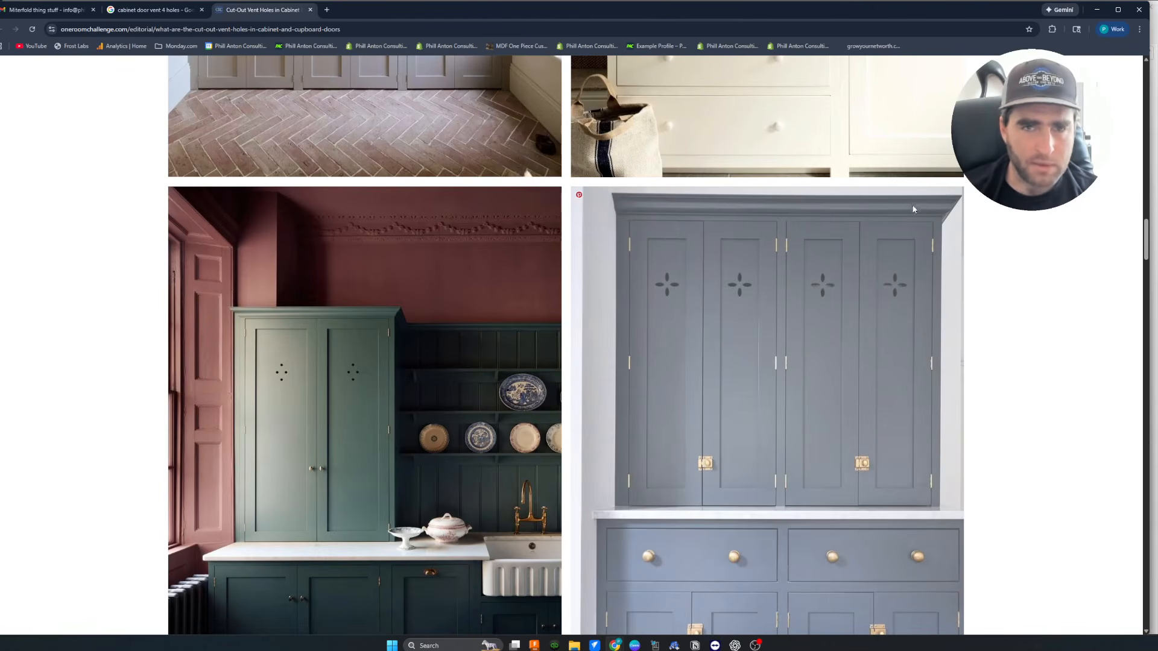
click(1097, 11)
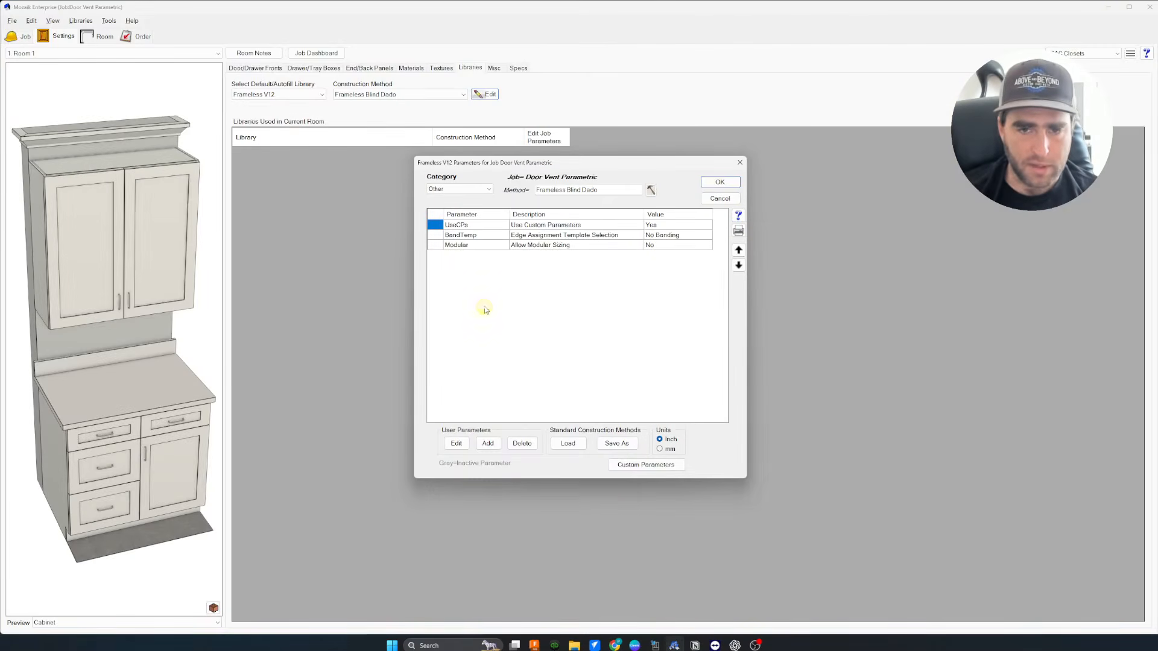
Add a number-type user parameter named PetalSeparation and set its value to 0.5 inch.
click(488, 443)
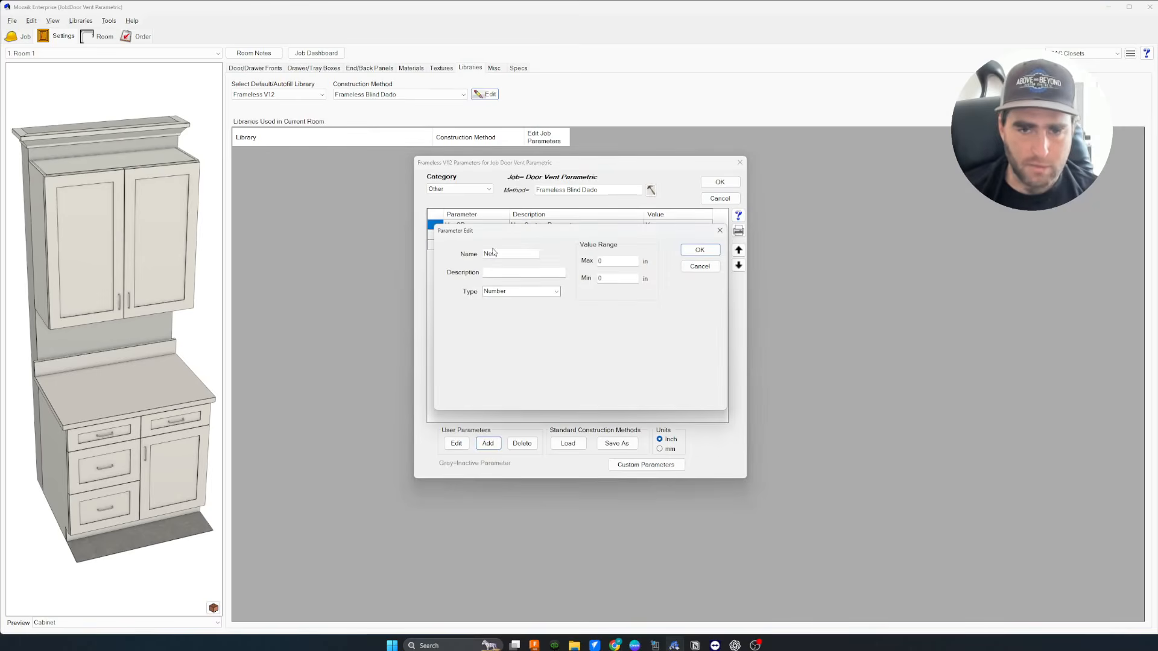
drag(510, 253, 446, 253)
text(PetalSeparation)
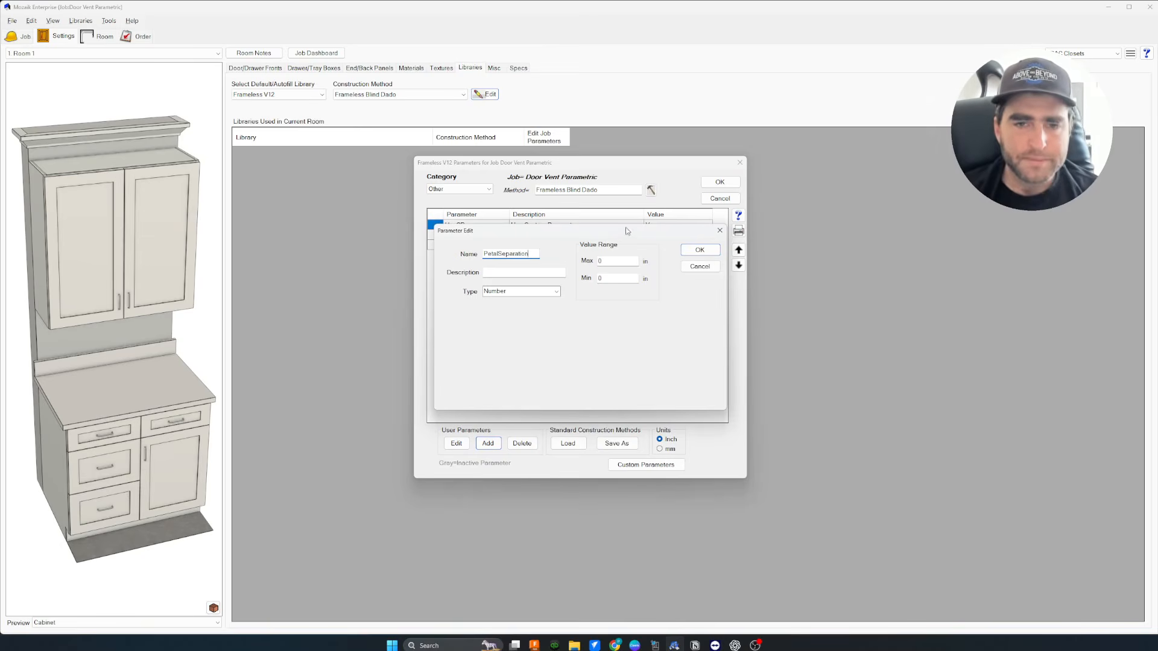
click(707, 251)
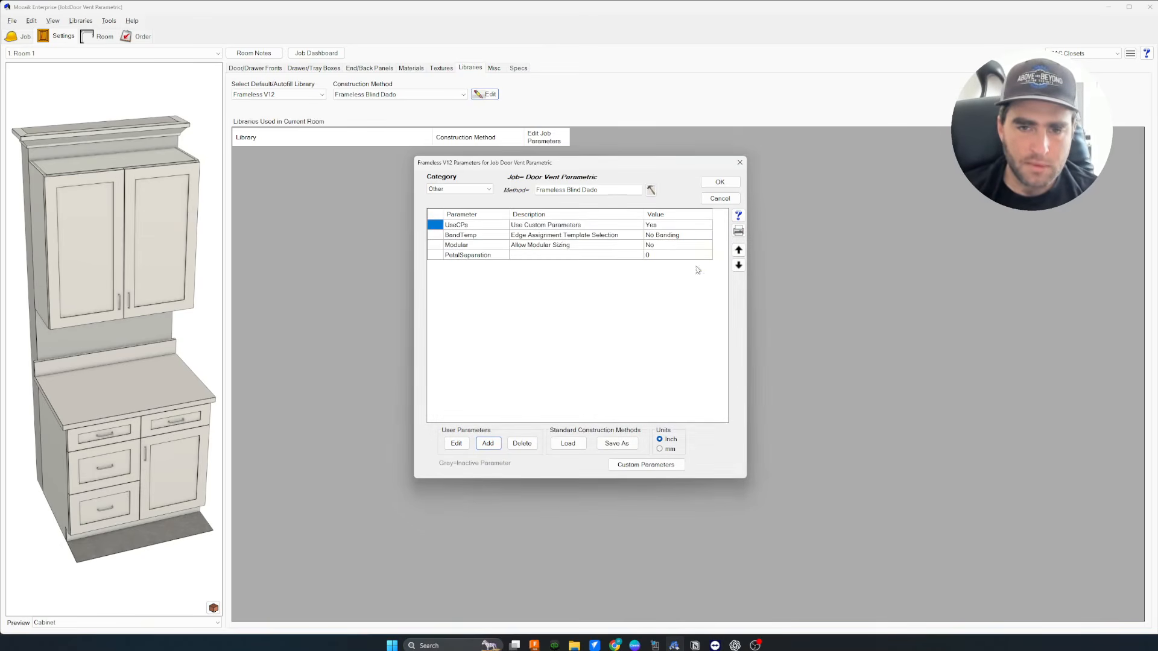
click(661, 255)
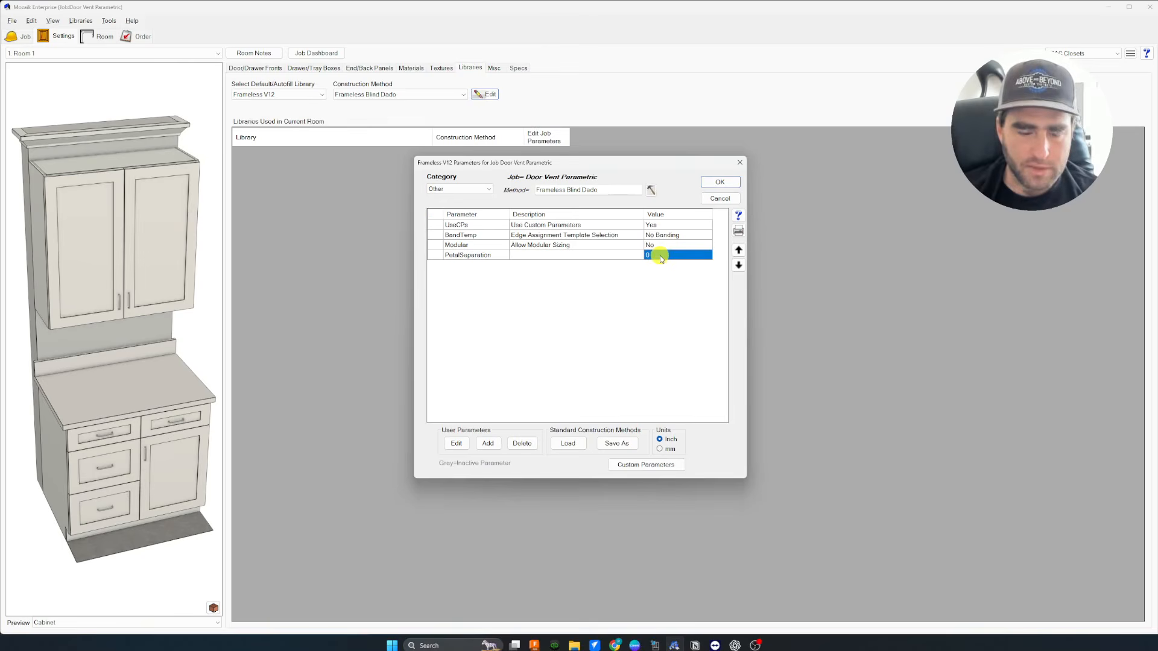
text(.5)
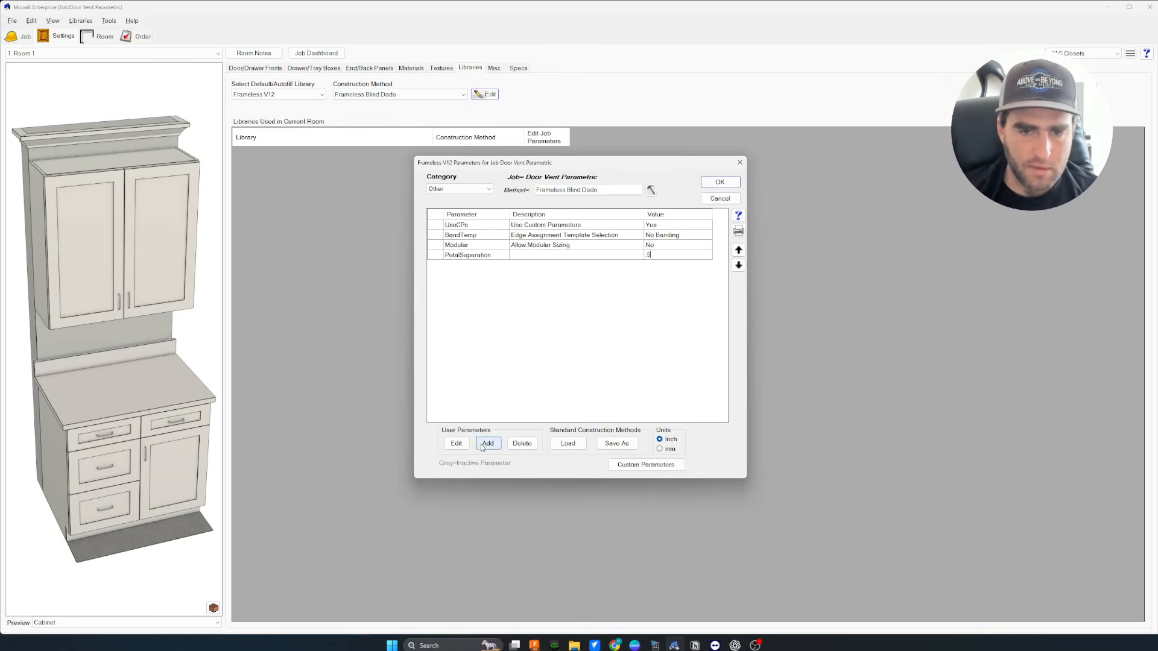
Add a number-type user parameter named PetalWidth to the job parameters.
click(488, 444)
click(509, 253)
click(505, 296)
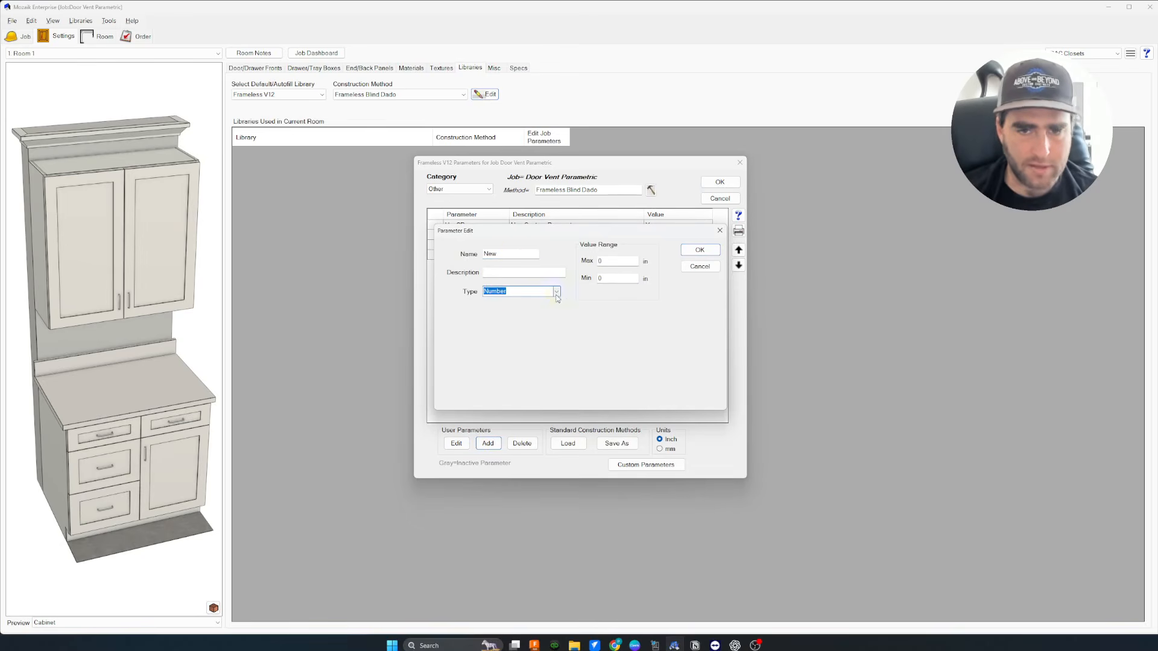
drag(507, 252, 465, 253)
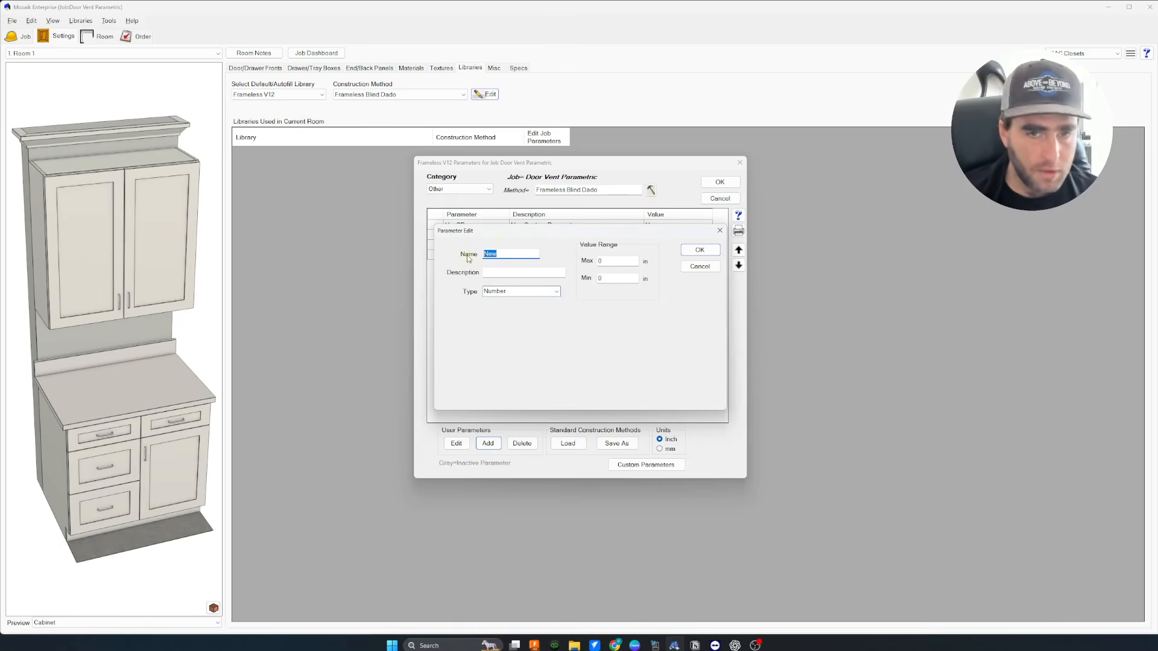
text(Petal)
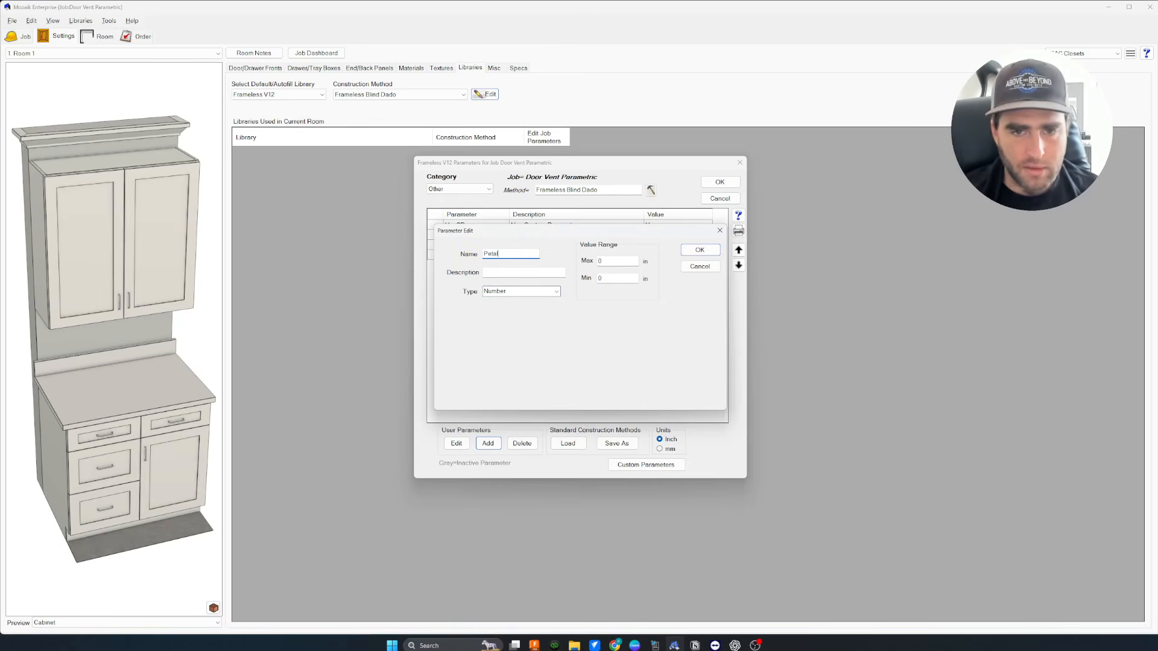
text(Width)
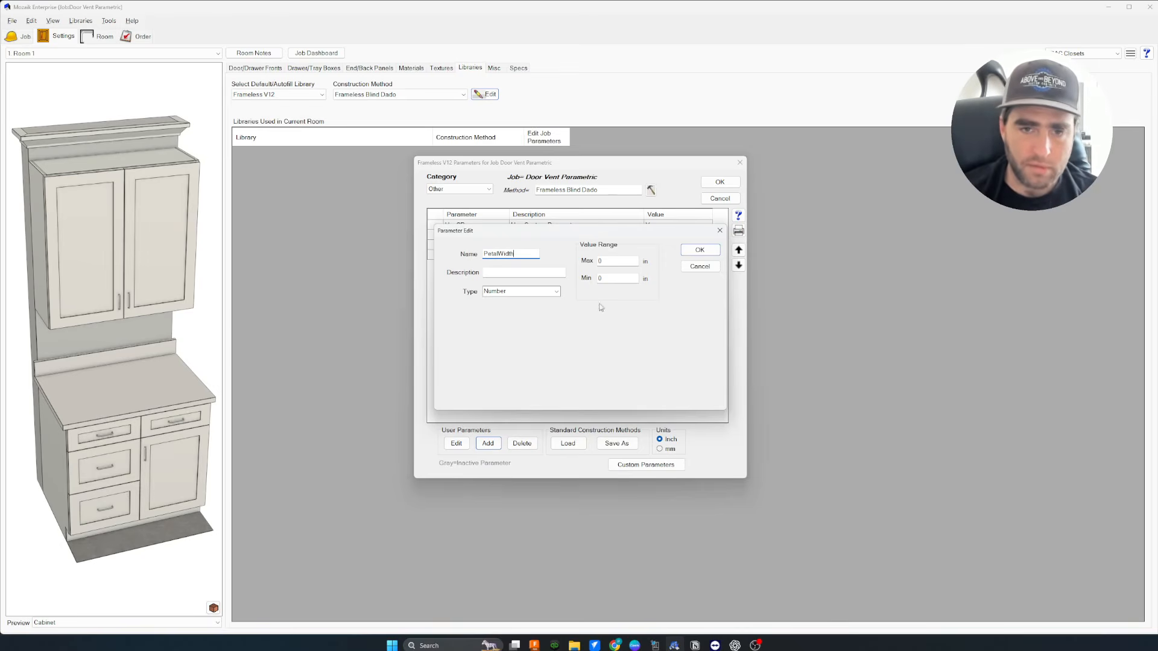
click(699, 249)
Add a number-type user parameter named PetalLength to the job parameters.
click(488, 444)
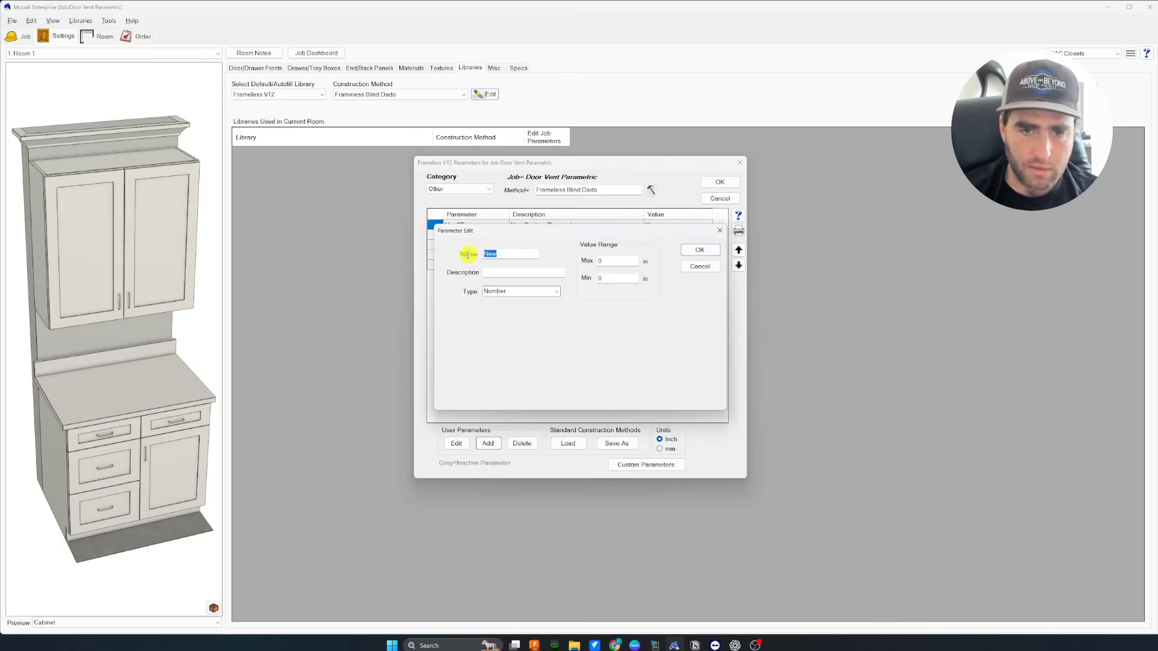
text(PetalW)
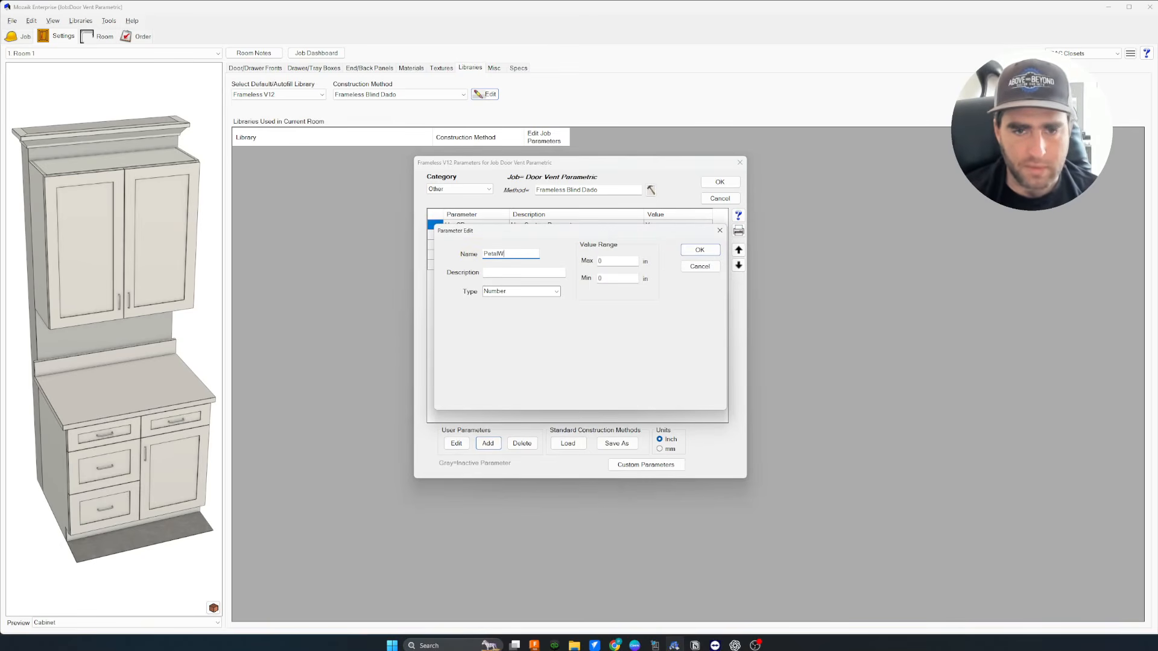
key(BackSpace)
text(Length)
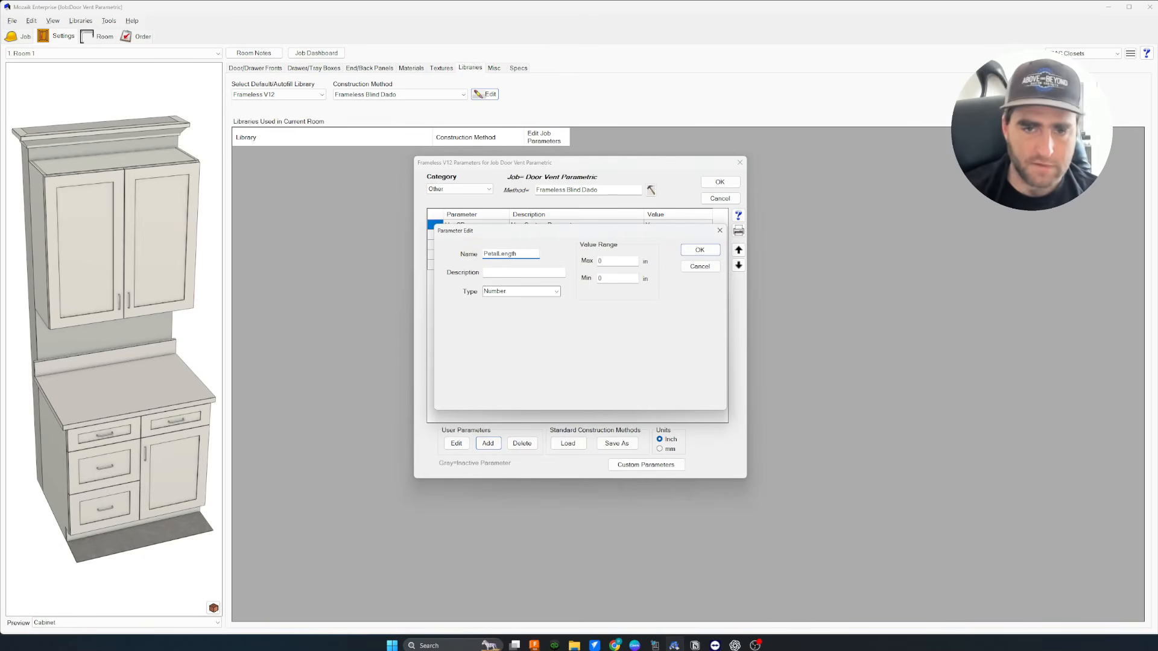
click(700, 250)
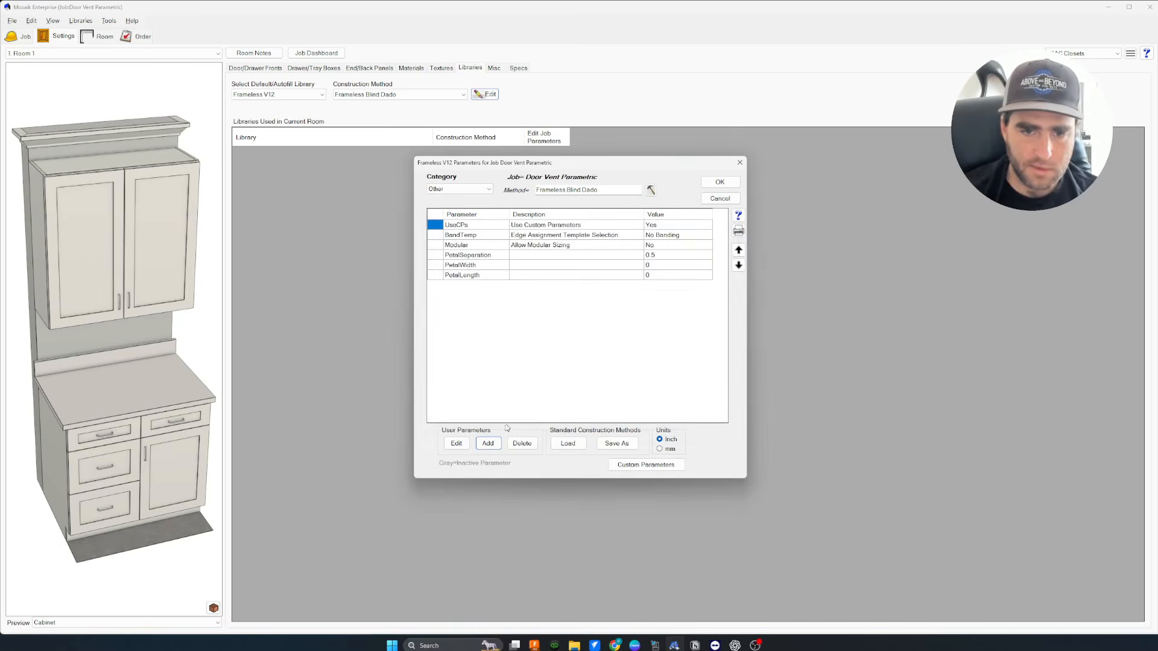
Add a number-type user parameter named PetalElevation and set its value to 9 inches.
click(488, 444)
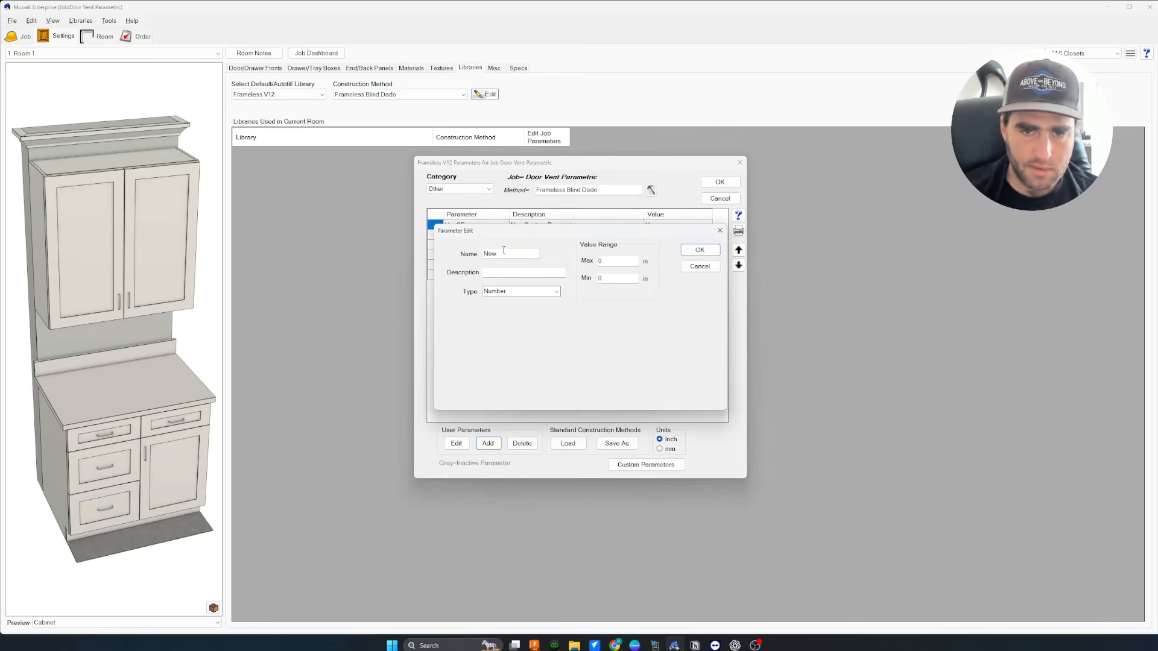
text(PetalElevation)
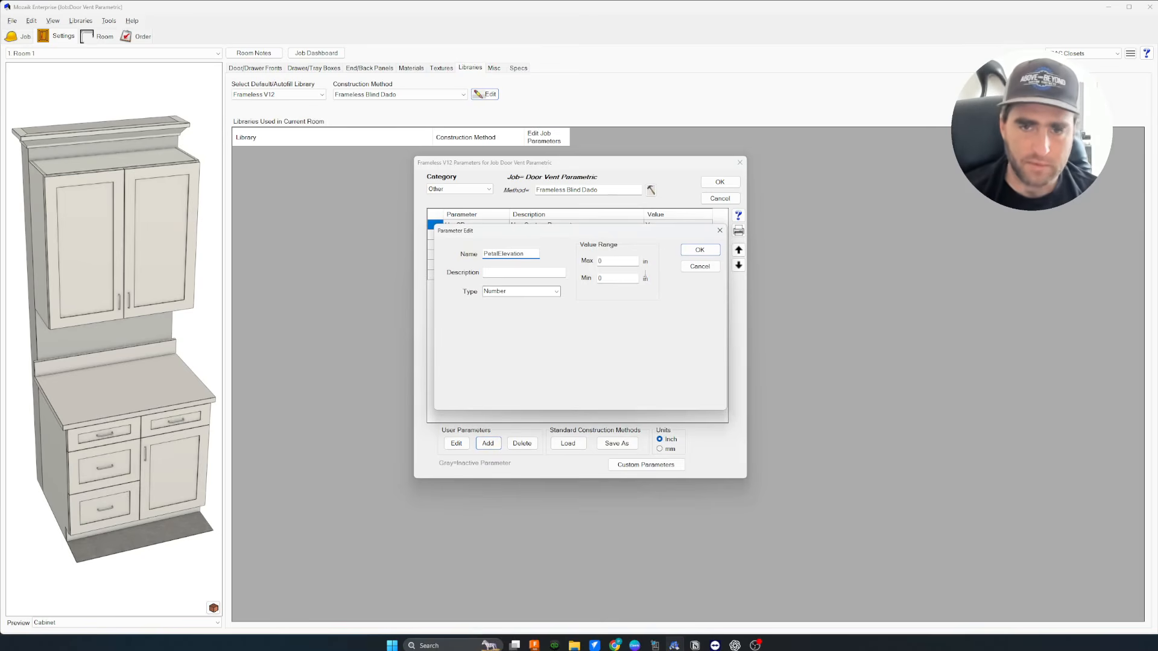
click(700, 250)
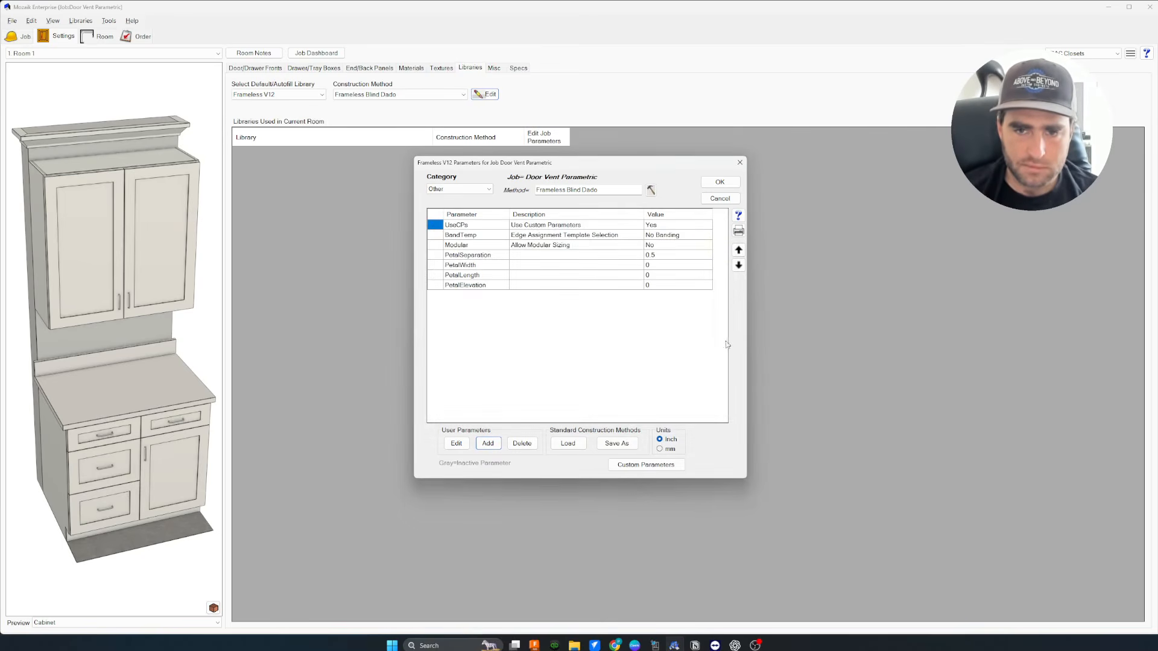
click(660, 285)
text(9)
key(Return)
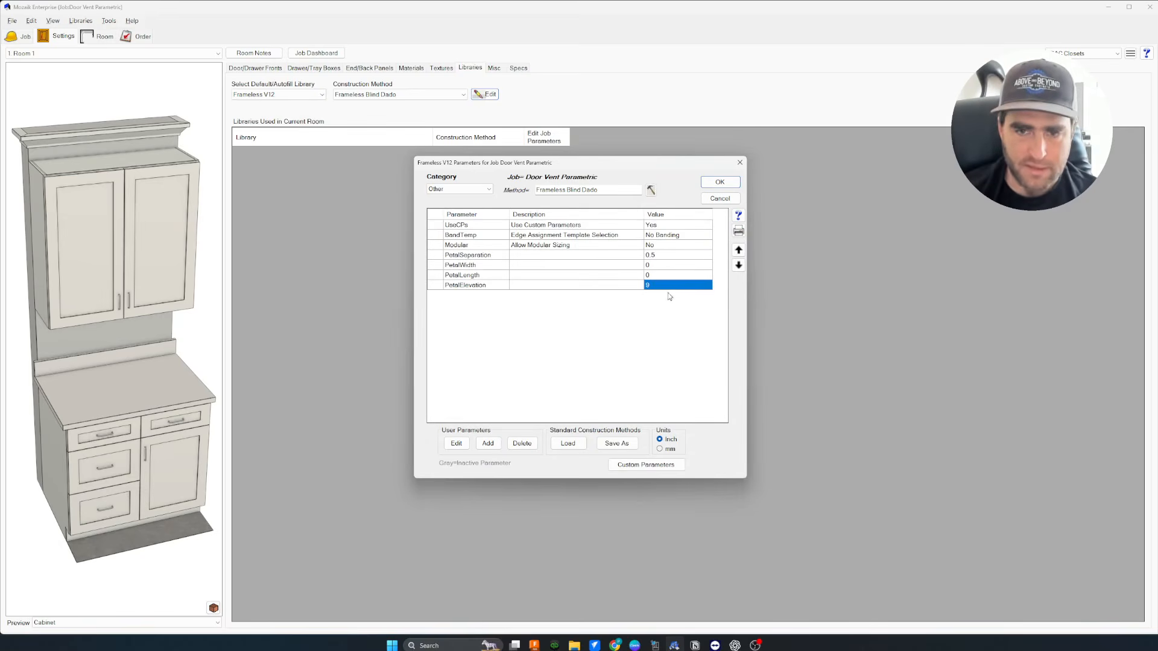
Set the PetalWidth parameter to 1 inch and the PetalLength parameter to 3 inches.
click(663, 256)
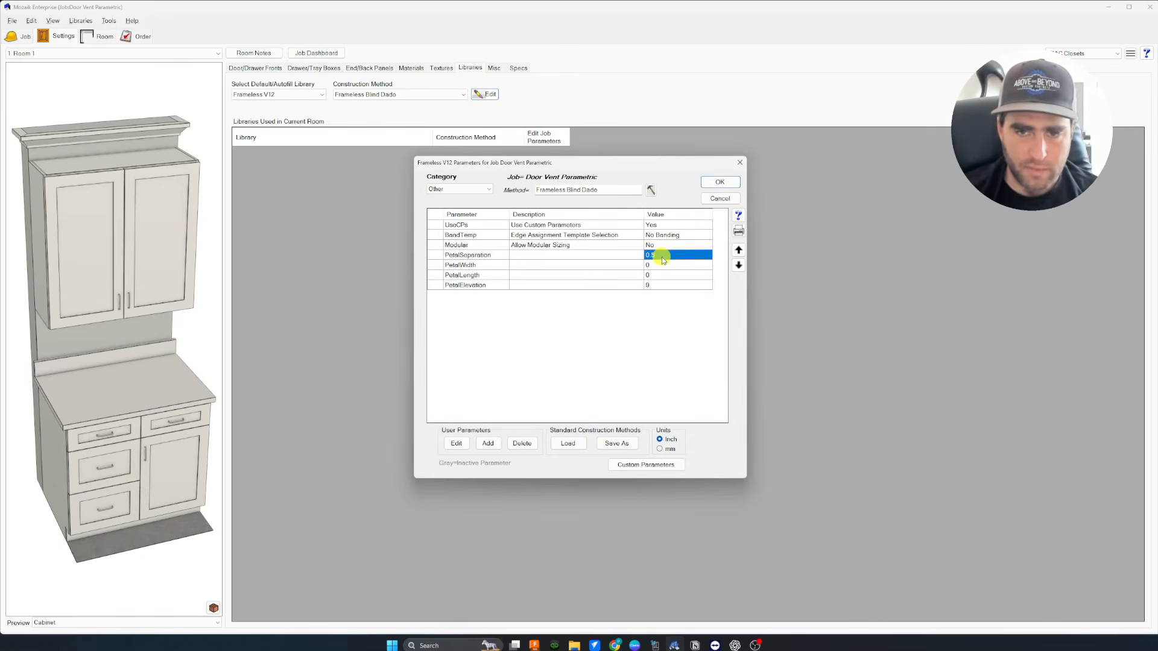
click(661, 266)
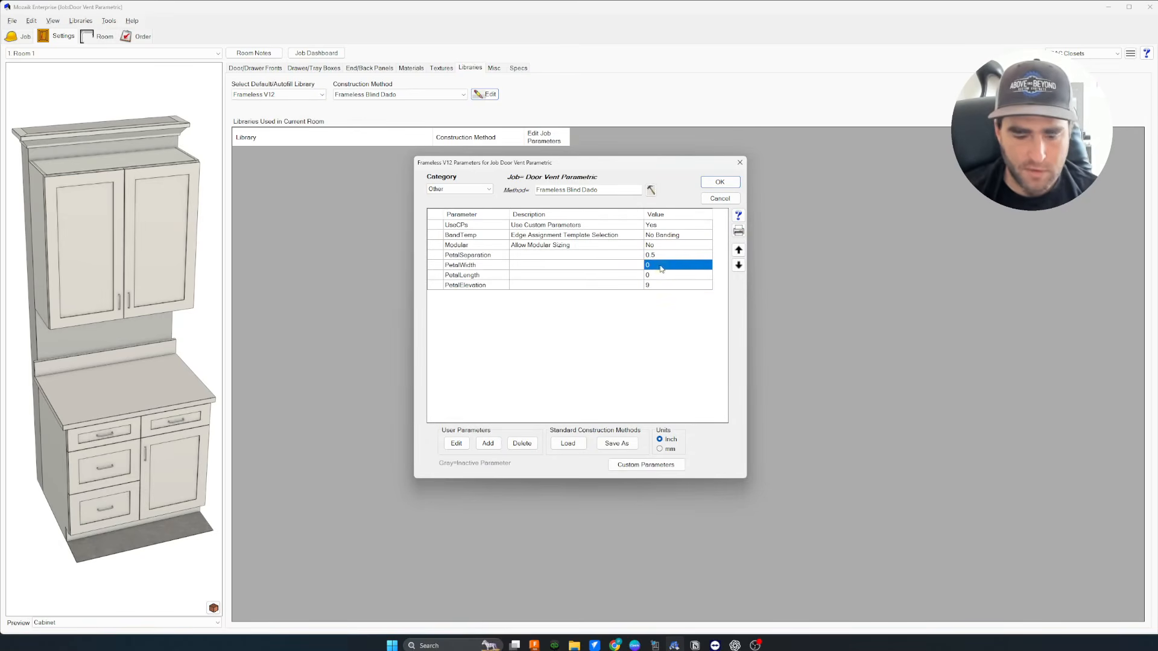
text(1)
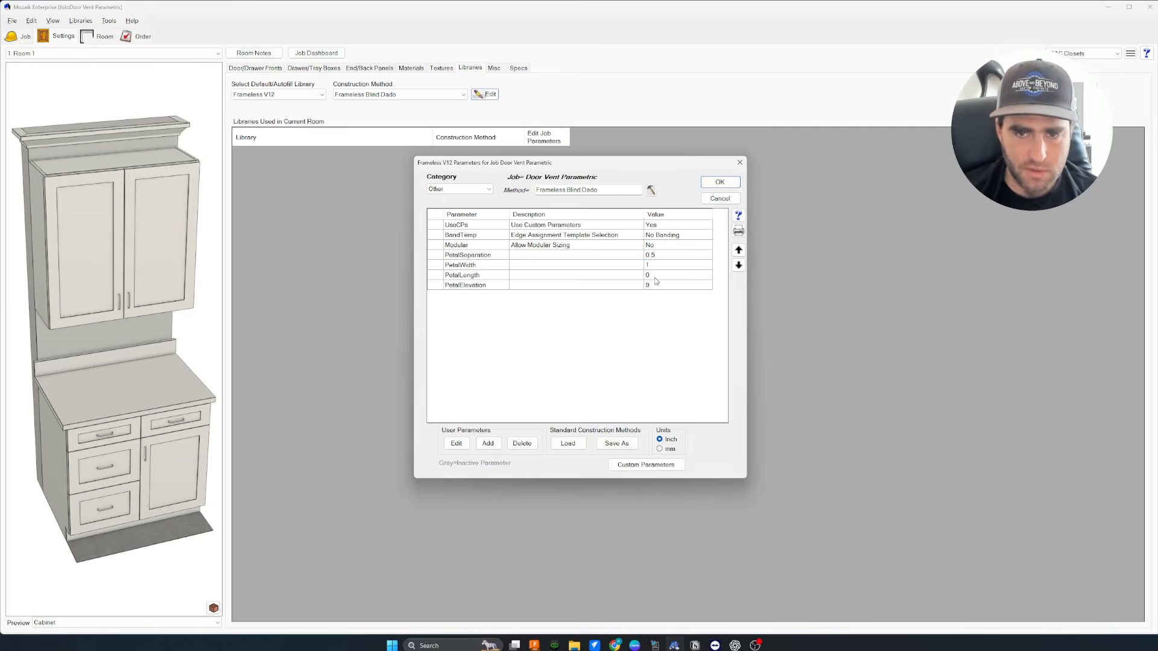
click(658, 275)
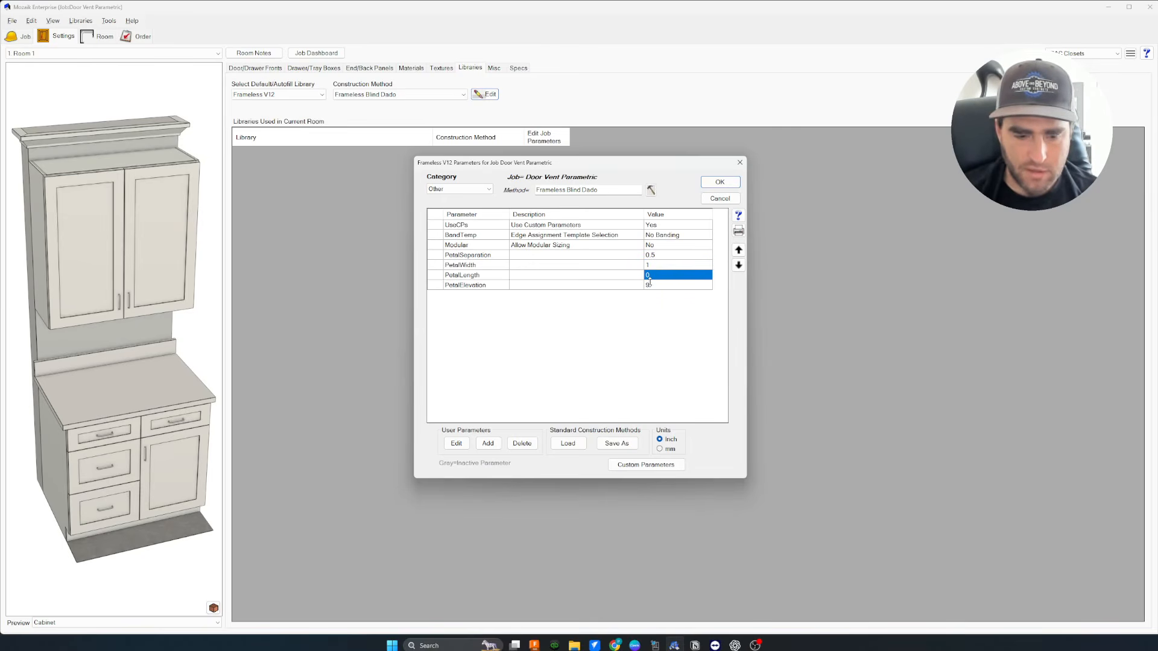
text(2.56)
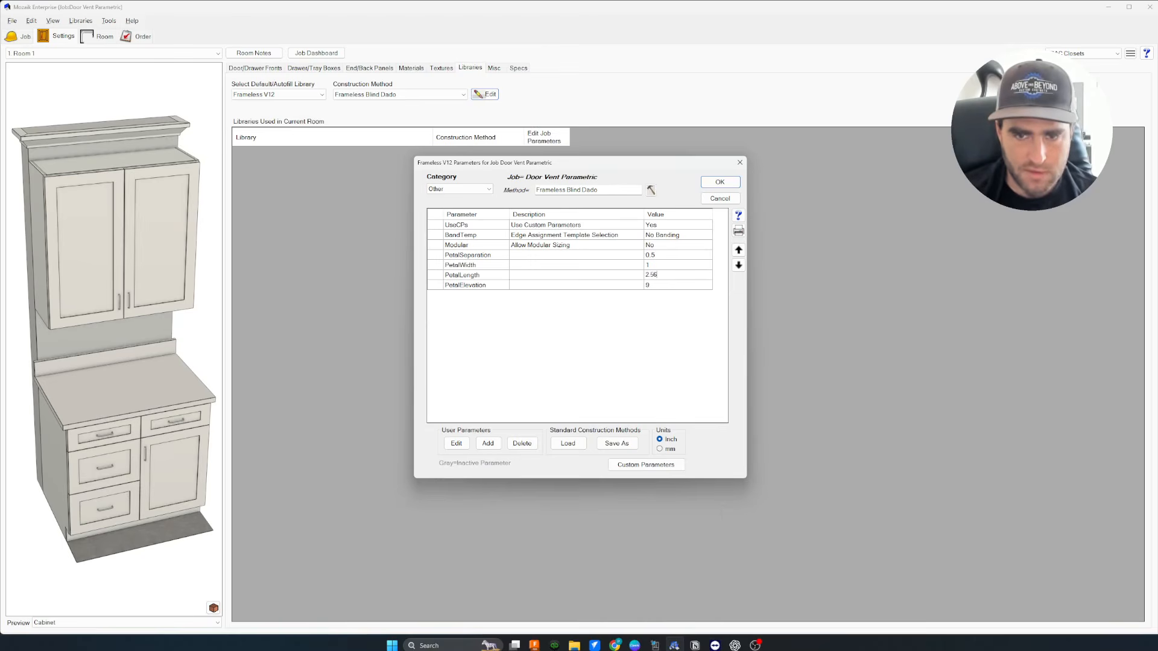
key(BackSpace)
key(BackSpace)
key(BackSpace)
text(3)
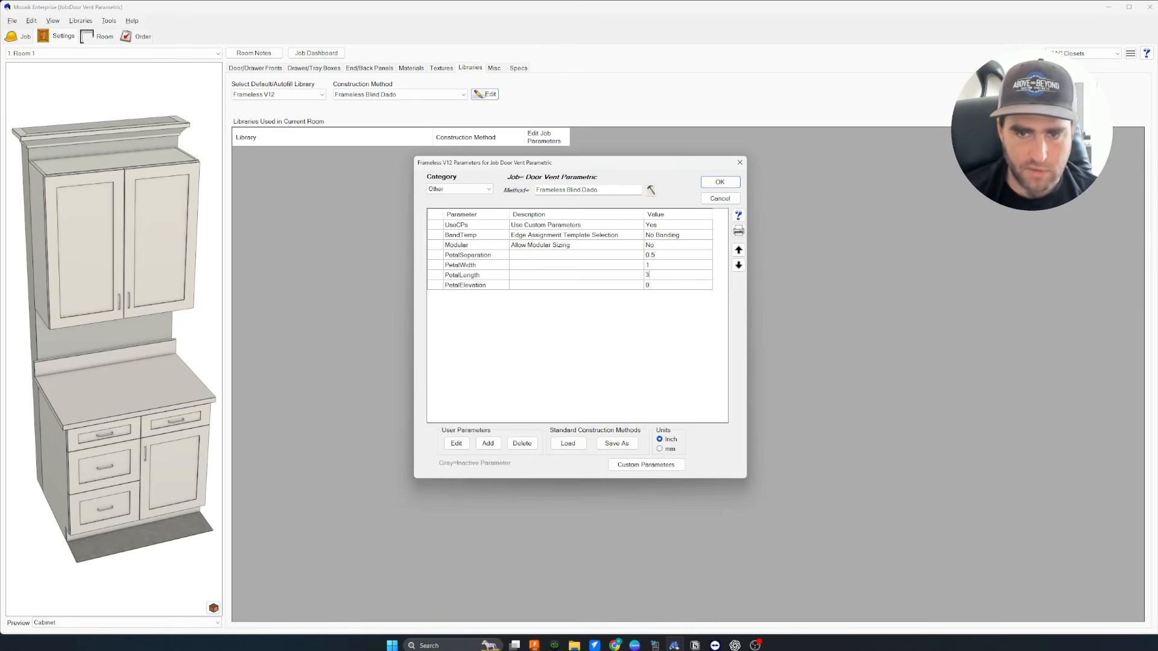
Save the parameters as a standard construction method named Frameless Blind Dado (Petals) and apply it to the job.
click(626, 276)
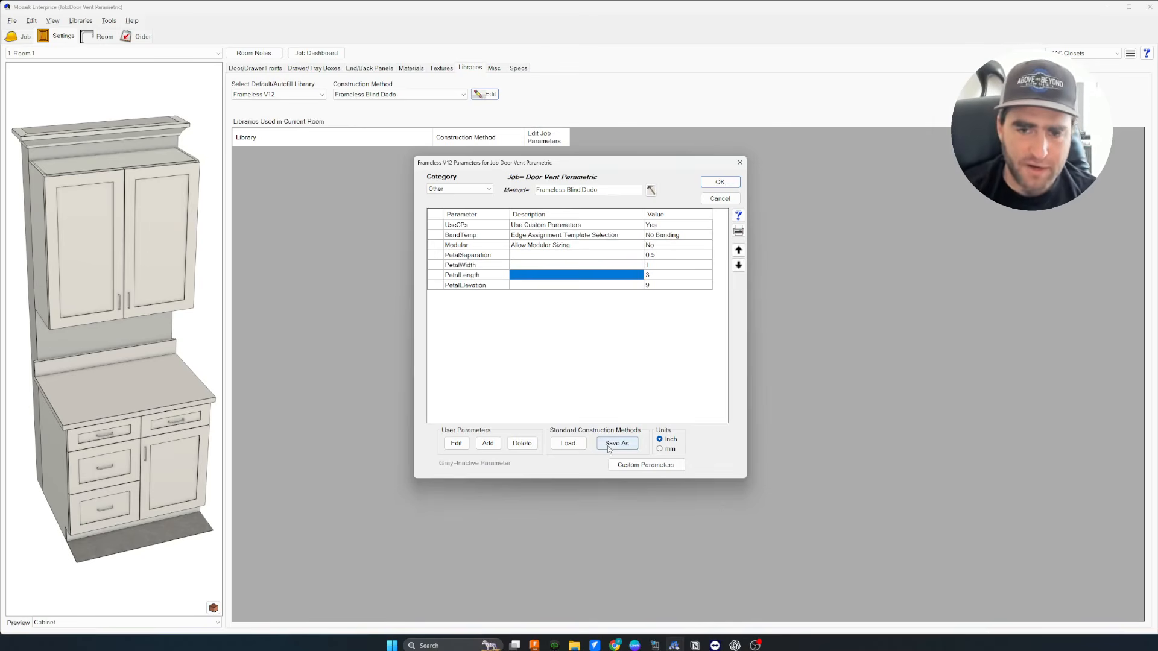
click(611, 189)
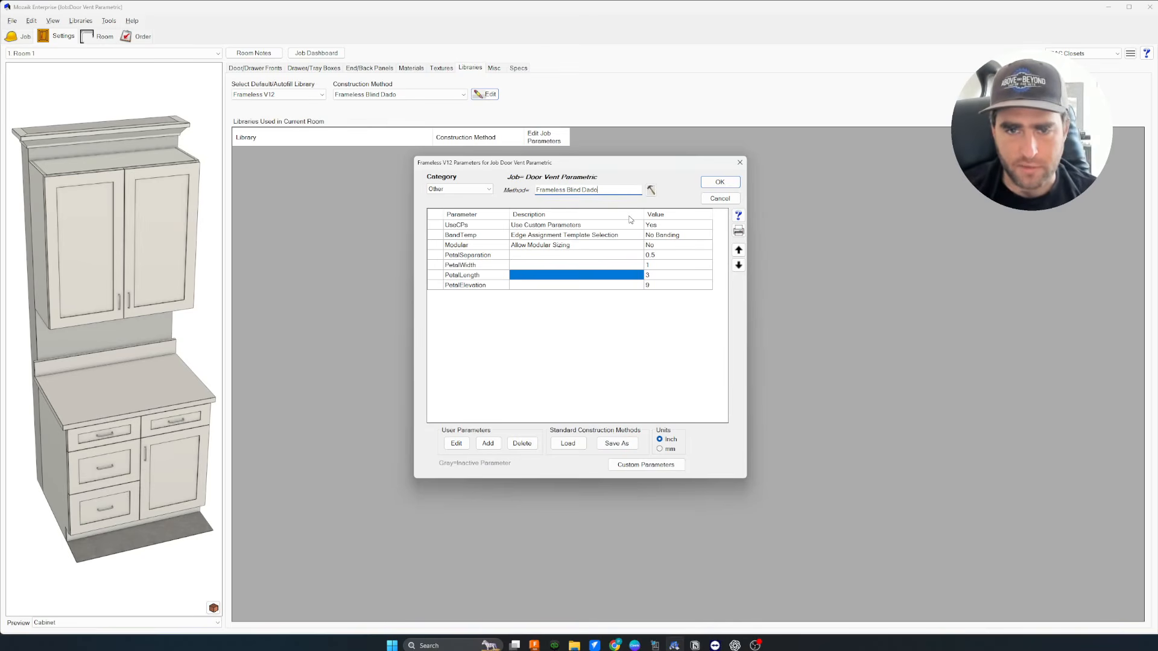
text((Petals)
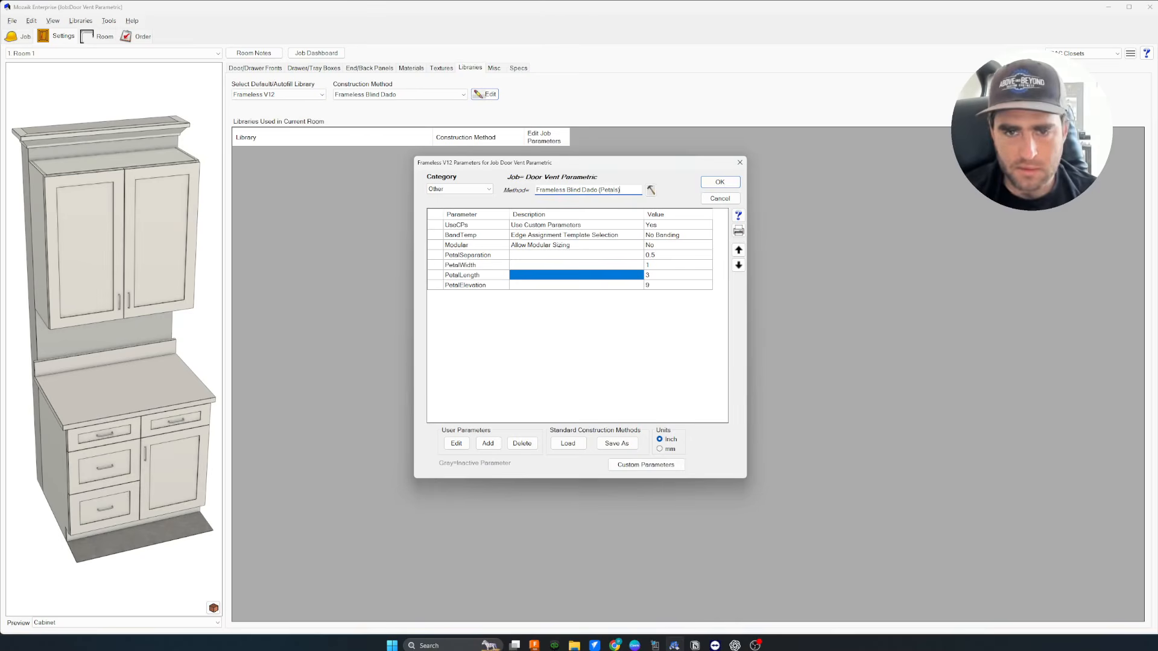
click(617, 446)
click(600, 353)
click(821, 525)
mouse_move(604, 164)
mouse_down()
mouse_move(592, 167)
mouse_move(615, 175)
mouse_up()
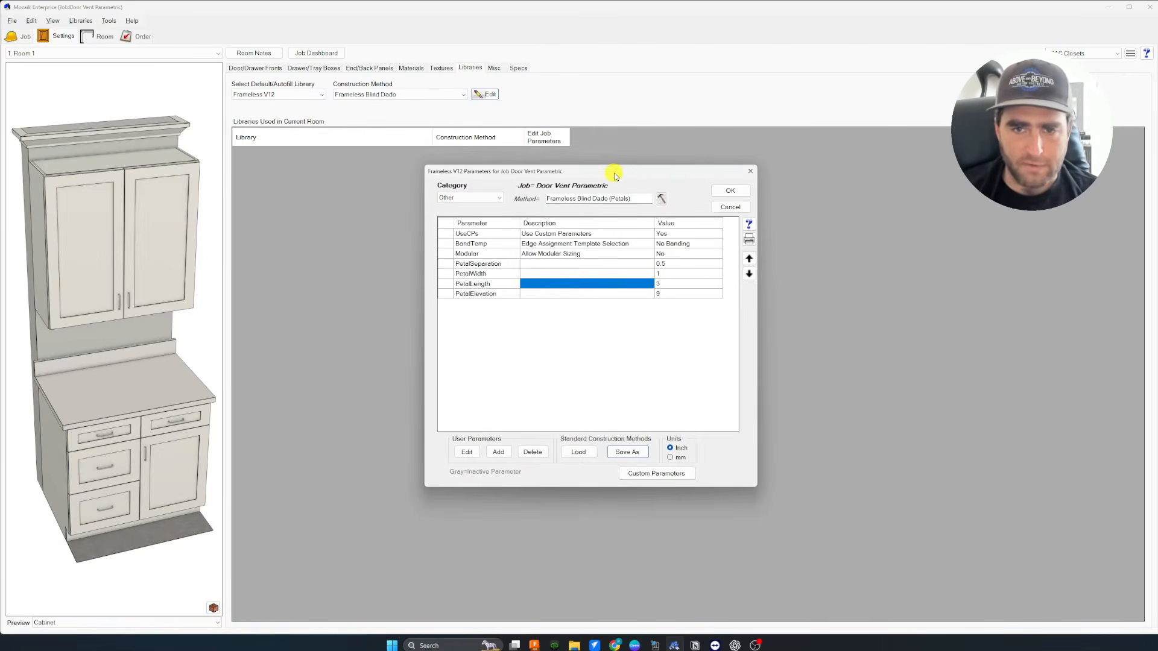
double_click(637, 197)
click(636, 197)
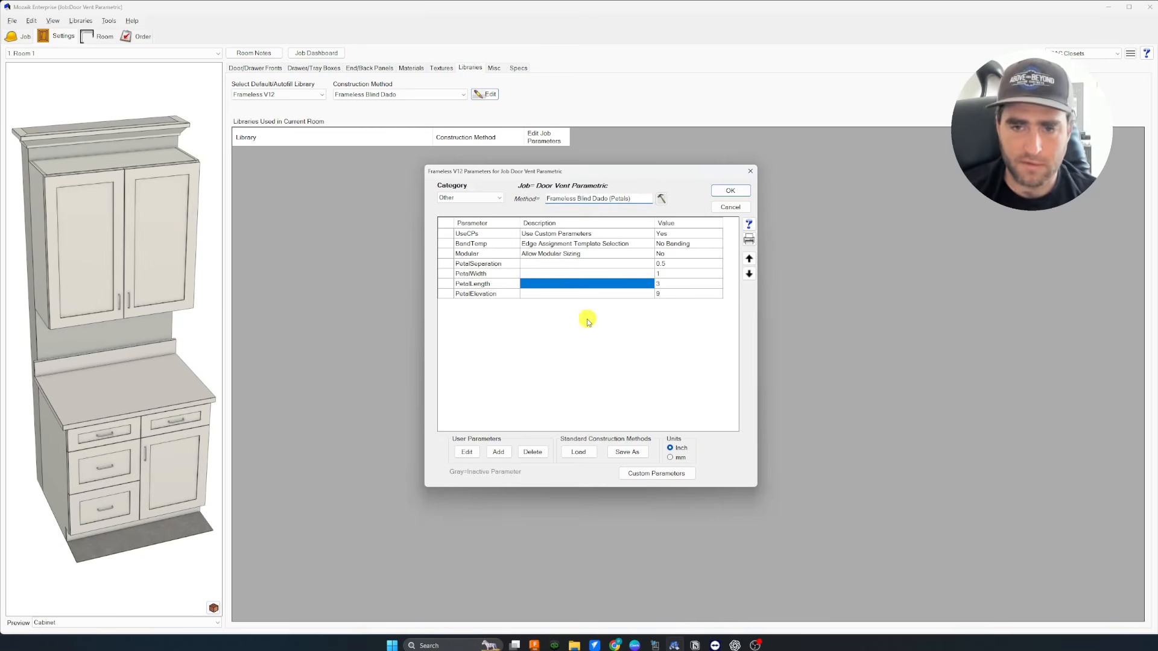
click(605, 295)
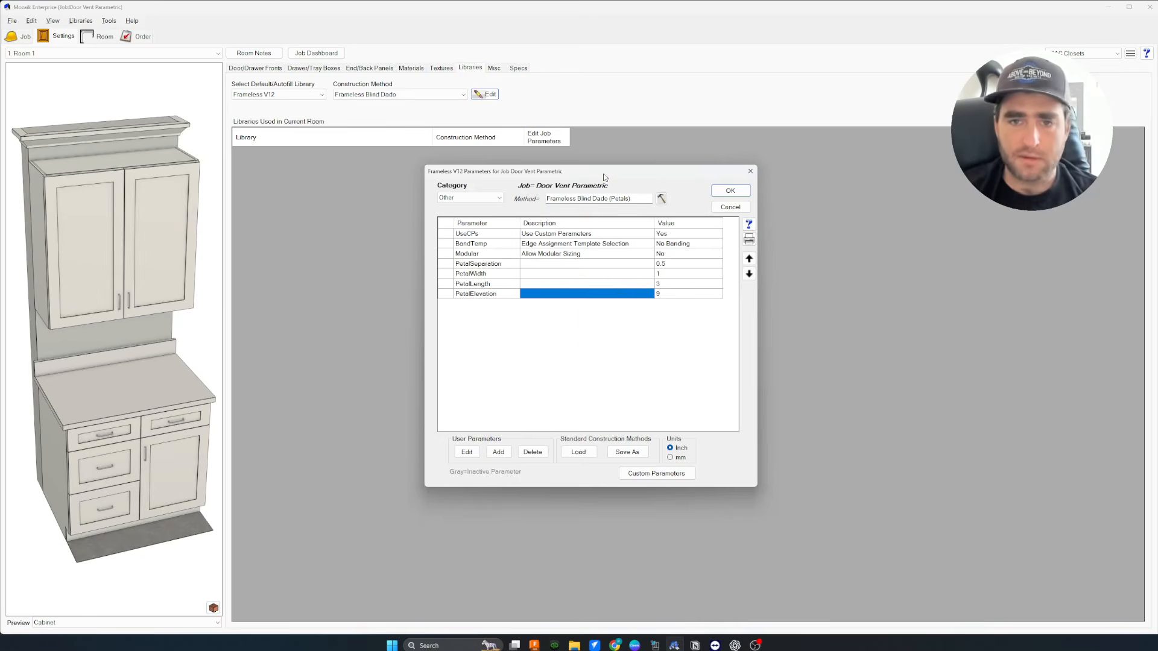
drag(605, 172, 582, 170)
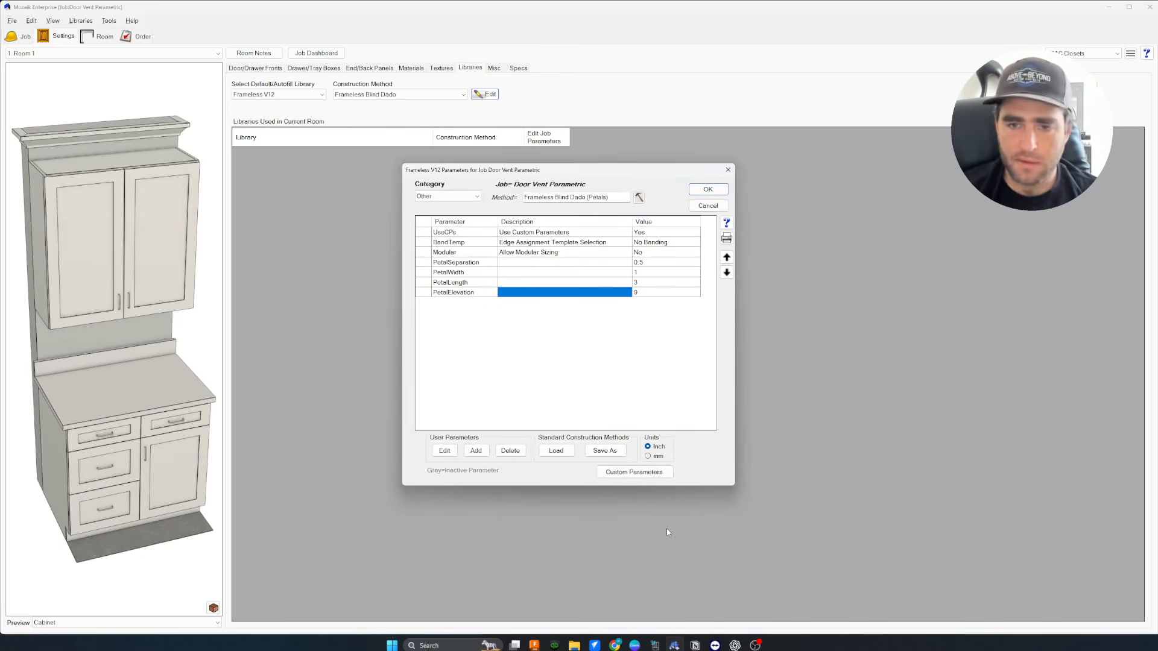
click(708, 191)
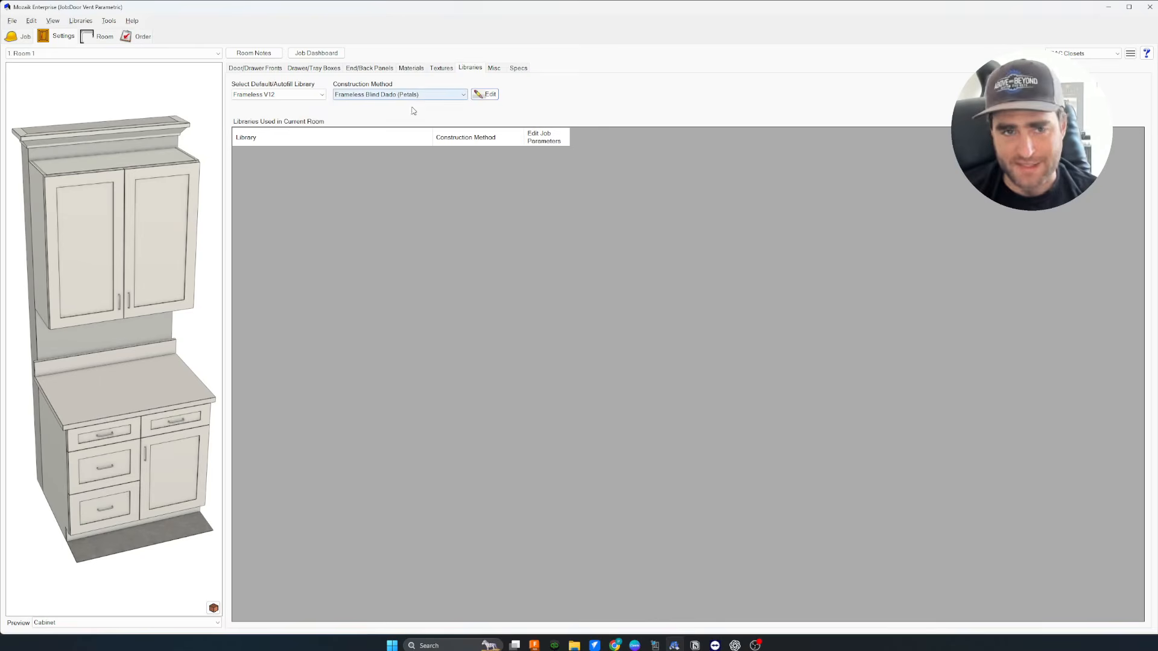
Open the _S001 Shaker 2-50 Door from the PAC MDF DOORS library for editing.
click(84, 21)
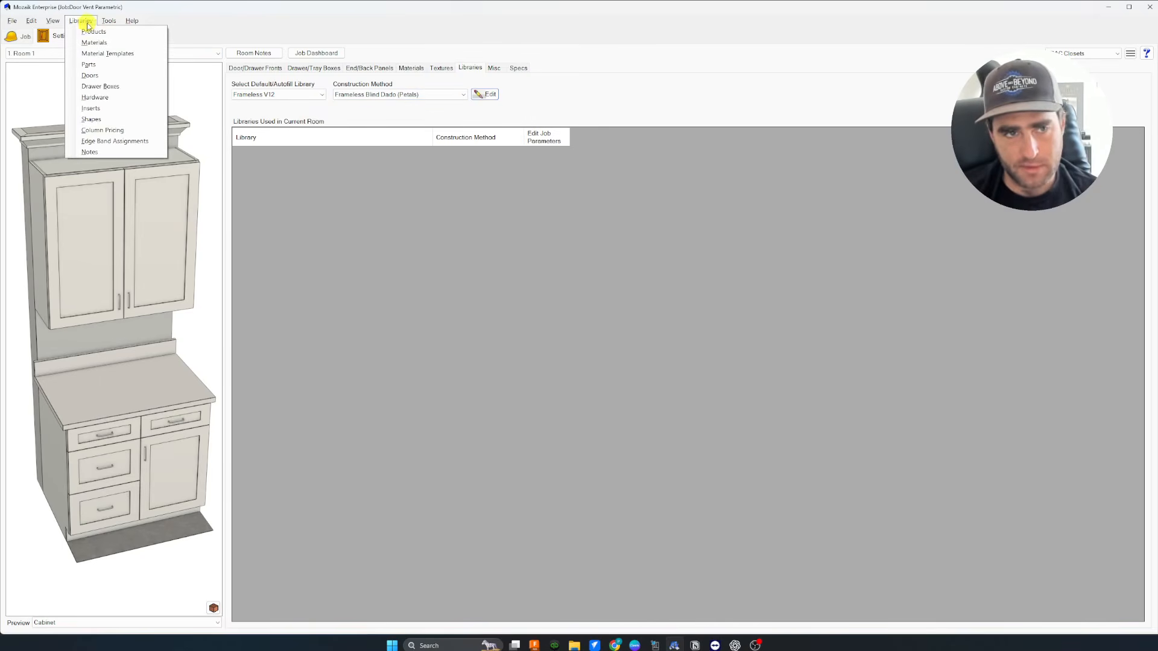
click(100, 76)
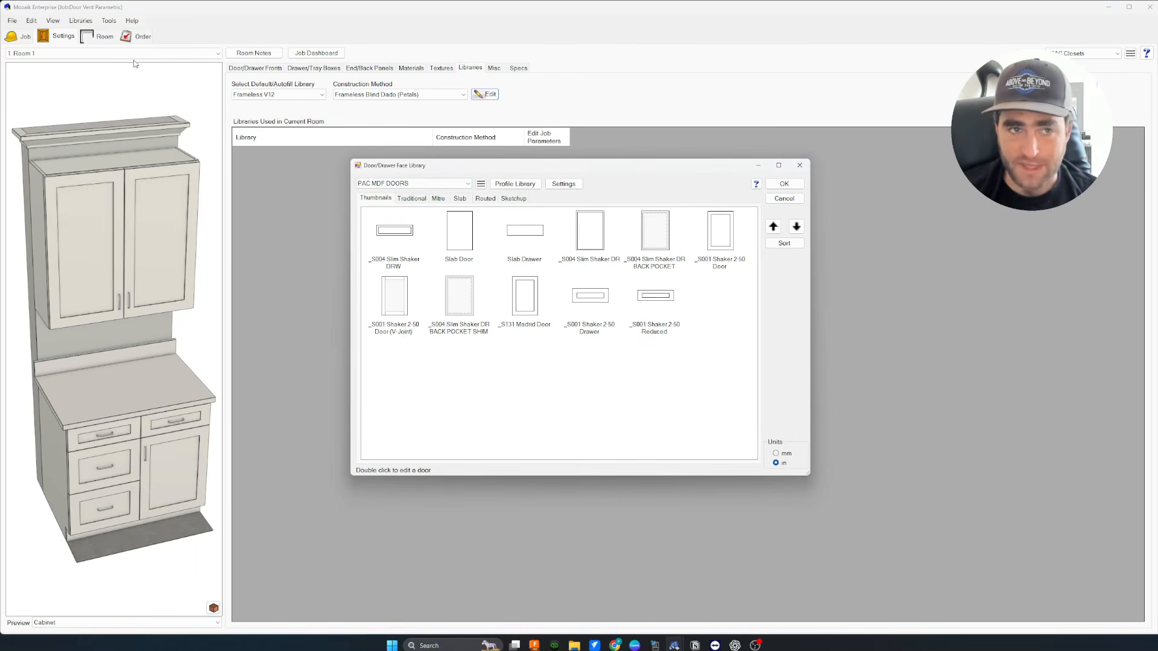
click(729, 249)
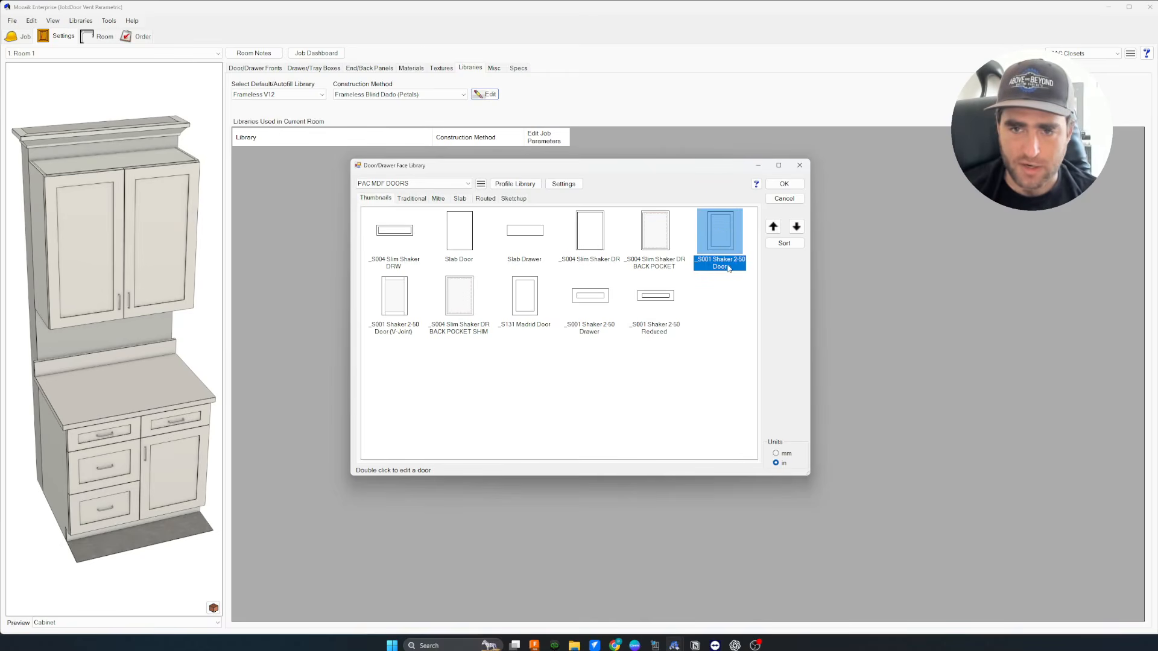
double_click(719, 235)
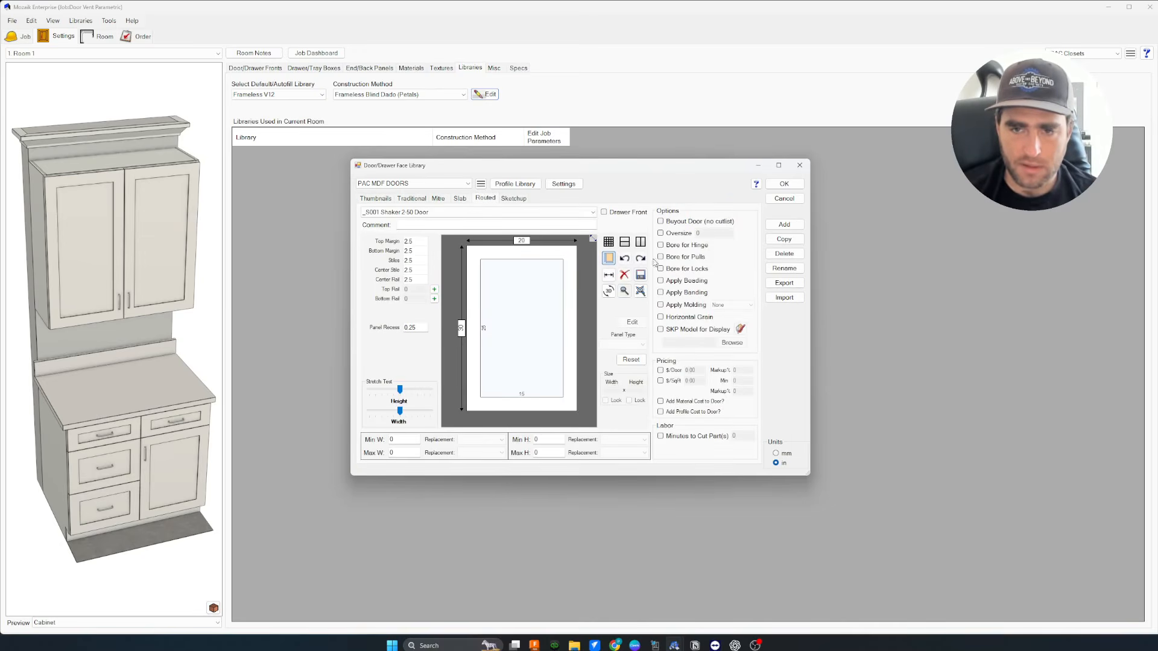
Copy the _S001 Shaker 2-50 Door as a new door named _S001C Shaker 2-50 Door.
click(784, 239)
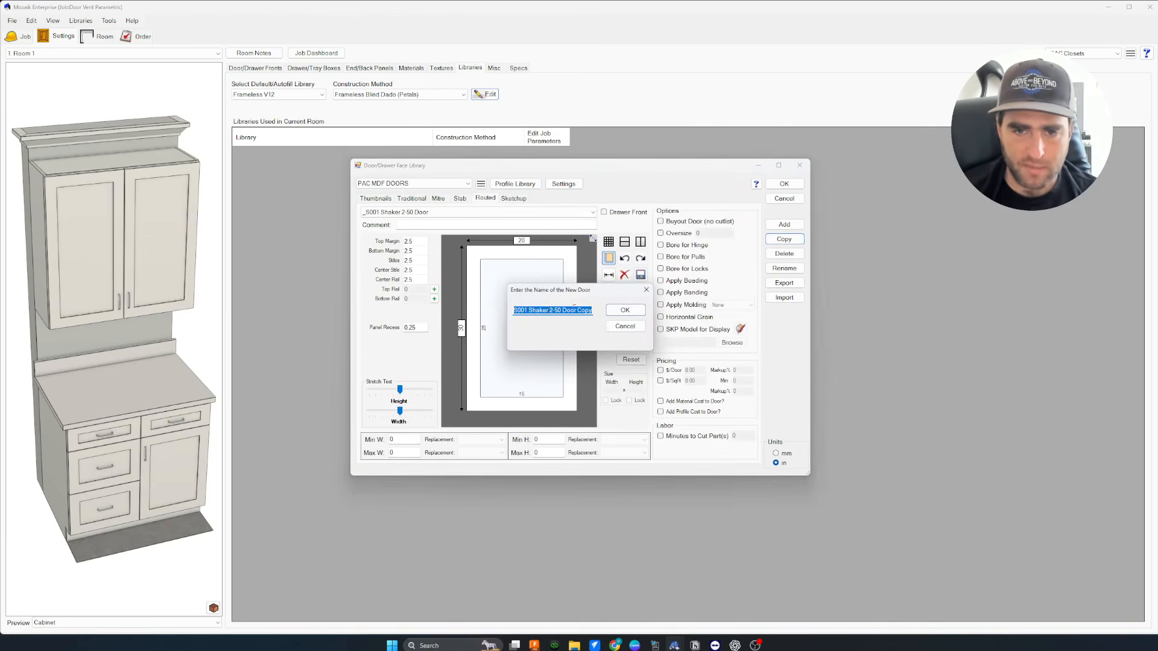
click(586, 311)
drag(578, 310, 625, 313)
key(BackSpace)
click(526, 310)
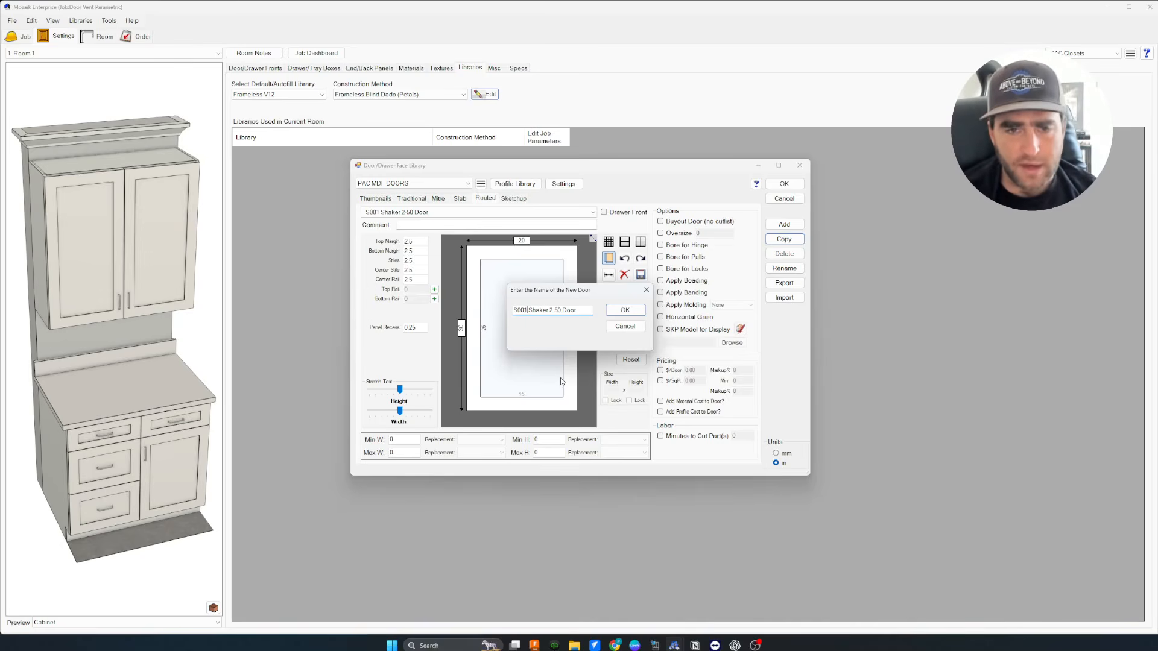
text(C)
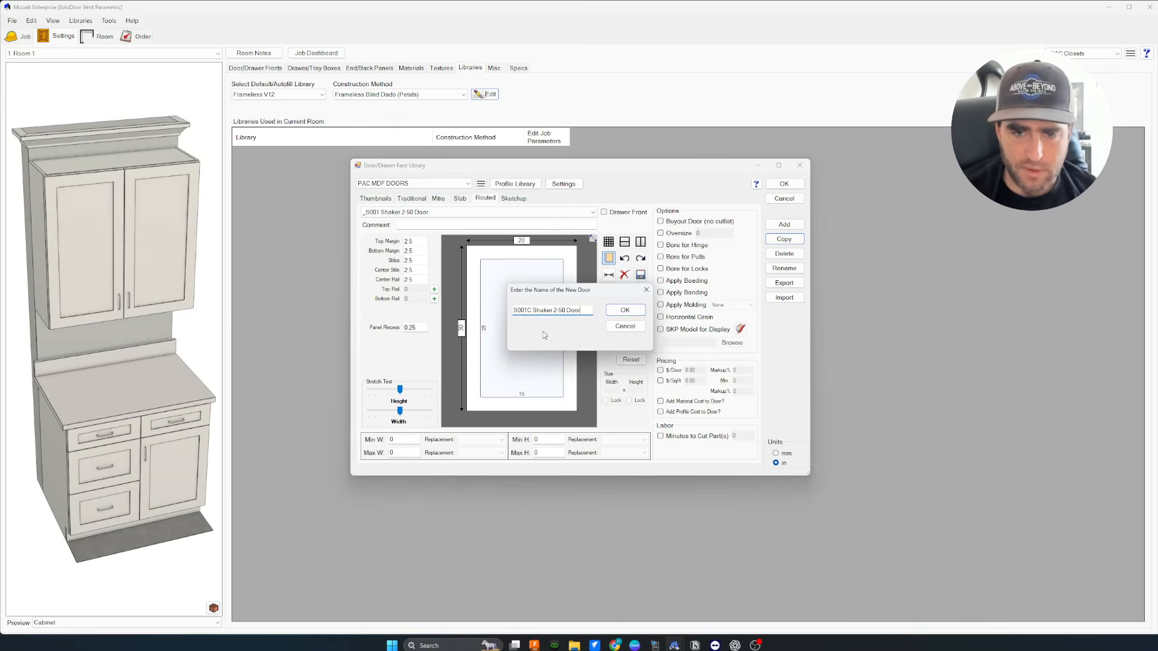
click(623, 311)
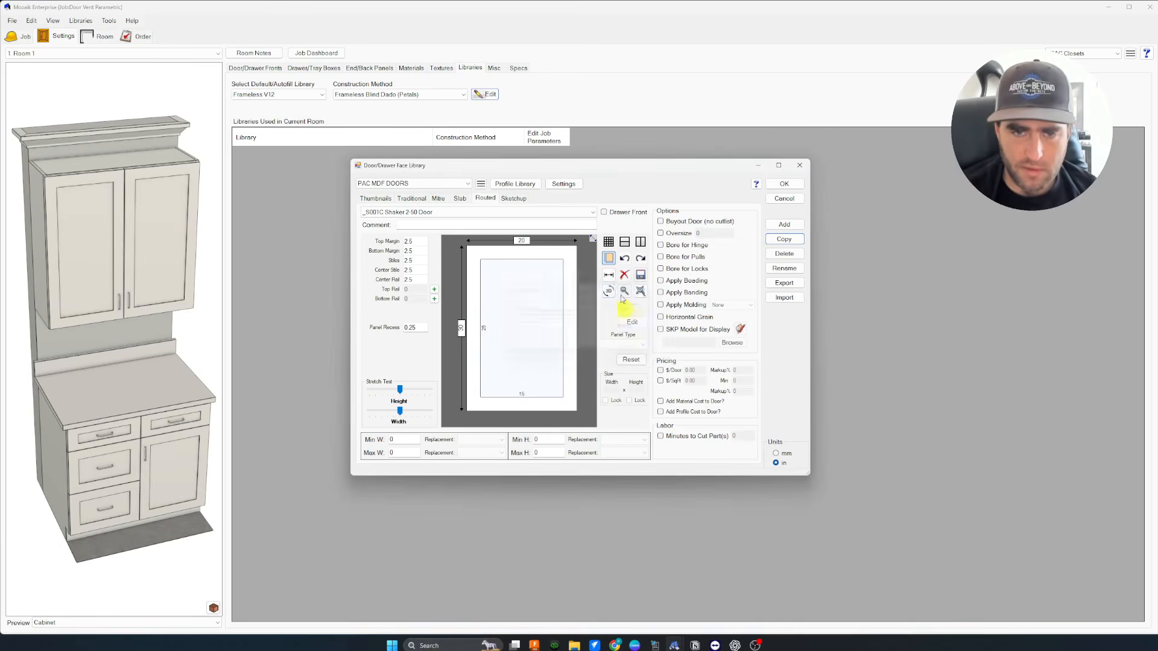
Rename the copied door as _S001C Shaker 2-50 Door PETAL and check its name in the routed door list.
click(395, 214)
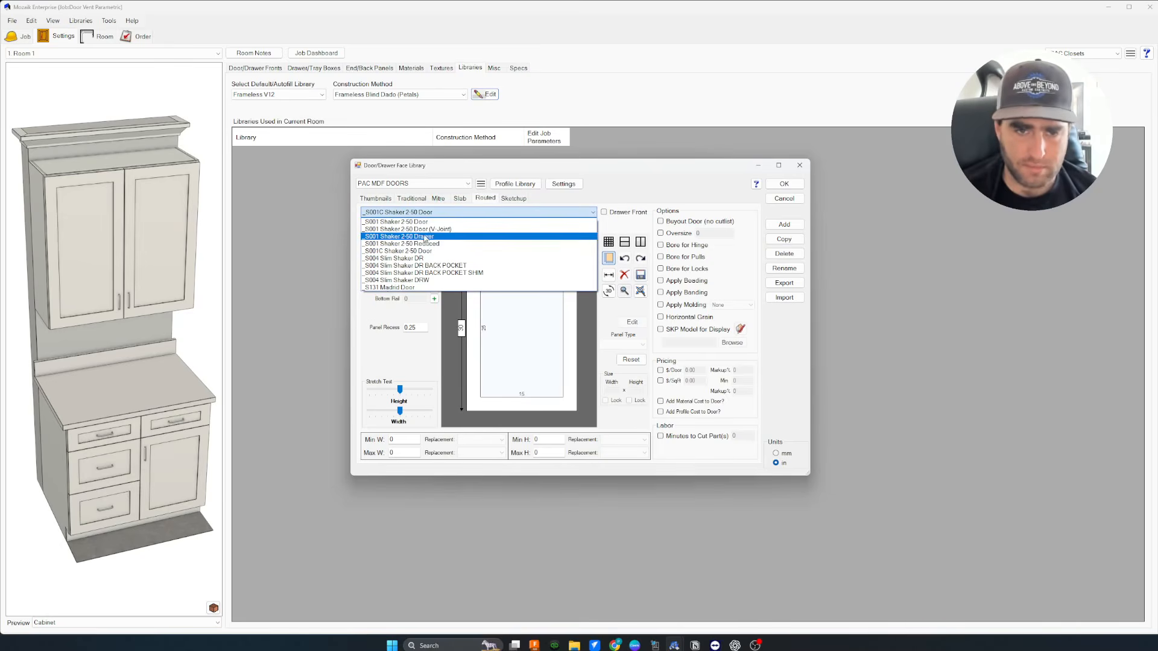
click(395, 251)
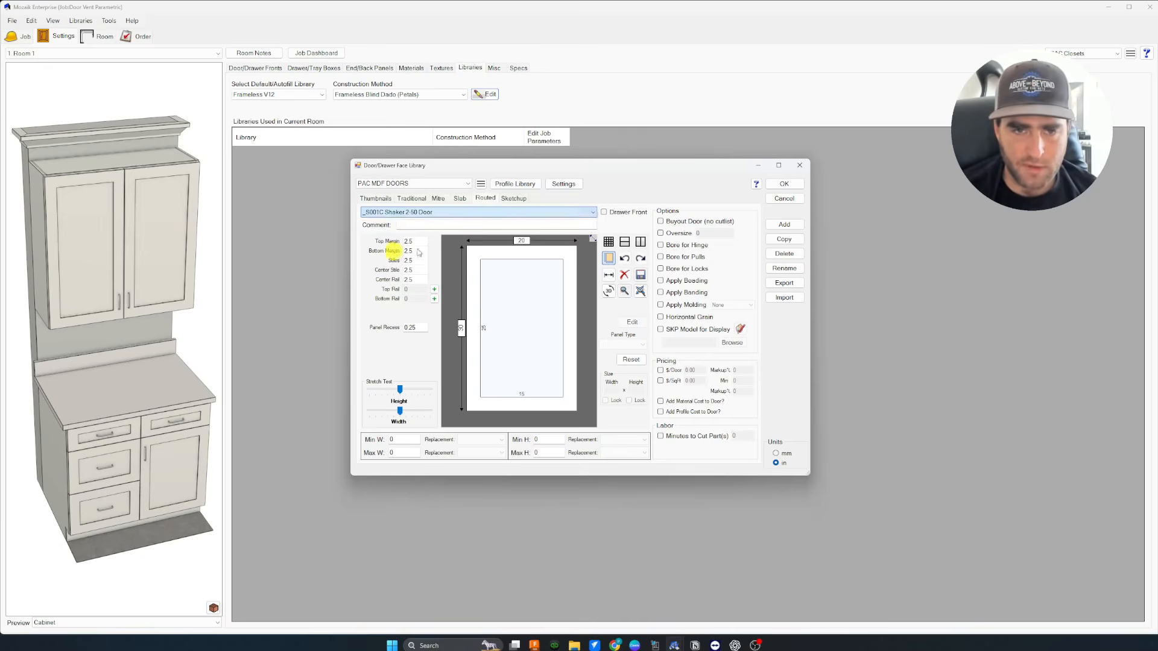
click(784, 268)
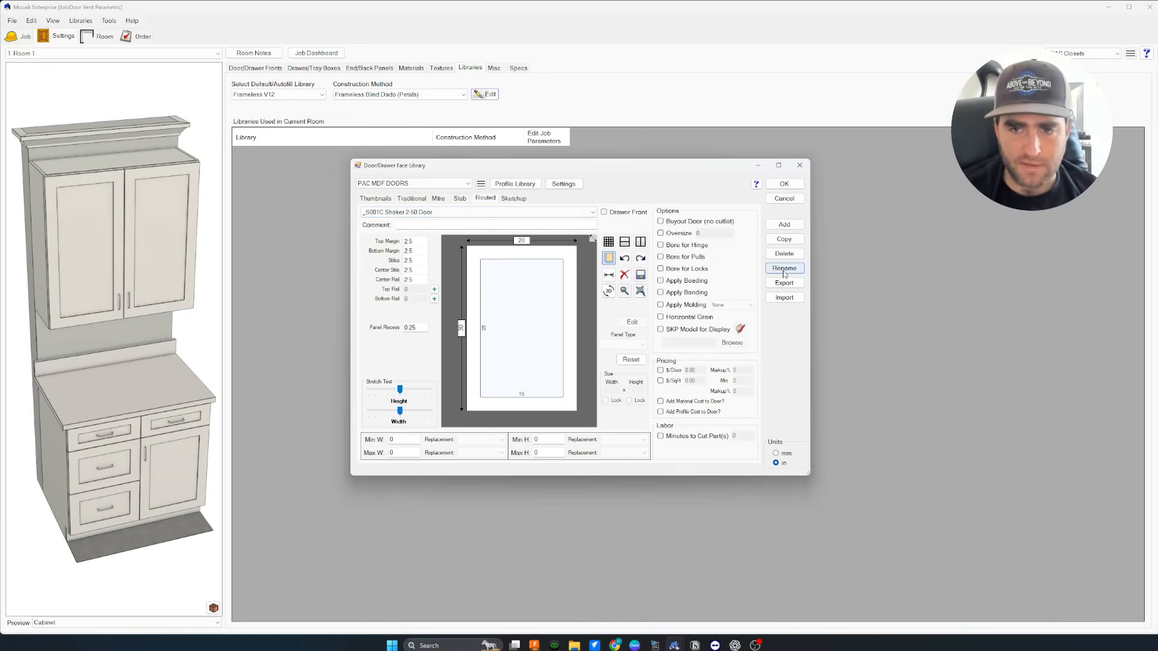
click(588, 309)
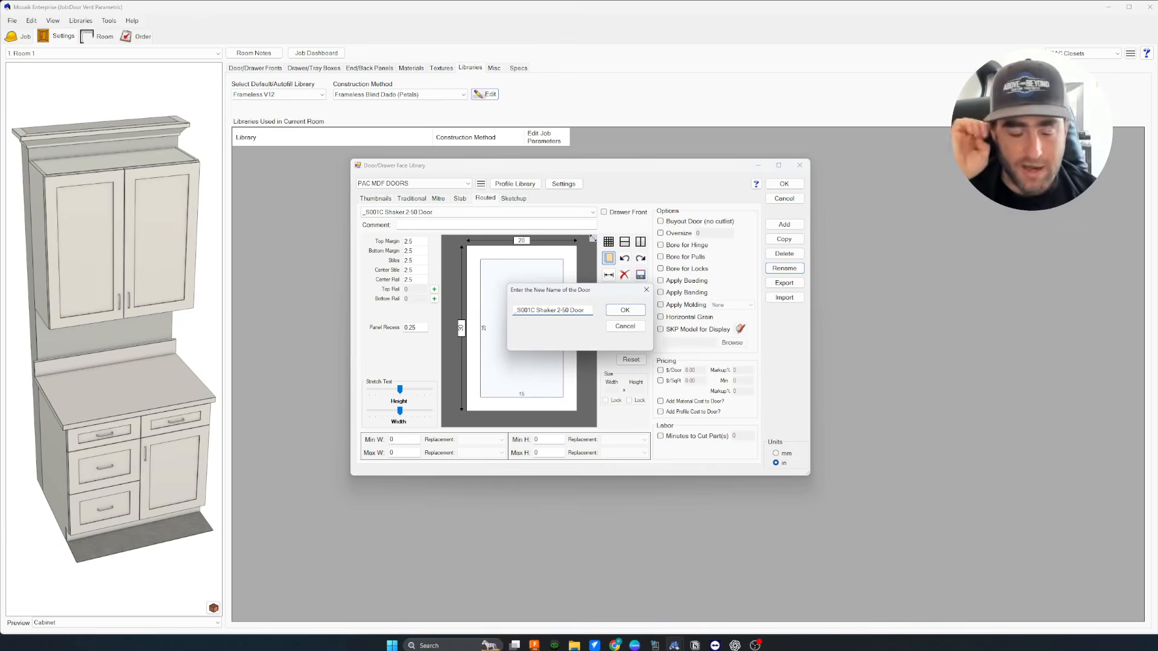
text(PETAL)
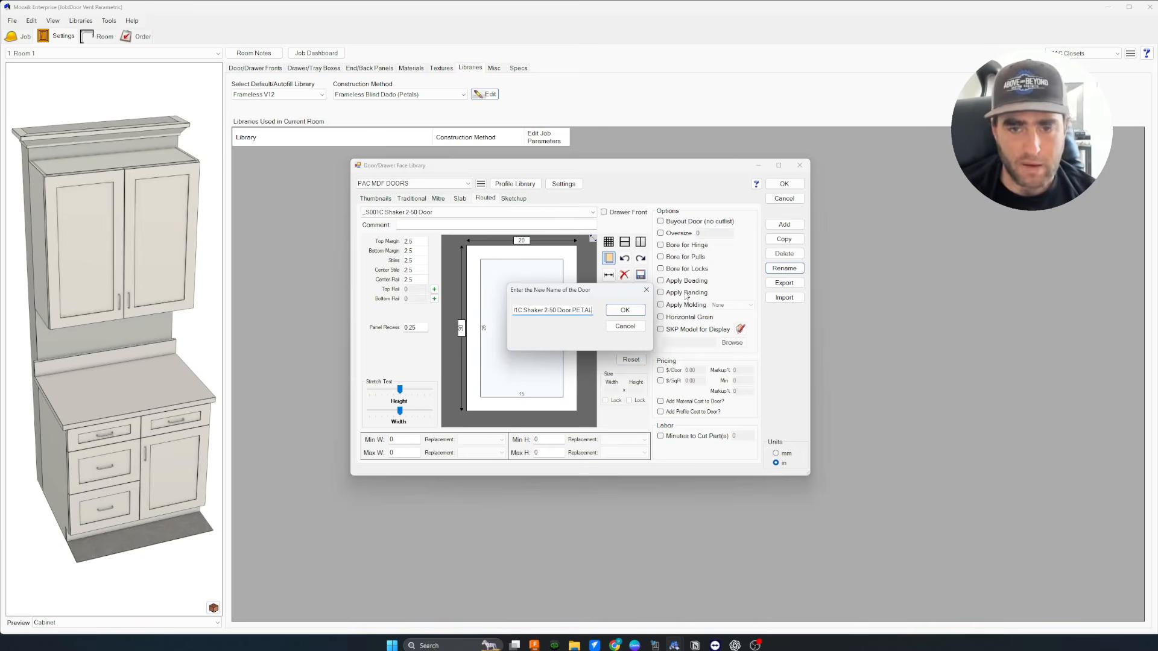
click(639, 314)
click(441, 213)
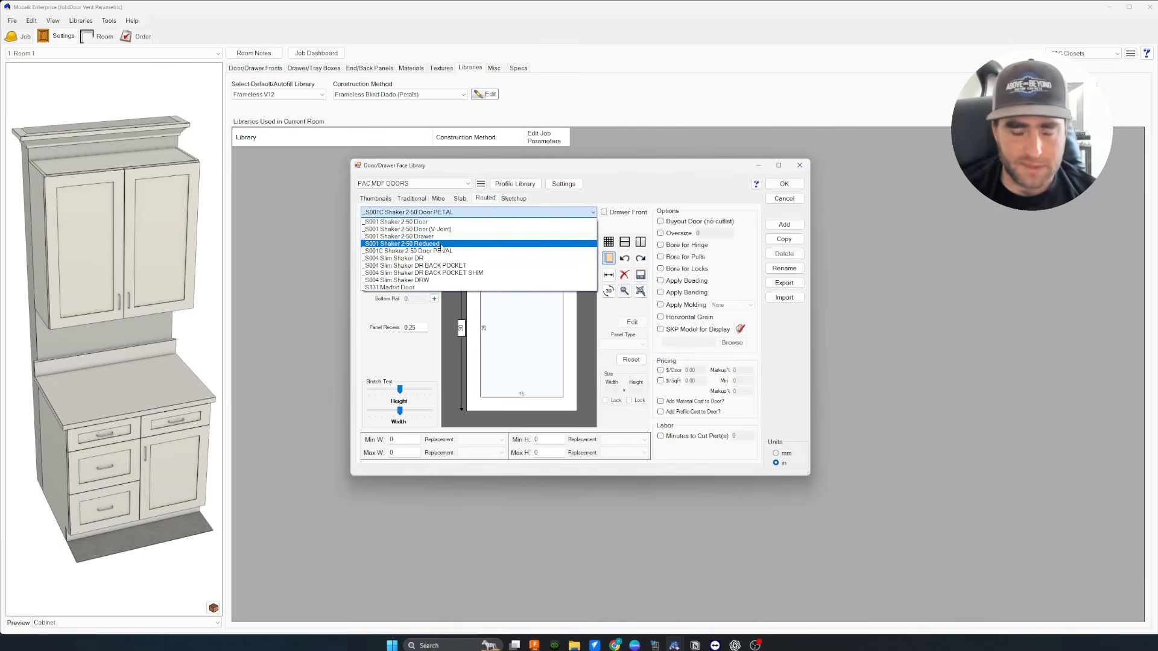
click(629, 182)
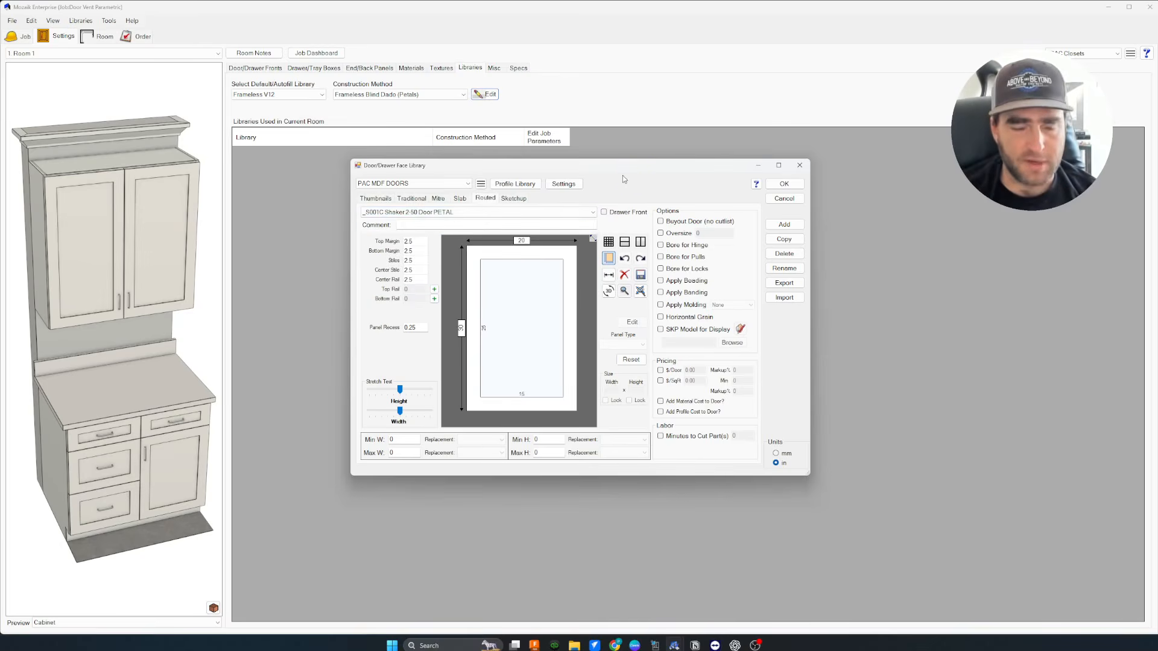
drag(609, 171, 611, 169)
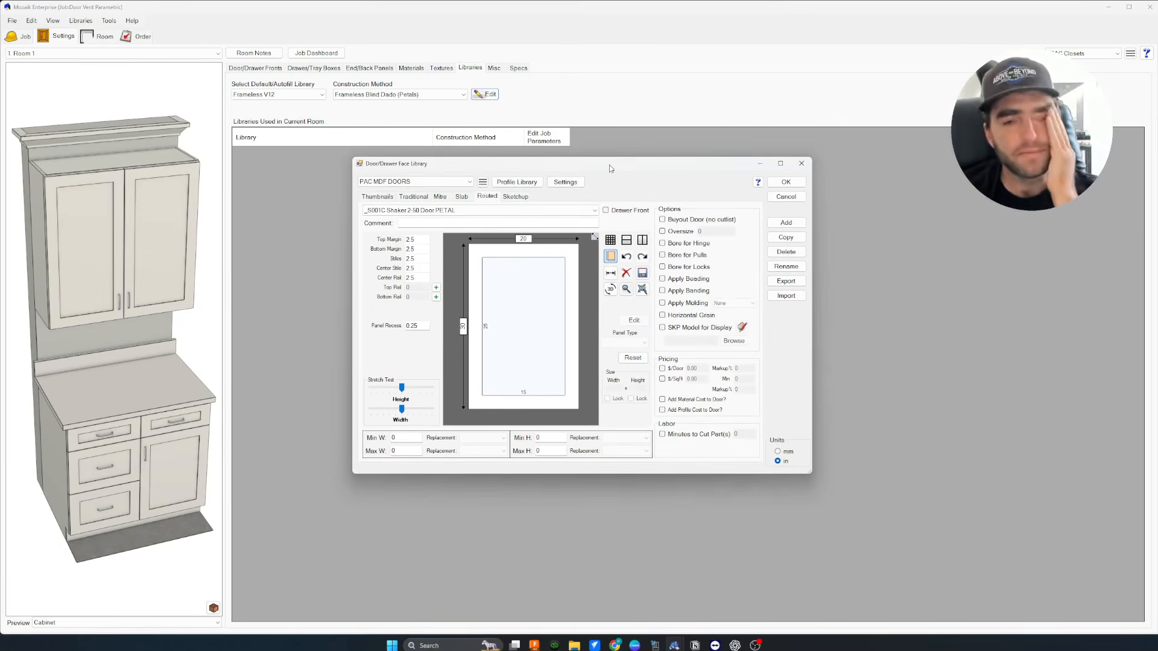
Review the PETAL door's pocket panel recess, margins and part shape, and save the door library.
click(543, 314)
click(417, 324)
click(420, 325)
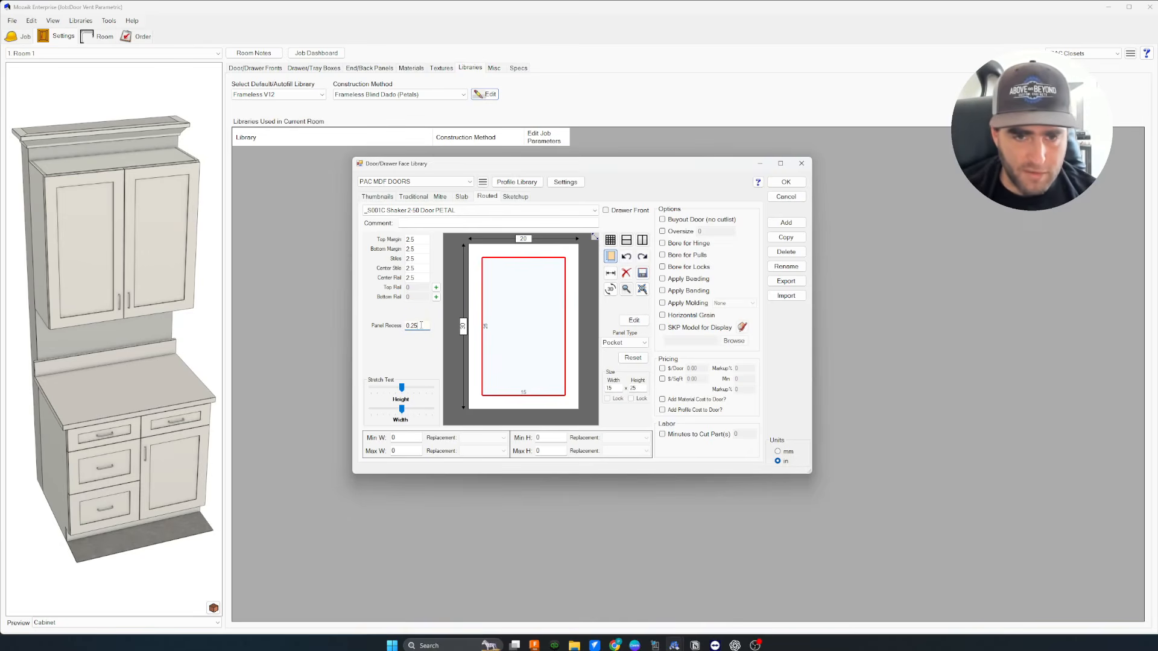
click(421, 240)
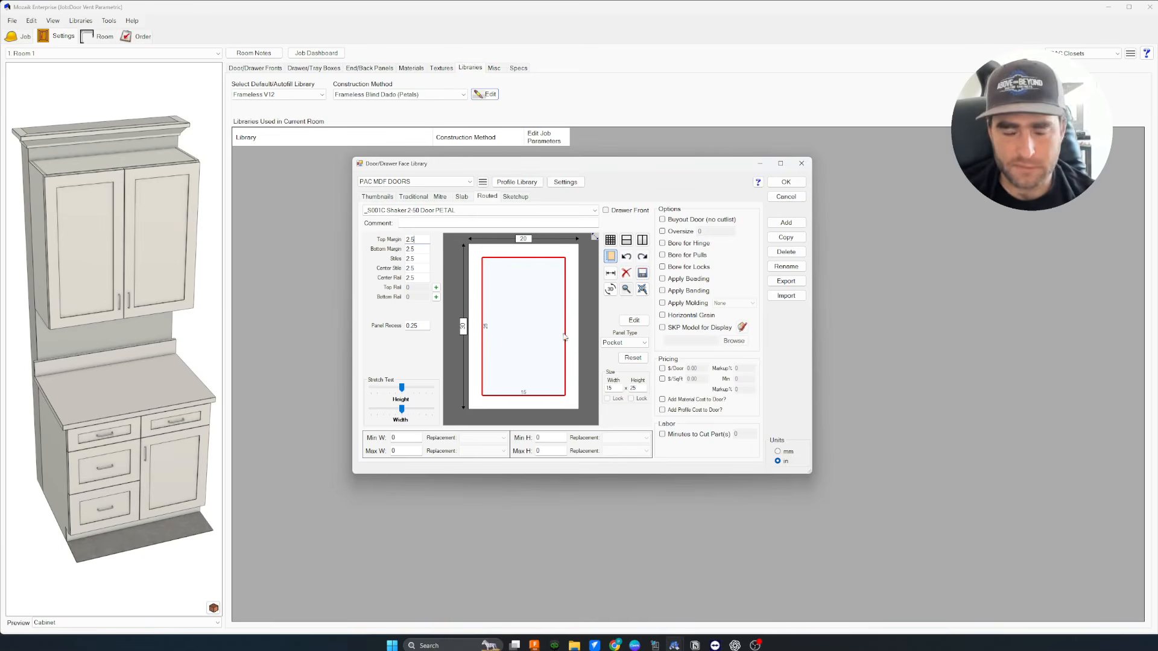
click(634, 320)
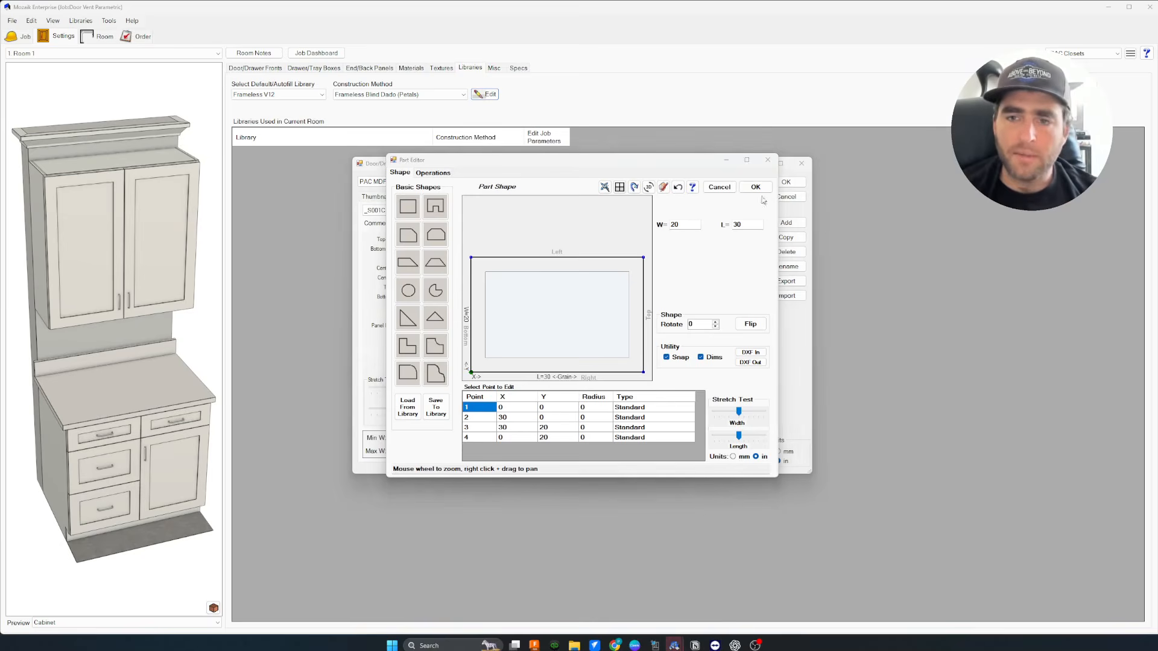
click(756, 187)
click(786, 181)
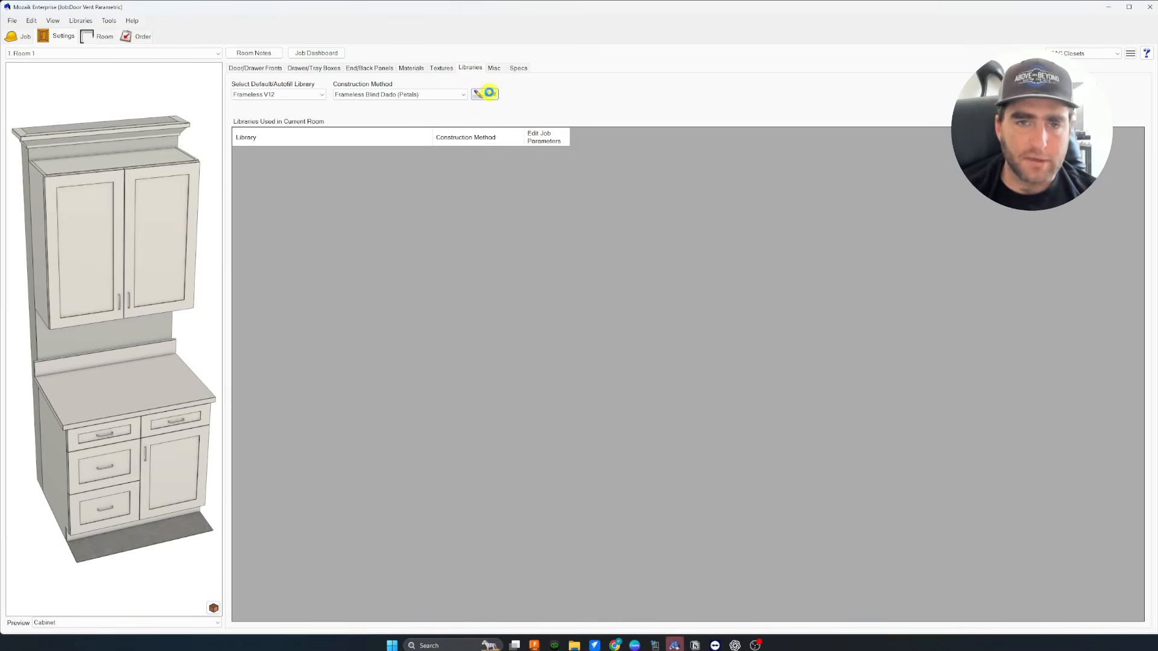
Capture the four petal parameter rows and their values from the job parameters with Snipping Tool, and close the parameters.
click(486, 94)
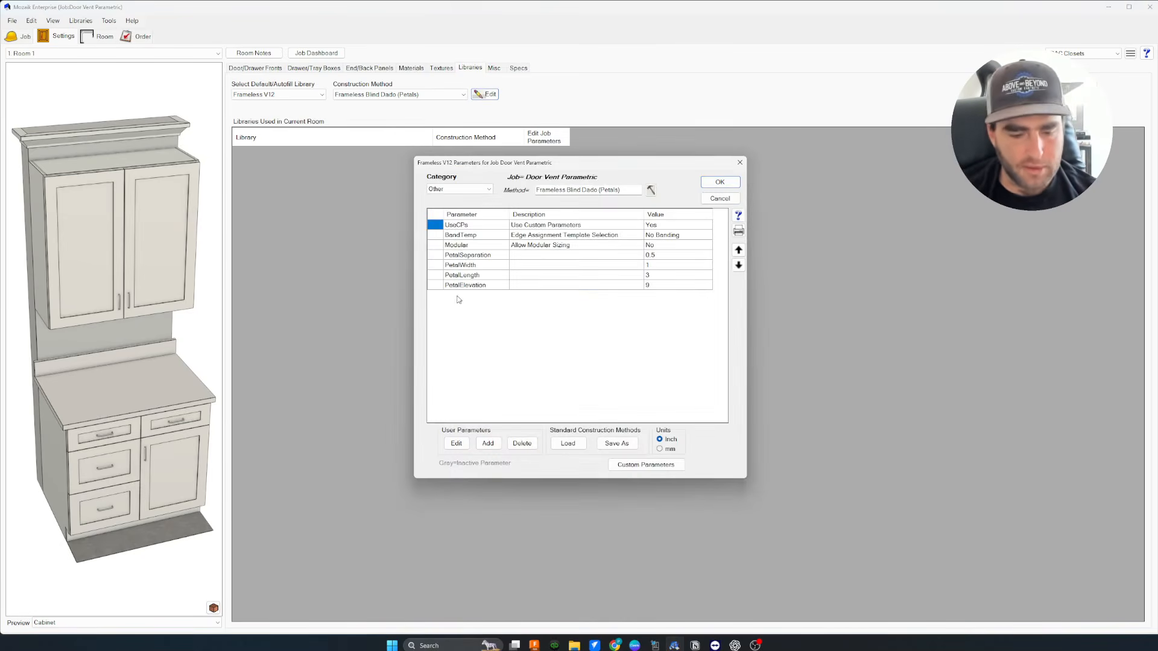
key(super+shift+s)
drag(420, 298, 719, 251)
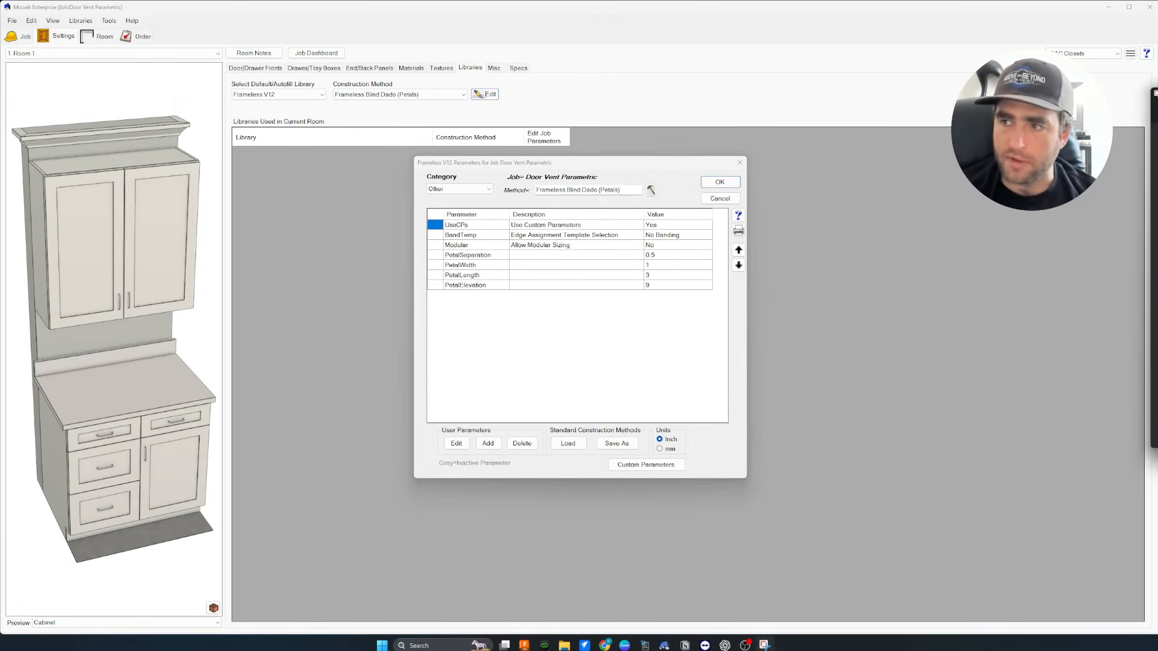
drag(959, 92, 854, 85)
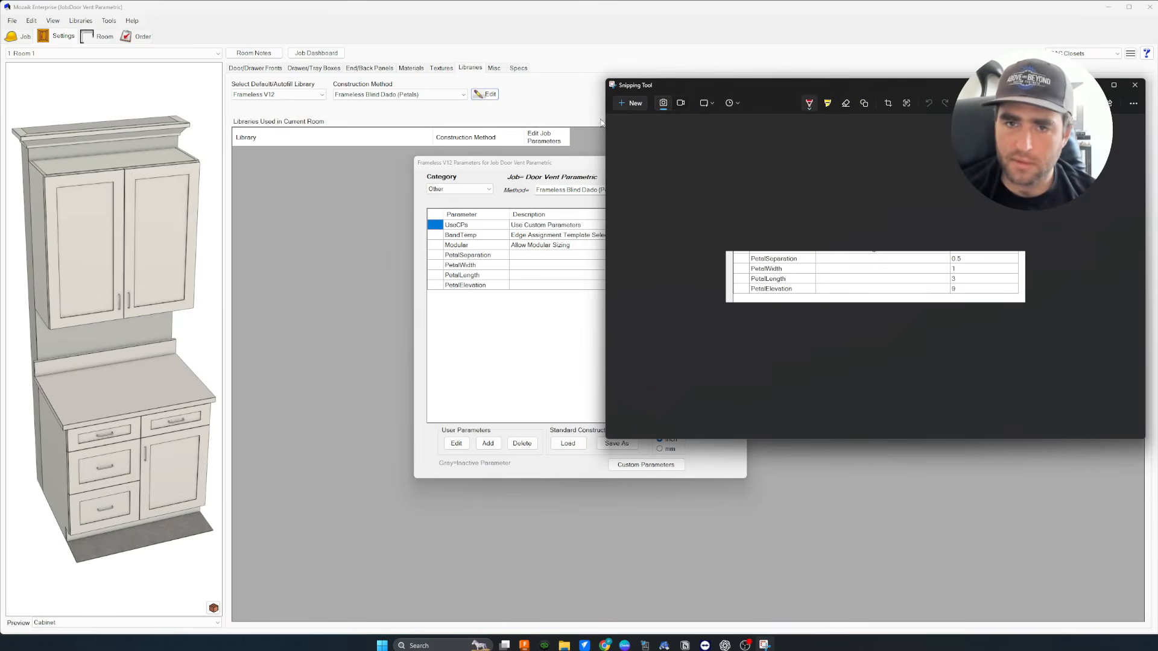
drag(603, 120, 872, 242)
click(825, 347)
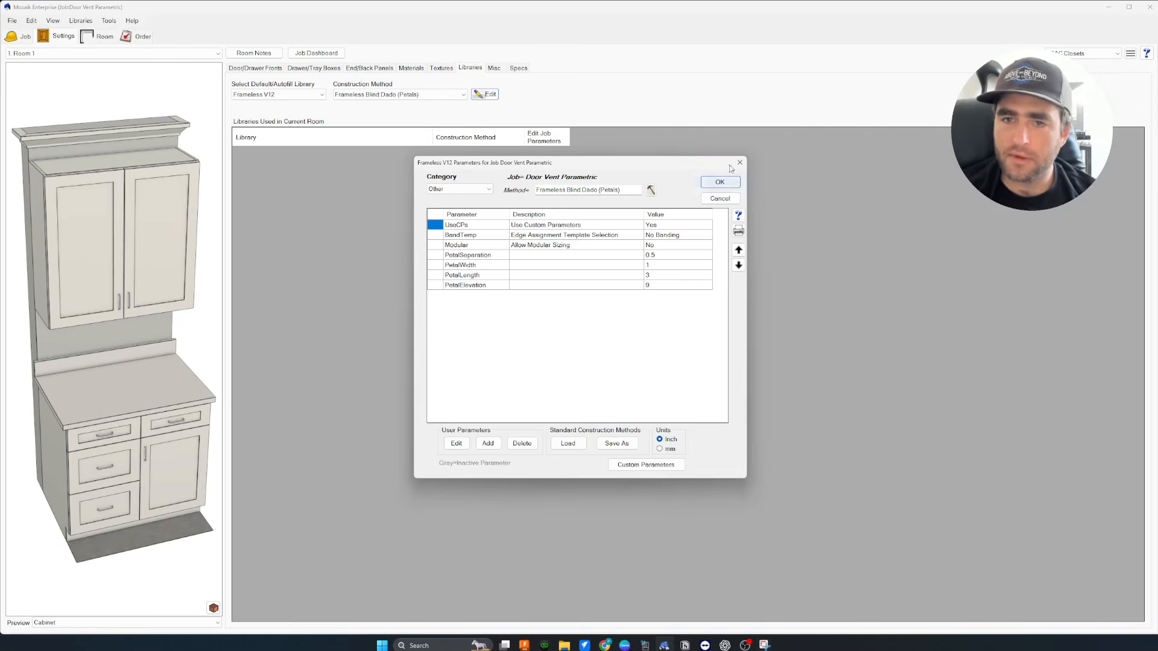
click(720, 181)
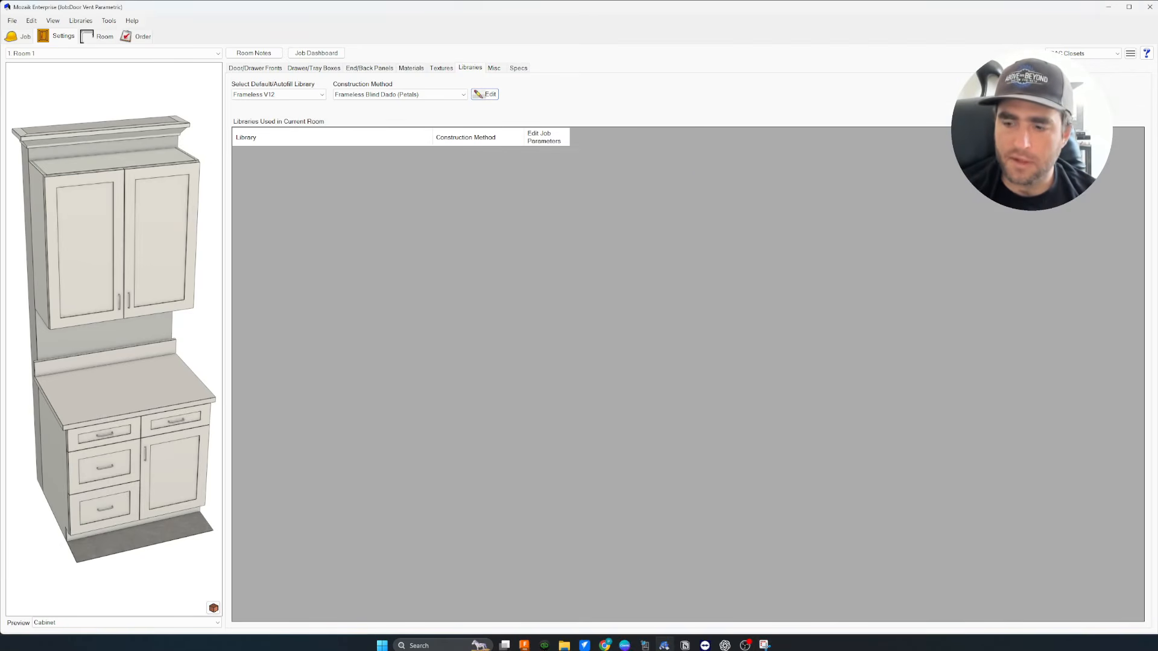
Narrow the Mozaik window and place the Snipping Tool capture beside it for reference.
drag(1155, 603, 923, 567)
drag(923, 384, 836, 380)
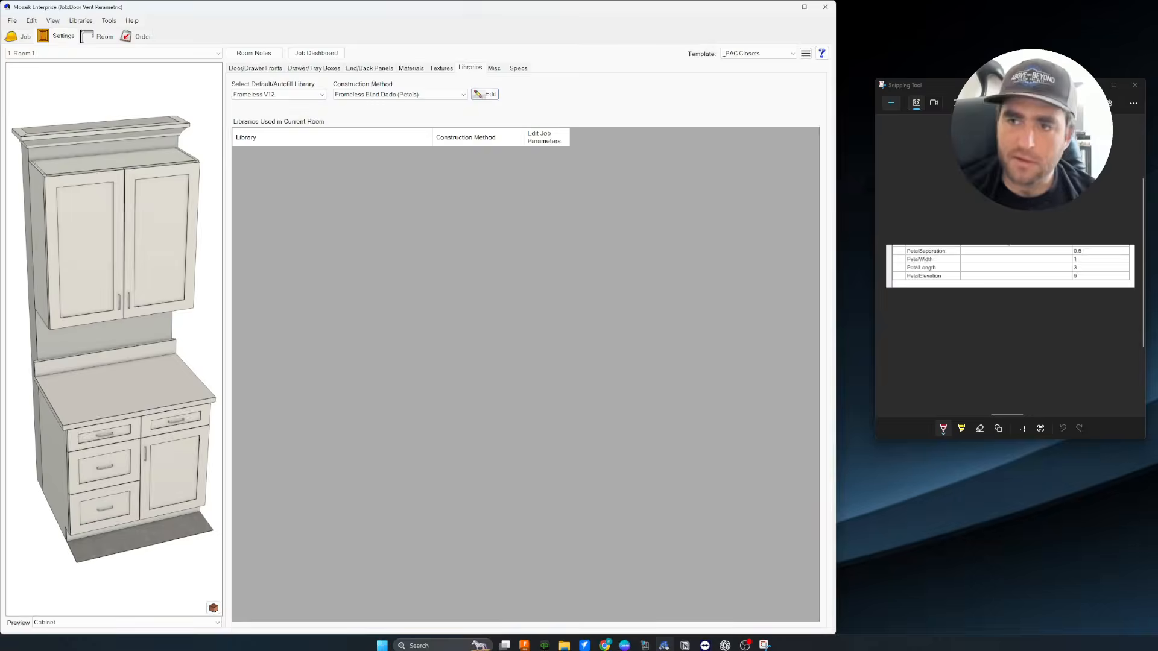
drag(1021, 91, 998, 254)
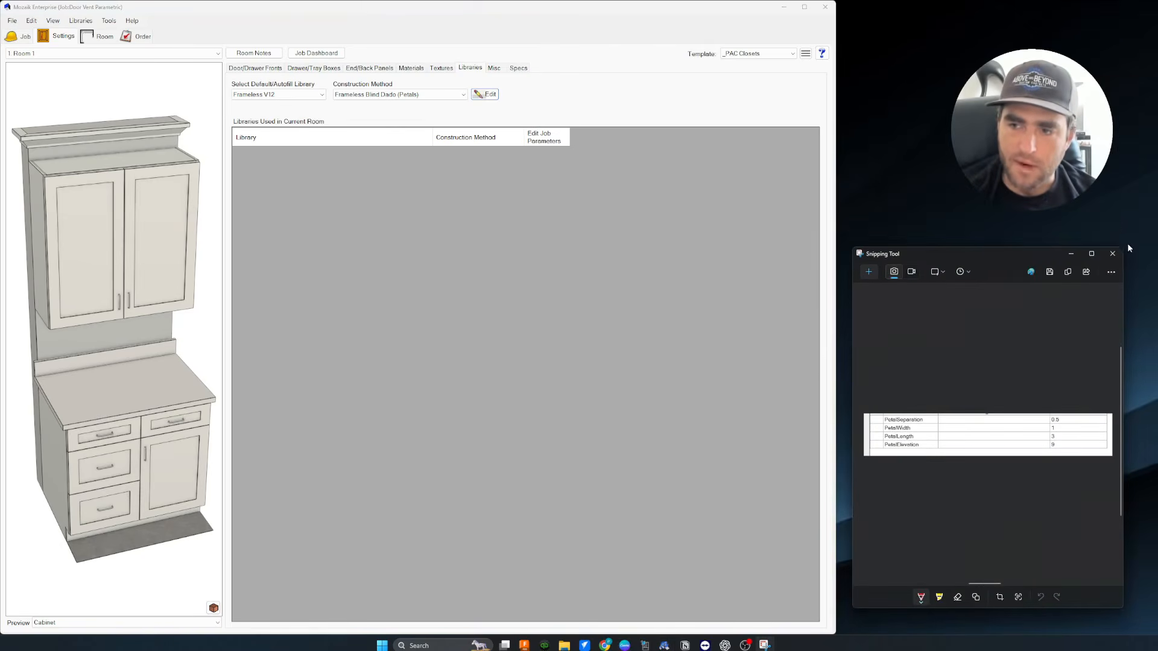
Move the parameter capture to the desktop's lower corner, and capture the blue four-petal cabinet photo from the browser with Snipping Tool.
drag(1125, 249, 1146, 382)
drag(1024, 388, 1021, 415)
mouse_move(605, 645)
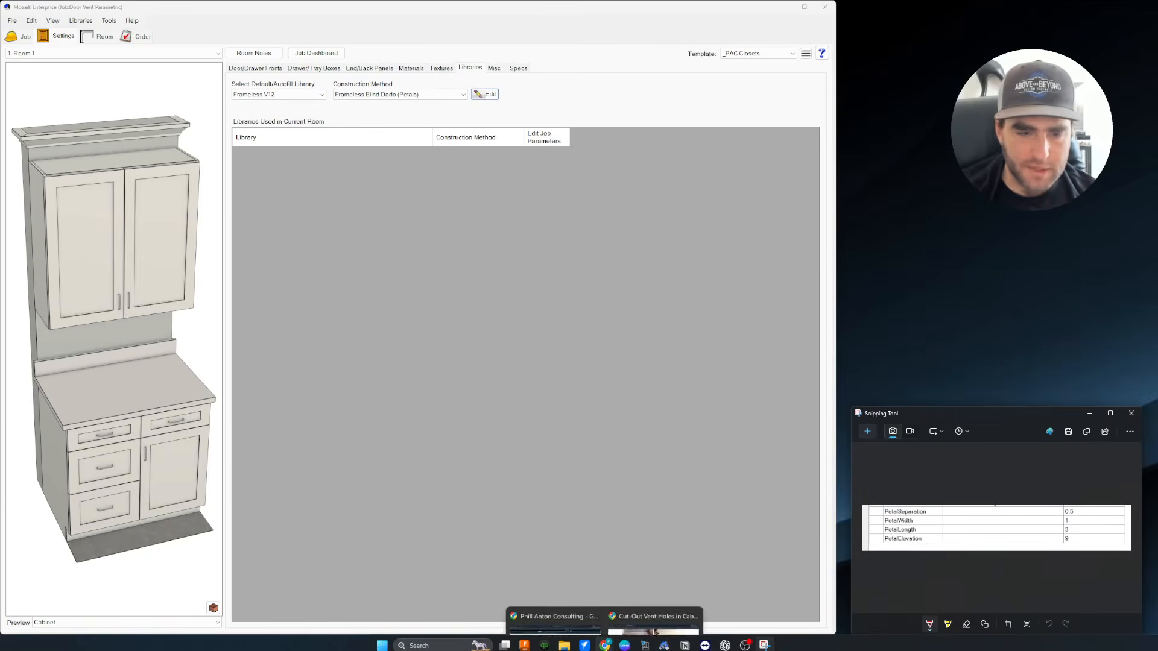
click(621, 609)
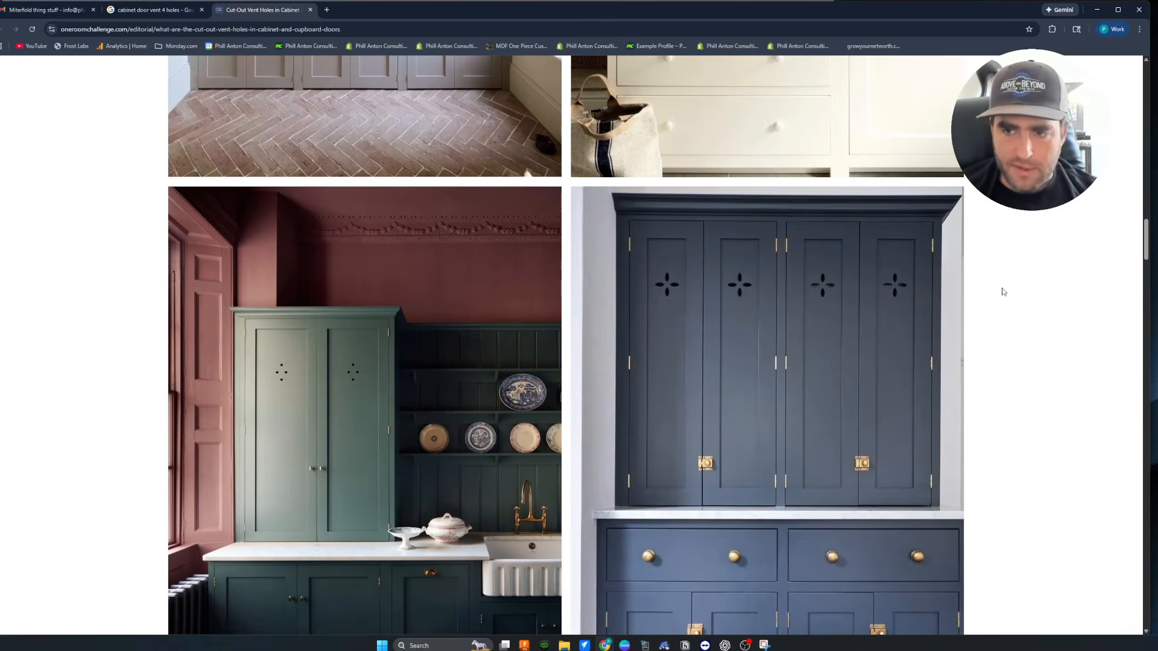
key(super+shift+s)
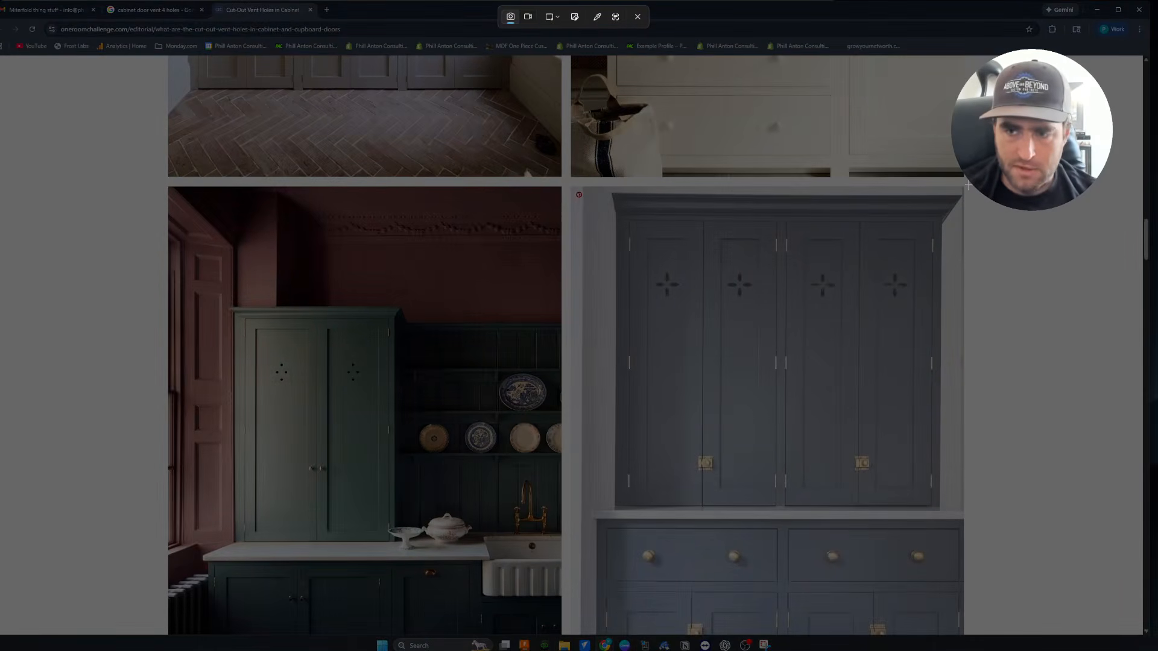
drag(966, 187, 592, 512)
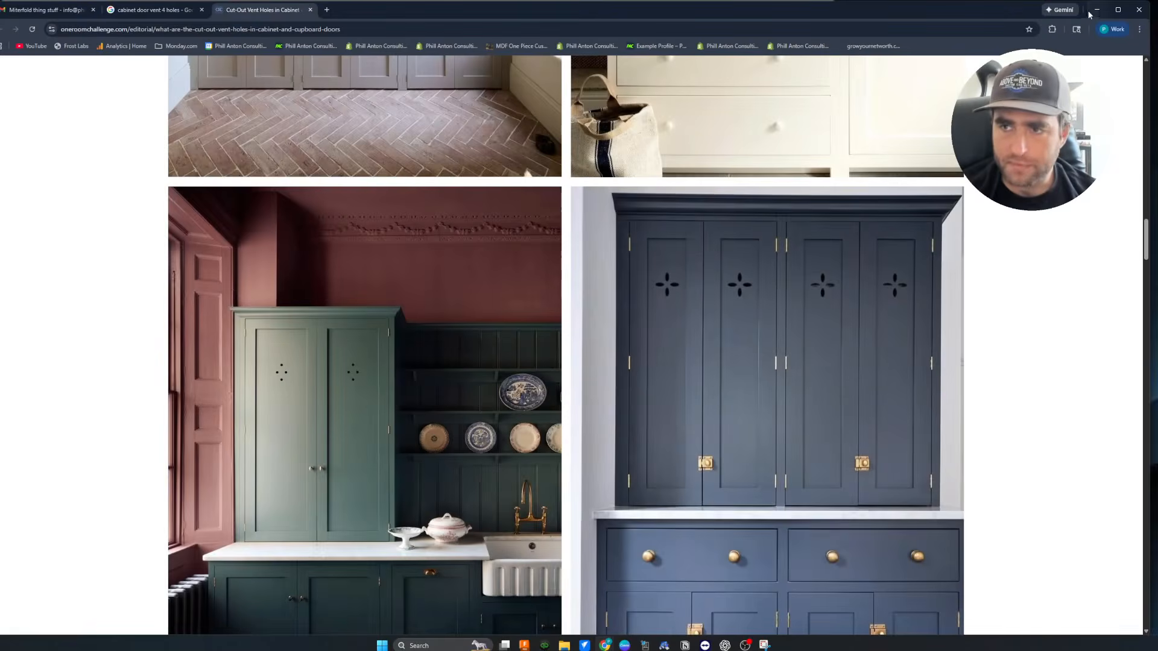
click(1099, 11)
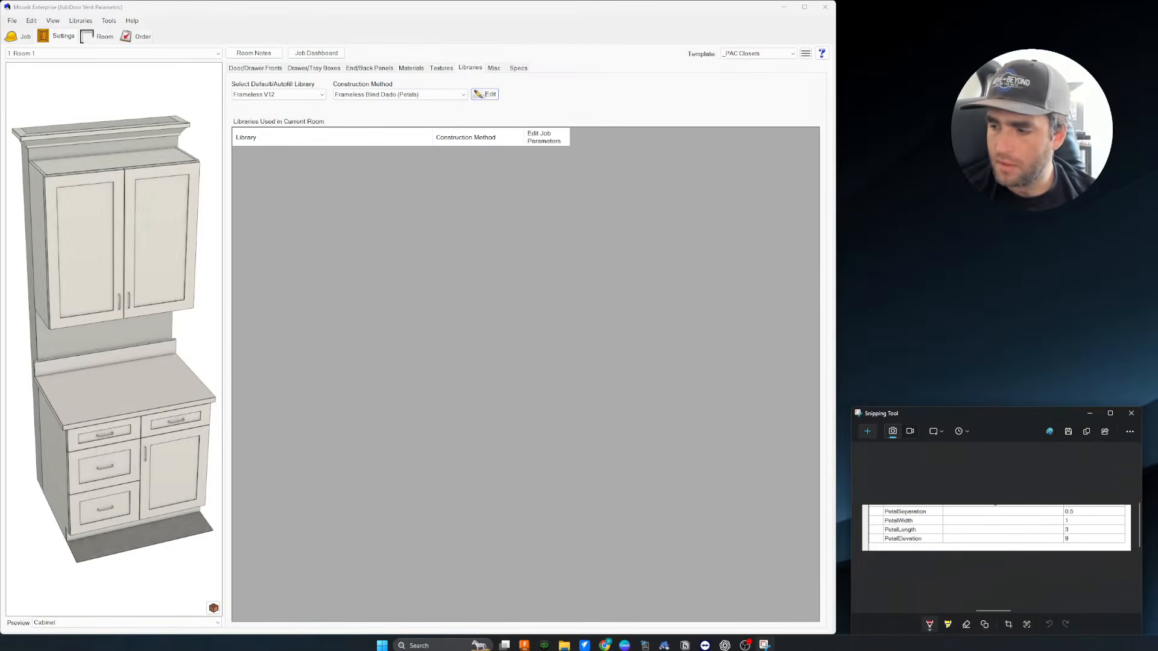
Place the cabinet photo beside the Mozaik window, above the petal parameter capture, and open it in Paint.
drag(1157, 416, 931, 85)
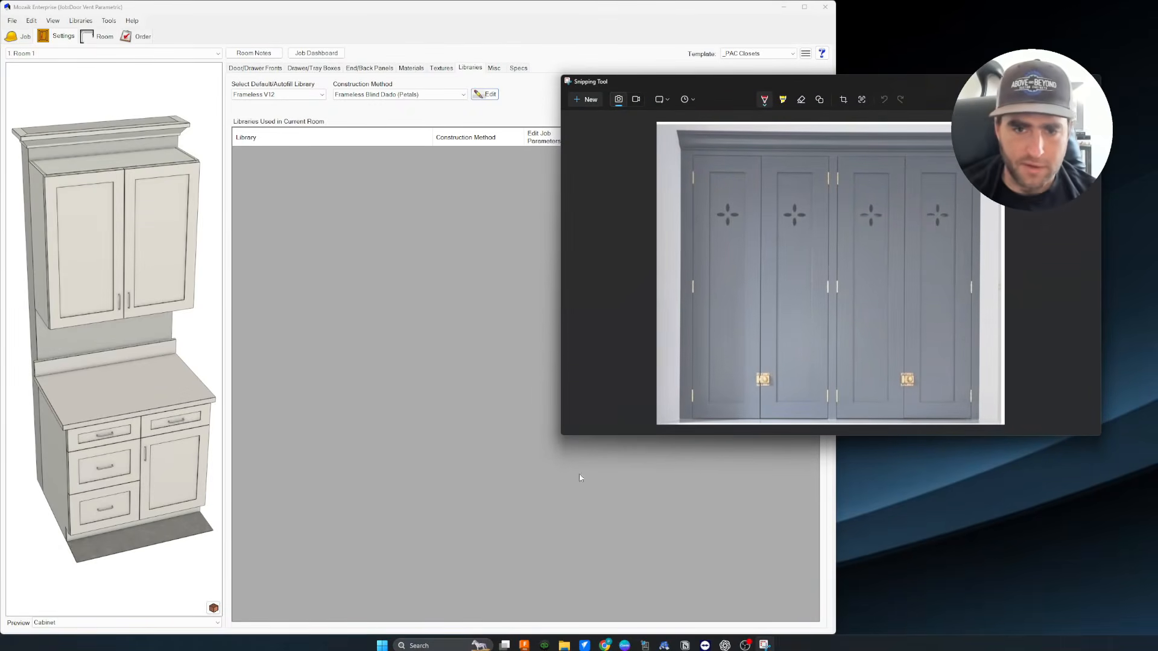
drag(569, 436, 830, 378)
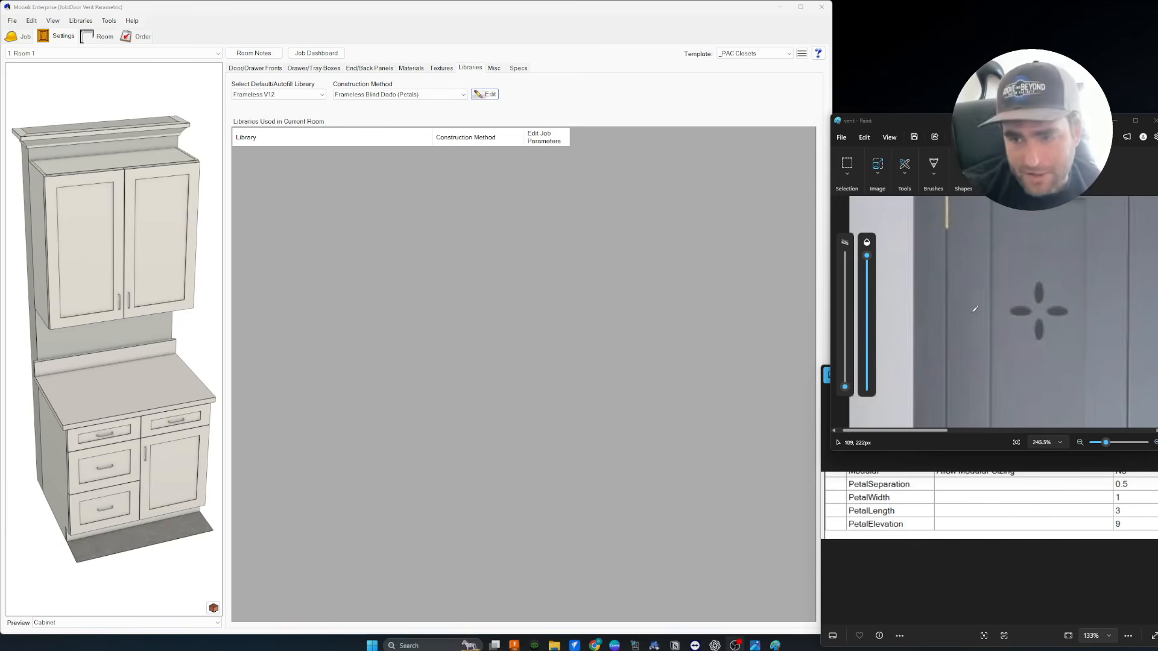
ctrl+scroll(1006, 308, down, 5)
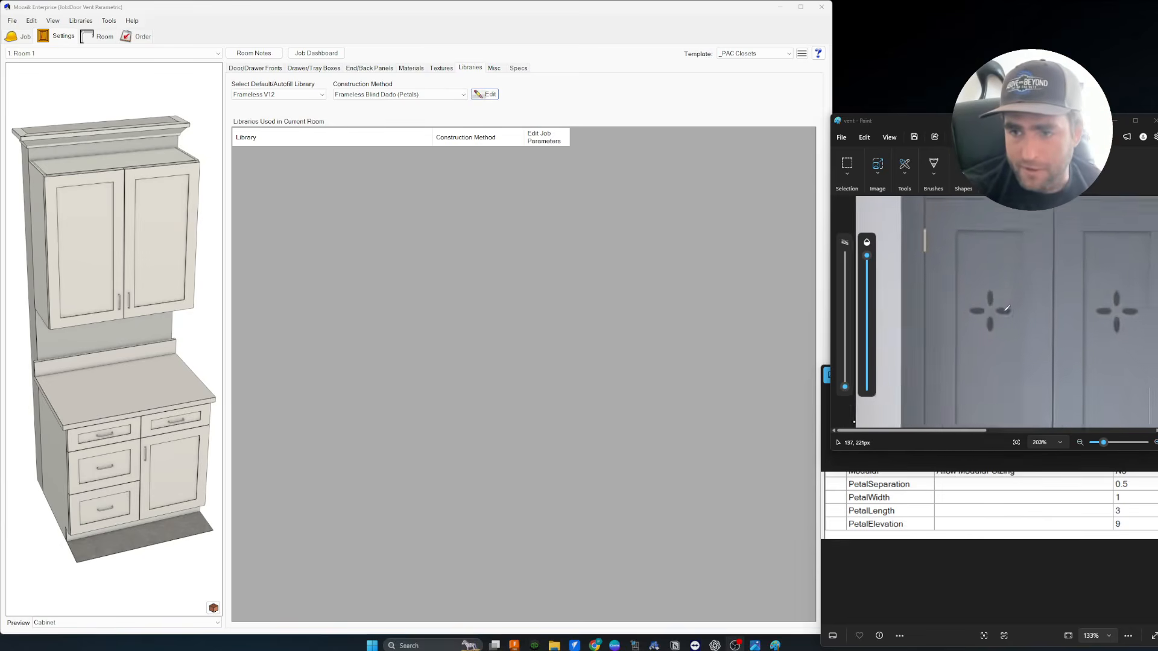
ctrl+scroll(904, 269, up, 1)
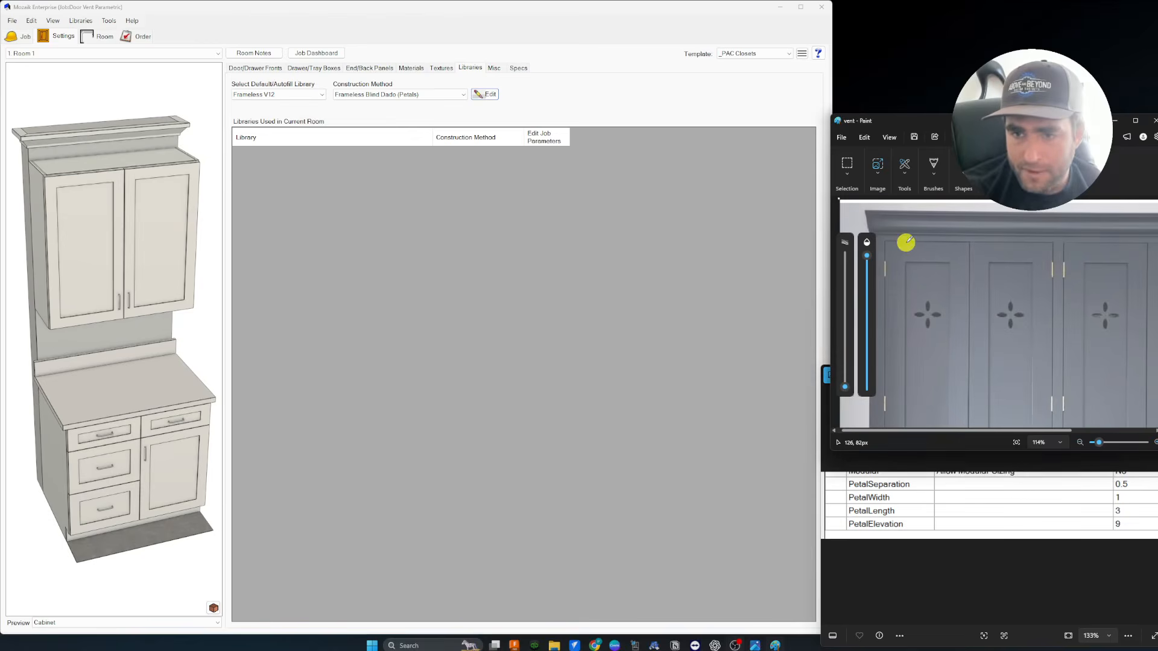
Sketch red elevation marks from the first door's top edge and panel edge down to the petal centre line, and undo them.
click(907, 179)
click(891, 191)
drag(919, 259, 923, 262)
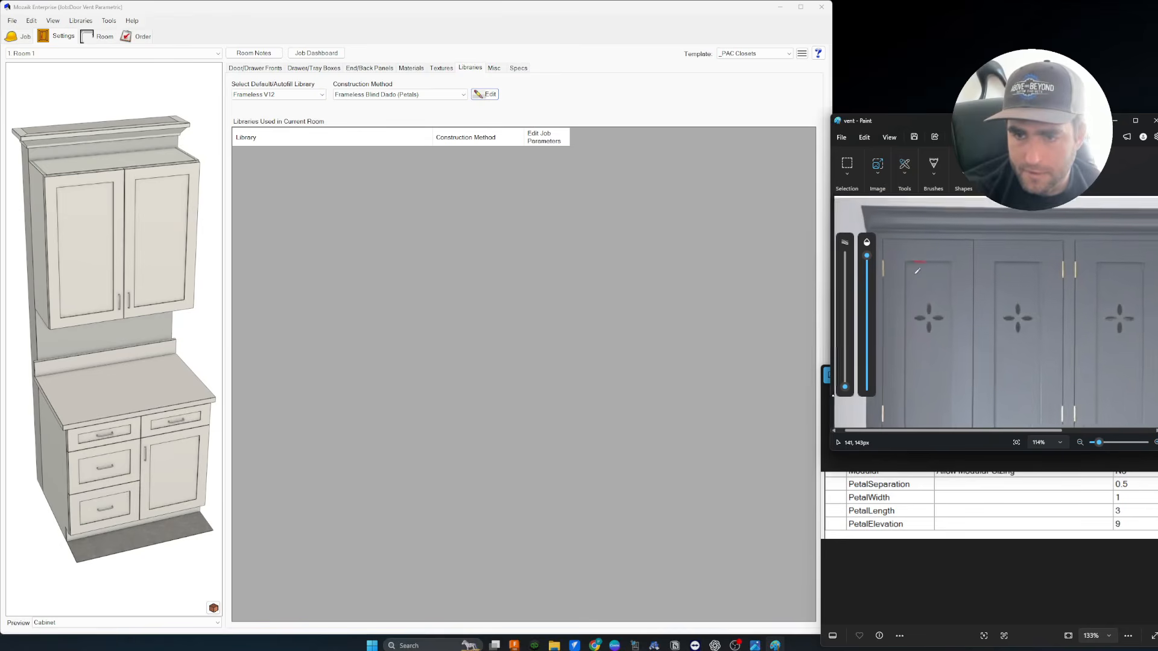
ctrl+scroll(917, 271, up, 4)
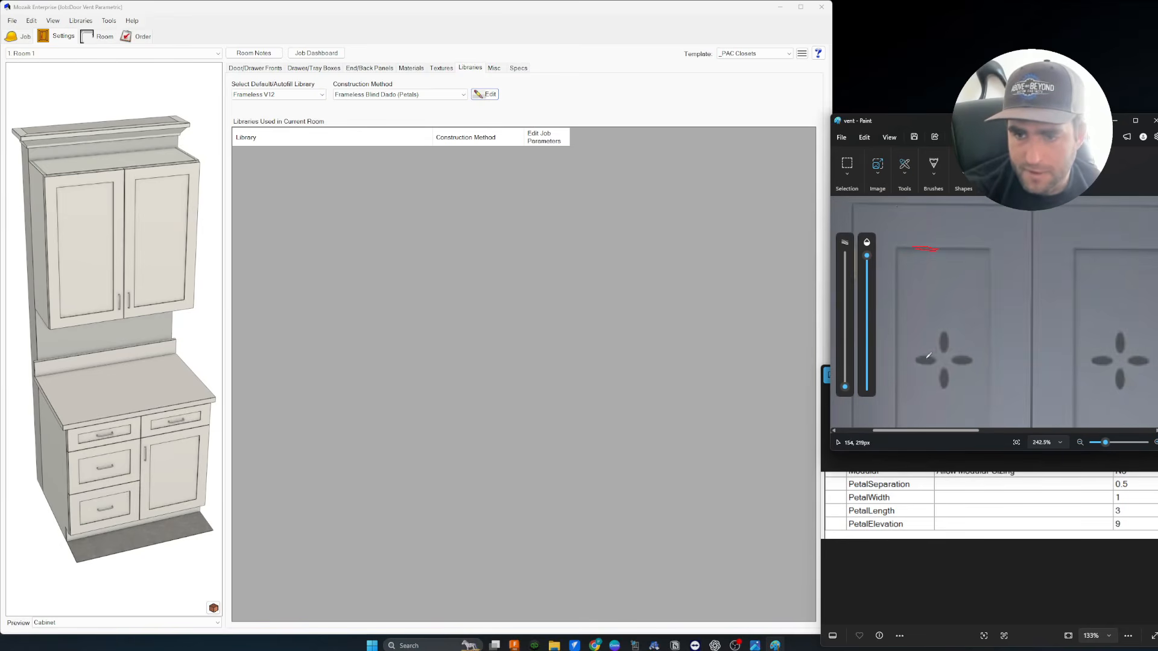
drag(894, 356, 1000, 358)
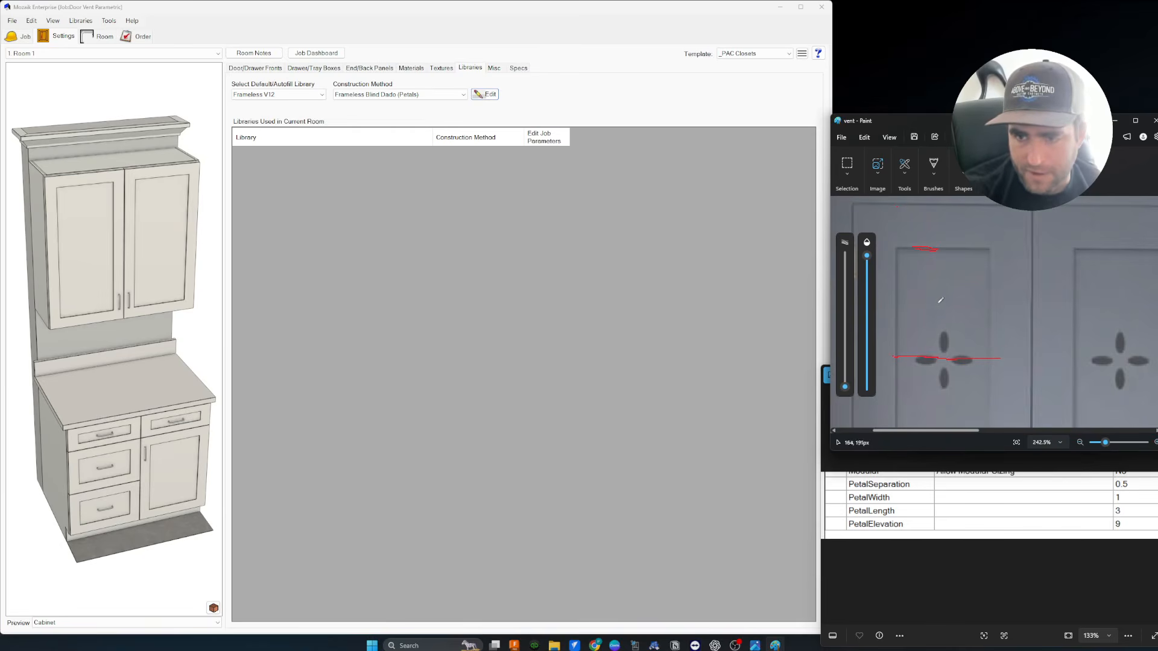
scroll(937, 285, down, 2)
scroll(936, 285, up, 3)
drag(913, 240, 926, 386)
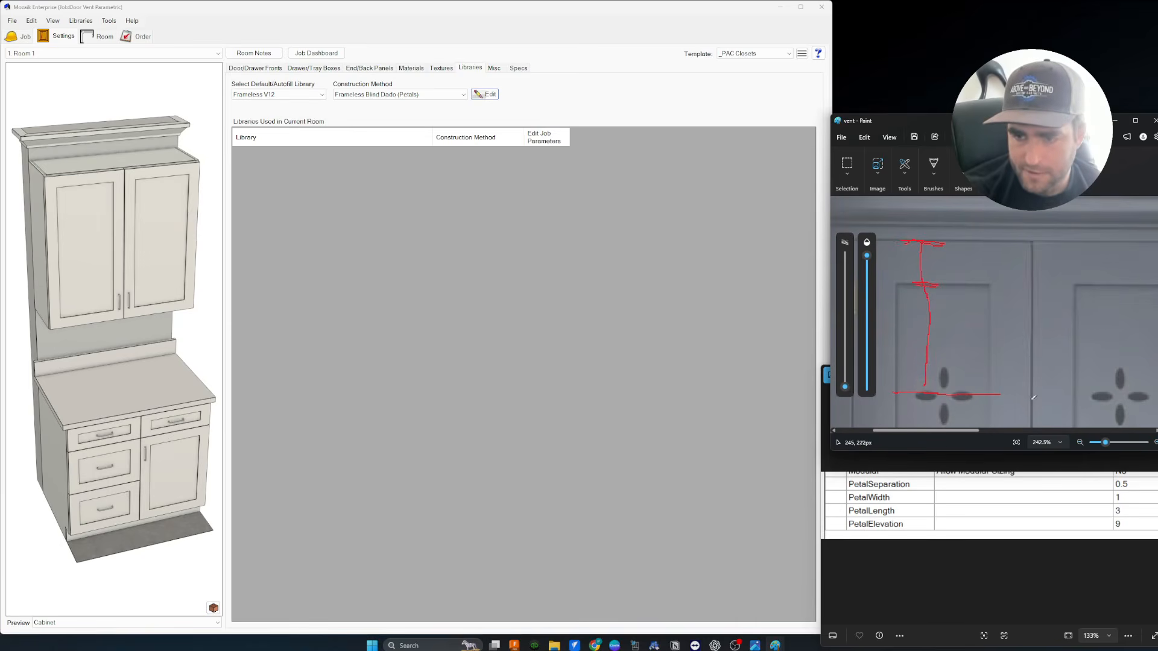
ctrl+scroll(956, 370, down, 1)
key(ctrl+z)
key(ctrl+z)
key(ctrl+z)
Mark the separation gap at the centre of the first door's petals with red strokes, and undo them.
ctrl+scroll(956, 333, up, 5)
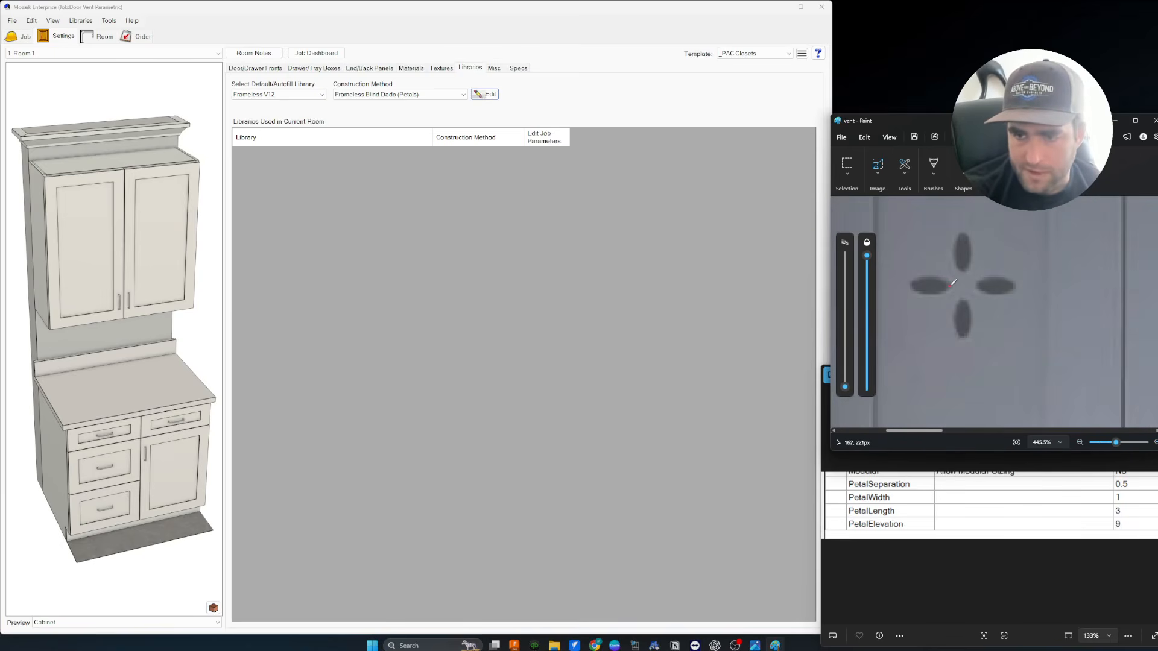
click(964, 283)
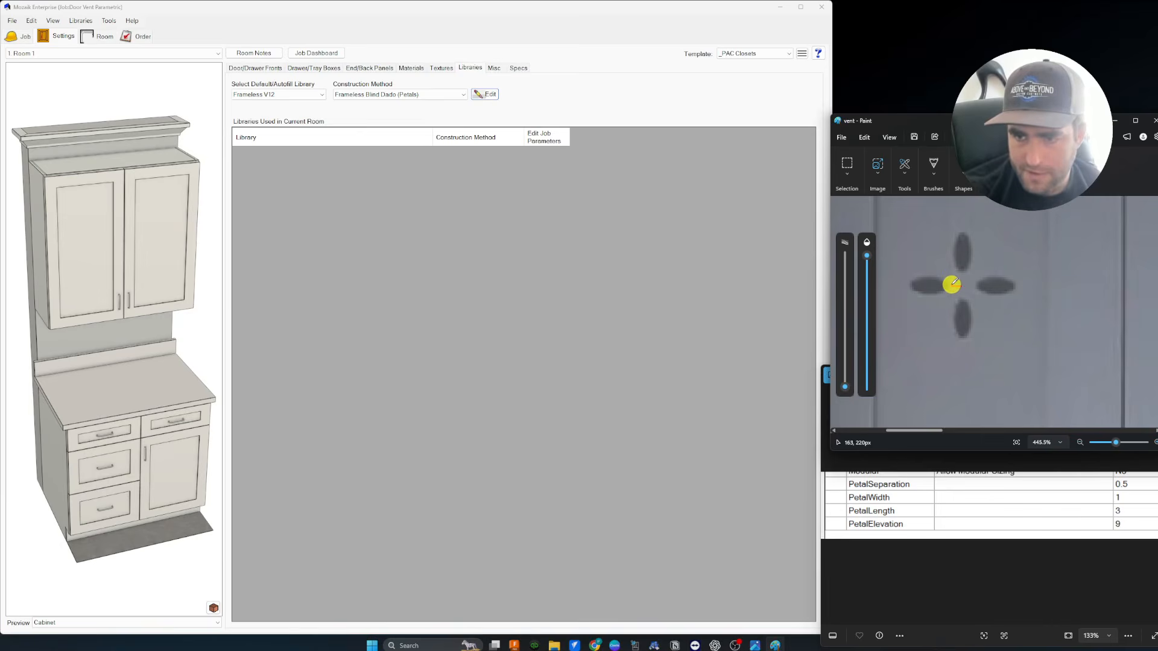
click(963, 281)
drag(962, 272, 958, 299)
key(ctrl+z)
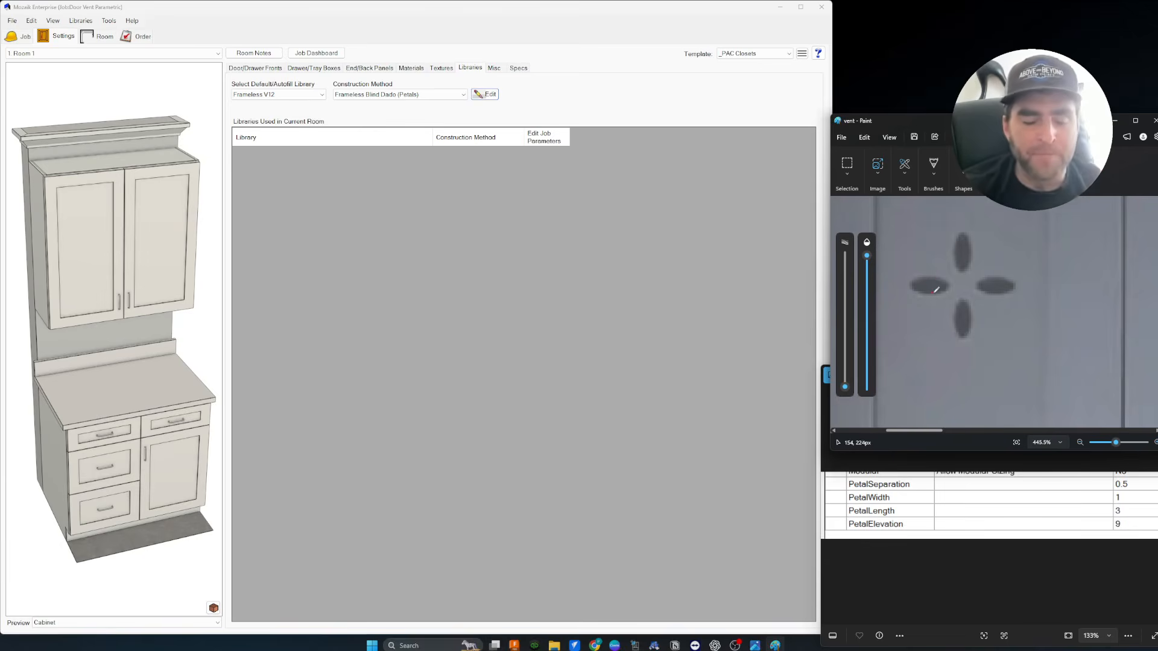
Mark both ends of the first door's left petal and outline that petal in red.
ctrl+scroll(898, 281, up, 4)
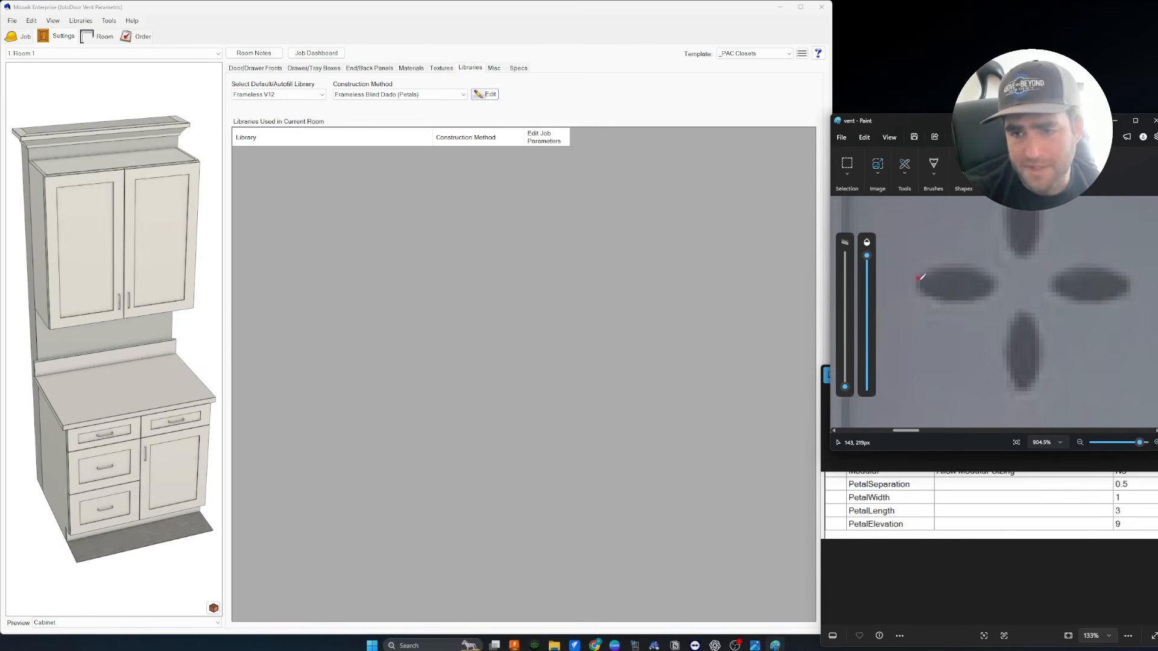
click(917, 284)
click(994, 283)
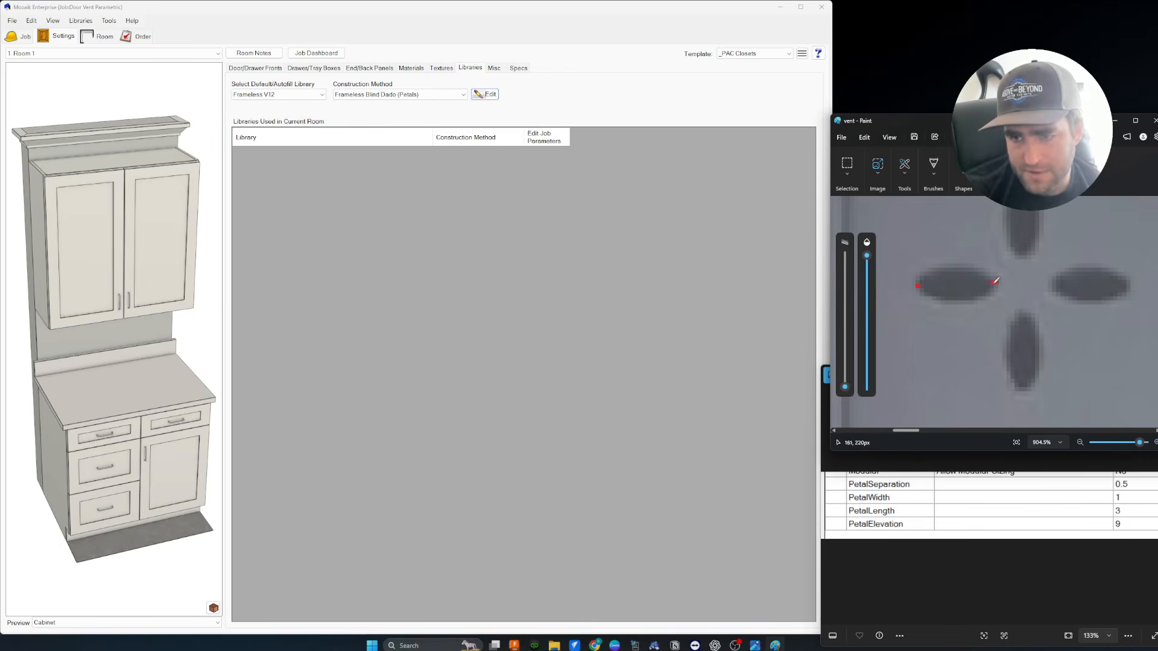
mouse_move(918, 285)
mouse_down()
mouse_move(968, 294)
mouse_move(998, 281)
mouse_move(923, 270)
mouse_move(919, 287)
mouse_up()
click(995, 279)
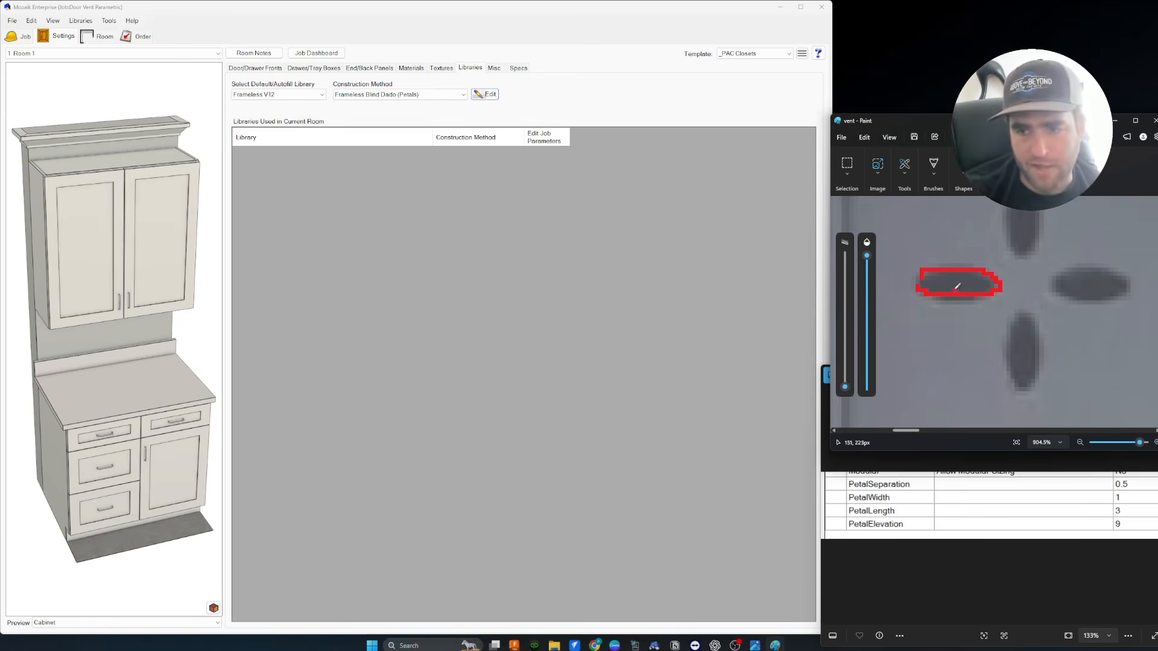
drag(918, 283, 923, 278)
ctrl+scroll(959, 289, down, 1)
ctrl+scroll(961, 285, down, 4)
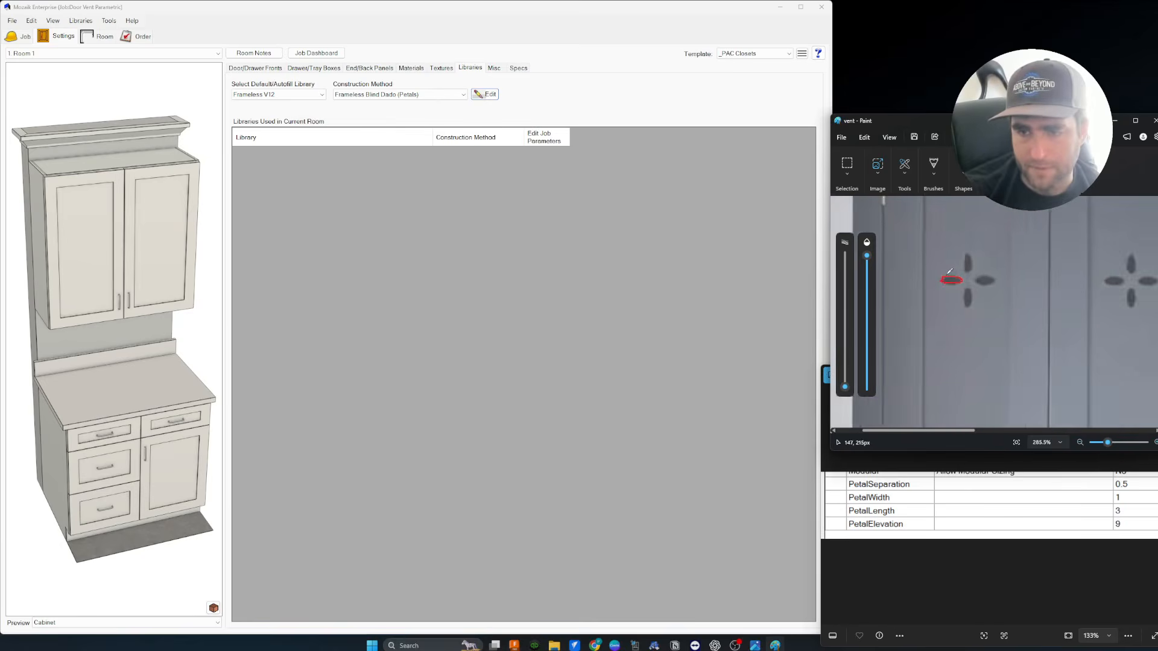
Switch to Mozaik and open the pocket panel of _S001C Shaker 2-50 Door PETAL from the door library in the Part Editor.
click(446, 249)
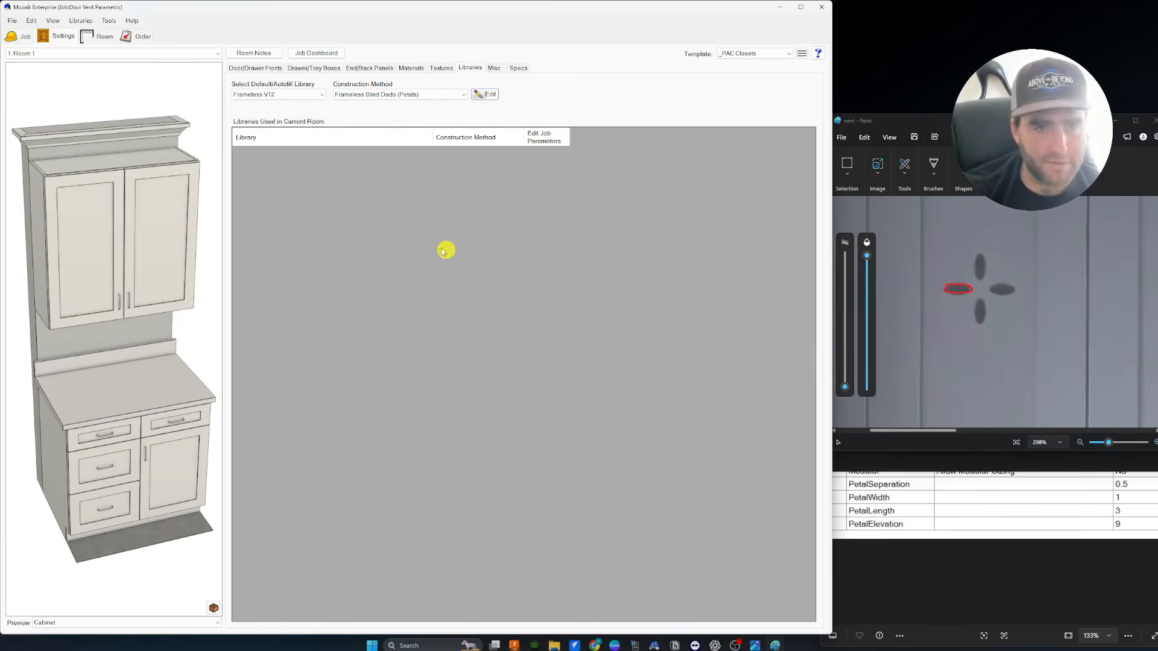
click(81, 21)
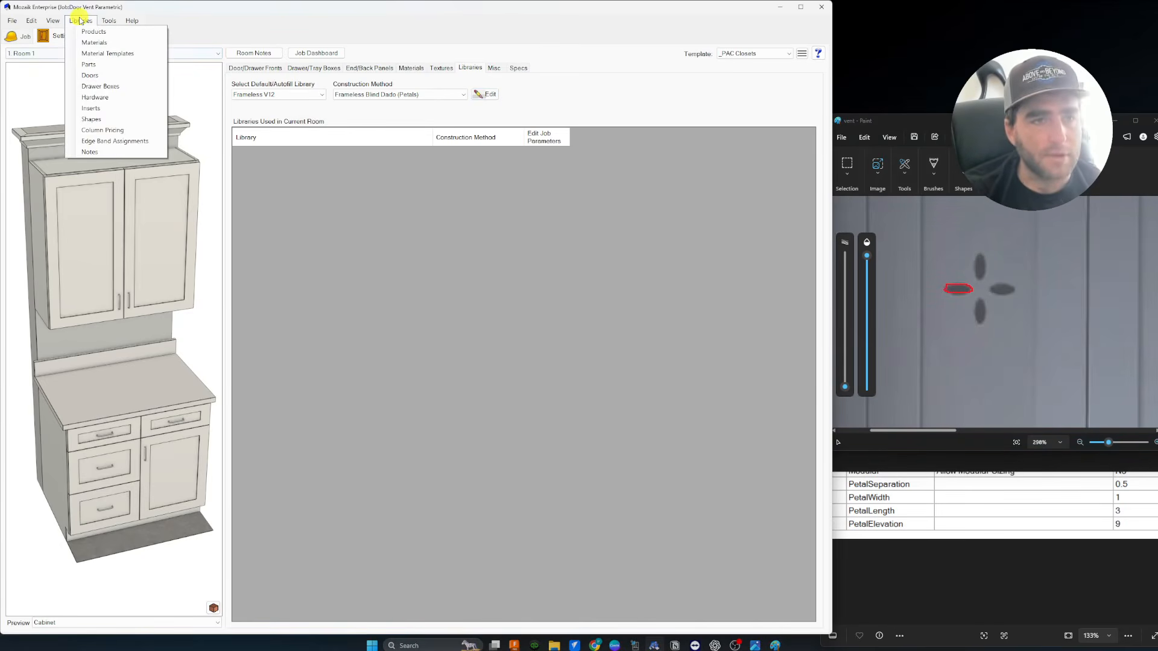
click(112, 77)
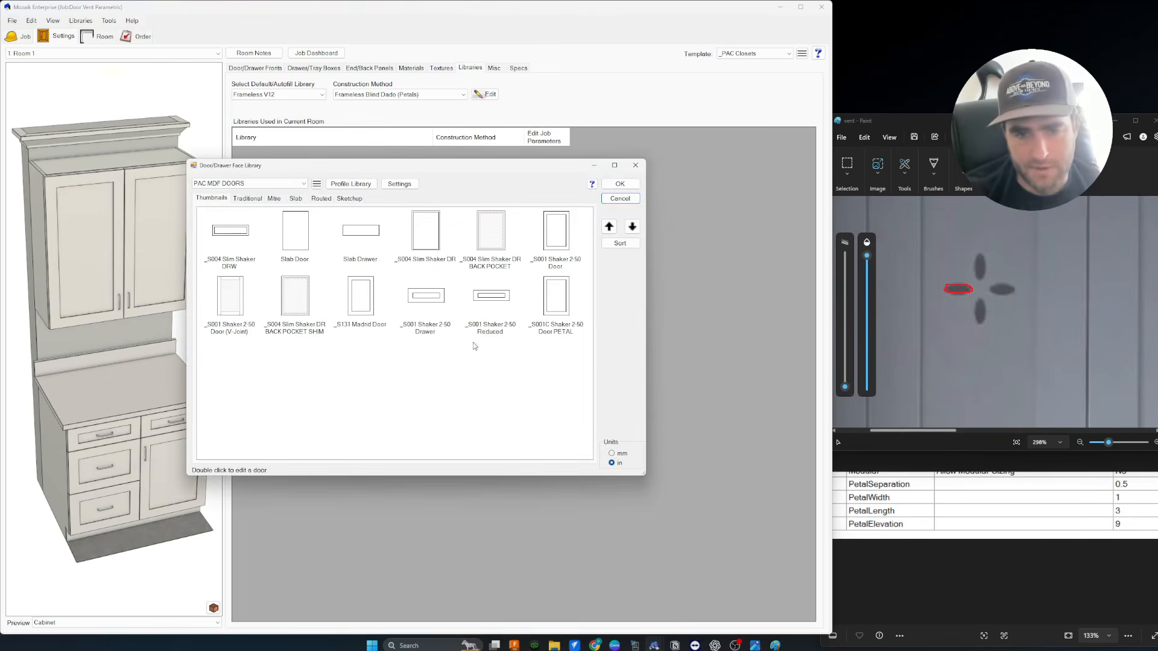
click(561, 297)
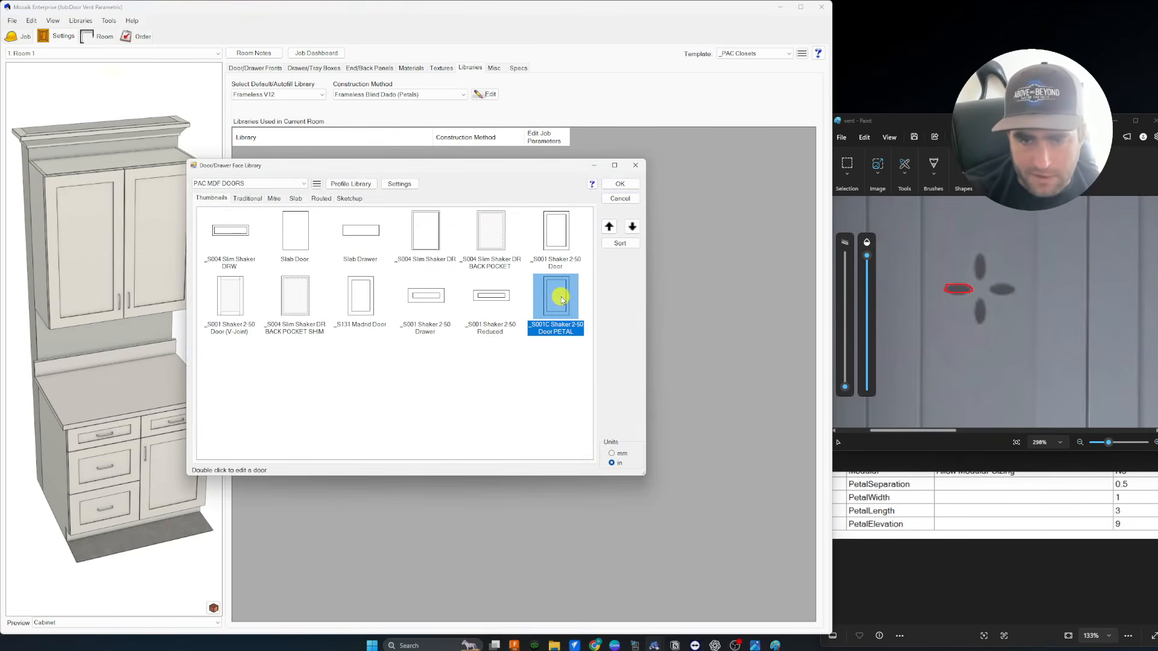
double_click(565, 298)
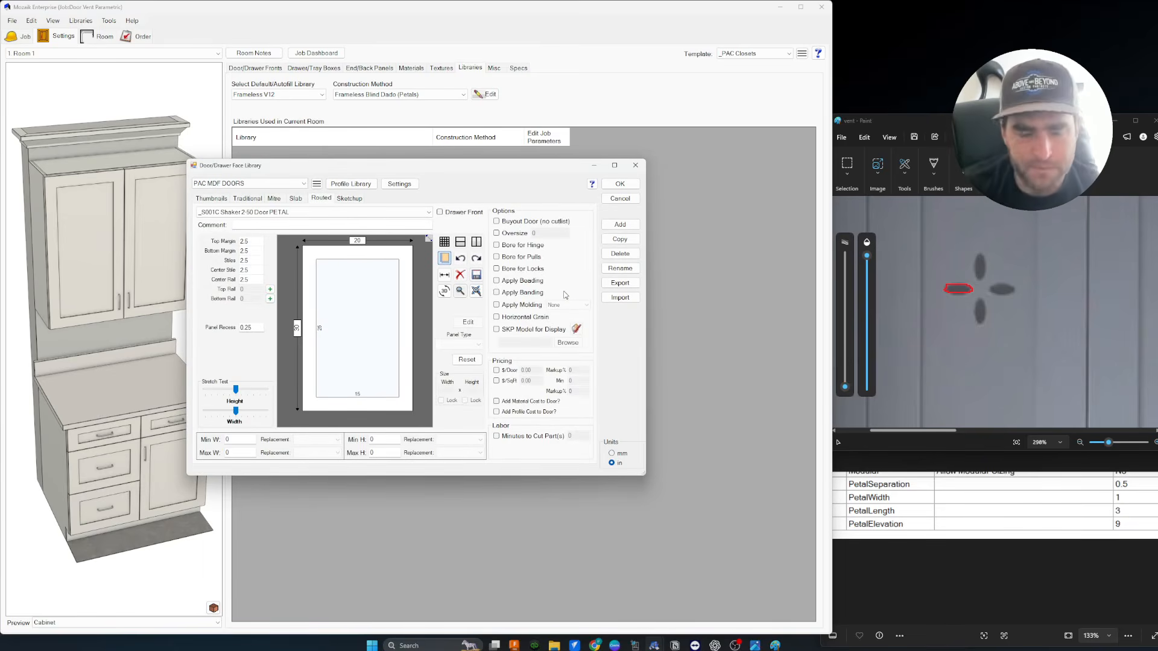
click(354, 332)
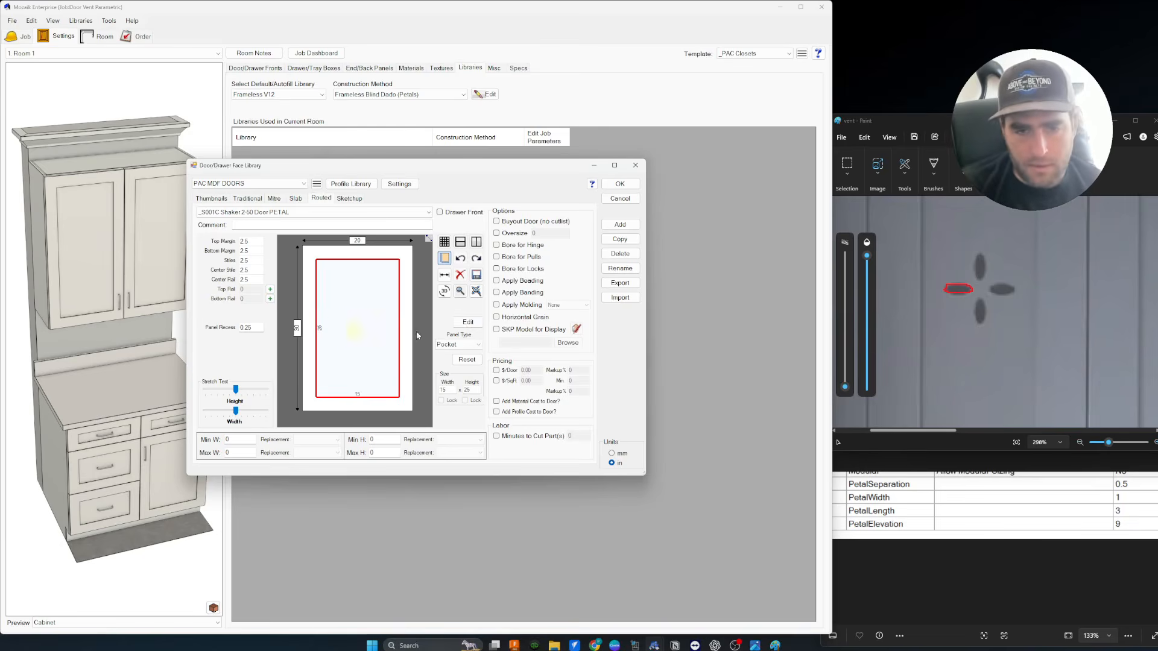
click(471, 325)
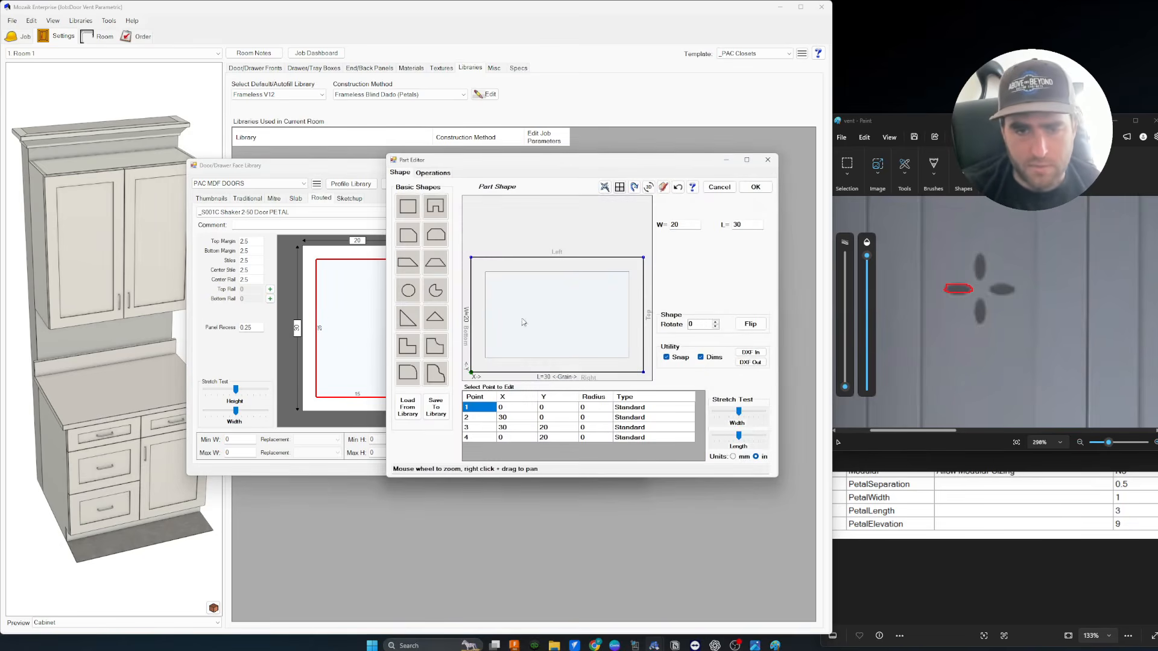
Reposition and enlarge the Part Editor window so the door part shape fills most of the Mozaik workspace.
drag(582, 161, 612, 199)
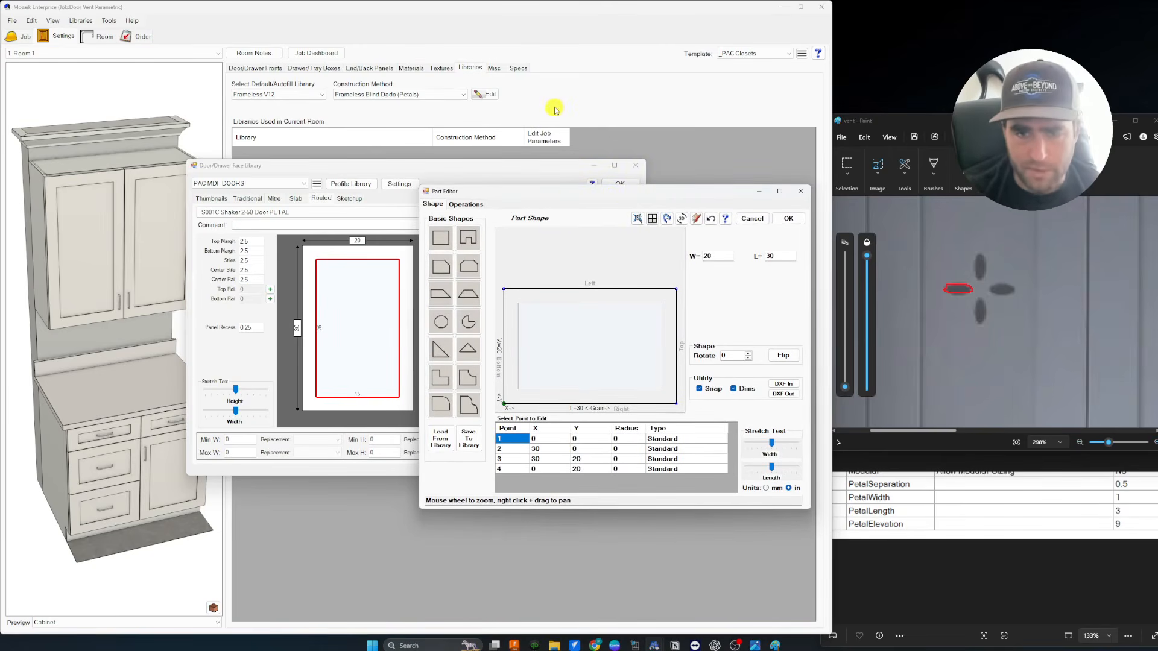
drag(589, 186, 597, 99)
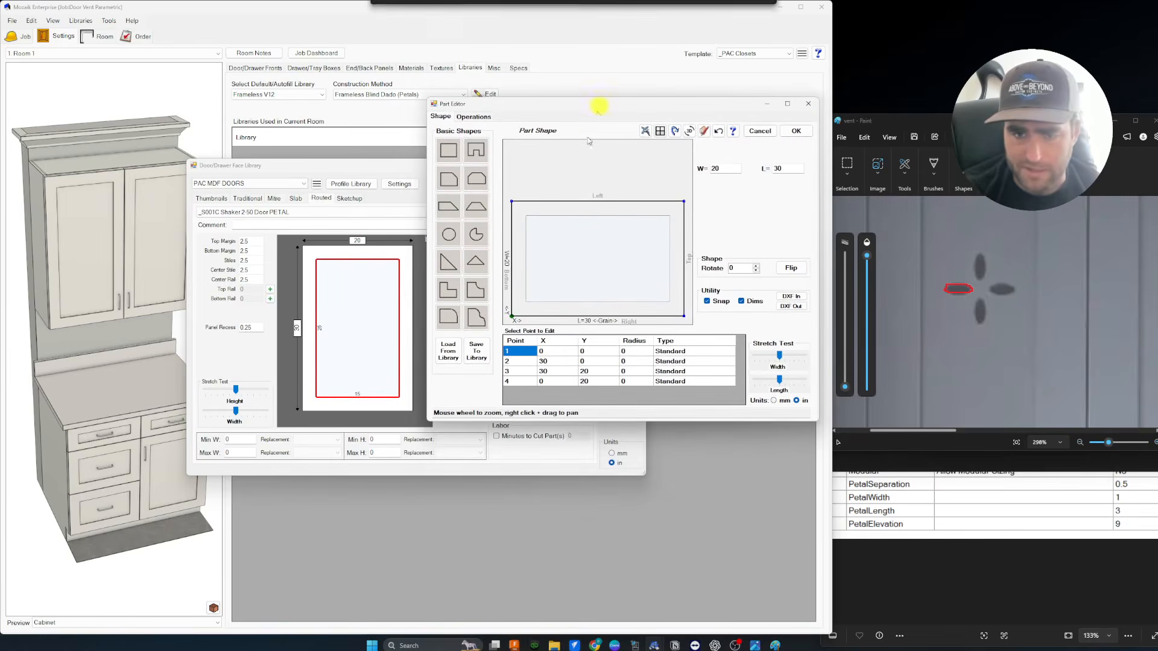
drag(427, 424, 88, 595)
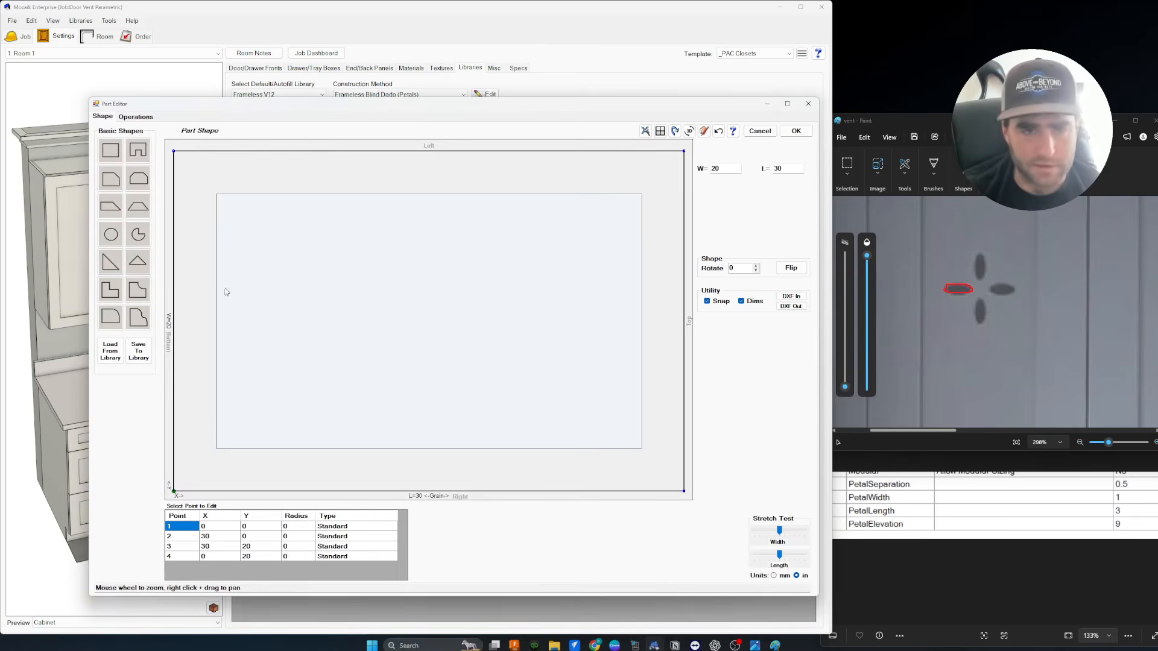
scroll(427, 276, down, 2)
scroll(426, 276, up, 1)
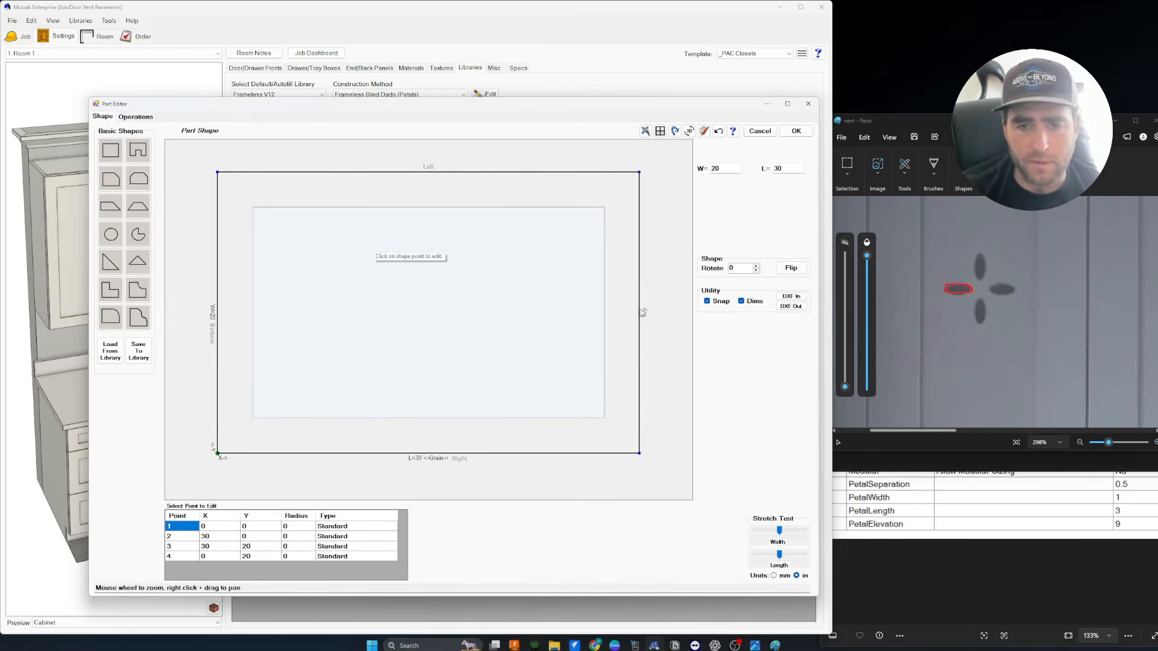
right_drag(654, 221, 633, 230)
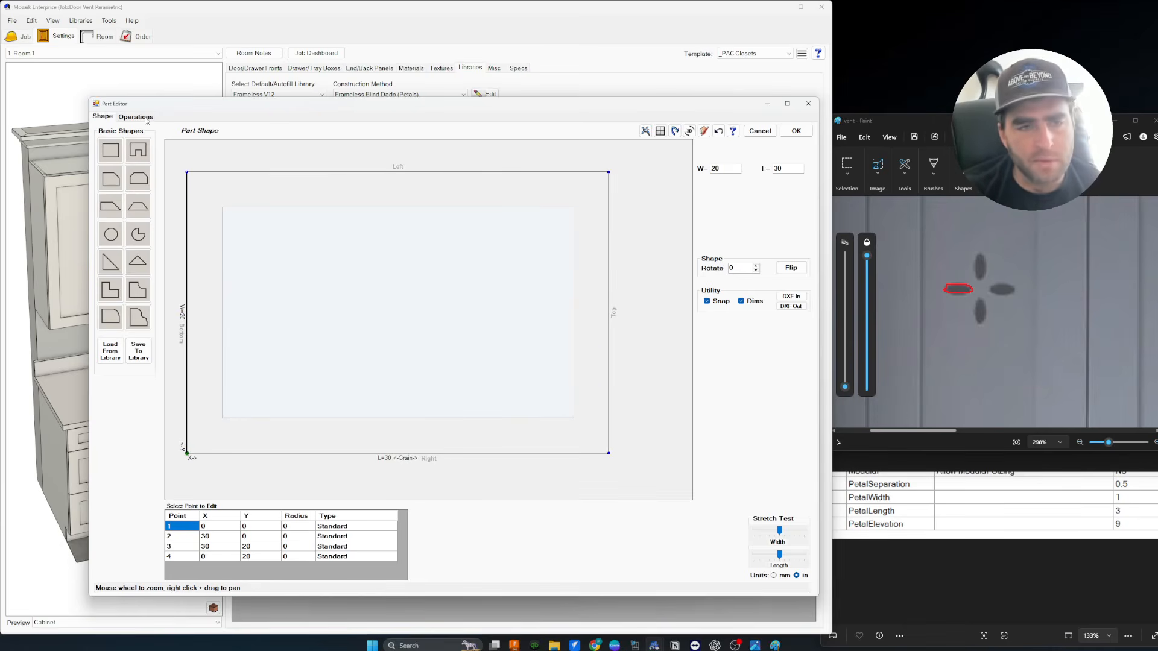
Show the machining operations of the door panel part.
click(145, 118)
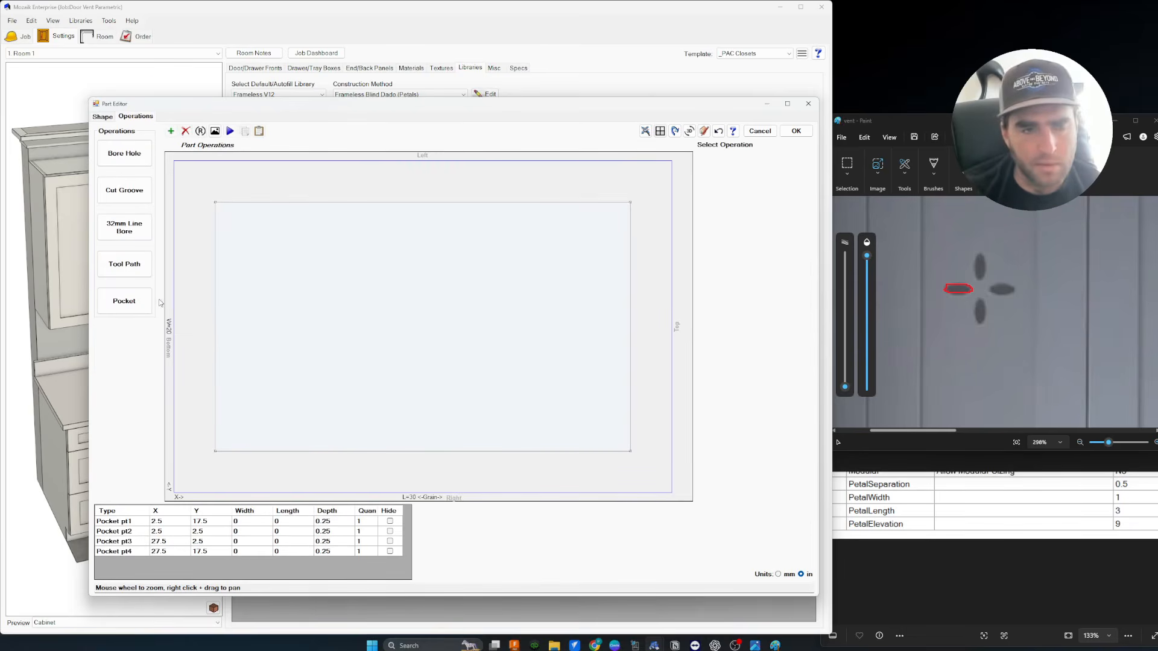
click(138, 265)
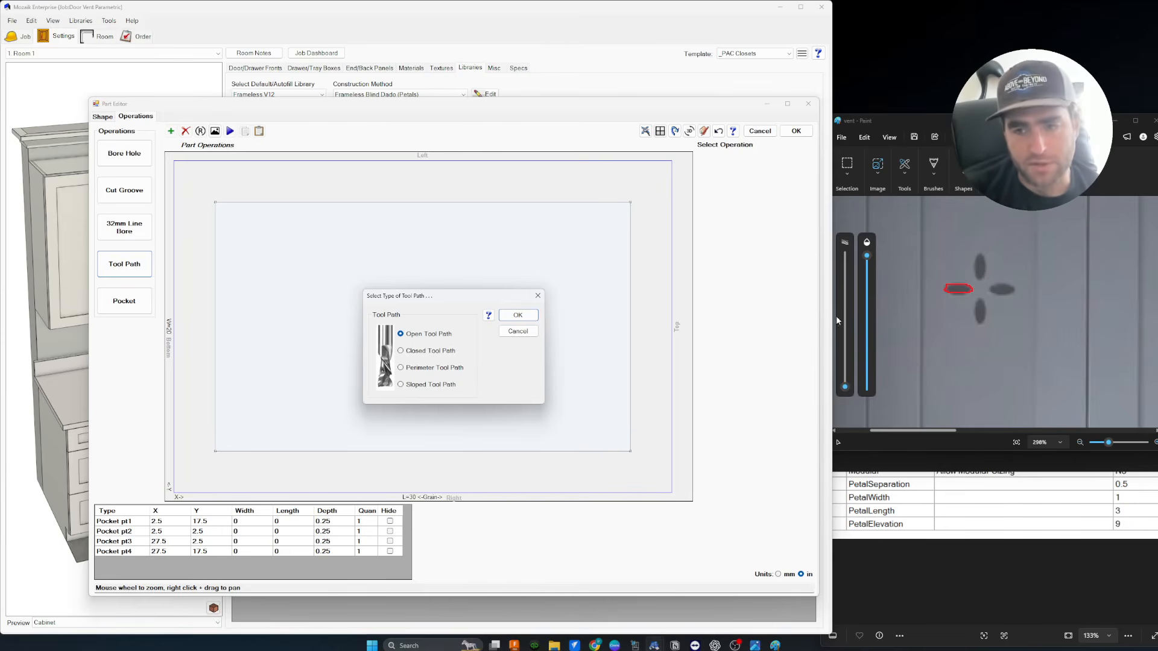
drag(463, 305, 398, 276)
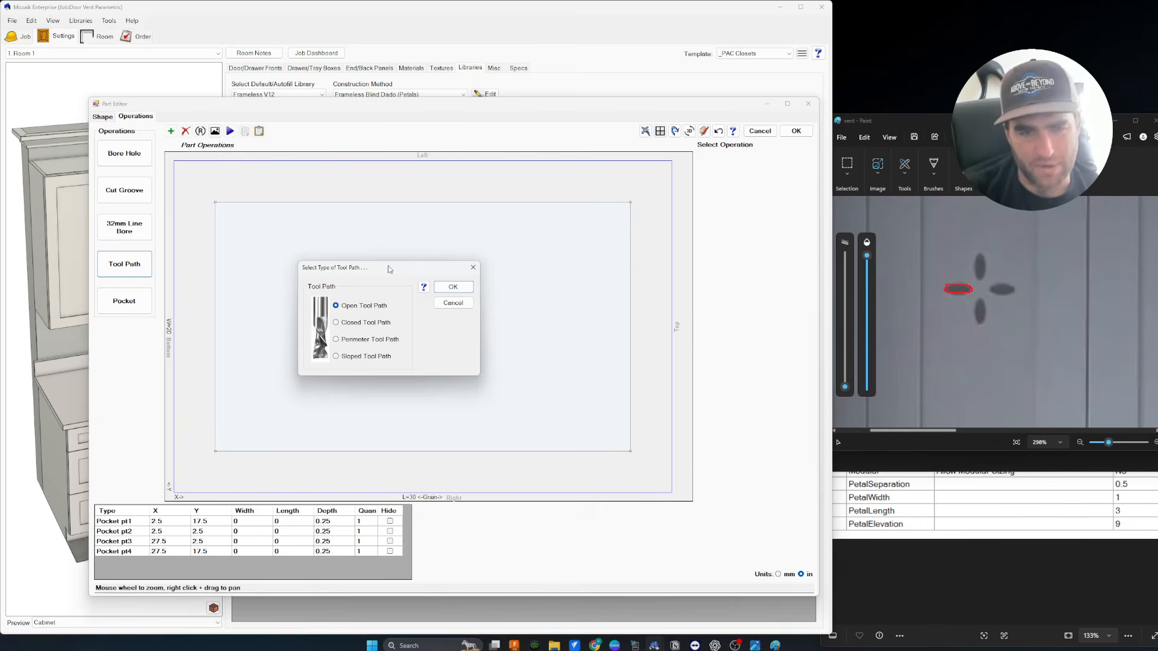
drag(386, 274, 375, 285)
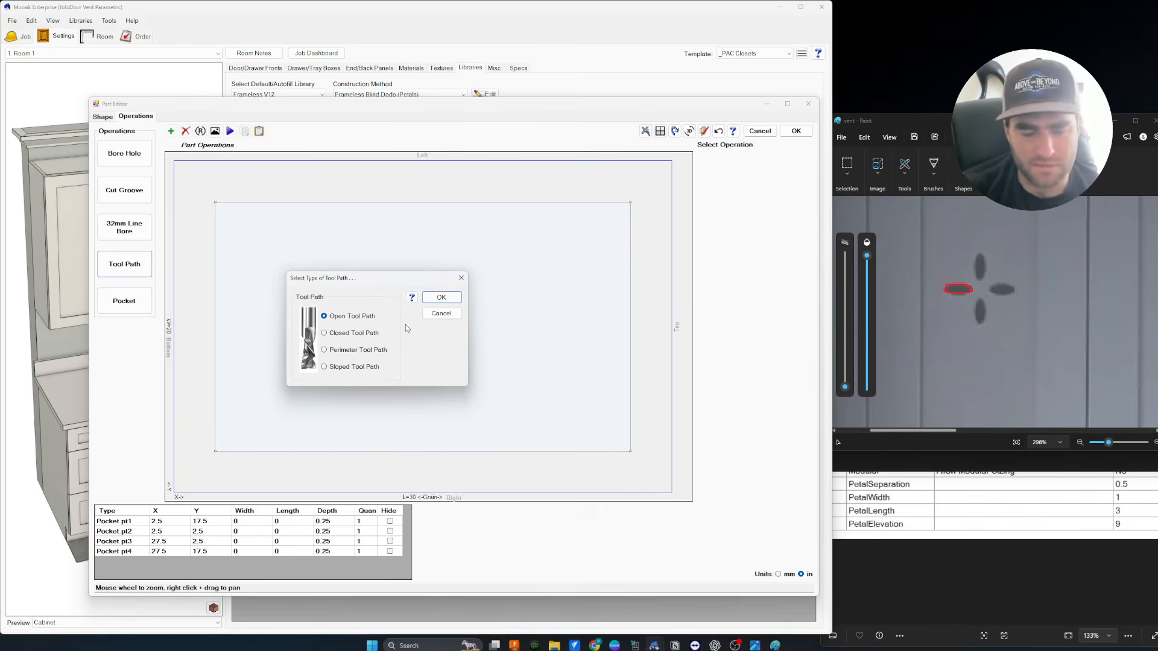
click(441, 297)
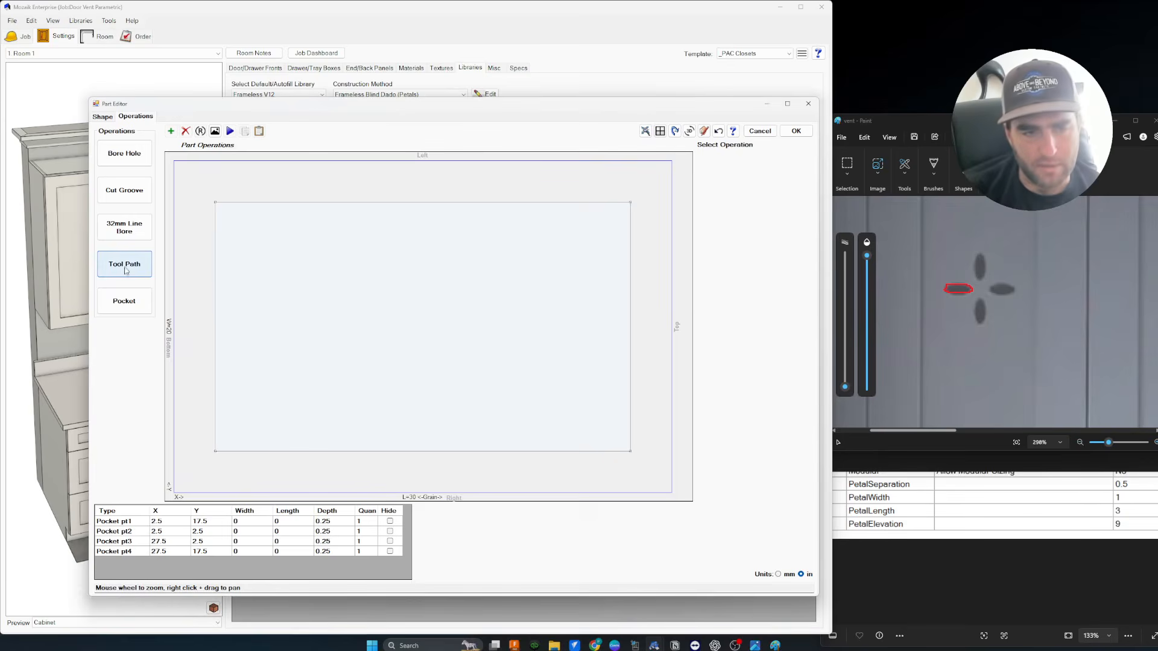
Add a new pocket inside the existing panel pocket and examine its pt3 and pt2 corner coordinates.
click(125, 302)
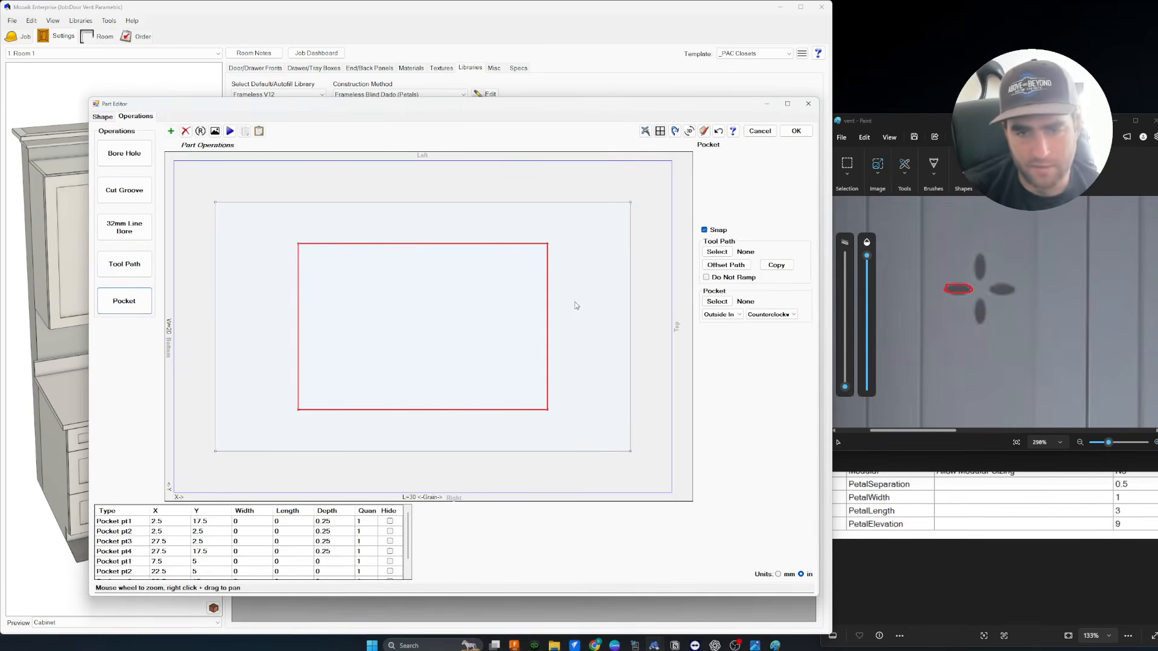
scroll(639, 317, down, 3)
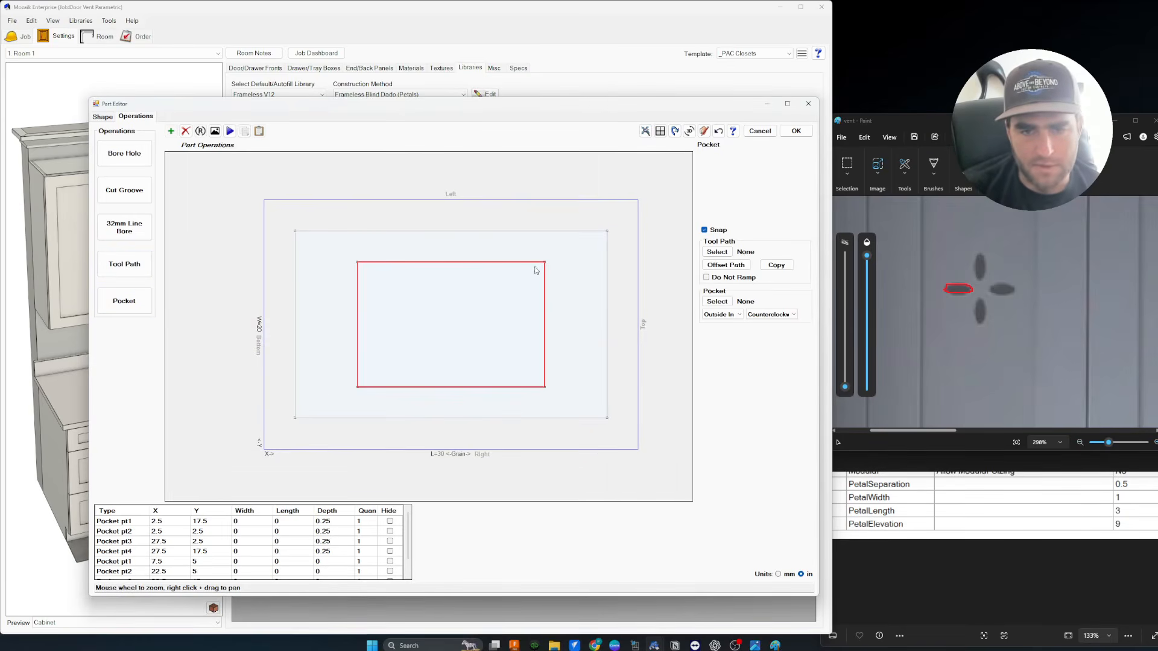
click(545, 263)
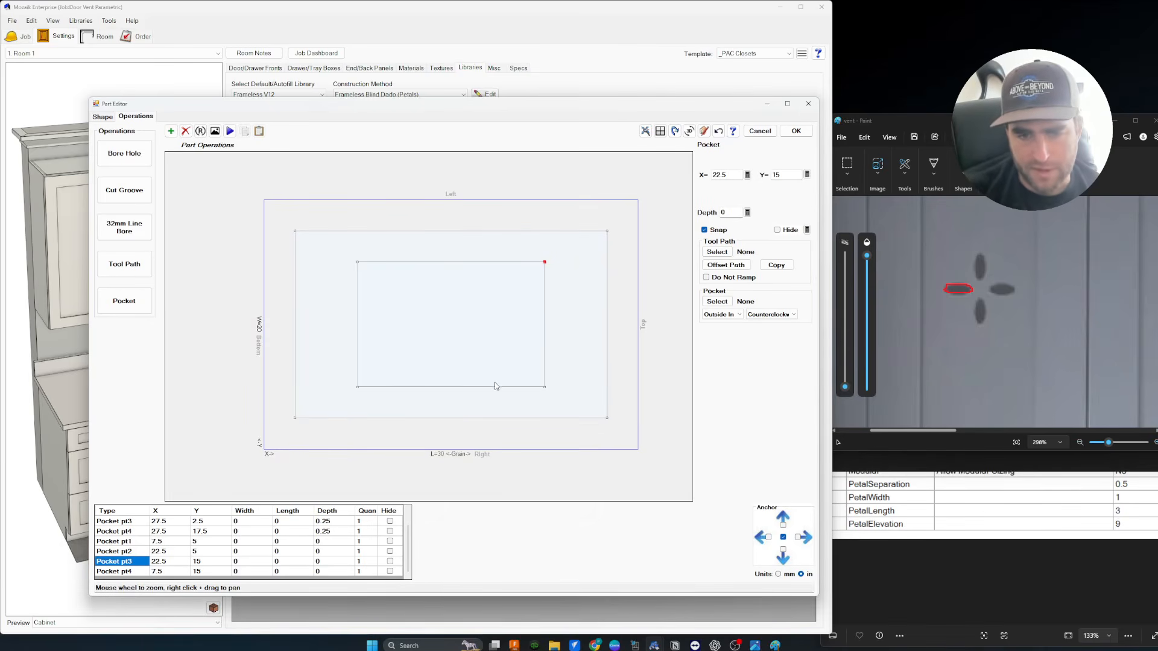
click(544, 389)
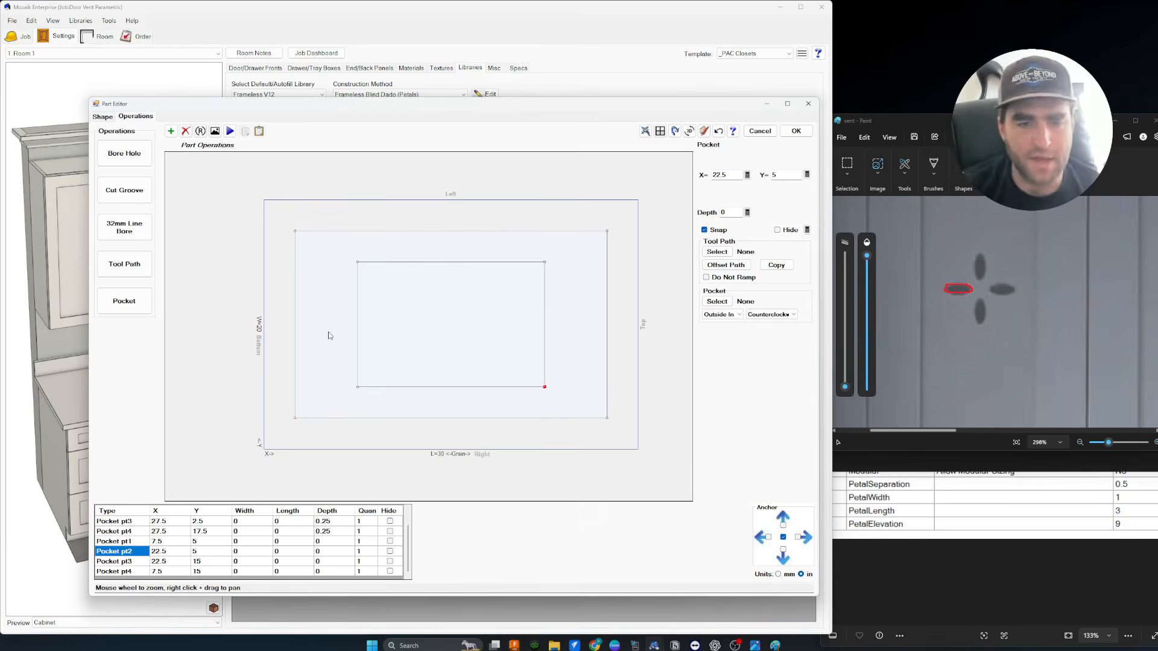
click(546, 325)
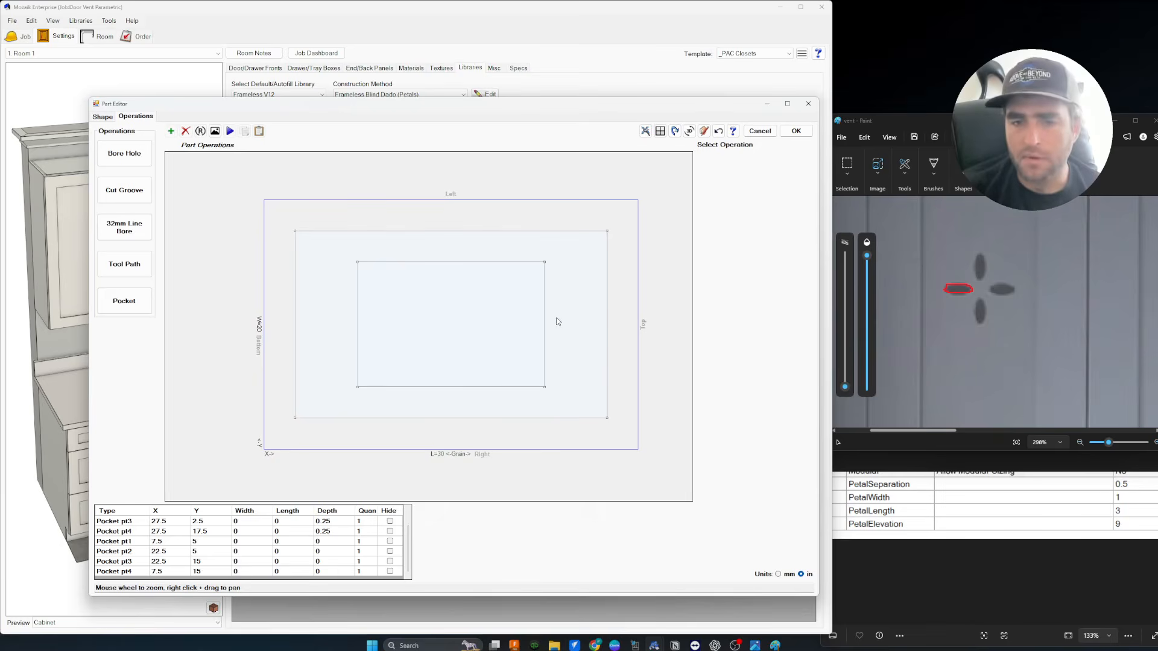
Set the Y formula of the new pocket's pt3 to (PartW/2).
click(545, 262)
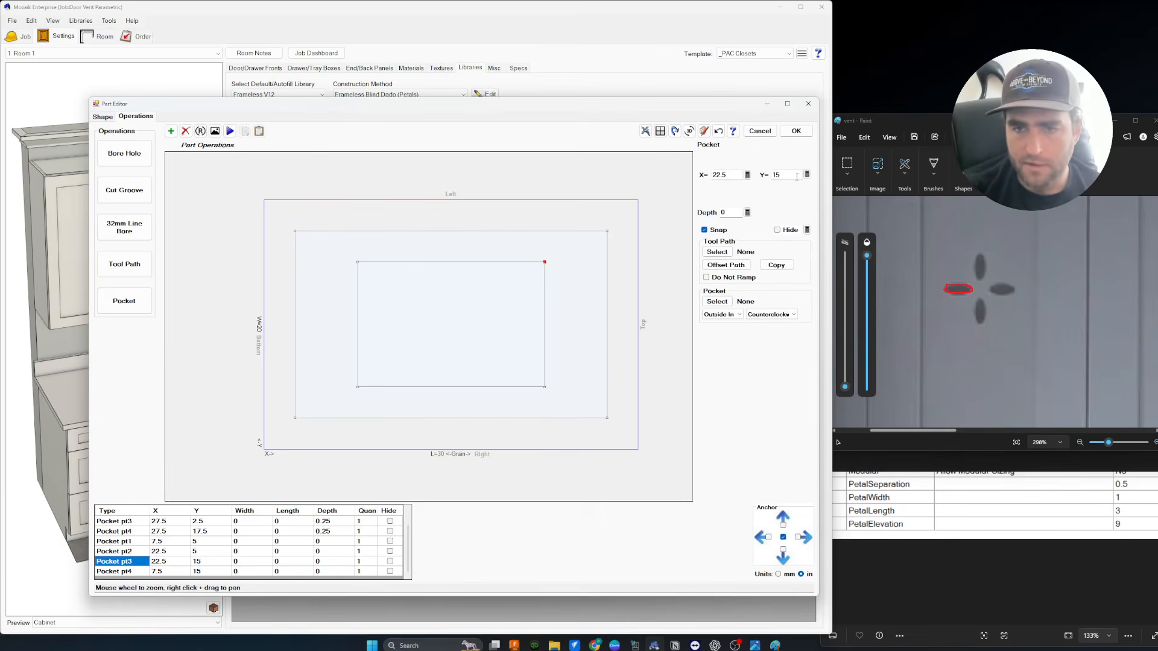
click(806, 175)
click(400, 252)
text(PartW/2)
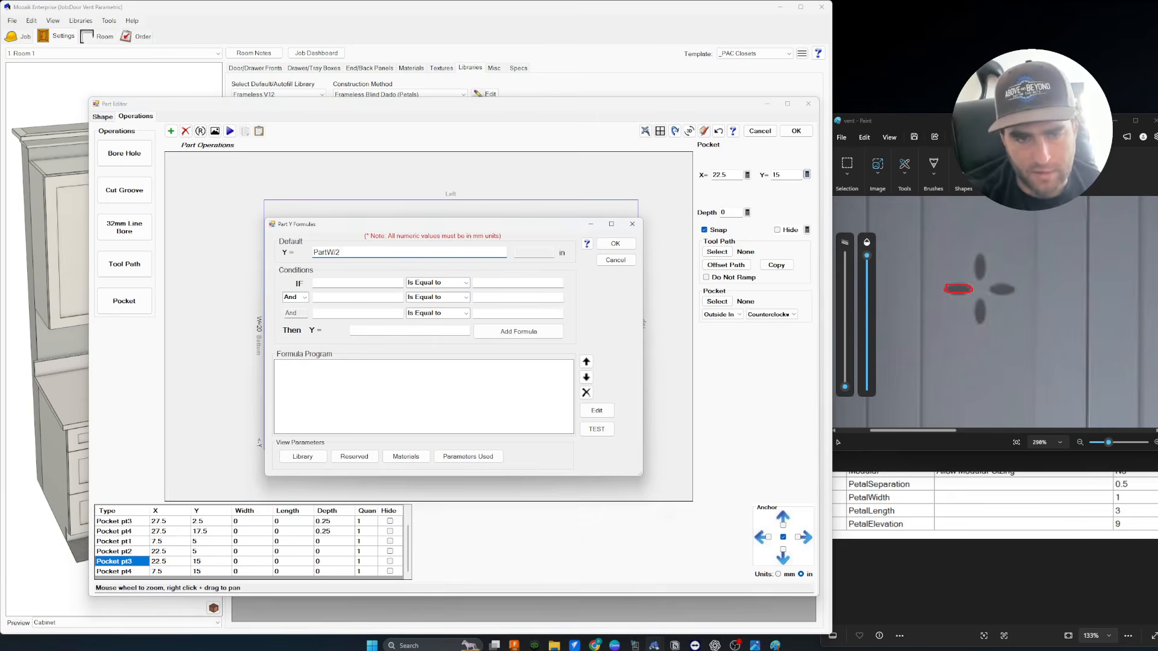
text())
click(313, 252)
text(()
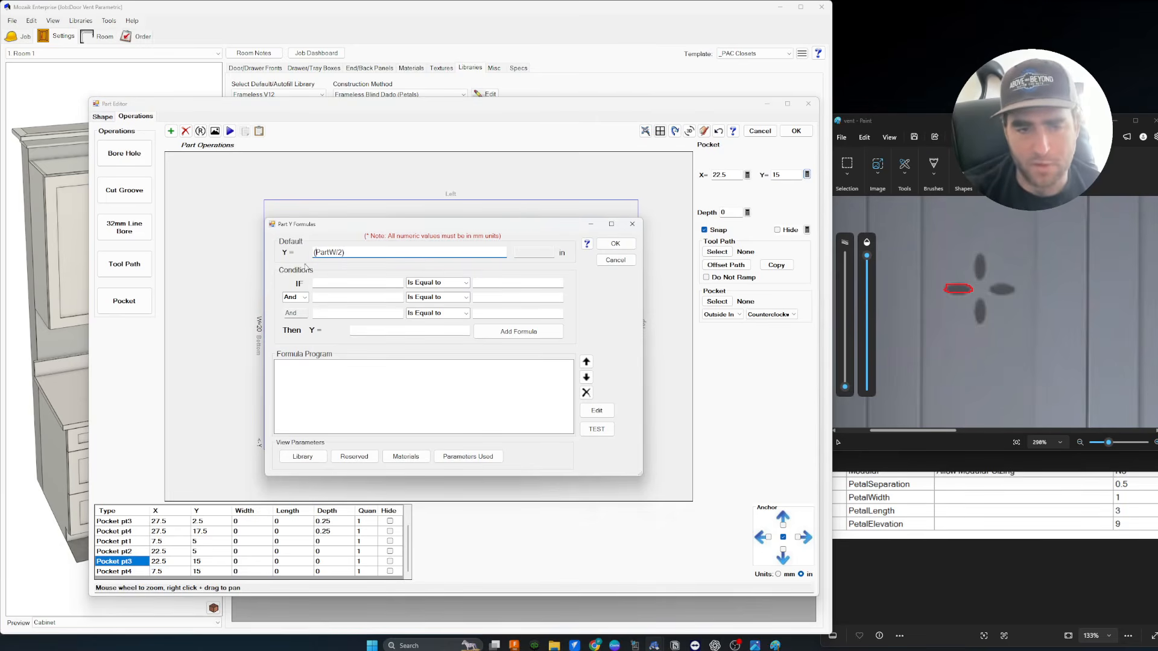
drag(348, 253, 202, 251)
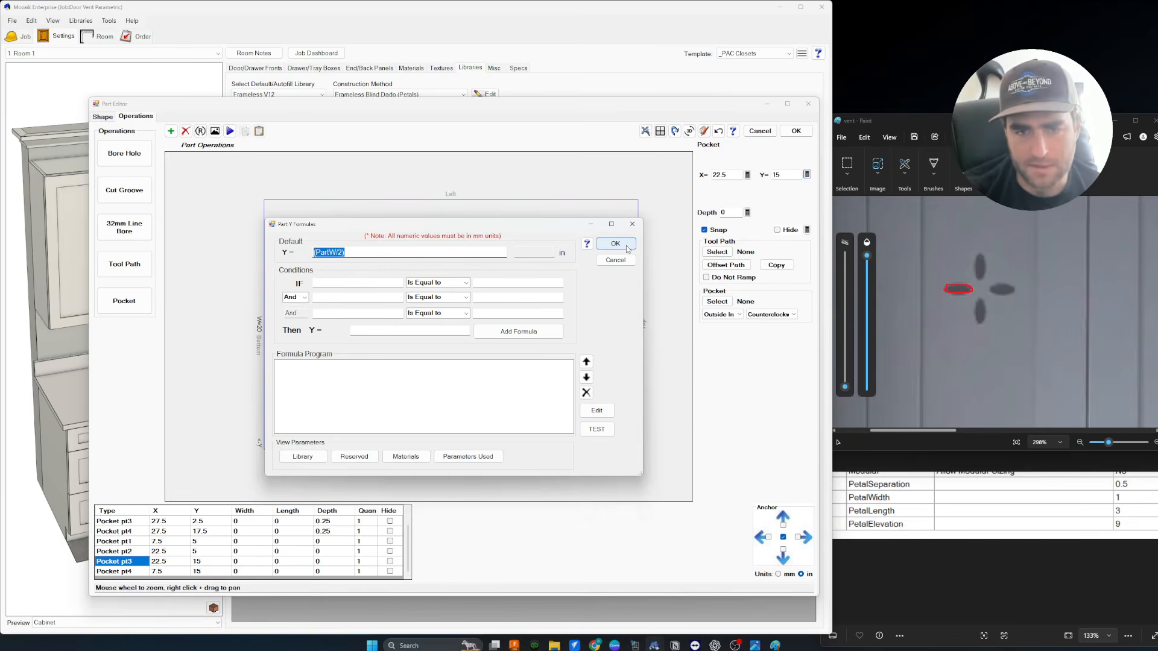
click(337, 253)
mouse_move(337, 253)
mouse_down()
mouse_move(309, 260)
mouse_move(337, 253)
mouse_up()
click(316, 252)
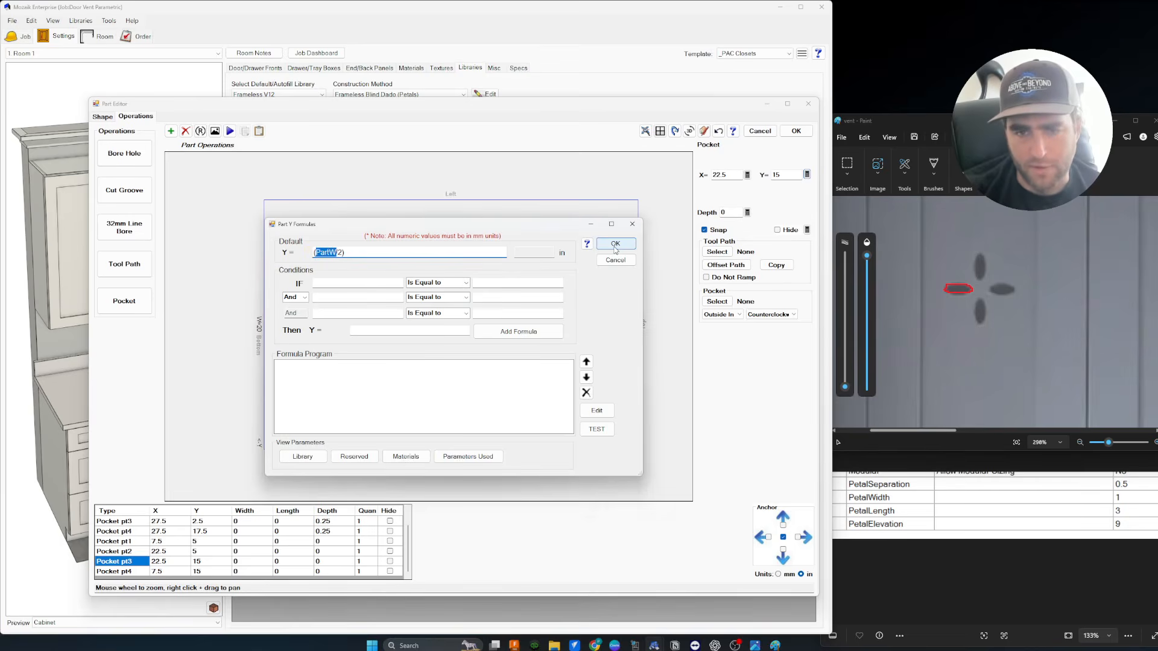
click(615, 245)
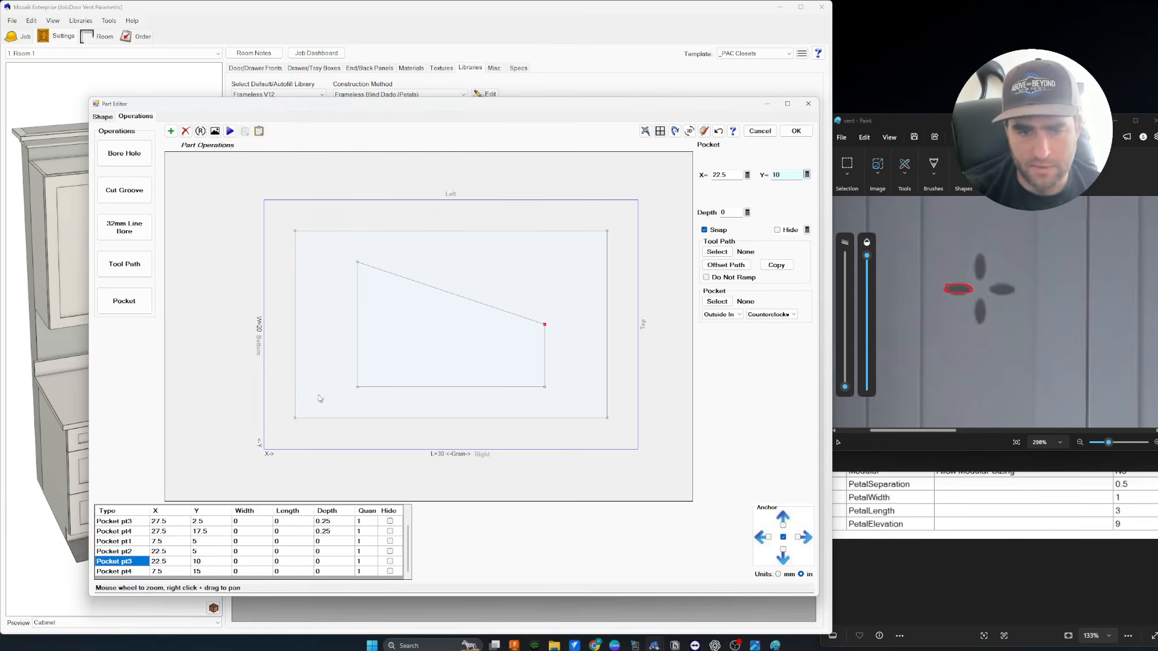
Set the Y formulas of the new pocket's pt1 and pt2 to (PartW/2).
click(357, 387)
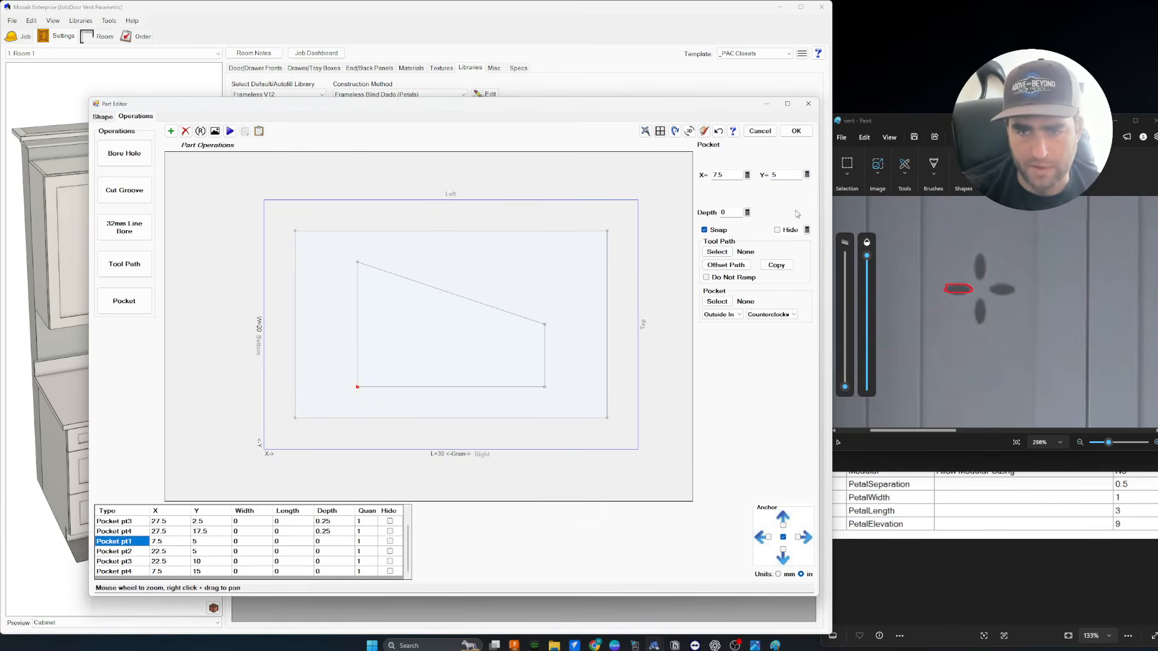
click(806, 174)
click(317, 252)
text(pt3.Y)
click(612, 242)
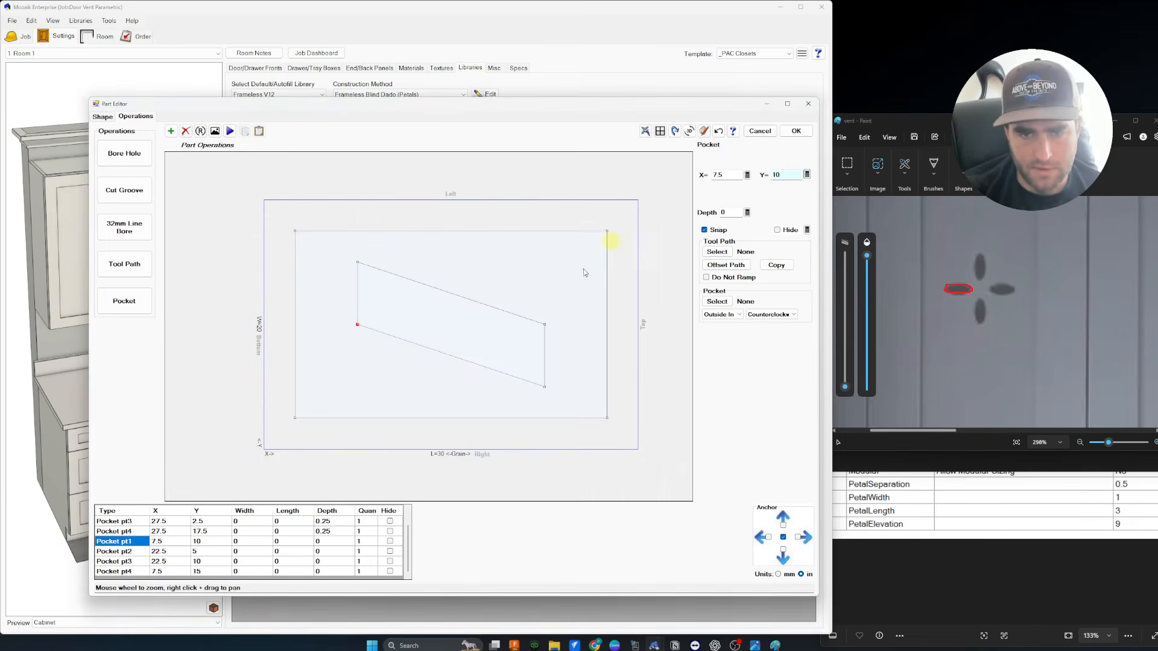
click(544, 388)
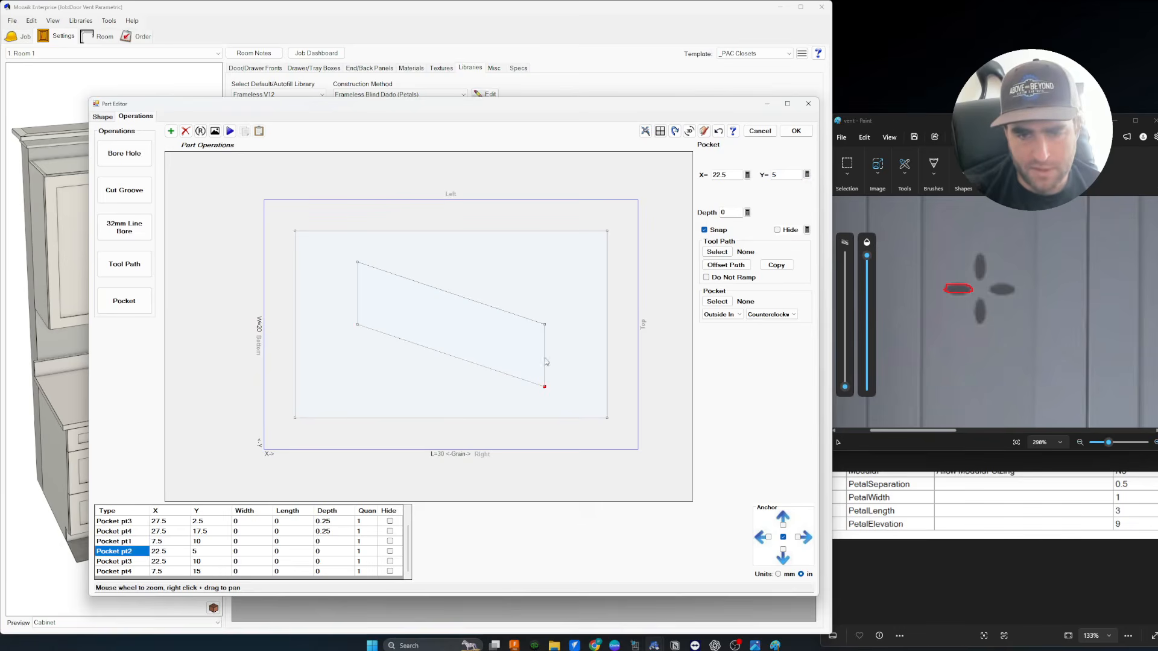
click(807, 175)
click(433, 252)
text(10)
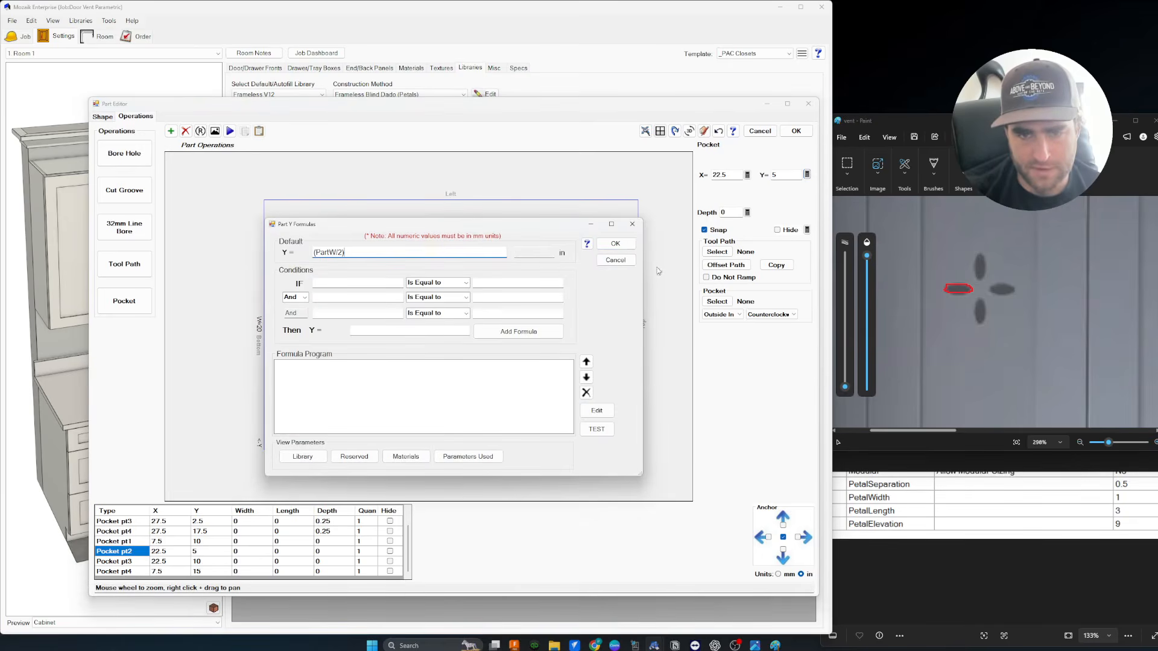
click(616, 243)
Set the bulge formula of the new pocket's edge from pt1 to pt2 to PetalWidth/2.
click(460, 326)
click(458, 326)
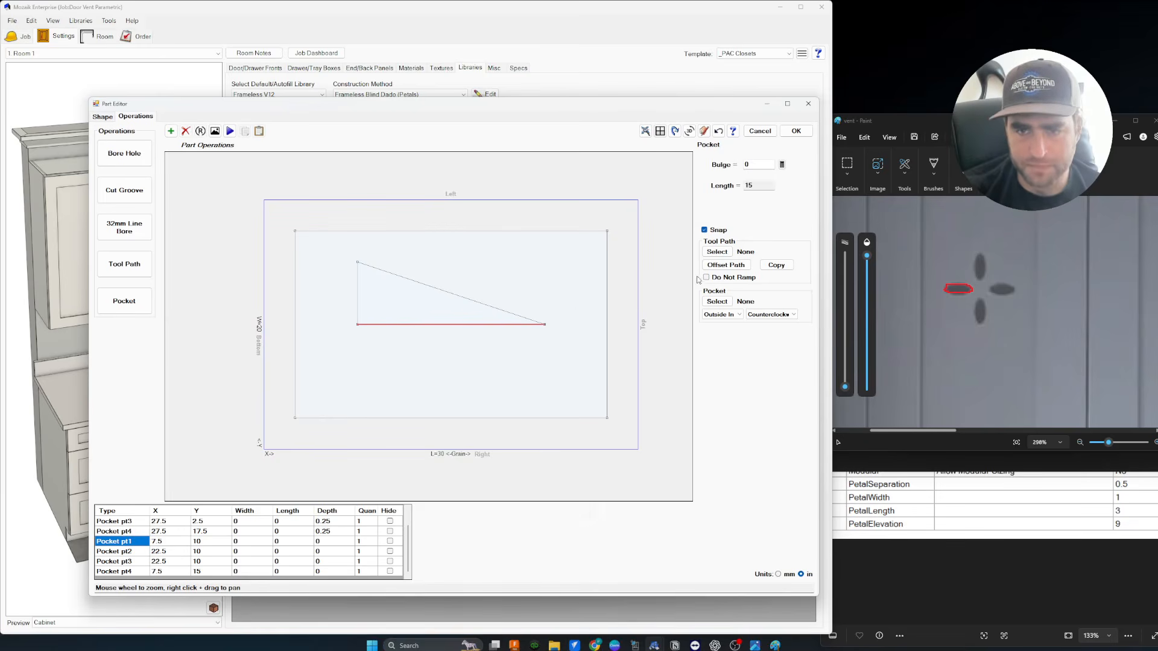
click(781, 164)
click(334, 254)
text(PetalWidth/2)
key(Return)
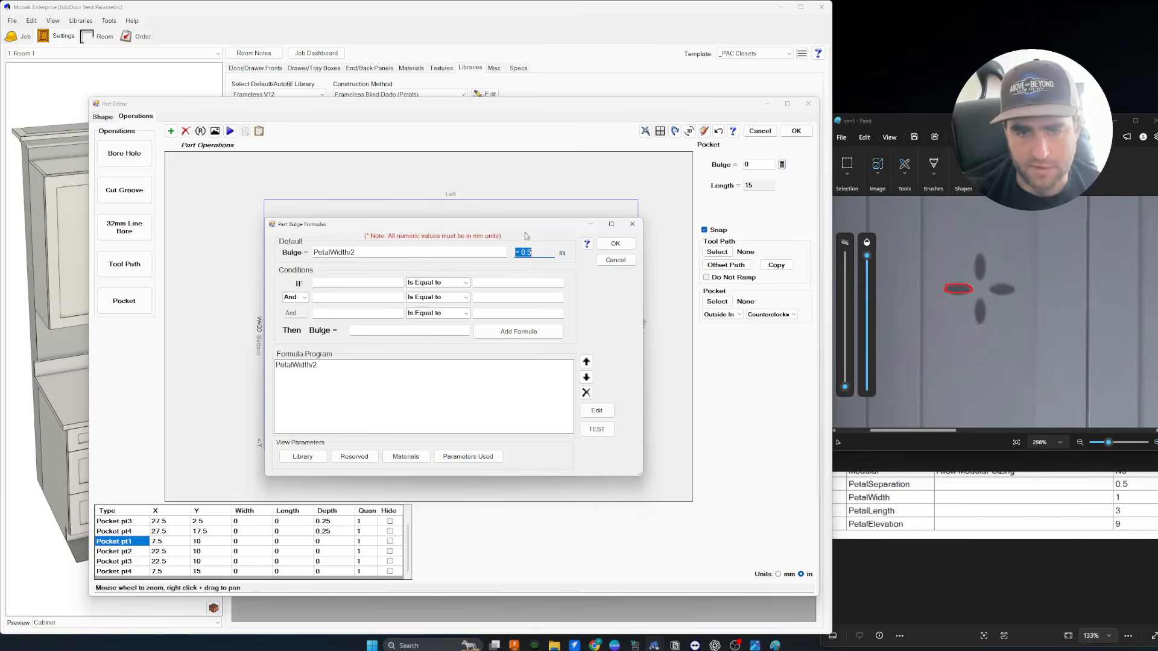
click(615, 244)
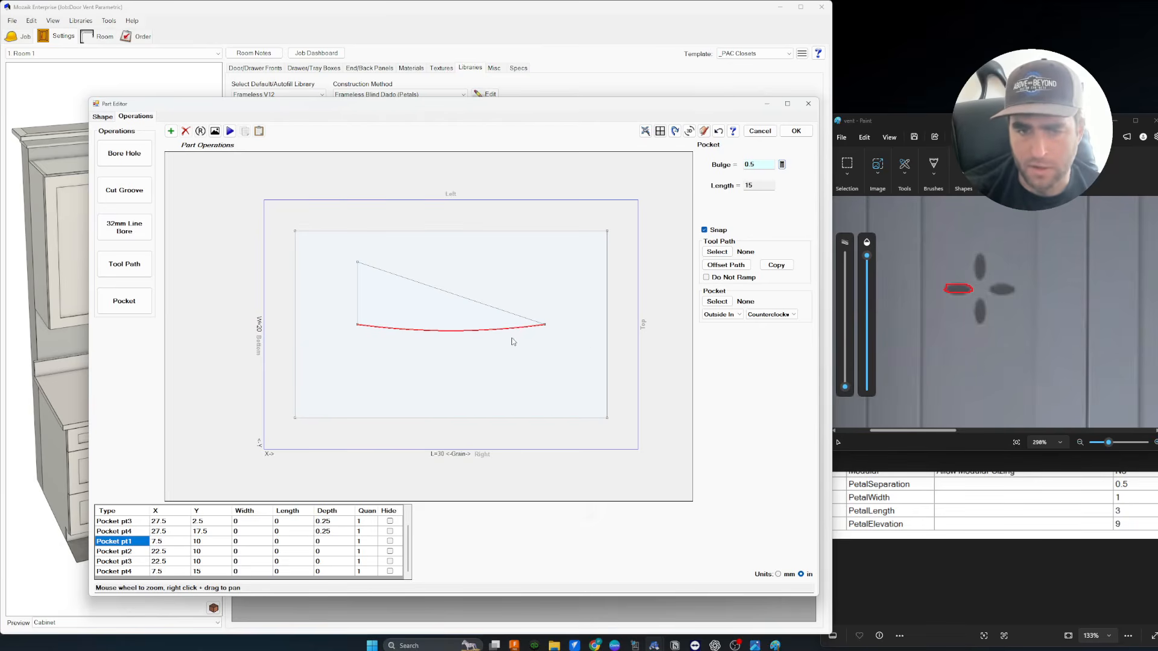
Set the bulge formula of the new pocket's sloping edge from pt3 to pt4 to PetalWidth/2.
click(429, 286)
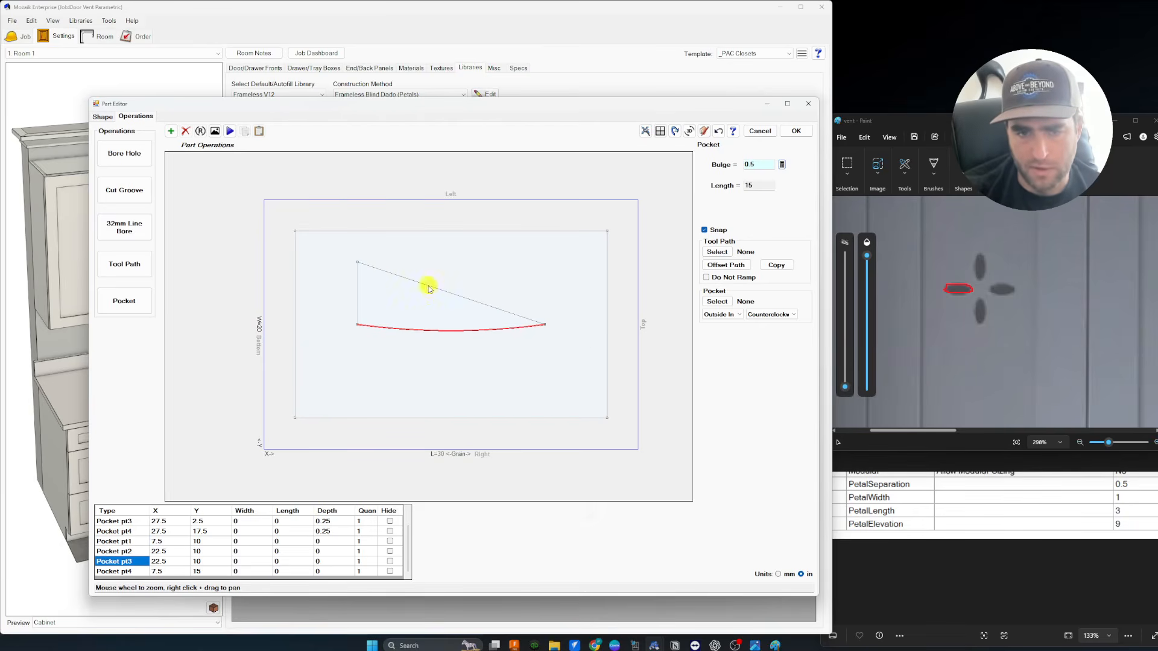
click(782, 164)
click(381, 252)
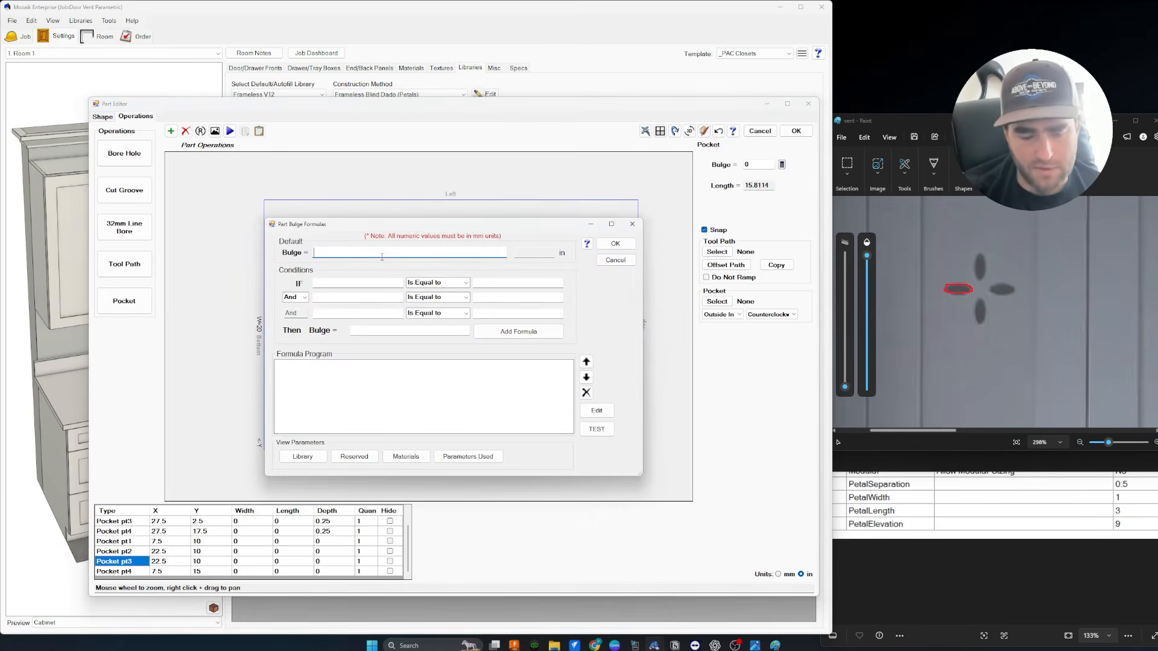
text(PetalWidth/2)
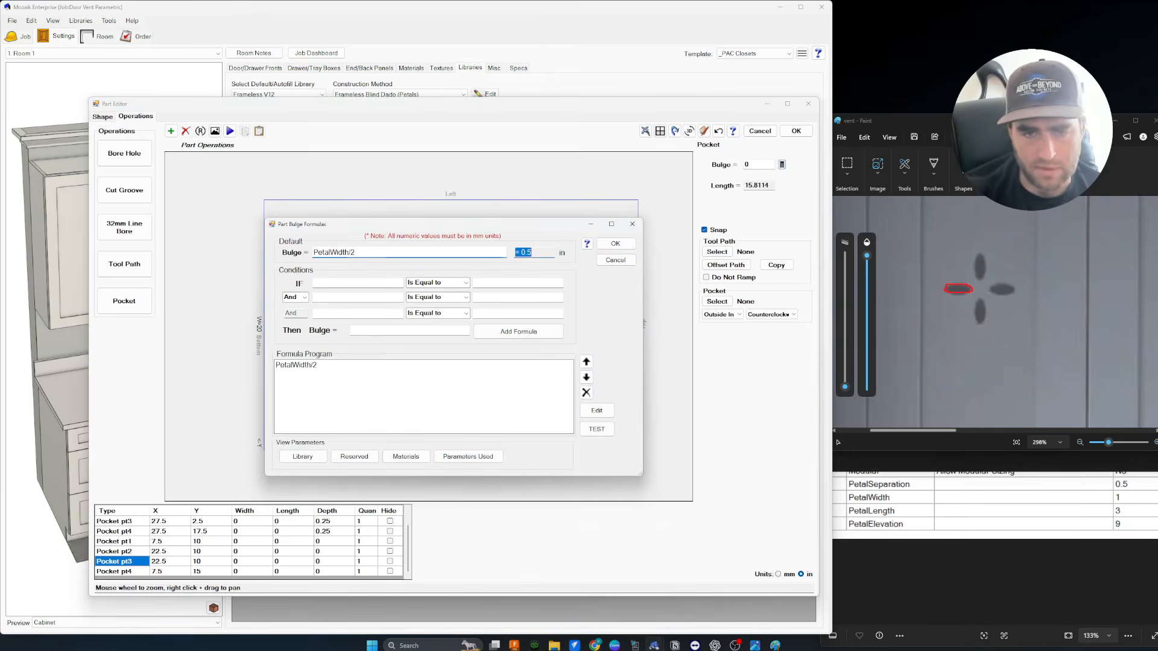
click(616, 243)
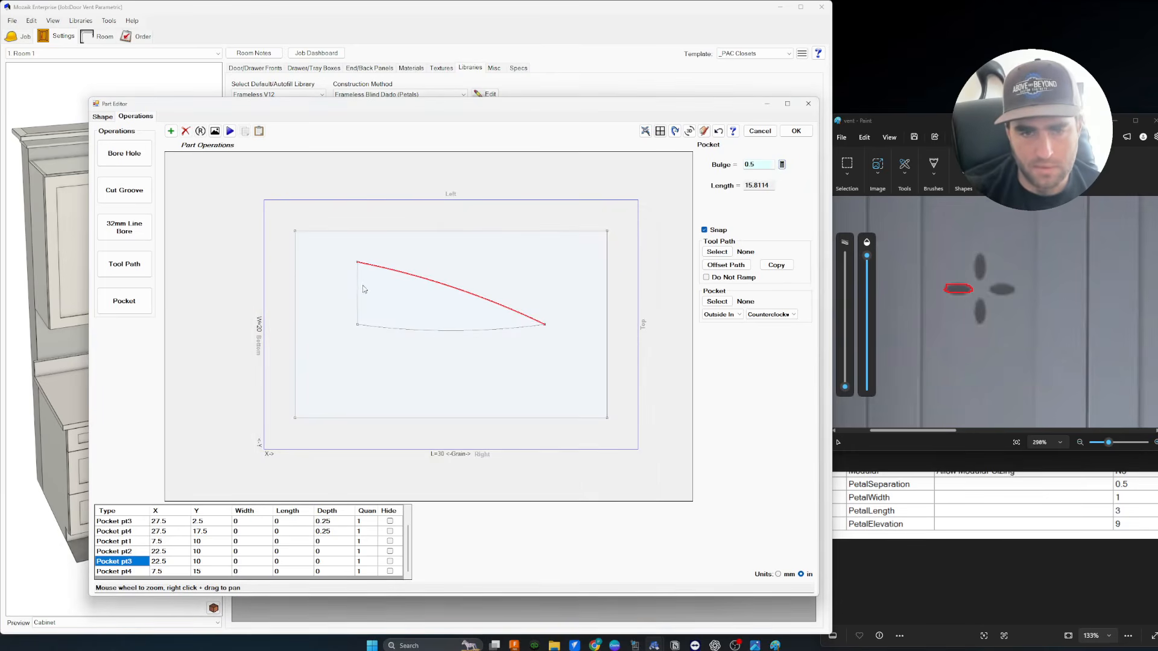
Set the Y formula of the new pocket's pt4 to PartW/2 so the outline closes into a petal.
click(359, 264)
click(808, 174)
click(428, 251)
text(PartW)
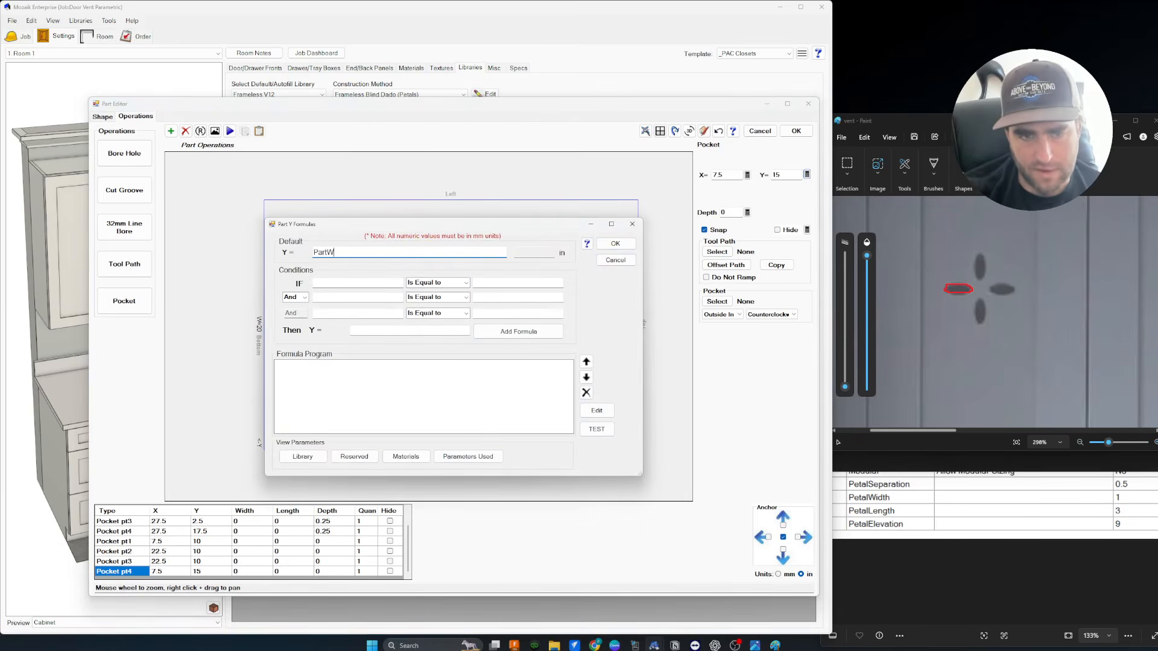
text(/2)
click(615, 244)
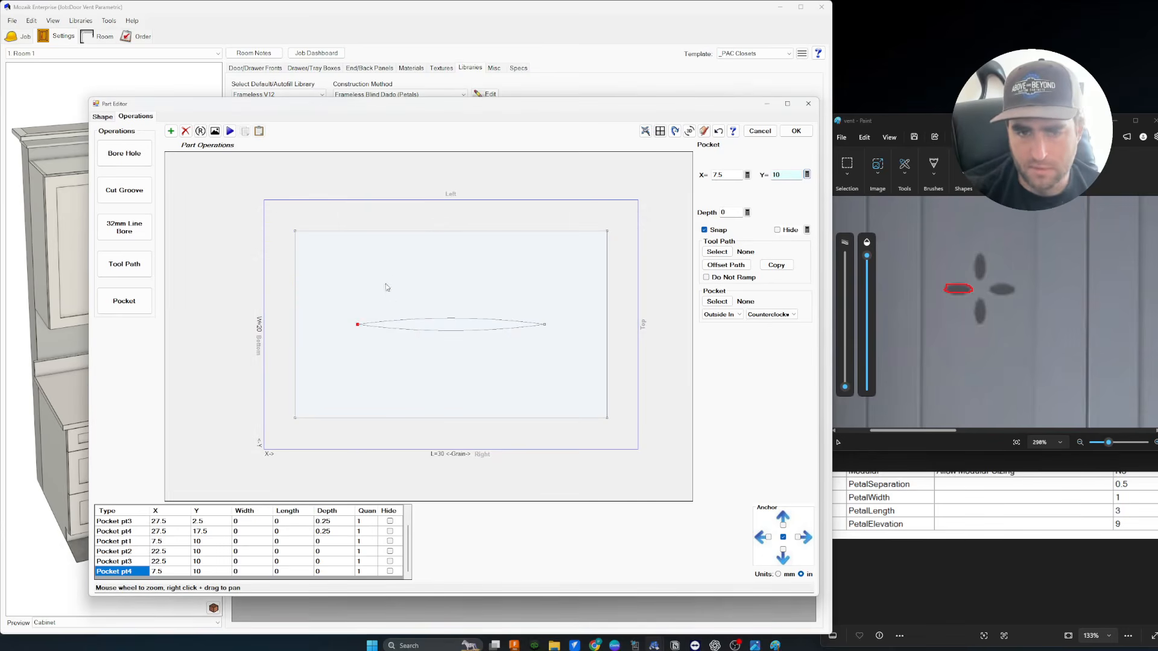
Examine the coordinates of the end points at both tips of the petal-shaped pocket.
click(359, 342)
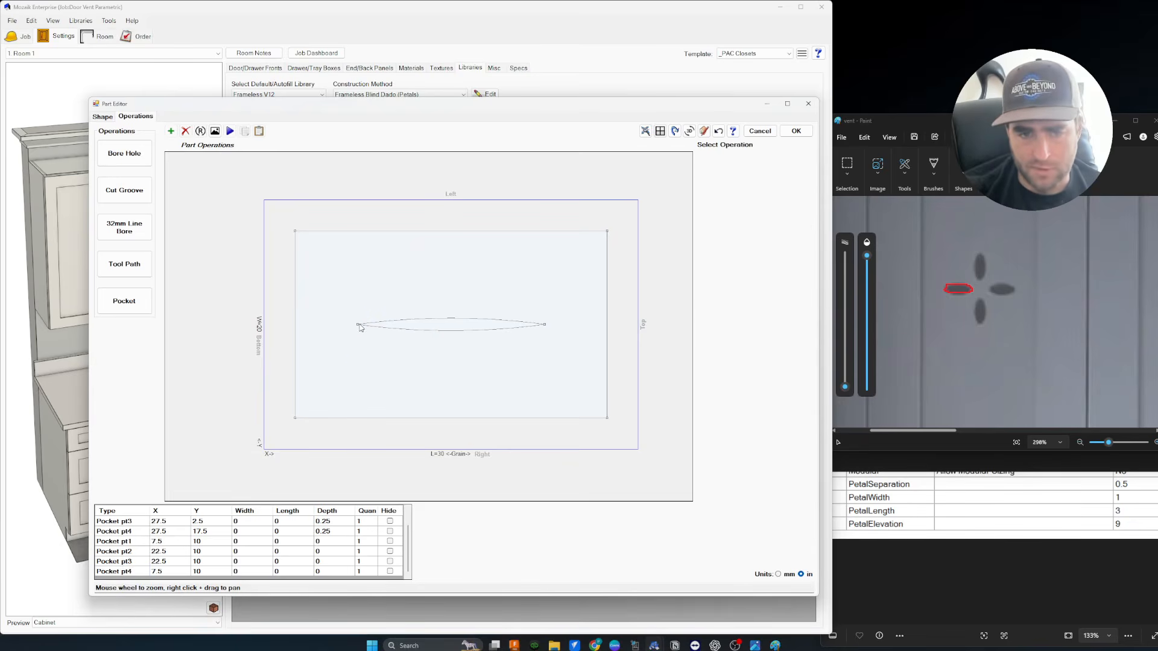
click(358, 325)
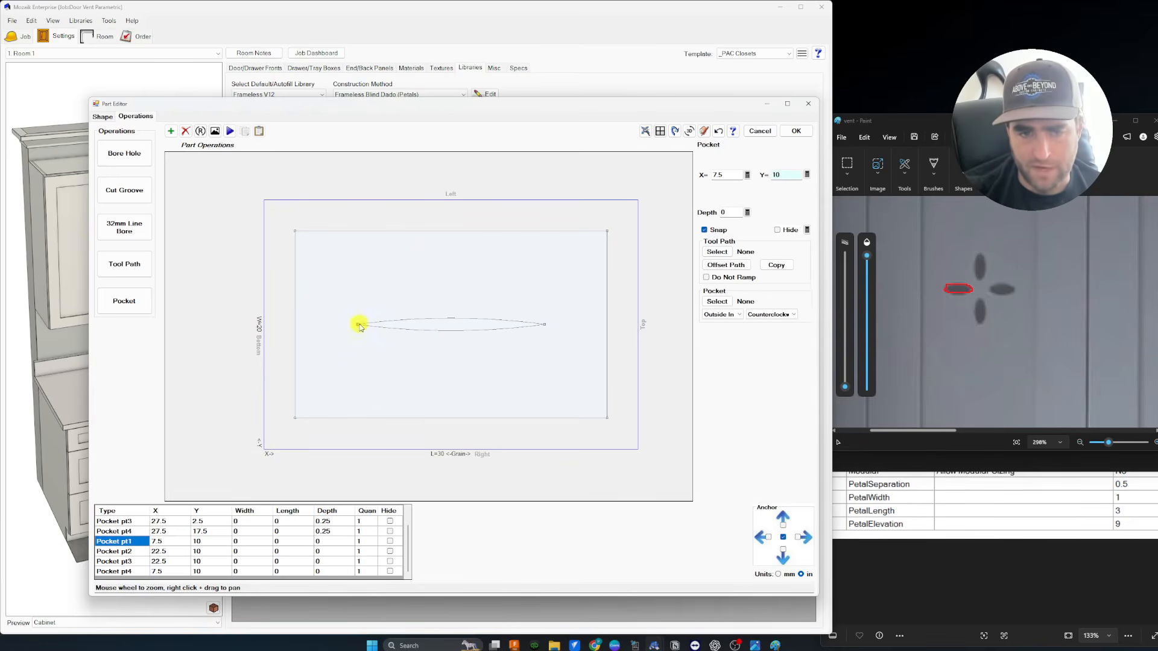
click(544, 327)
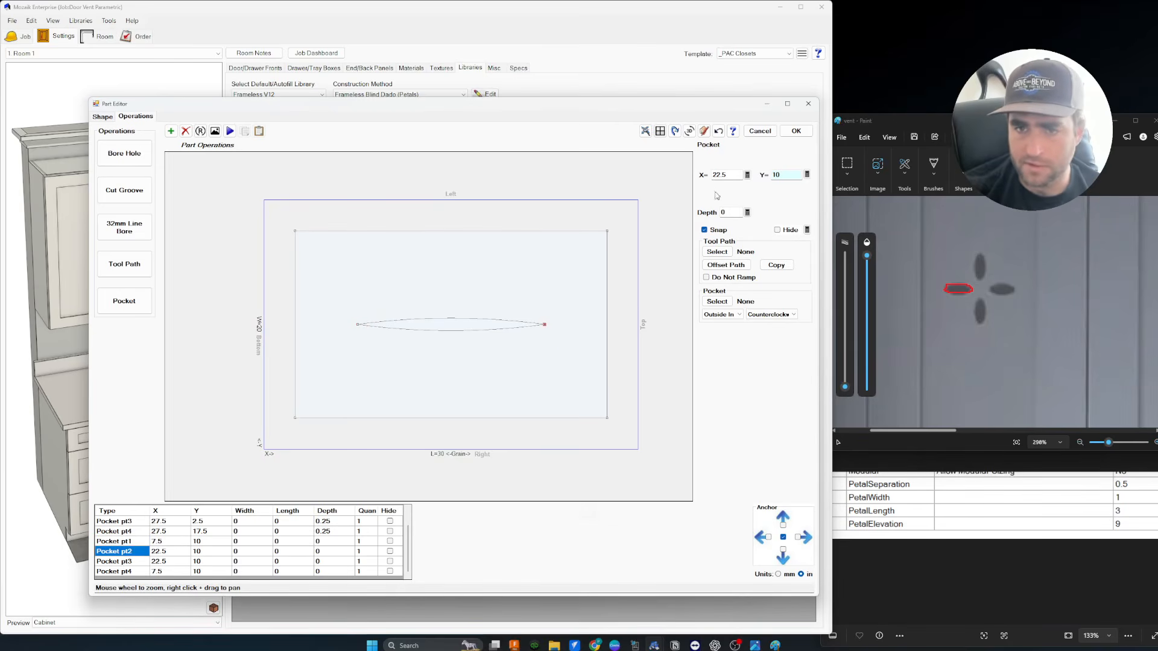
click(532, 345)
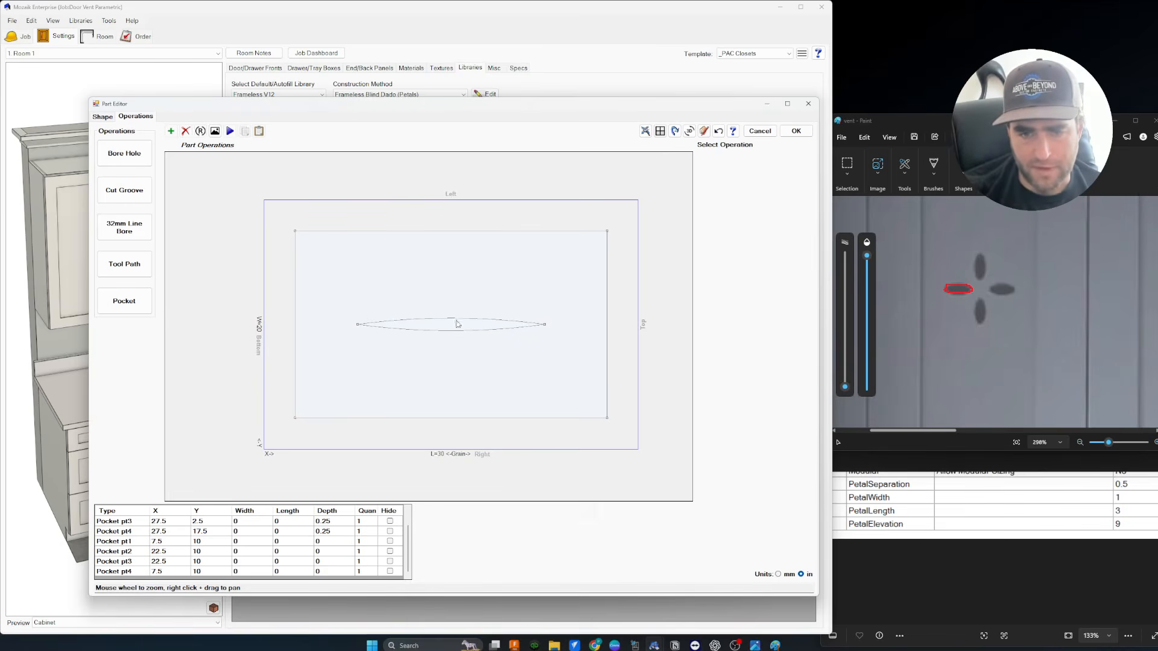
click(545, 326)
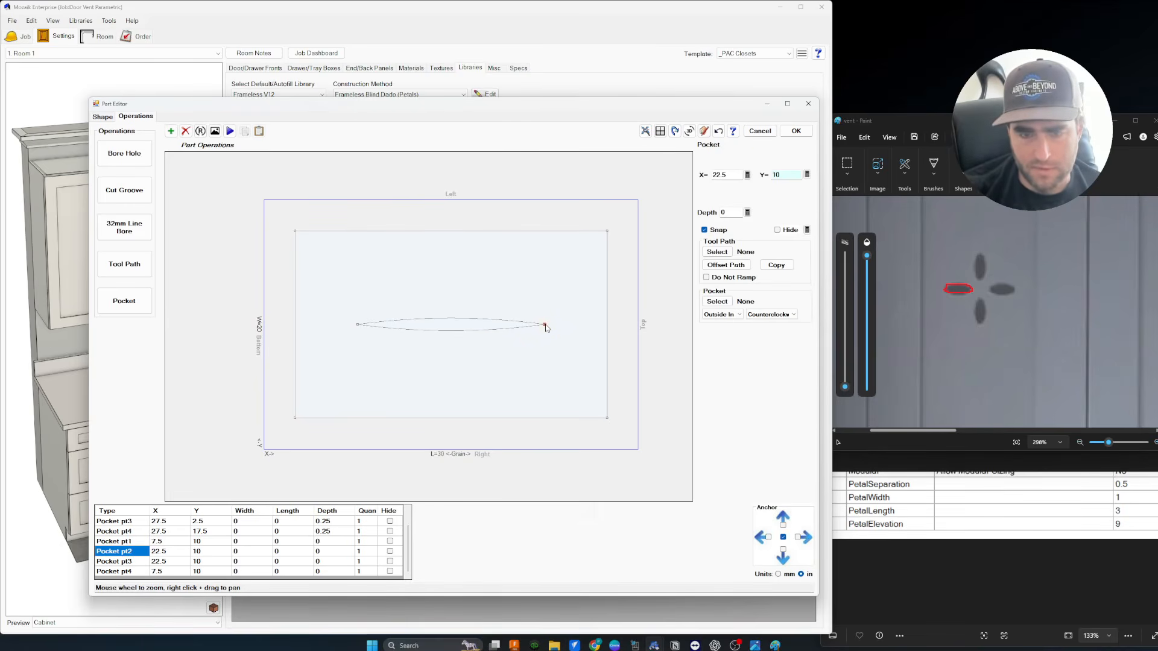
click(358, 326)
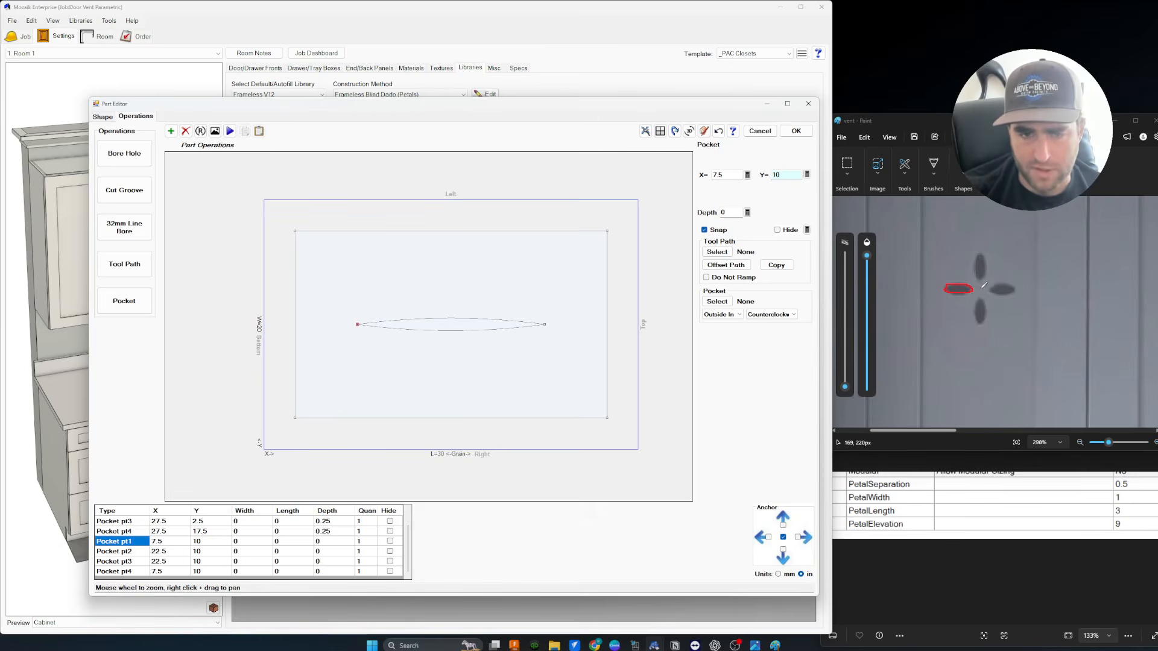
Set the X formula of the petal pocket's pt1 to PartL.
click(747, 174)
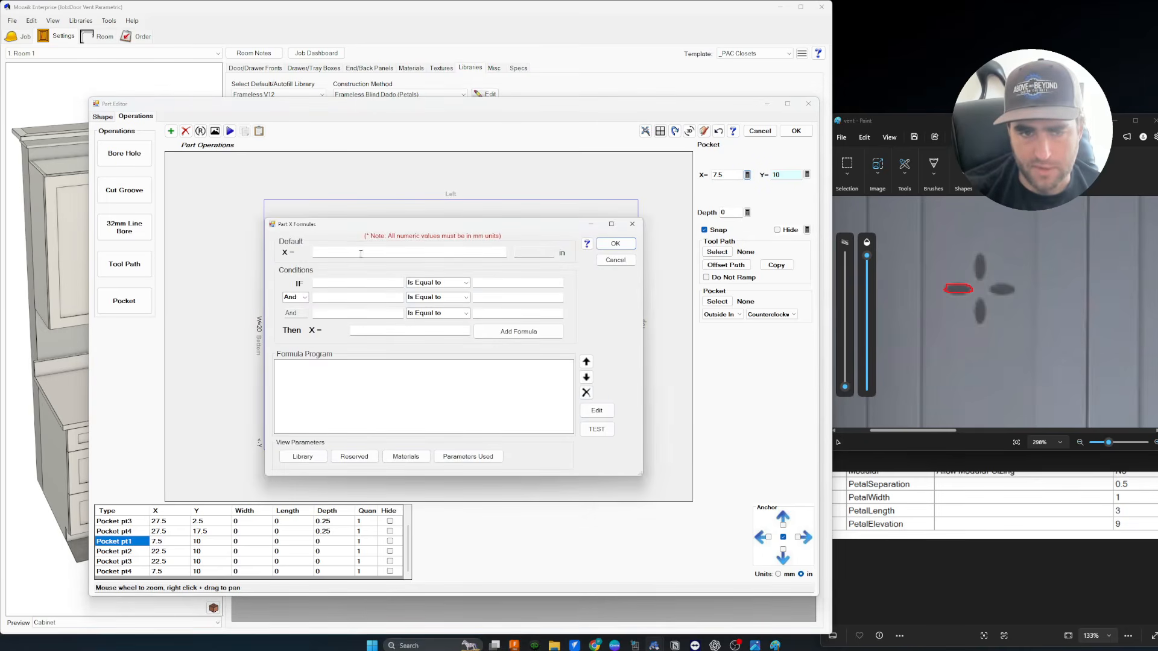
click(356, 253)
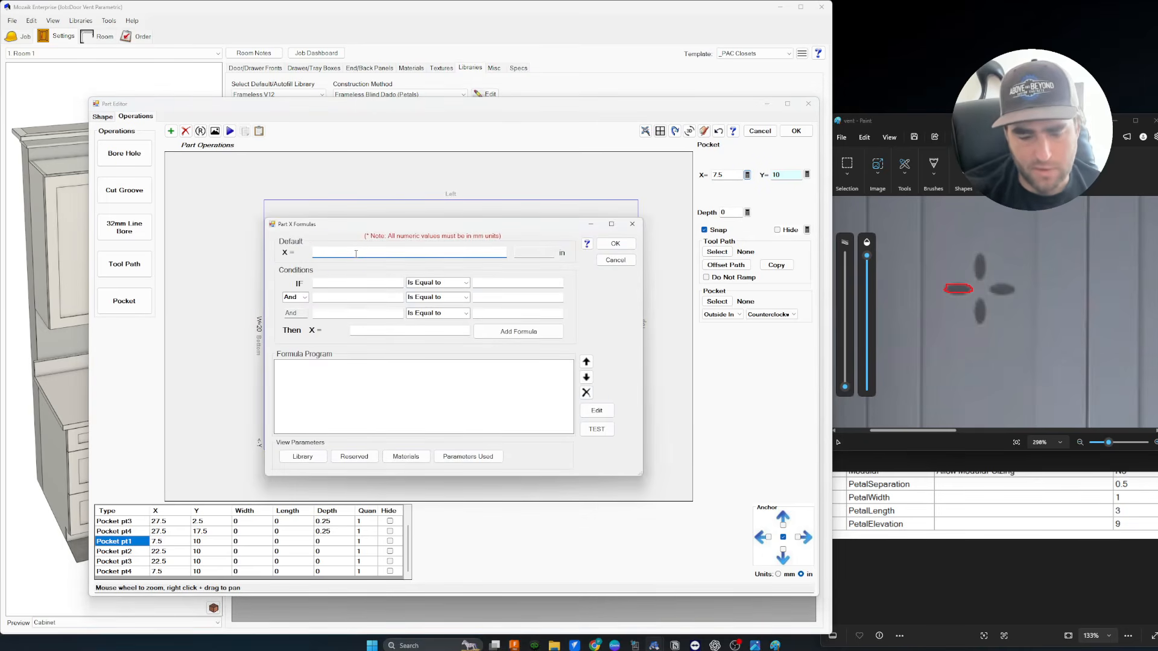
text(PartLength)
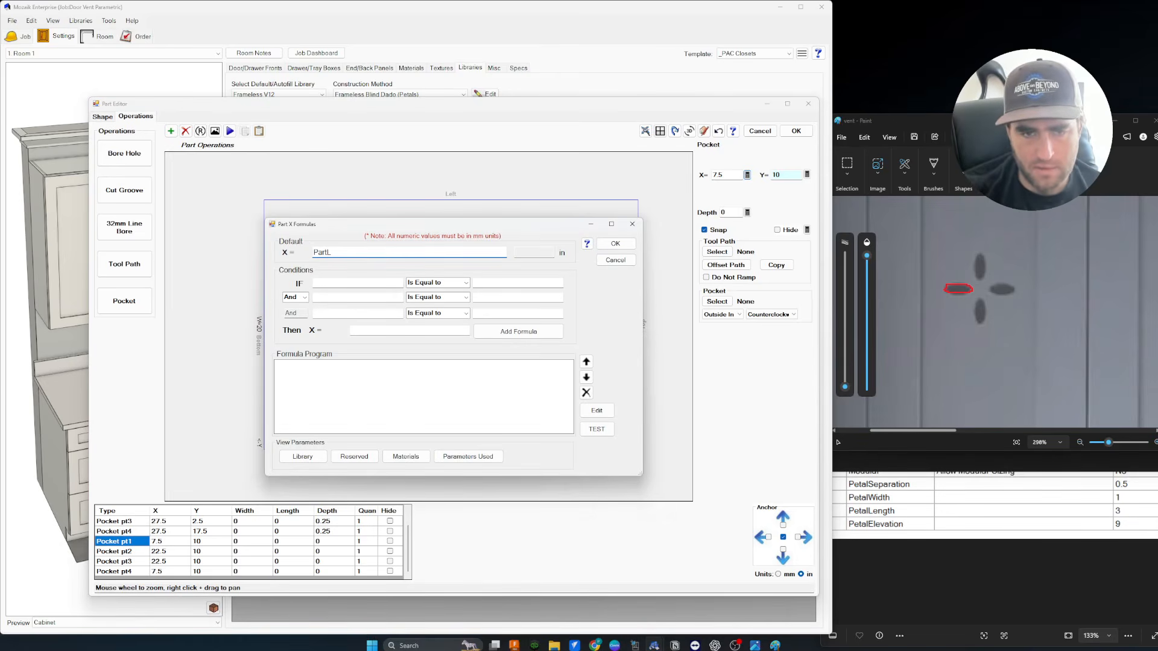
click(614, 245)
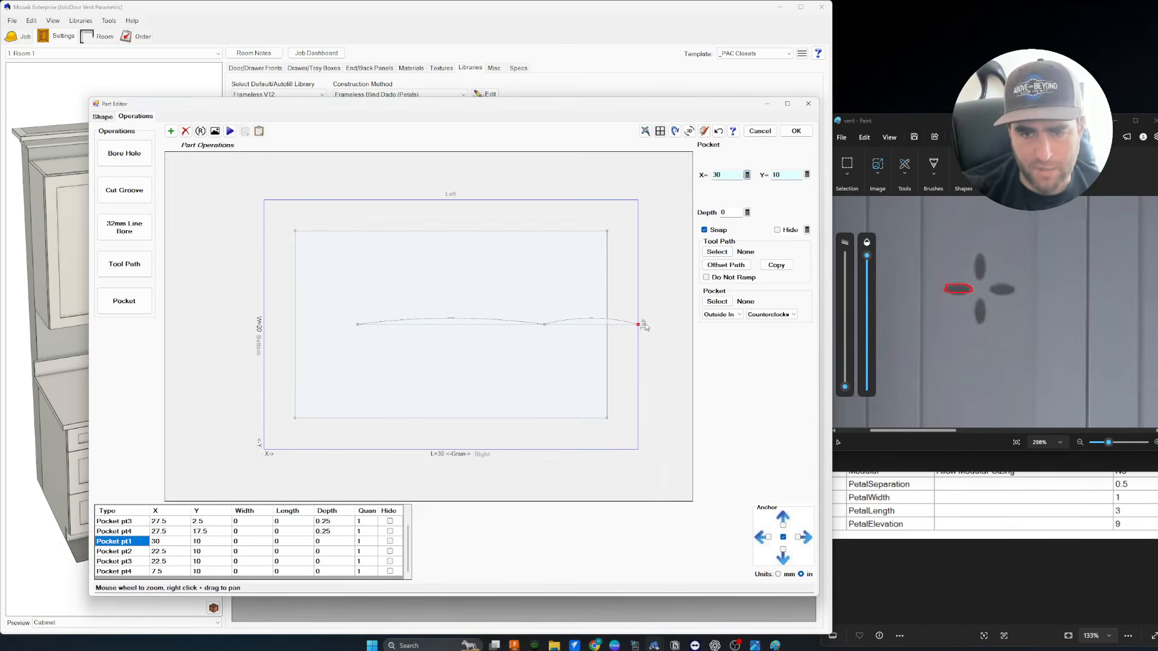
Extend the X formula of the petal pocket's pt1 to PartL-PetalElevation.
click(747, 174)
click(364, 255)
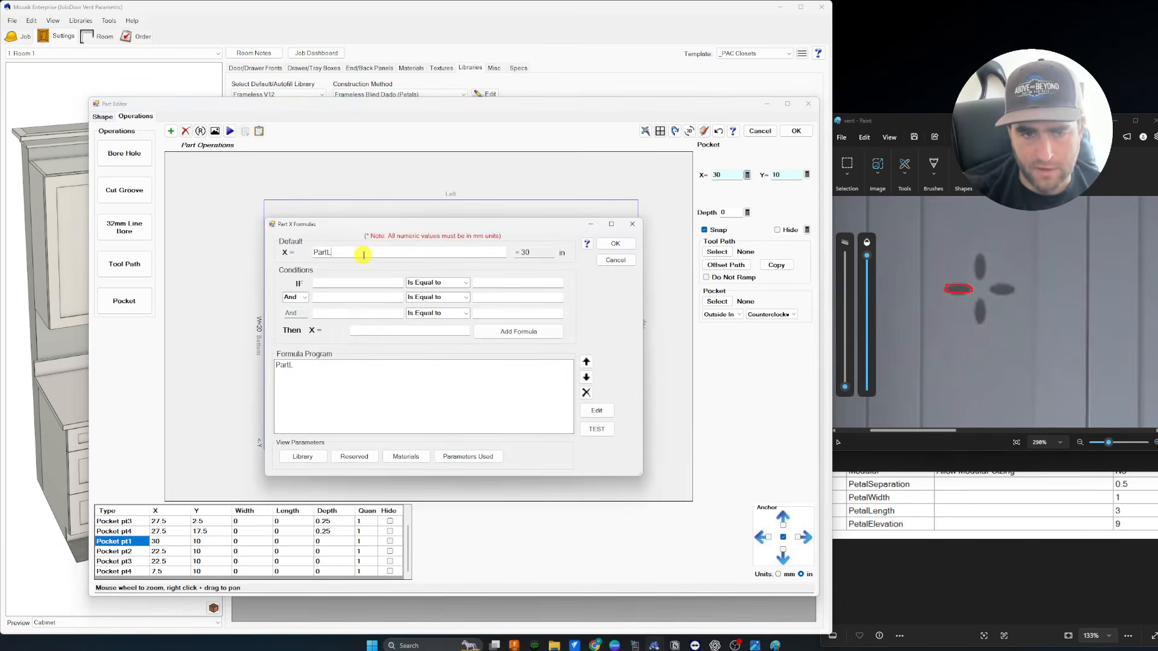
text(-)
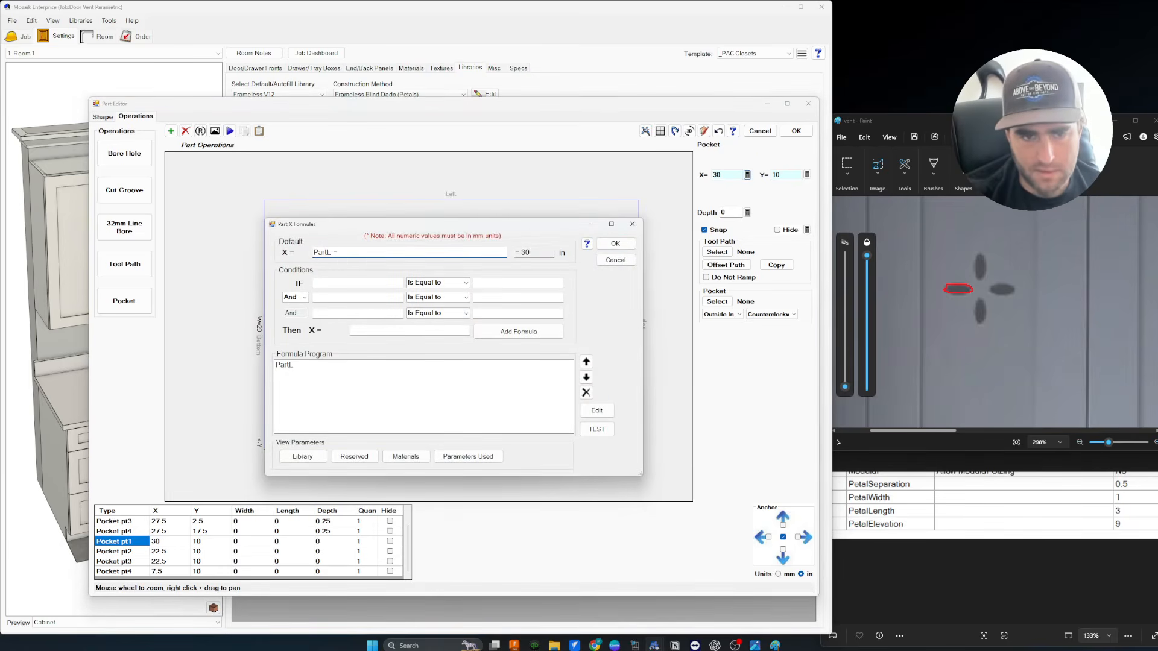
text(Petal)
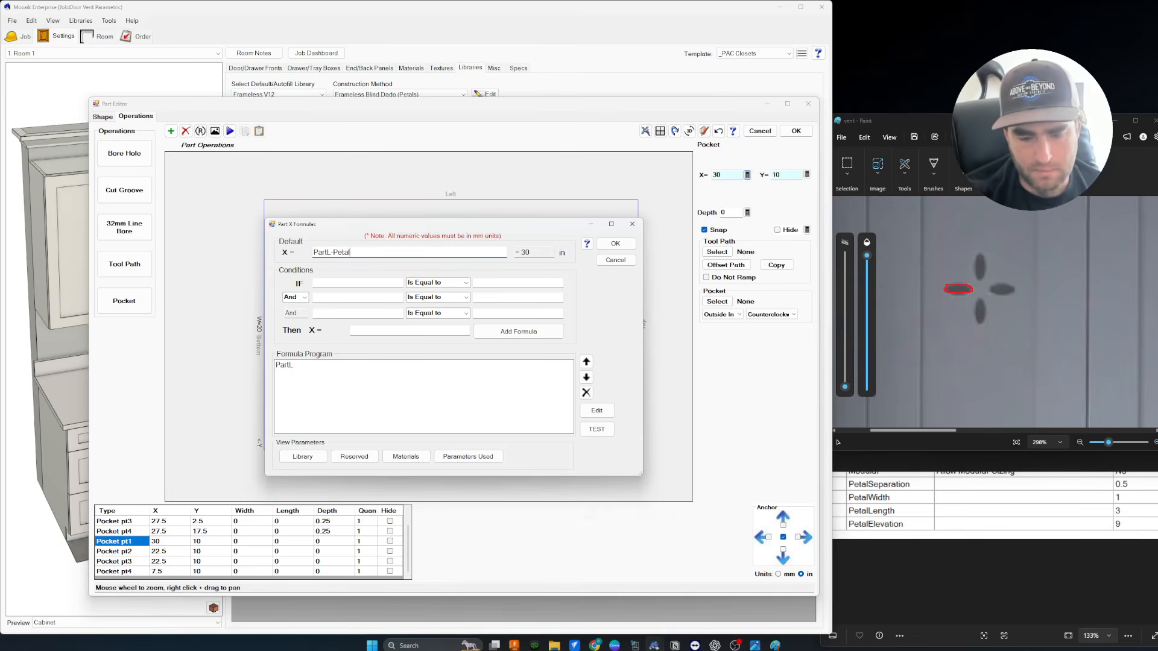
text(Eleav)
key(BackSpace)
key(BackSpace)
key(BackSpace)
text(vation)
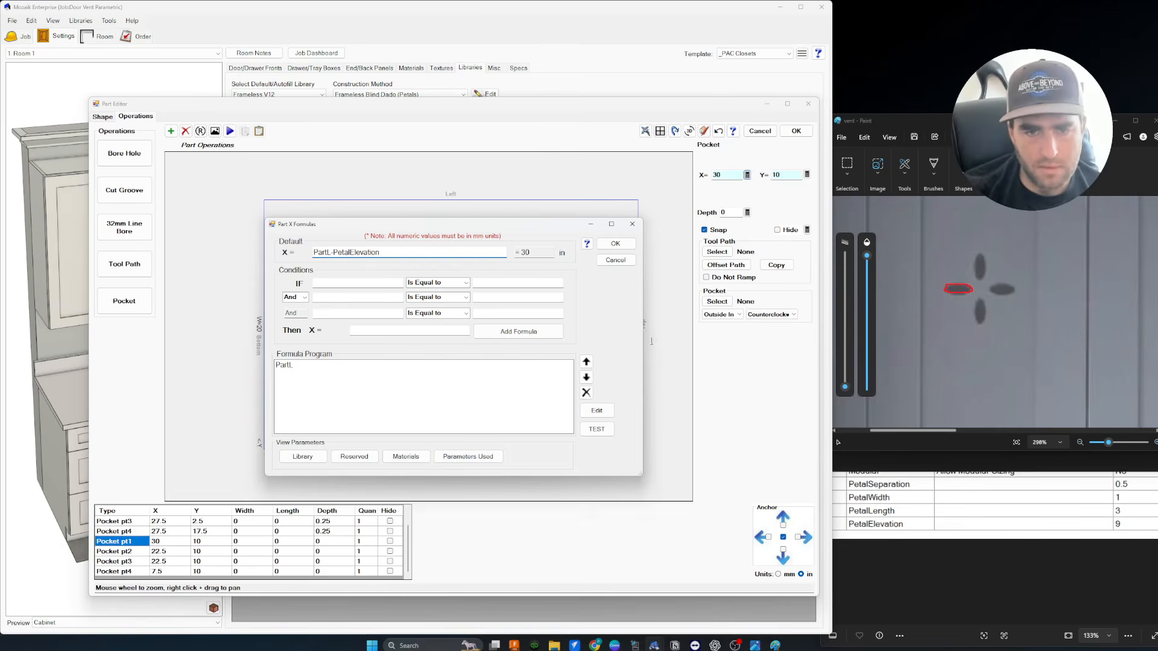
click(615, 243)
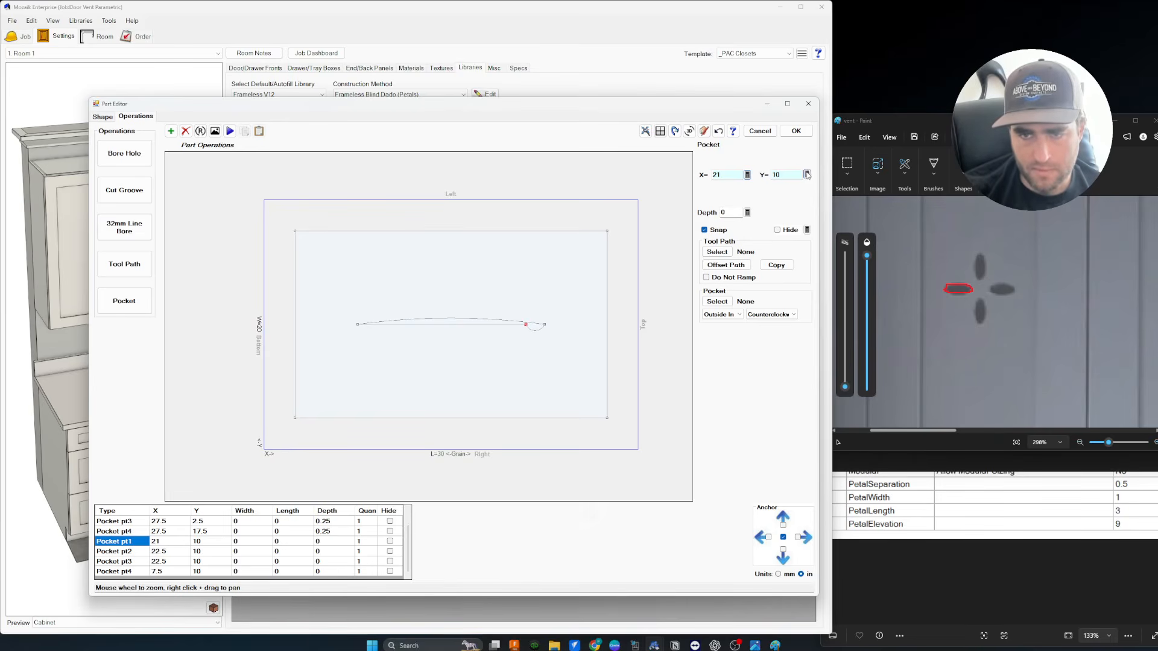
Offset pt1 of the petal pocket by the separation, making its X formula PartL-PetalElevation+(PetalSeparation).
click(747, 174)
click(386, 252)
text(+PetalSepa)
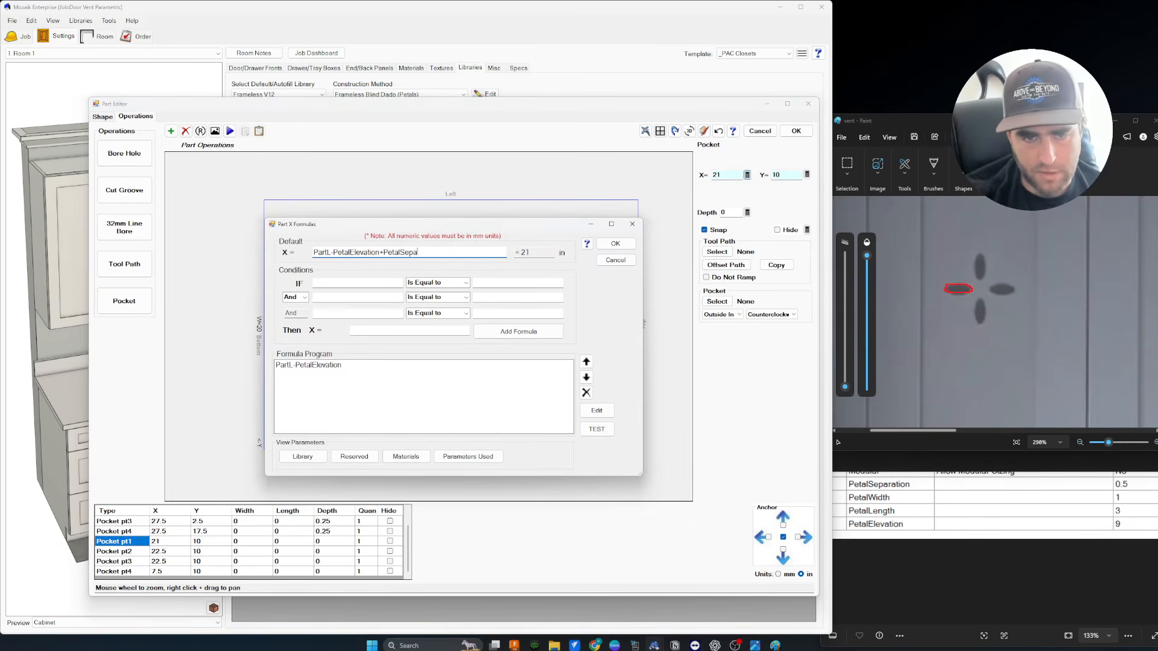
text(ration/2)
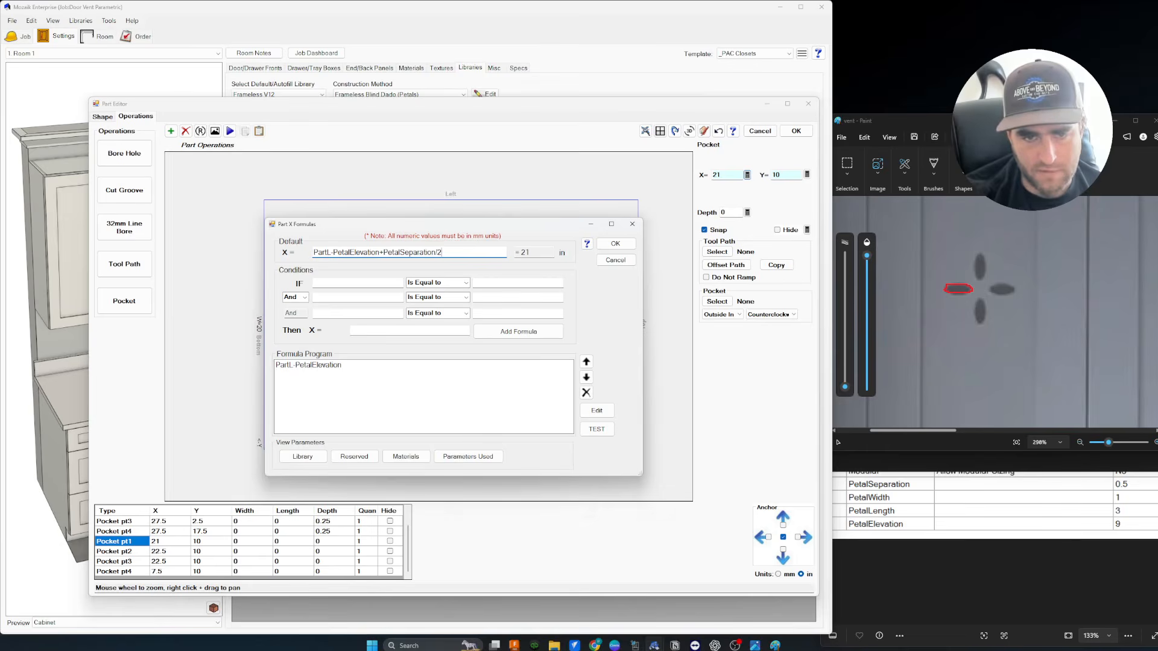
text())
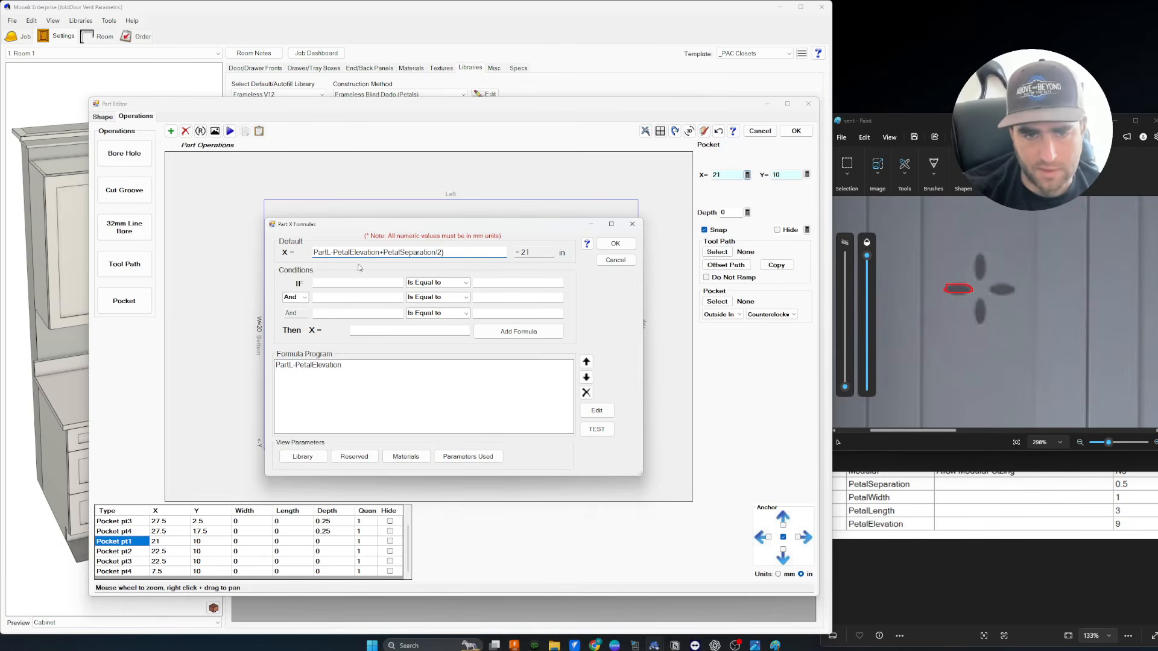
click(387, 252)
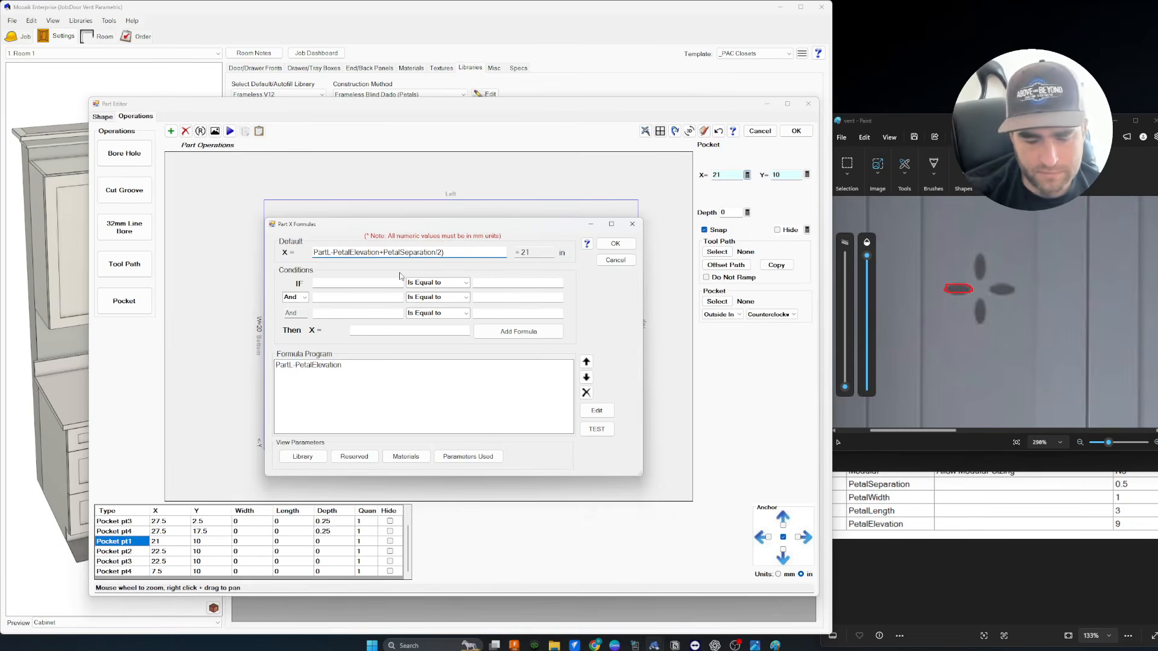
text(()
key(Tab)
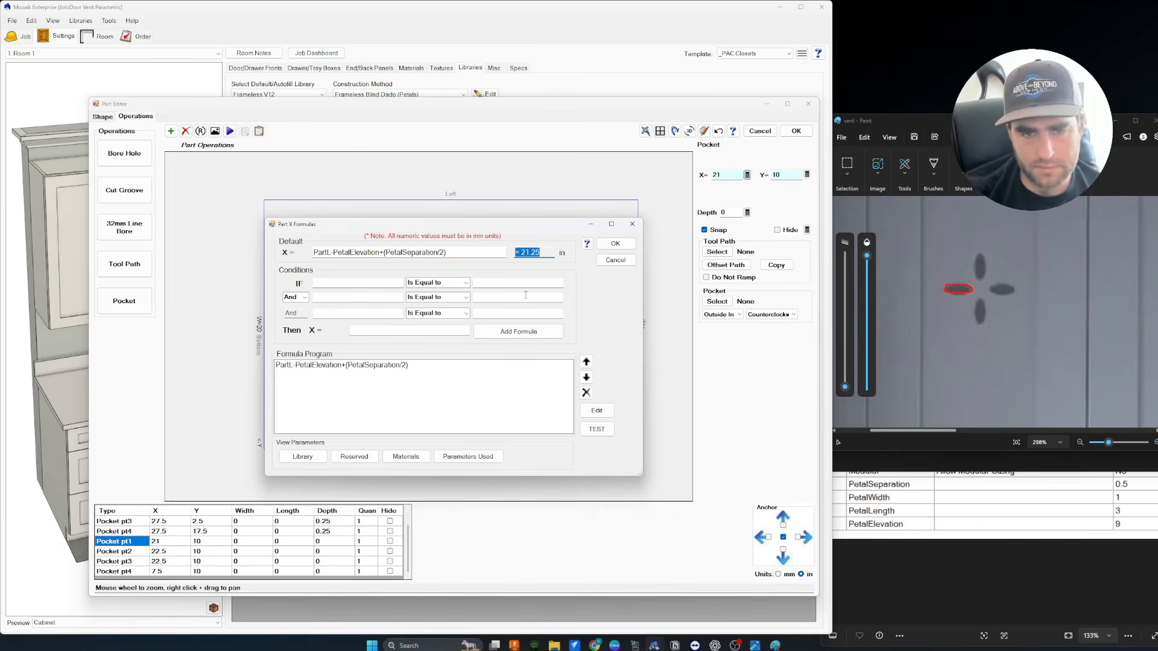
click(444, 253)
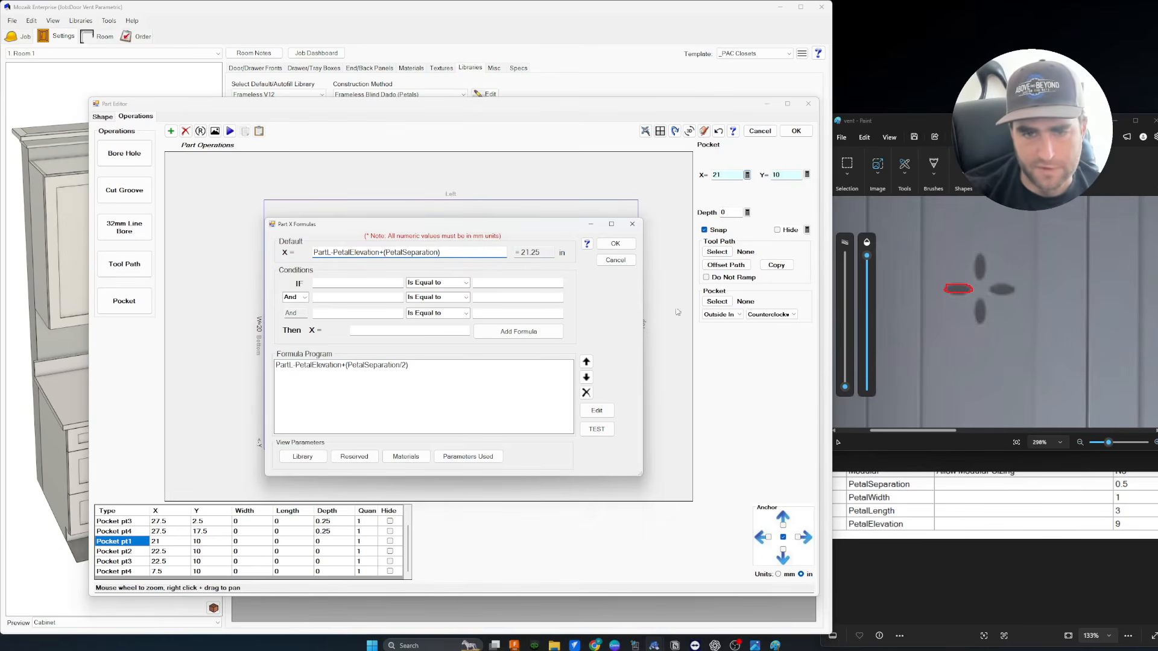
click(615, 244)
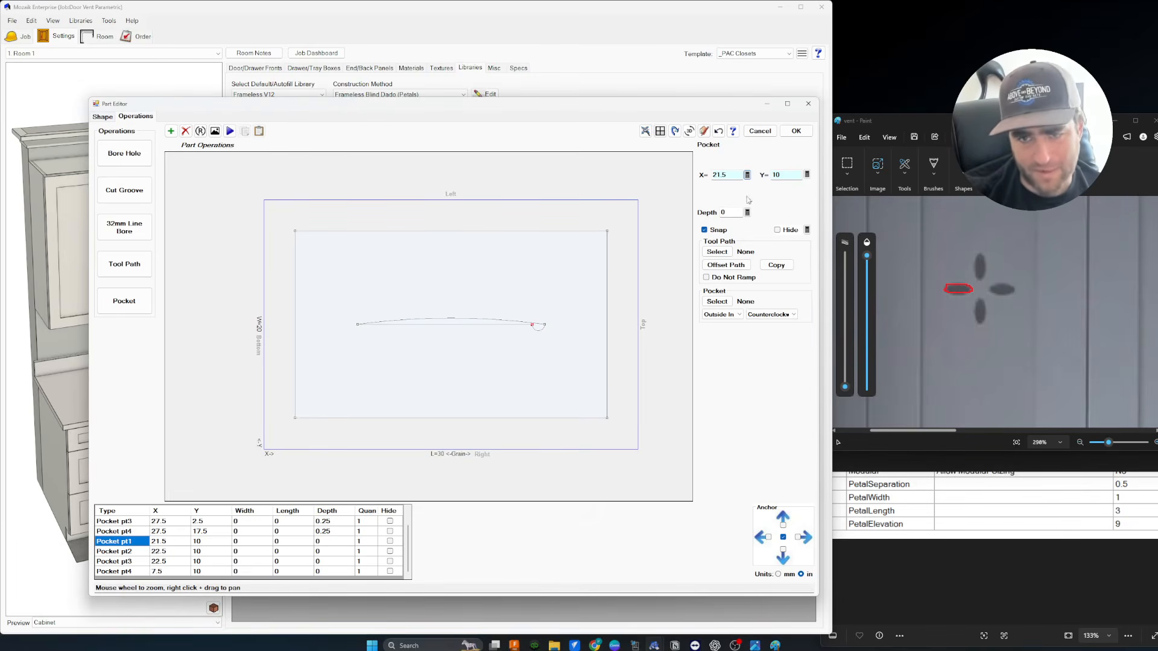
Copy pt1's X formula, PartL-PetalElevation+(PetalSeparation), to the X formula of the petal pocket's pt4.
click(746, 175)
drag(464, 263, 271, 261)
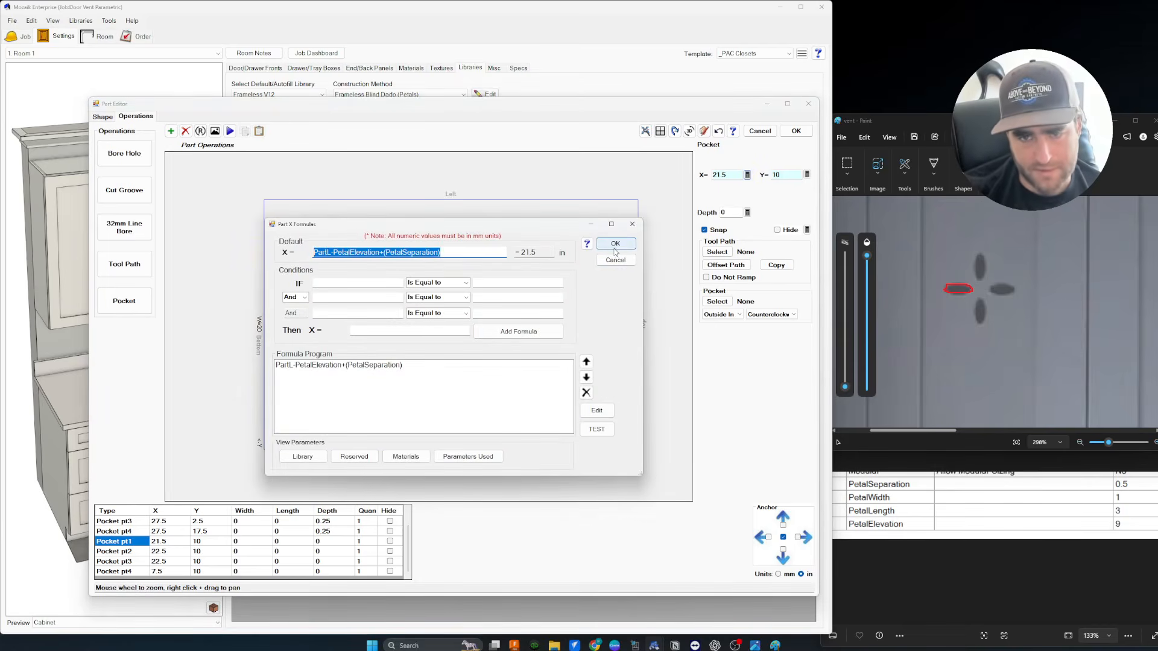
click(615, 245)
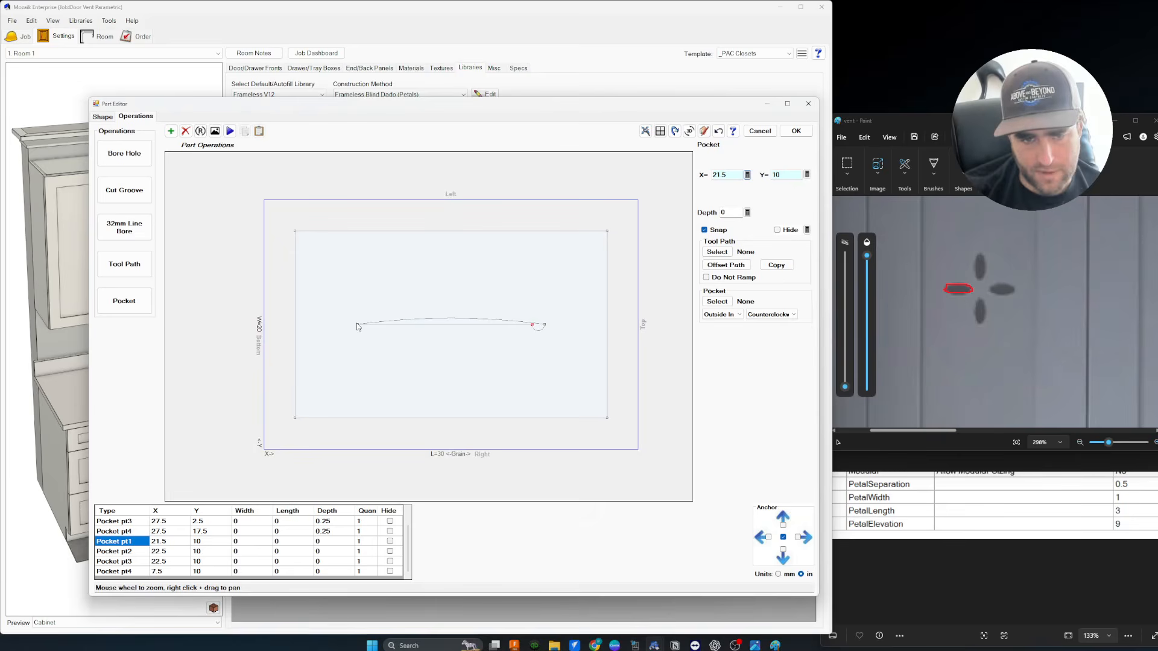
click(358, 326)
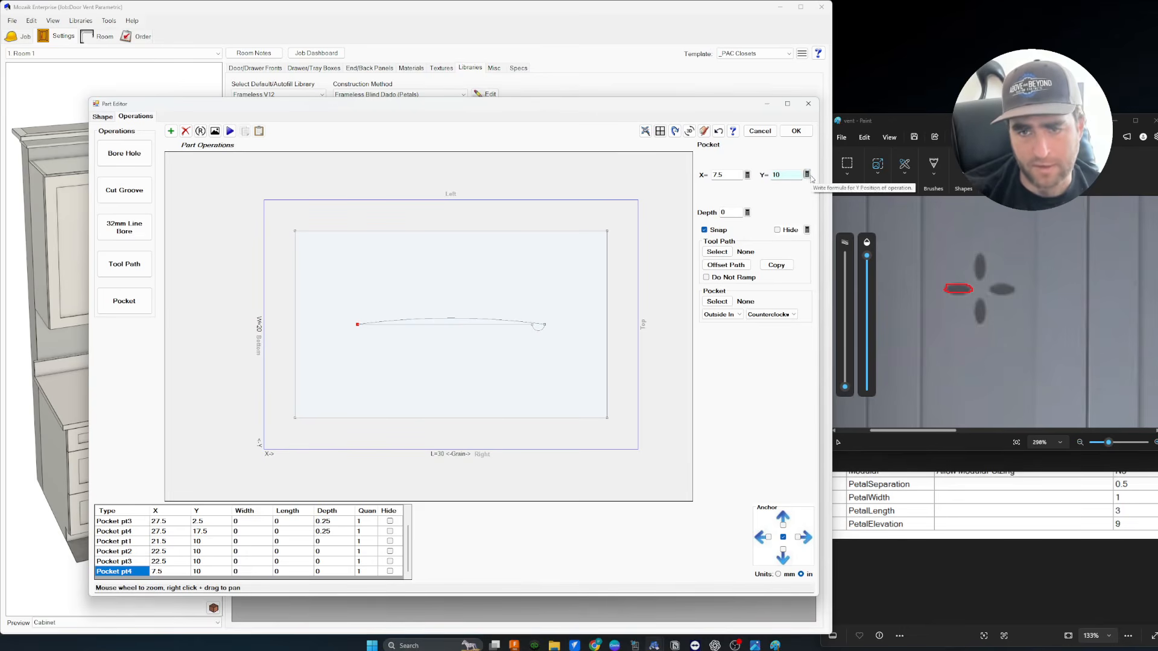
click(747, 176)
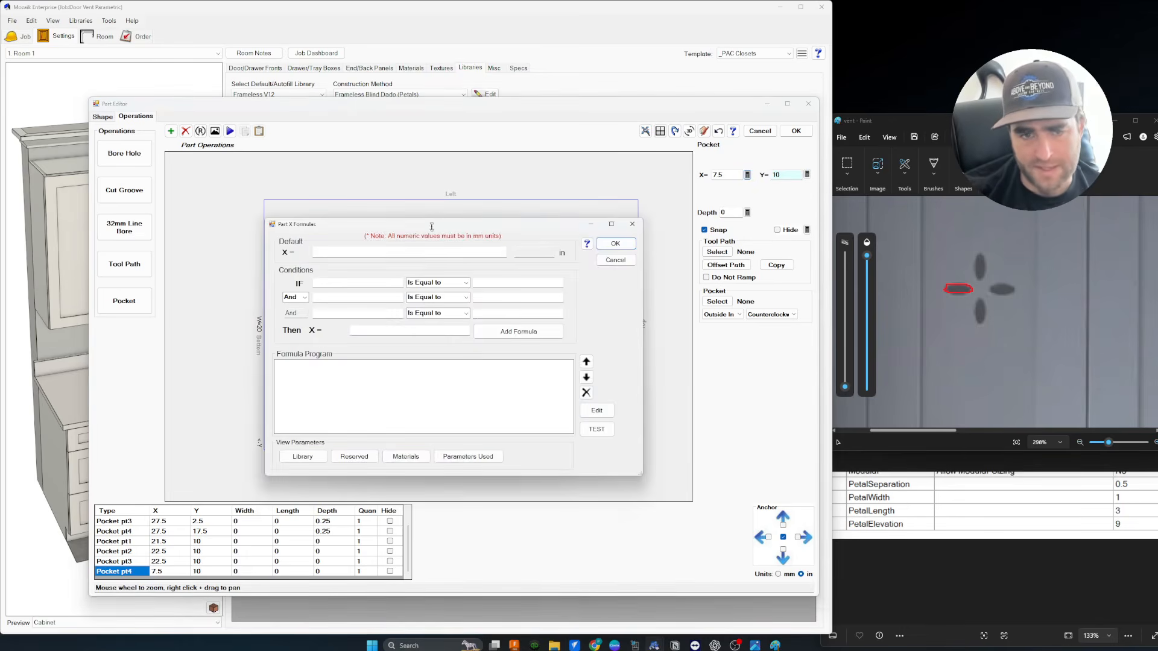
click(385, 254)
key(ctrl+v)
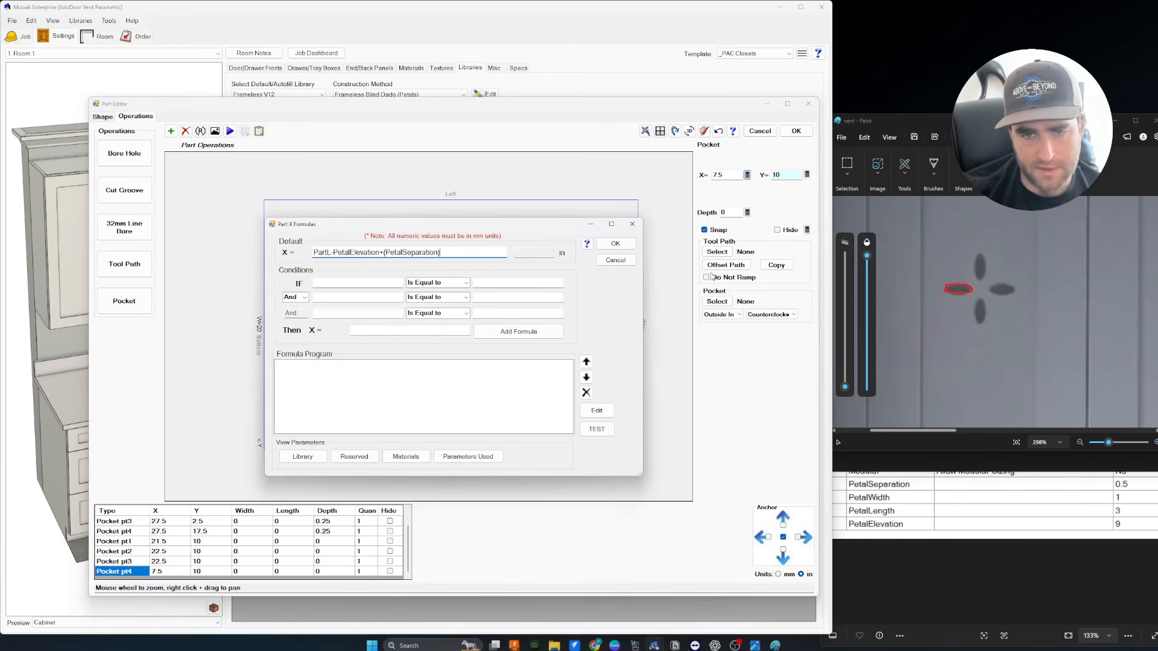
click(615, 244)
scroll(541, 326, up, 3)
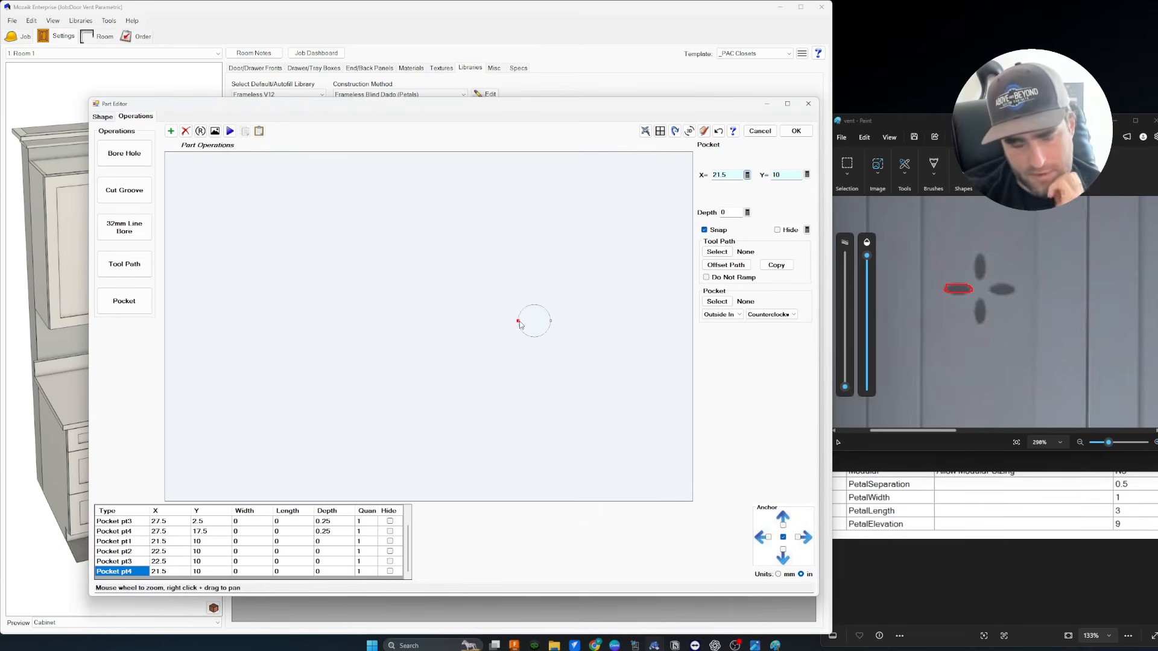
scroll(521, 325, down, 3)
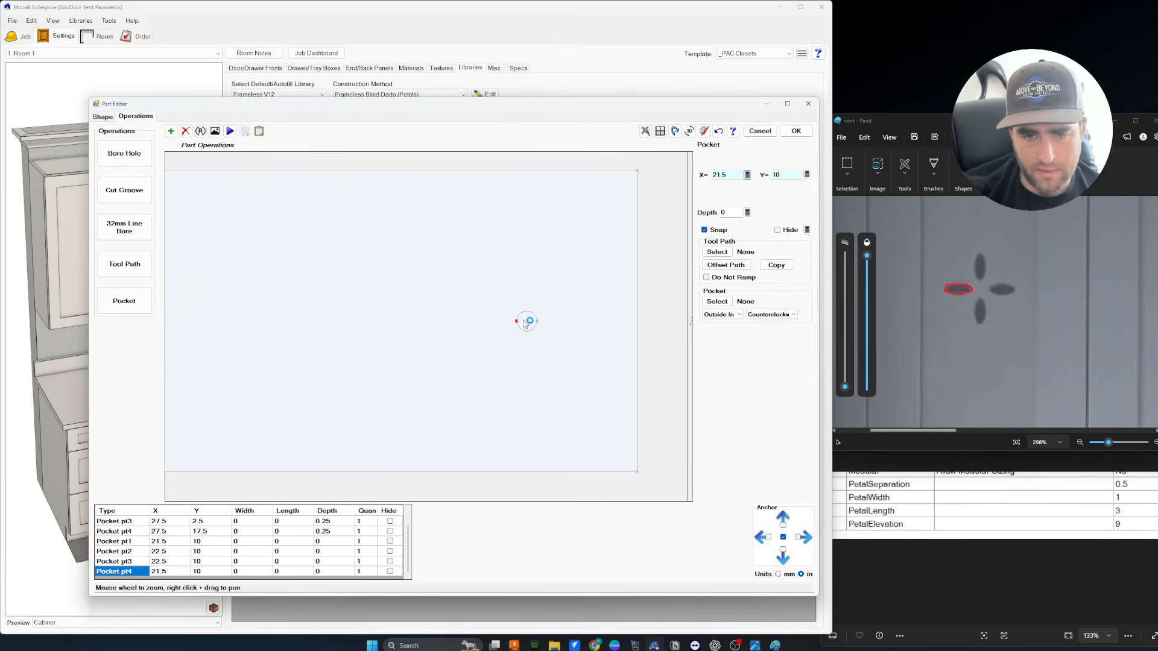
Set the X formula of the petal pocket's pt2 to PartL-PetalElevation+(PetalSeparation).
click(140, 564)
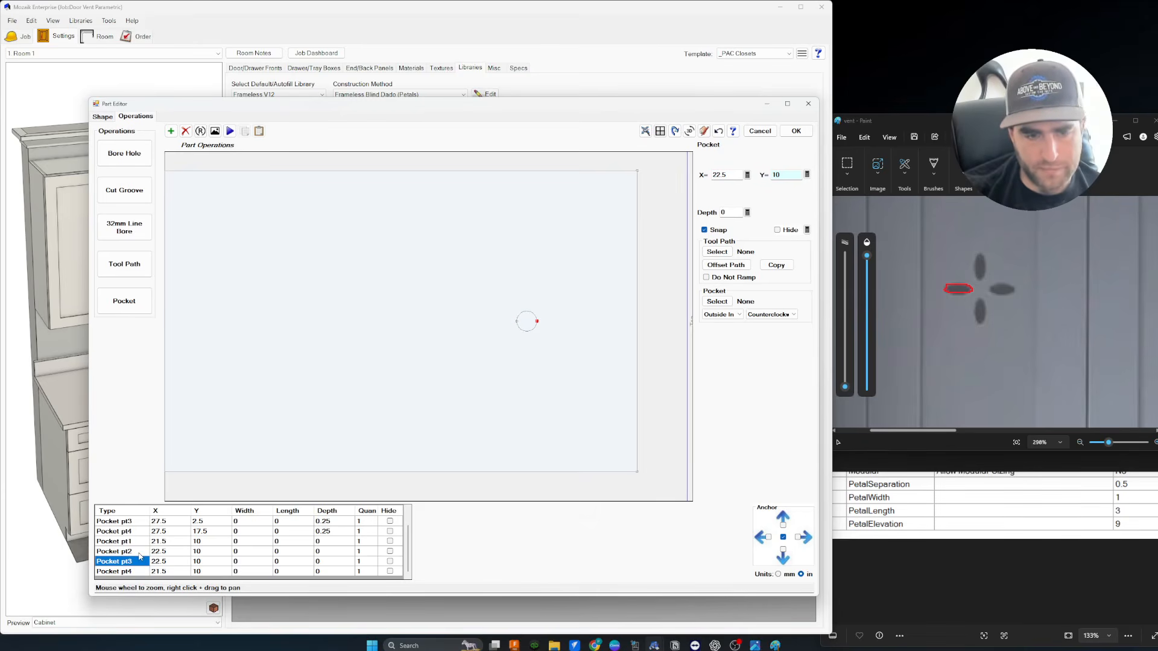
click(141, 553)
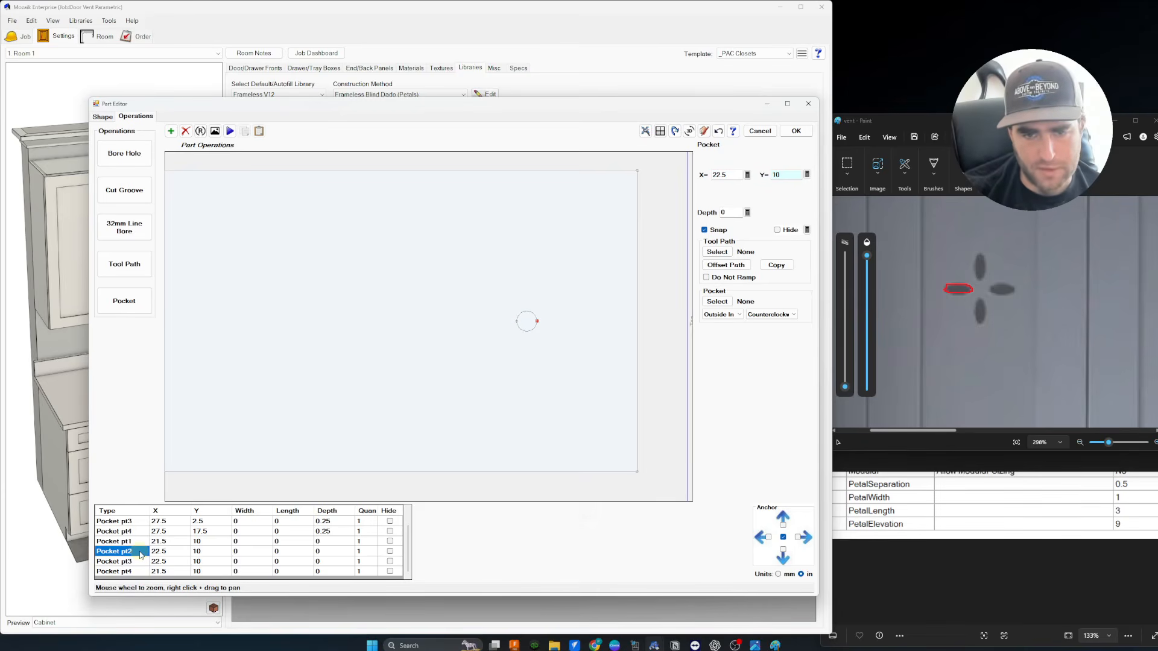
scroll(435, 413, down, 1)
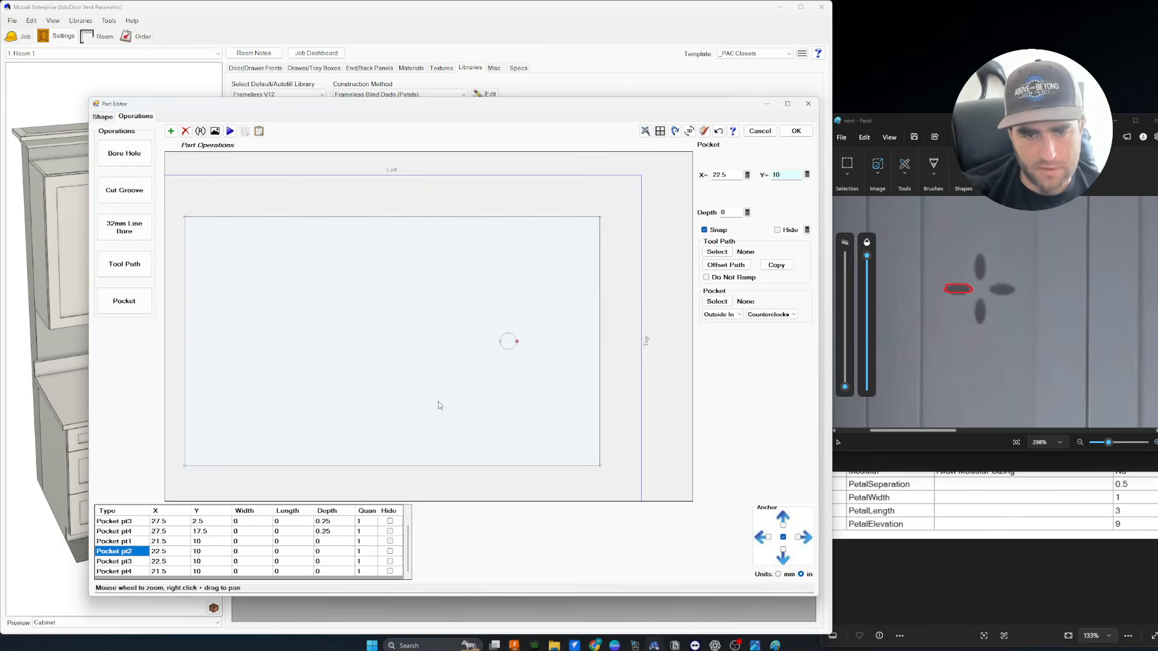
click(747, 175)
click(338, 252)
text(PartL-PetalElevation+(PetalSeparation))
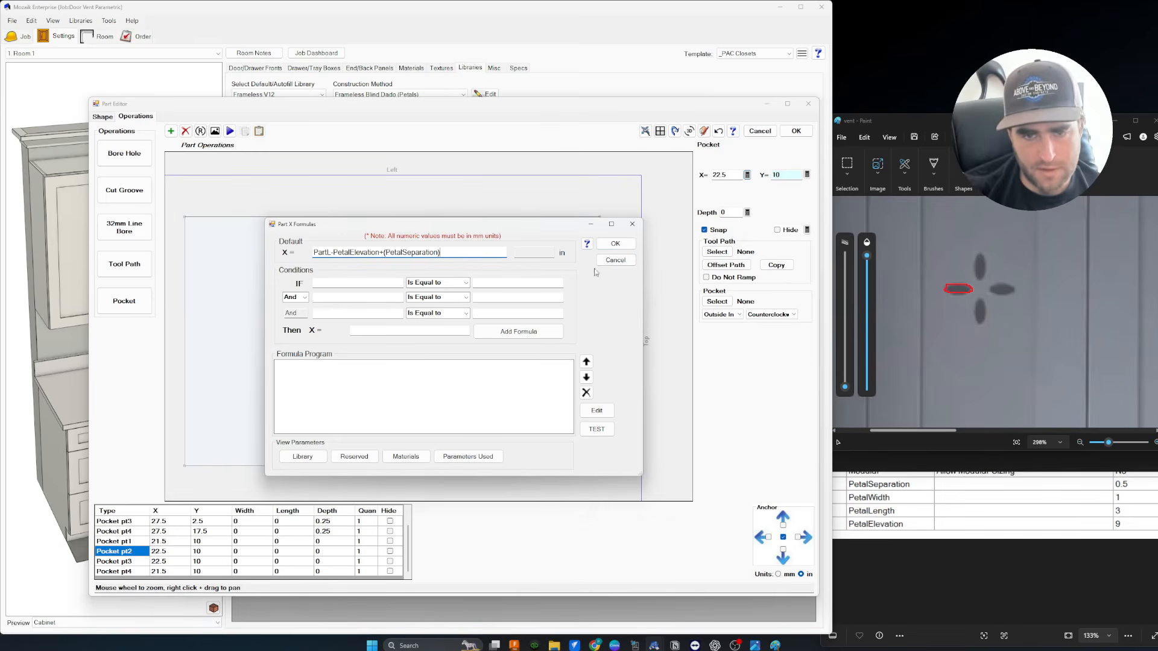
click(622, 244)
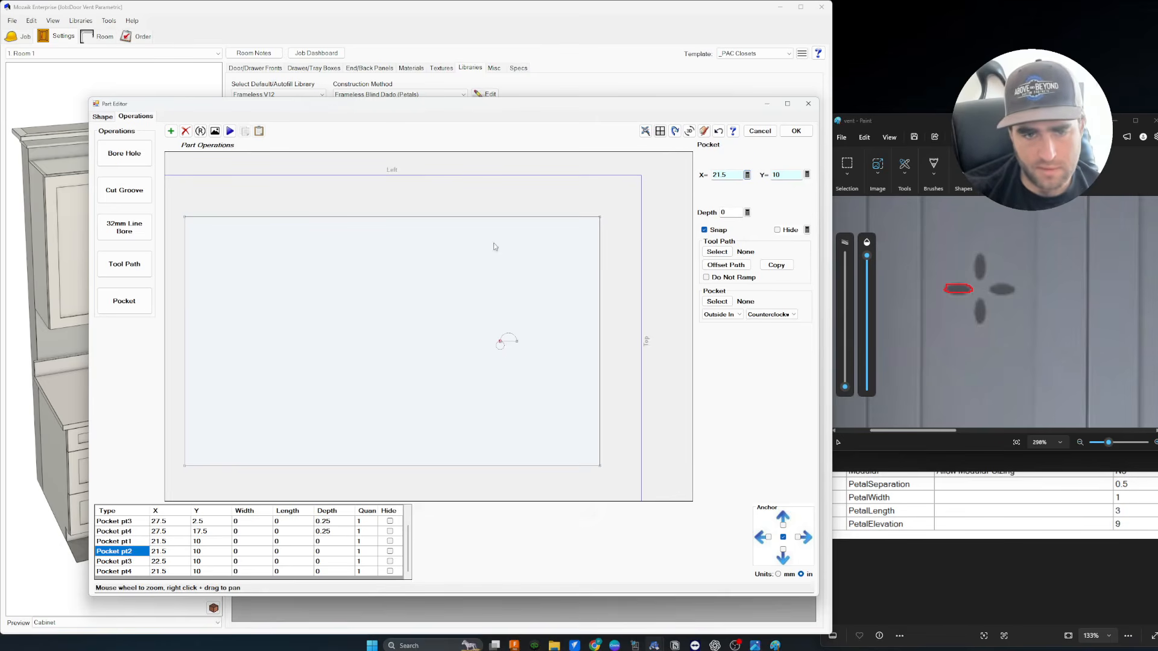
Add the petal length to pt2's X formula, making it PartL-PetalElevation+(PetalSeparation)+PetalLength.
click(746, 175)
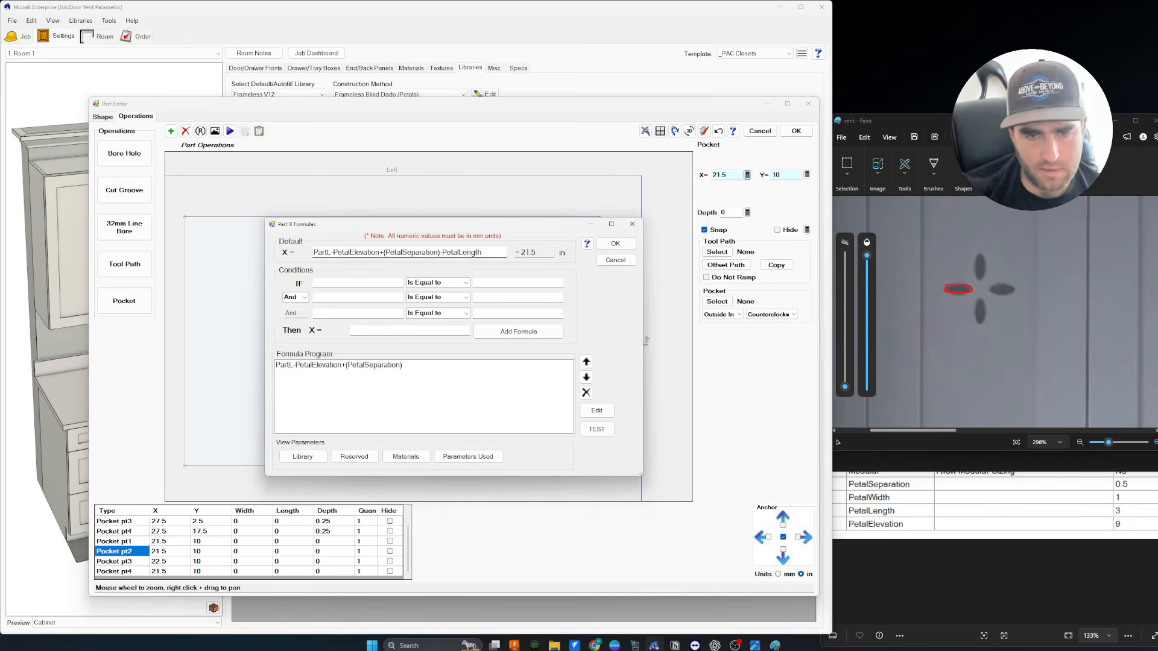
click(625, 243)
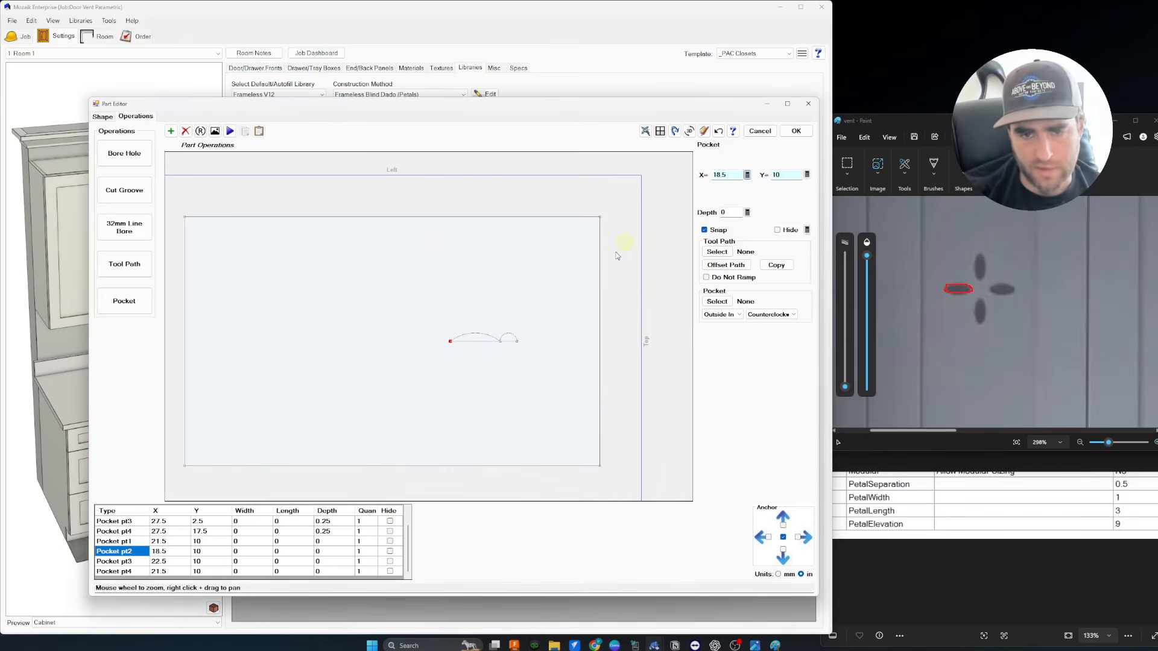
click(747, 175)
click(444, 252)
key(BackSpace)
text(+)
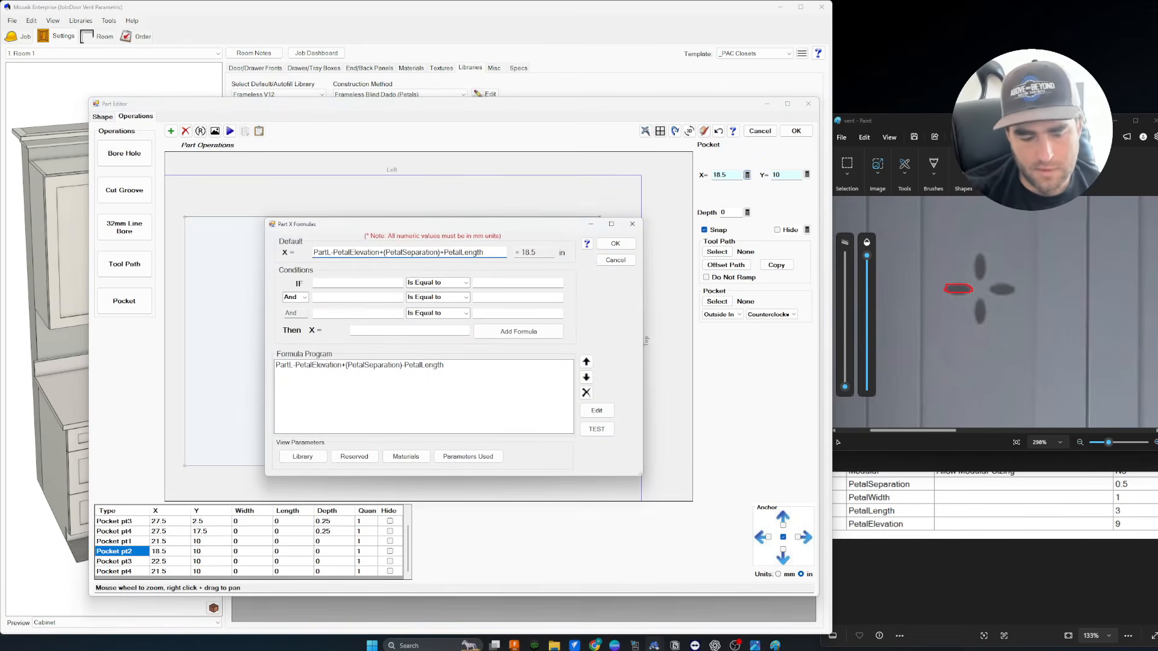
click(616, 244)
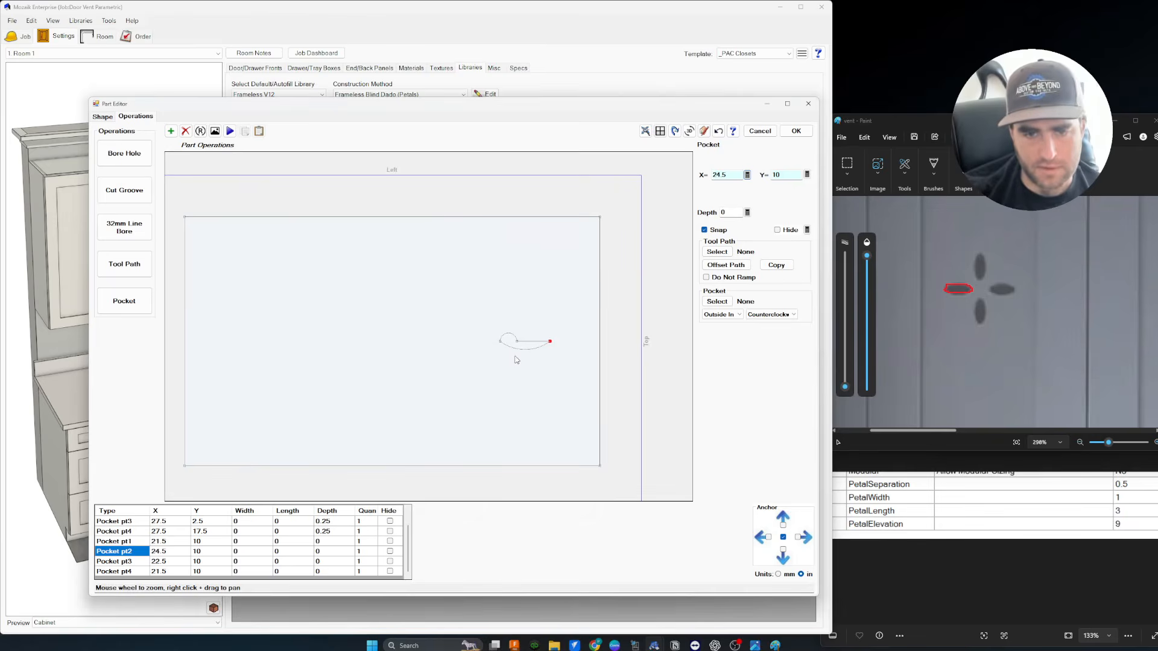
Set the X formula of the petal pocket's pt3 to PartL-PetalElevation+(PetalSeparation)+PetalLength.
click(136, 561)
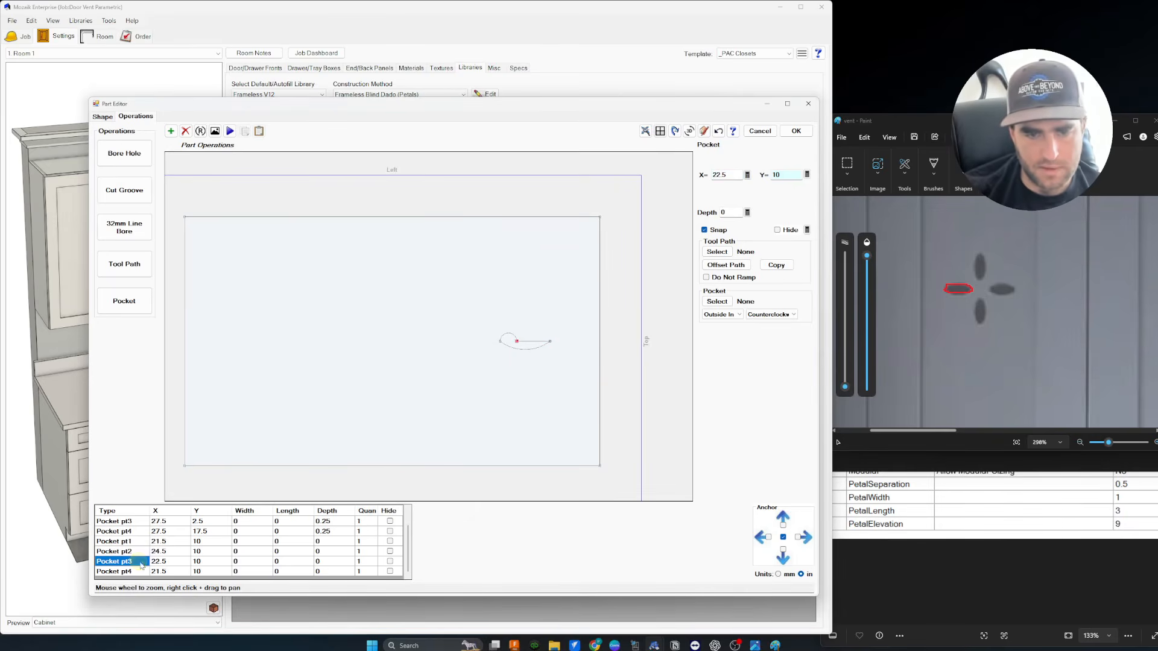
click(749, 175)
click(336, 252)
text(PartL-PetalElevation+(PetalSeparation)+PetalLength)
click(613, 243)
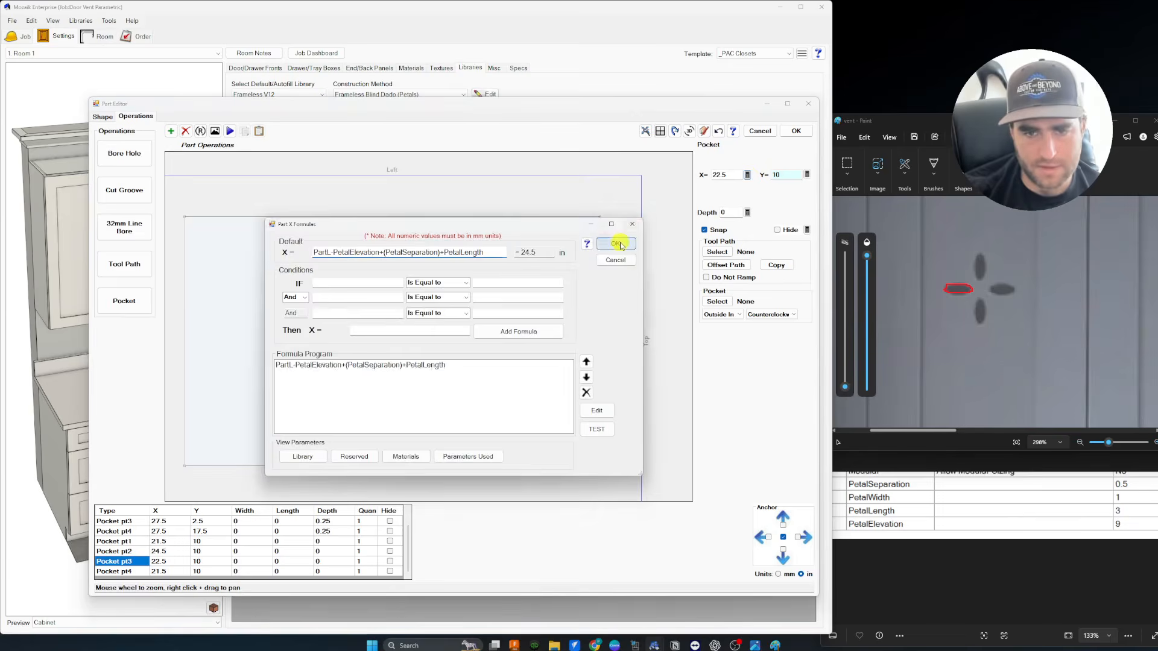
scroll(540, 362, up, 4)
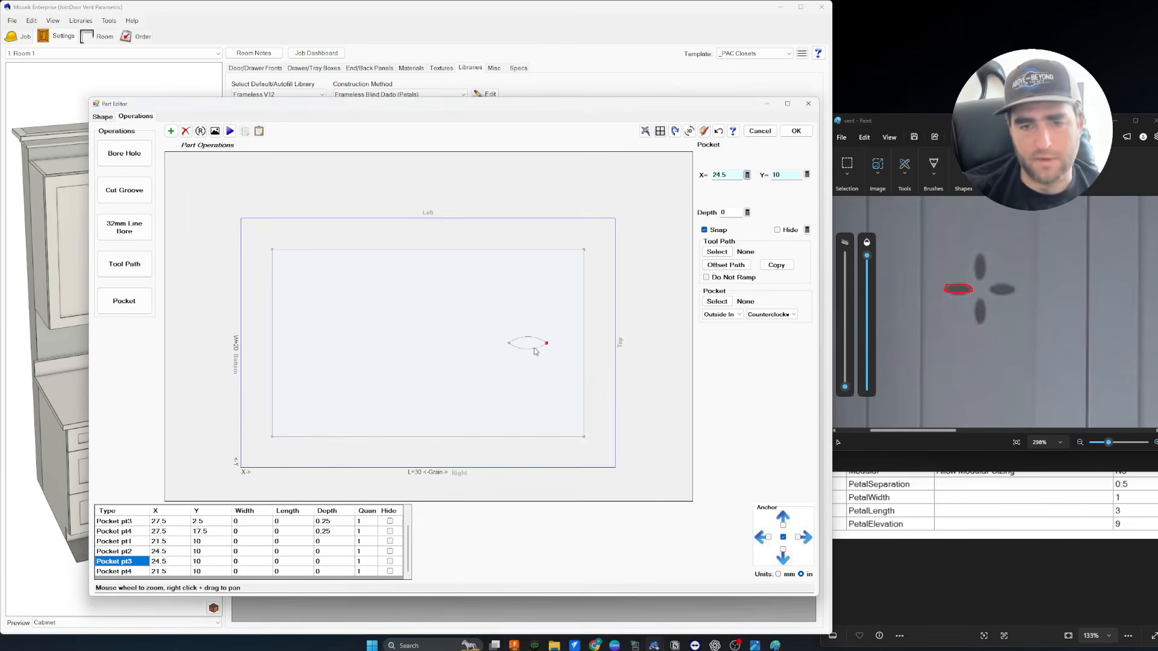
Save the petal pocket edits and close both the part editor and the door library.
click(536, 377)
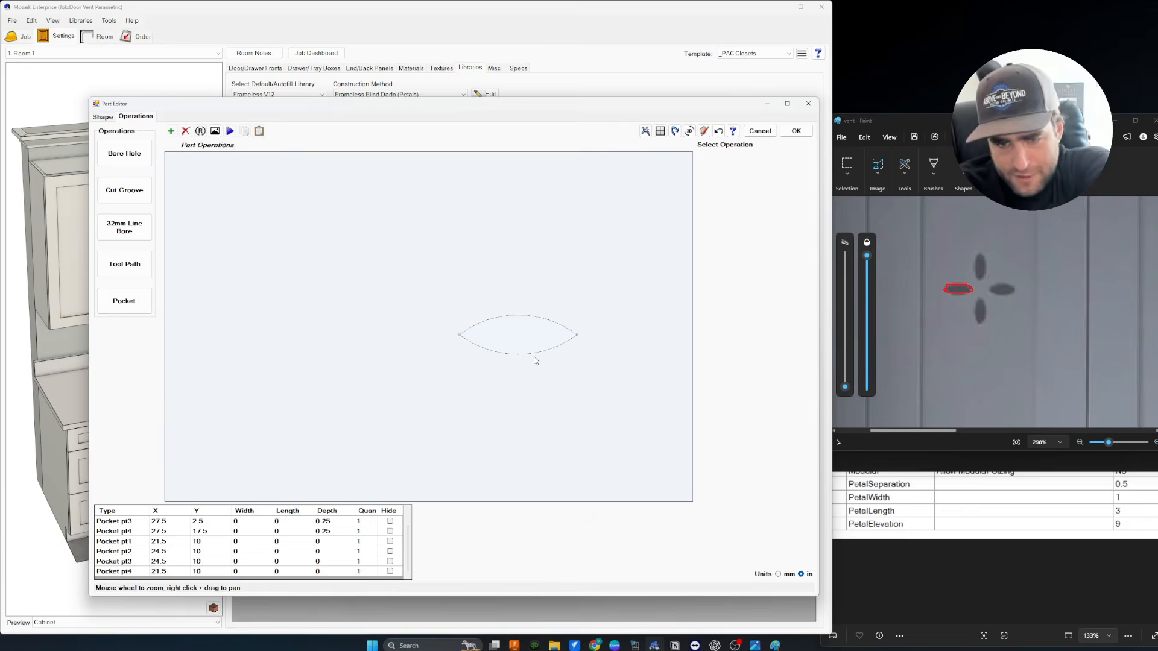
scroll(534, 357, down, 5)
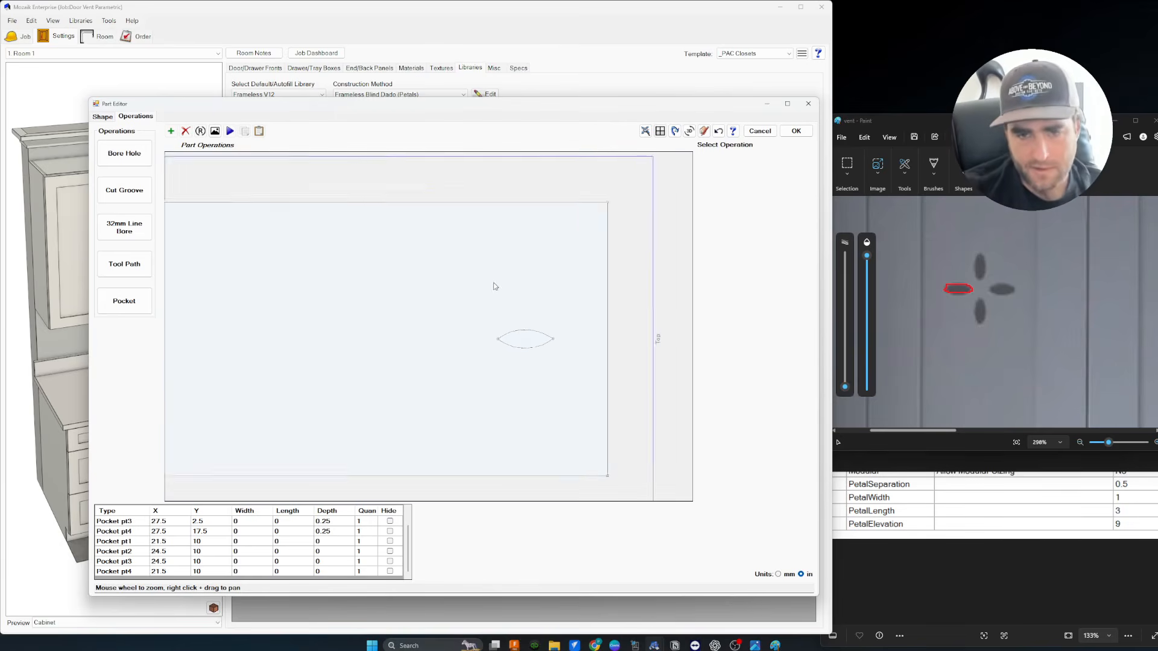
scroll(494, 329, up, 3)
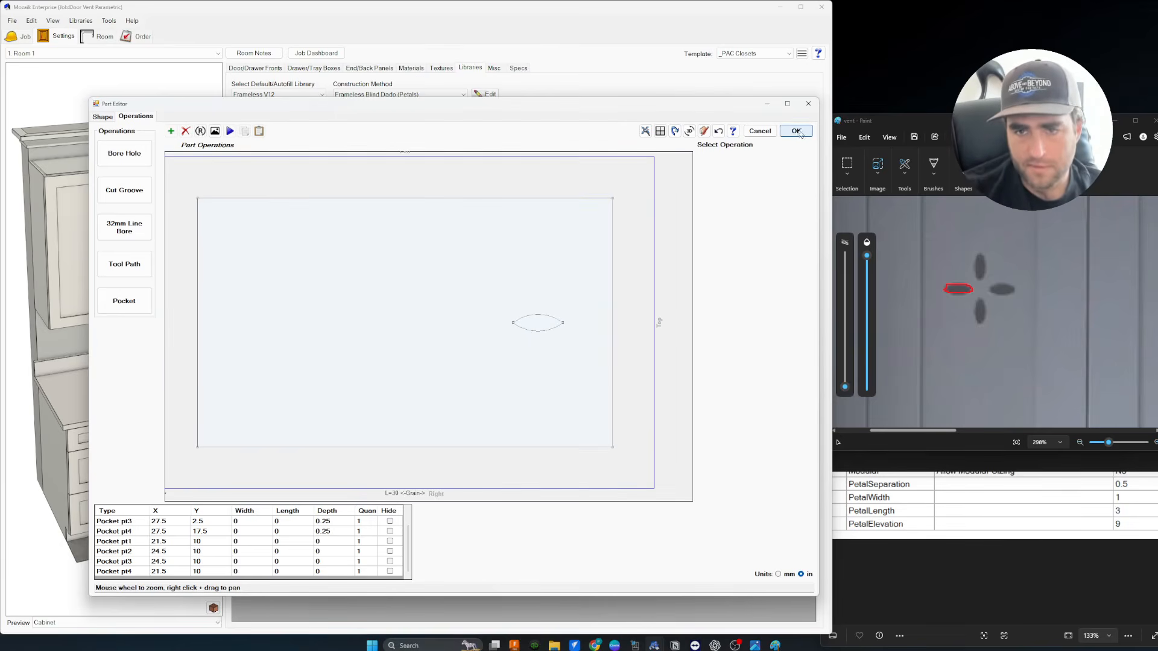
click(797, 131)
click(620, 184)
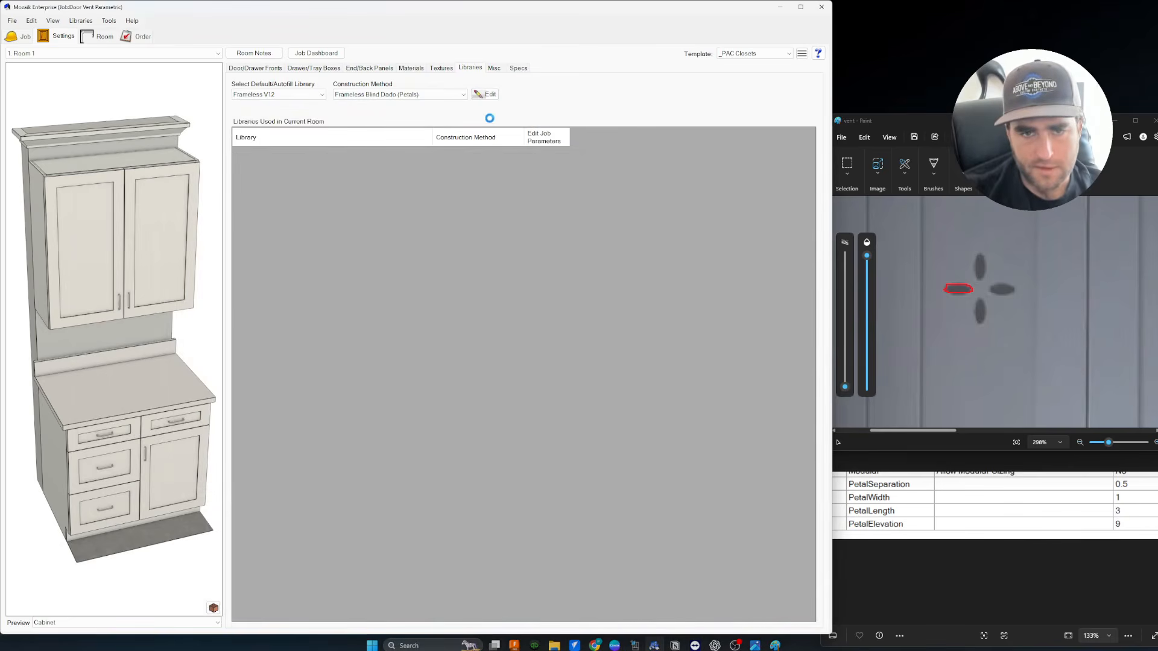
Set the Frameless Blind Dado (Petals) method's PetalLength parameter to 3.5 and PetalWidth to .75 in.
click(487, 93)
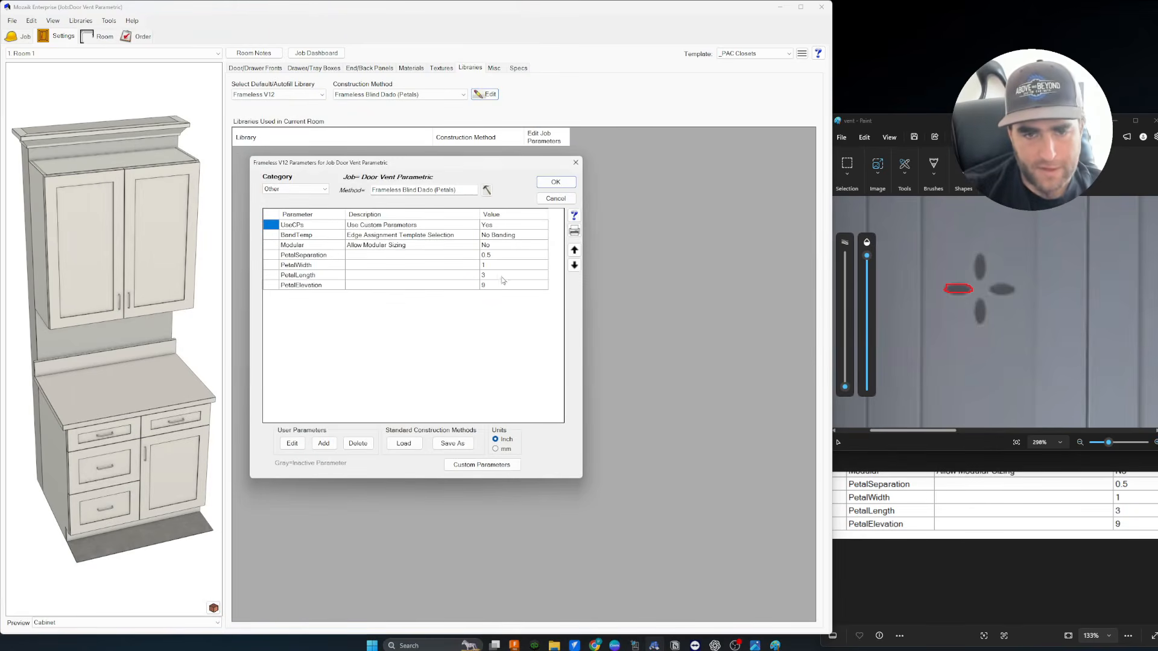
click(493, 275)
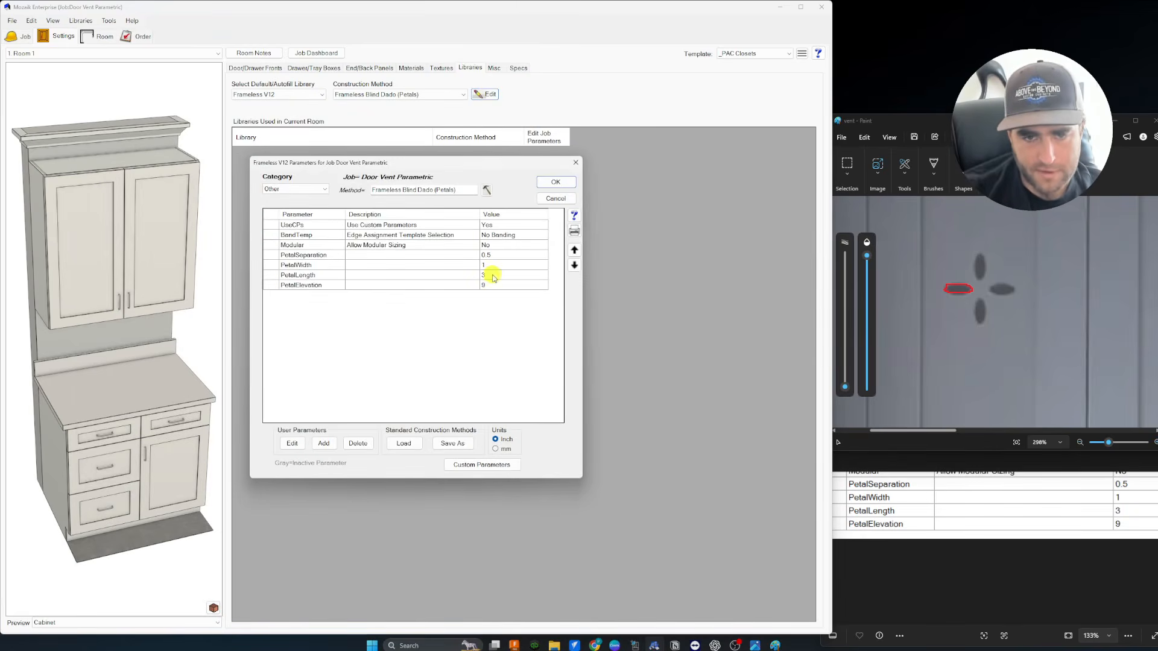
text(3)
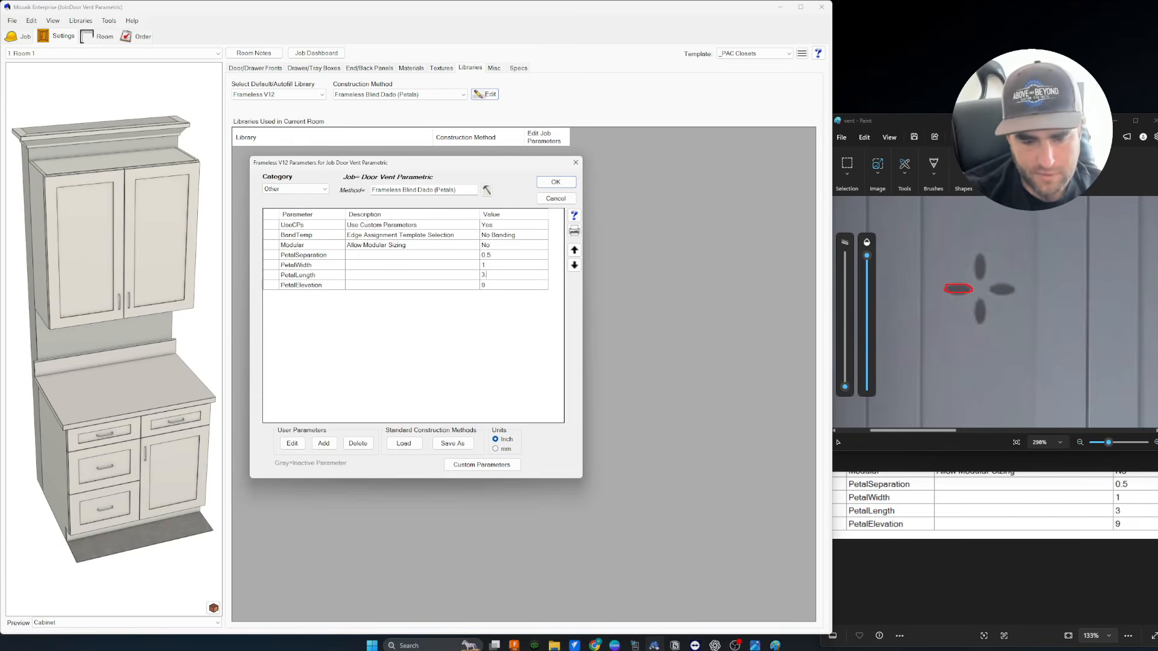
text(.5)
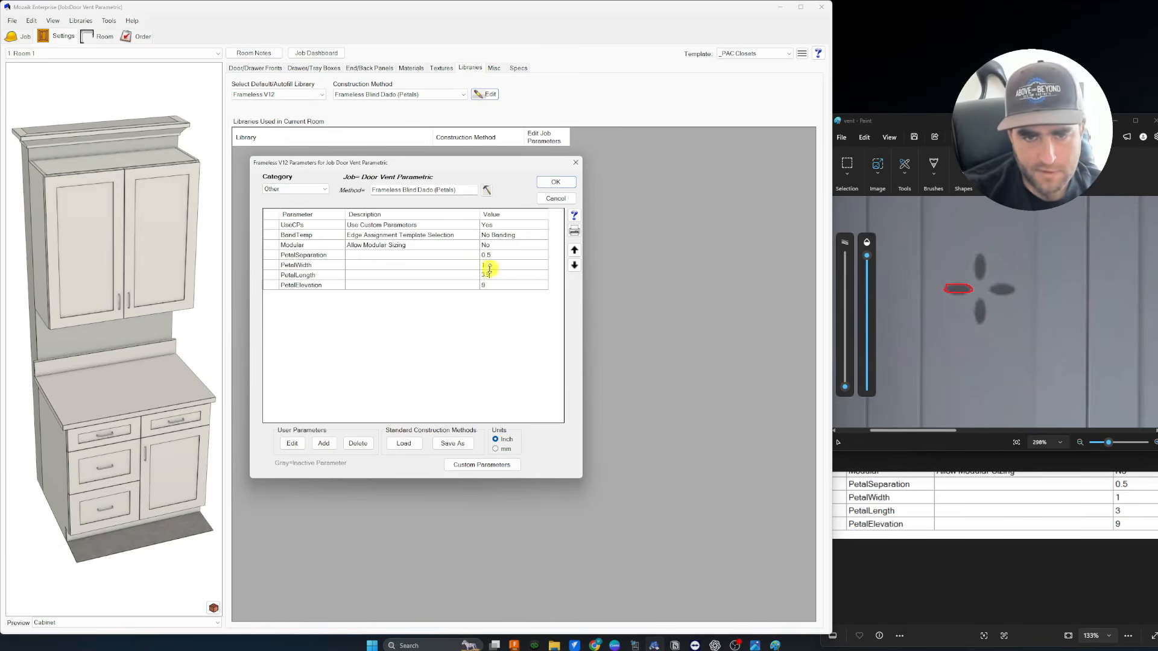
click(491, 266)
key(BackSpace)
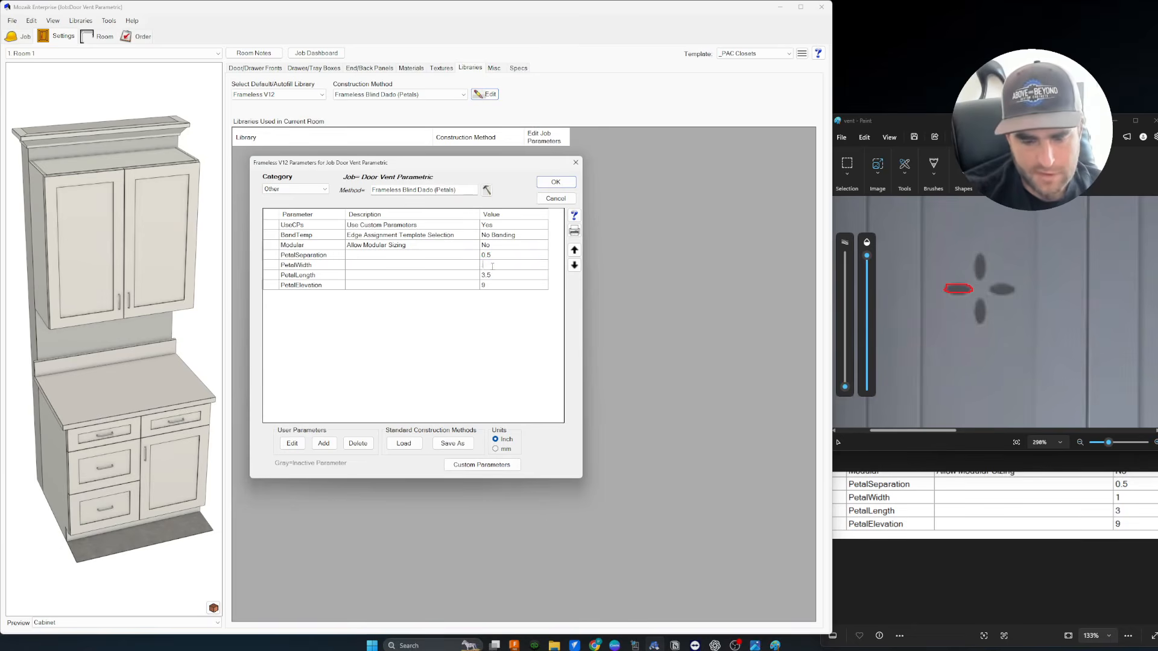
text(.75)
click(556, 182)
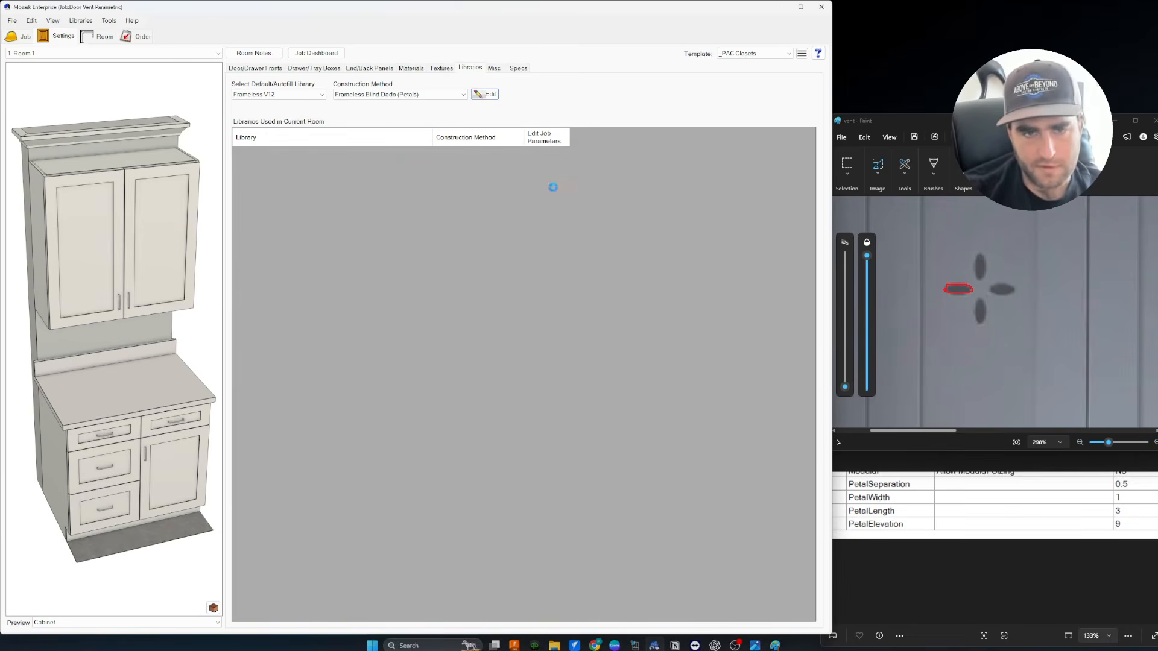
Open the part operations of the _S001C Shaker 2-50 Door PETAL door and select pt1 of the petal pocket.
click(80, 20)
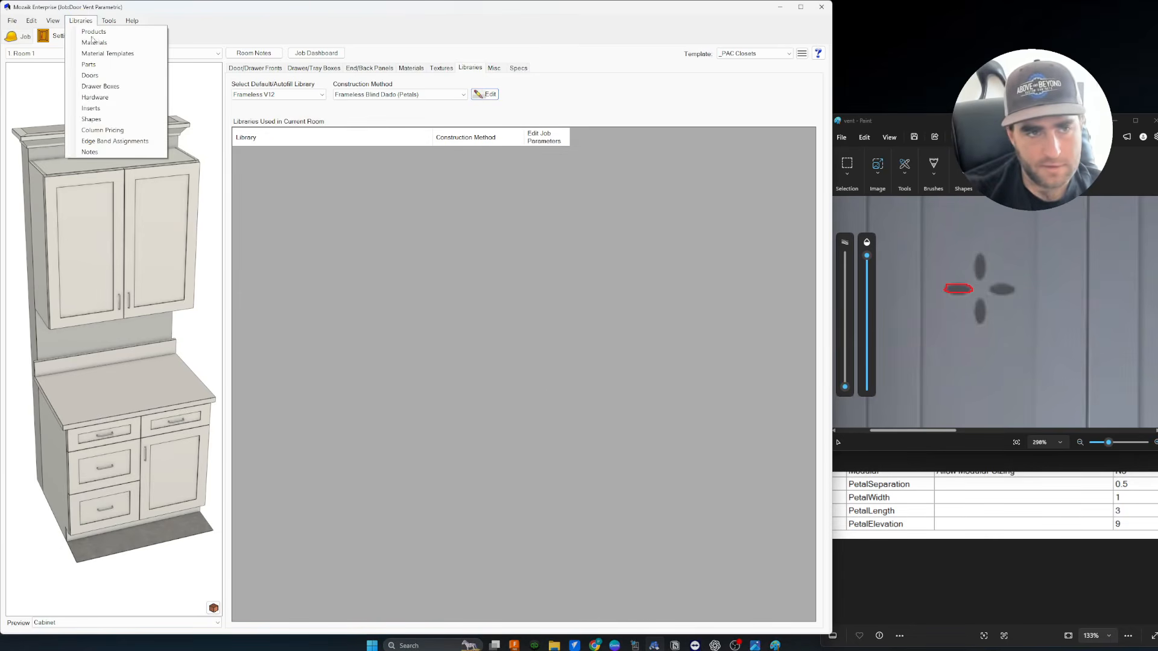
click(91, 75)
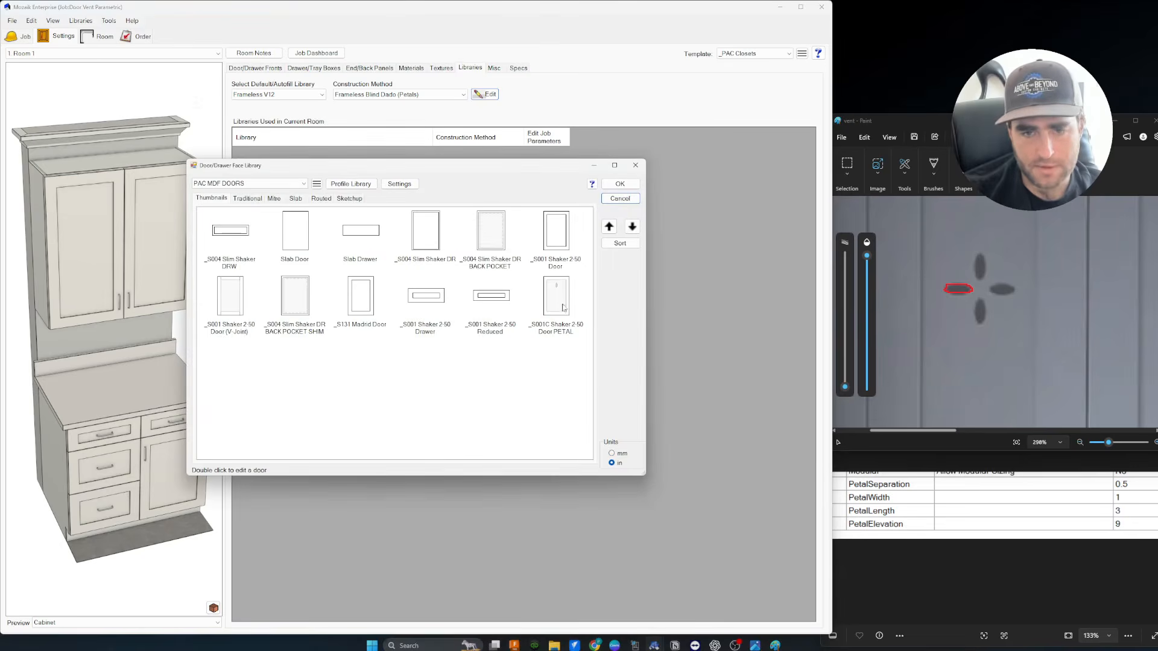
double_click(567, 309)
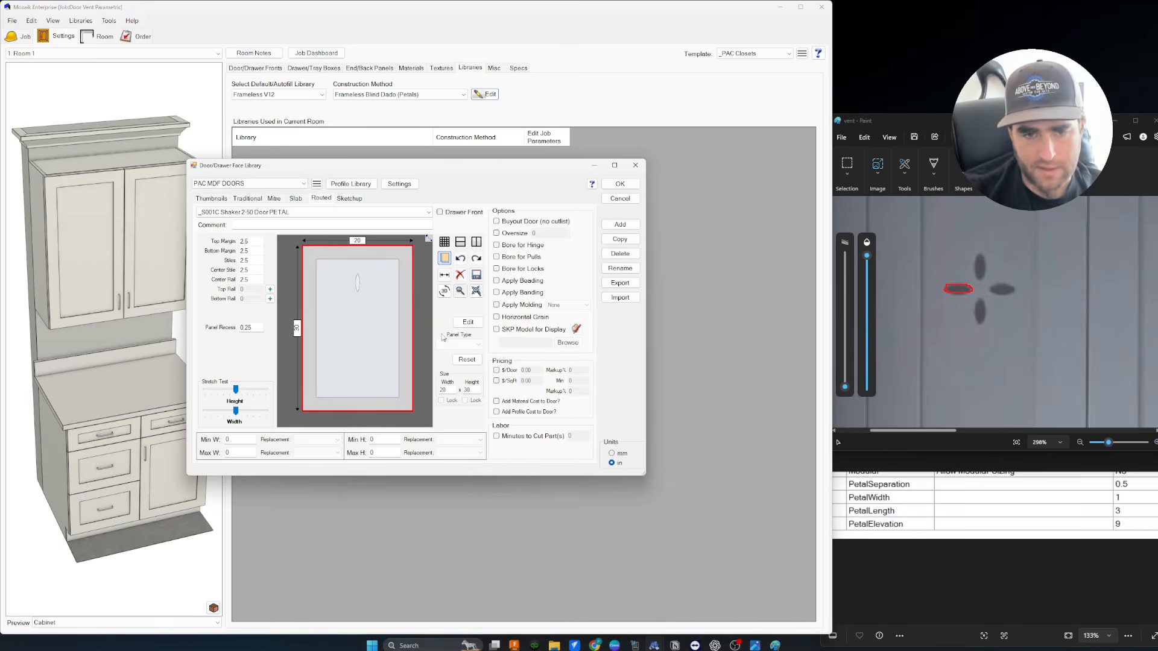
click(469, 322)
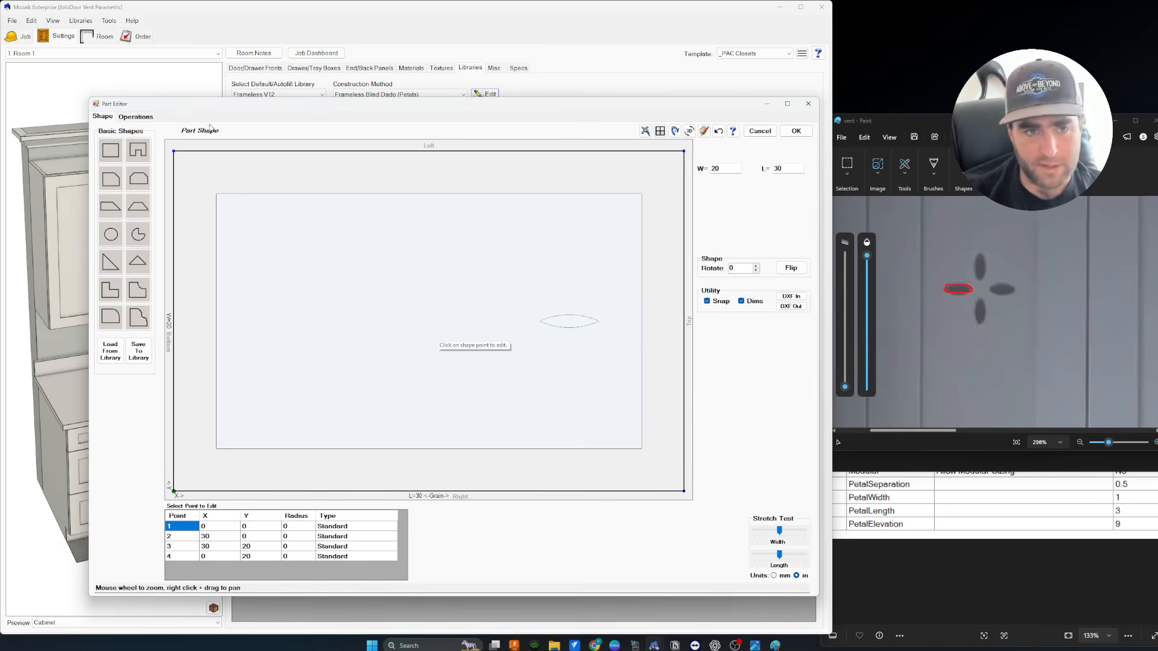
click(145, 118)
scroll(555, 338, up, 5)
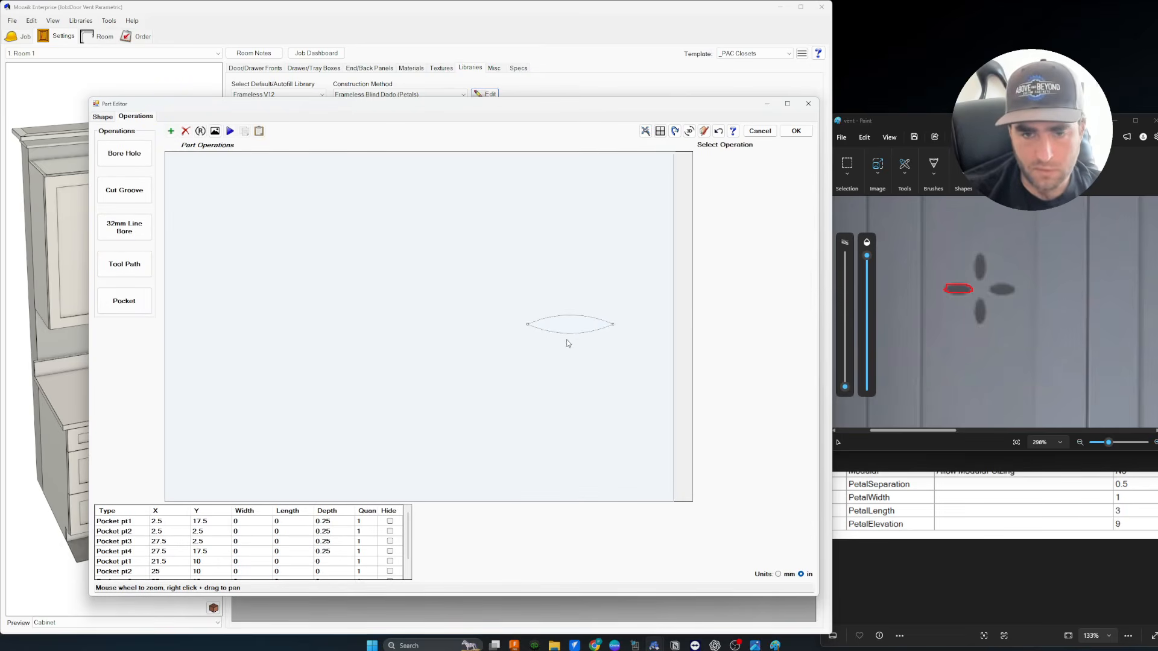
scroll(603, 319, up, 3)
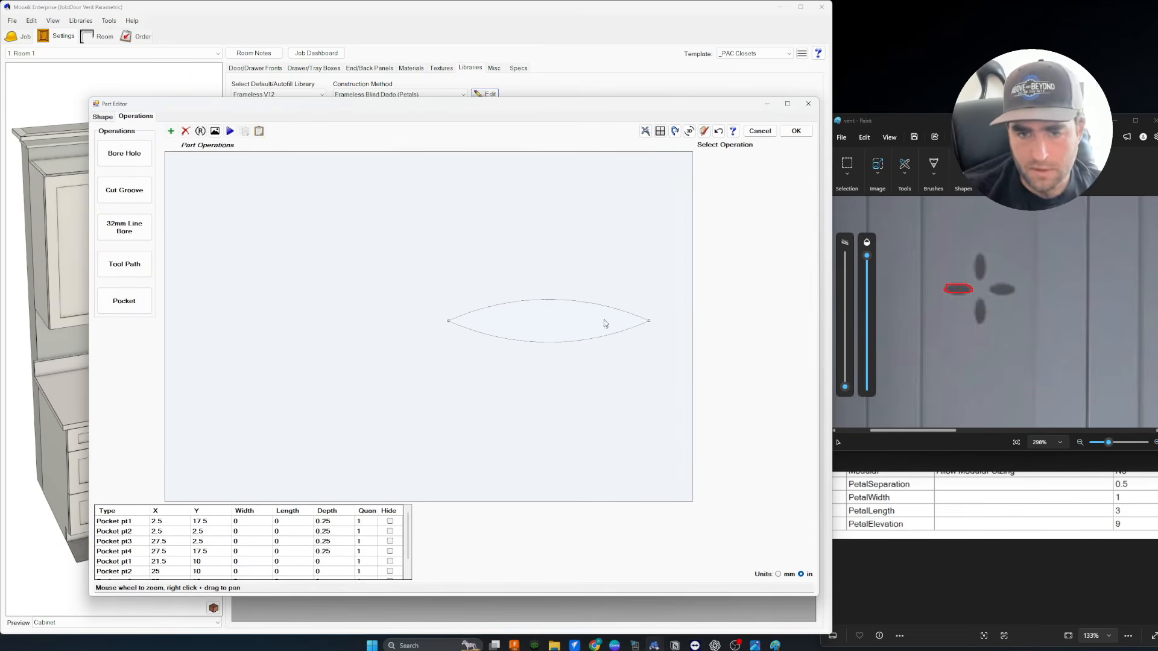
scroll(577, 378, down, 3)
scroll(520, 373, down, 2)
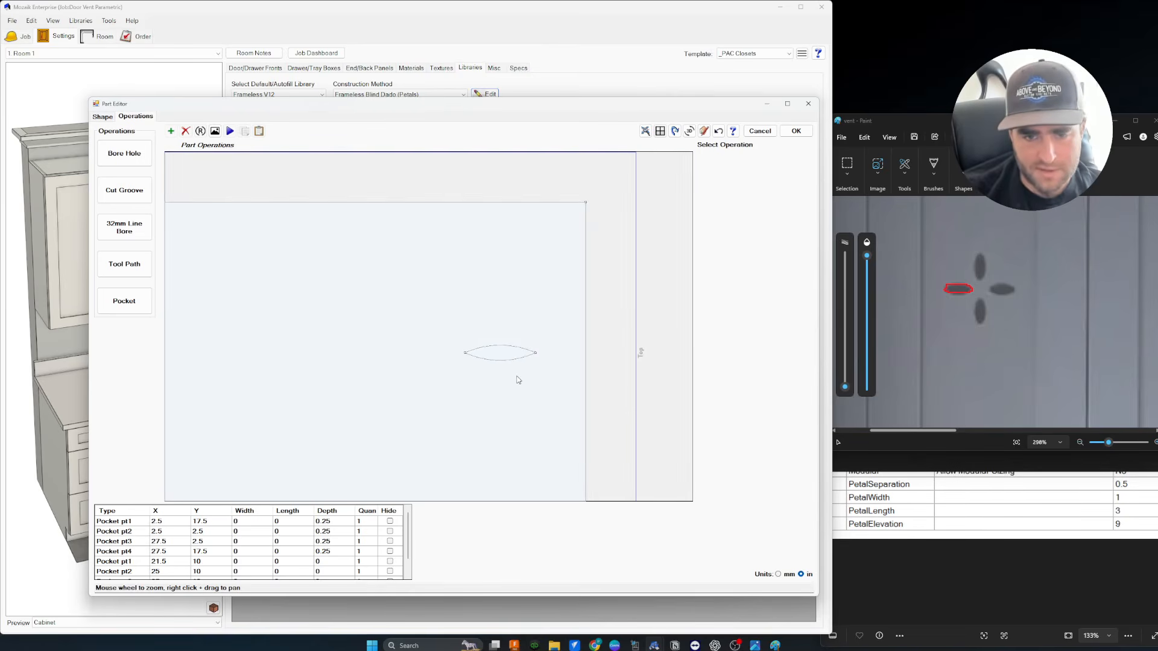
scroll(509, 365, up, 1)
scroll(142, 567, down, 1)
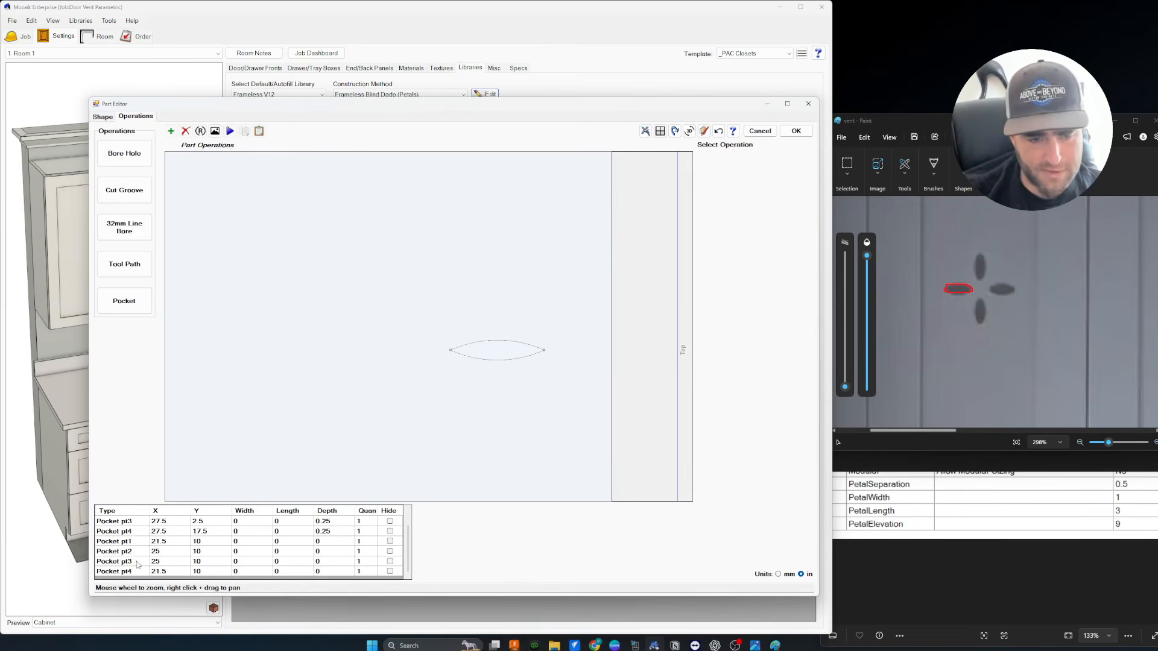
click(138, 542)
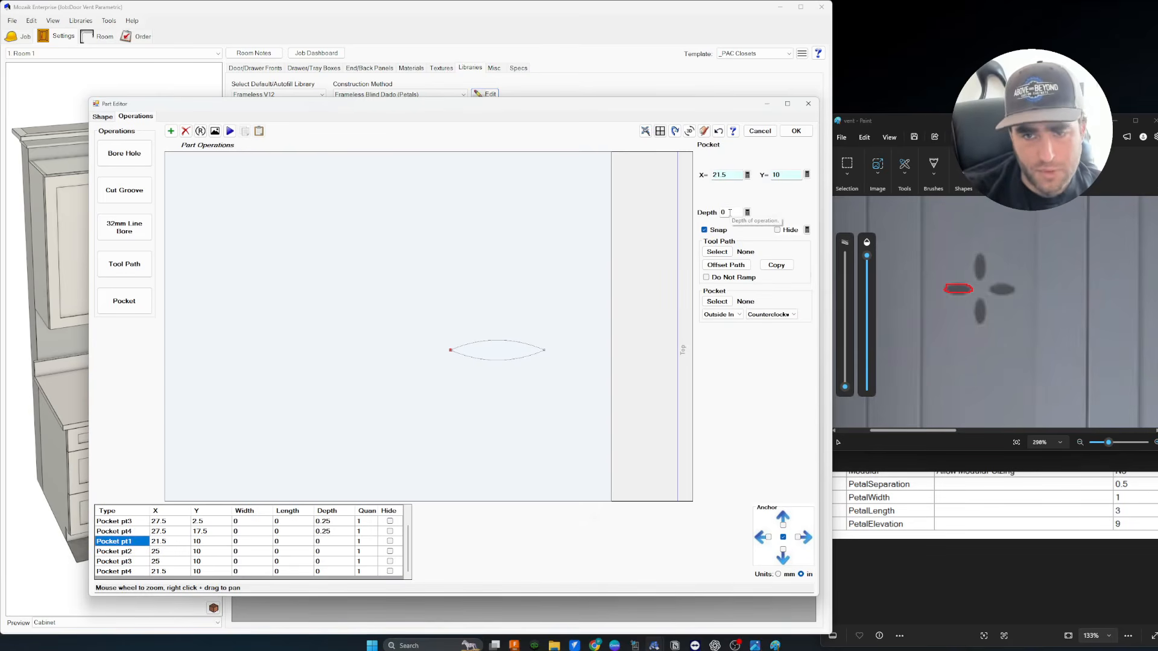
Try to drive the petal pocket's depth with the formula PartTH.
click(718, 251)
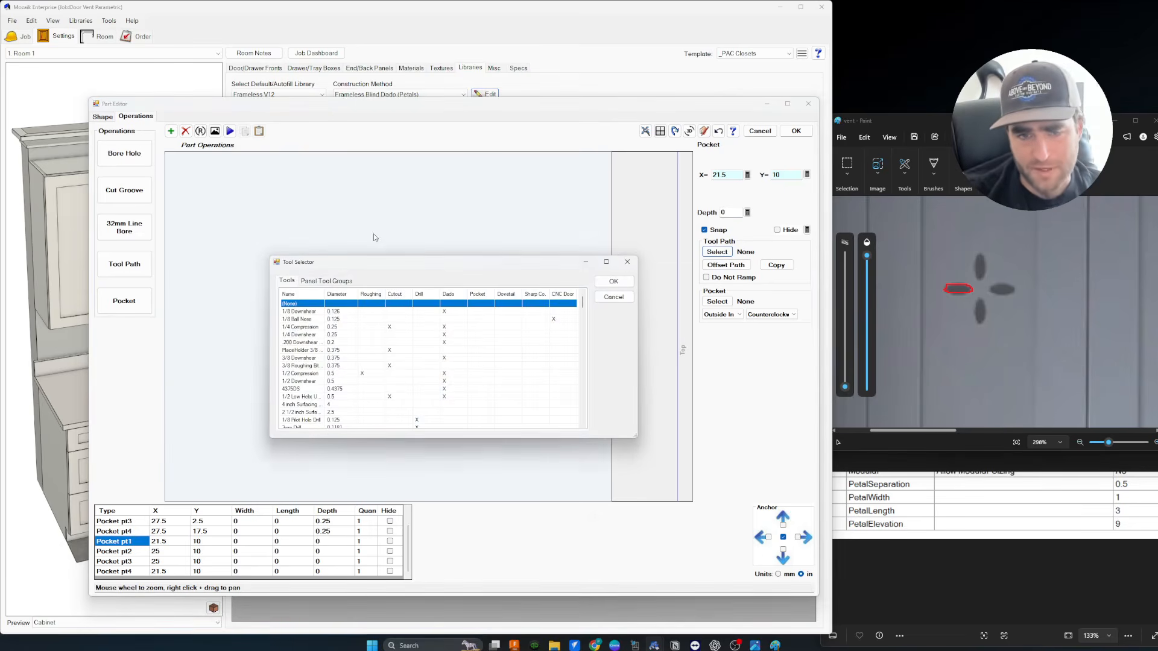
click(614, 296)
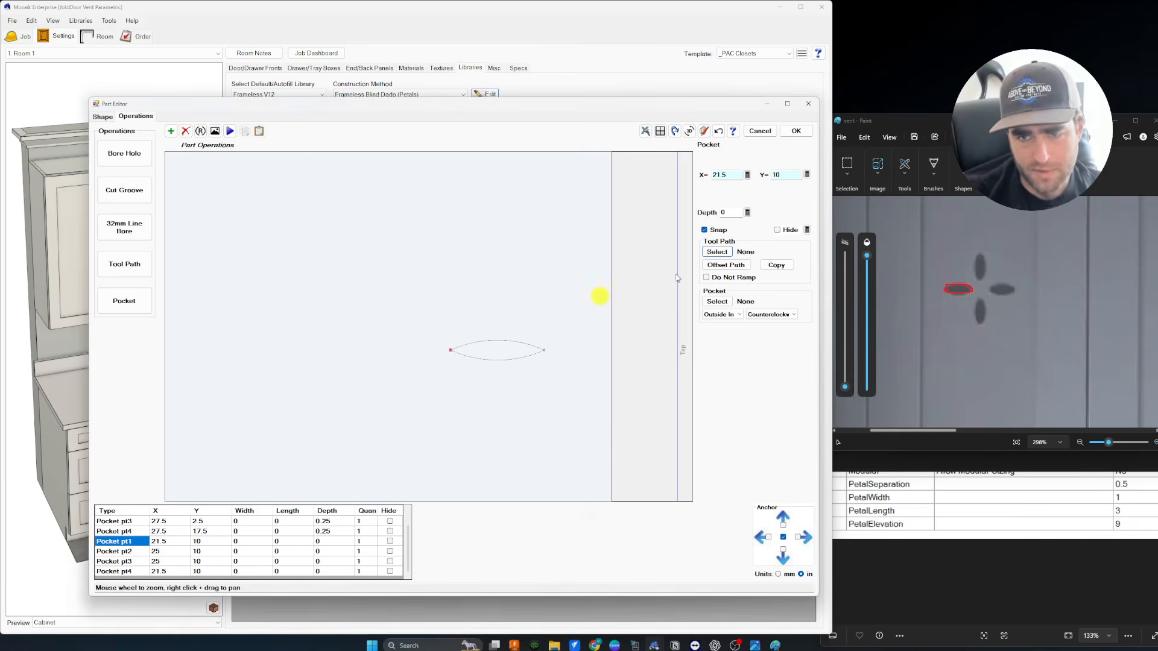
click(748, 212)
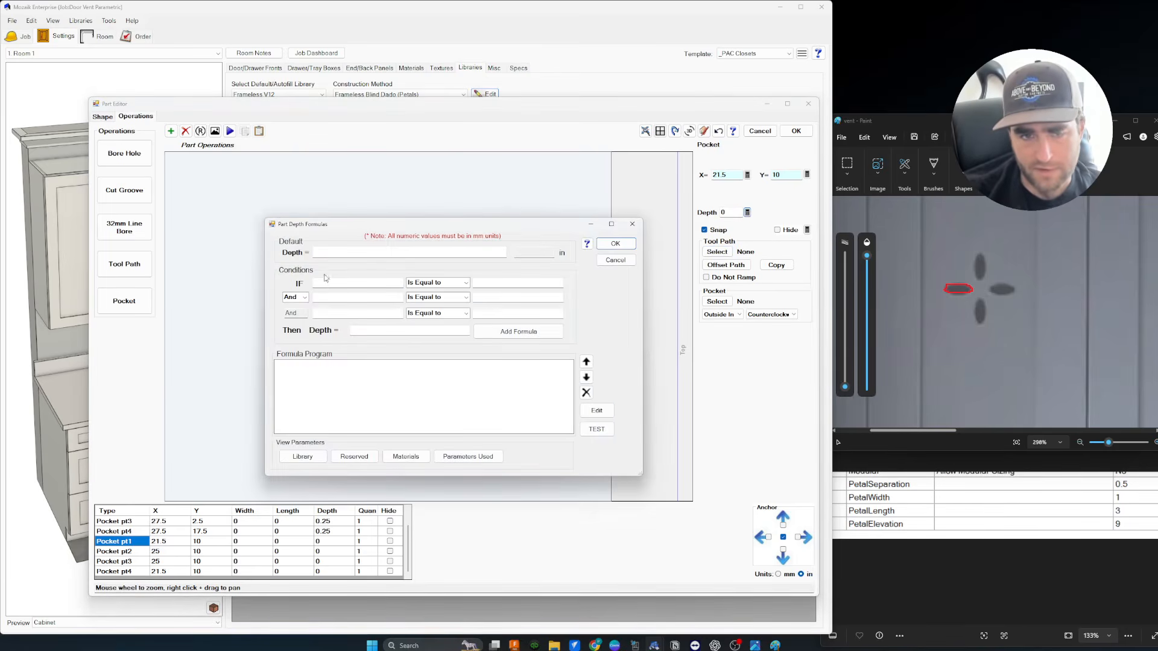
click(350, 253)
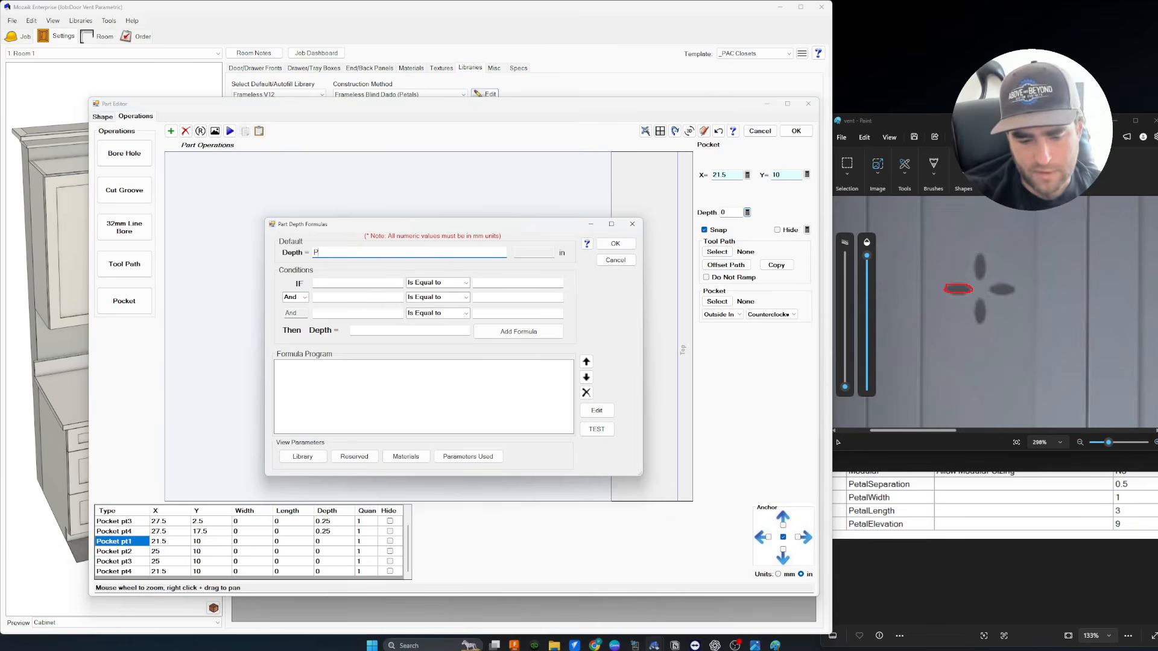
text(PartTH)
key(Tab)
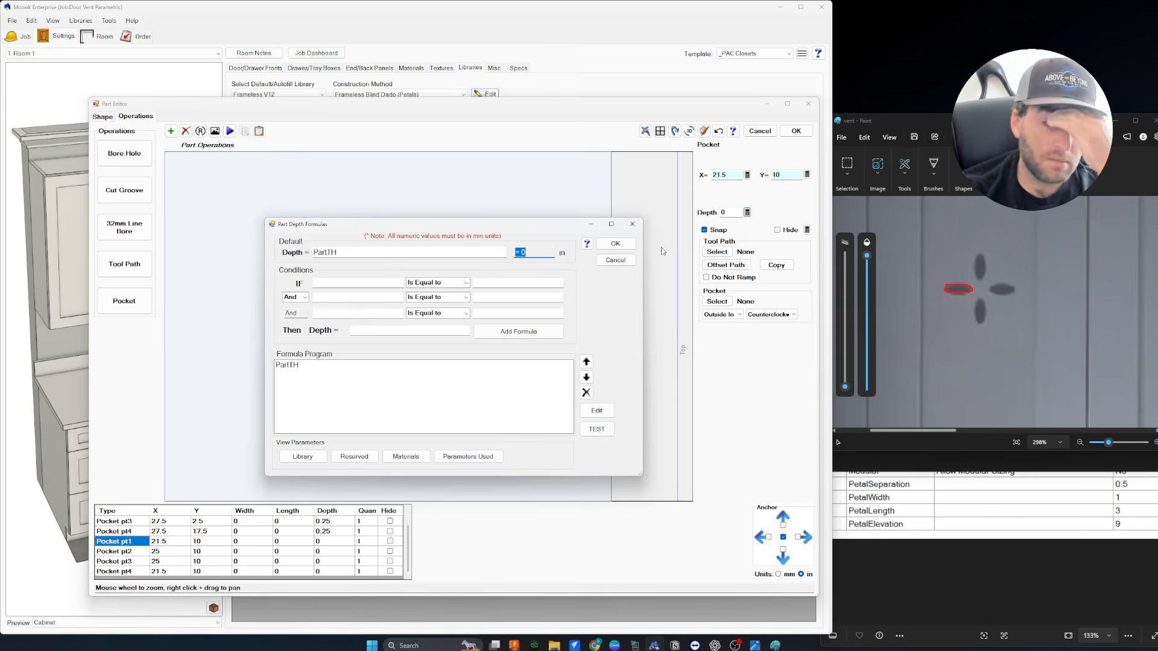
click(615, 243)
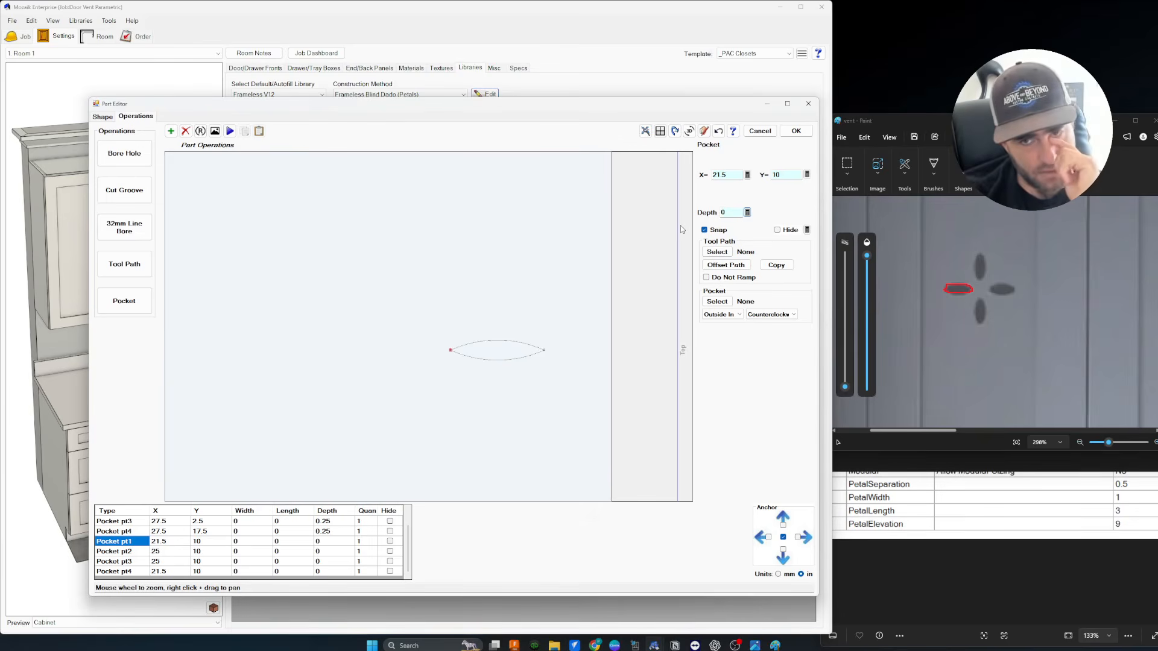
Set the petal pocket's depth formula to Door.th.
click(747, 212)
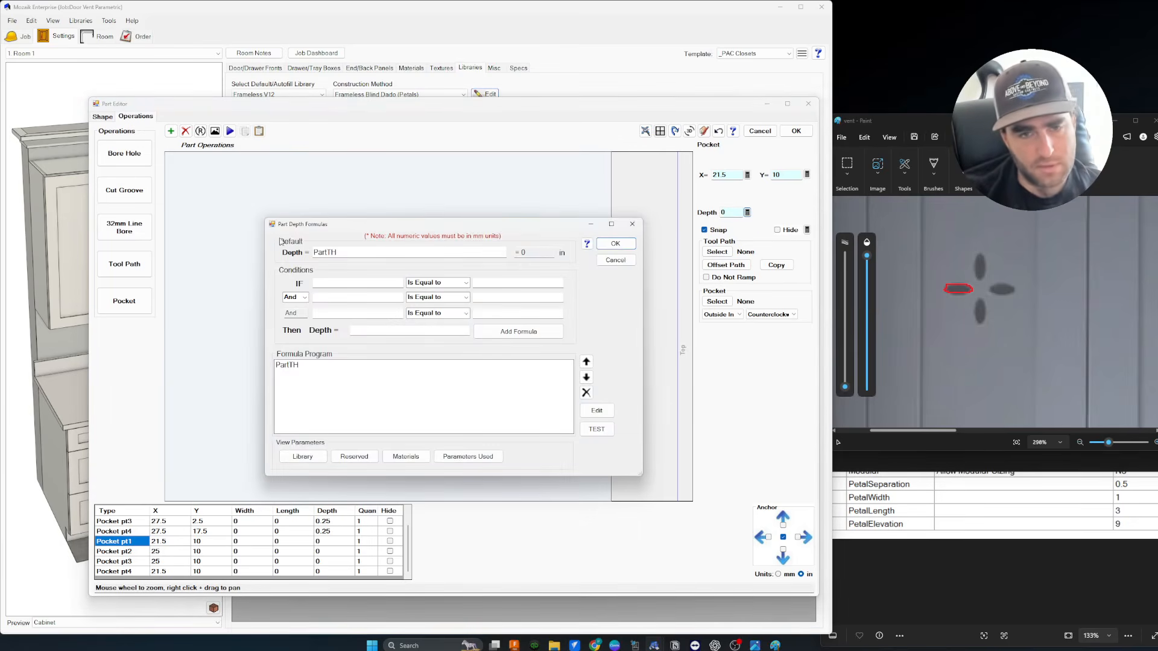
drag(369, 254, 276, 249)
text(Do)
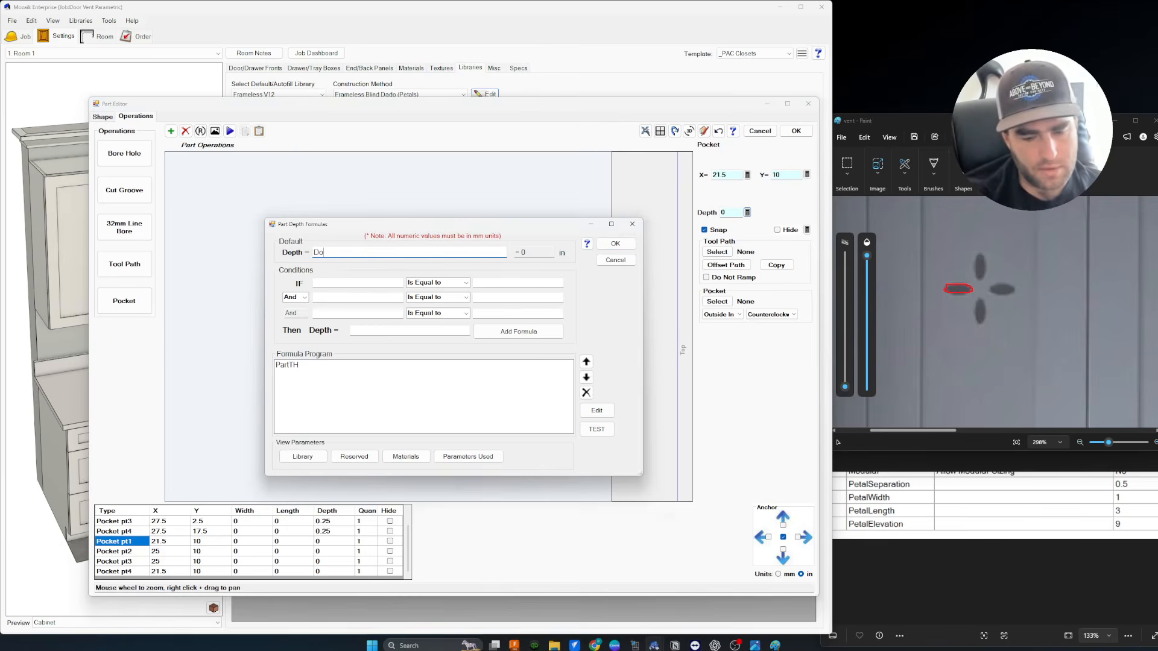
text(or.th)
key(Tab)
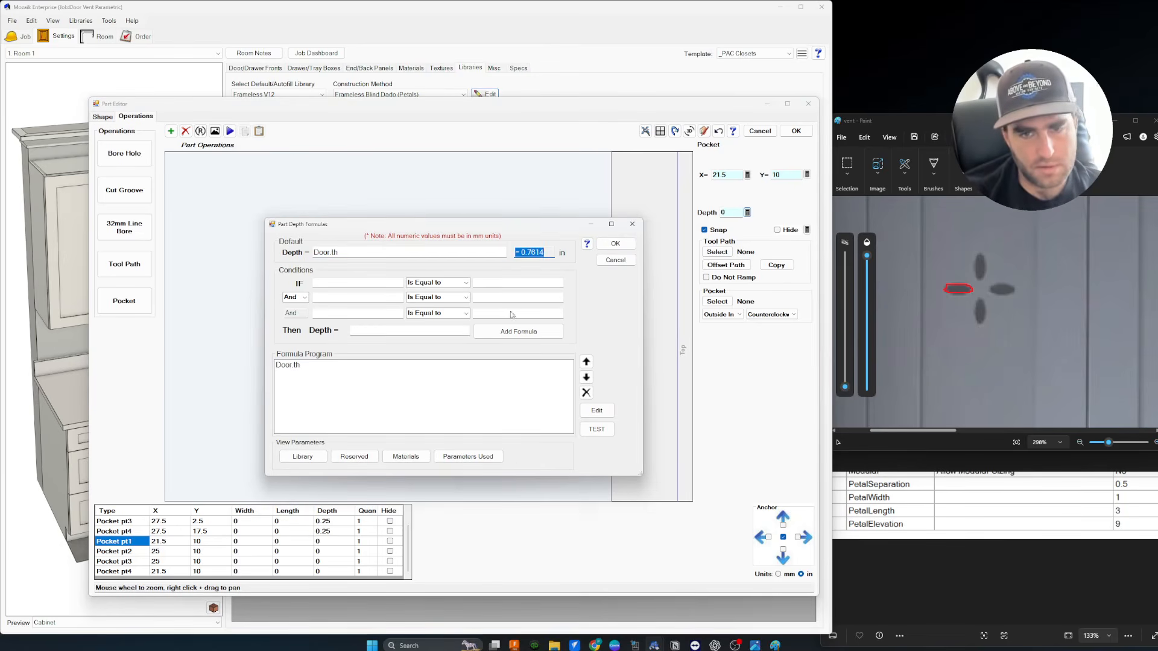
click(541, 252)
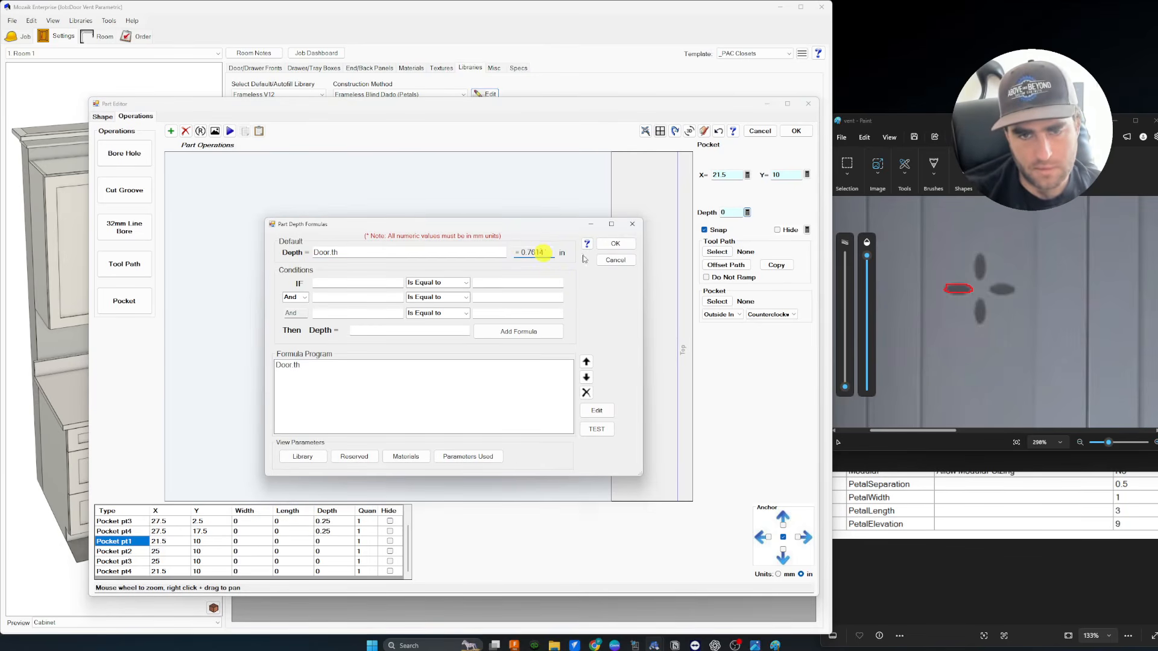
click(616, 243)
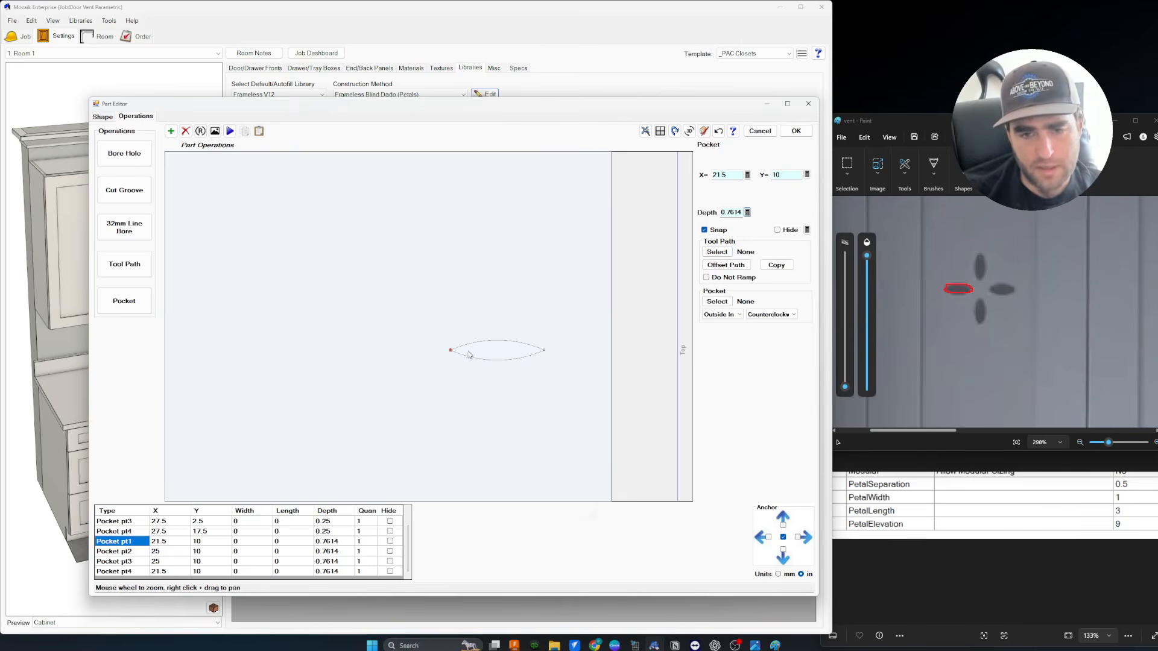
Assign the 1/8 Downshear tool to the petal pocket's tool path.
click(722, 253)
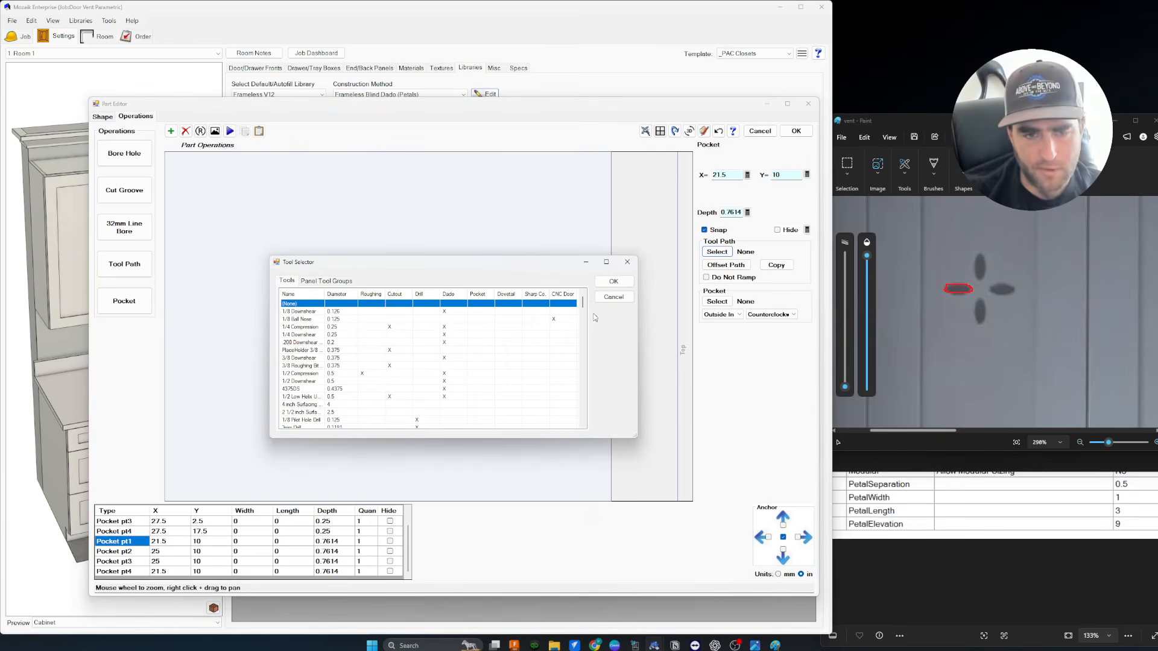
click(313, 312)
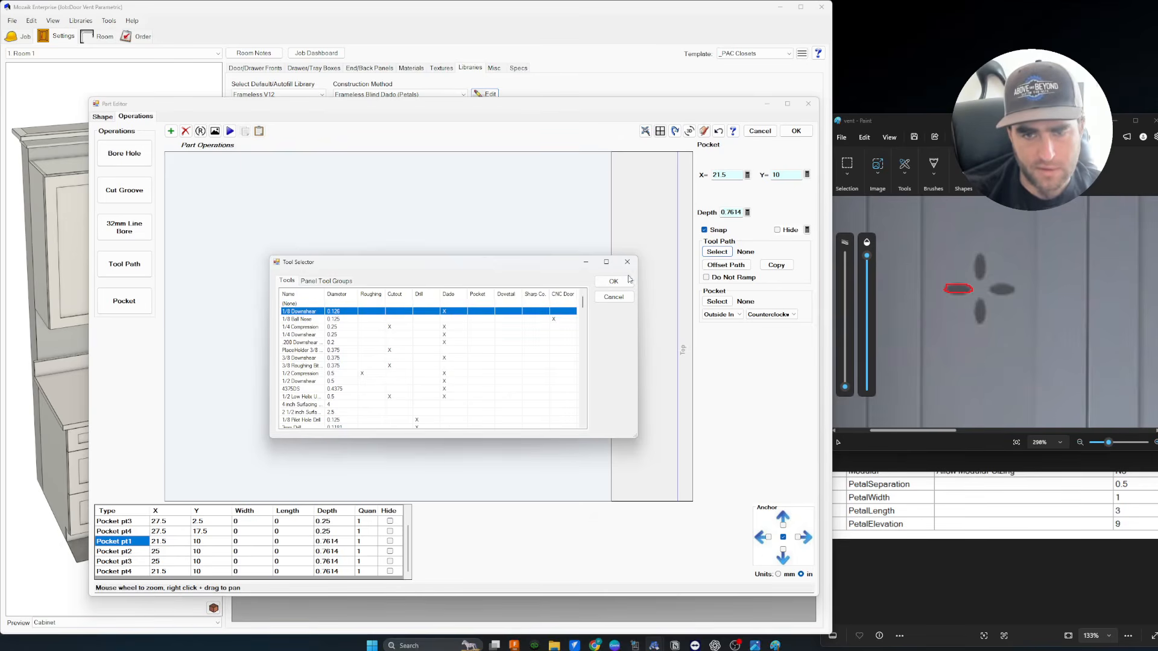
click(614, 281)
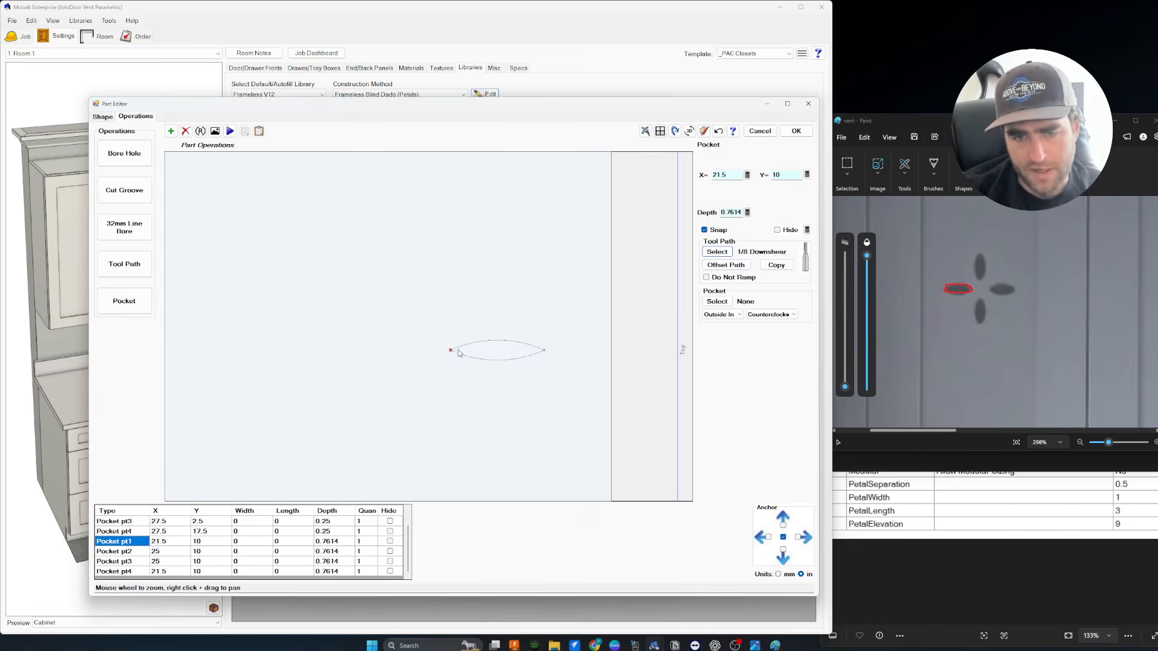
click(716, 251)
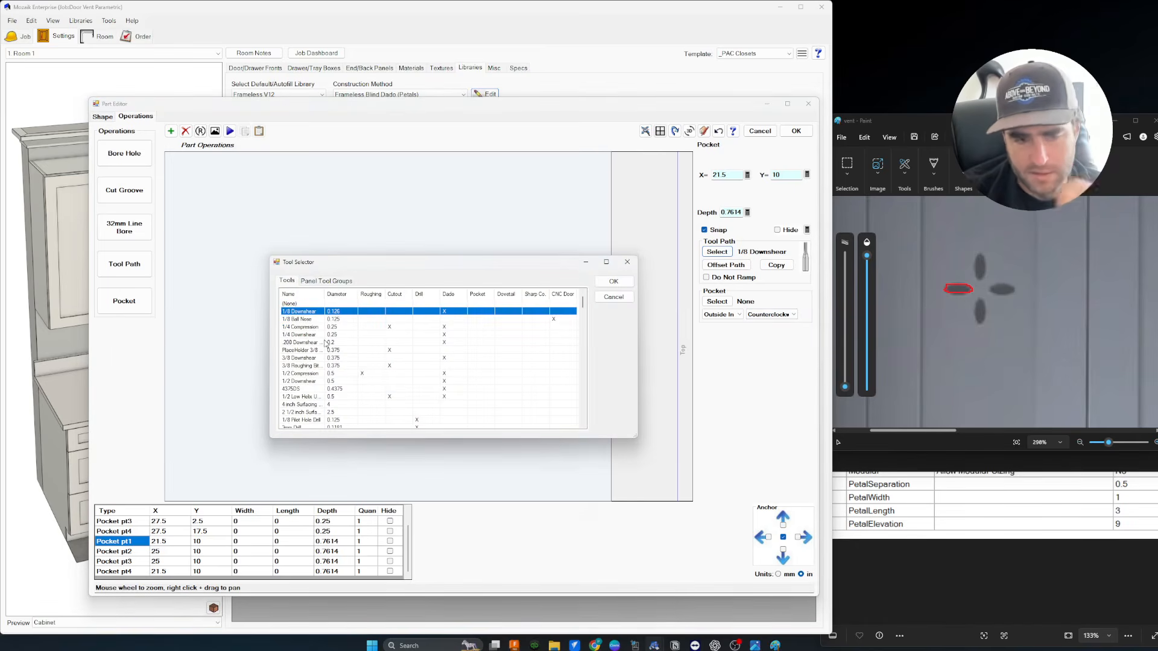
click(610, 281)
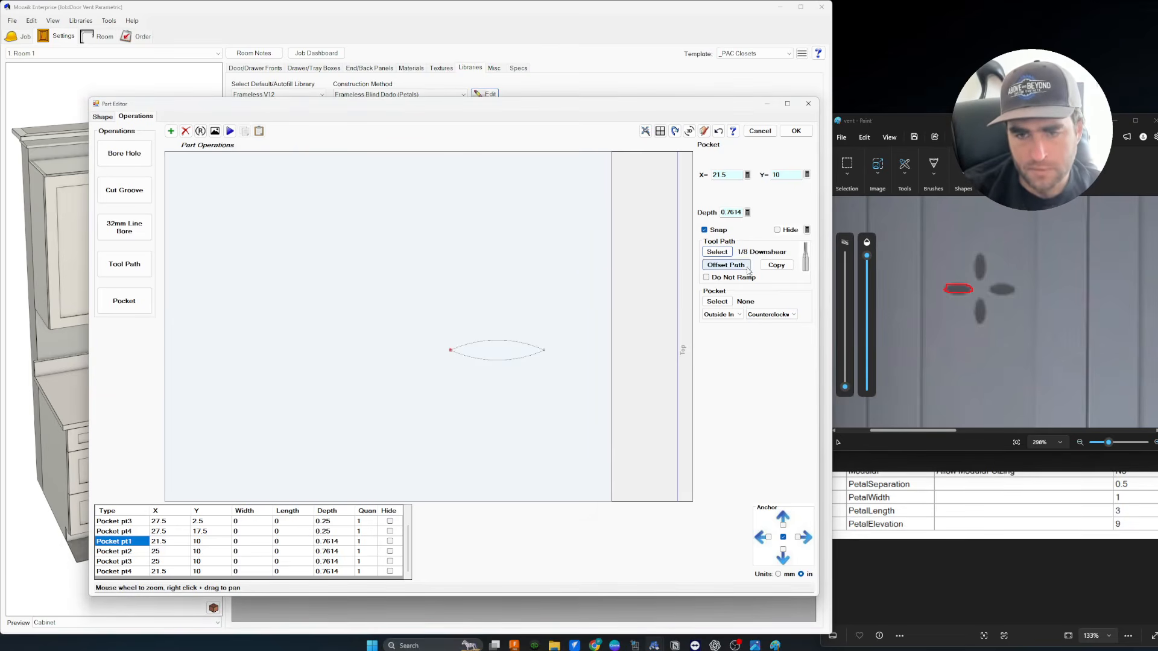
Assign the Use Pocket Tool option as the petal pocket's clearing tool.
click(724, 303)
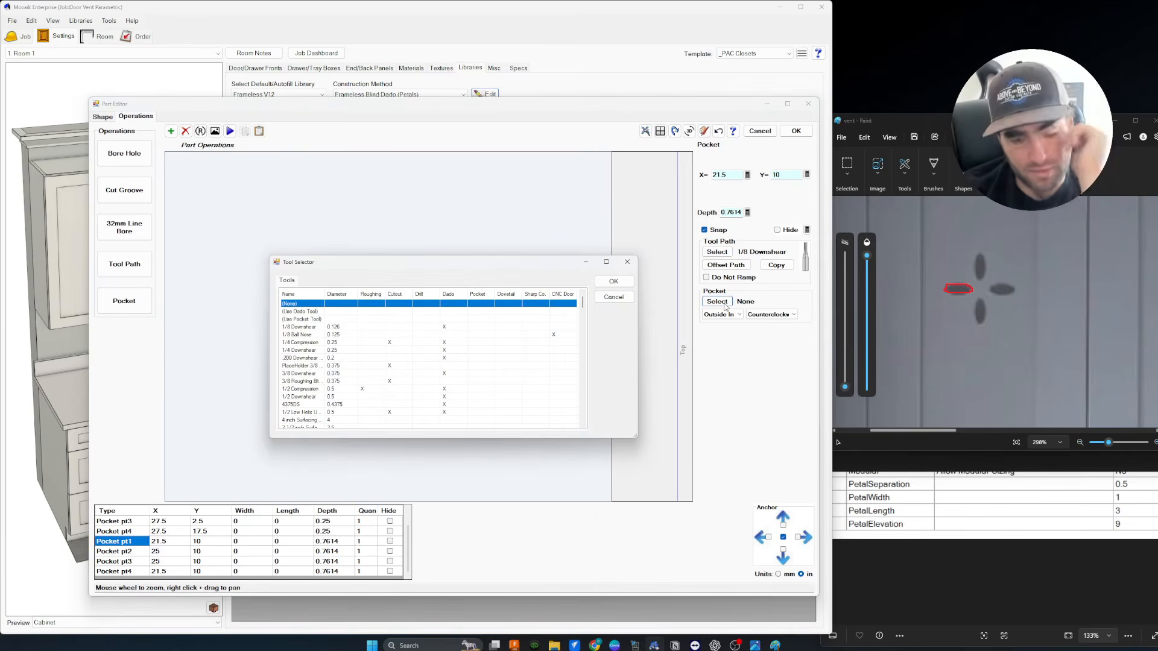
click(304, 319)
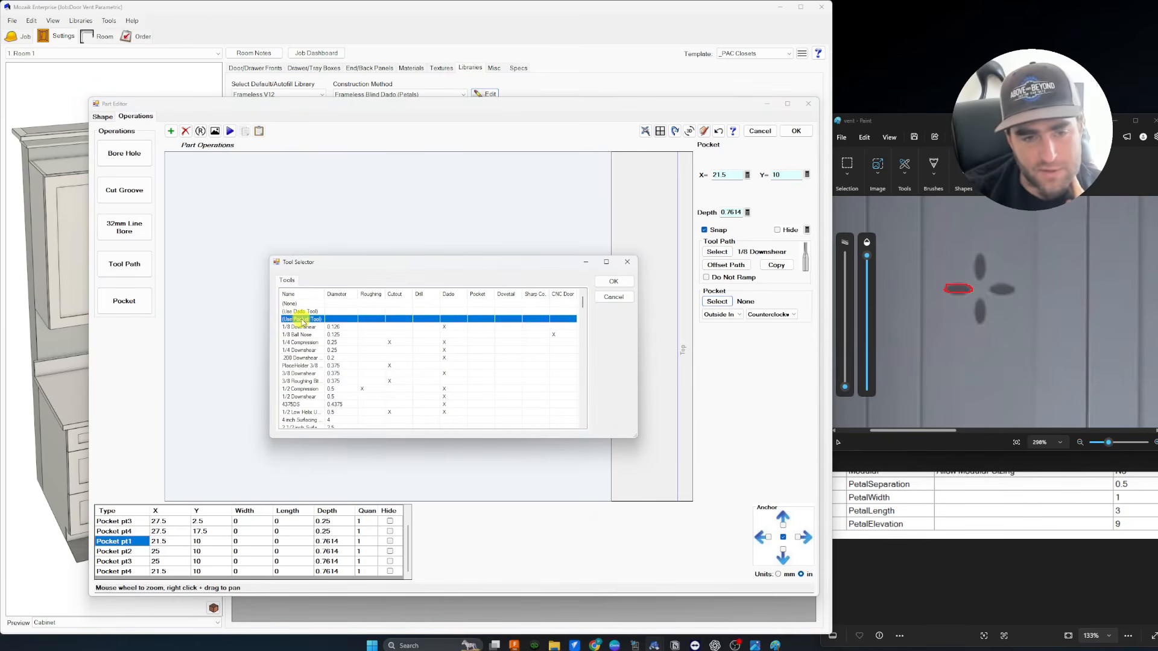
click(613, 283)
Set the petal pocket's machining to Inside Out and Clockwise, and save the door edits.
click(729, 316)
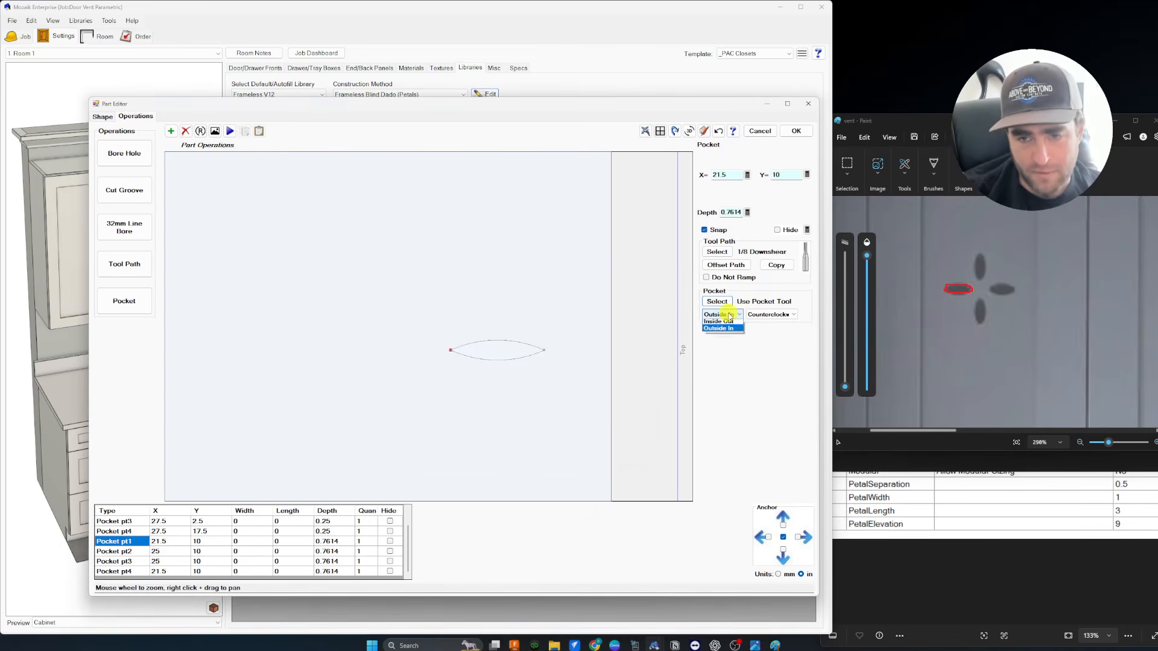
click(732, 324)
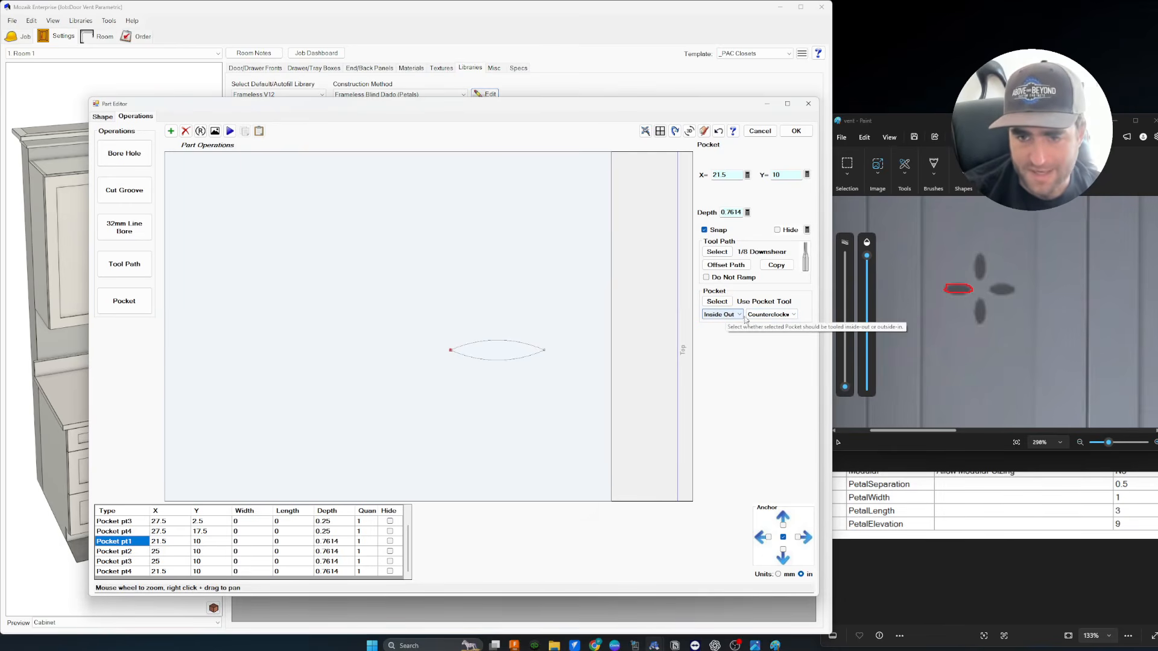
click(771, 314)
click(769, 322)
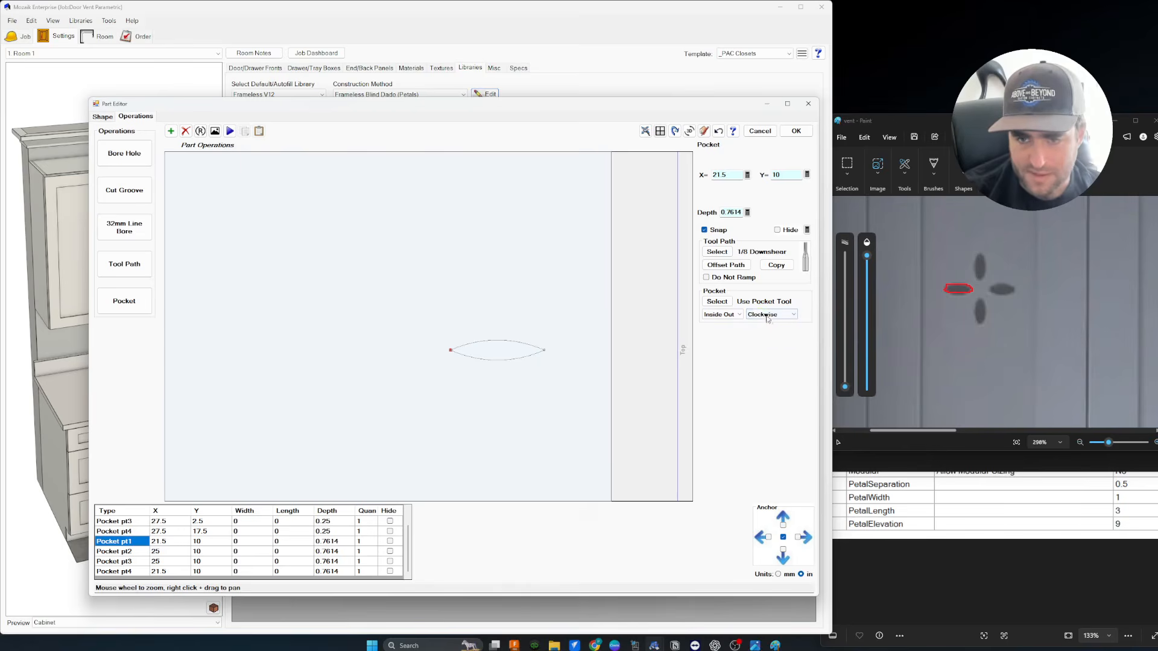
click(797, 131)
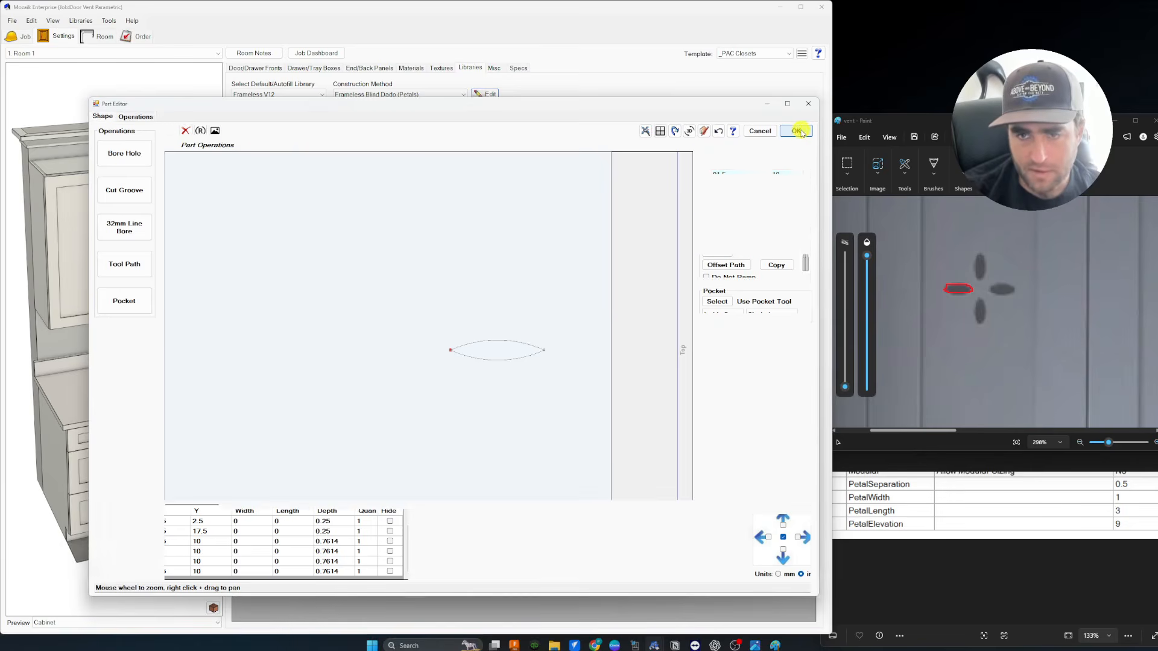
click(626, 182)
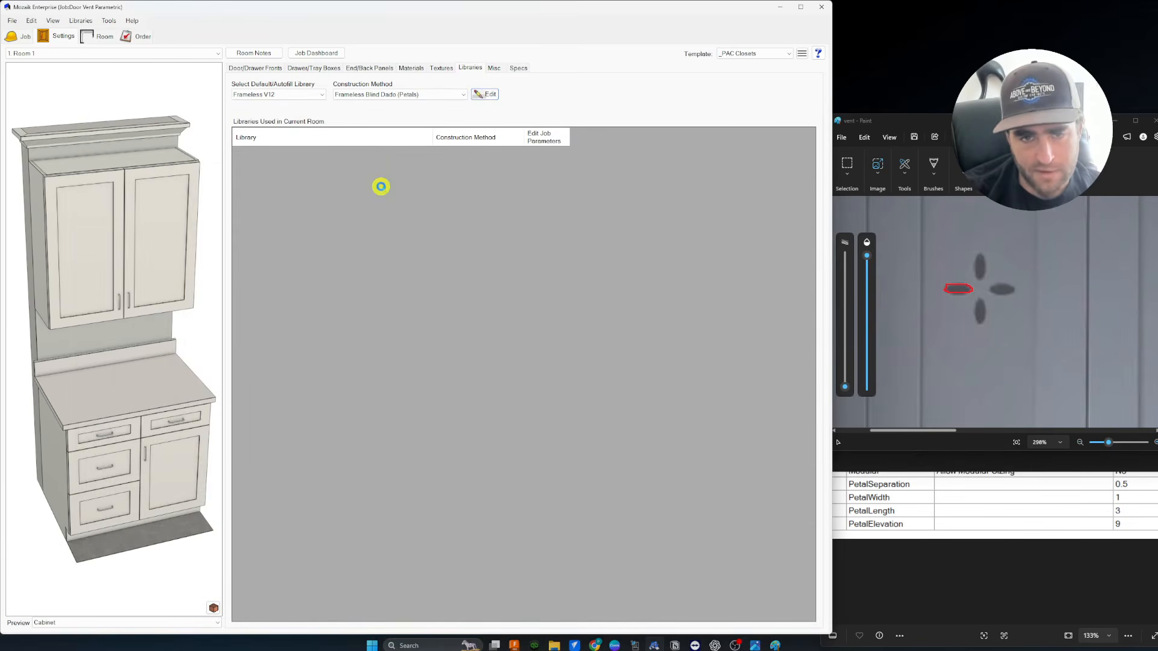
click(81, 21)
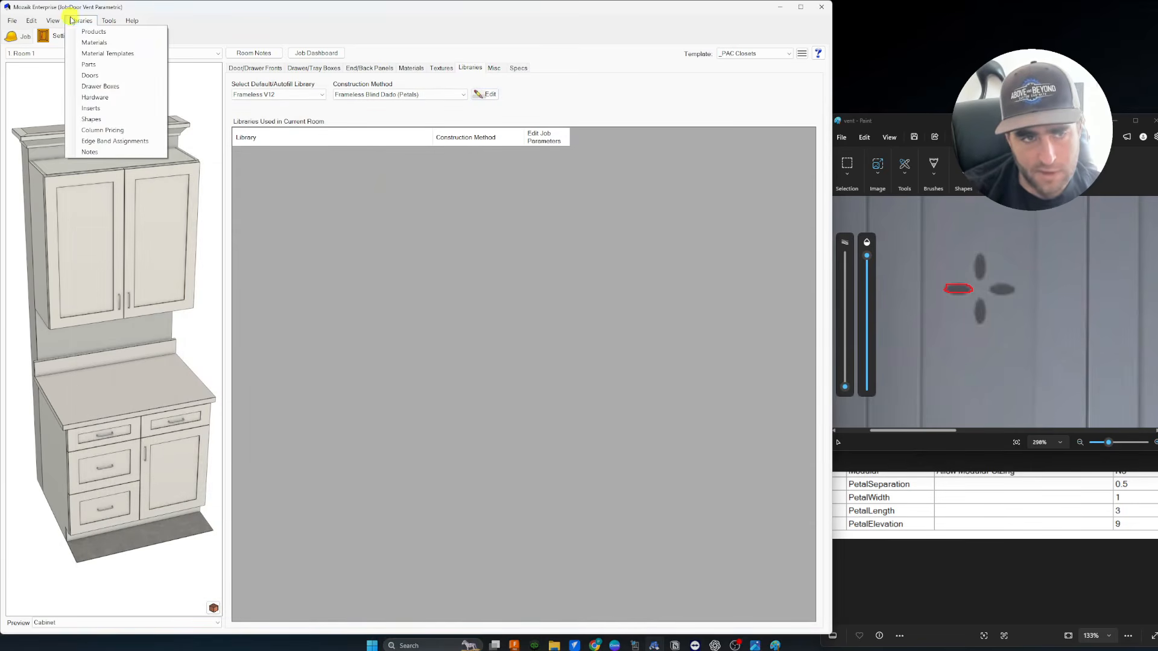
click(103, 77)
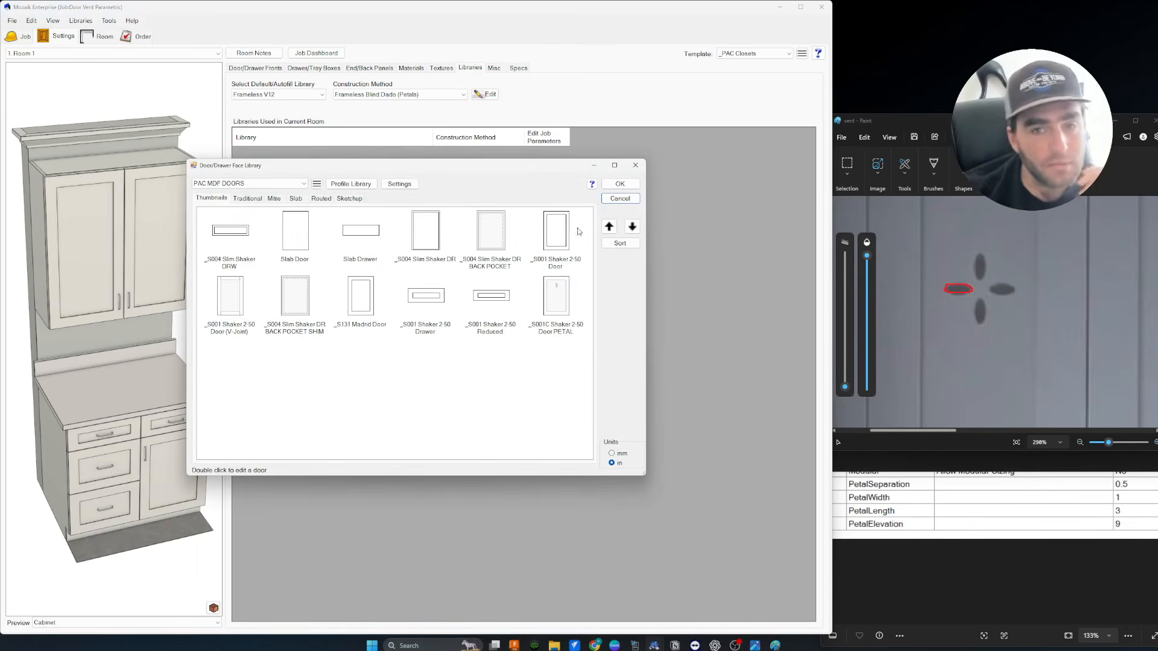
click(620, 198)
click(80, 20)
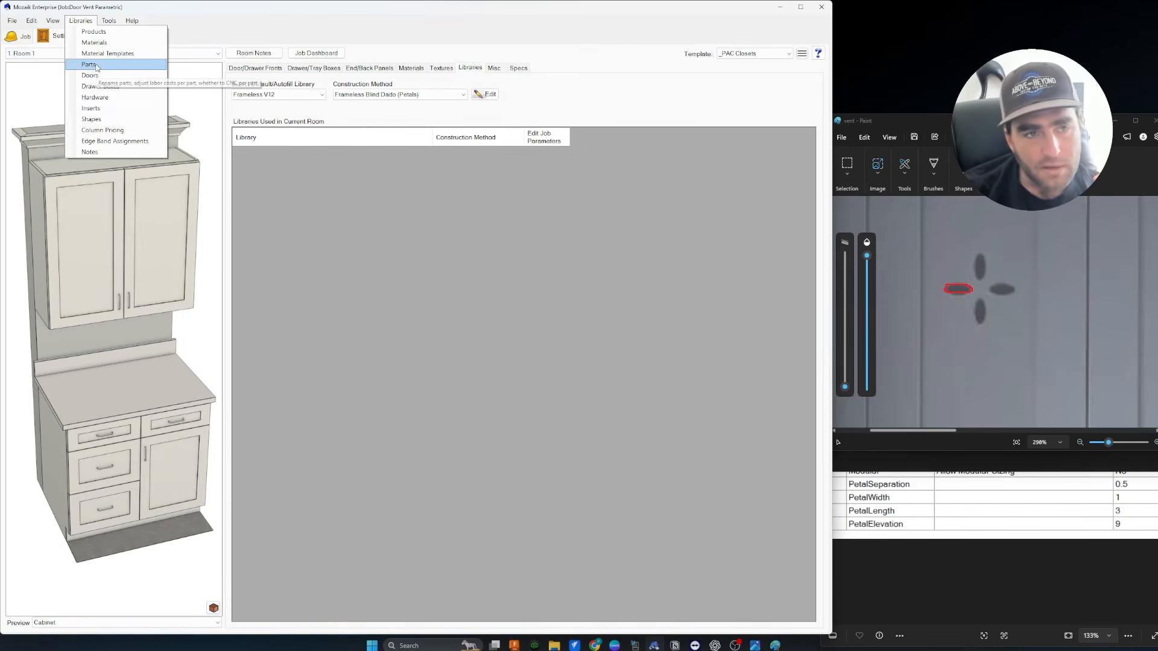
click(80, 90)
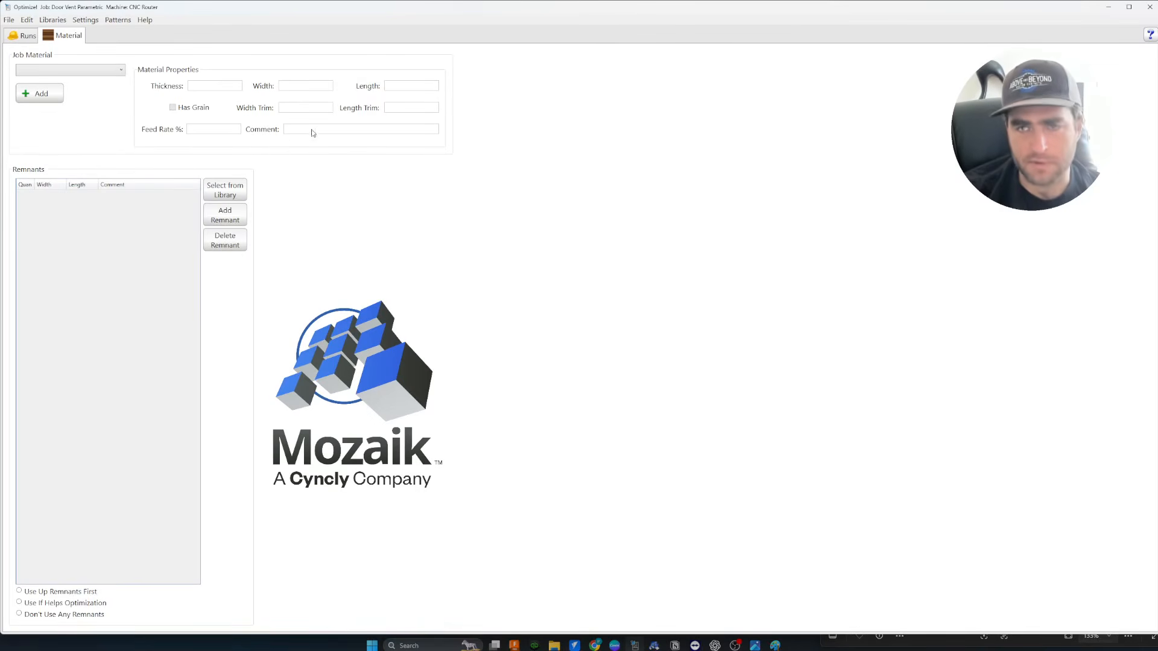
Switch to the Mozaik Optimizer and open the PAC Toolset in the CNC tooling library.
drag(505, 16, 505, 92)
double_click(506, 92)
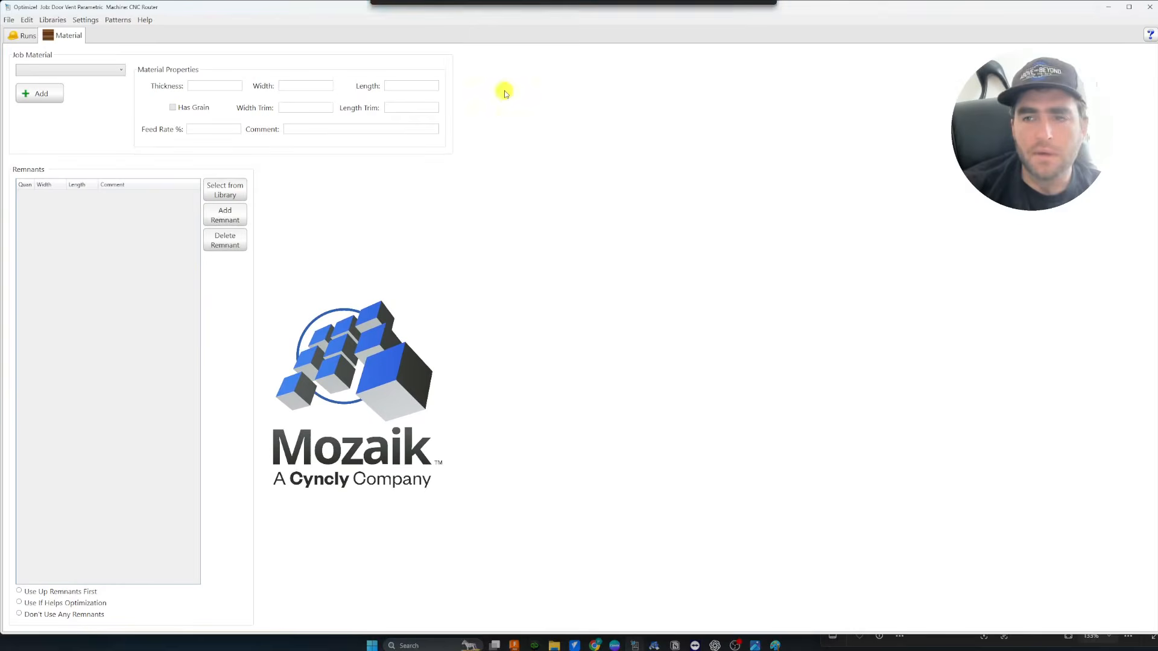
click(64, 23)
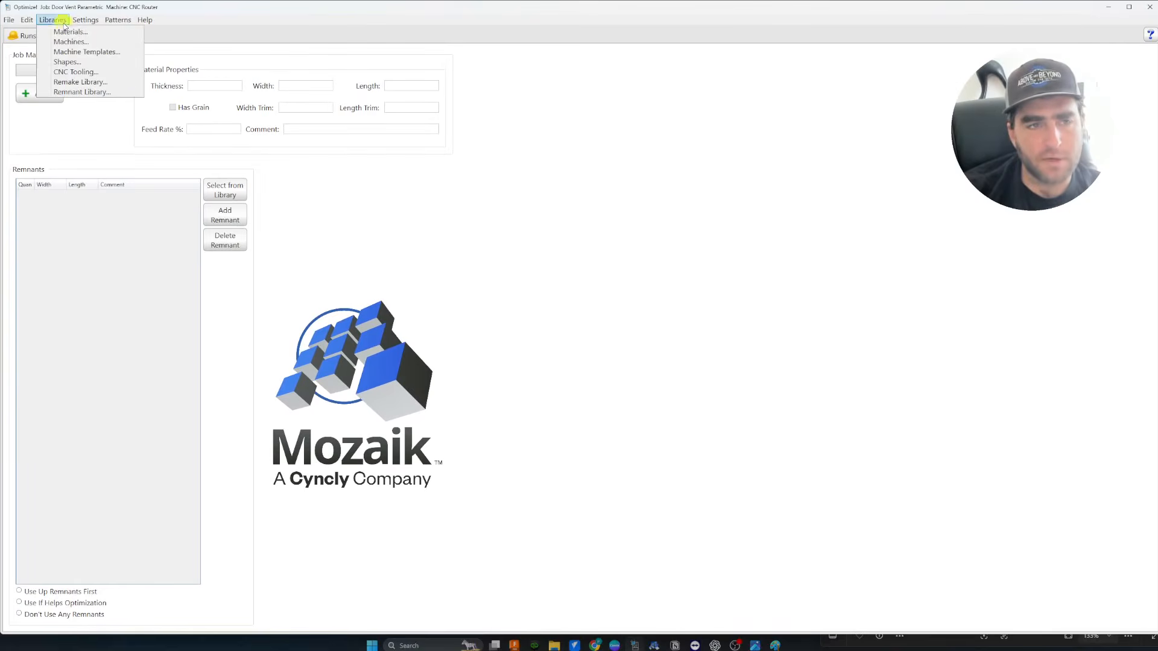
click(91, 73)
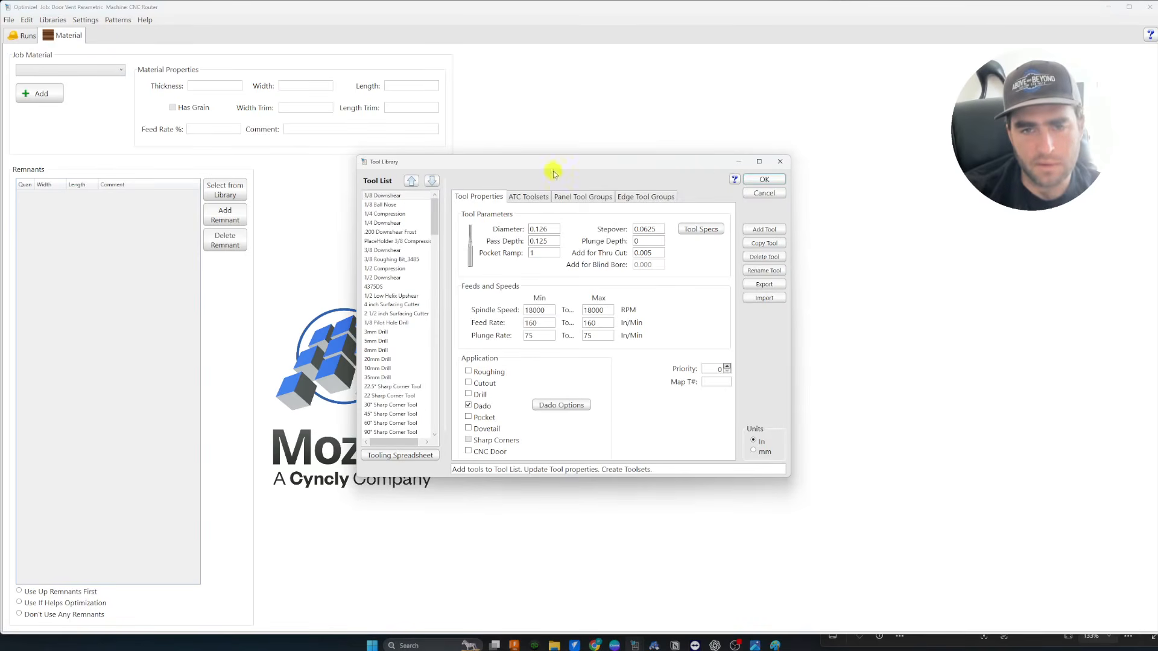
click(529, 197)
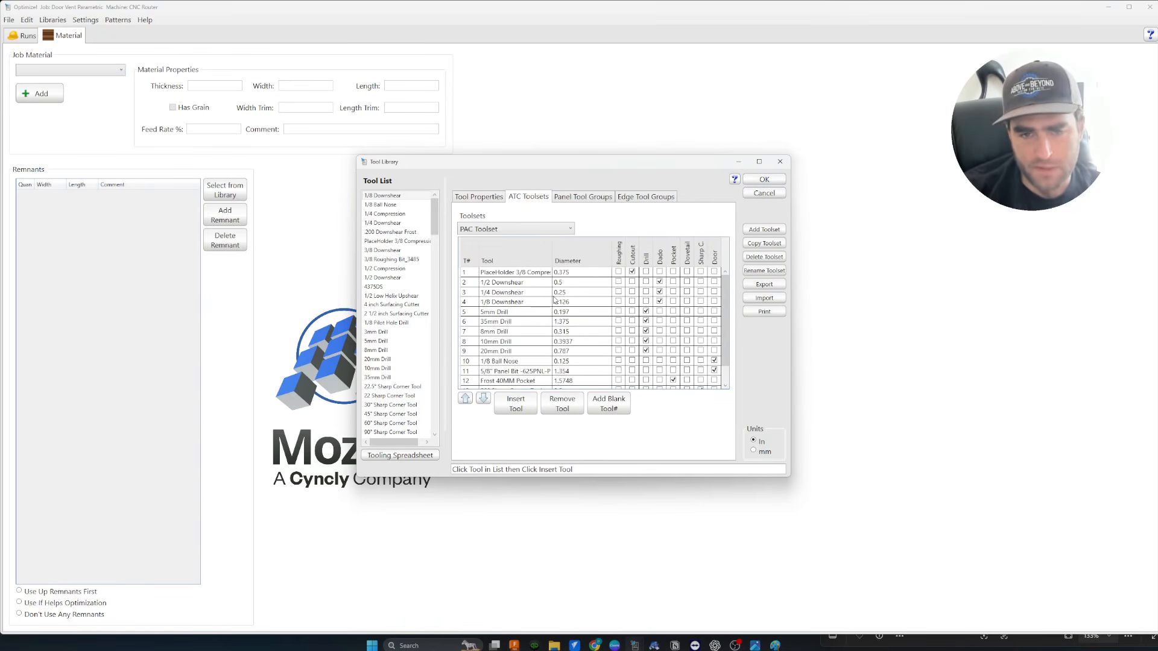
scroll(553, 317, down, 1)
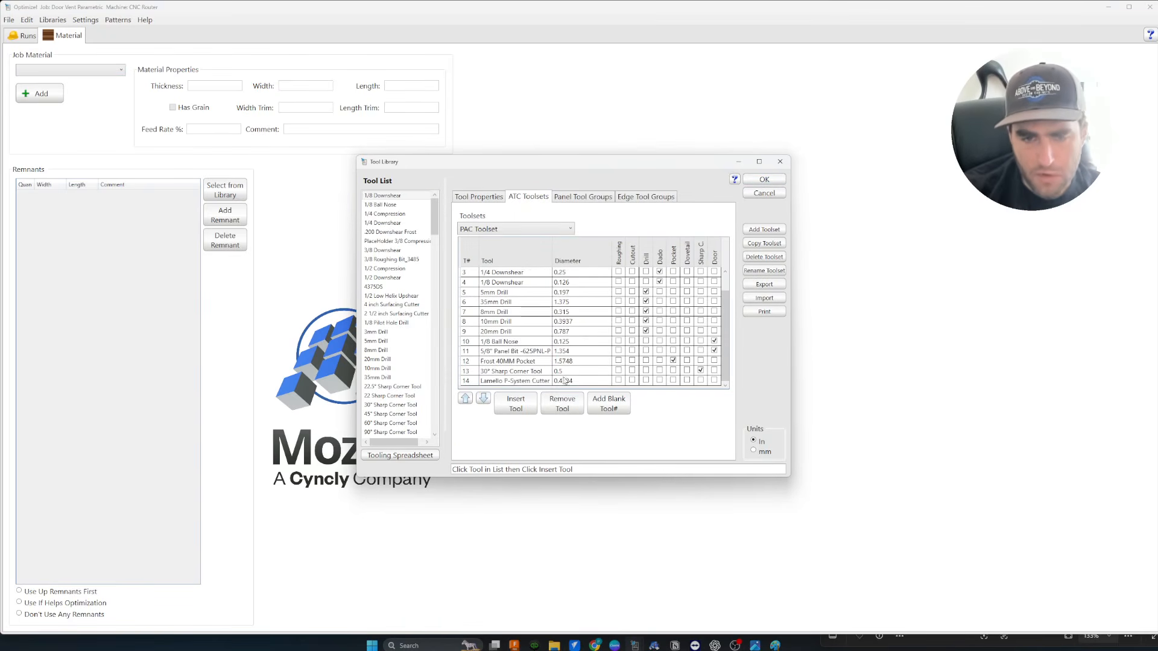
Open the pocketing options of the Frost 40MM Pocket tool from the PAC Toolset.
click(541, 361)
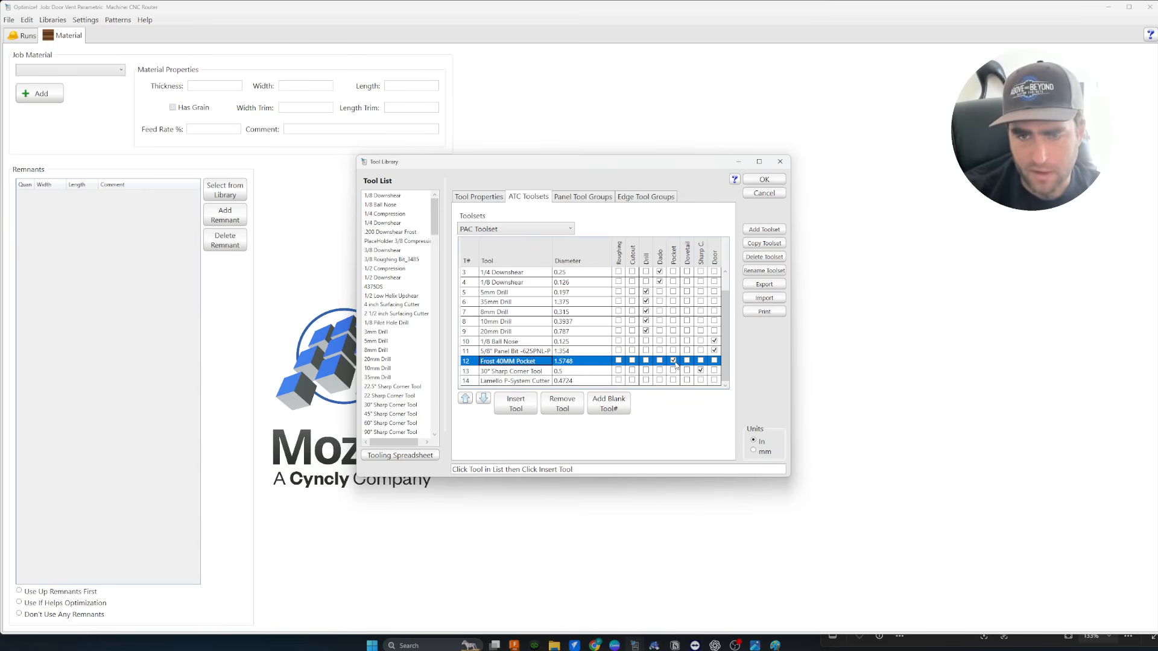
double_click(583, 362)
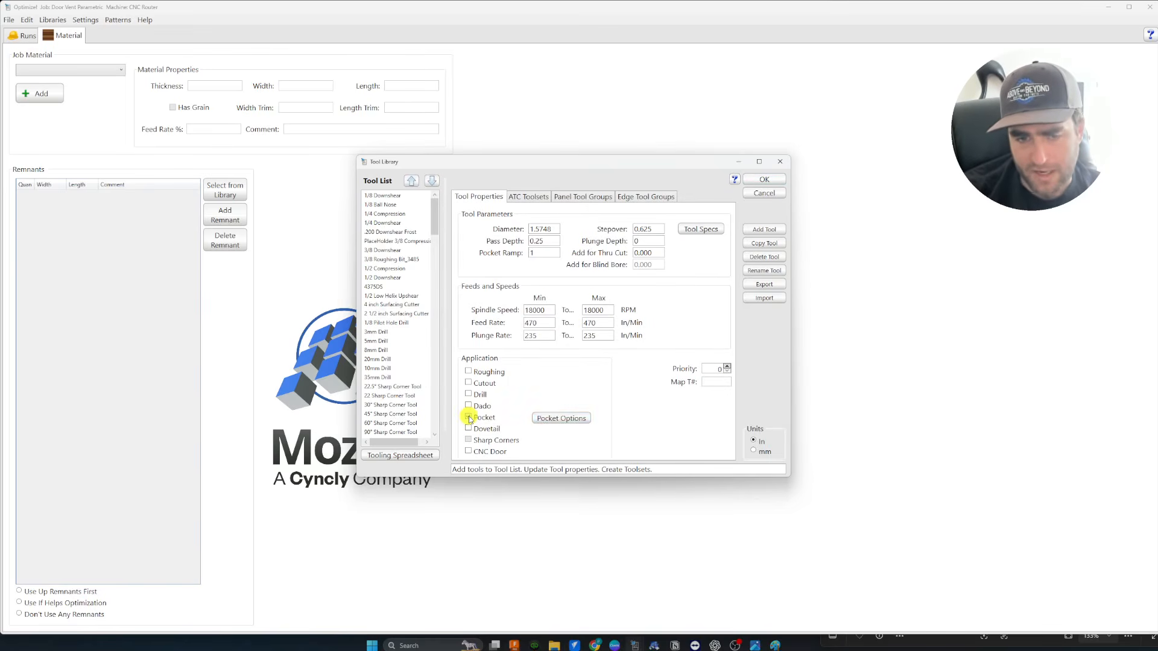
click(587, 421)
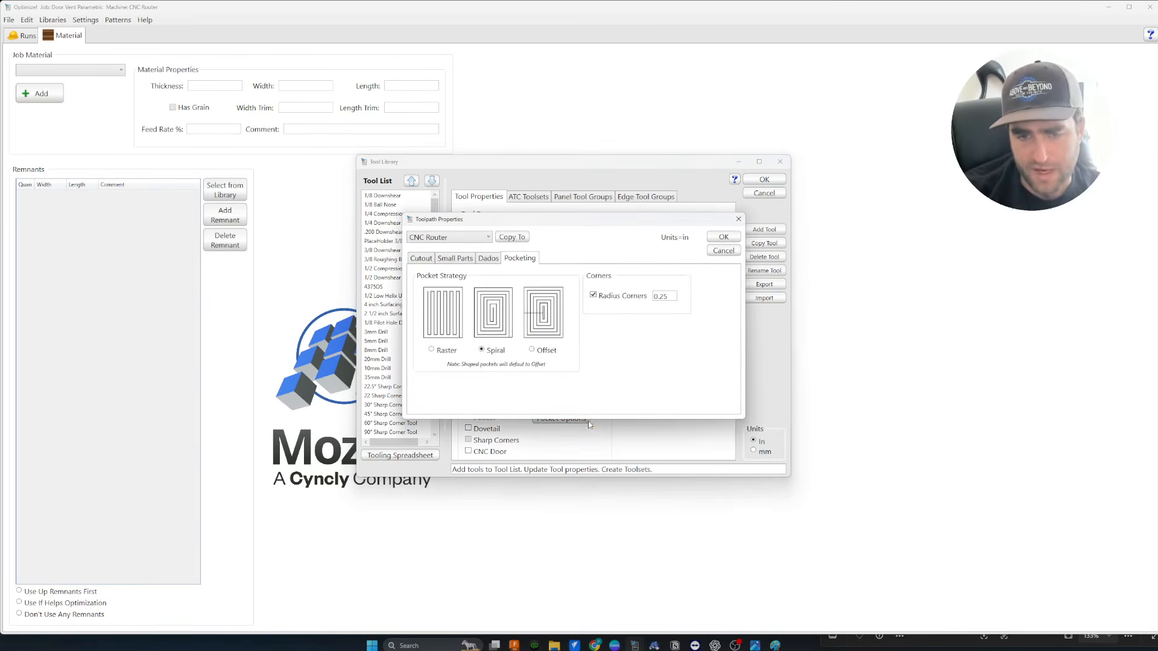
Try the Raster pocket strategy for the Frost 40MM Pocket tool, return it to Spiral and accept the toolpath properties.
click(432, 351)
click(573, 340)
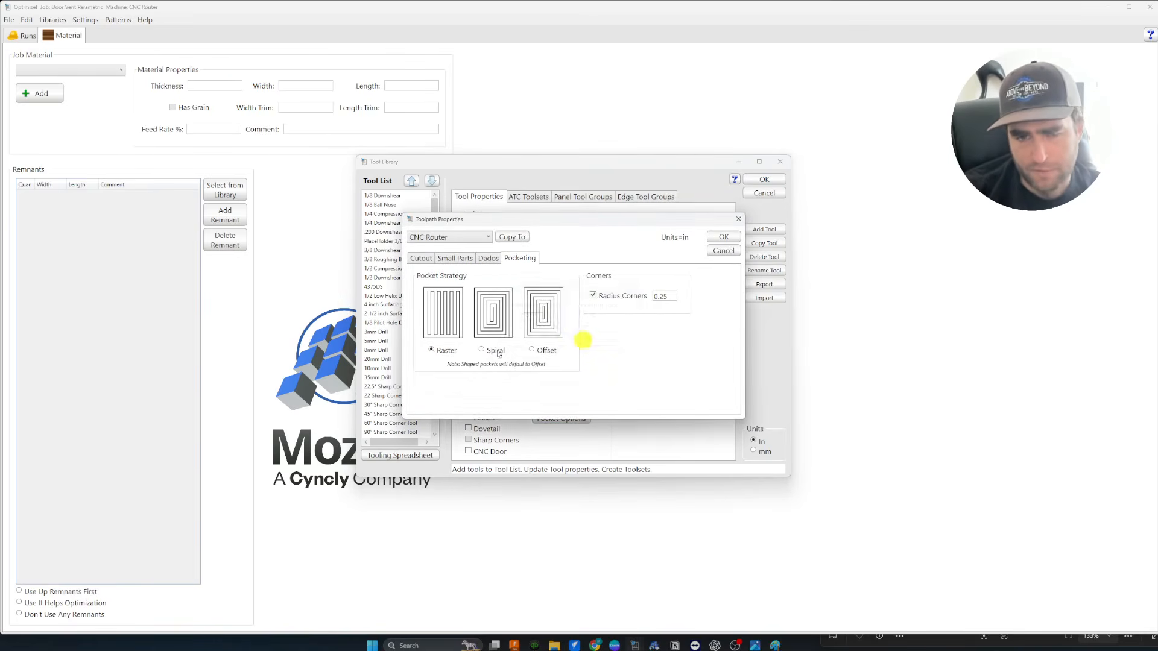
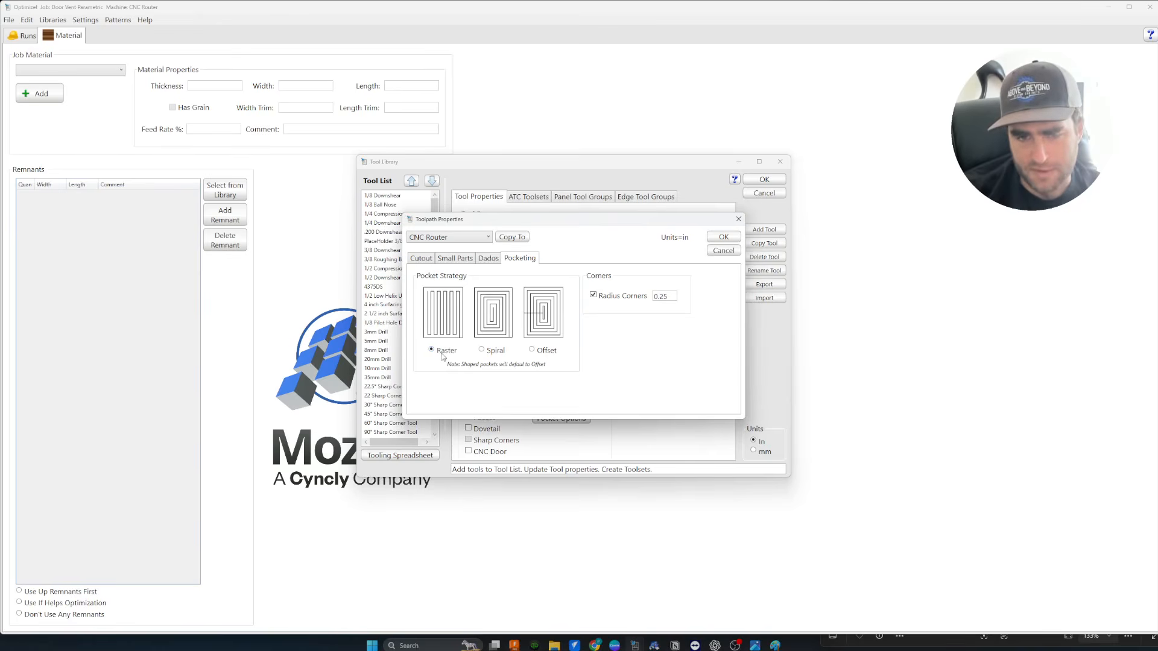
click(482, 351)
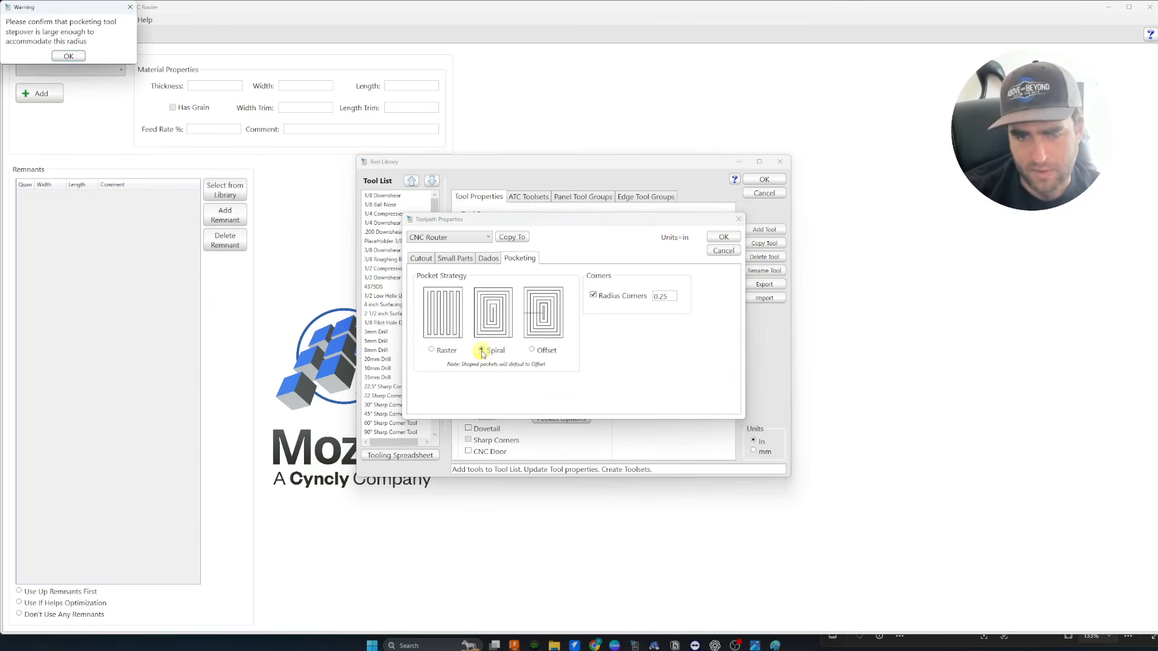
click(68, 56)
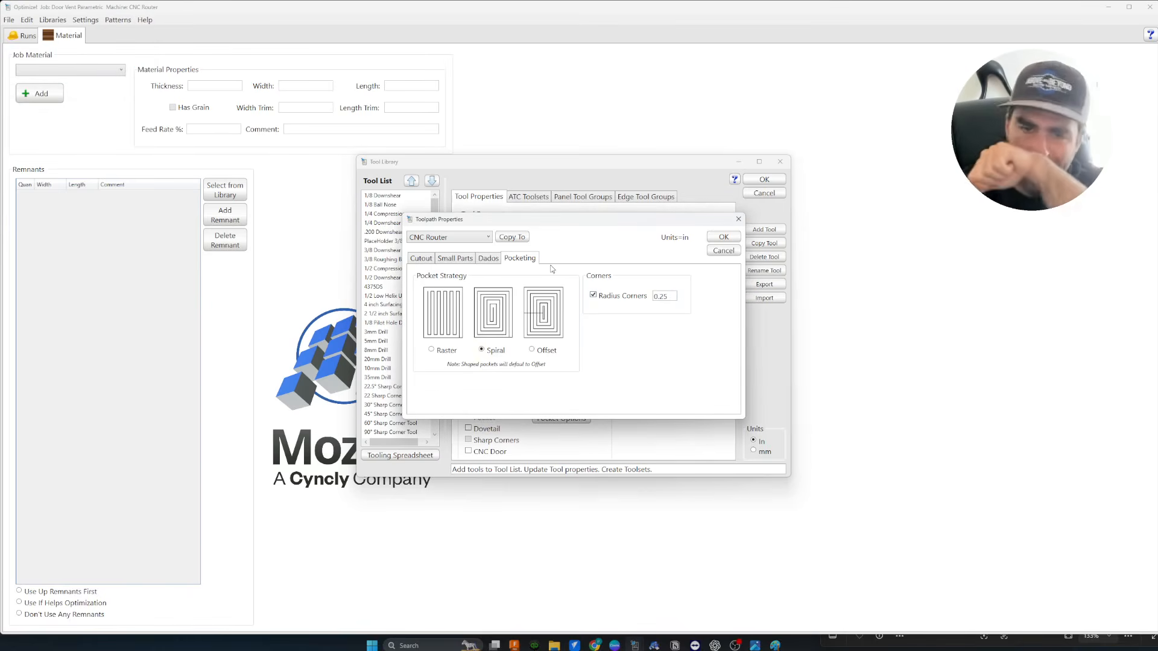
click(724, 237)
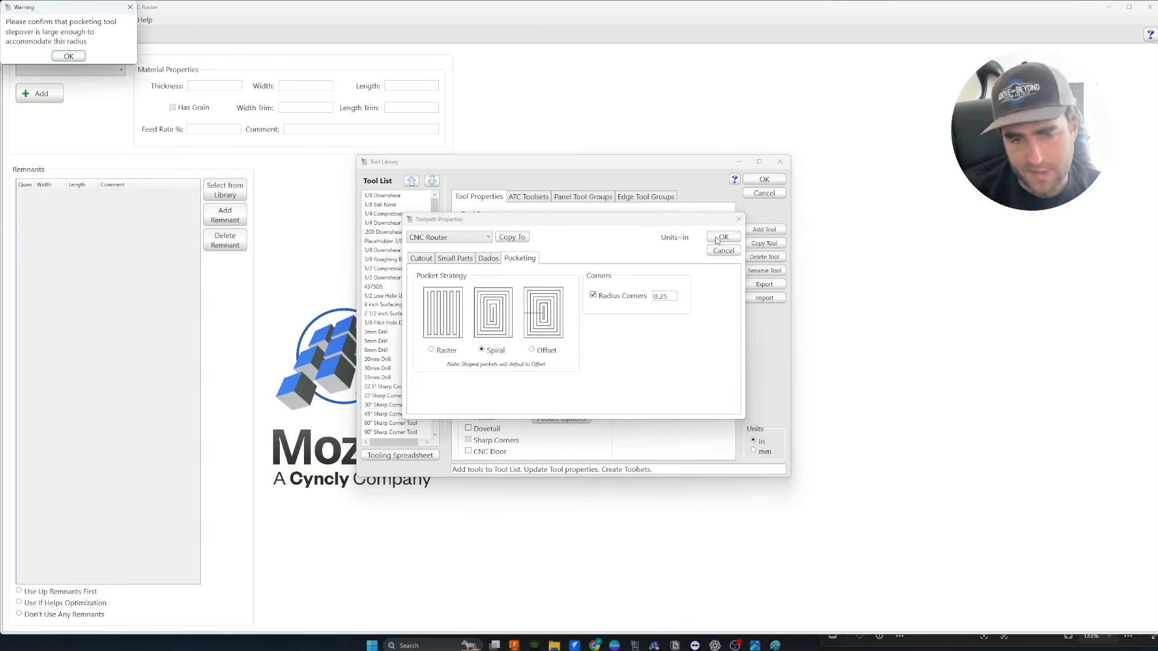
click(75, 57)
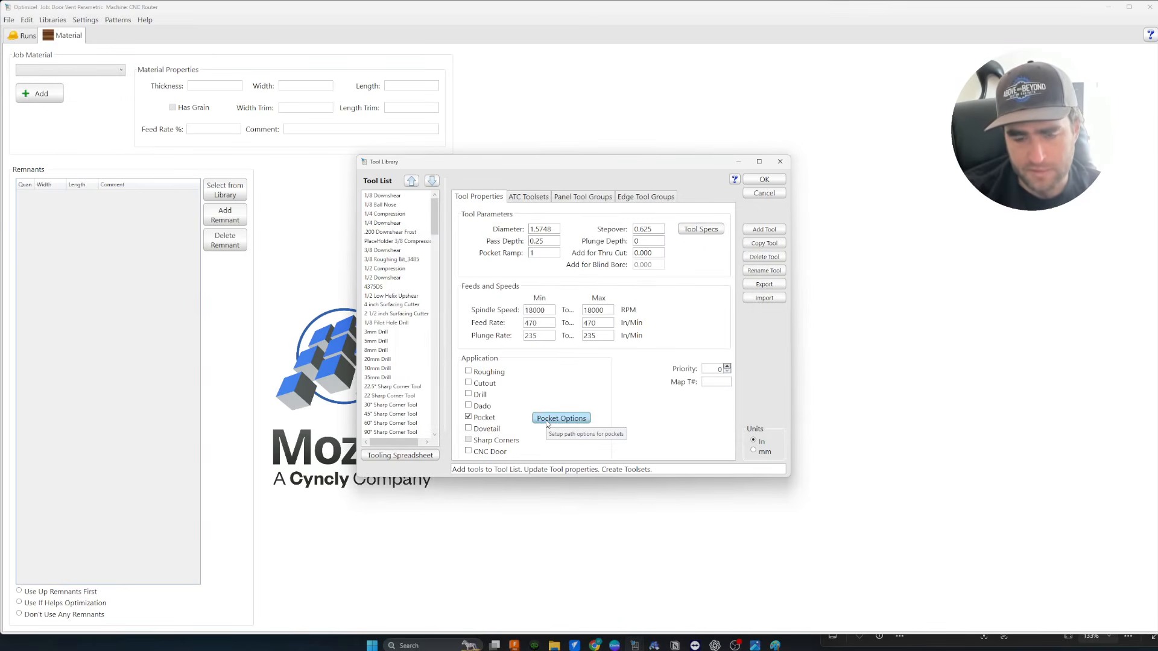
Enable the Pocket application for the PlaceHolder 3/8 Compression tool of the PAC Toolset.
click(539, 198)
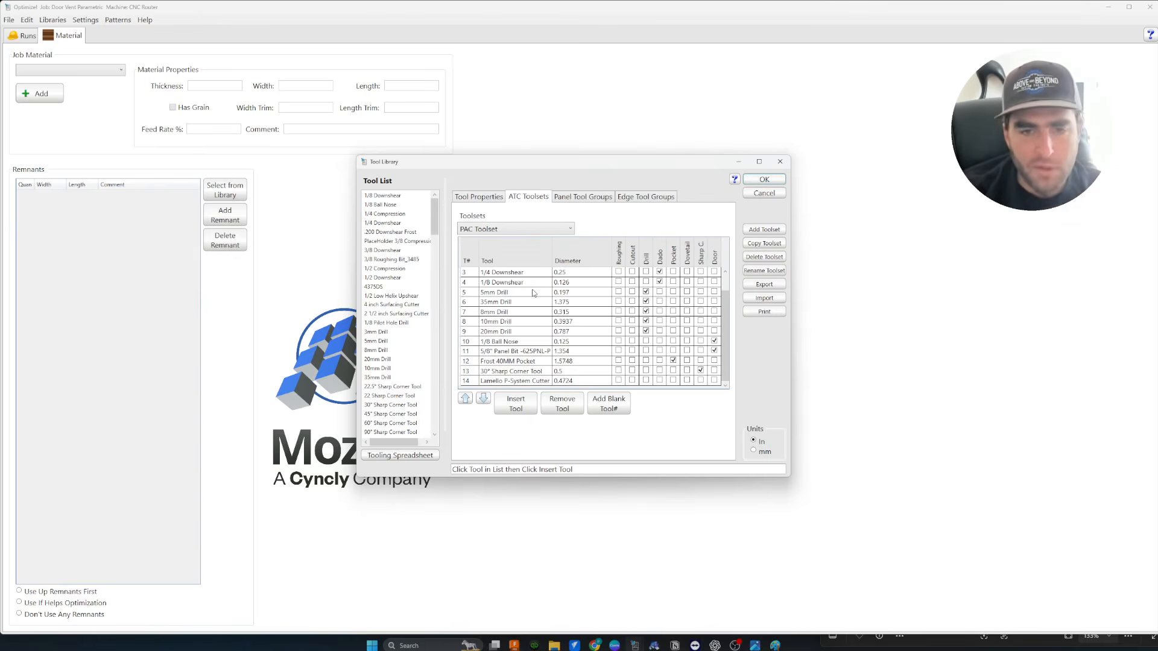
scroll(537, 339, up, 1)
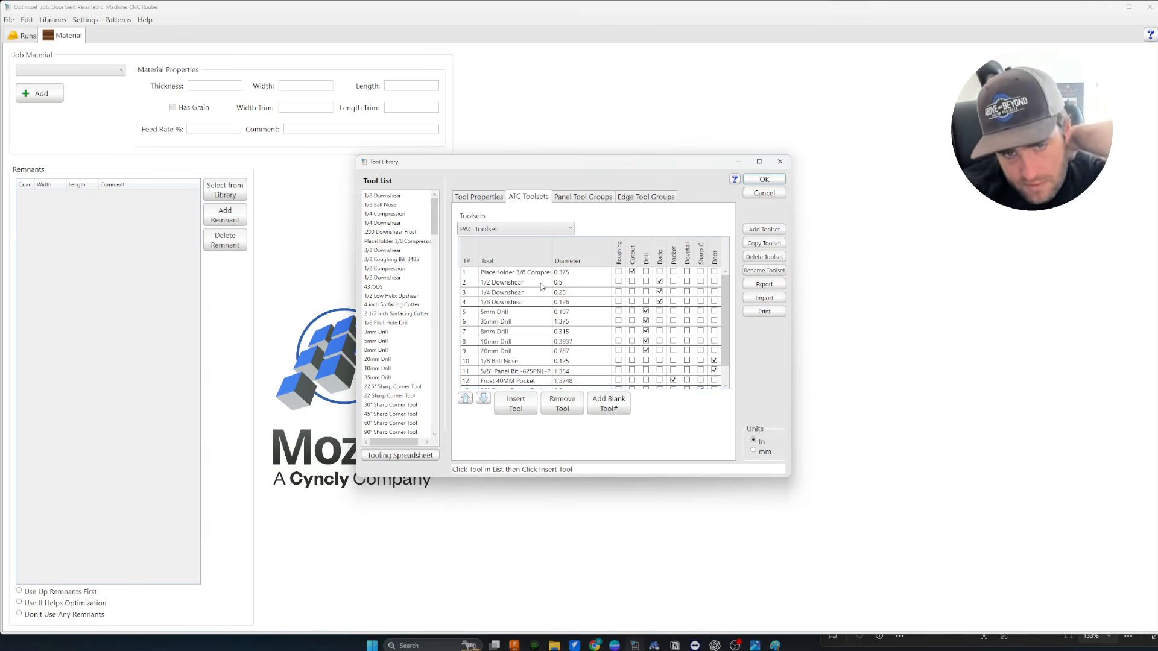
click(542, 284)
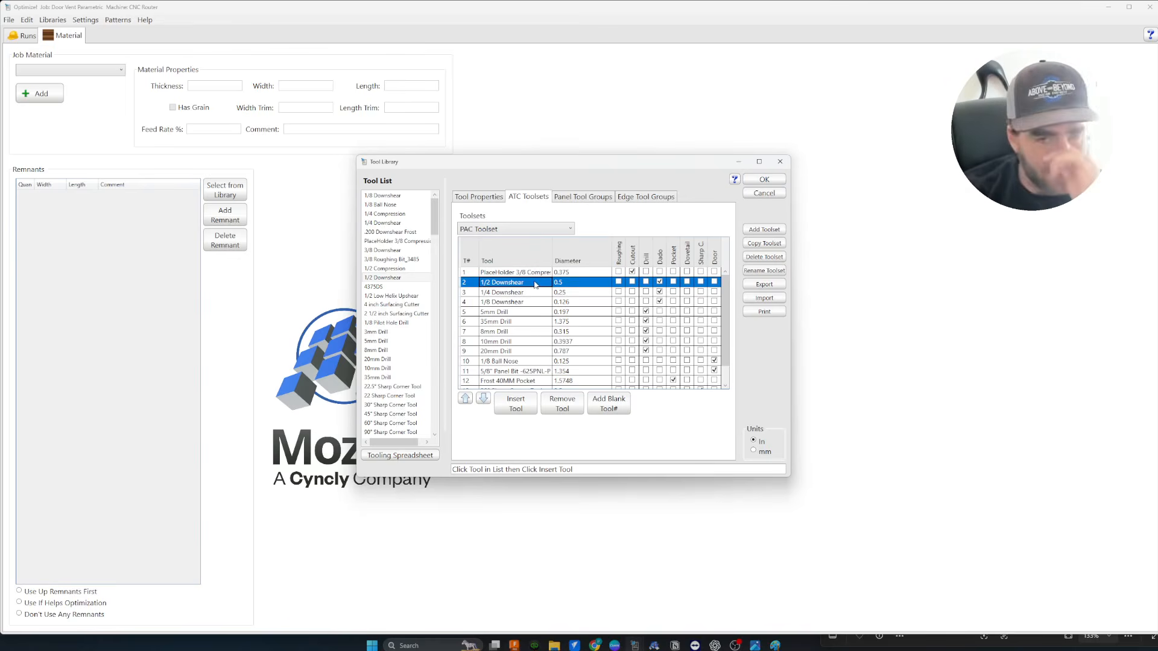
double_click(536, 274)
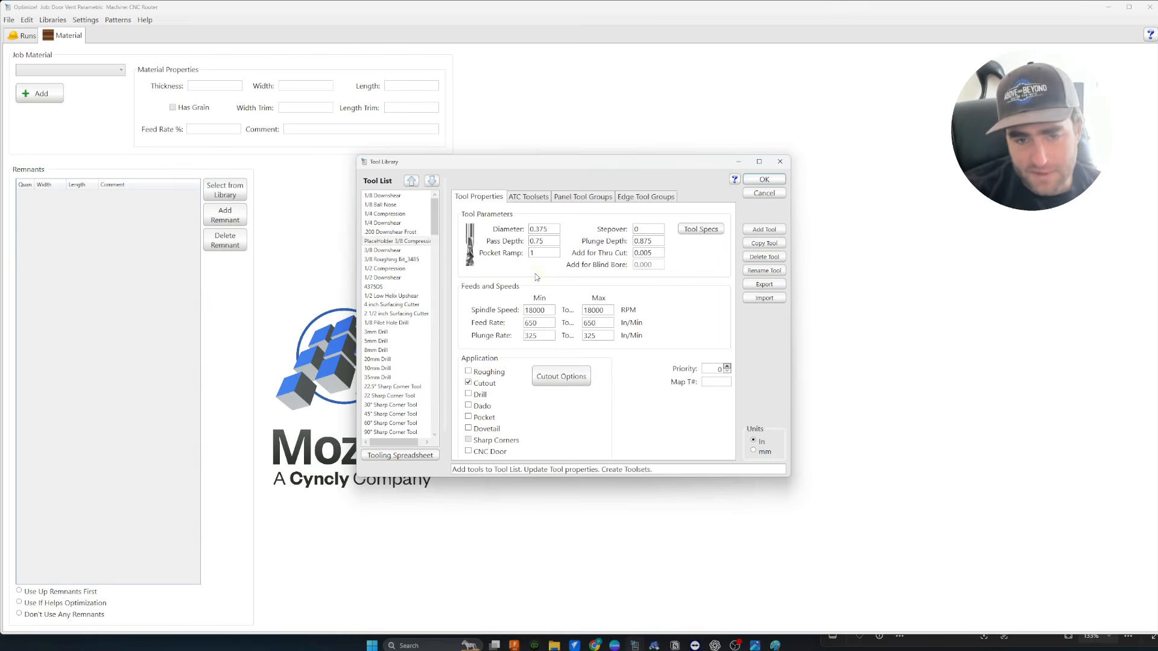
click(469, 417)
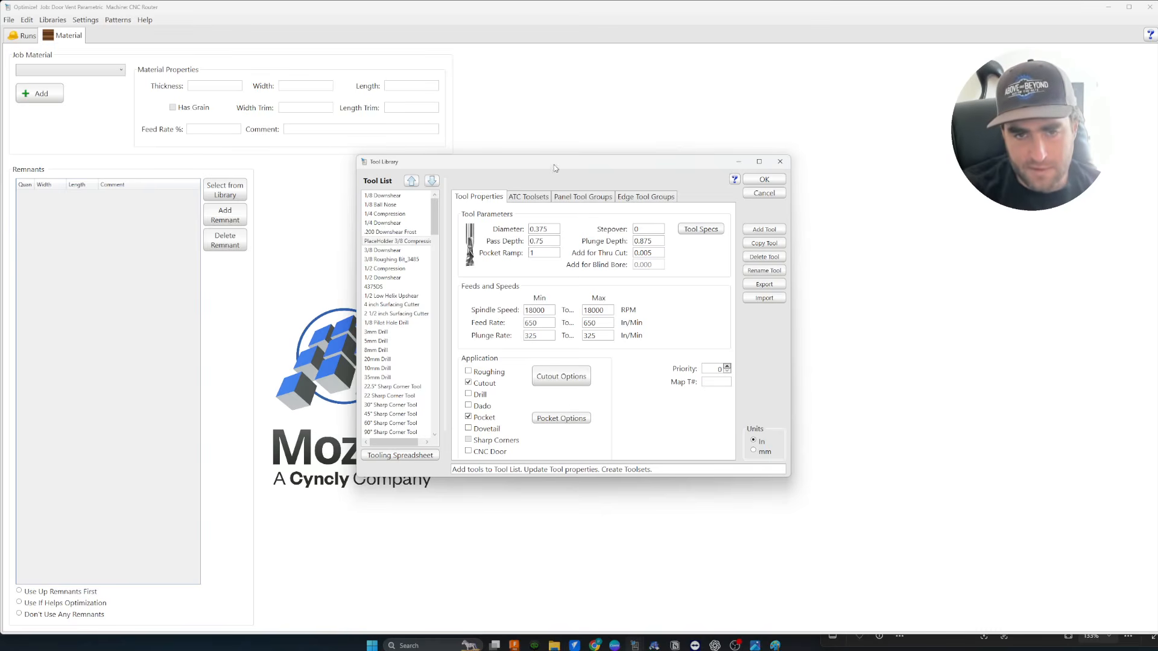
Check the Pocket assignments of the Frost 40MM Pocket and PlaceHolder 3/8 Compression tools in the PAC Toolset.
click(541, 197)
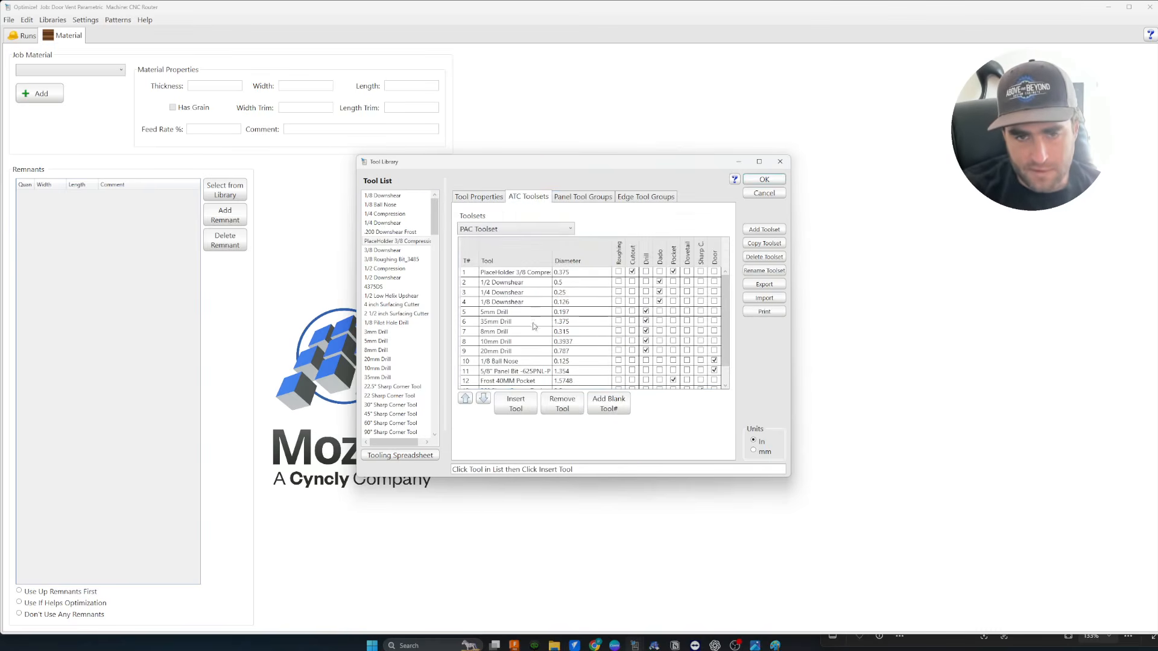
click(520, 381)
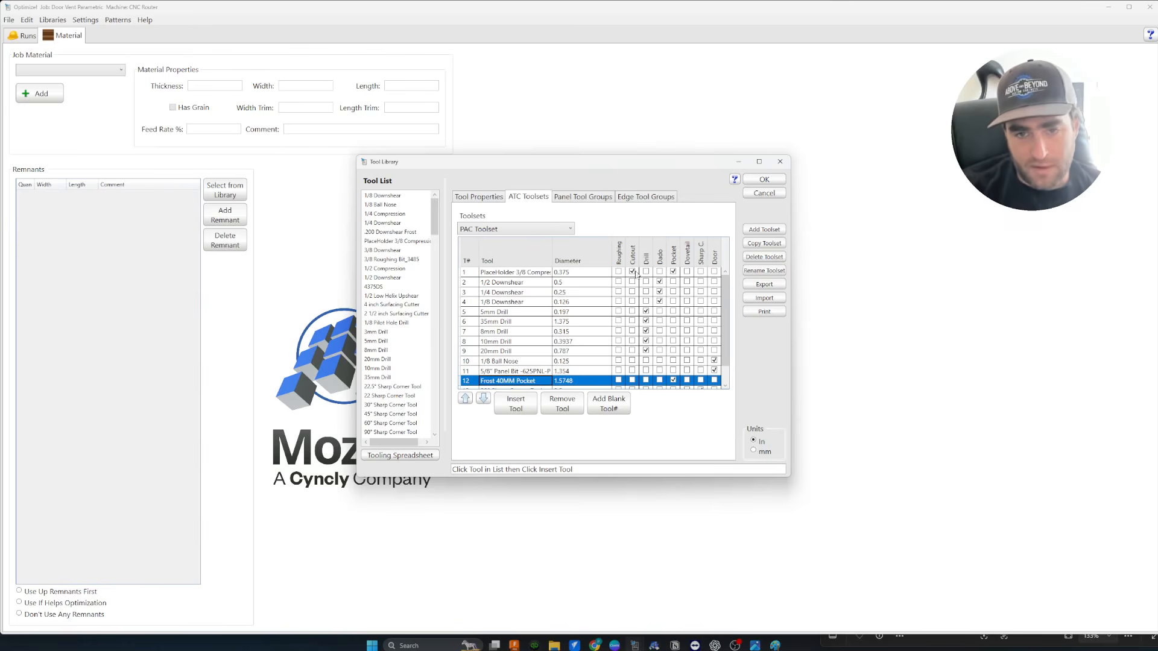
click(674, 272)
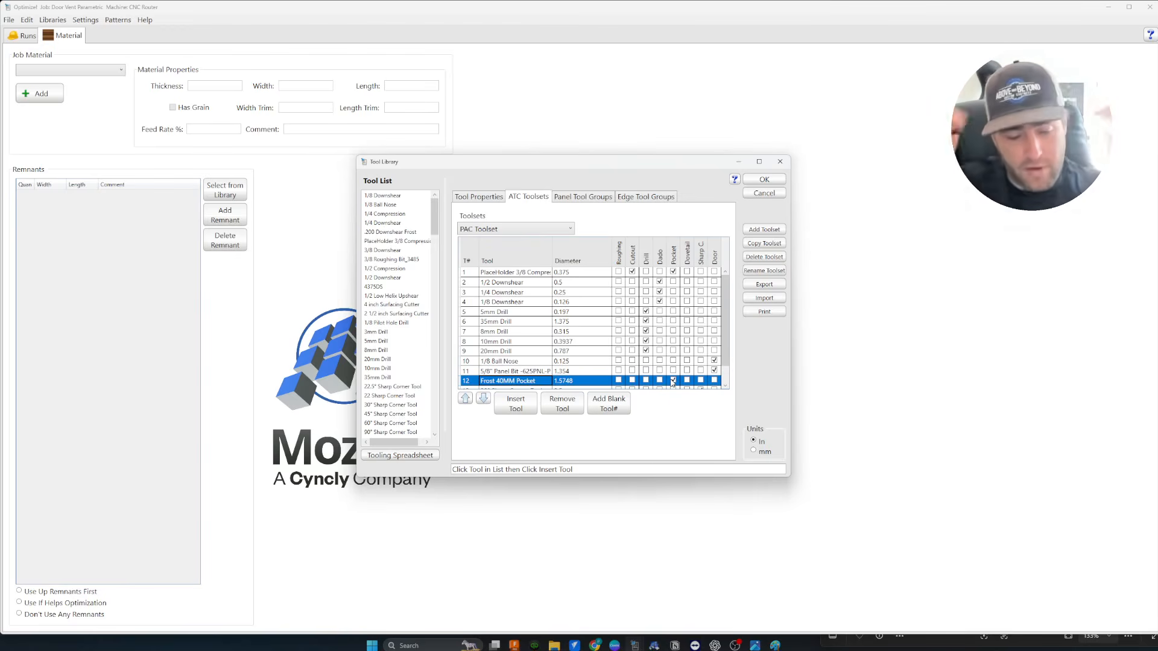
click(606, 273)
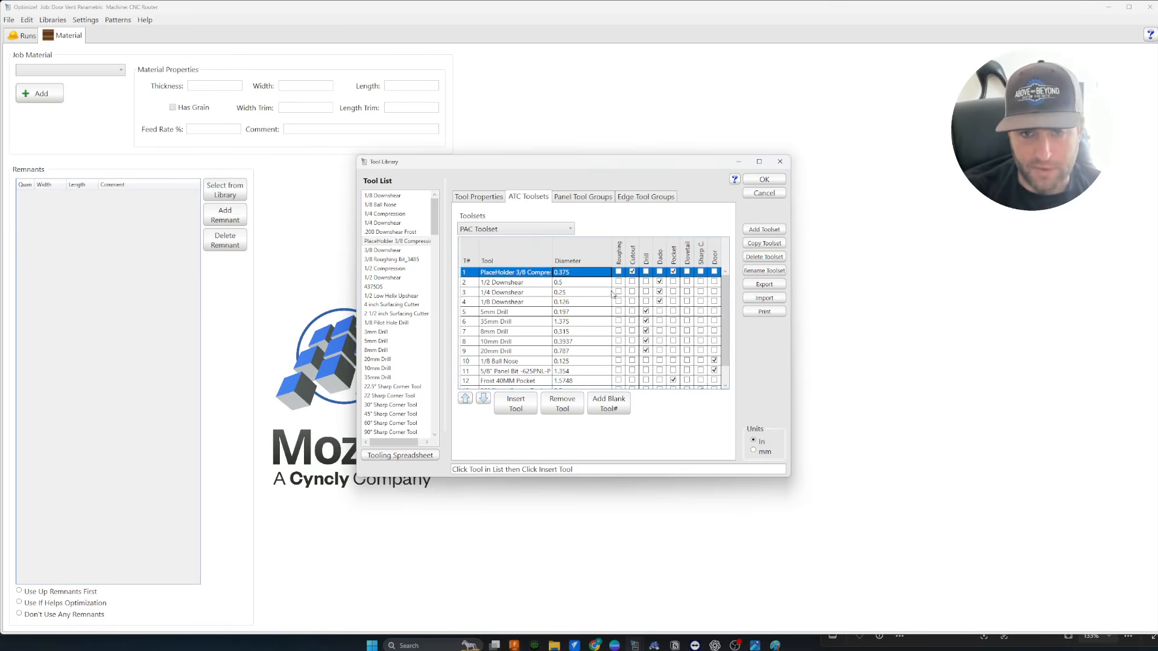
click(674, 273)
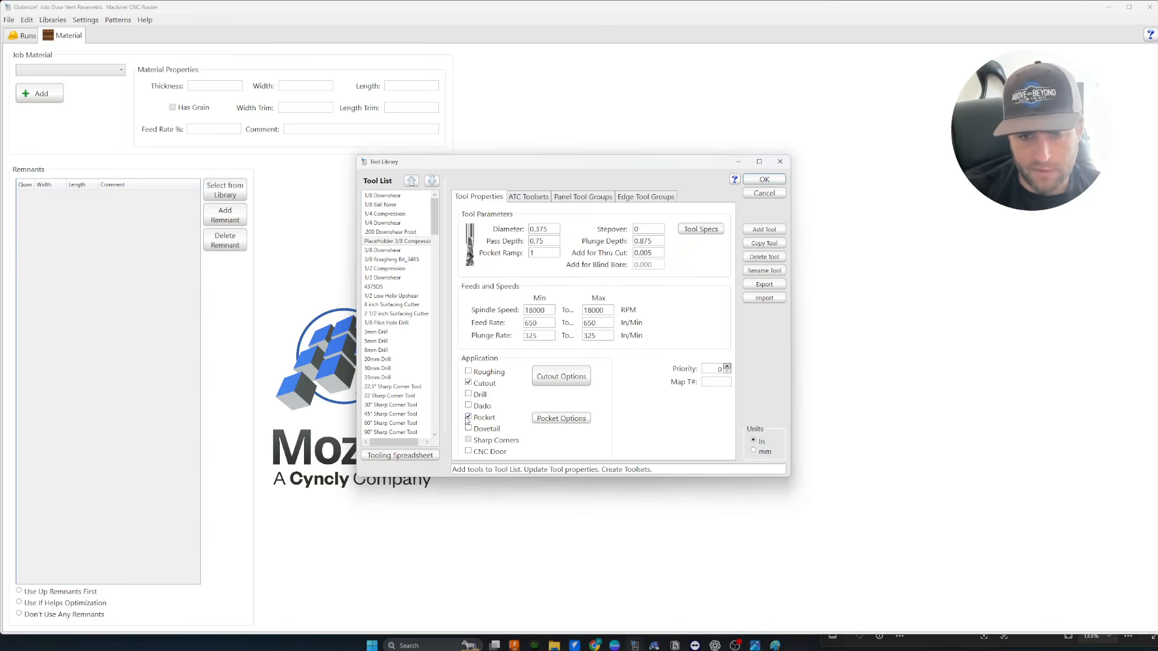
click(529, 197)
drag(580, 166, 585, 190)
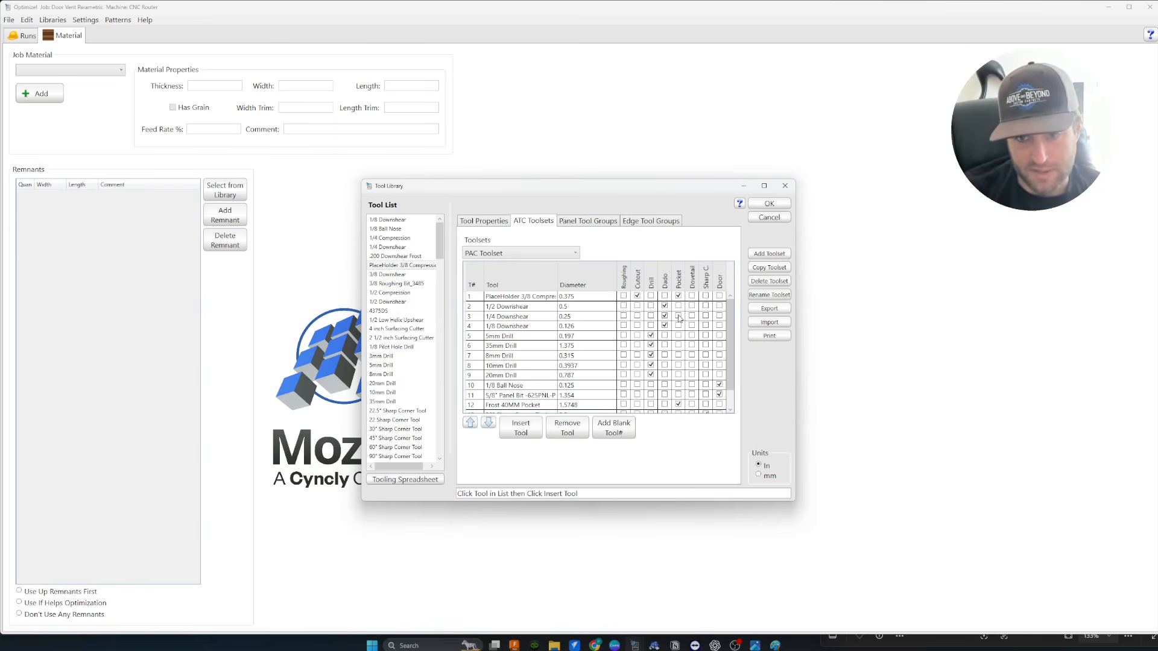
Set the pass depth of the 1/2 Downshear tool to 0.25 in and return to the PAC Toolset.
click(523, 307)
click(522, 306)
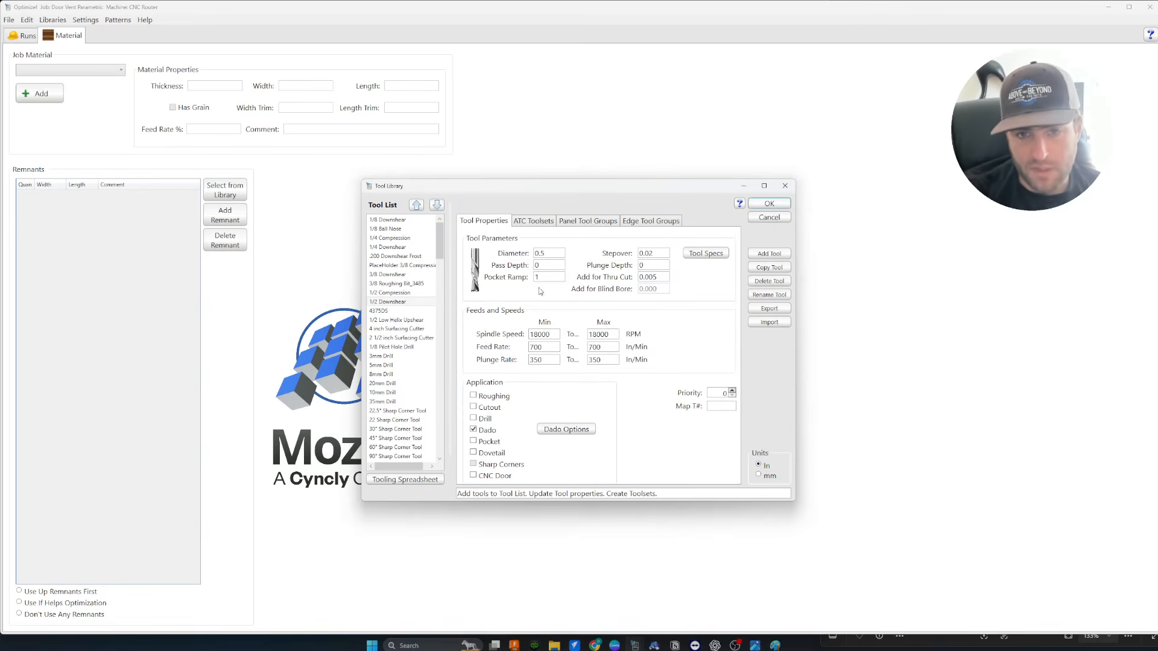
click(545, 266)
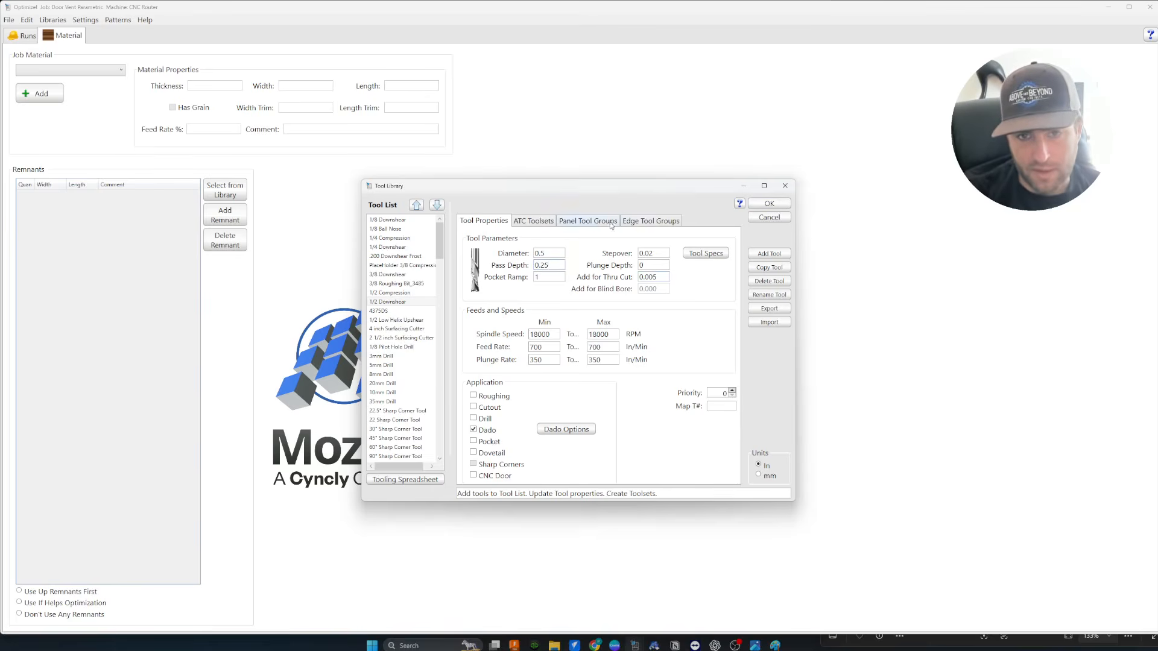
click(534, 221)
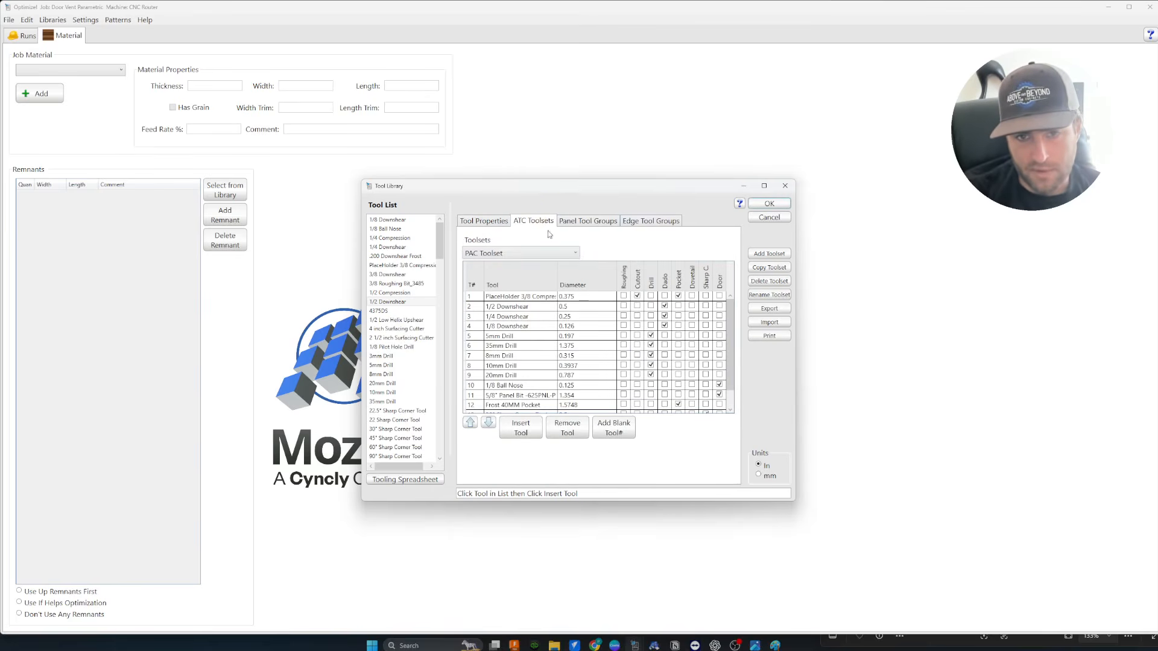
click(495, 223)
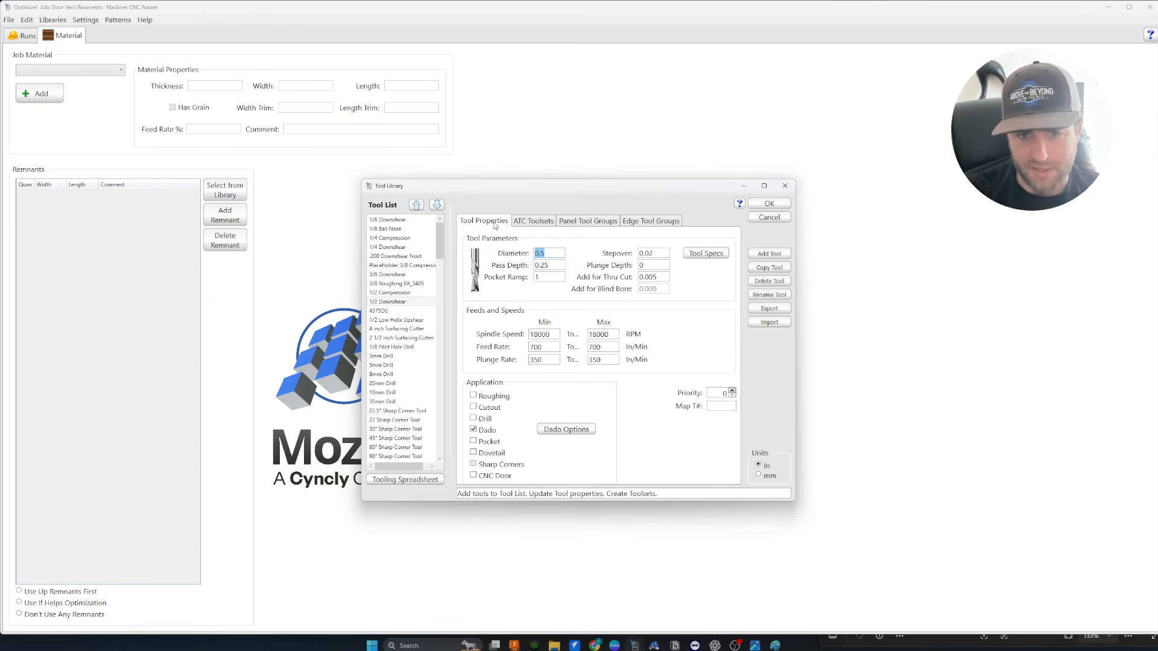
double_click(554, 266)
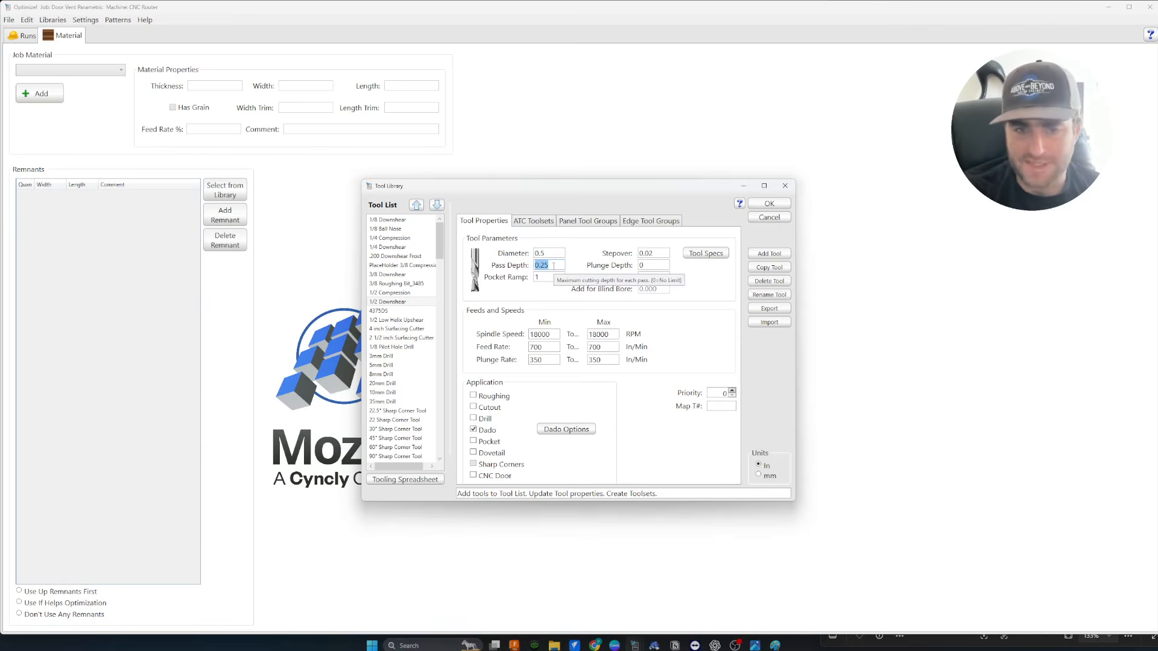
click(554, 266)
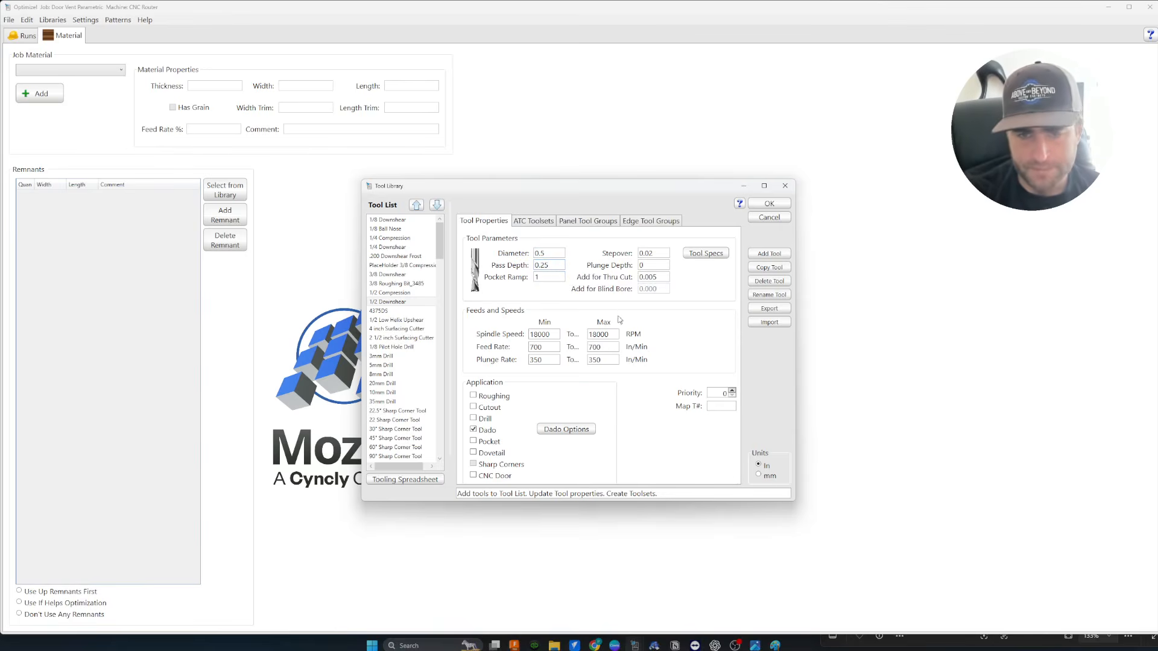
click(542, 222)
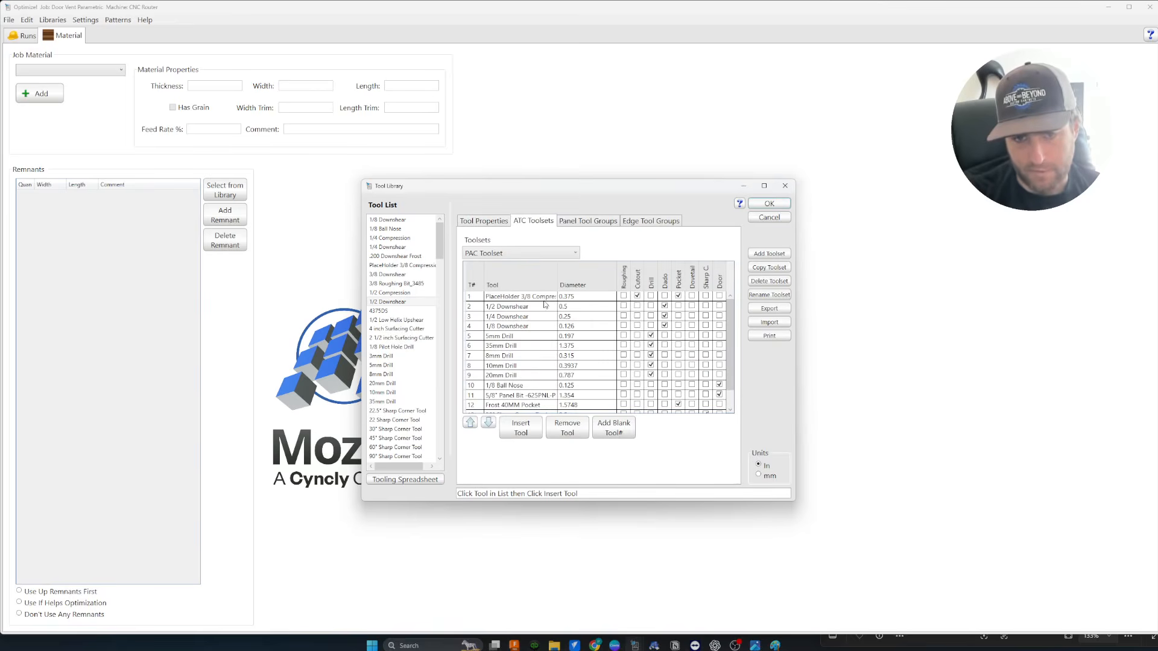
Rename the PlaceHolder 3/8 Compression tool as 3/8 Compression and return to the PAC Toolset.
click(533, 298)
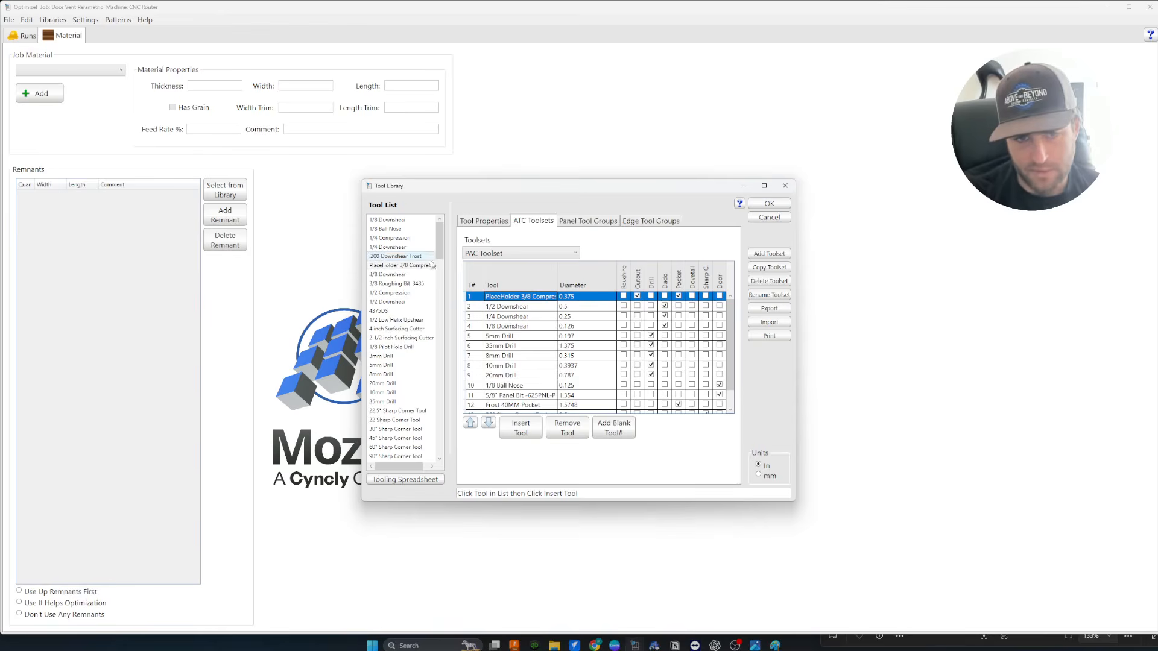
click(482, 220)
click(425, 266)
click(769, 294)
click(529, 323)
drag(554, 322, 510, 323)
key(BackSpace)
click(554, 337)
click(531, 222)
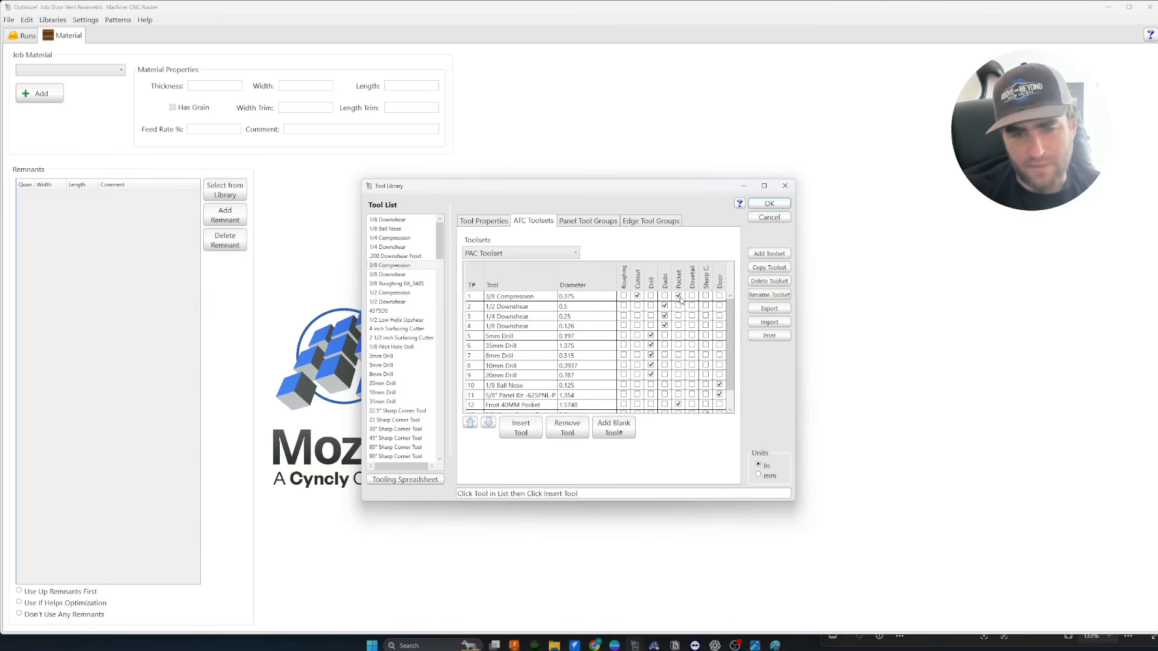
Review the 3/8 Compression tool's properties and accept the tool library changes.
double_click(531, 298)
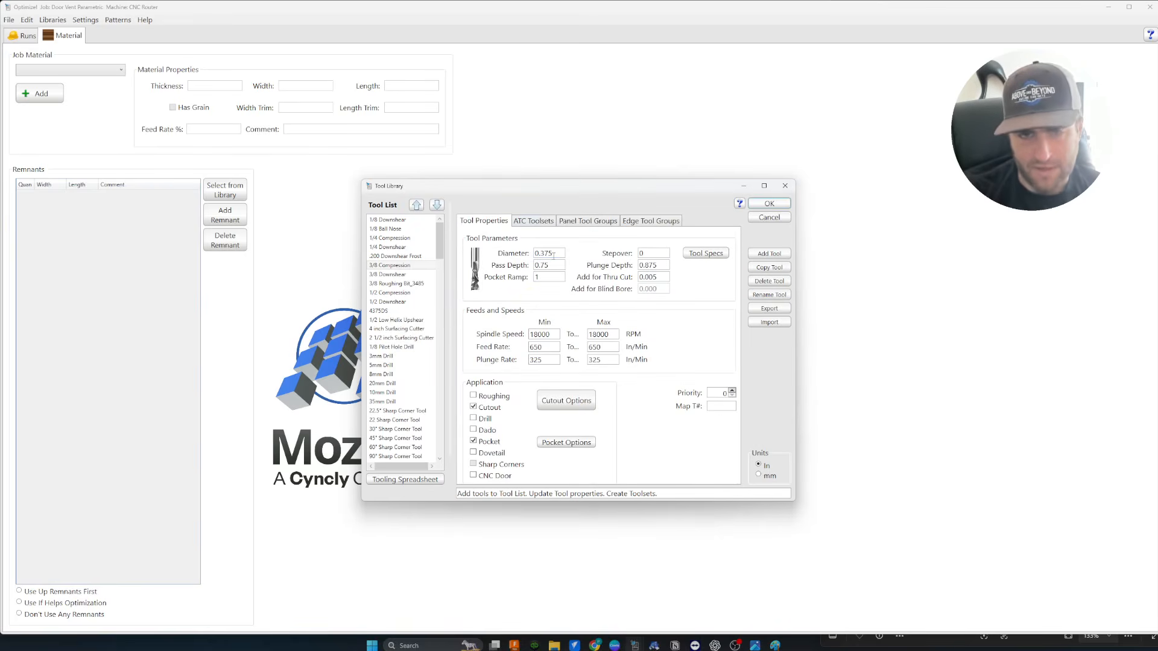
click(533, 221)
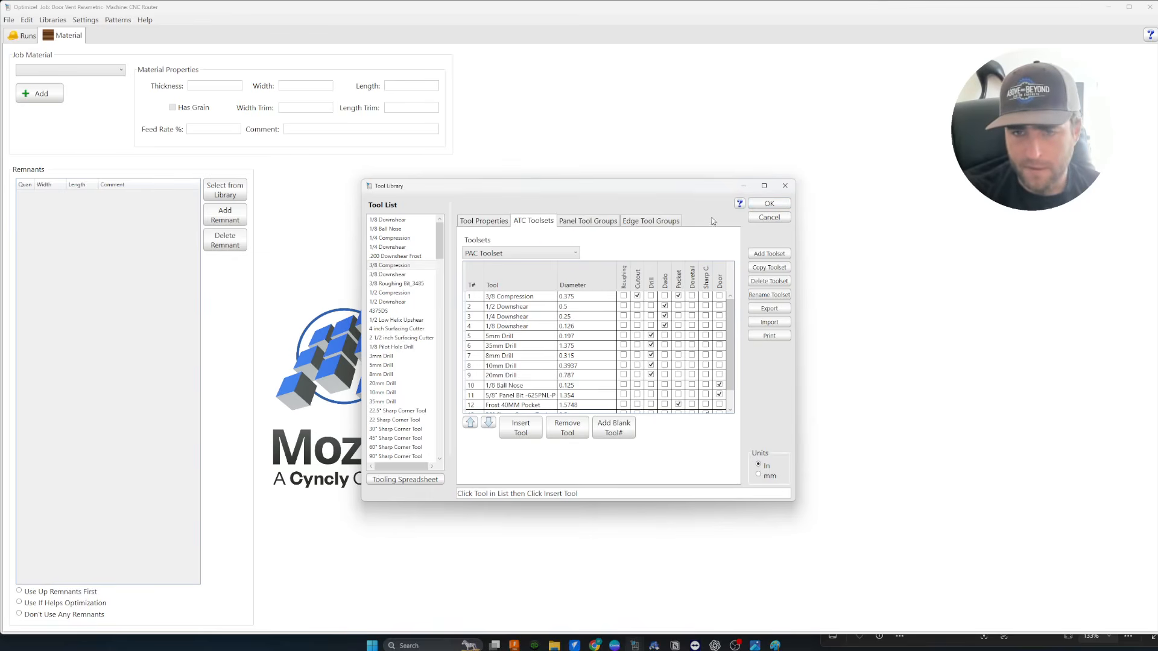
click(770, 204)
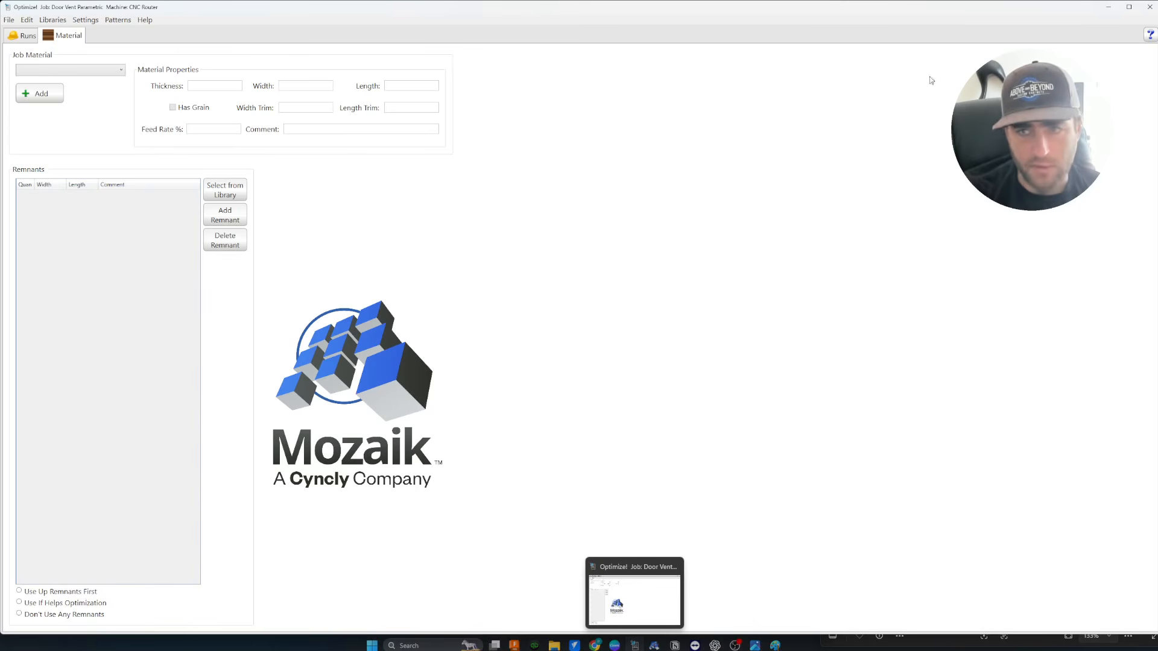
Switch back to Mozaik Enterprise and open the _S001C Shaker 2-50 Door PETAL door from the door library in an enlarged window.
click(1107, 8)
click(432, 230)
click(80, 20)
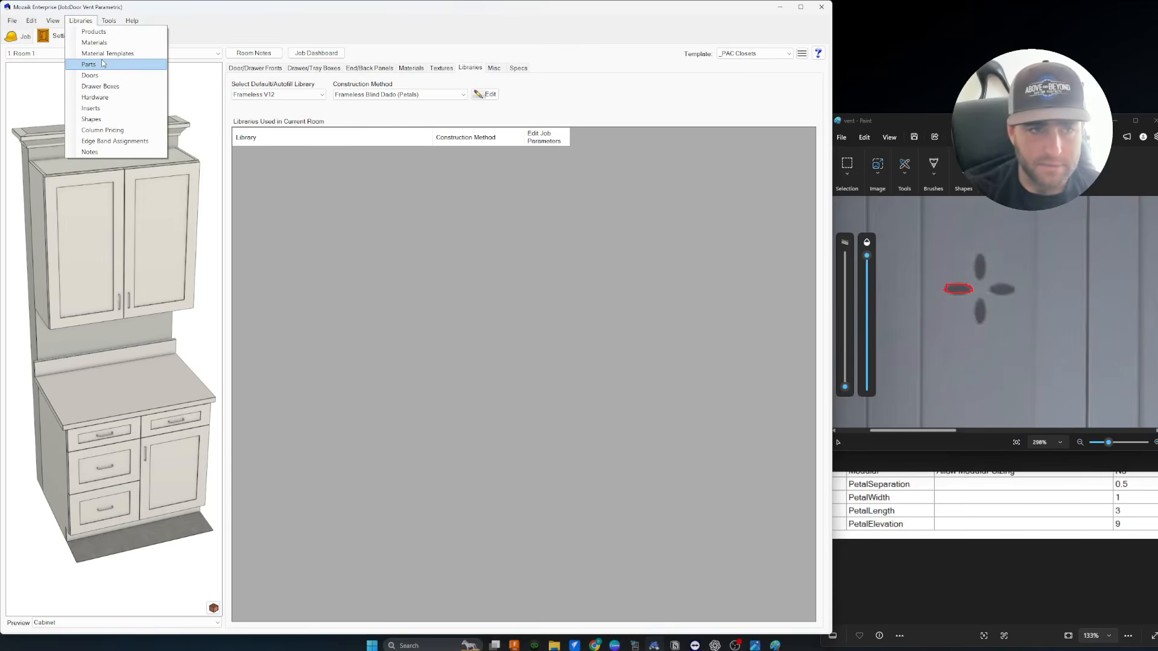
click(104, 72)
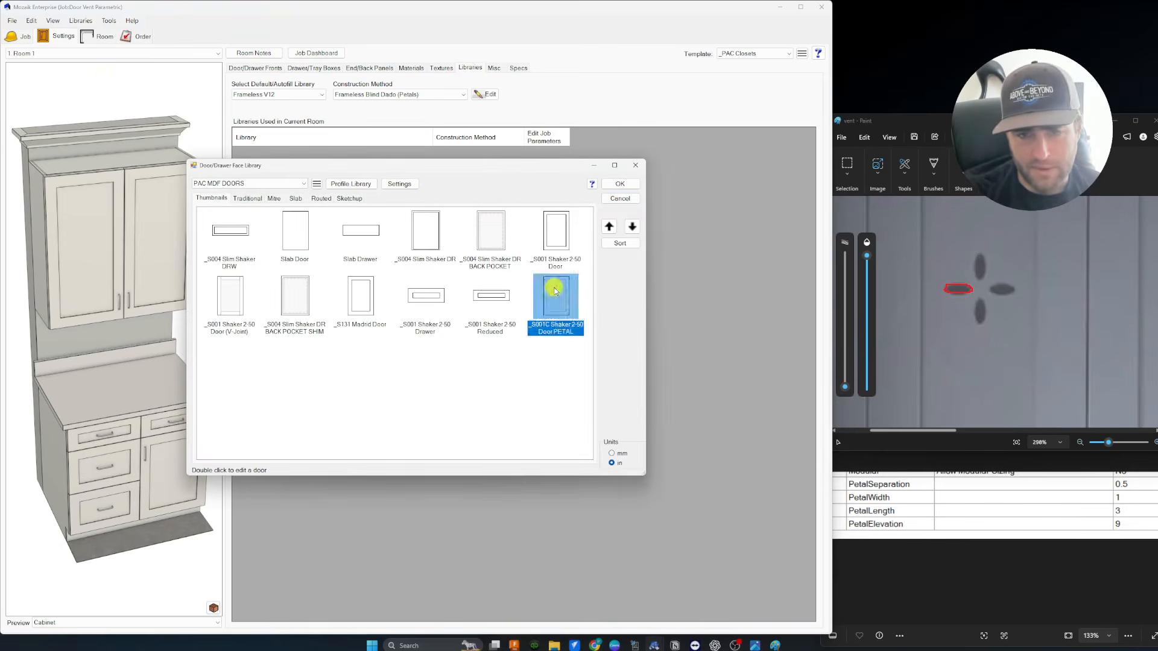
double_click(556, 297)
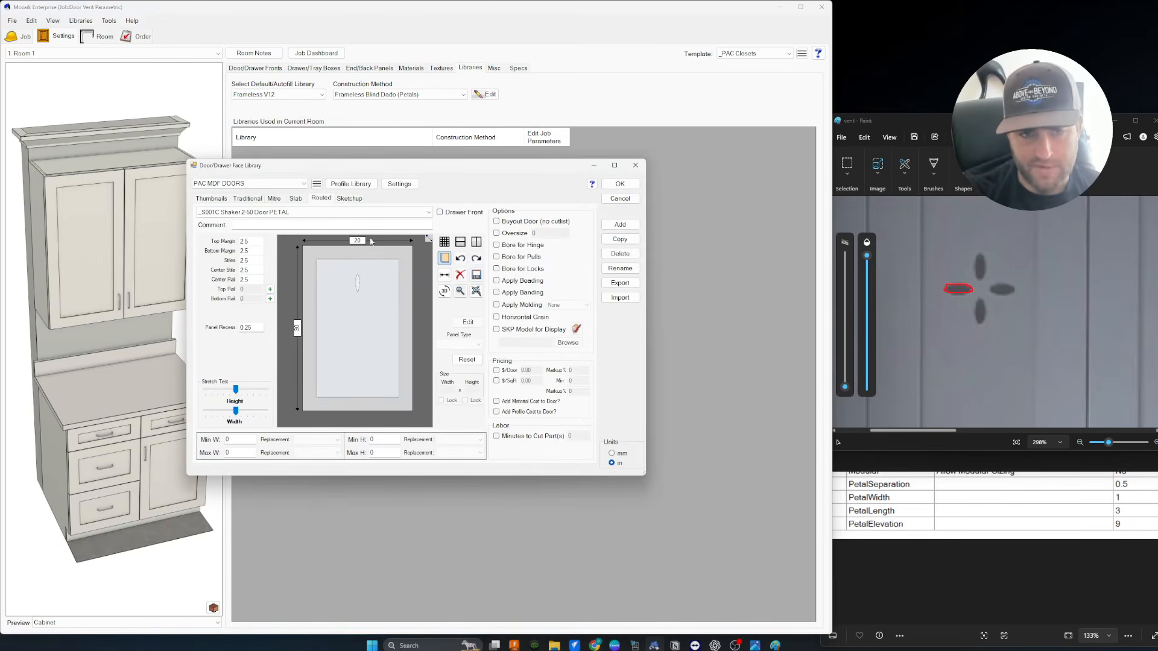
drag(380, 172, 333, 114)
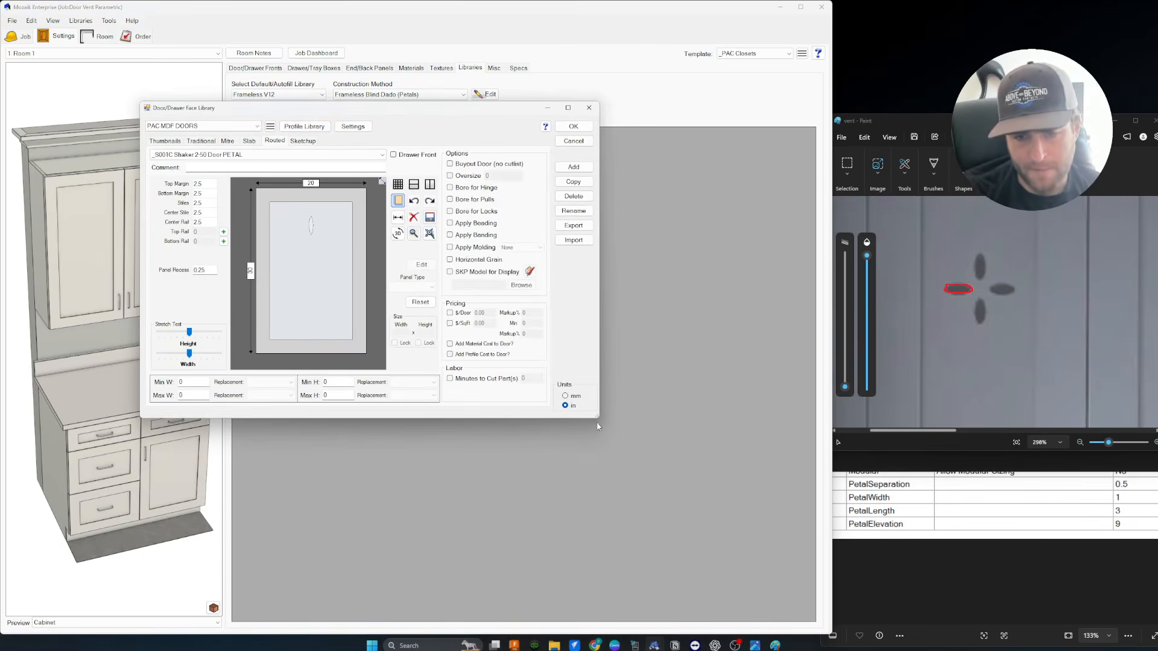
drag(598, 420, 714, 551)
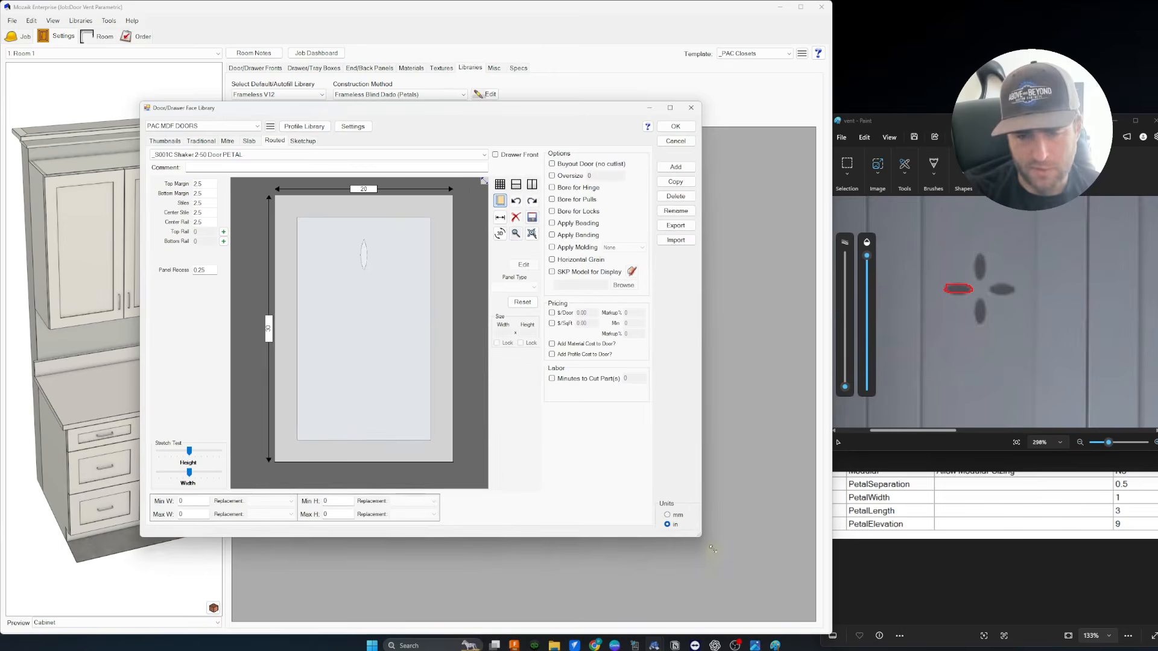
Open the petal door for editing in the Part Editor and display its machining operations.
click(374, 289)
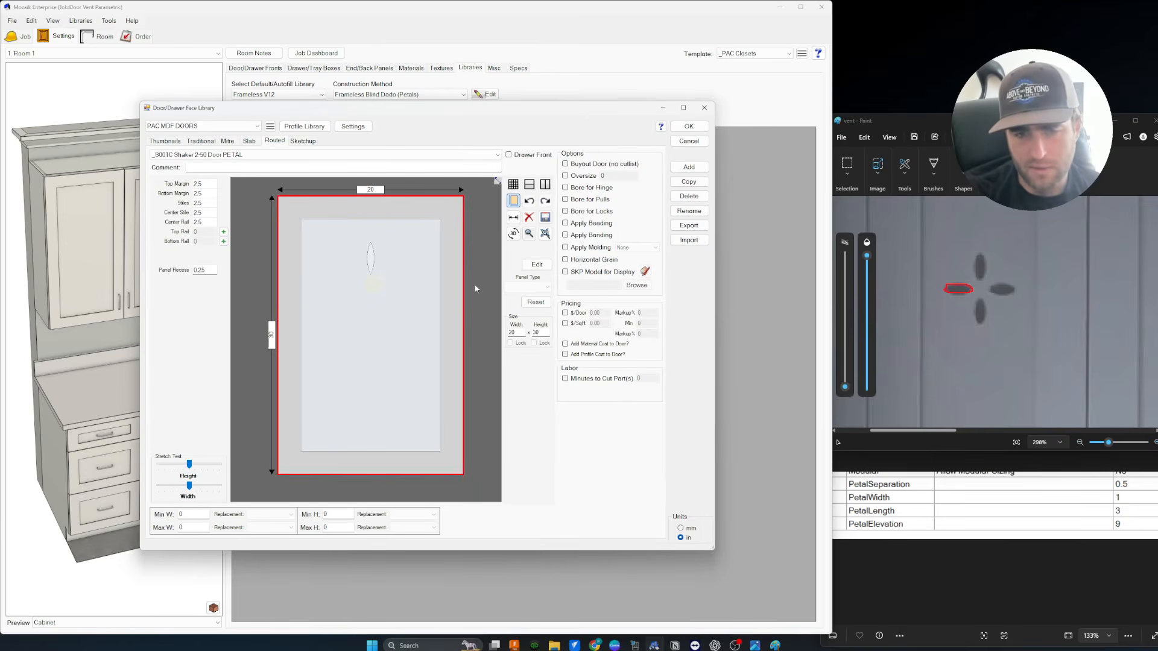
click(540, 265)
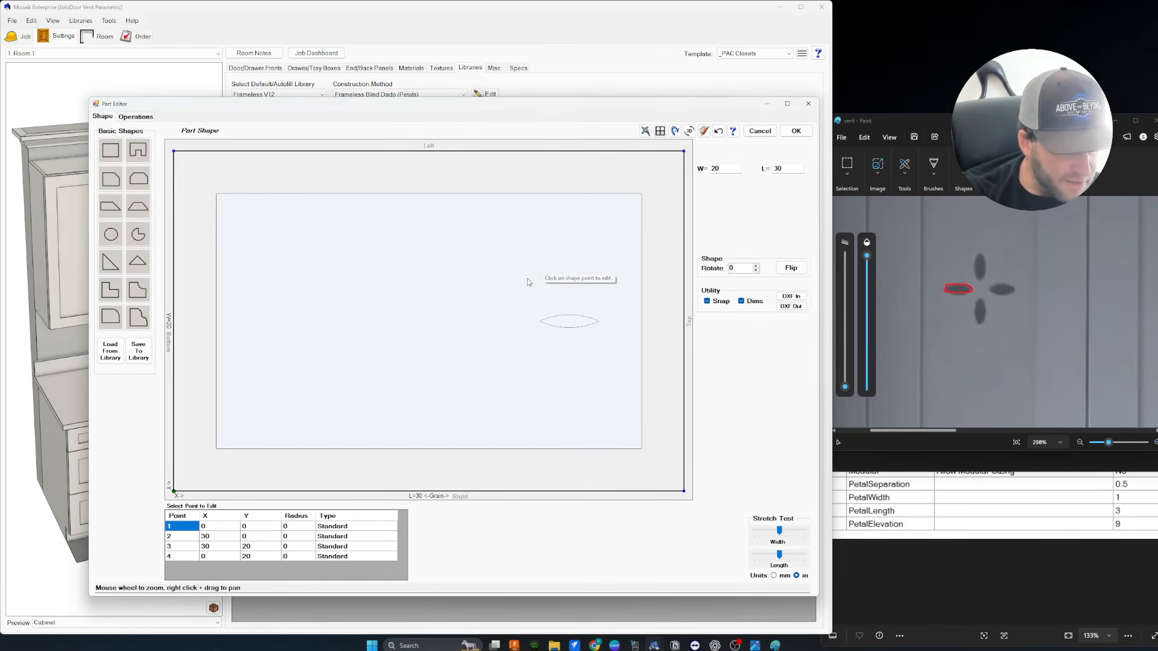
scroll(606, 374, down, 2)
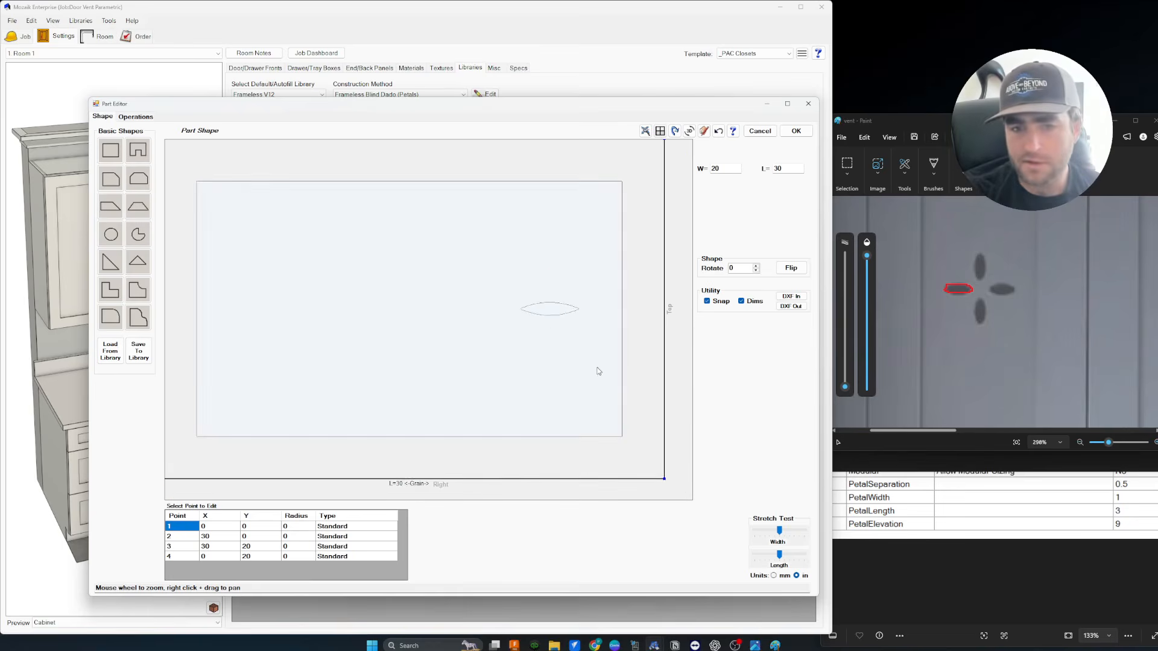
click(144, 116)
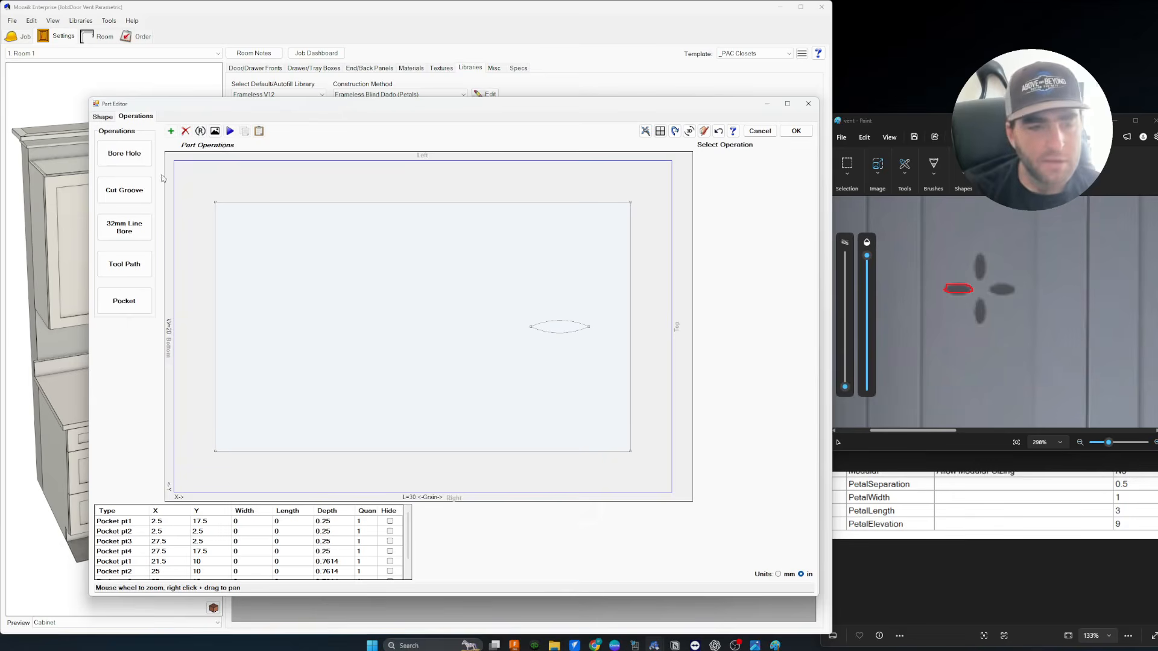
scroll(584, 393, down, 2)
scroll(628, 374, up, 1)
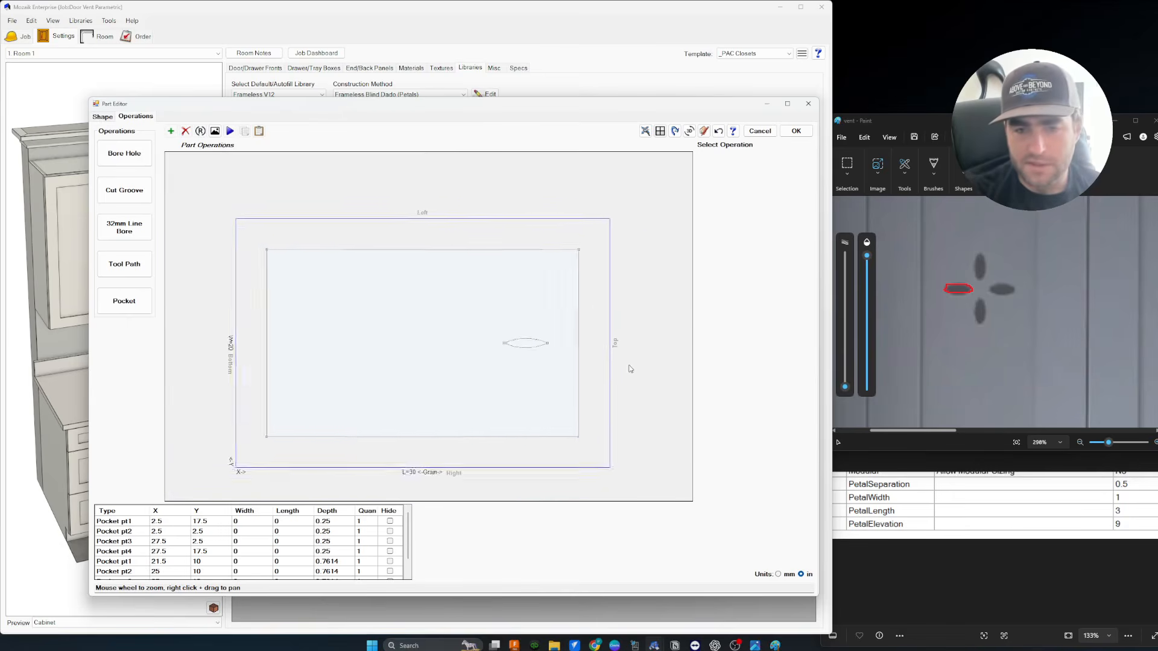
Select the whole petal pocket and examine its first point among the door's pocket operations.
drag(595, 363, 460, 313)
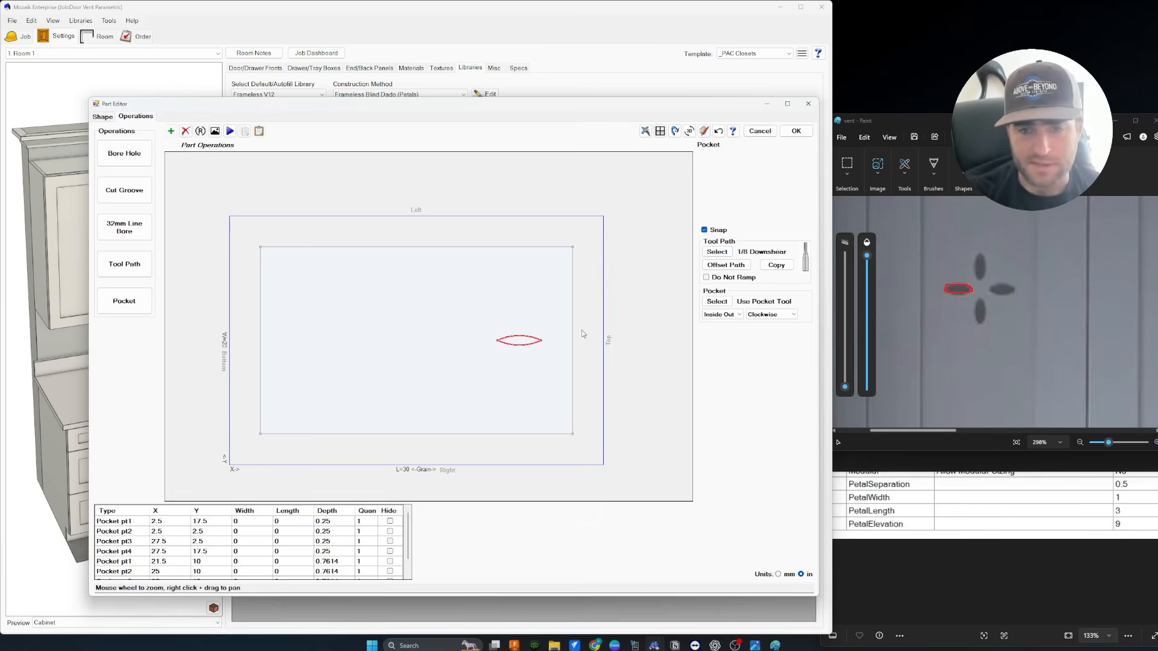
scroll(579, 348, up, 1)
scroll(648, 365, up, 2)
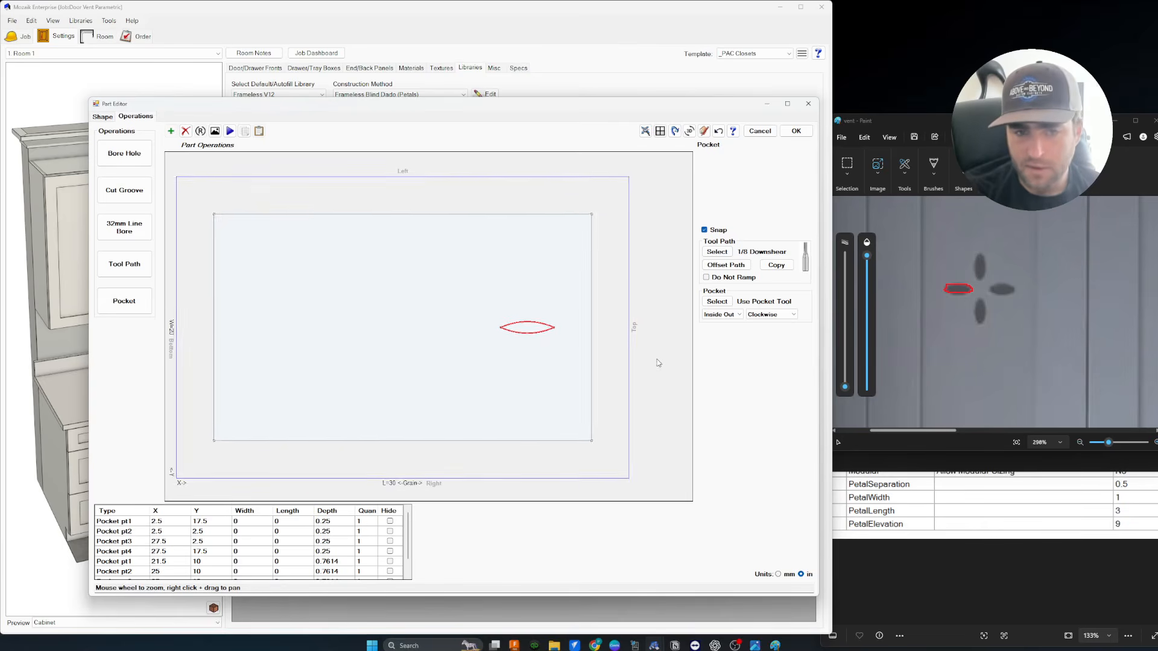
right_drag(652, 358, 661, 360)
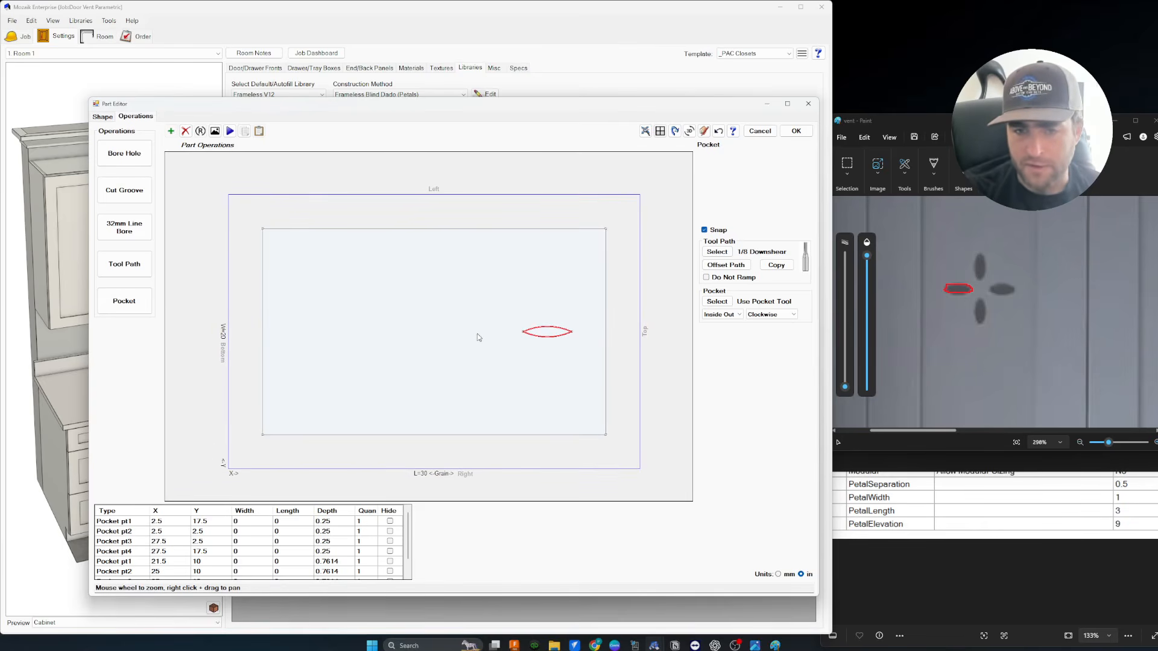
scroll(199, 578, down, 1)
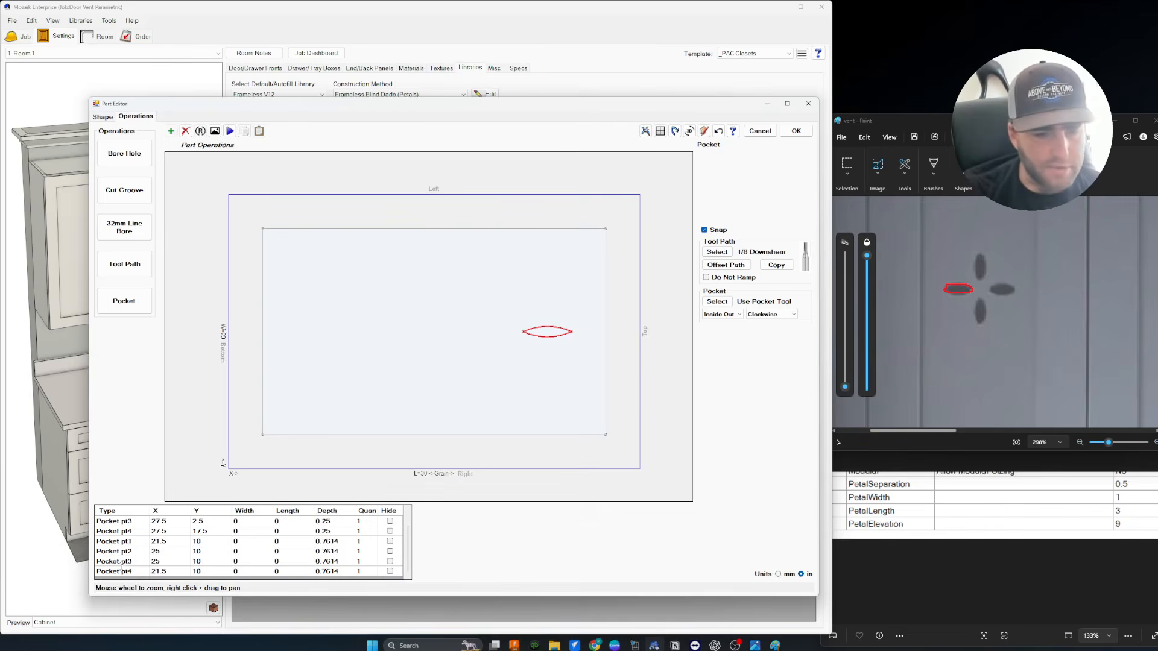
click(128, 542)
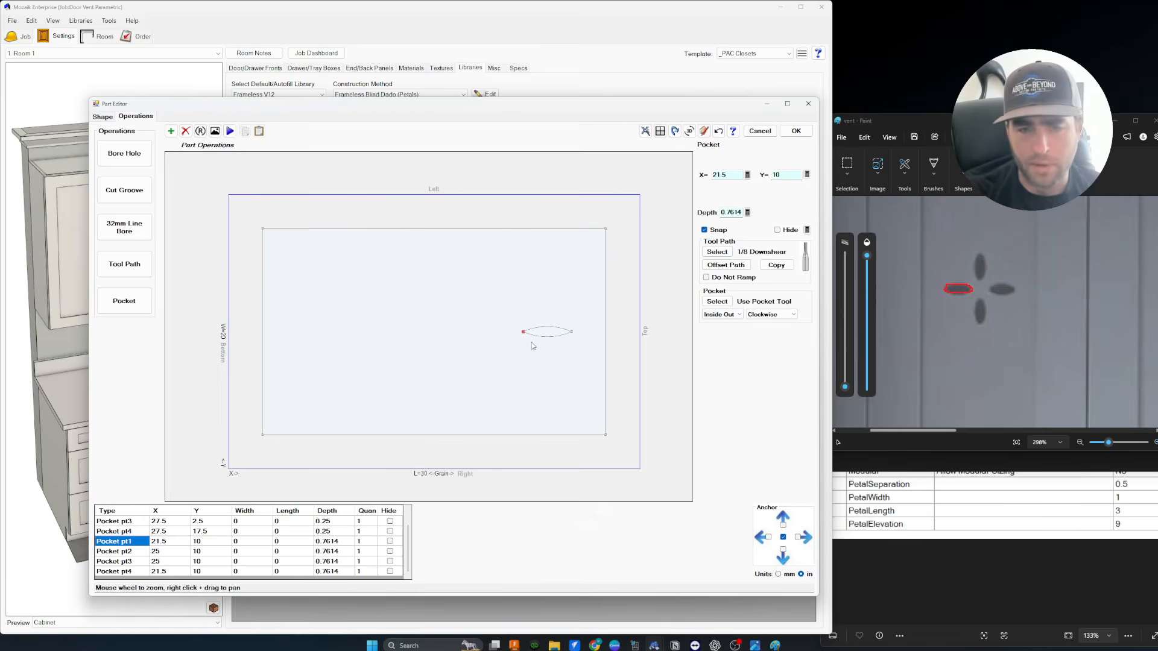
click(667, 331)
drag(623, 356, 494, 313)
Hide the door's large rectangular panel pocket and select all points of the petal pocket.
click(609, 242)
click(606, 230)
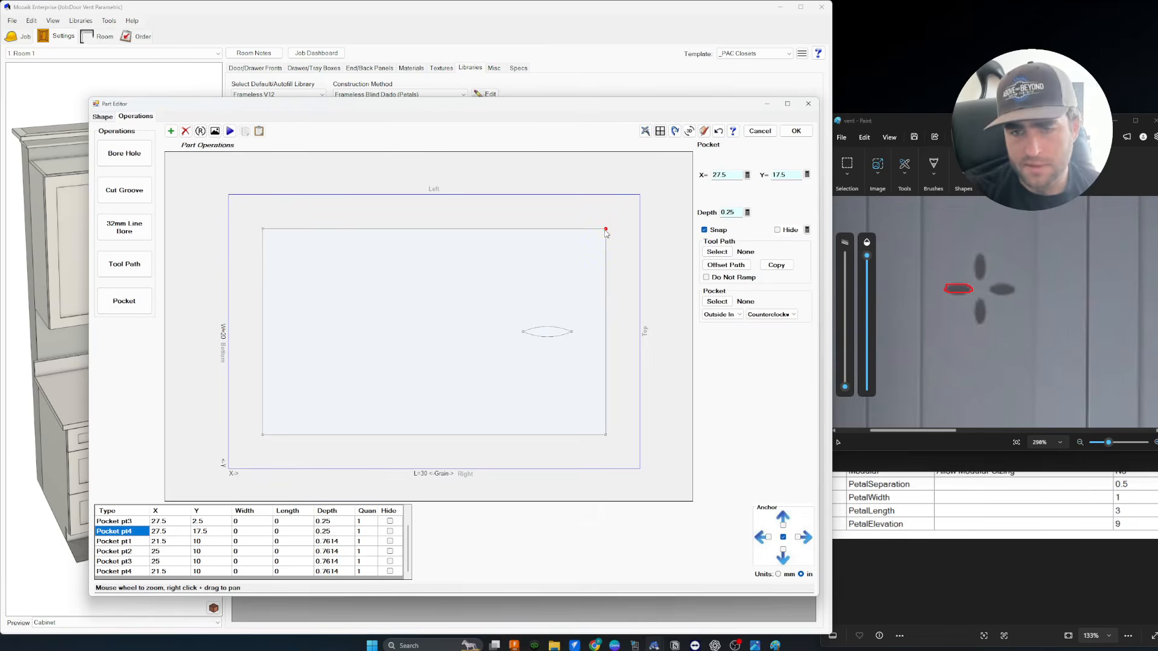
click(777, 230)
click(596, 300)
drag(591, 360, 502, 303)
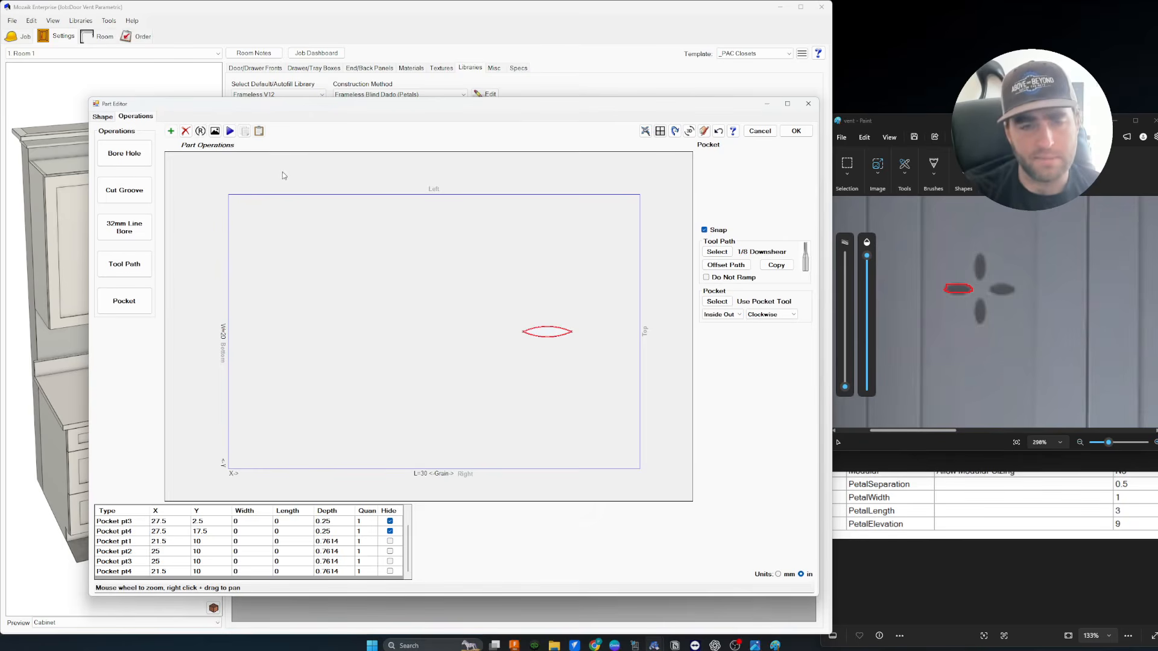
Duplicate the selected petal pocket in place on the door.
click(245, 131)
click(258, 132)
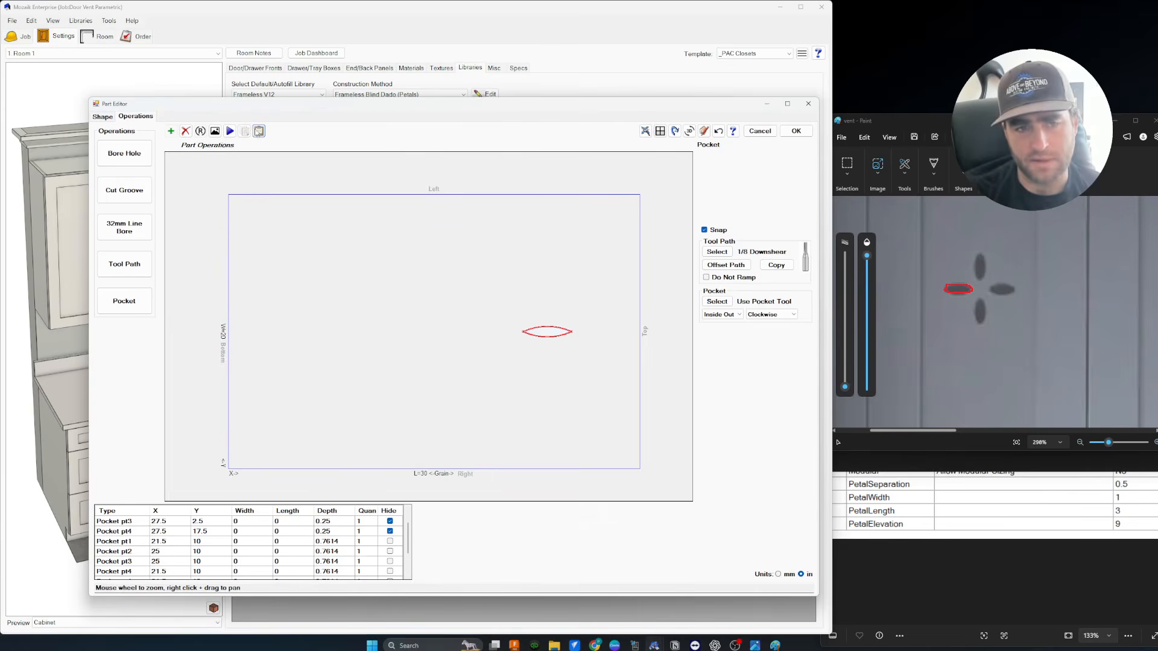
scroll(271, 570, down, 1)
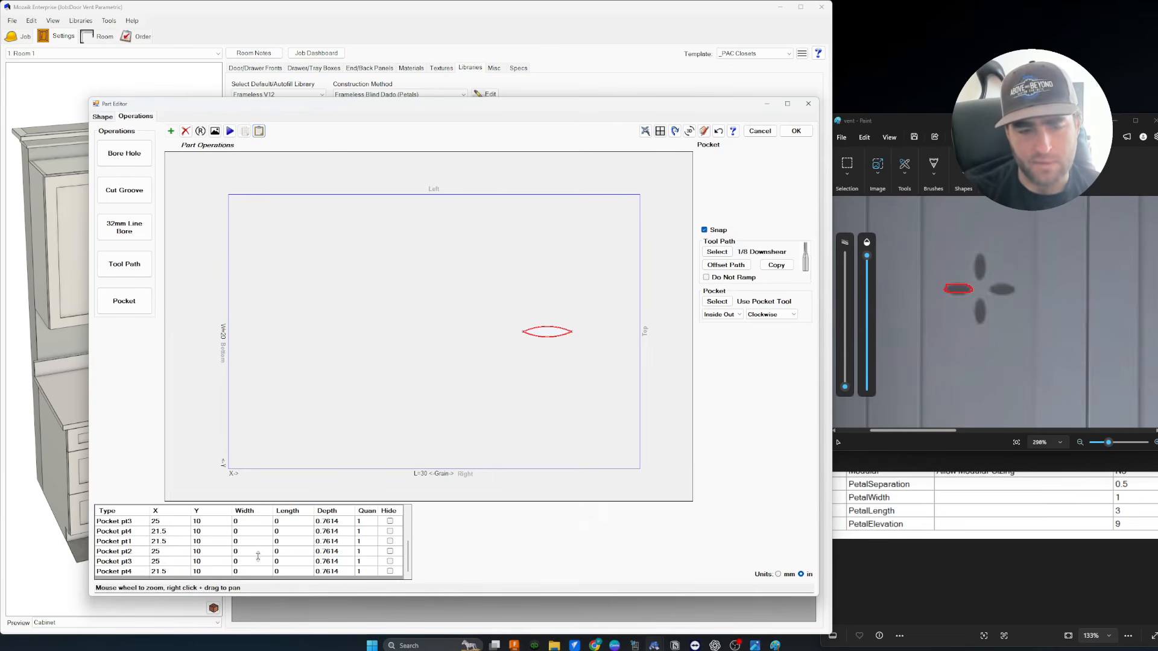
Try to set the duplicated petal's first point X formula to PartL-PetalElevation.
click(142, 542)
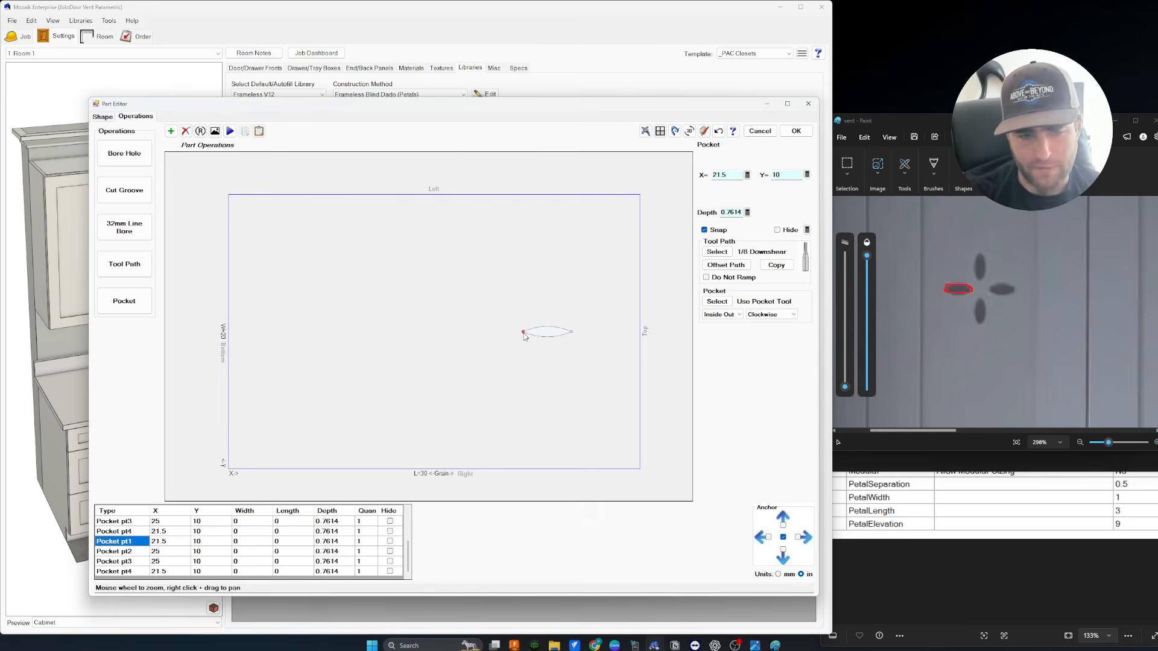
click(747, 175)
drag(424, 228, 1, 227)
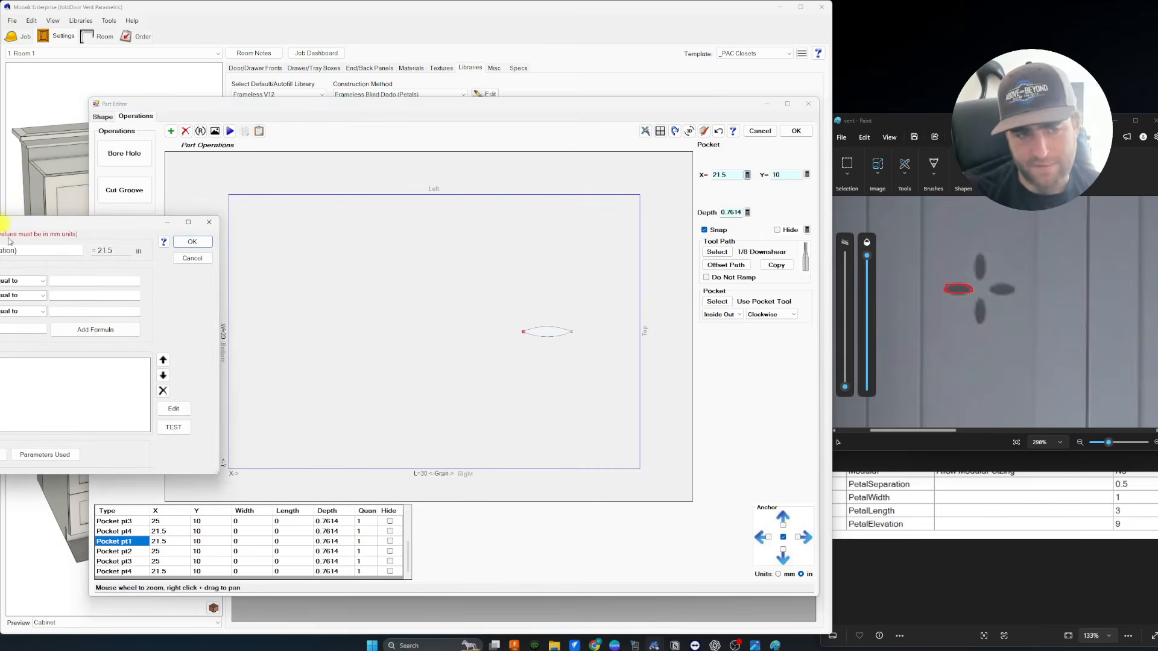
click(36, 251)
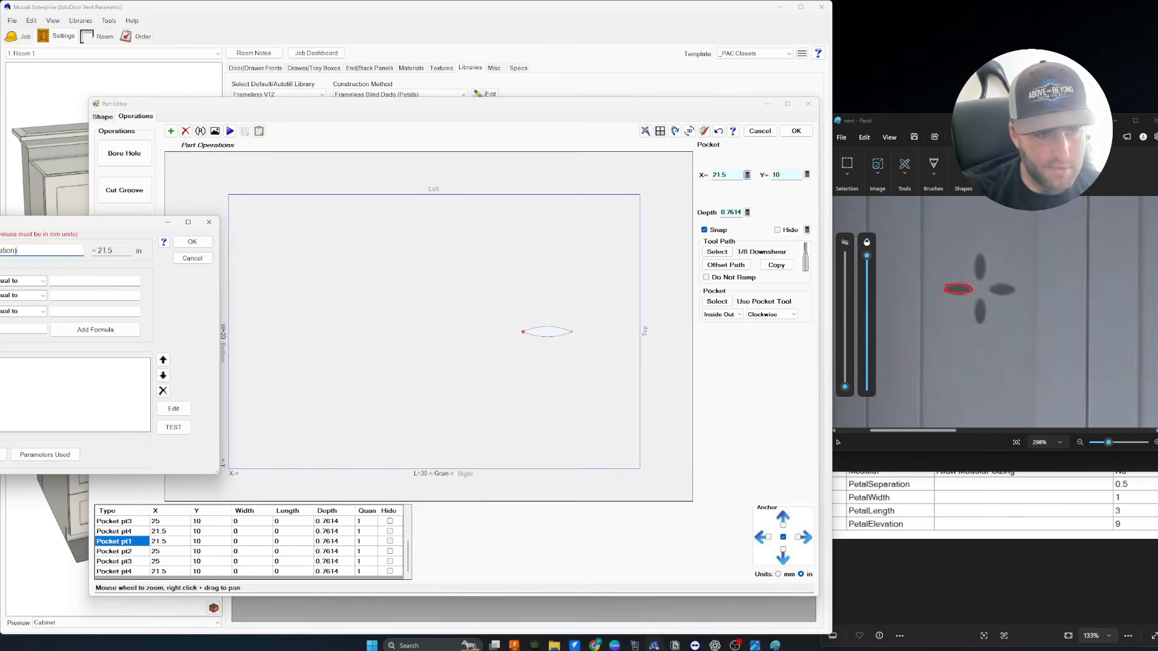
key(ctrl+a)
key(BackSpace)
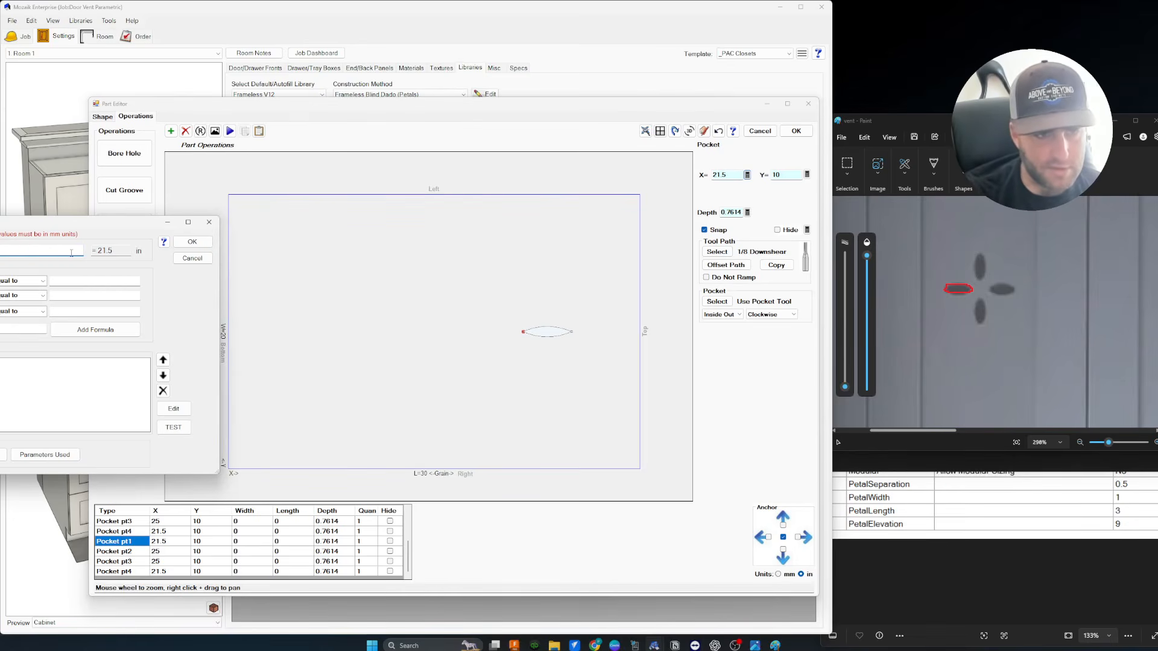
click(192, 242)
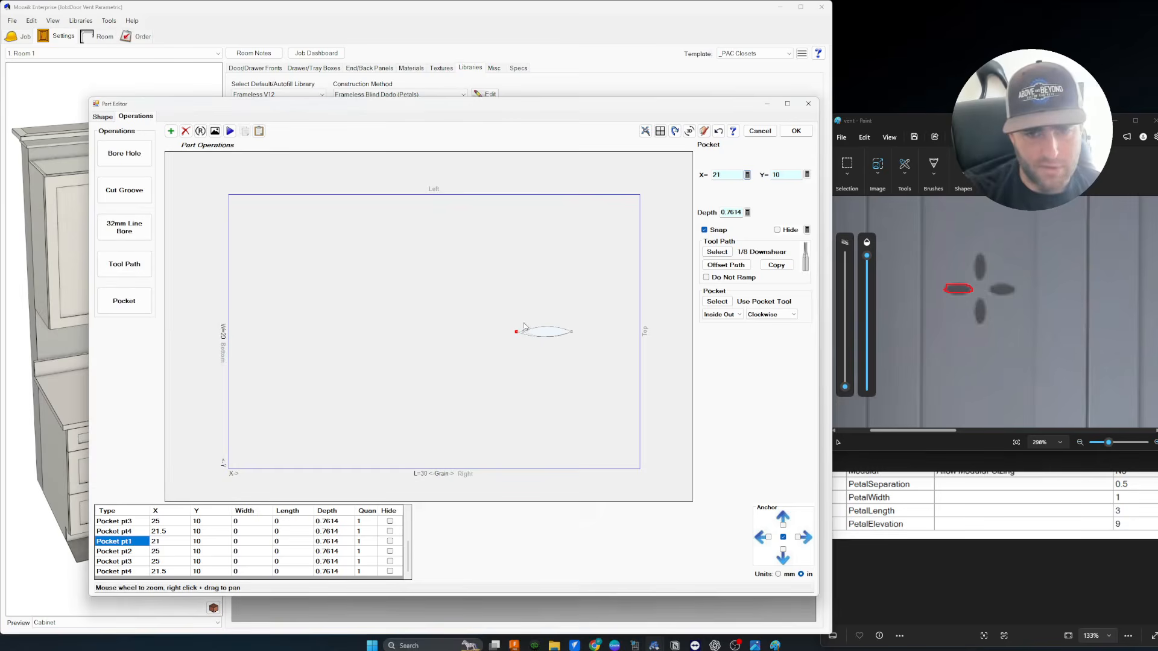
click(747, 175)
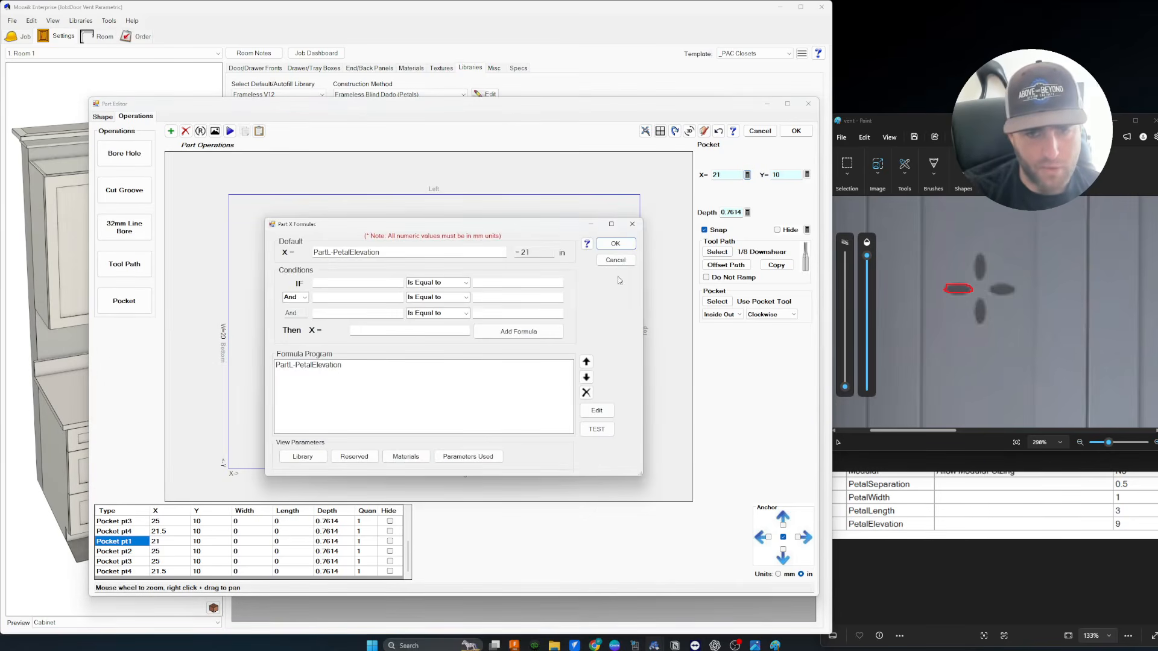
click(615, 244)
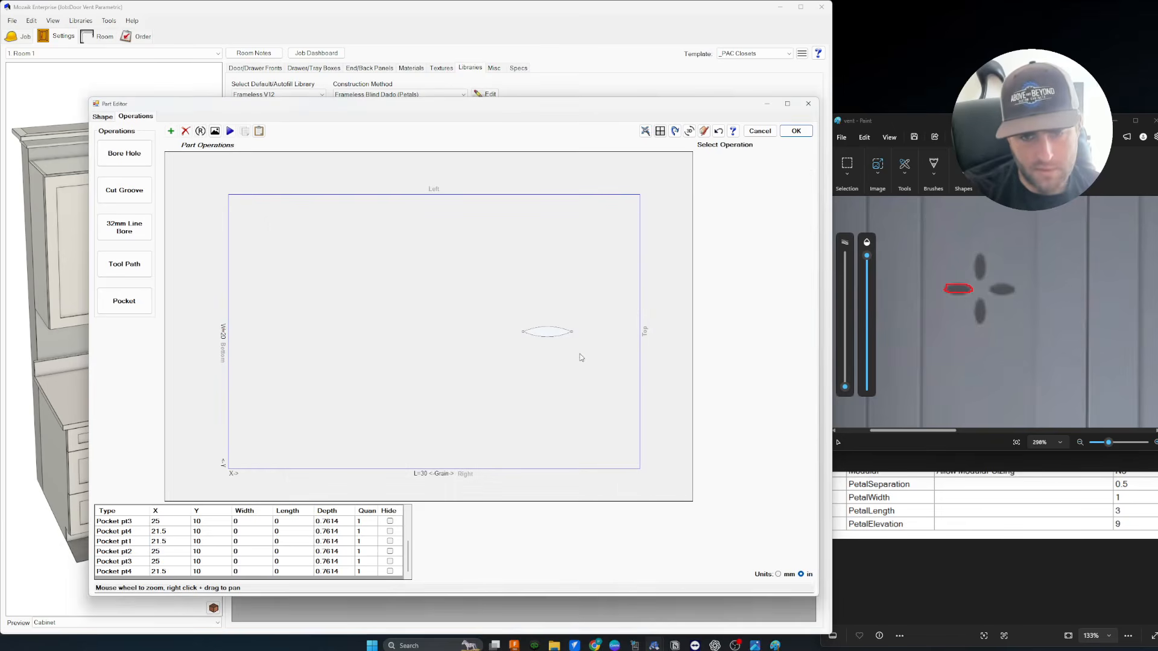
Set the X formula of the duplicated petal's fourth point to PartL-PetalElevation-(PetalSeparation).
click(132, 572)
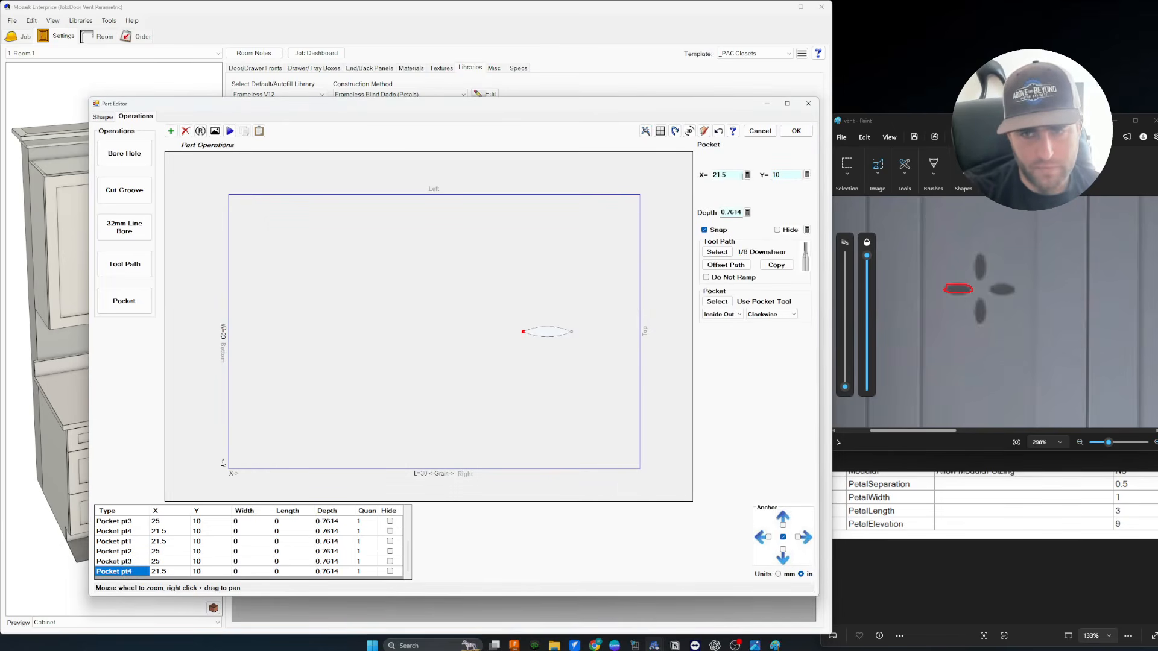
click(747, 175)
click(384, 252)
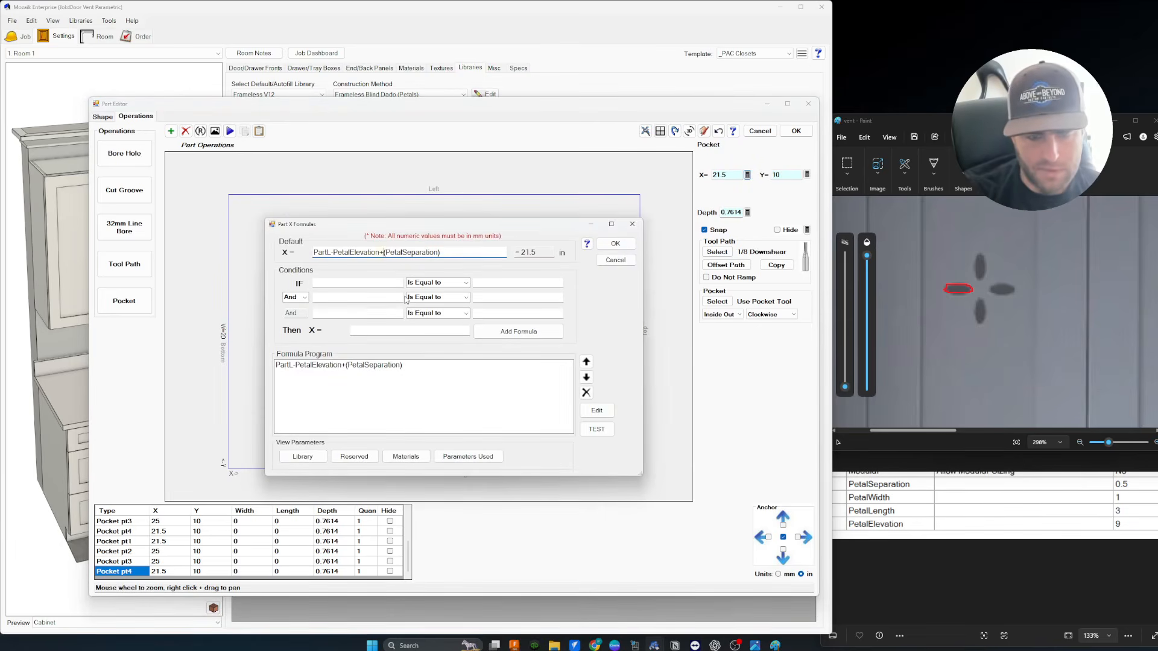
key(BackSpace)
text(-)
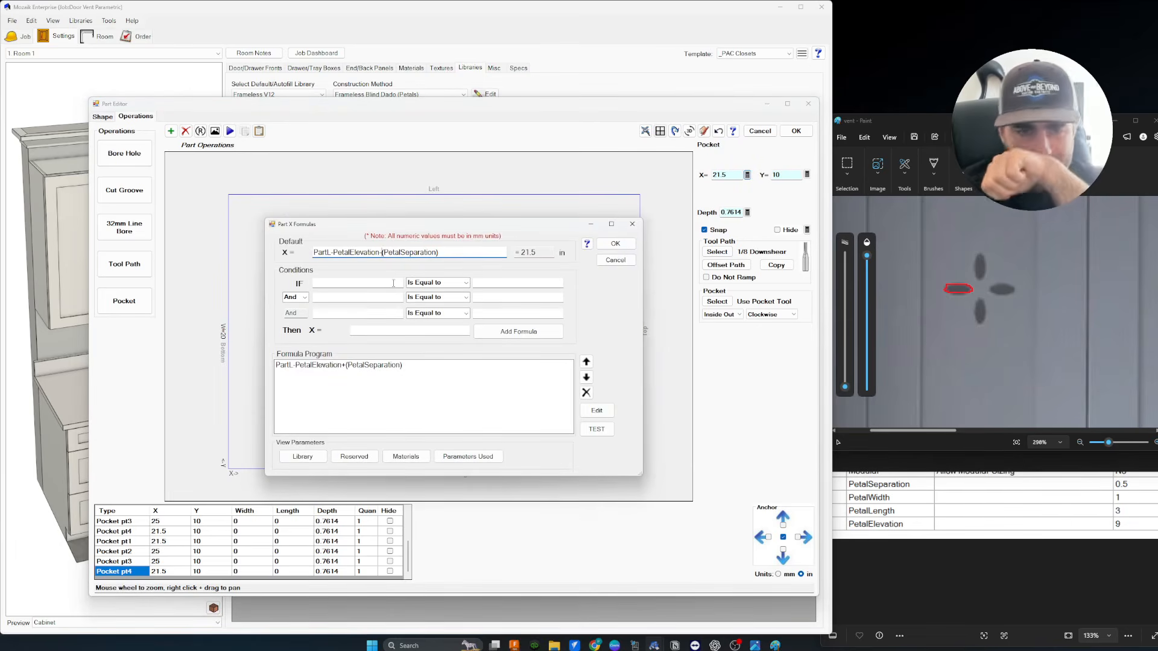
double_click(326, 253)
drag(334, 253, 475, 257)
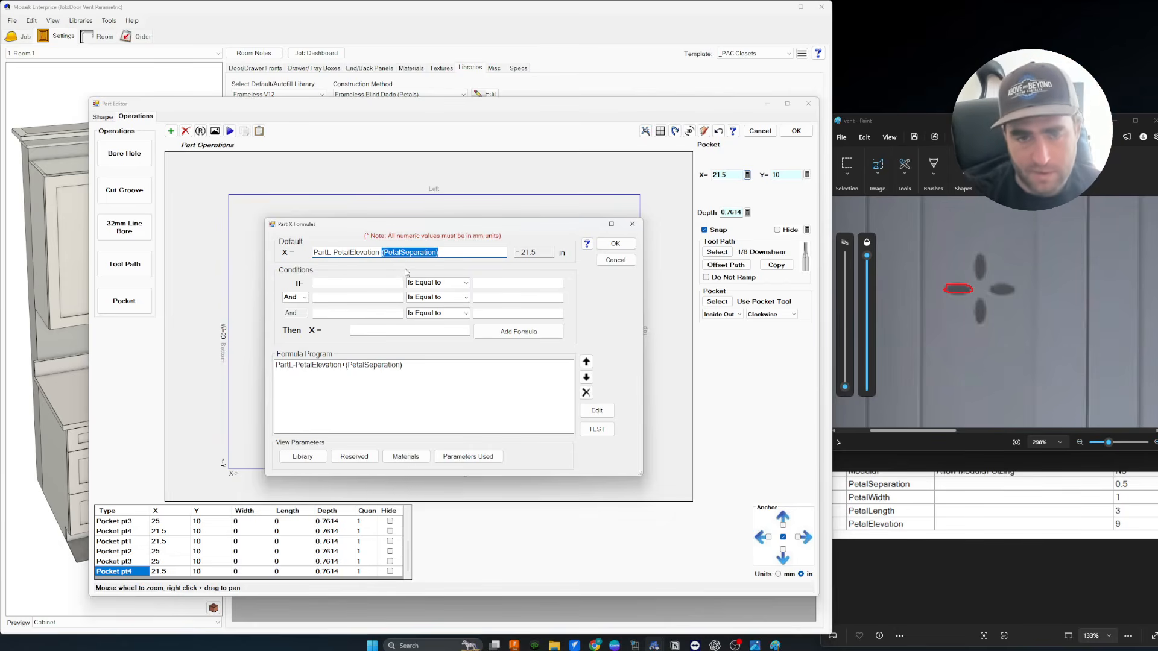
click(629, 245)
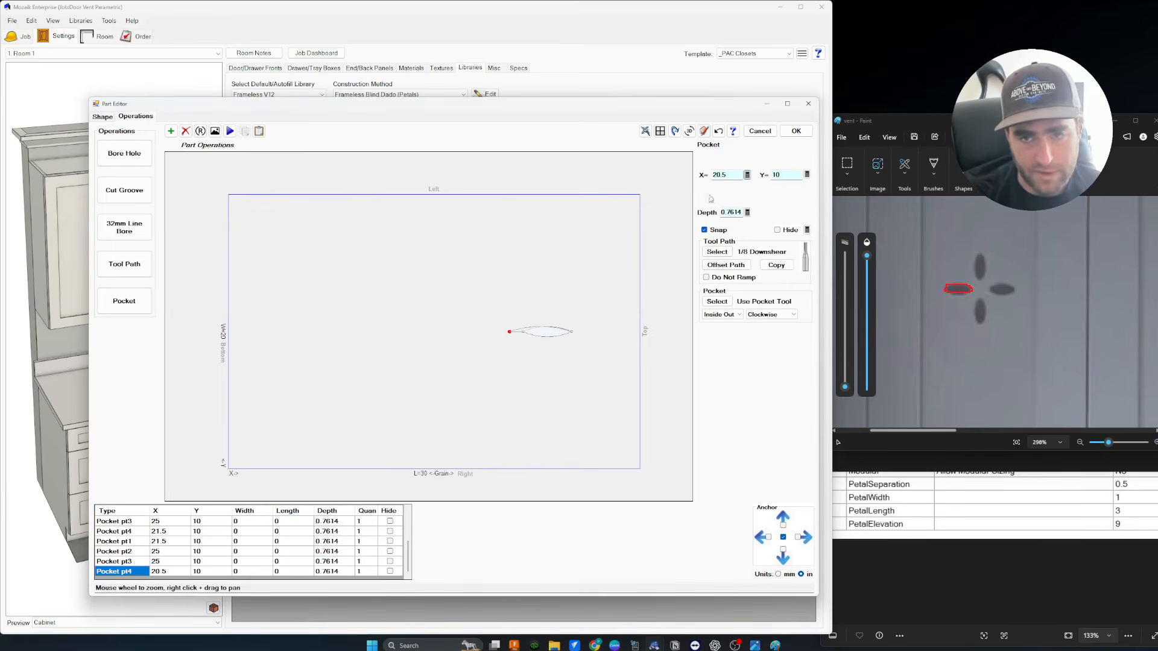
Copy the fourth point's X formula, PartL-PetalElevation-(PetalSeparation), to the duplicated petal's first point.
click(748, 175)
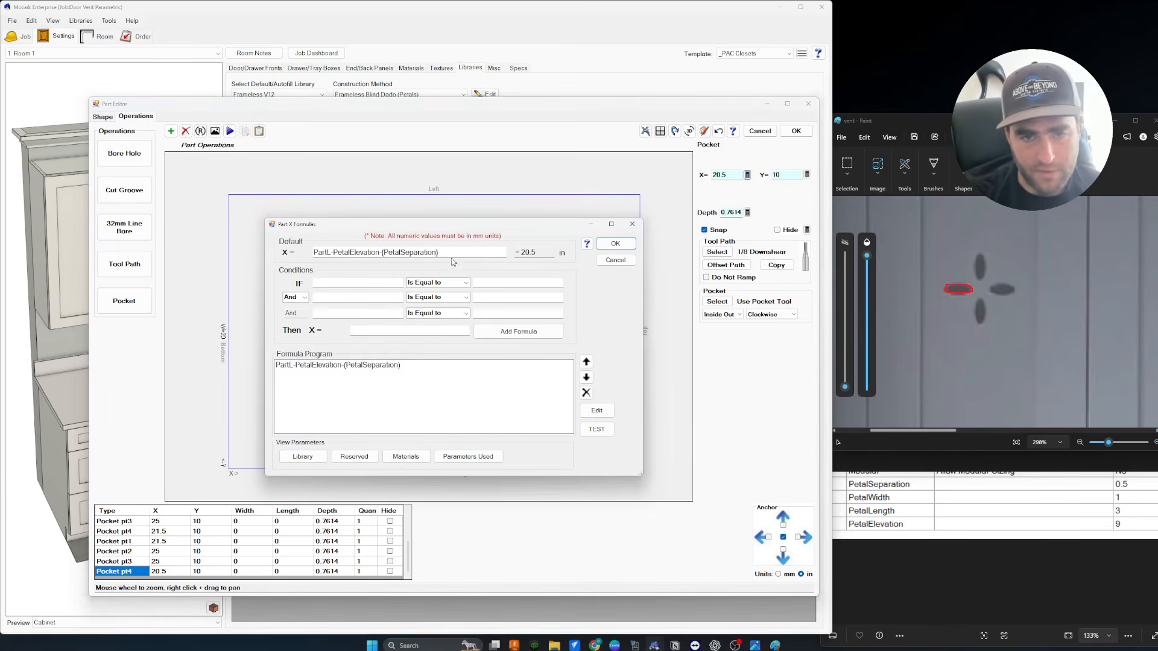
drag(450, 252, 290, 253)
key(ctrl+c)
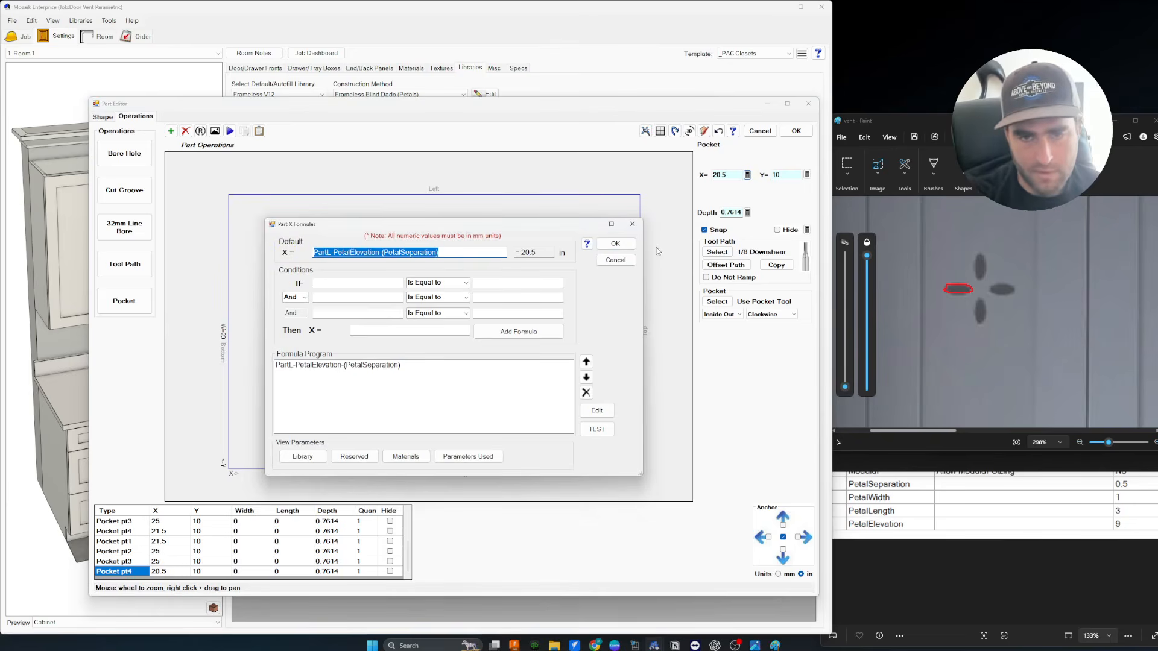
click(615, 245)
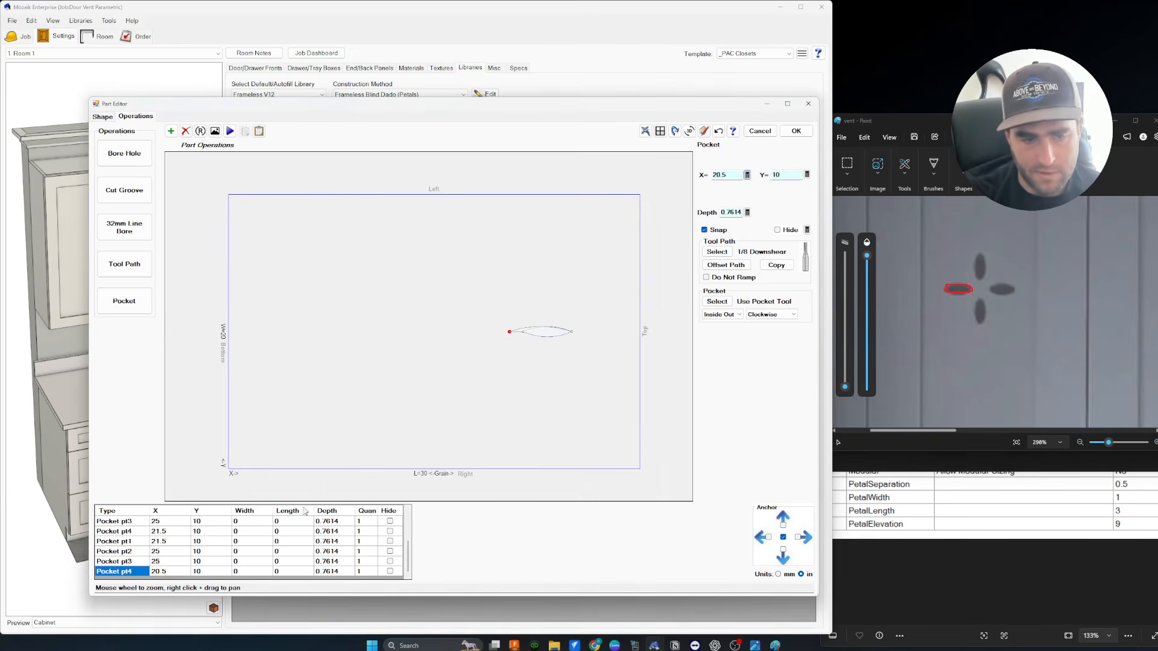
click(128, 542)
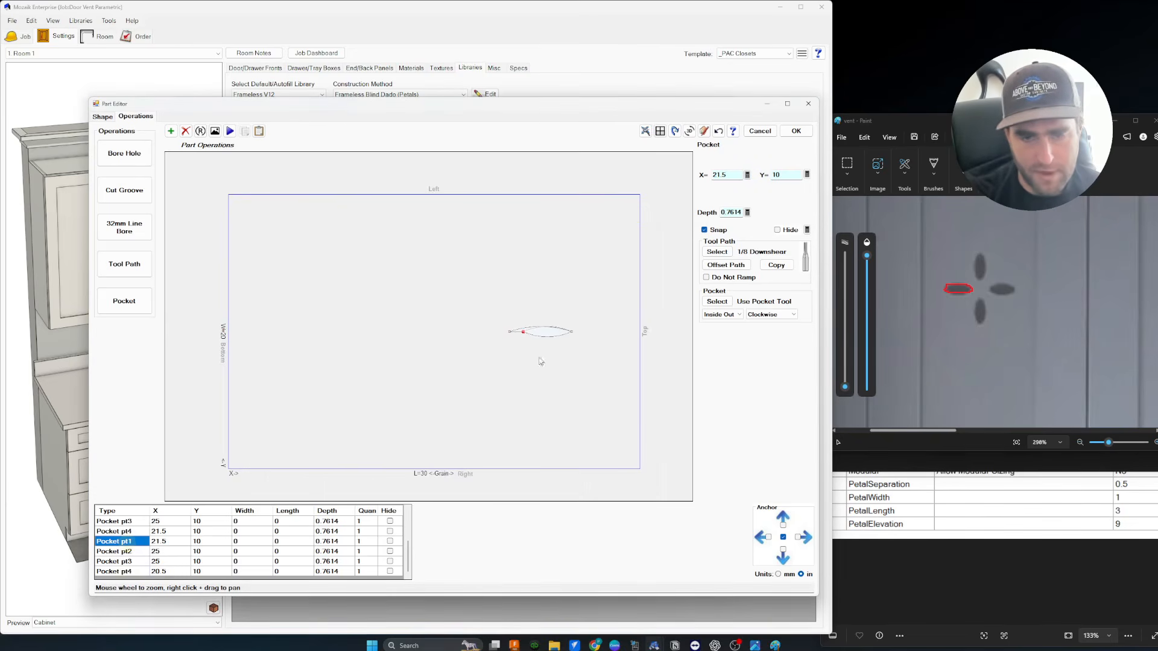
click(747, 174)
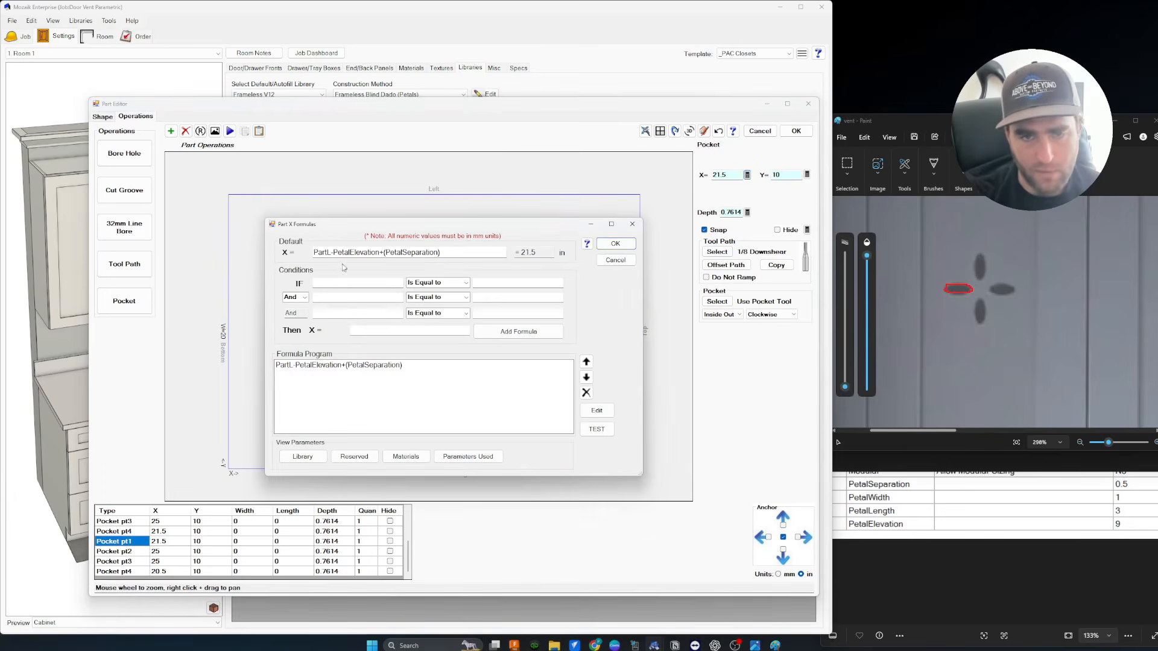
click(614, 244)
Set the duplicated petal's second point X formula to PartL-PetalElevation-(PetalSeparation)-PetalLength and copy the whole formula.
click(124, 552)
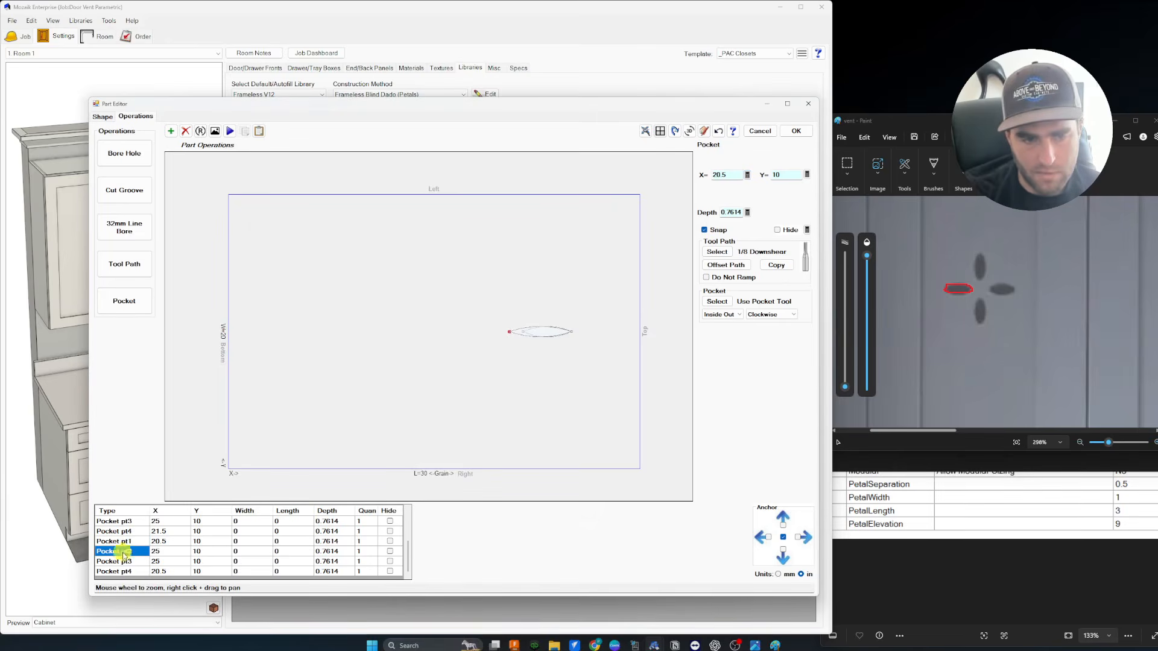
click(747, 175)
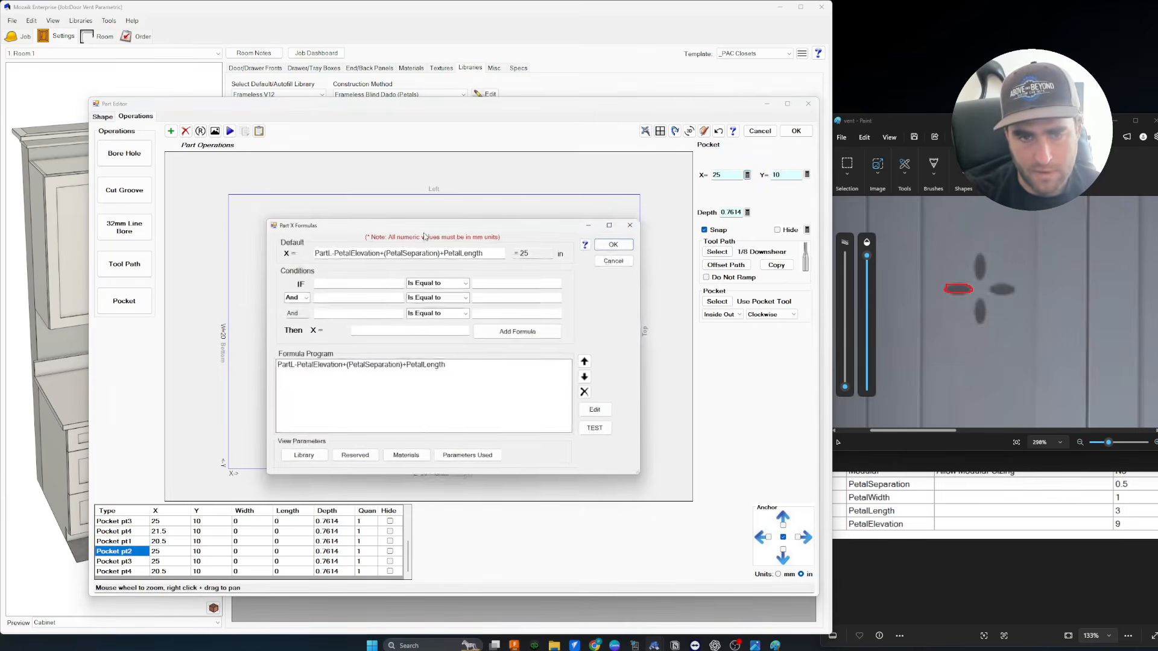
drag(503, 259, 189, 258)
key(ctrl+v)
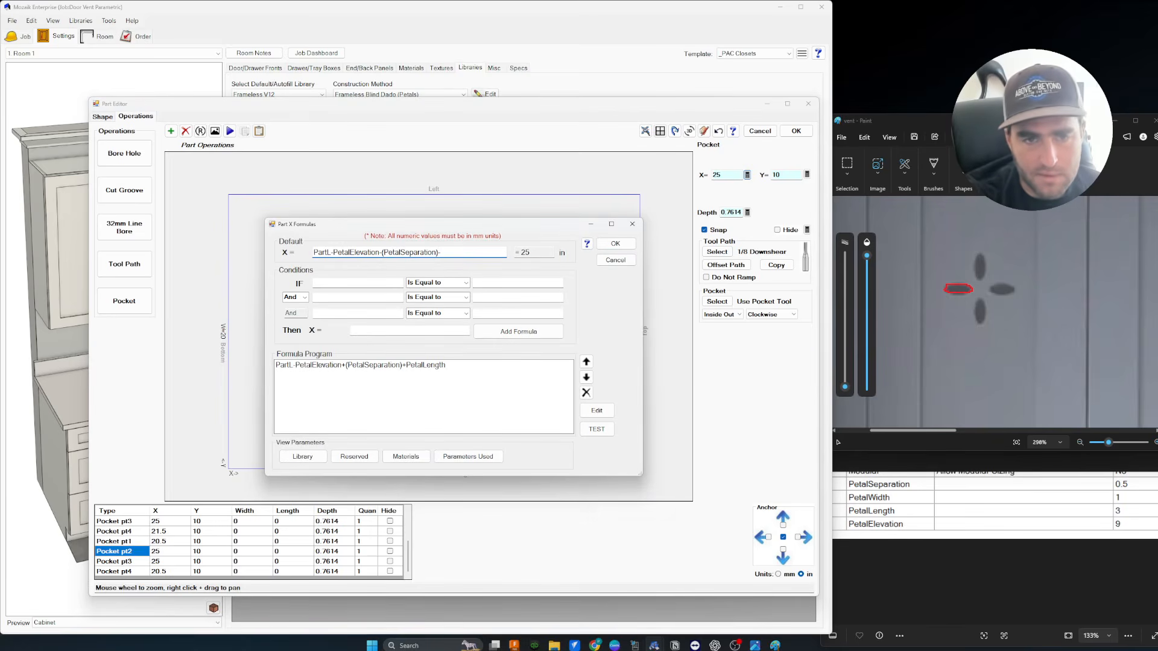
text(-PetalLength)
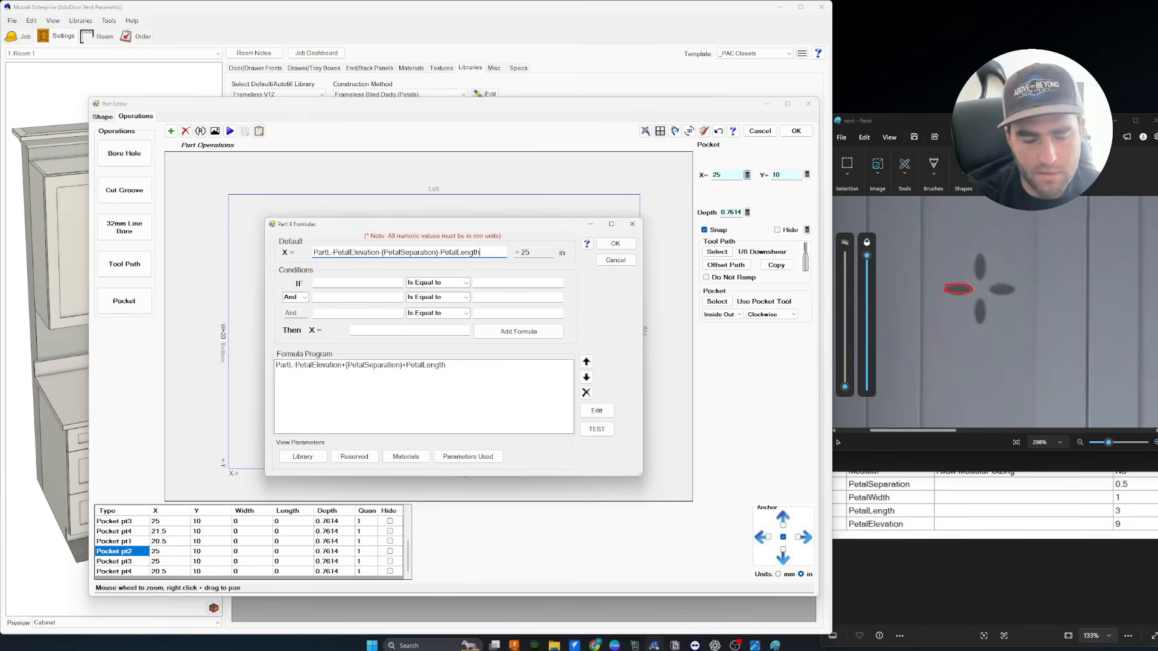
key(ctrl+a)
key(ctrl+c)
click(613, 245)
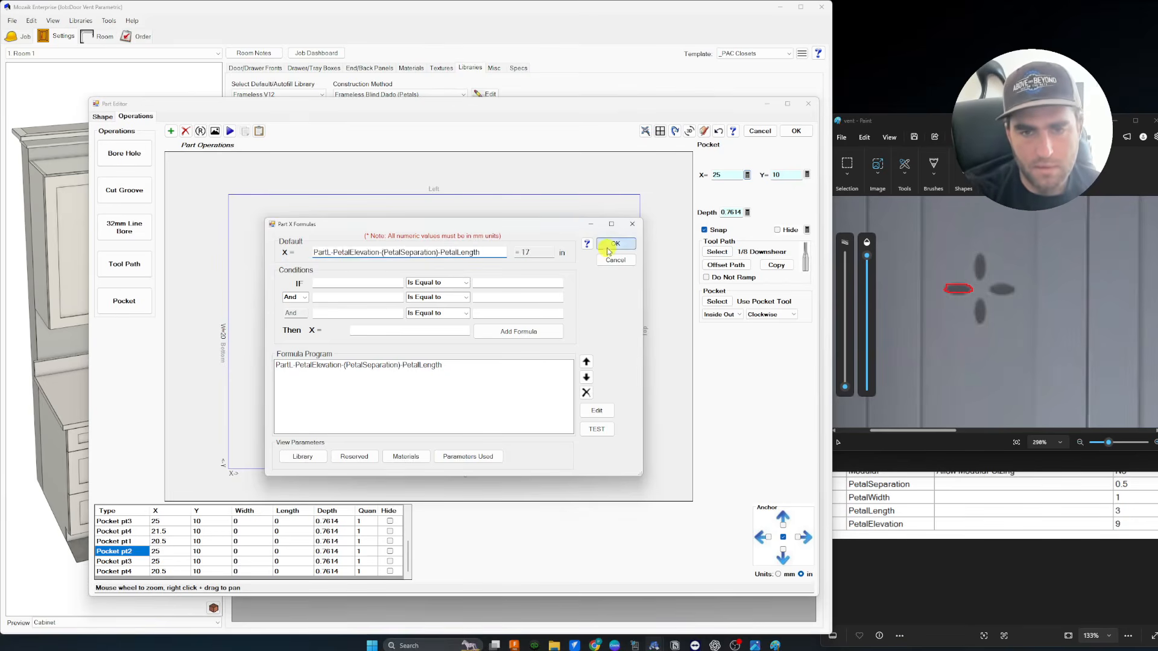
Apply the copied formula PartL-PetalElevation-(PetalSeparation)-PetalLength to the X of the duplicated petal's third point.
click(138, 562)
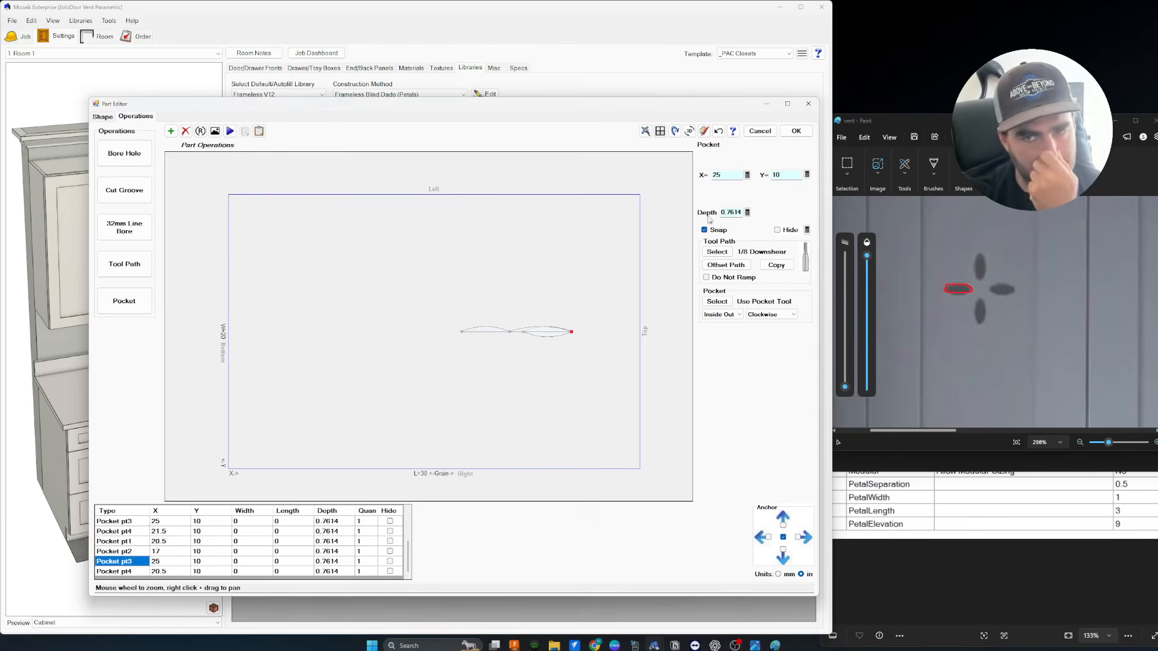
click(747, 175)
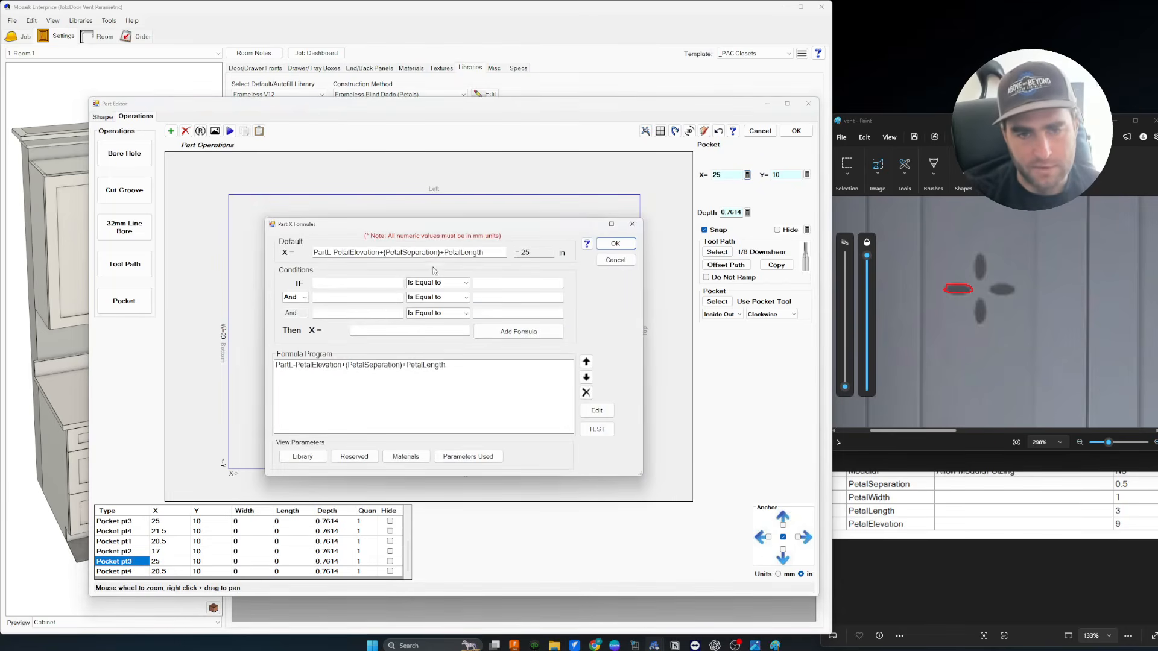
key(ctrl+a)
key(ctrl+v)
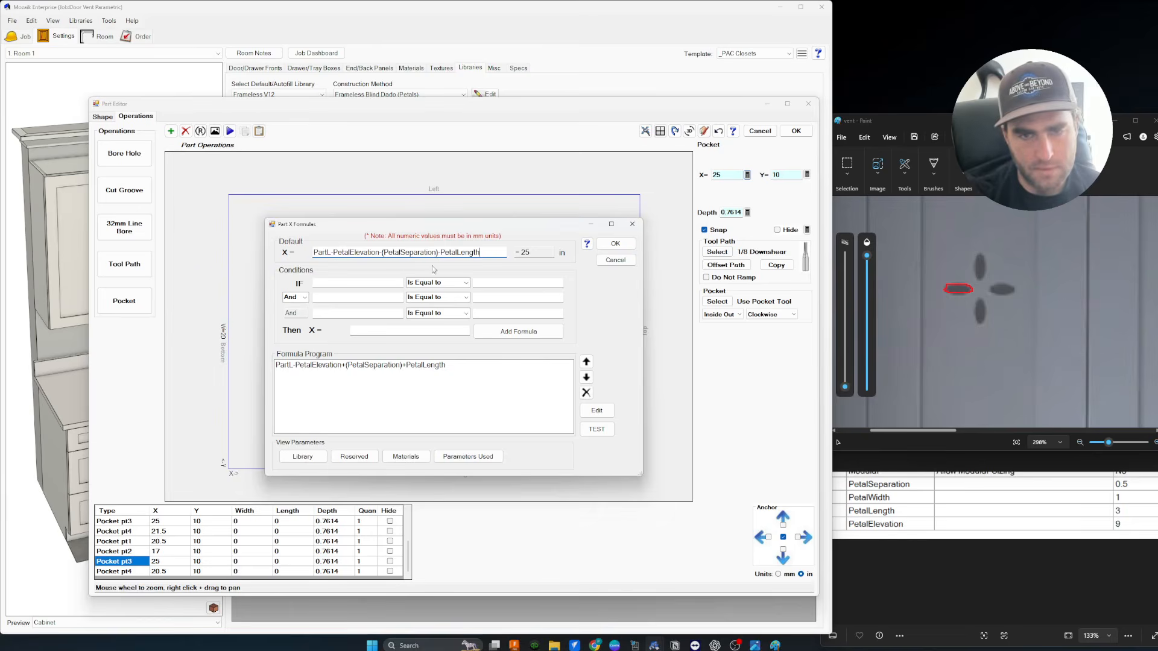
click(628, 245)
click(538, 385)
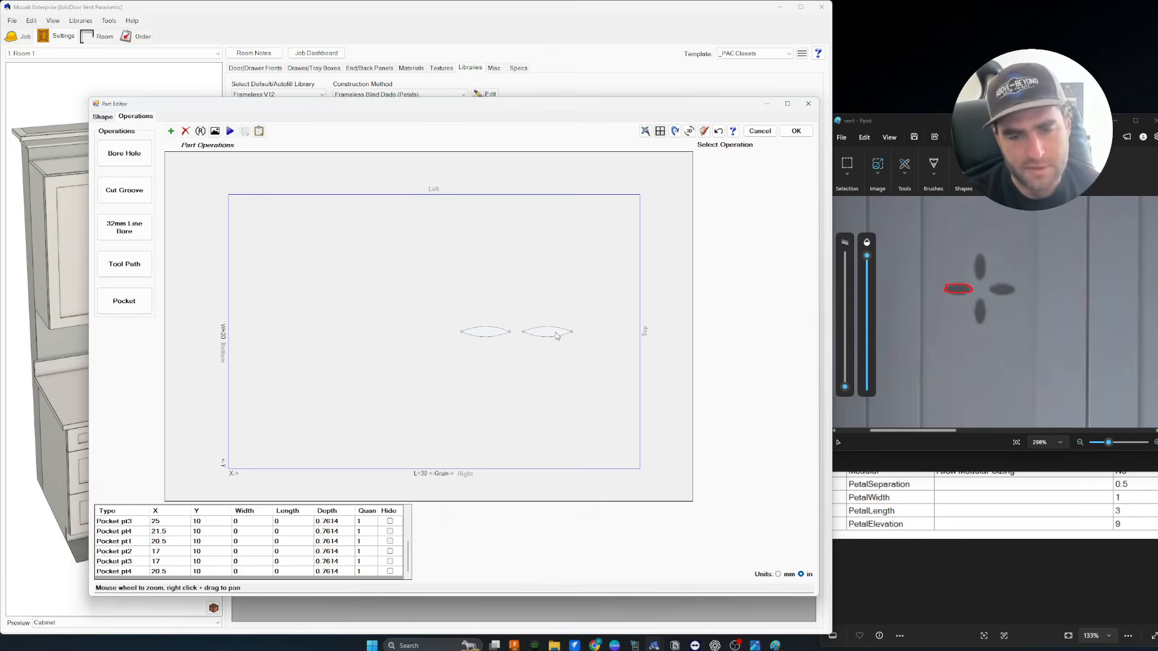
Duplicate the original petal pocket nearest the door's top edge to start a third petal.
drag(580, 360, 518, 310)
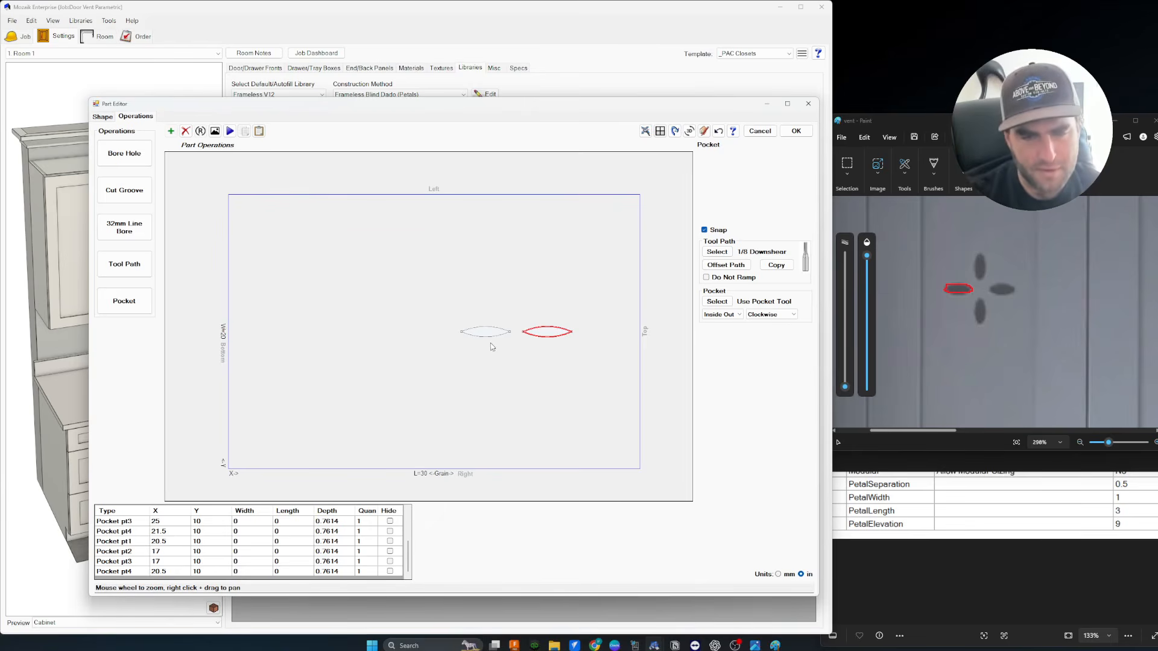
click(488, 366)
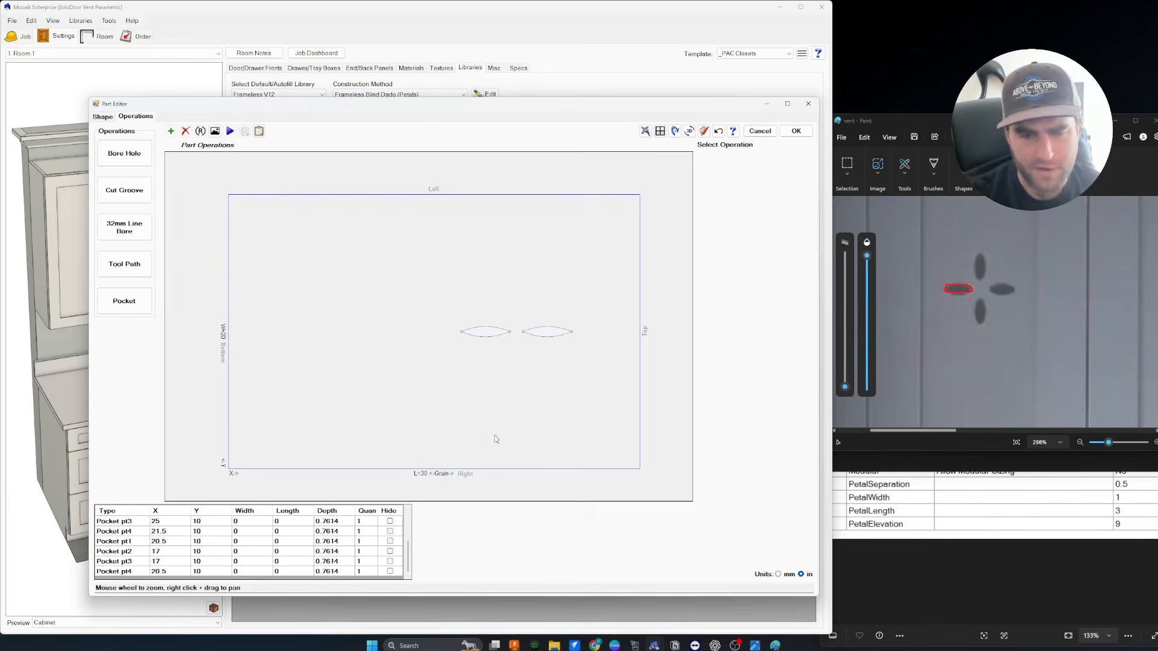
click(138, 542)
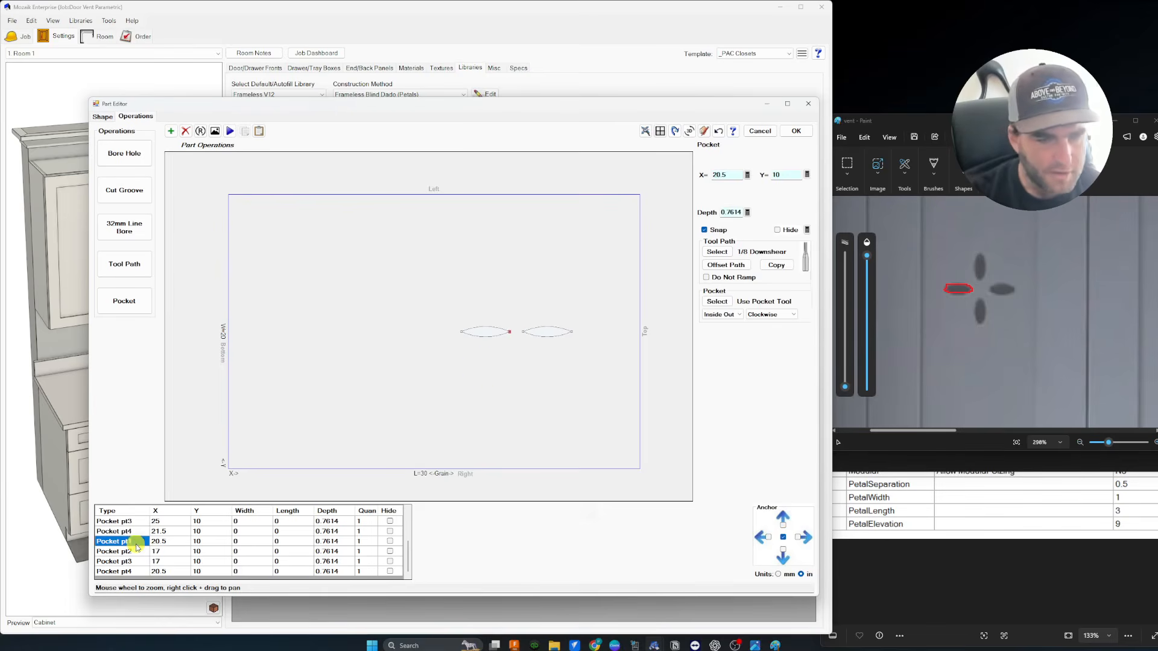
click(139, 521)
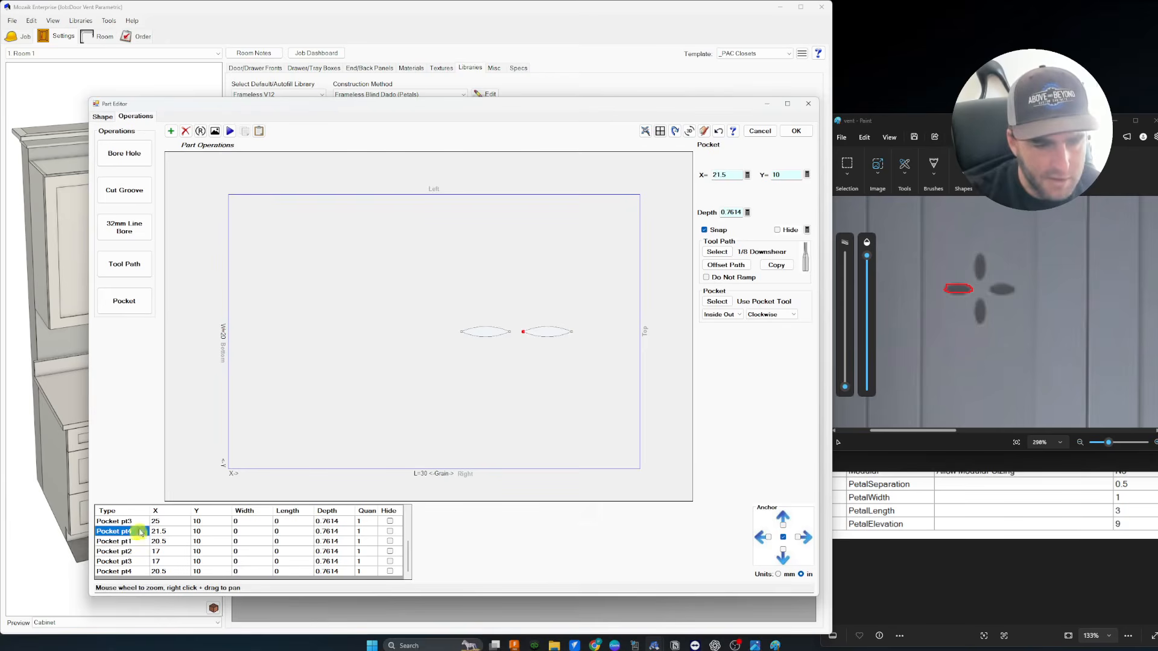
scroll(139, 523, up, 1)
click(140, 531)
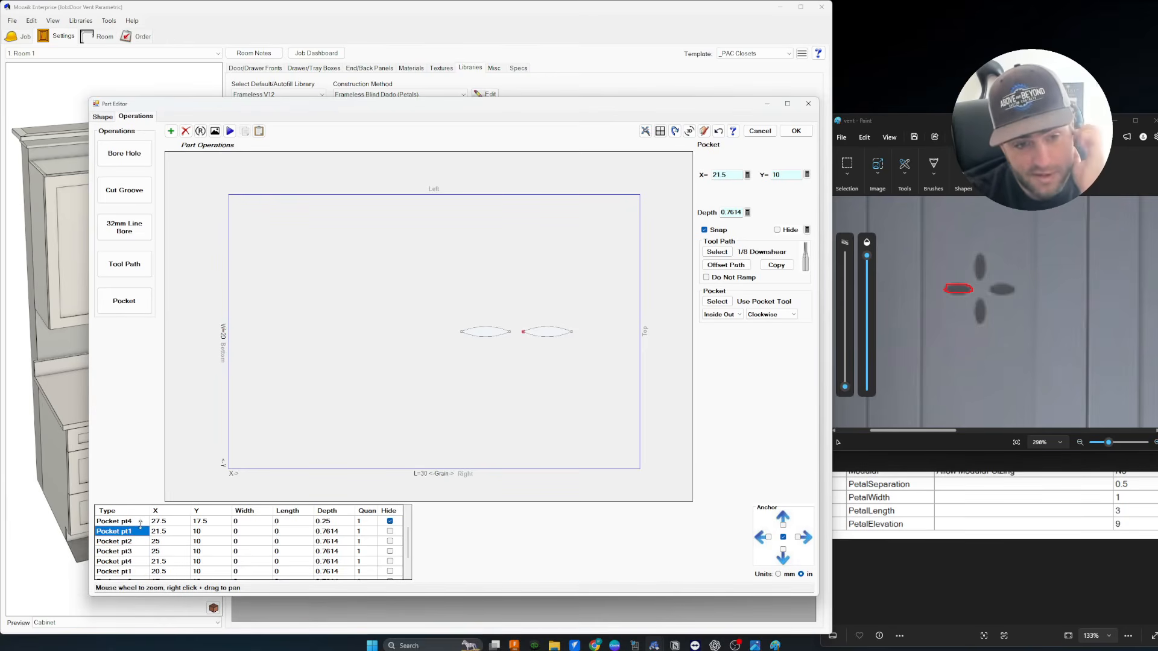
drag(578, 346, 519, 311)
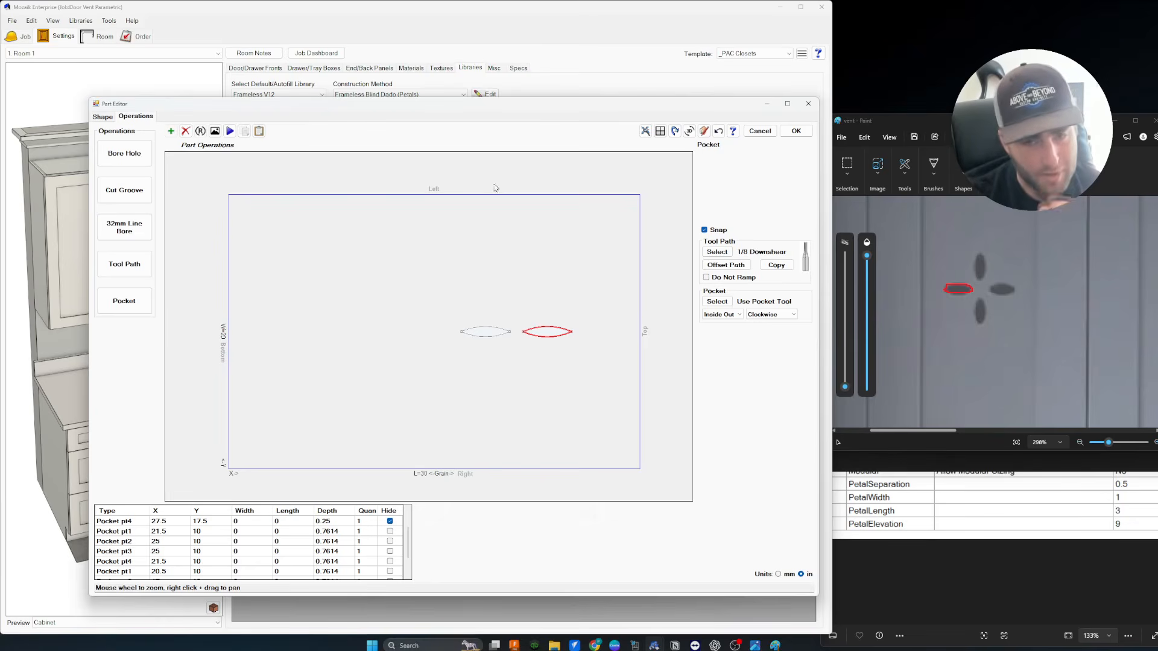
drag(586, 357, 520, 315)
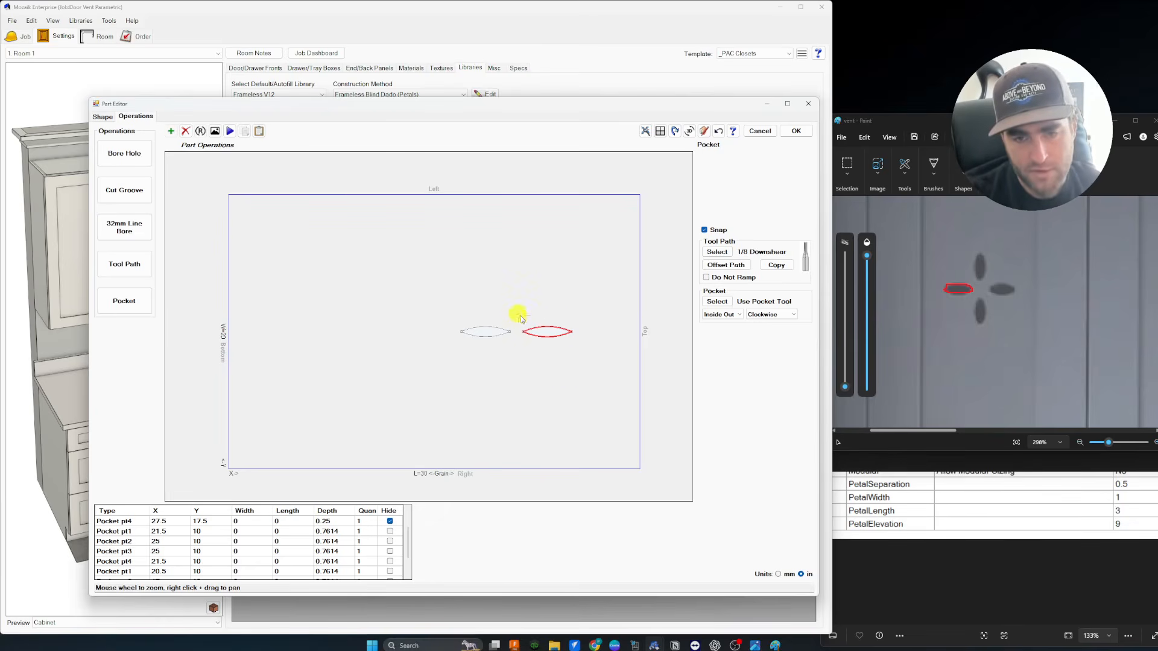
click(260, 132)
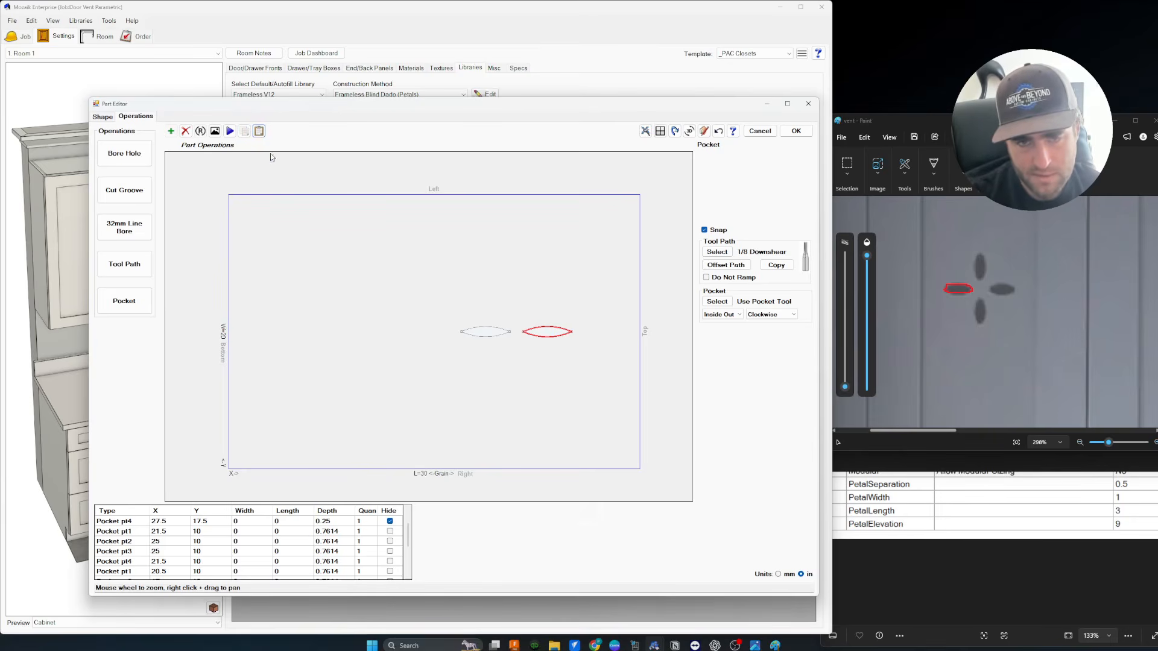
Set the X formula of the third petal's first point to PartL-PetalElevation, removing the separation term.
scroll(234, 563, down, 2)
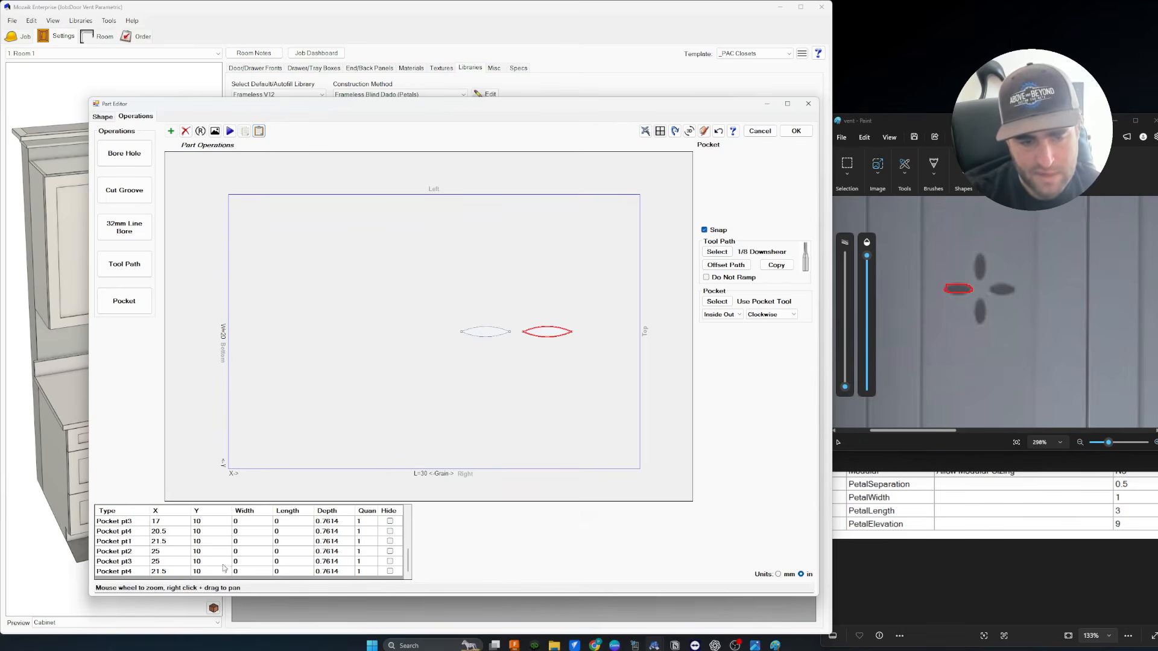
click(134, 544)
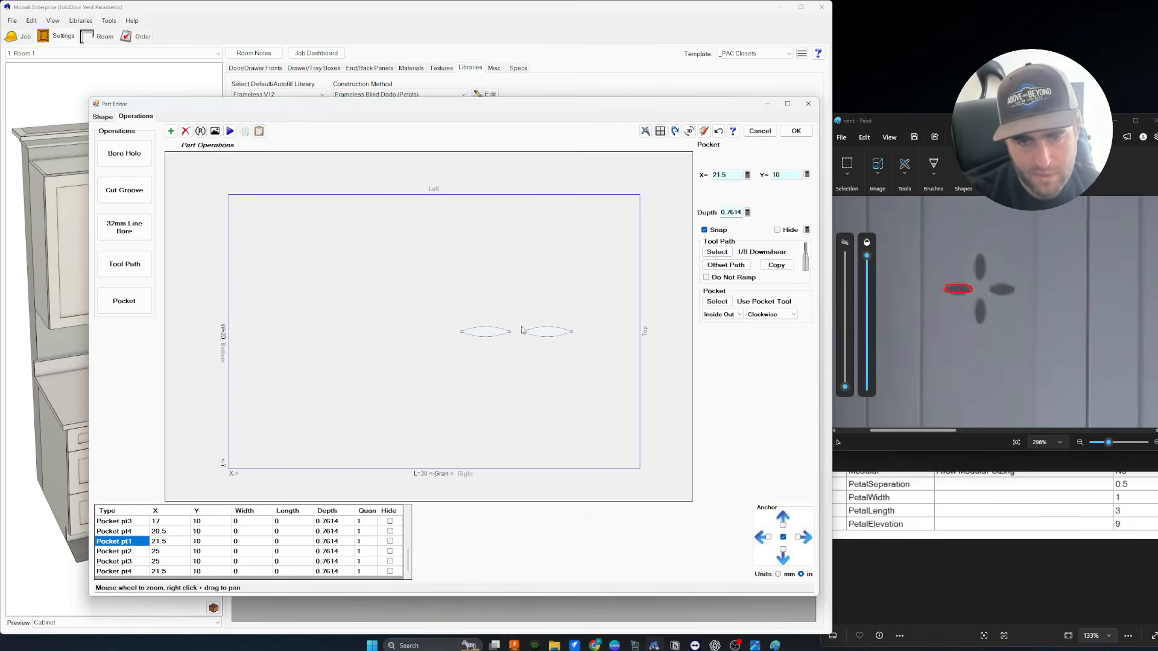
click(747, 175)
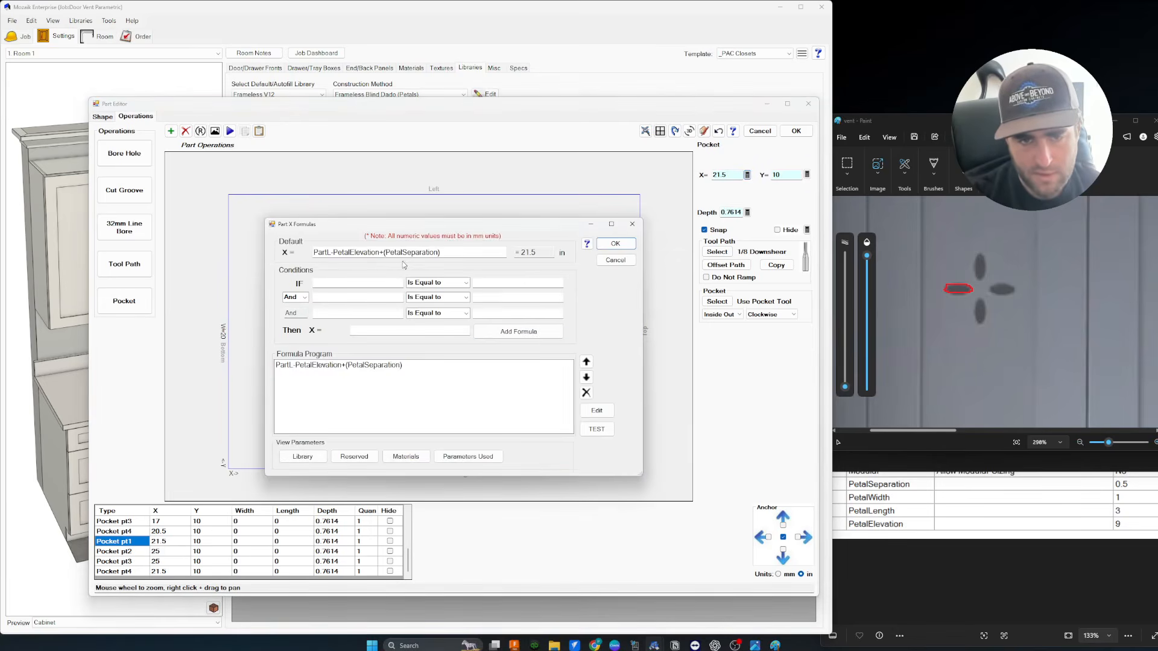
drag(380, 252, 491, 252)
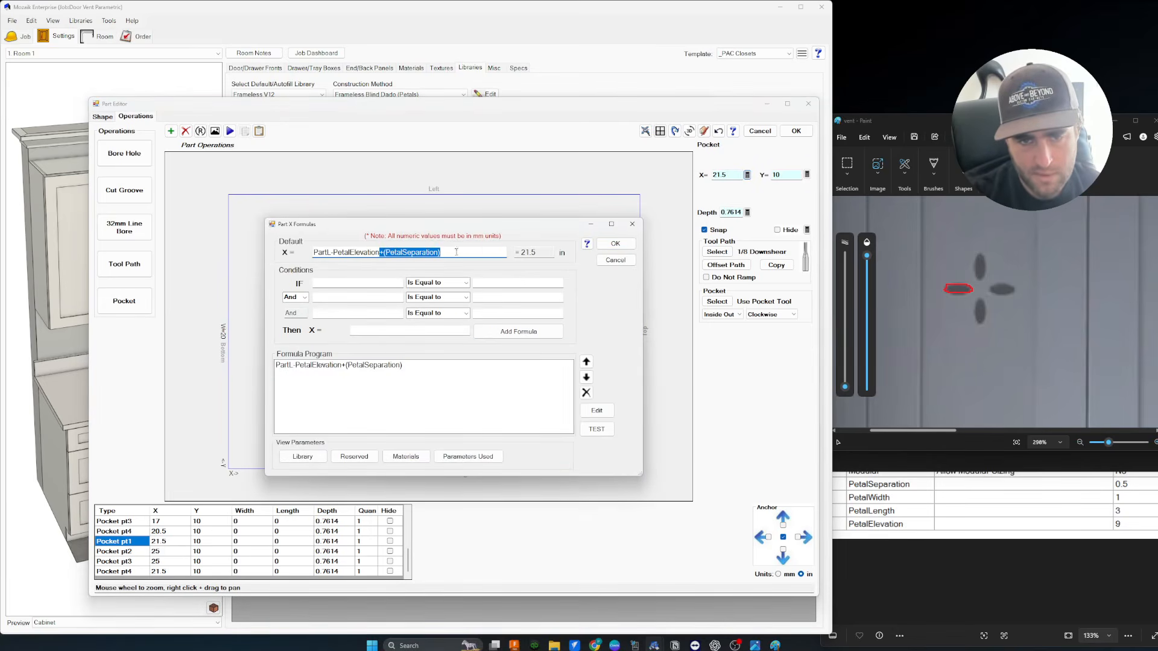
key(BackSpace)
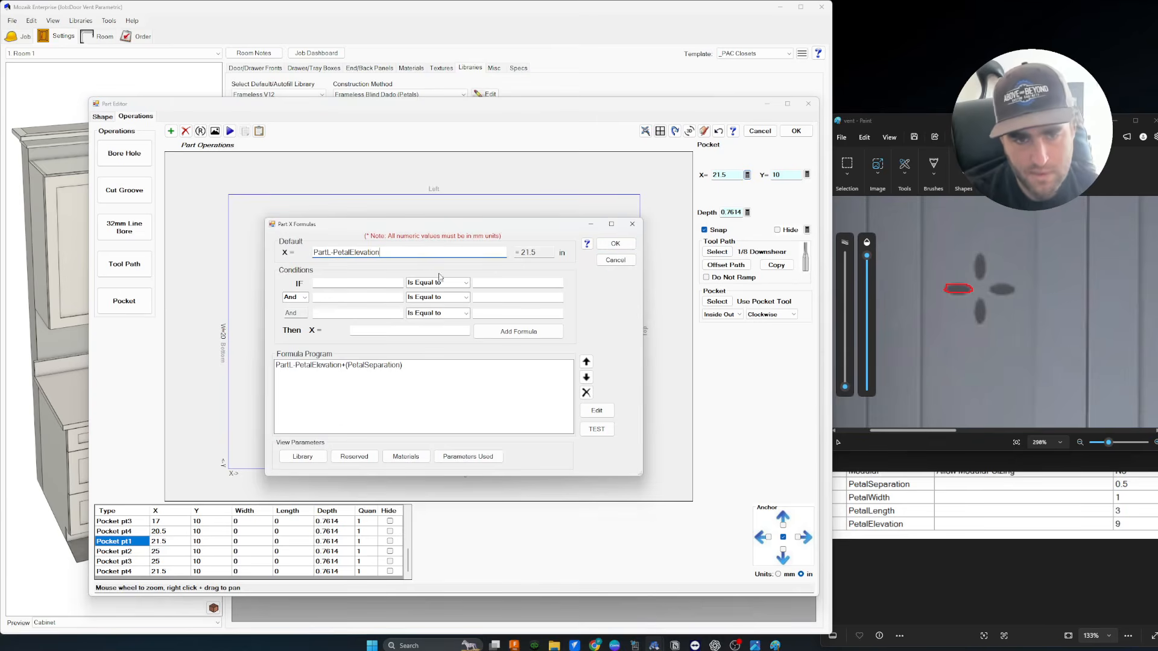
click(615, 244)
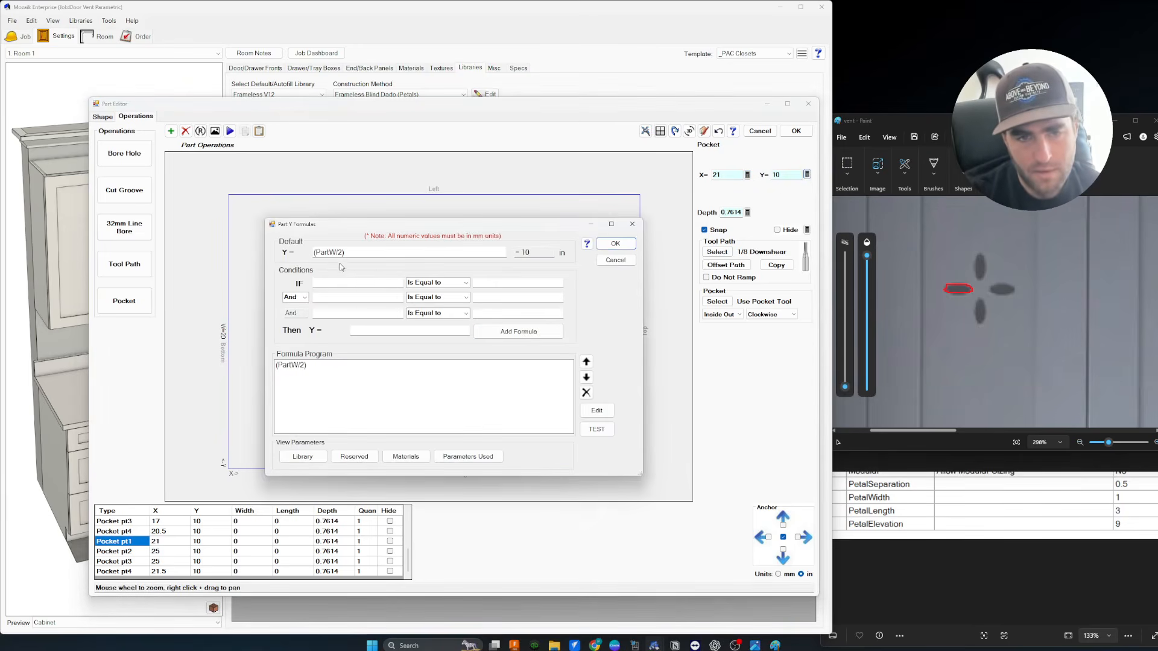
Set the Y formula of the third petal's first point to (PartW/2)+PetalSeparation.
click(351, 252)
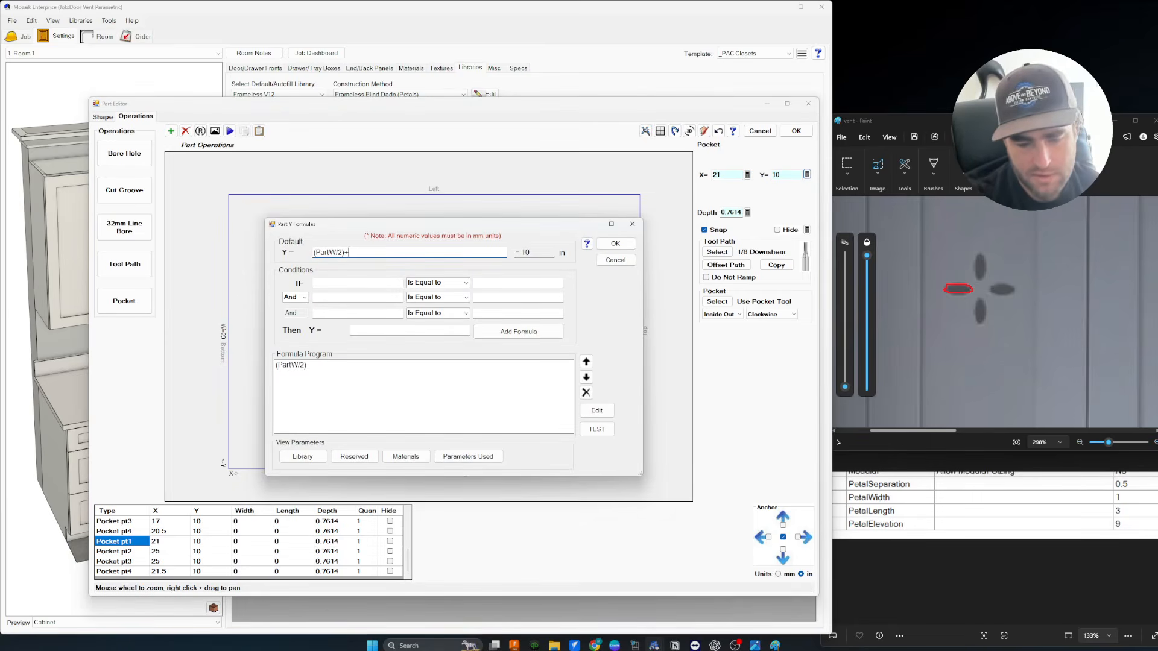
text(+PetalSeparation)
key(Tab)
click(631, 242)
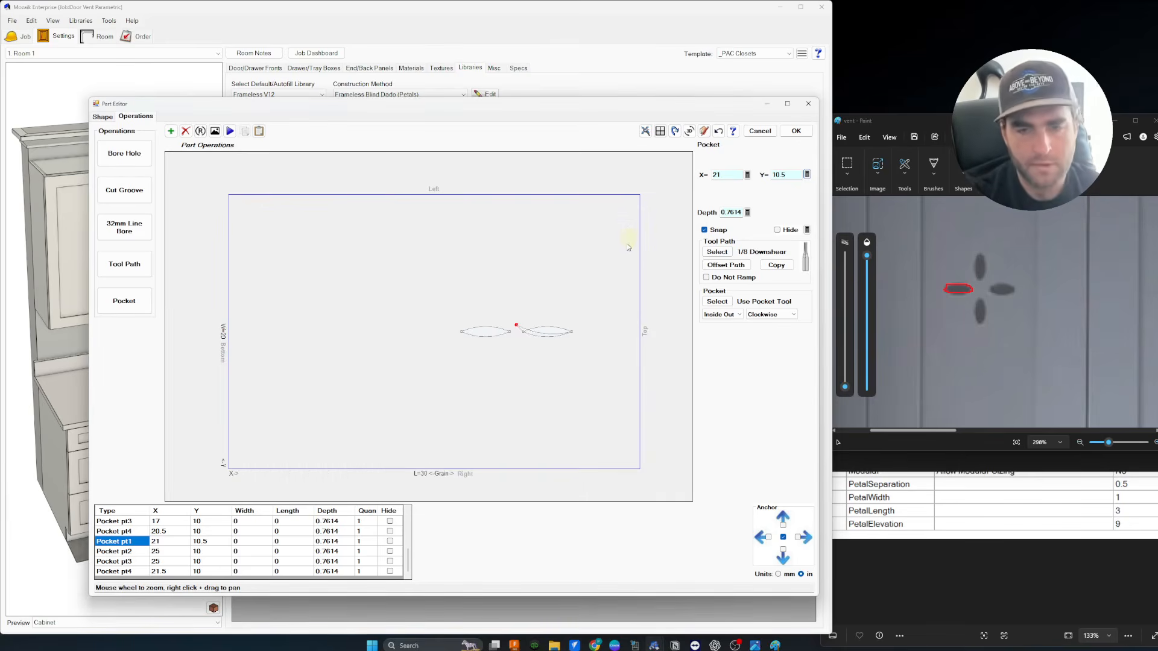
Copy the first point's whole Y formula, (PartW/2)+PetalSeparation, and select the third petal's fourth point.
scroll(520, 328, up, 3)
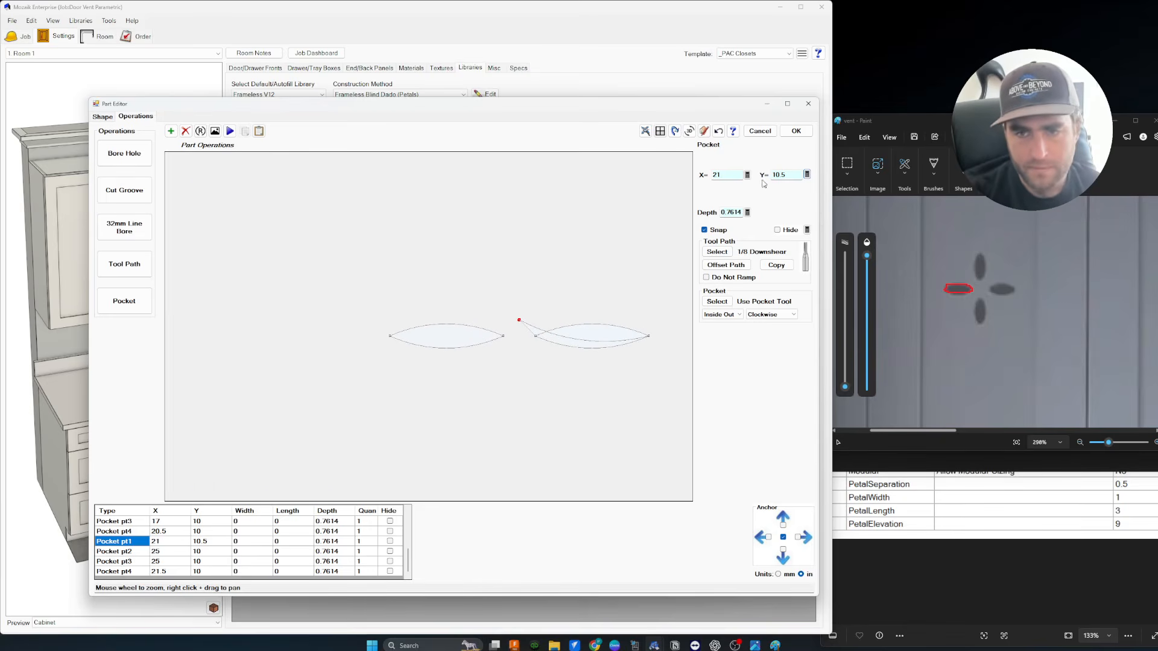
click(807, 175)
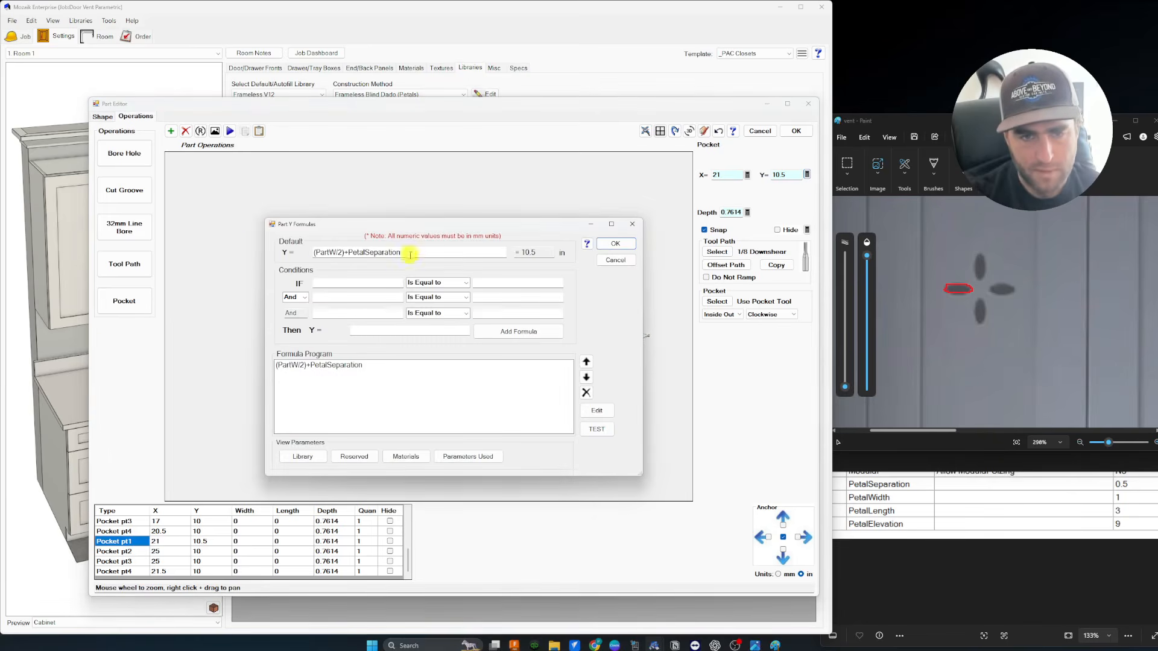
drag(406, 251, 231, 250)
key(ctrl+c)
click(615, 244)
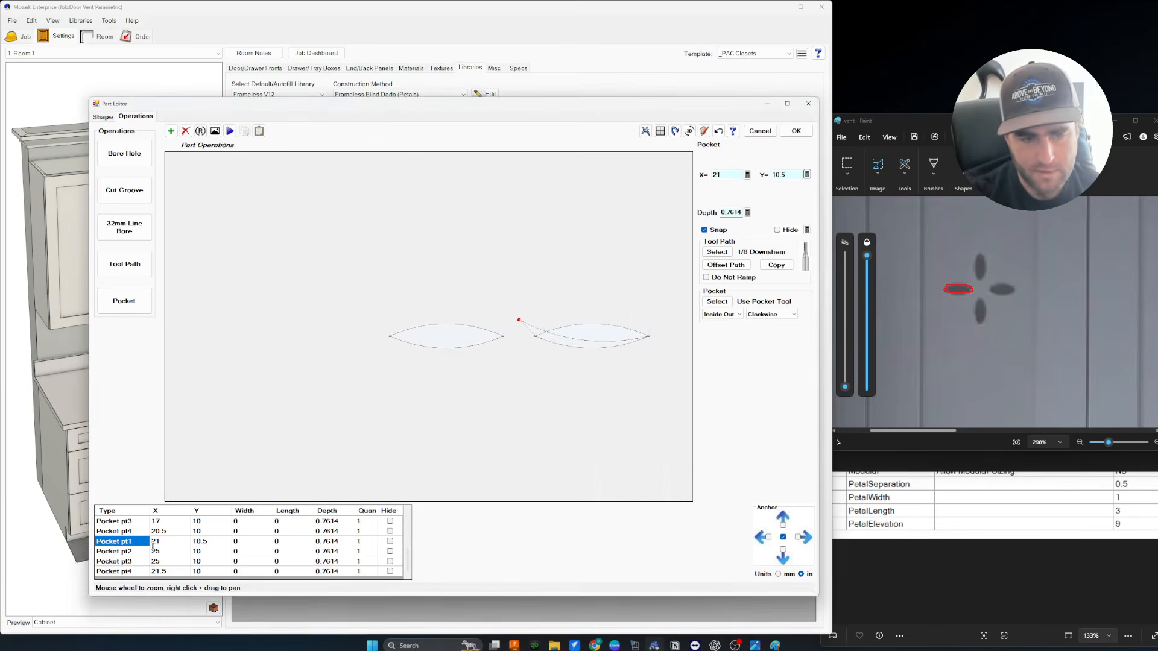
click(135, 572)
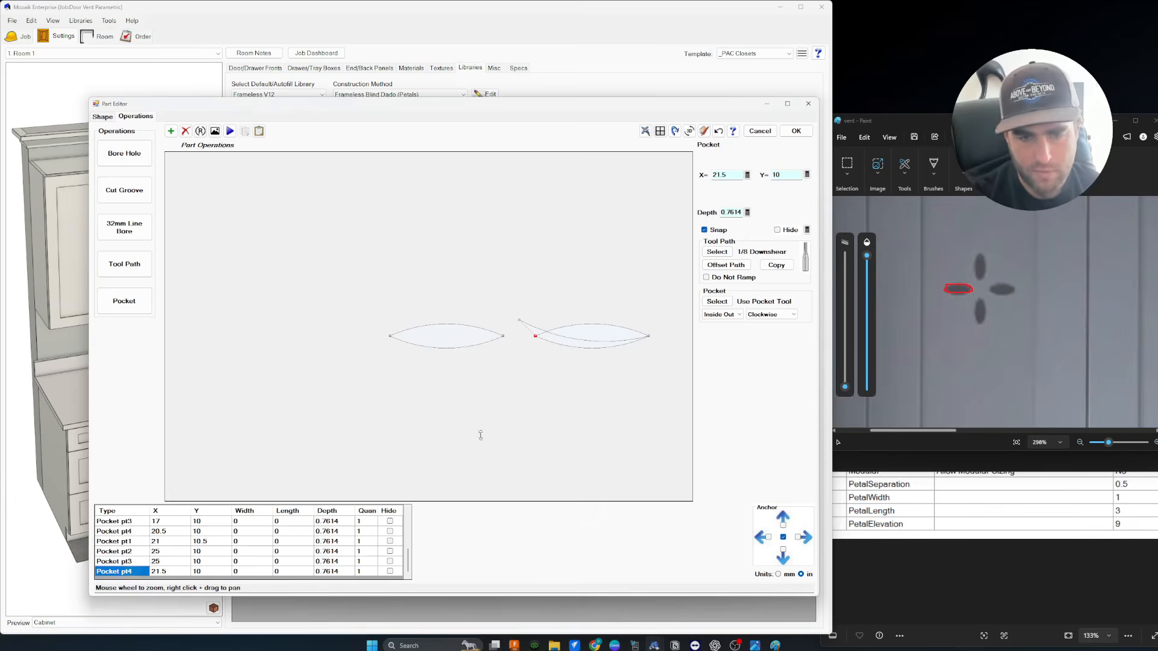
Set the Y formula of point 4 in the last petal pocket to (PartW/2)+PetalSeparation.
click(806, 175)
key(ctrl+a)
key(ctrl+v)
click(615, 243)
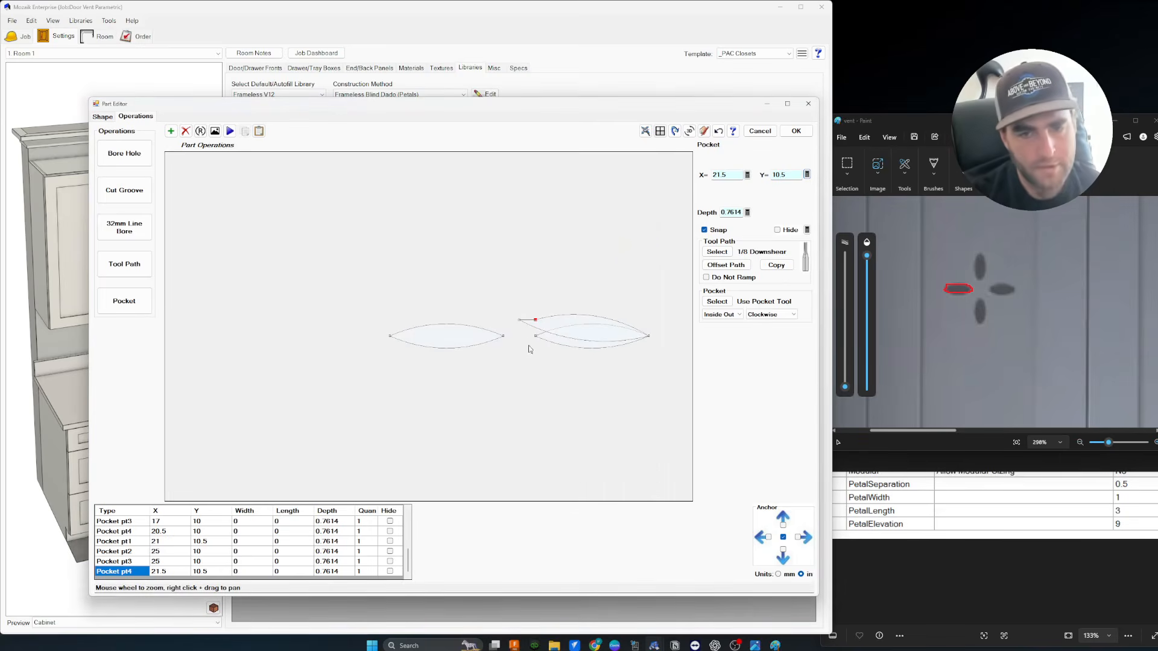
Copy the X formula PartL-PetalElevation from point 1 of the last petal pocket to its point 4.
click(519, 320)
click(747, 175)
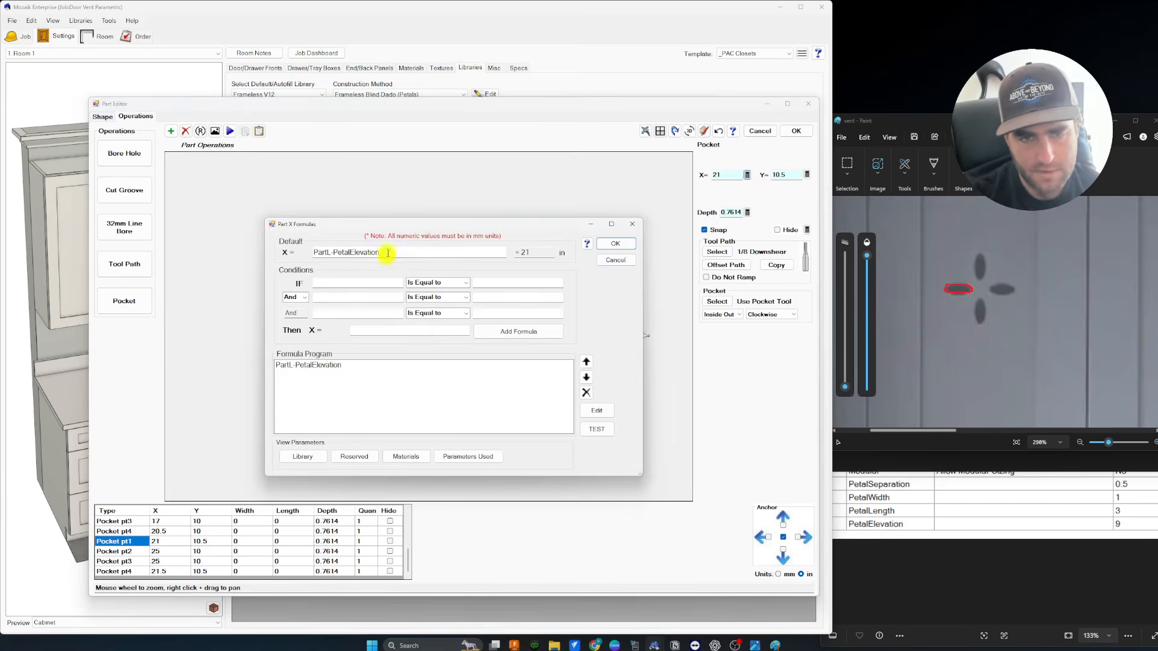
drag(386, 252, 253, 256)
key(ctrl+c)
click(617, 244)
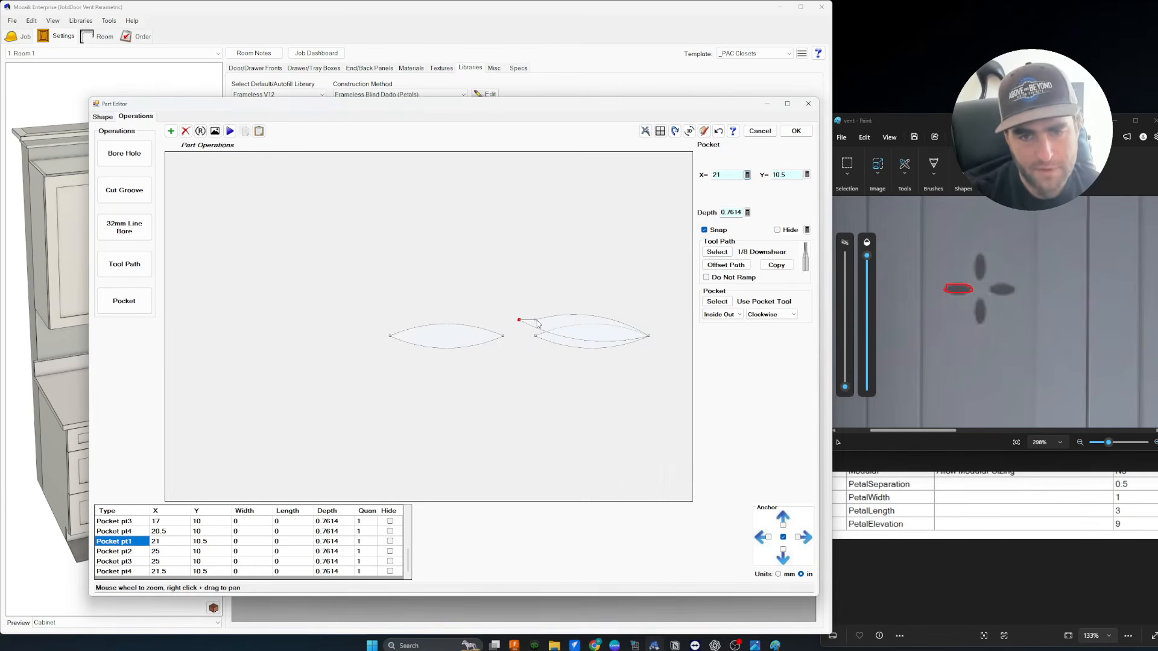
click(538, 323)
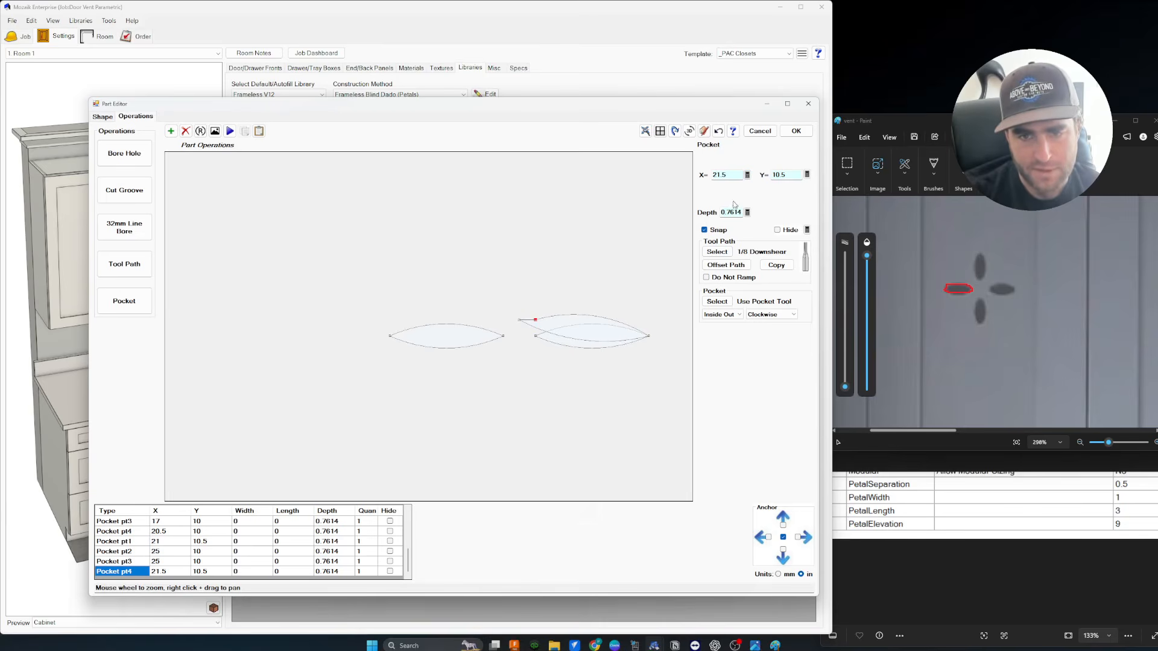
click(747, 175)
drag(460, 251, 193, 227)
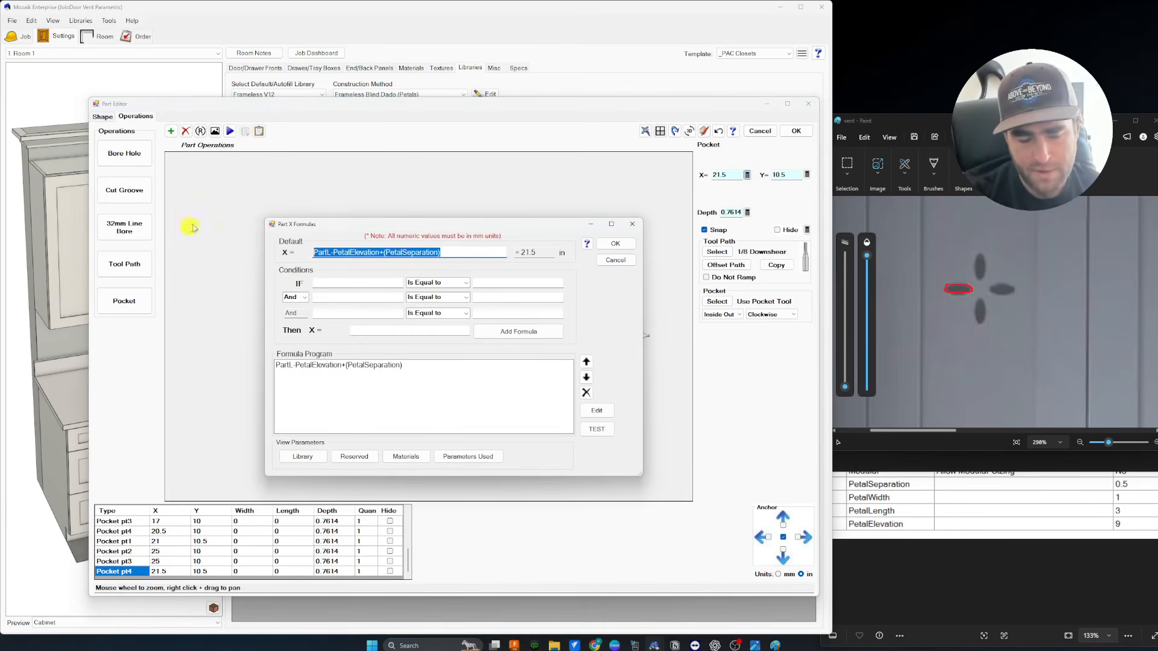
key(ctrl+v)
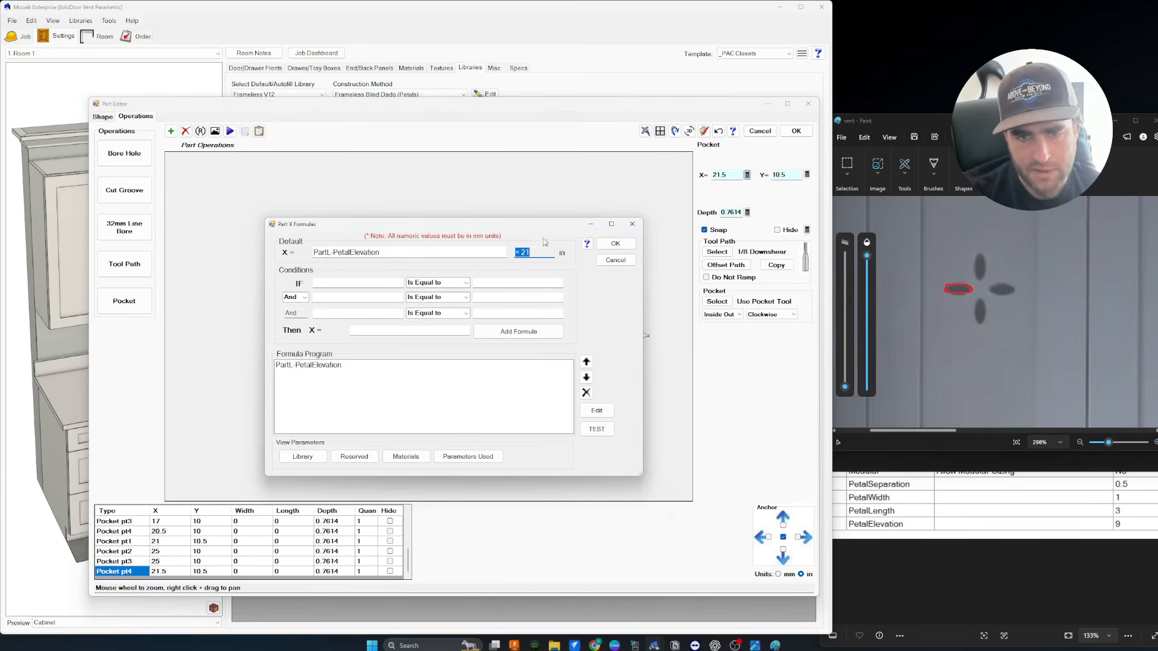
click(615, 243)
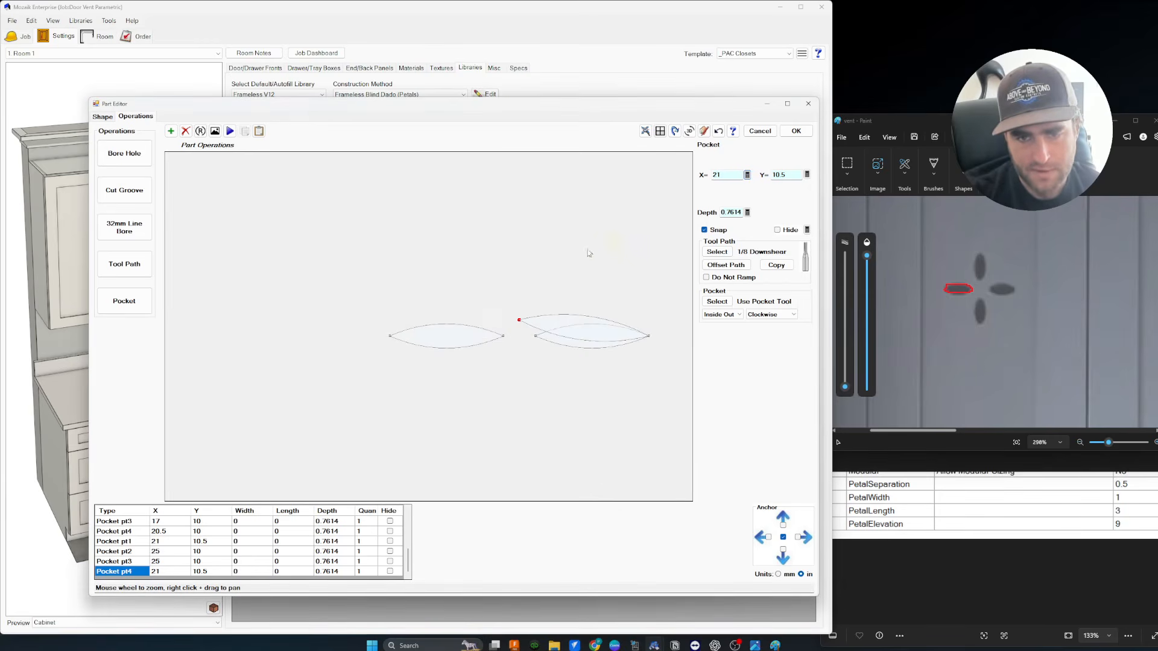
click(516, 292)
right_drag(558, 352, 515, 380)
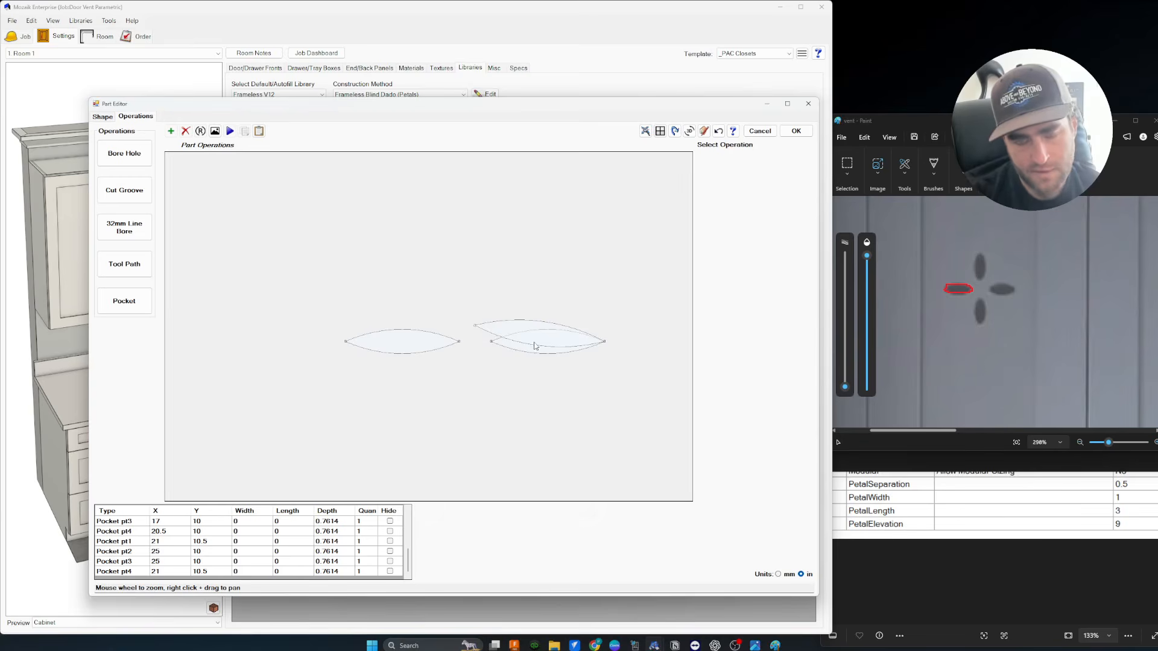
scroll(502, 374, down, 2)
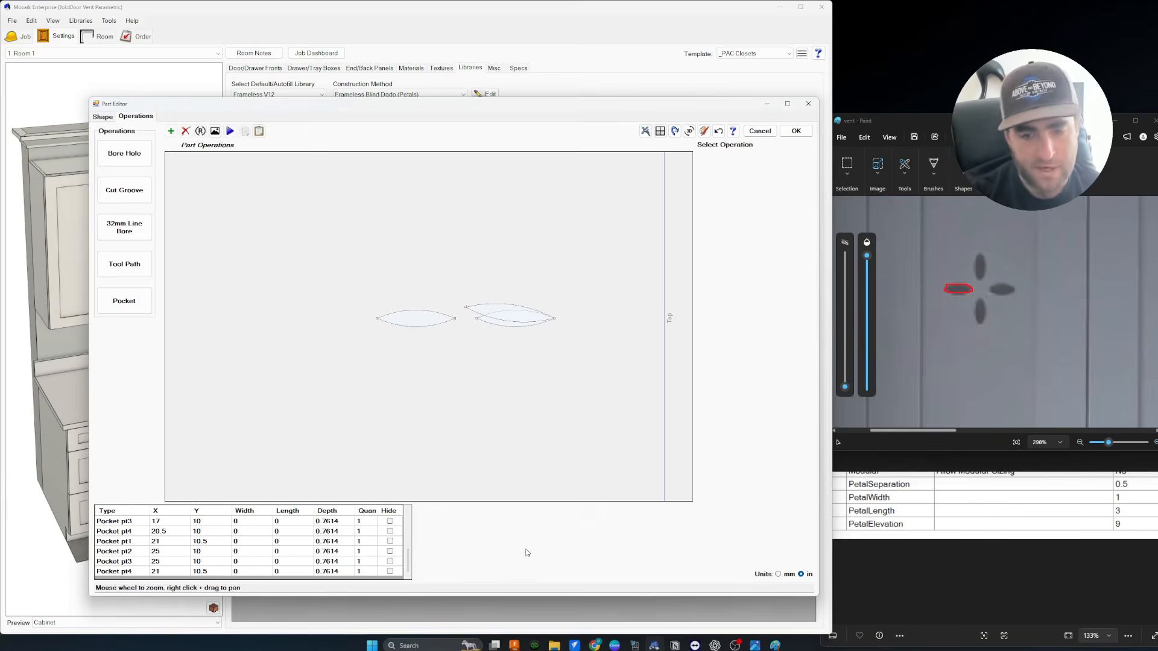
Switch to the browser article on cabinet door vent holes and examine its example photos and popular cut-out patterns.
mouse_move(594, 645)
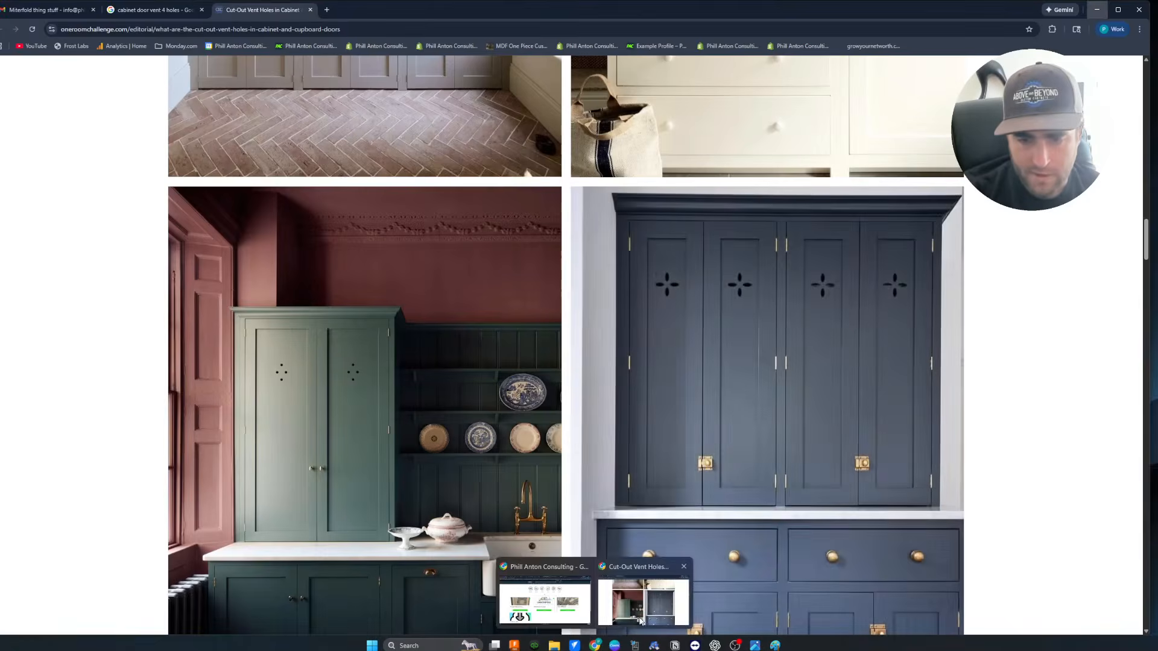
click(641, 622)
scroll(705, 402, down, 15)
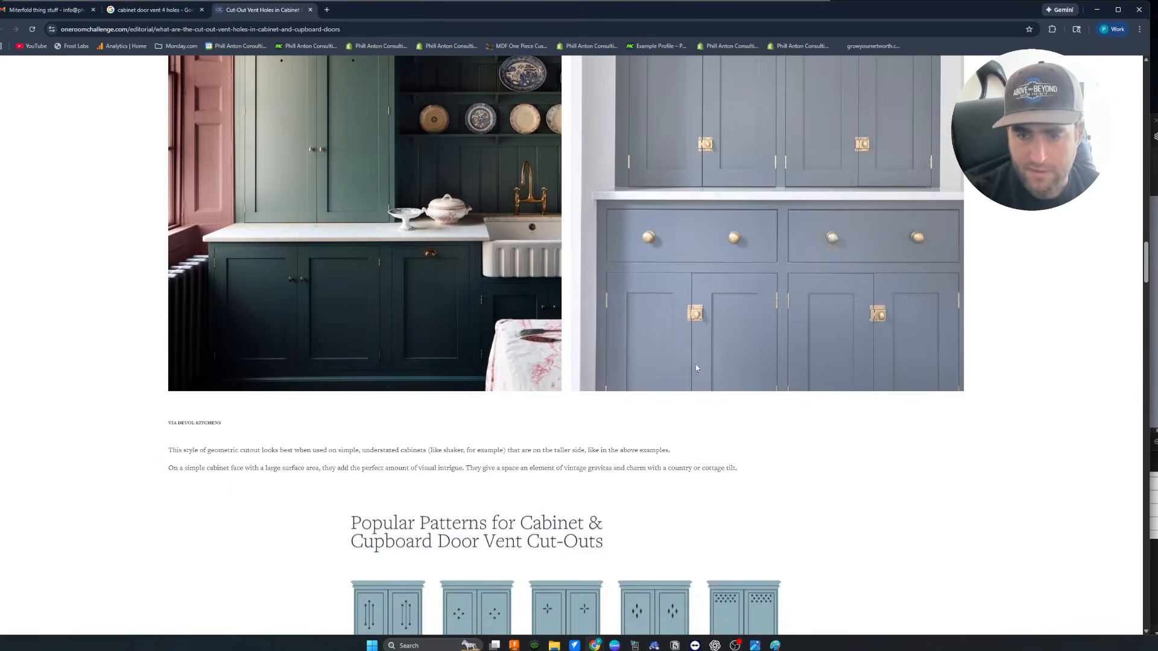
scroll(828, 295, up, 1)
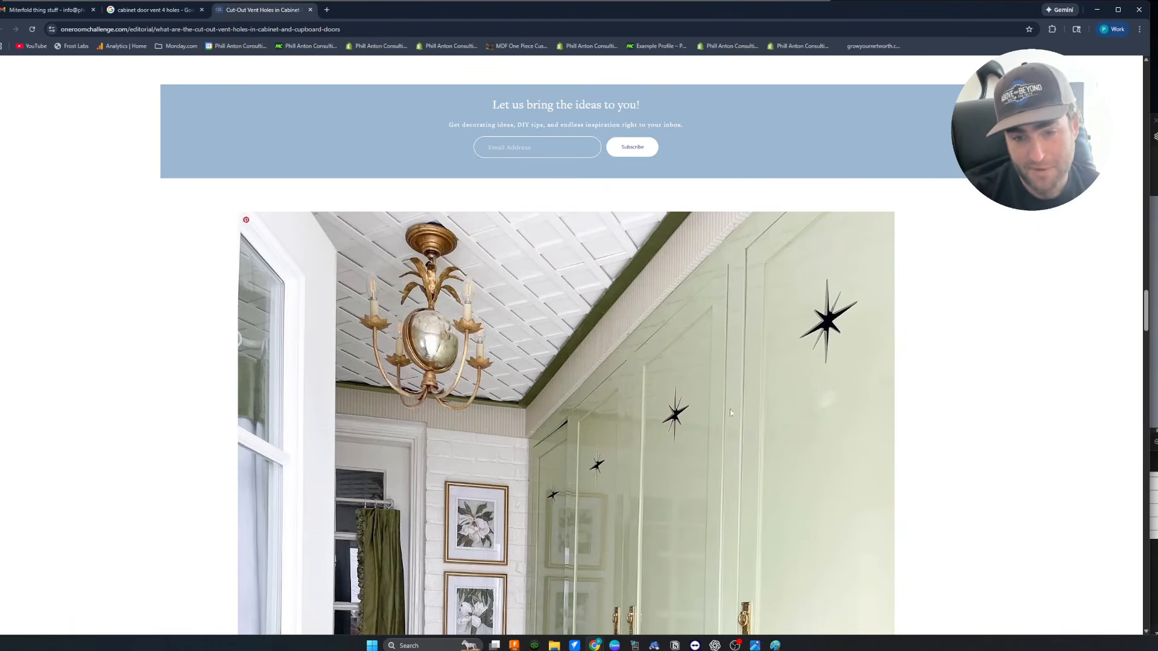
scroll(718, 414, down, 4)
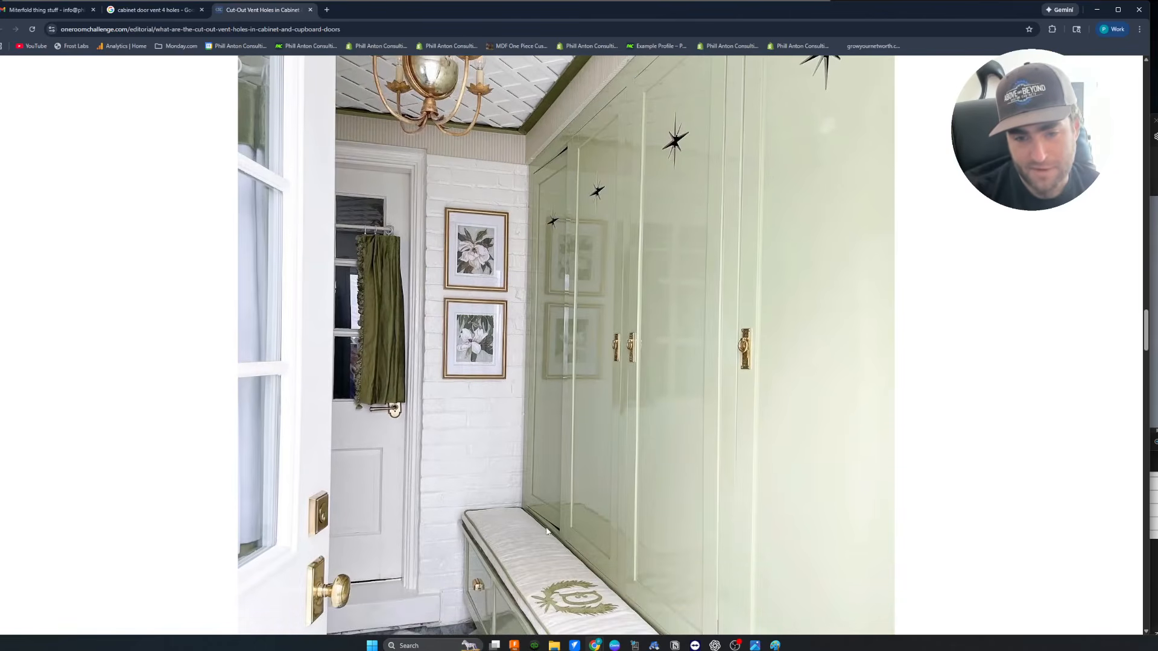
scroll(578, 291, up, 1)
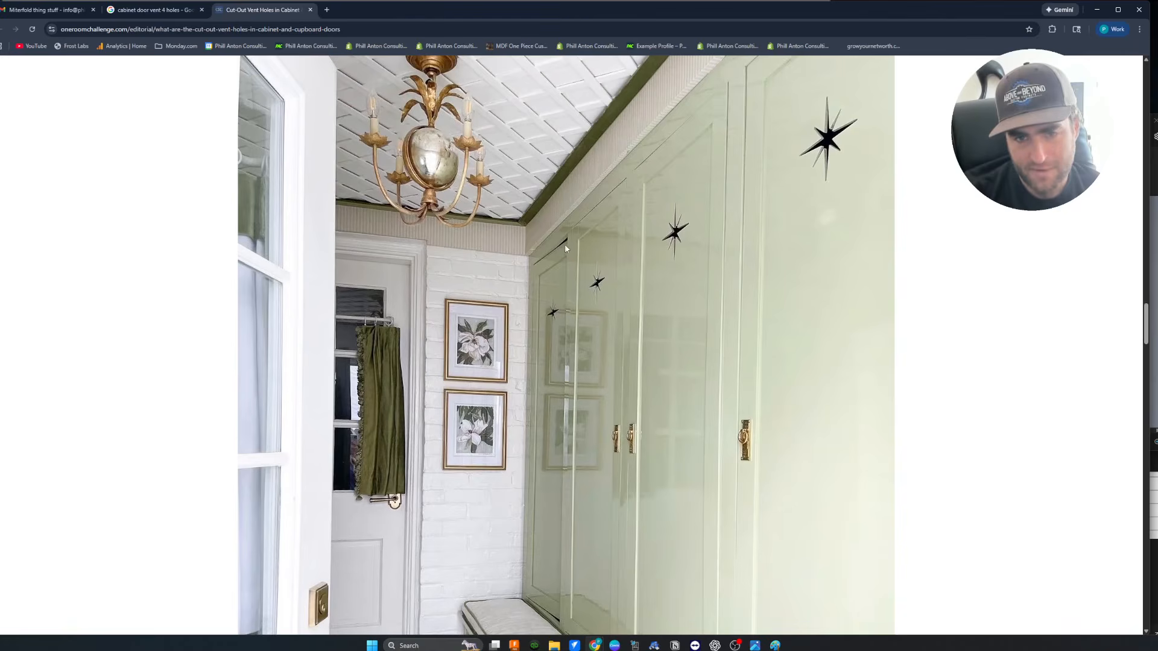
scroll(566, 267, down, 2)
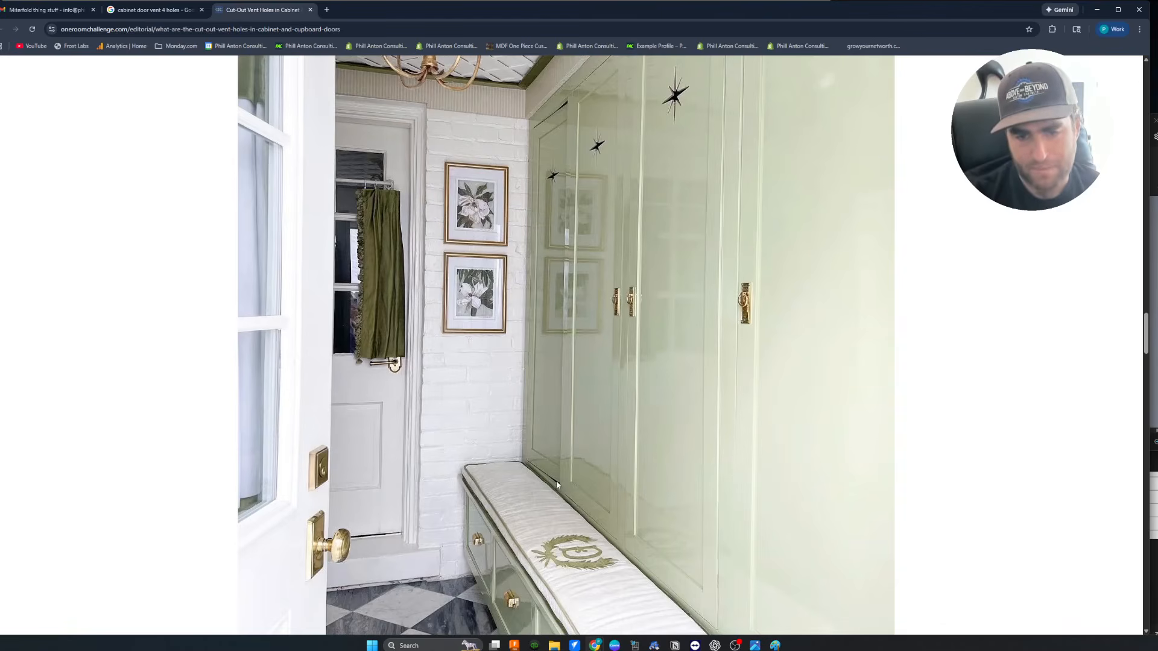
scroll(568, 247, up, 9)
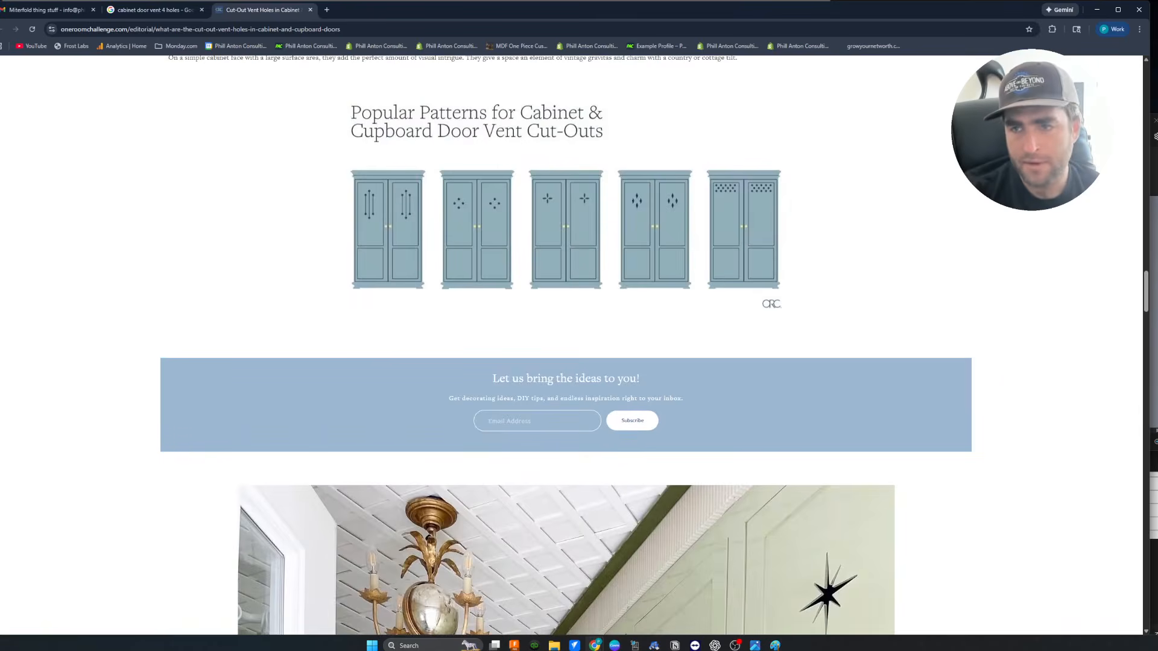
click(1097, 9)
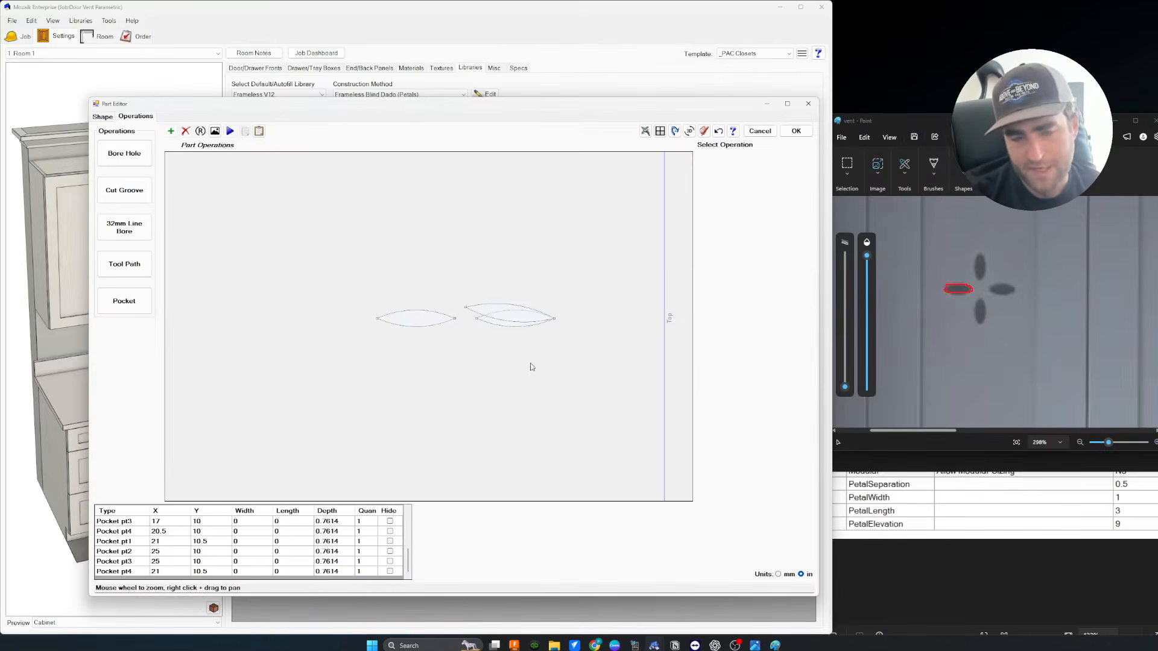
Replace the X formula of point 2 in the last petal pocket with PartL-PetalElevation.
click(467, 308)
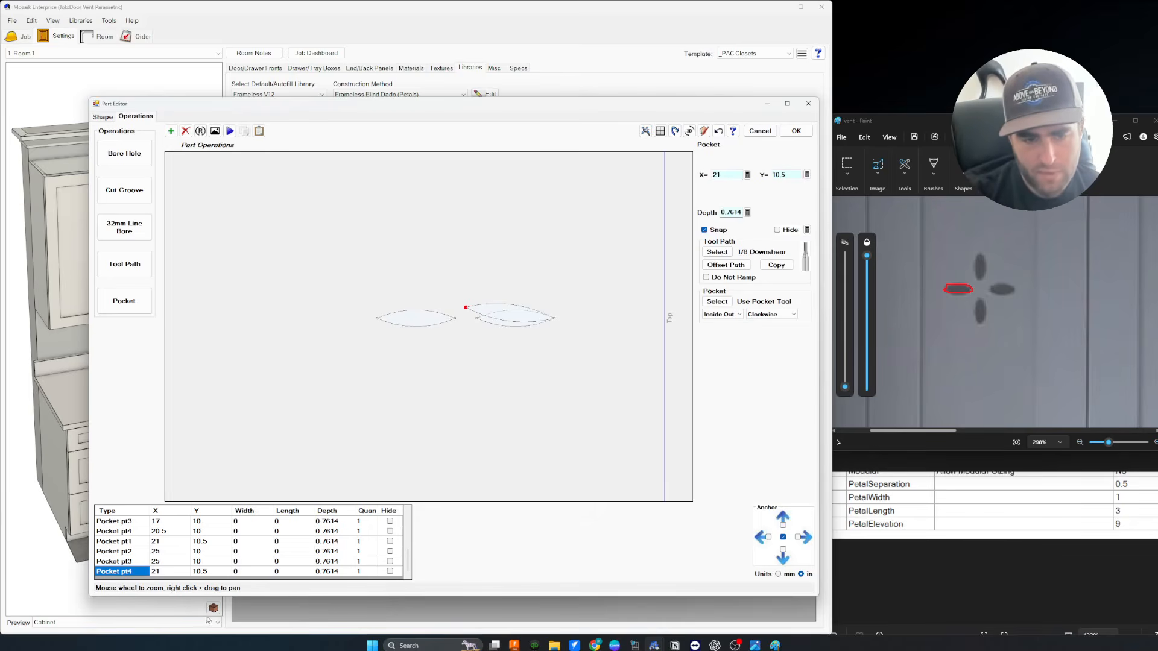
click(126, 541)
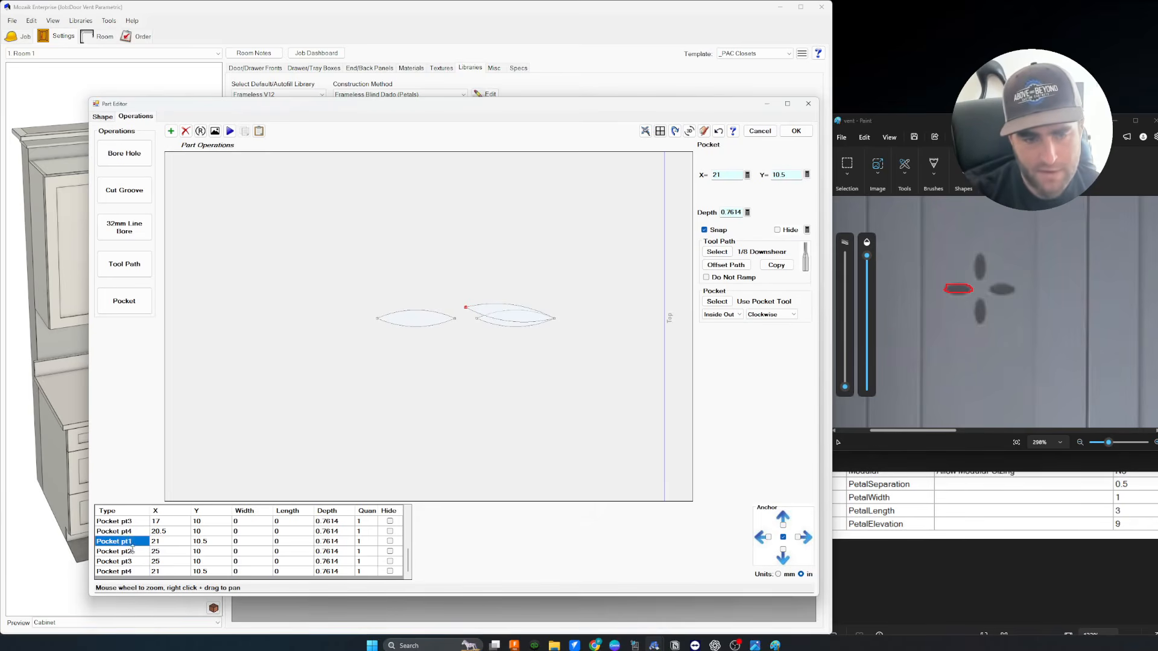
click(135, 552)
click(134, 562)
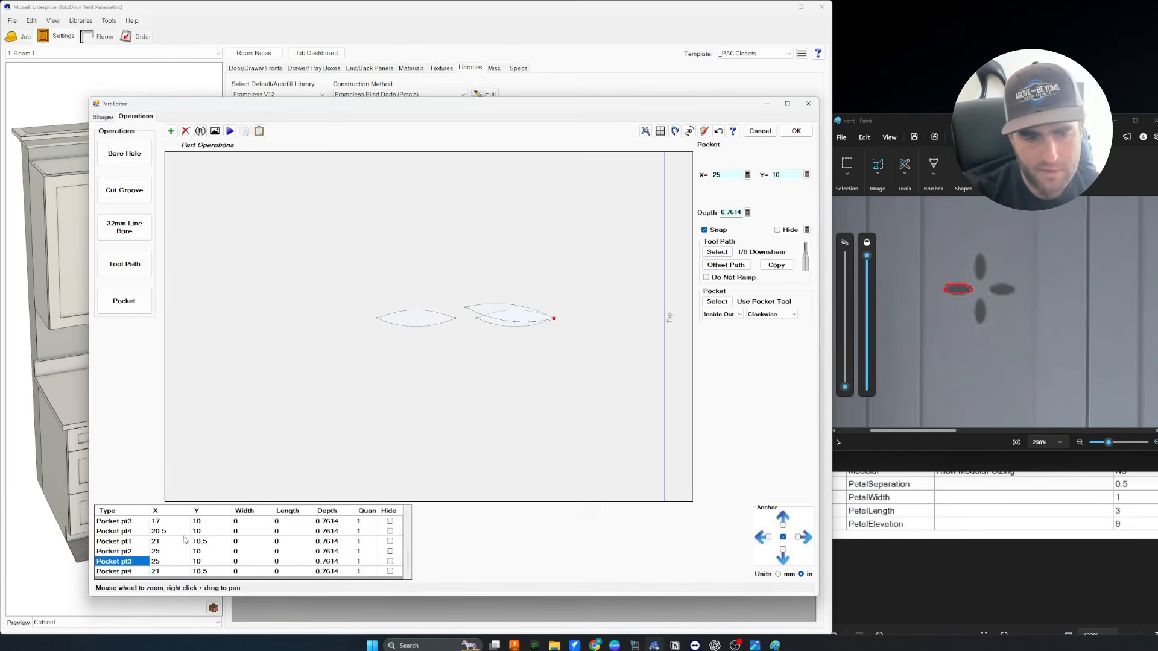
click(136, 551)
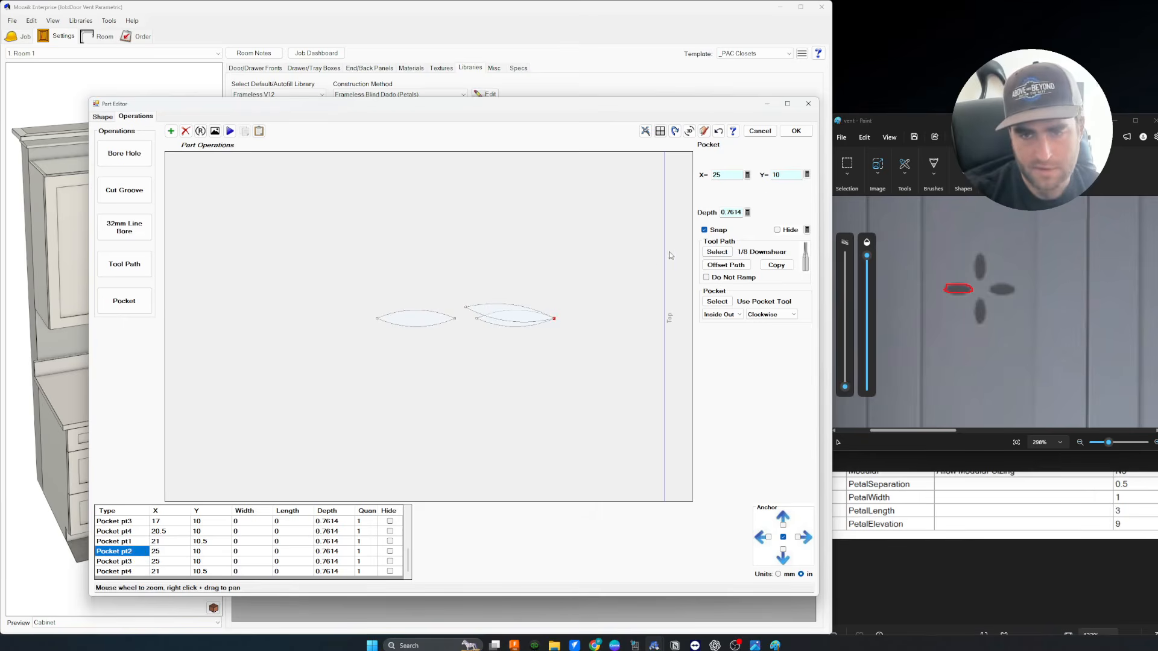
click(747, 175)
drag(491, 257, 380, 253)
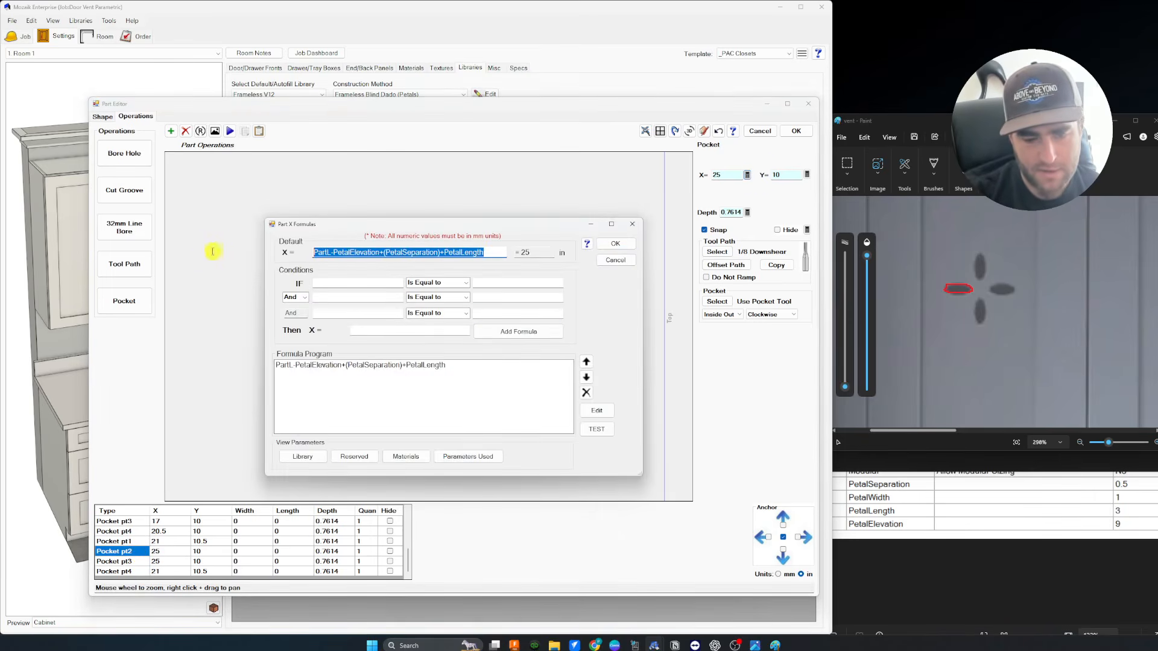
key(BackSpace)
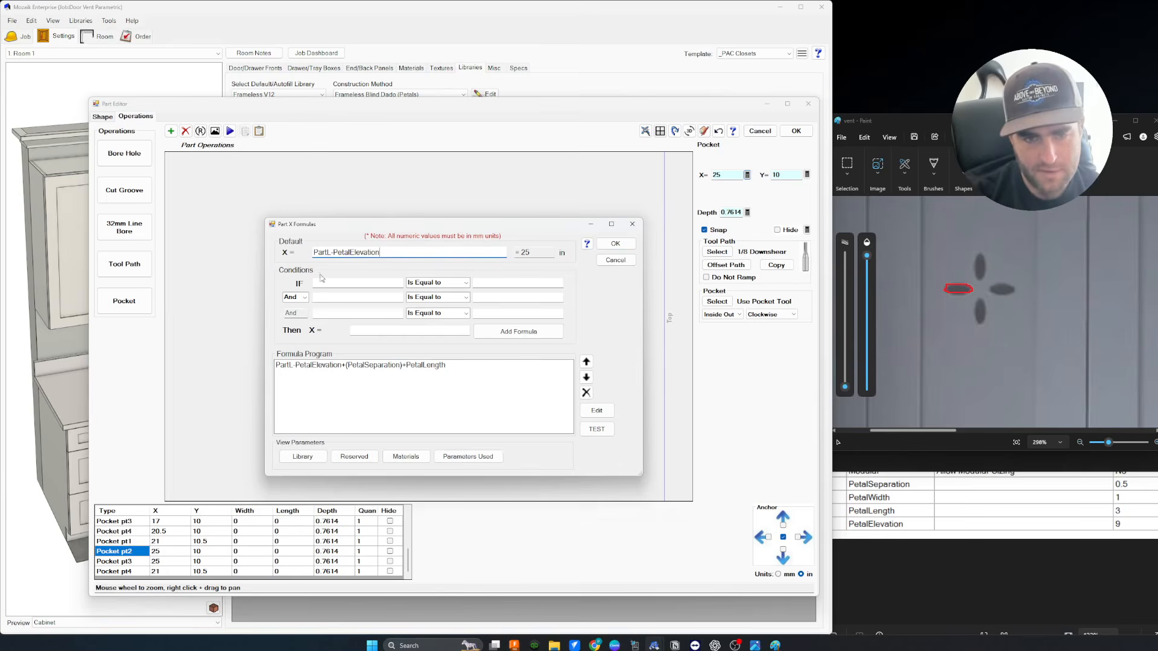
click(616, 243)
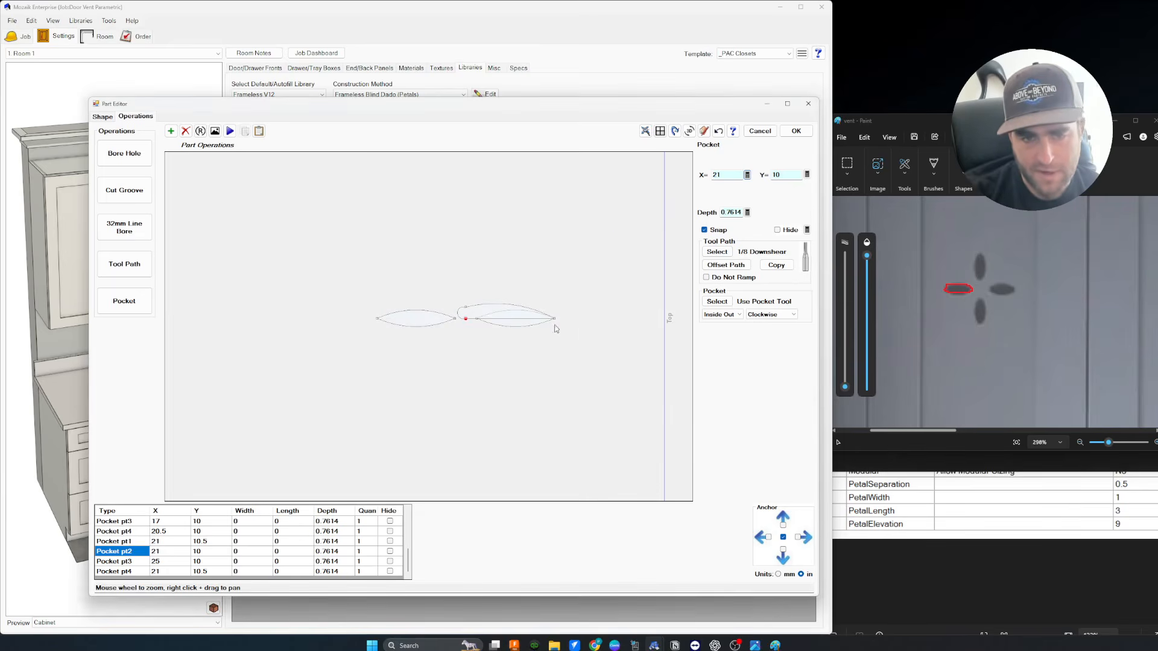
Set the X formula of point 3 in the last petal pocket to PartL-PetalElevation.
click(141, 562)
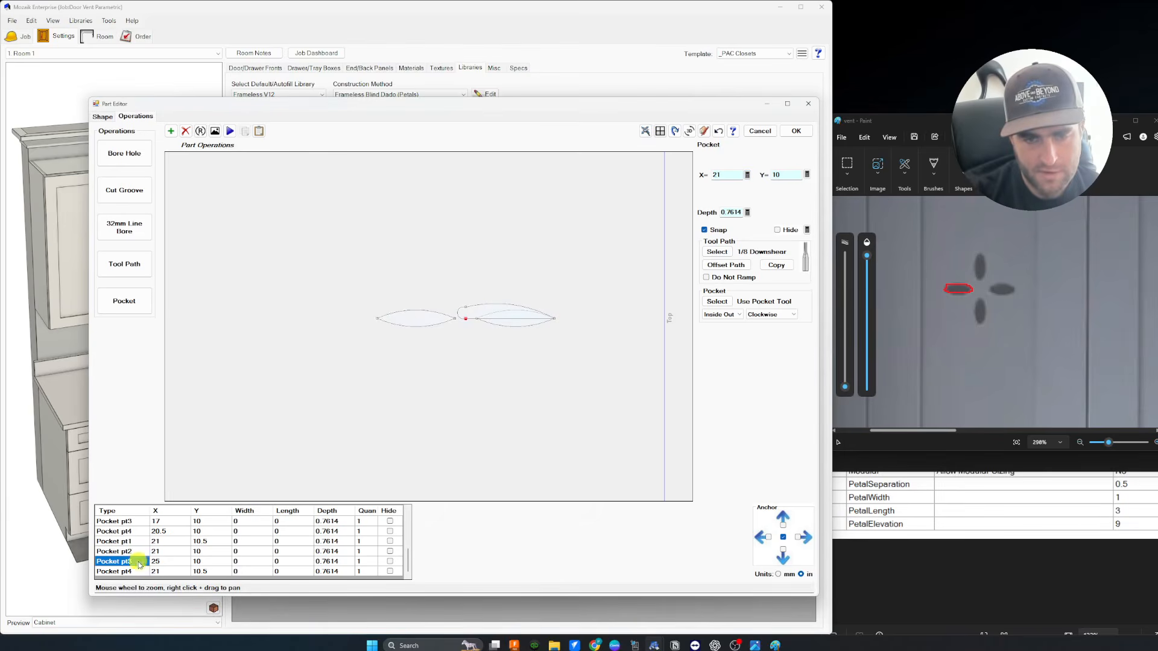
click(747, 174)
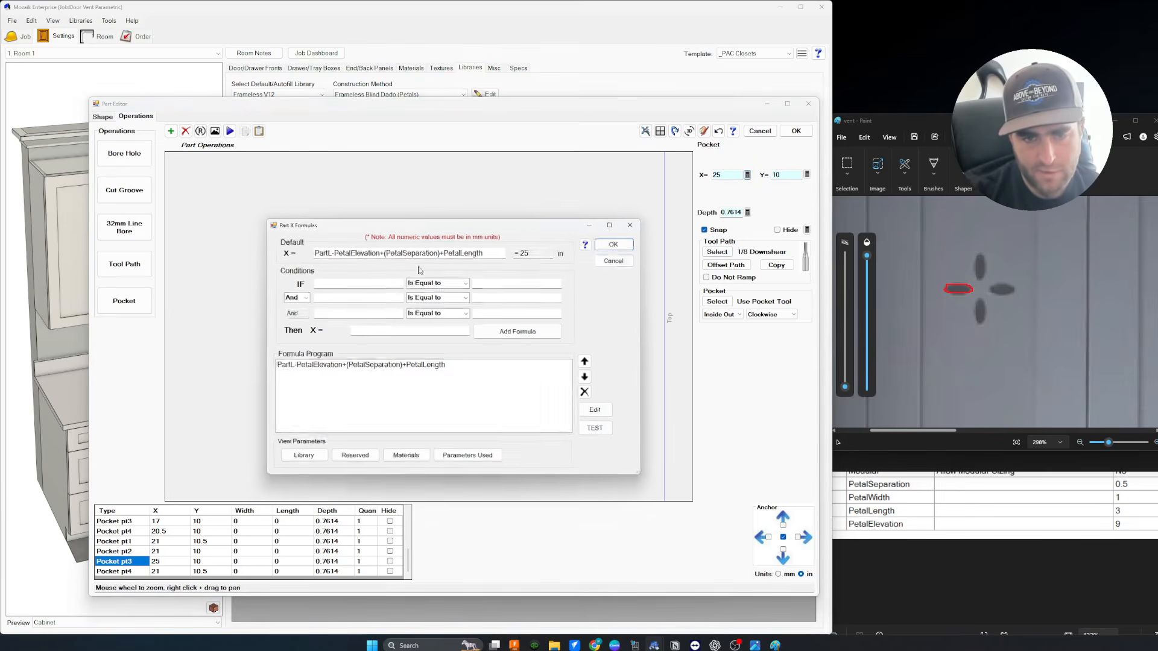
triple_click(499, 252)
text(PartL-PetalElevation)
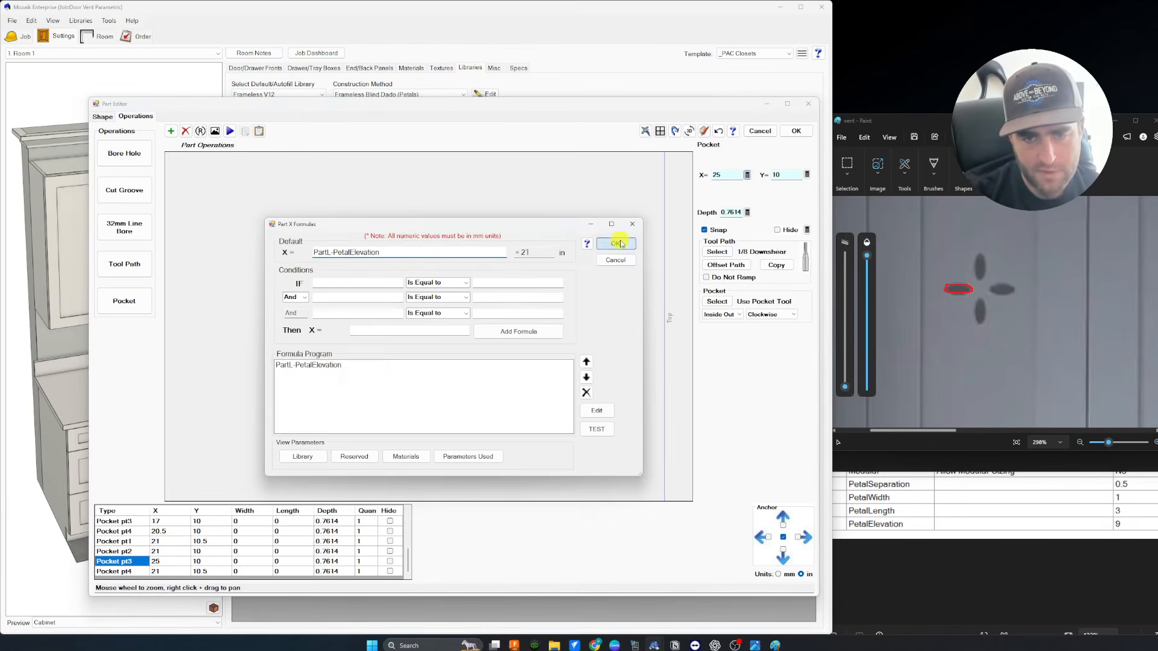
click(615, 243)
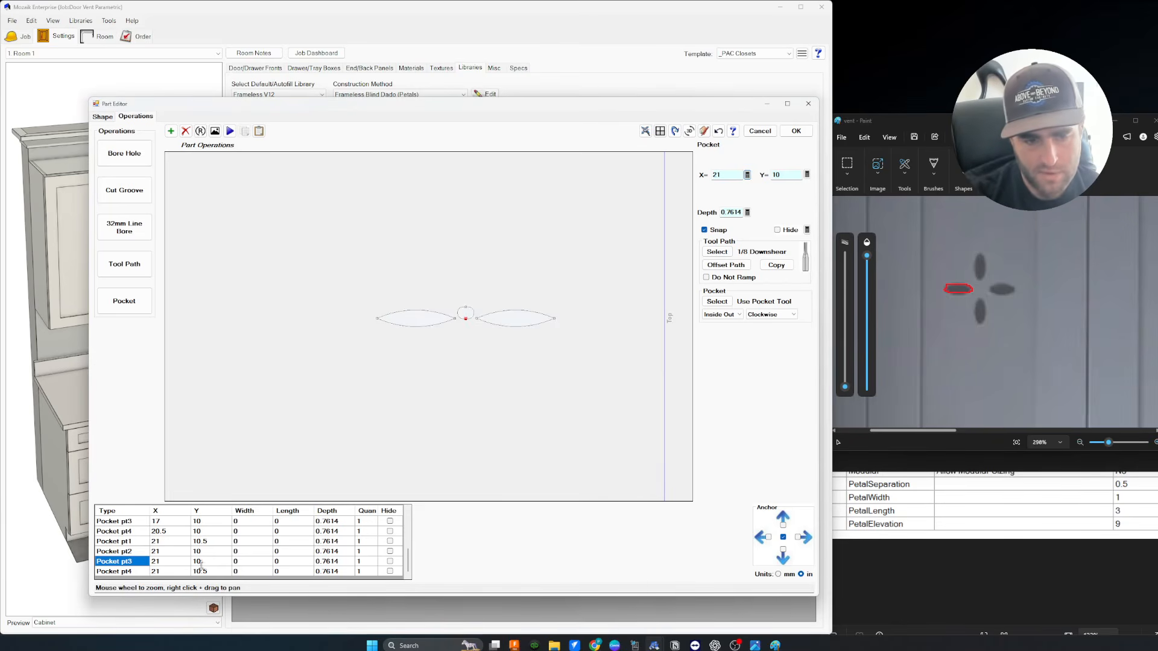
Check point 1's Y formula in the last petal pocket and set point 2's Y formula to (PartW/2)+PetalSeparation+PetalLength.
click(129, 542)
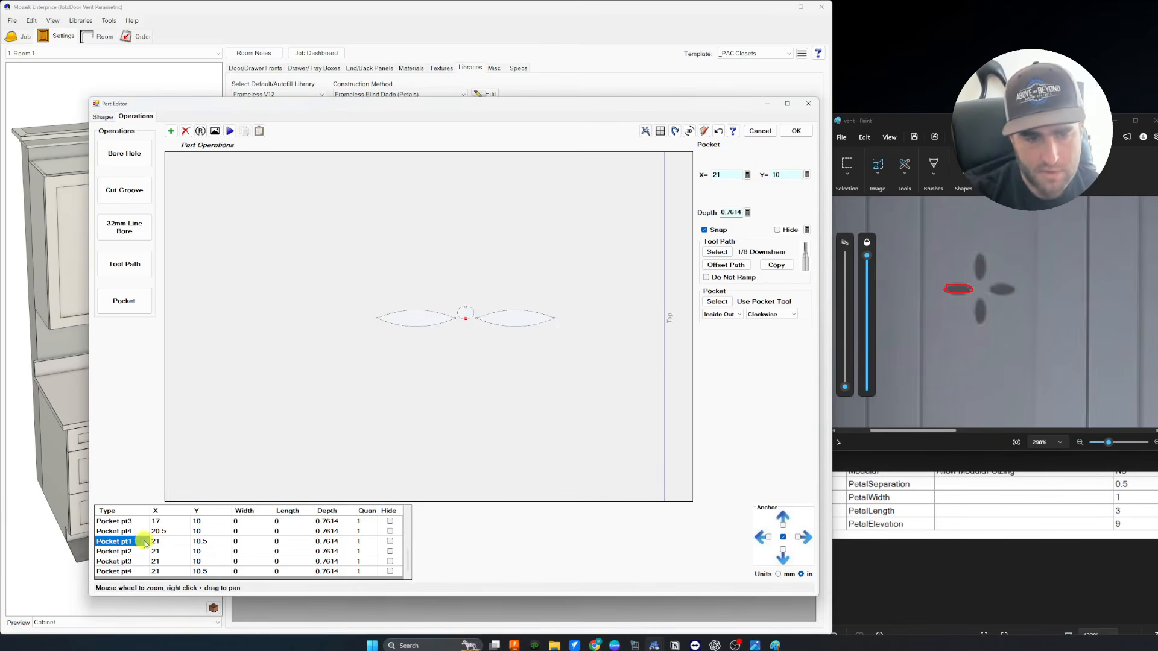
click(806, 175)
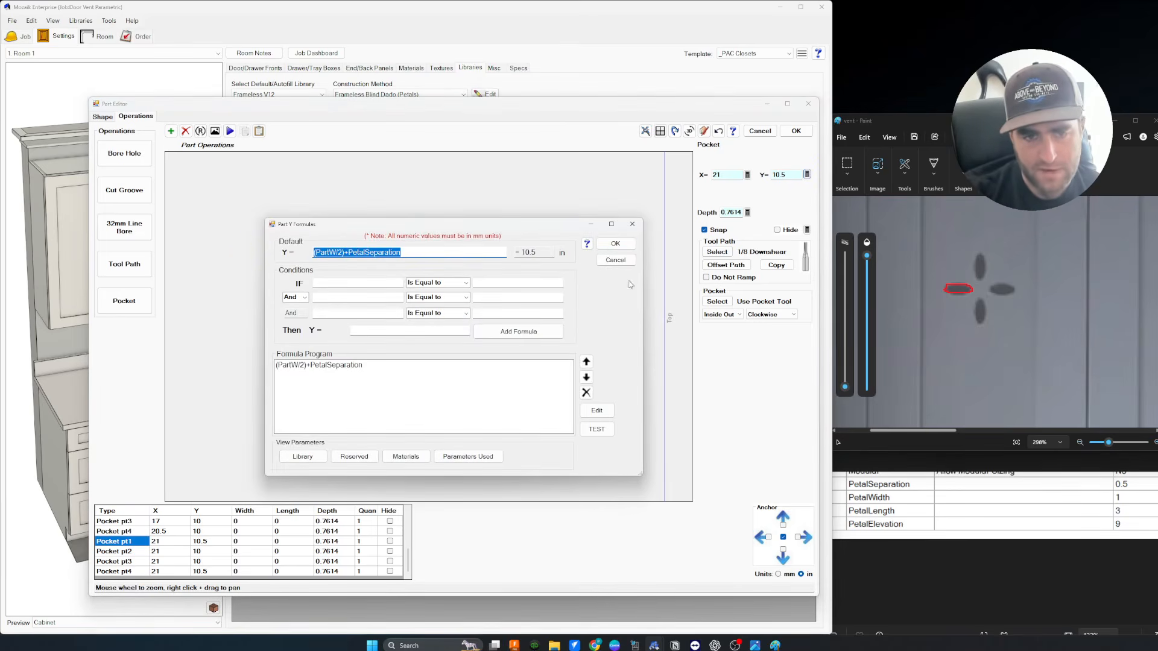
click(615, 244)
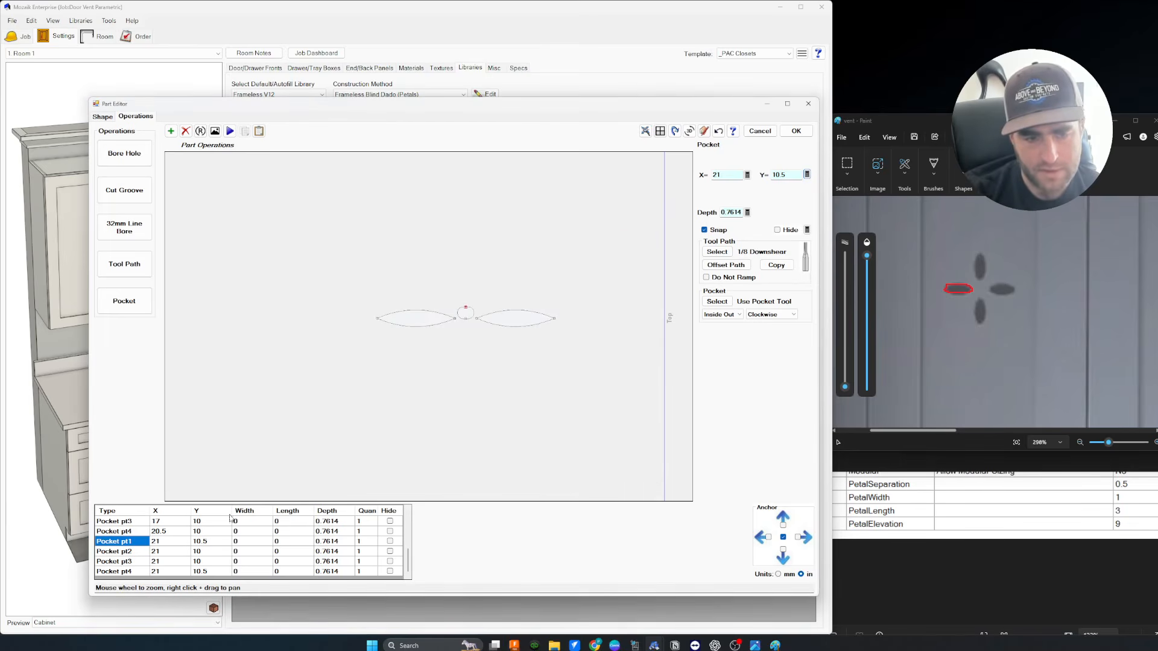
click(124, 552)
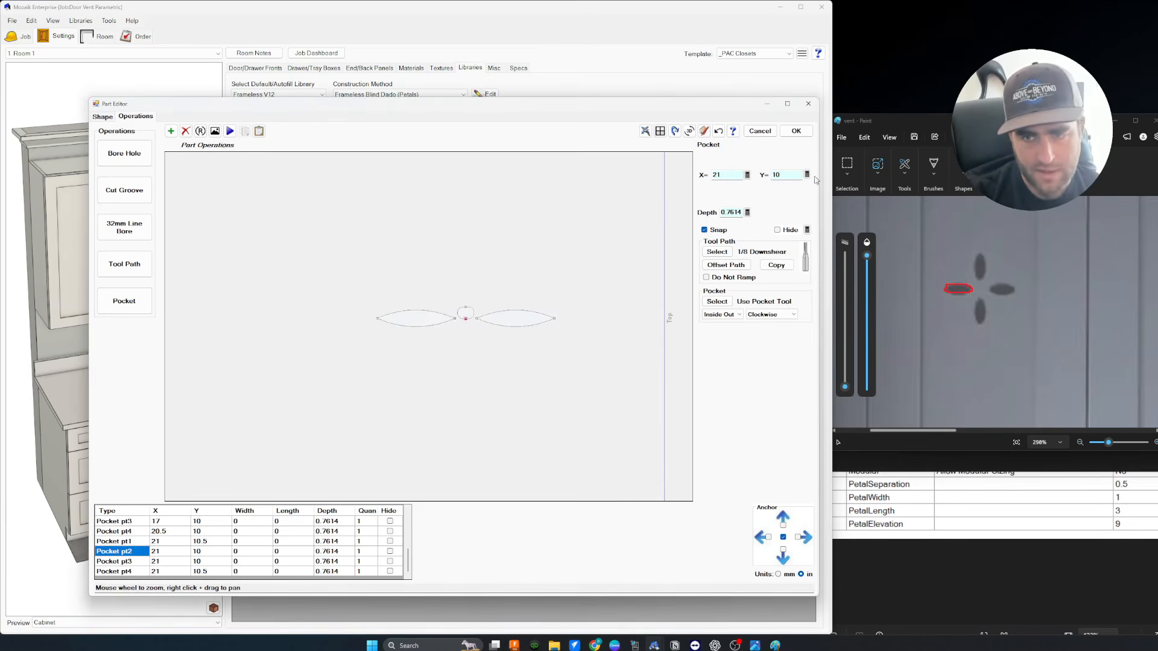
click(807, 175)
click(367, 250)
text(+PetalSeparation)
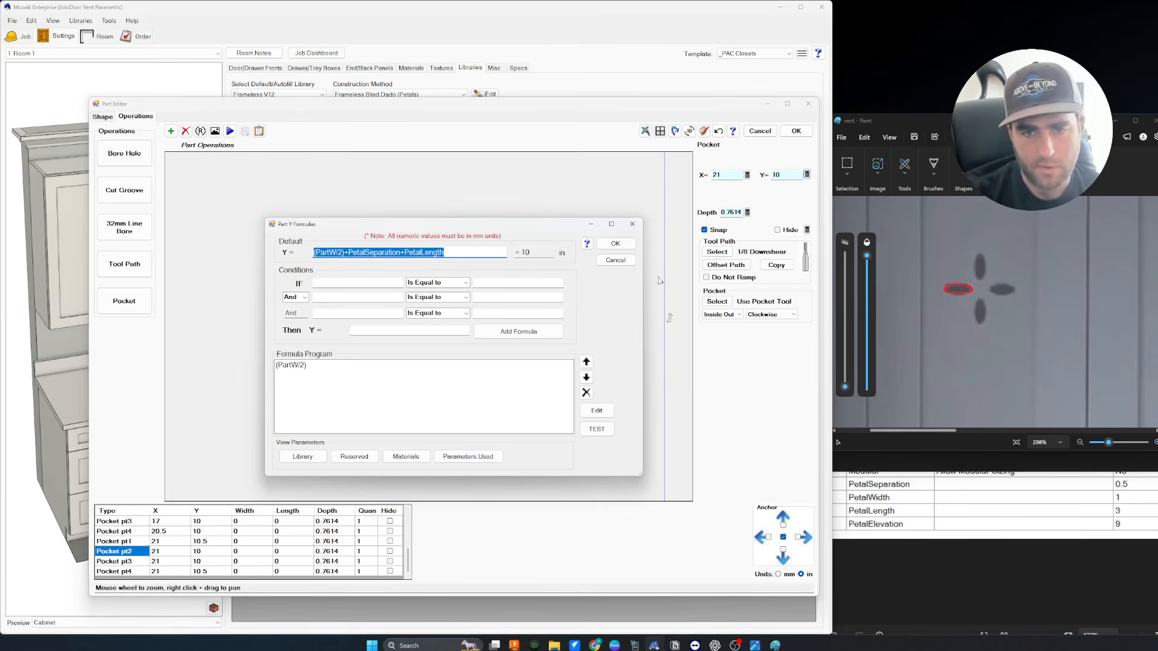
click(615, 243)
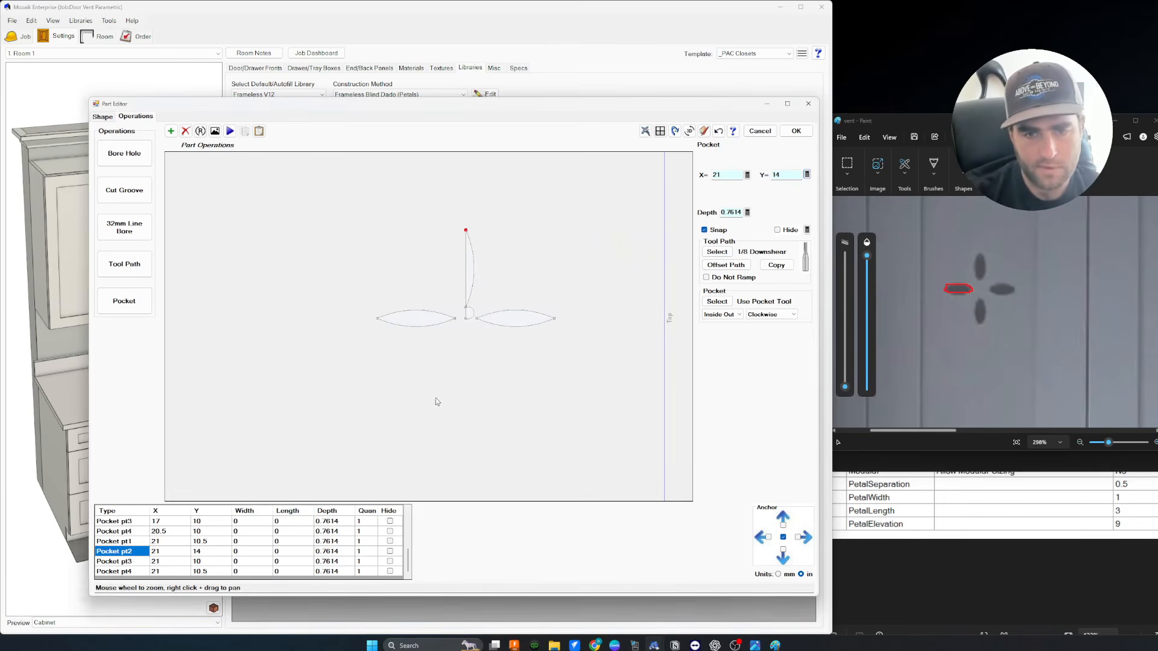
Set the Y formula of point 3 in the third petal pocket to (PartW/2)+PetalSeparation+PetalLength.
click(132, 562)
click(807, 175)
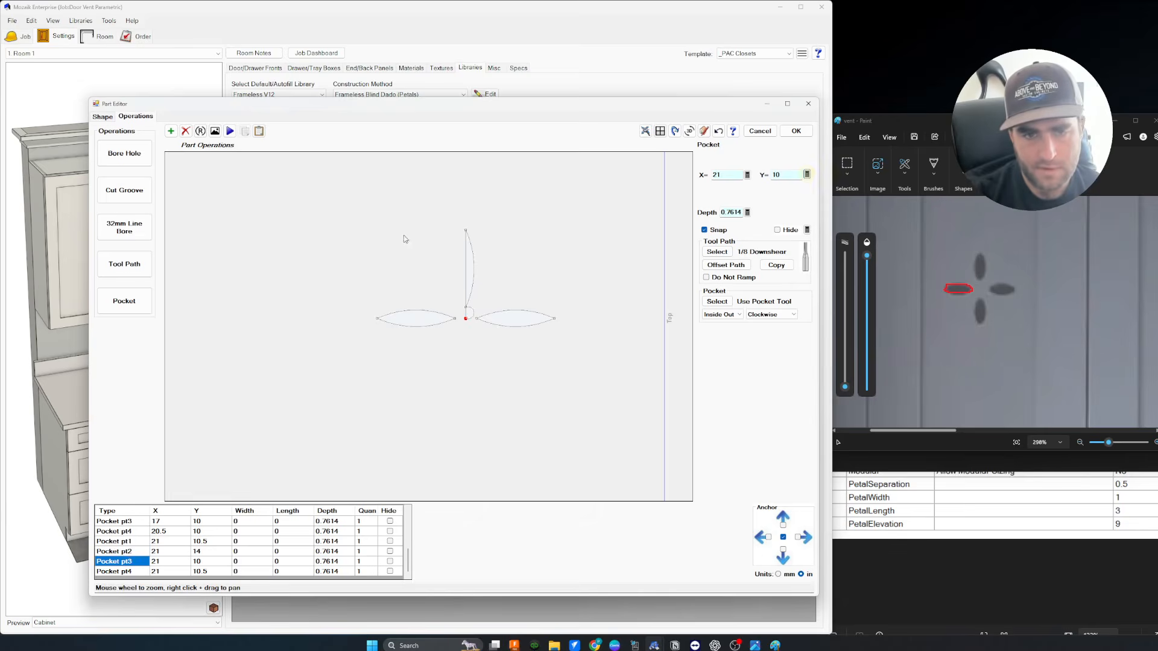
drag(354, 255, 278, 264)
text((PartW/2)+PetalSeparation+PetalLength)
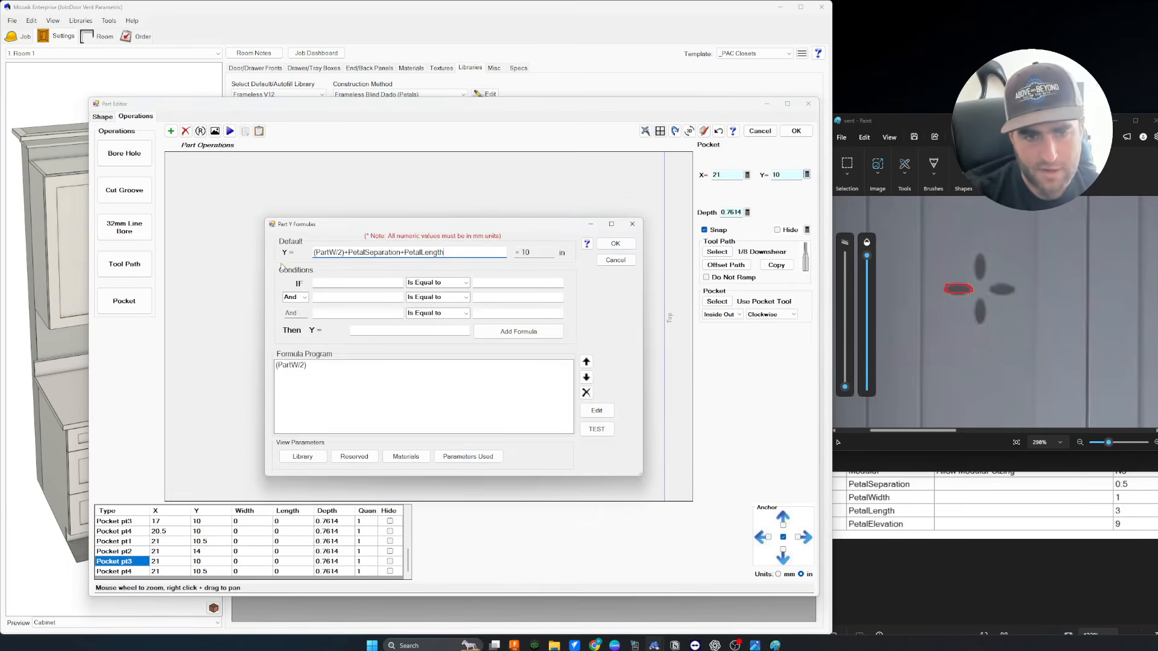
click(630, 245)
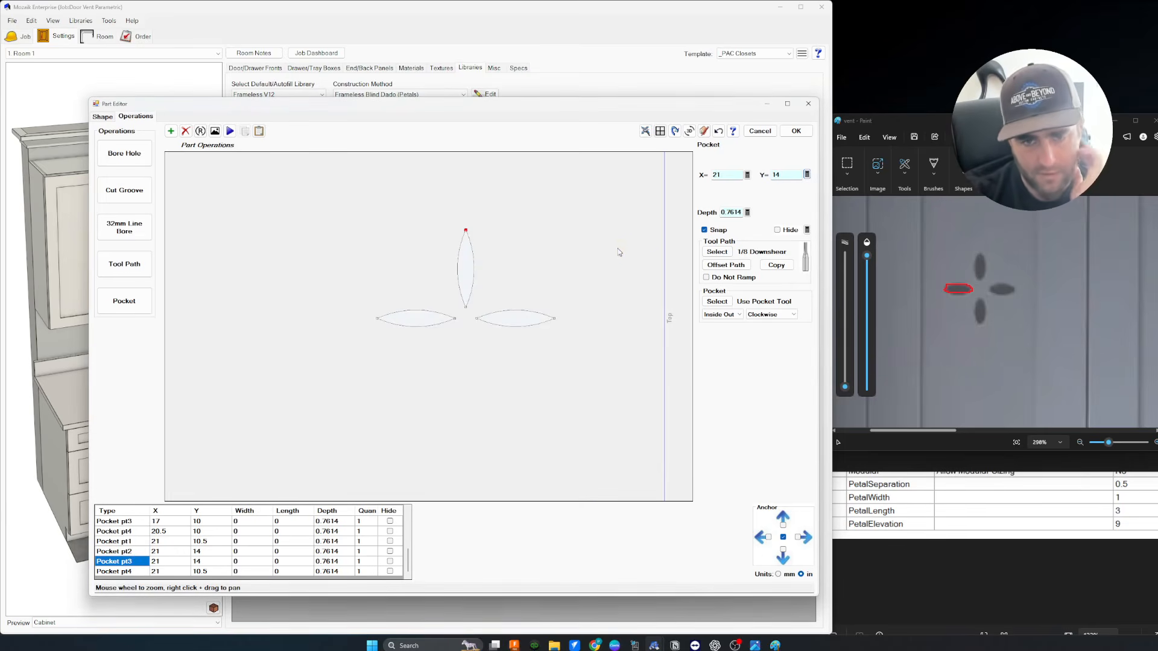
click(548, 213)
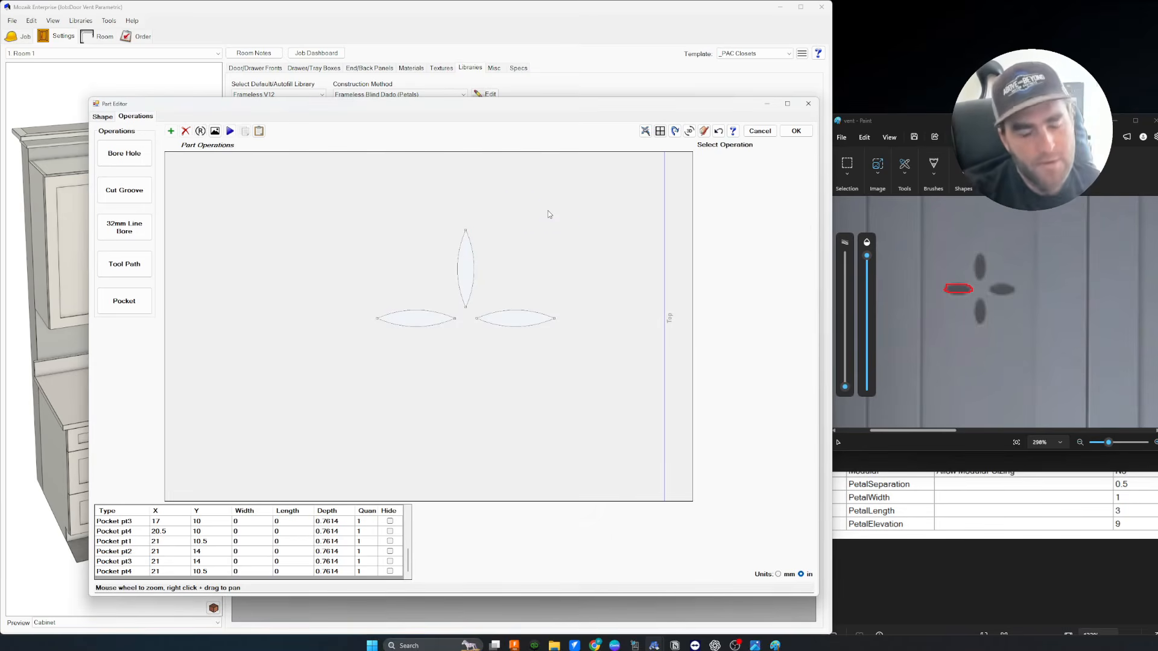
Duplicate the finished upper vertical petal pocket by copying and pasting it for the fourth petal.
scroll(519, 265, down, 2)
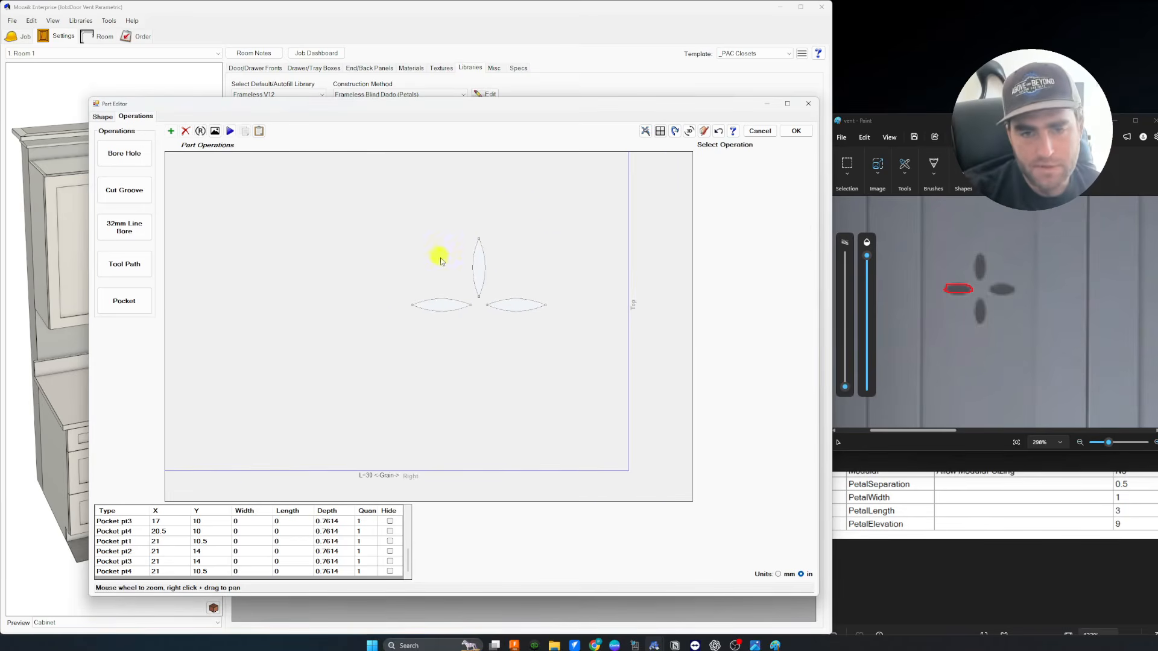
click(496, 265)
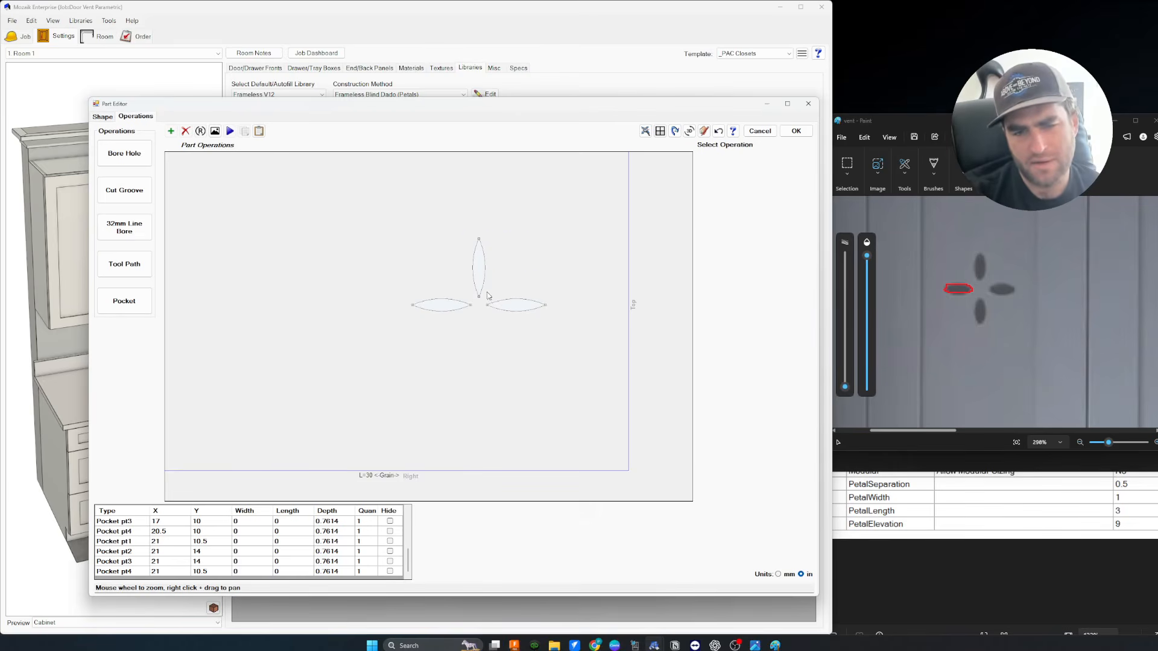
drag(471, 299, 488, 226)
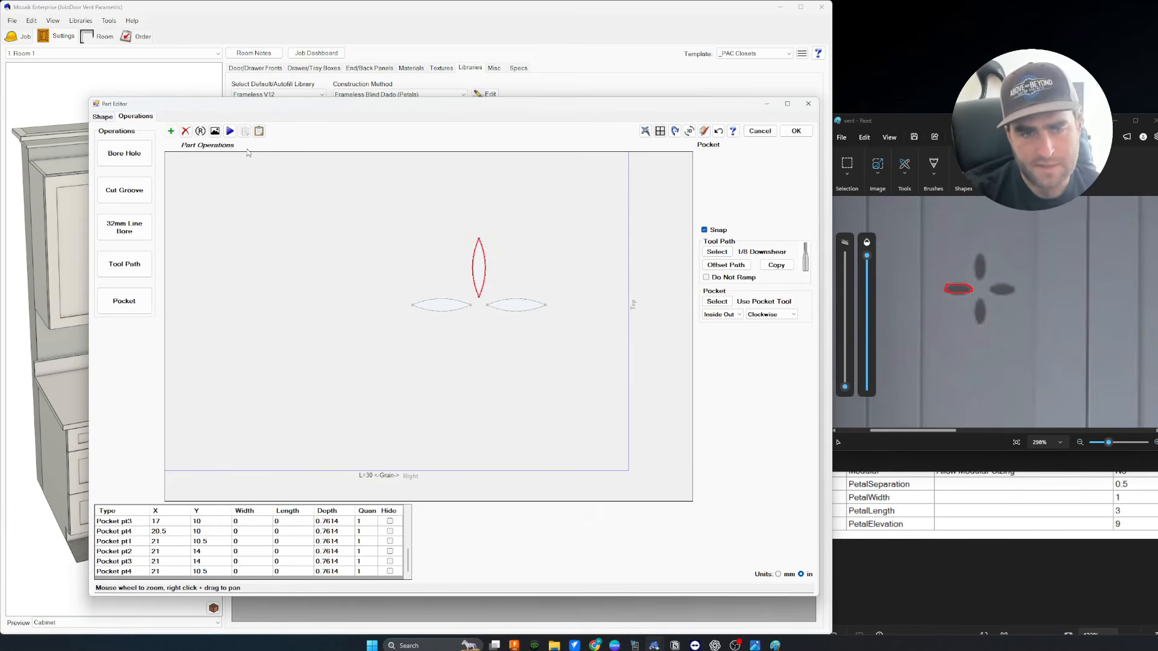
click(259, 130)
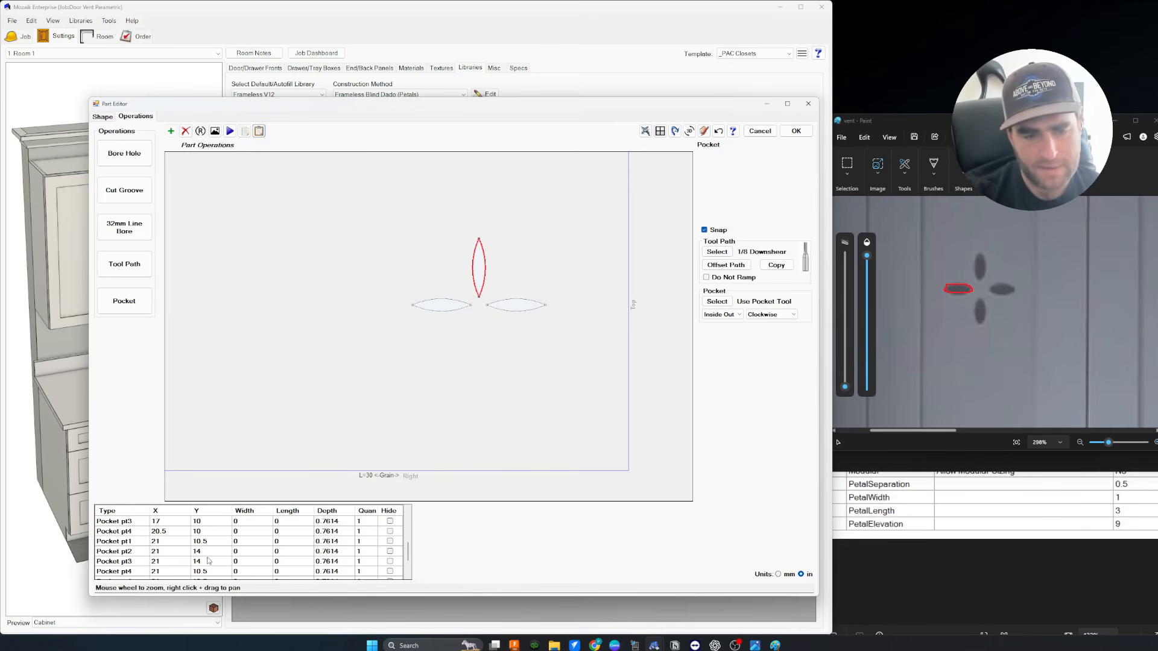
Set the Y formula of point 1 in the pasted petal pocket to PartW-((PartW/2)+PetalSeparation).
click(137, 541)
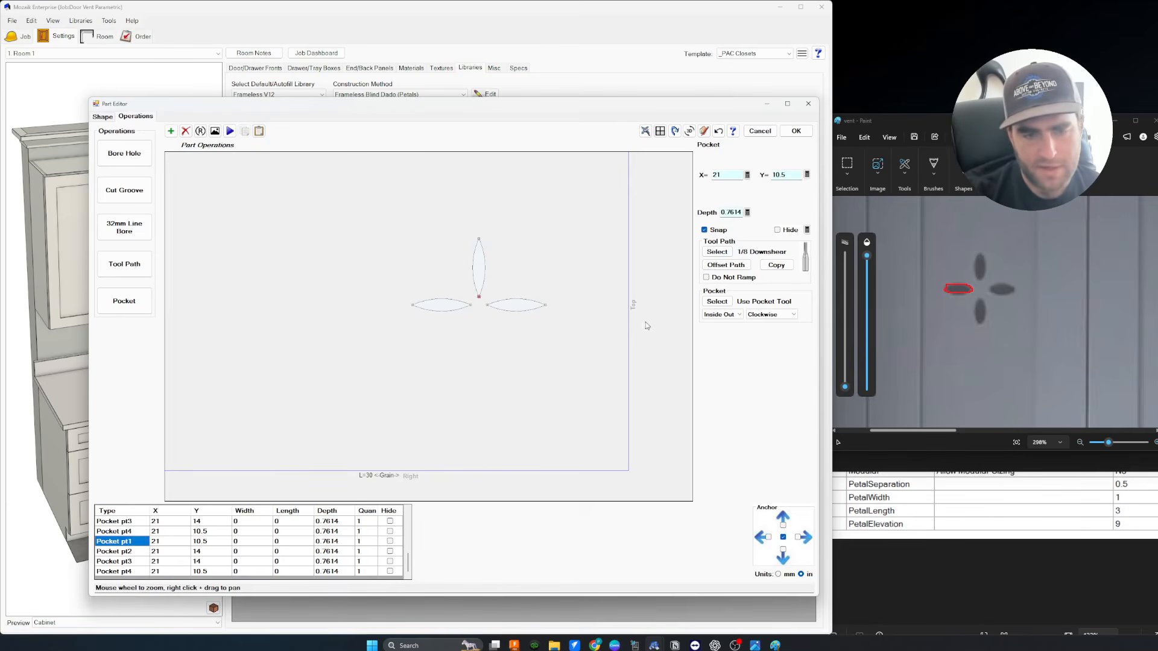
click(807, 174)
click(415, 254)
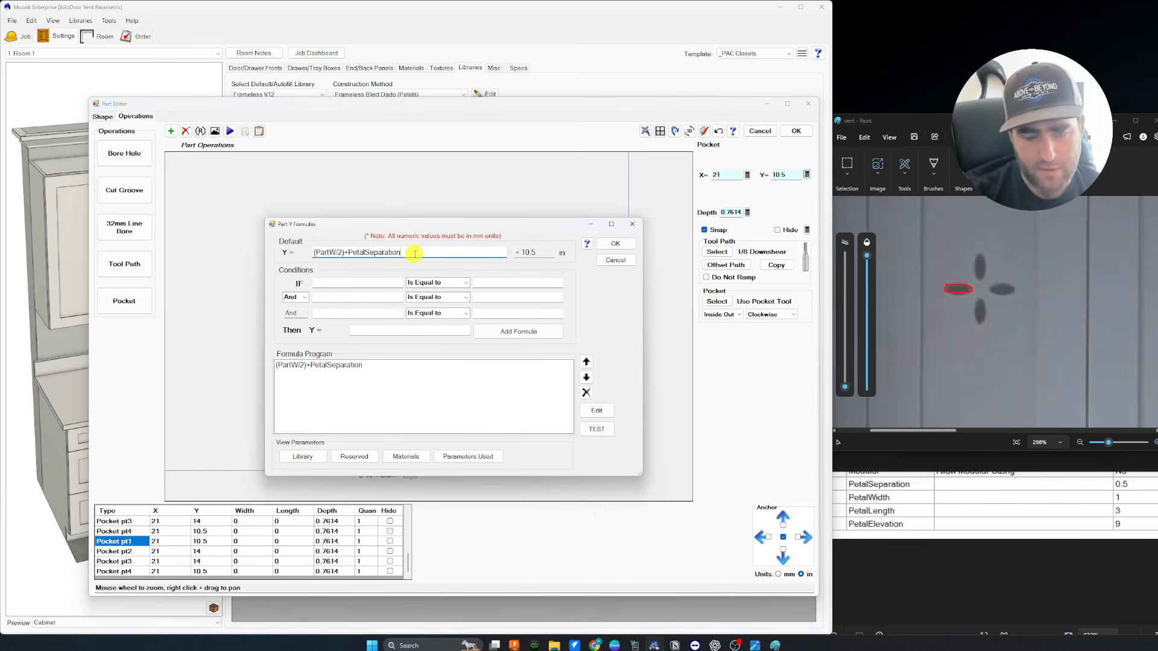
text((PartW-)
key(Tab)
click(614, 244)
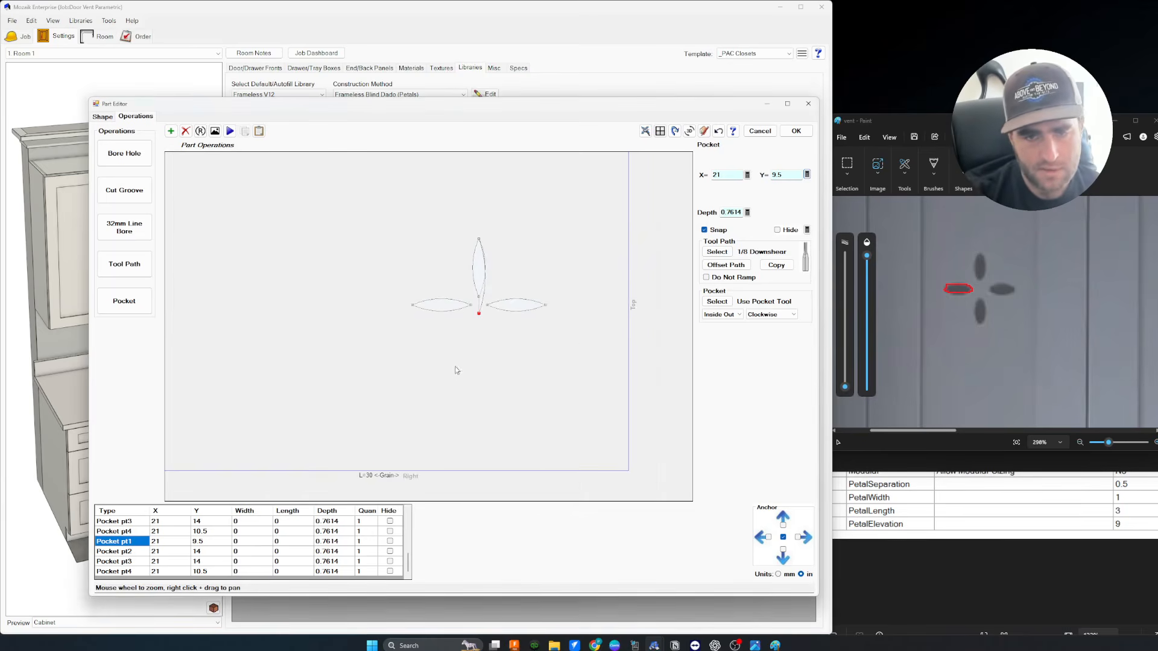
Set the Y formula of point 2 in the pasted petal pocket to PartW-((PartW/2)+PetalSeparation+PetalLength).
click(130, 551)
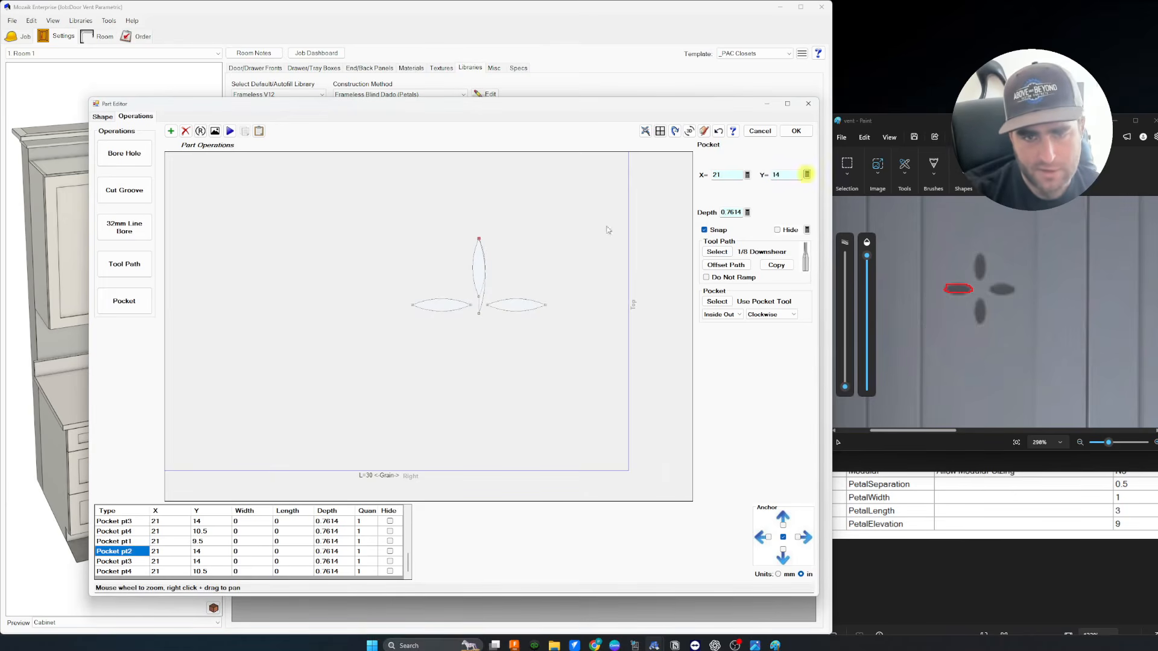
click(807, 175)
click(458, 249)
click(456, 248)
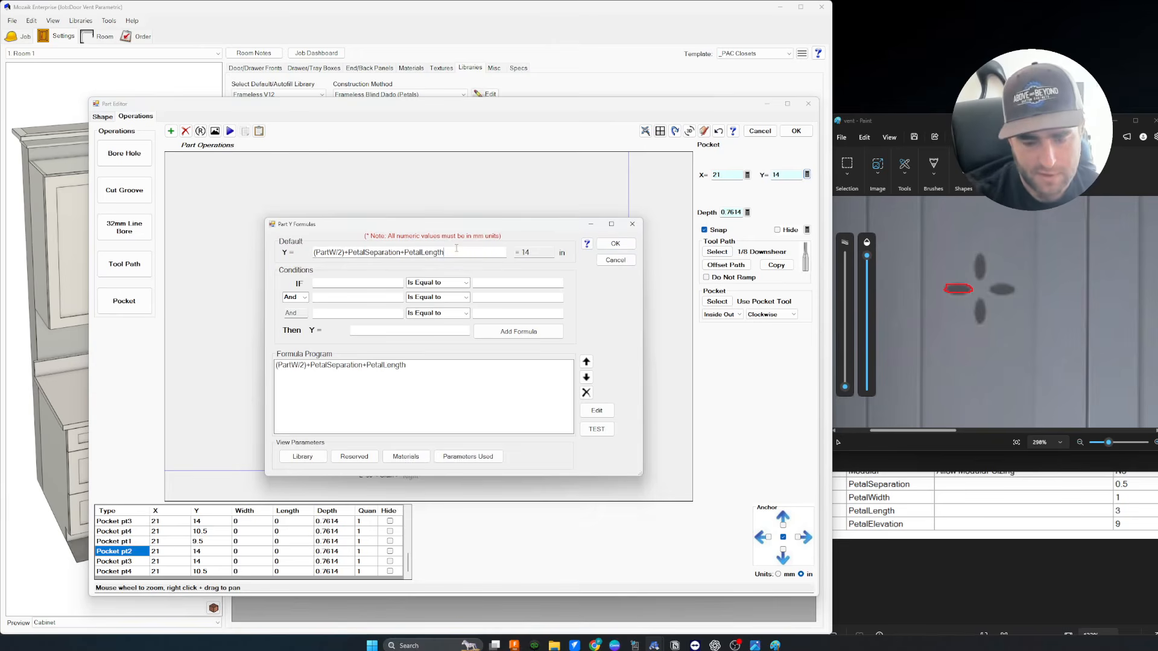
text(()
click(313, 252)
text(PartW-)
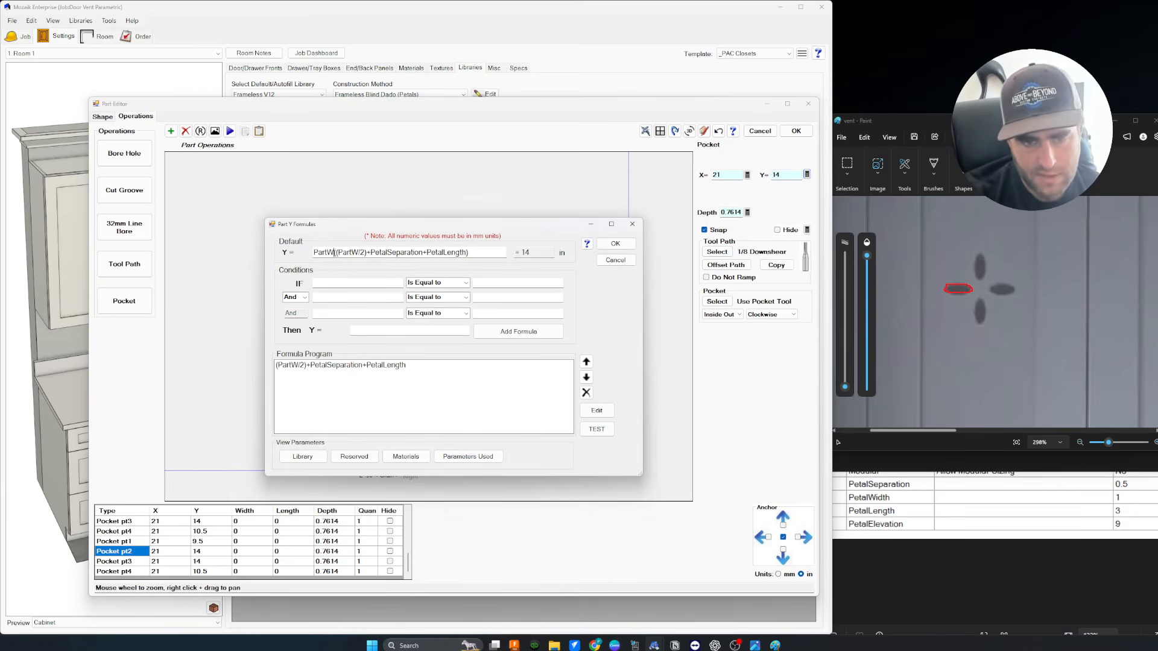
click(616, 244)
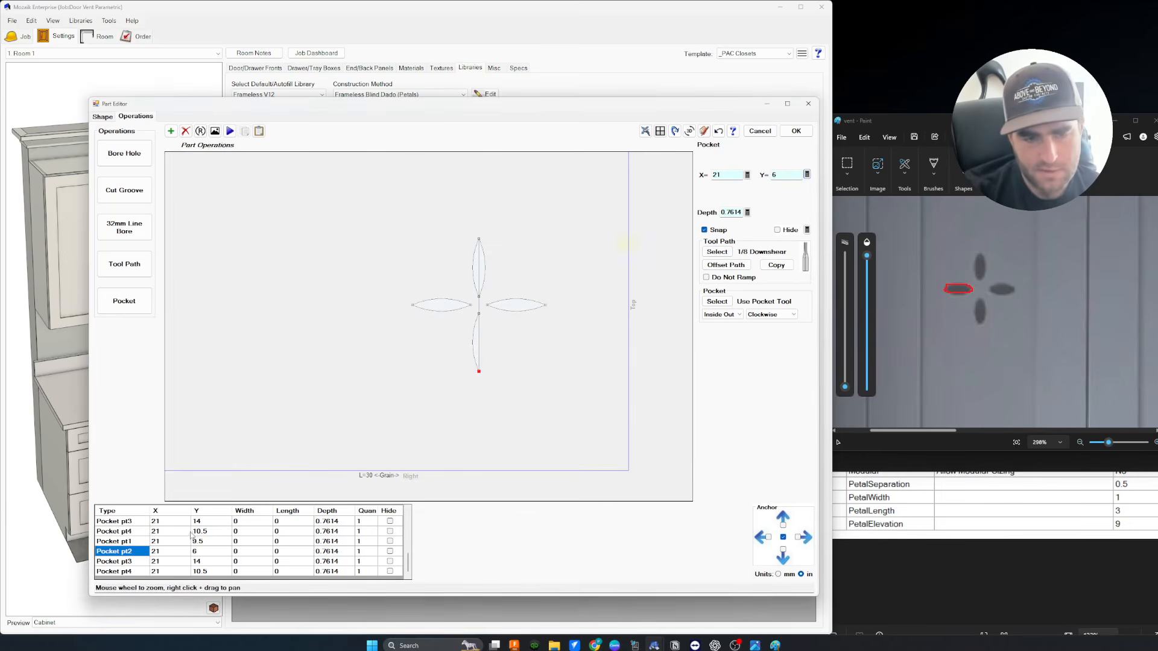
Set the Y formula of point 3 in the pasted petal pocket to PartW-((PartW/2)+PetalSeparation+PetalLength).
click(139, 561)
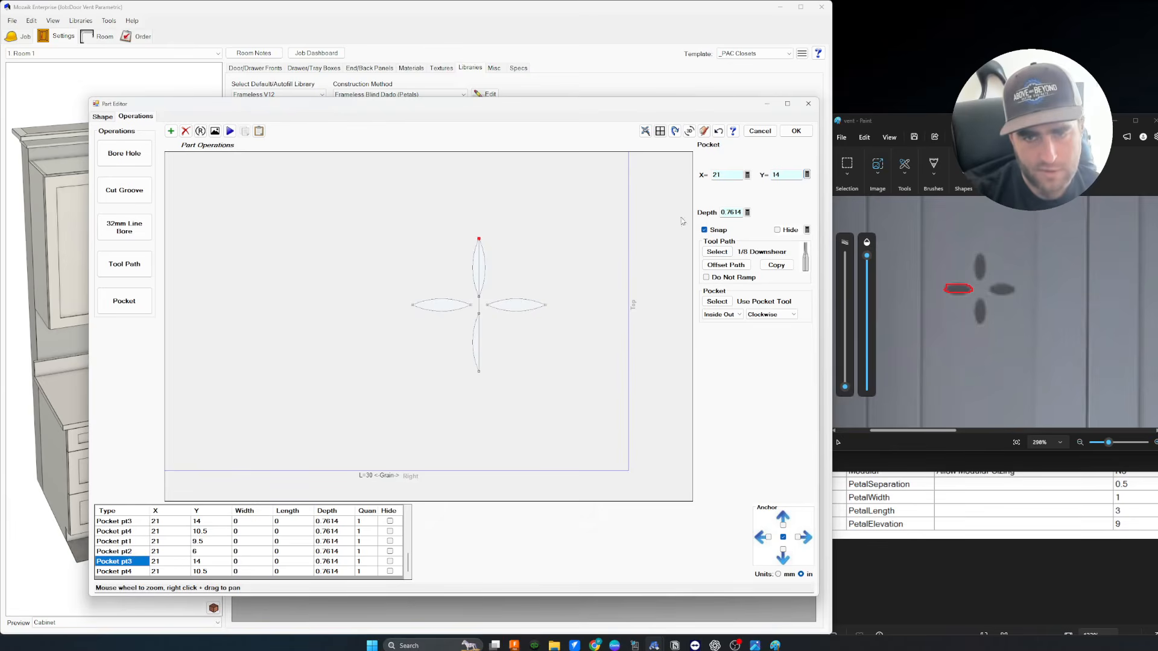
click(806, 175)
click(471, 253)
text()+PetalSeparation+PetalLength))
key(Home)
text(()
key(Home)
text(PartW-)
key(Tab)
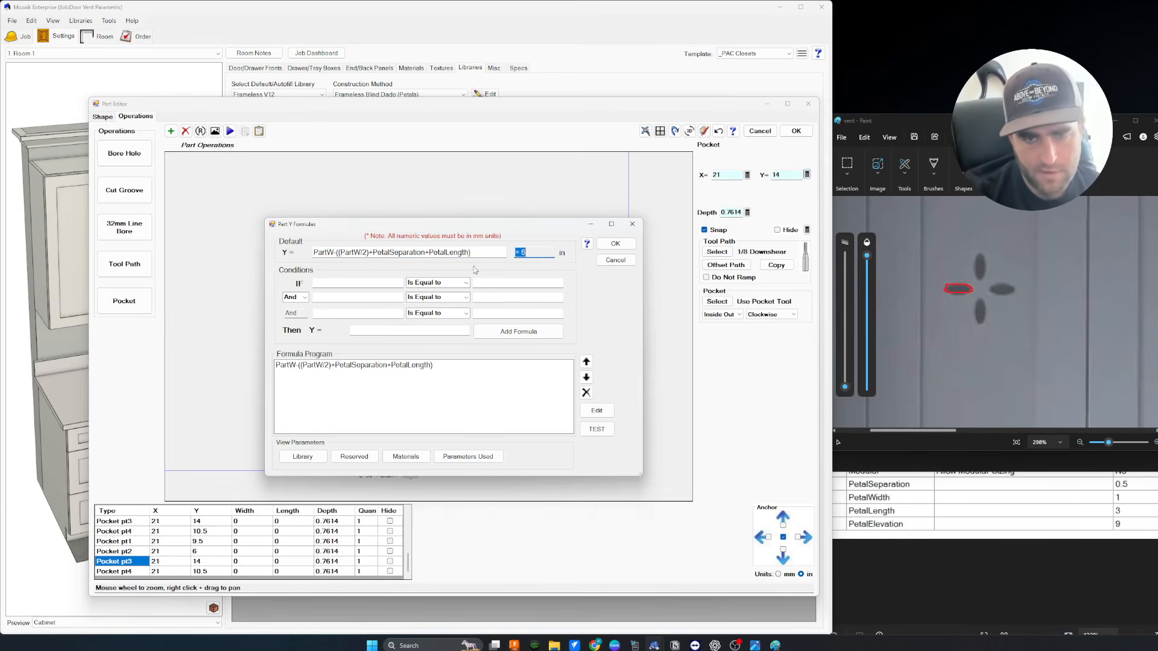
click(624, 243)
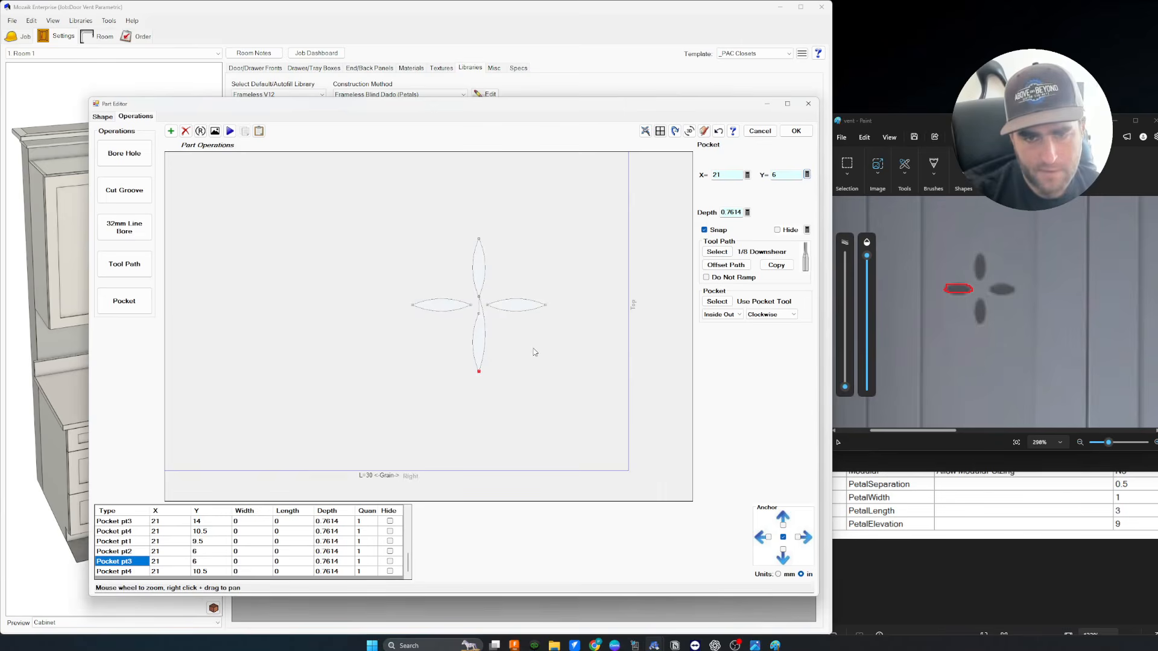
Set the Y formula of point 4 in the pasted petal pocket to PartW-((PartW/2)+PetalSeparation).
click(132, 573)
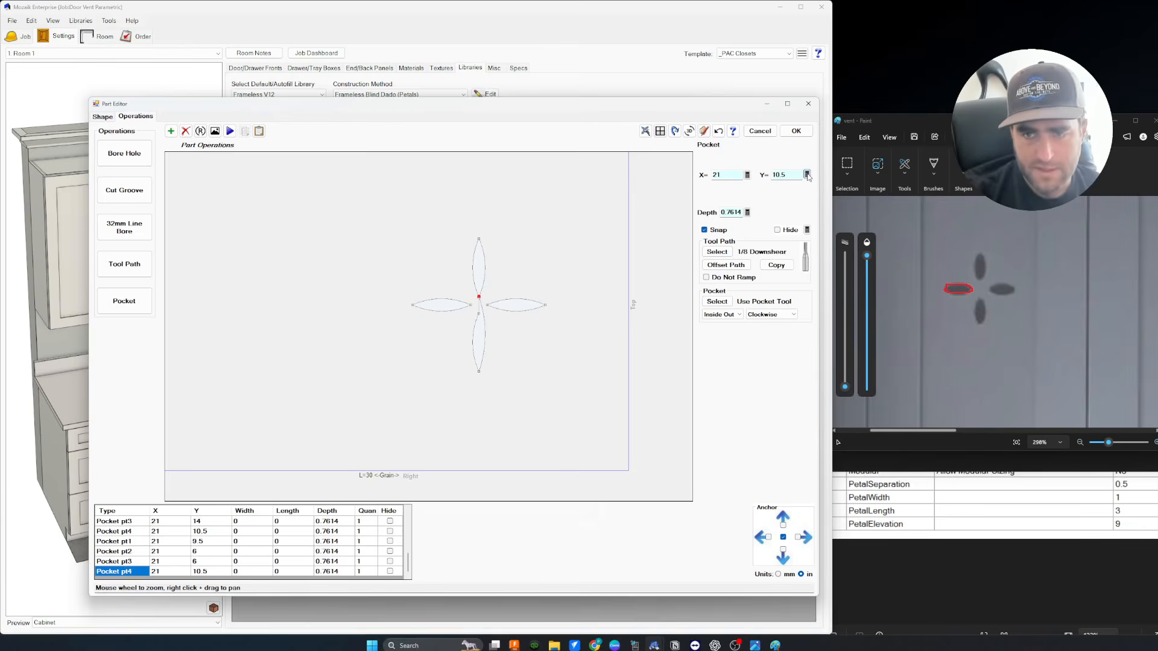
click(808, 176)
click(430, 255)
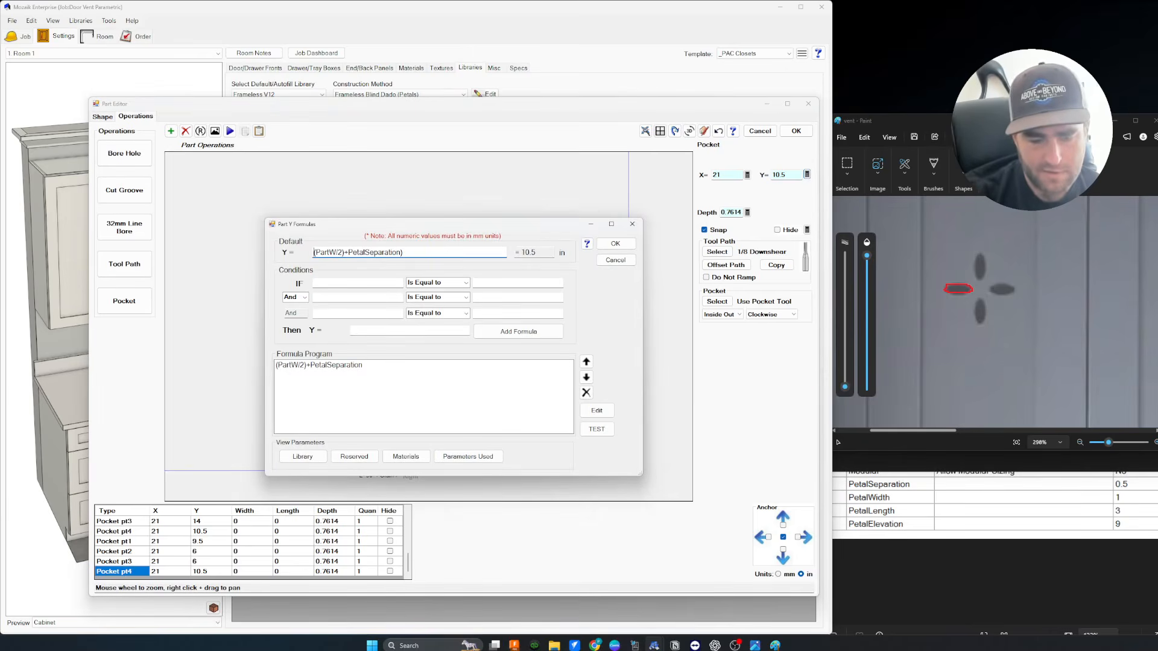
text(()
text(PartW)
text(-)
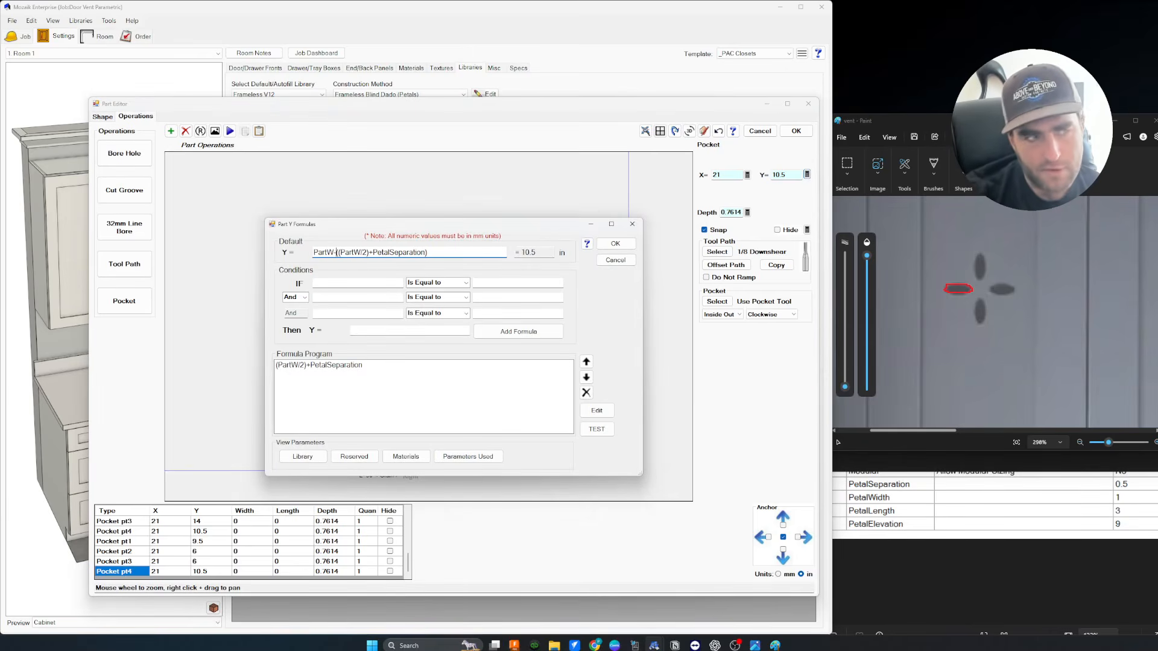
key(Tab)
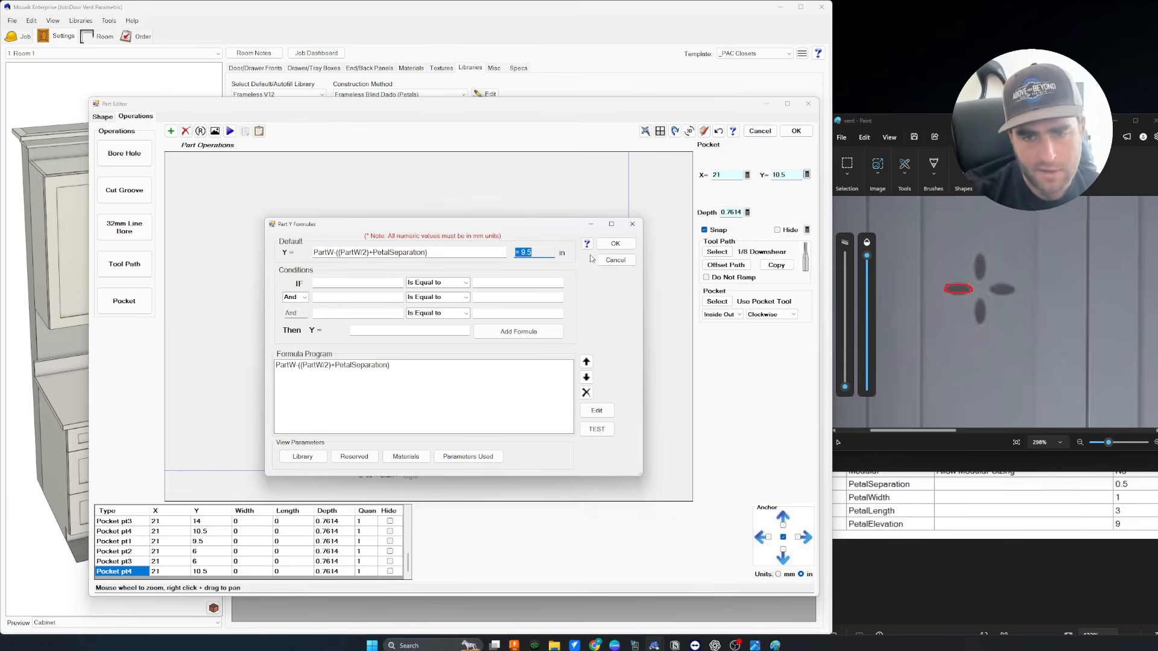
click(614, 244)
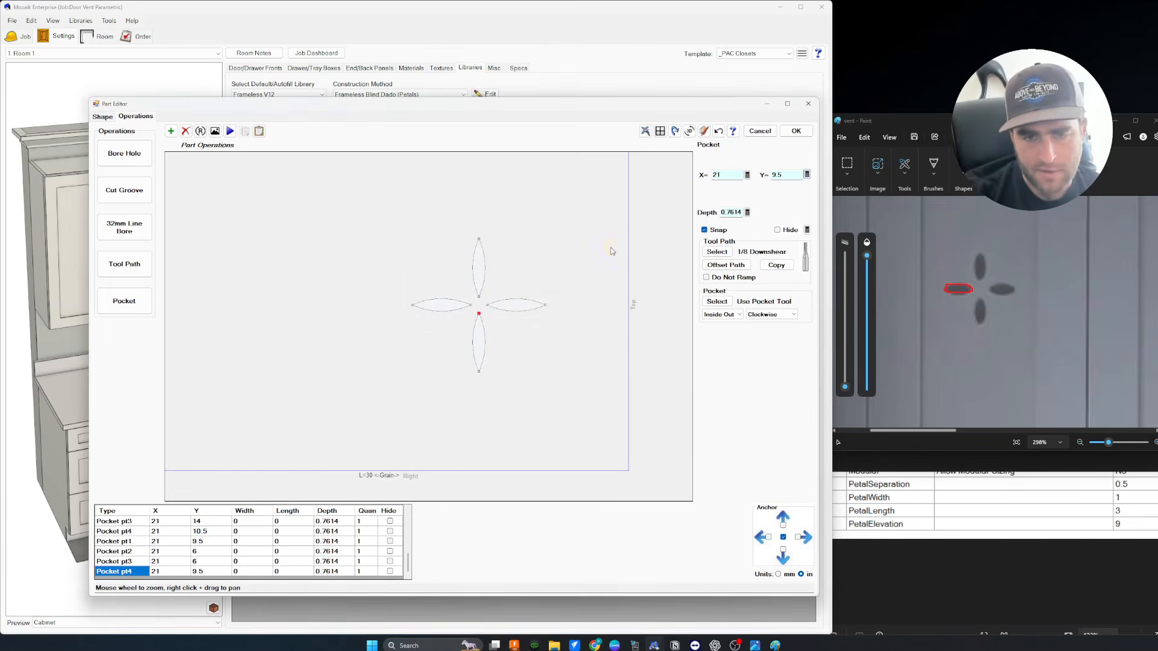
click(583, 227)
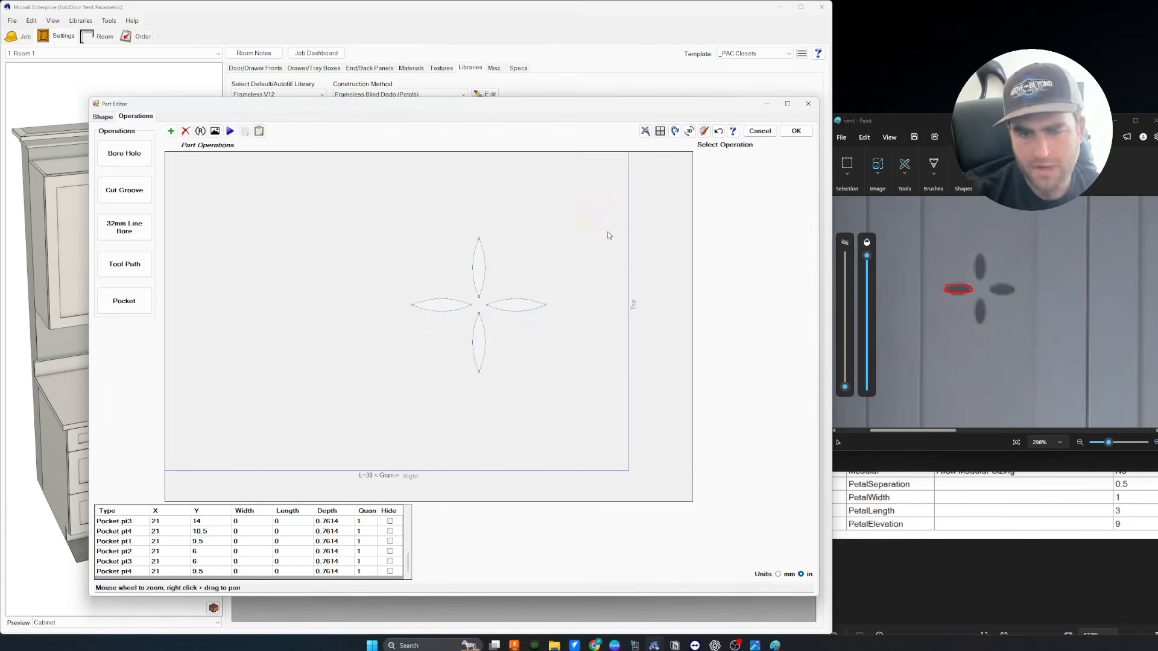
Accept the part edits and the door library changes, and save the job.
click(796, 132)
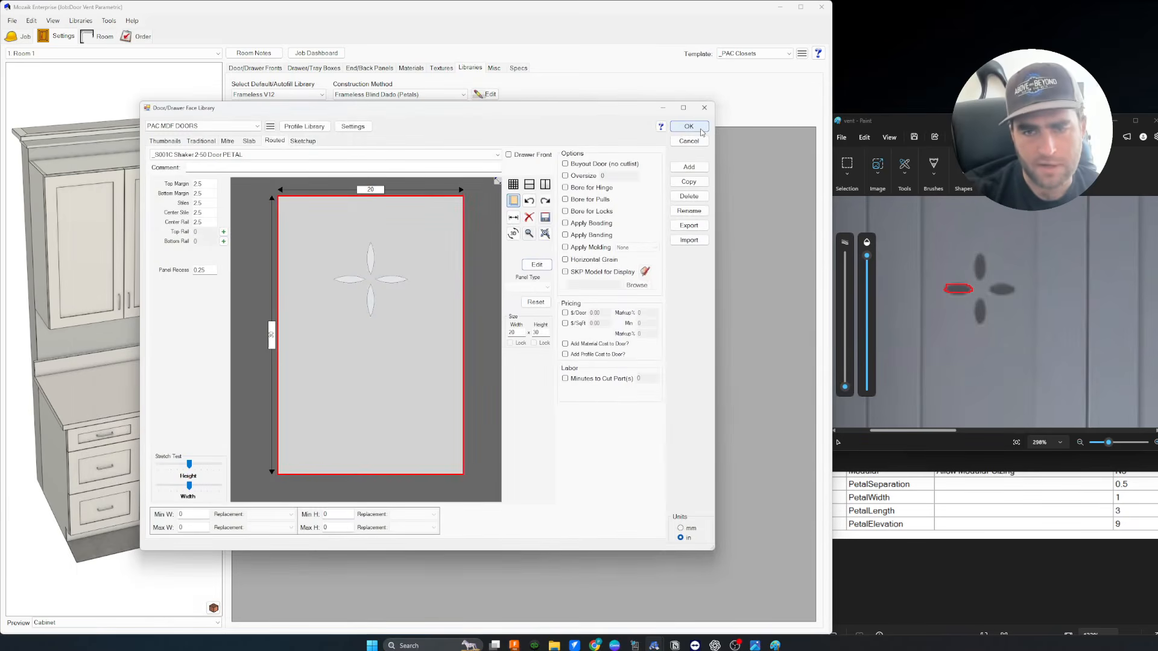
click(701, 129)
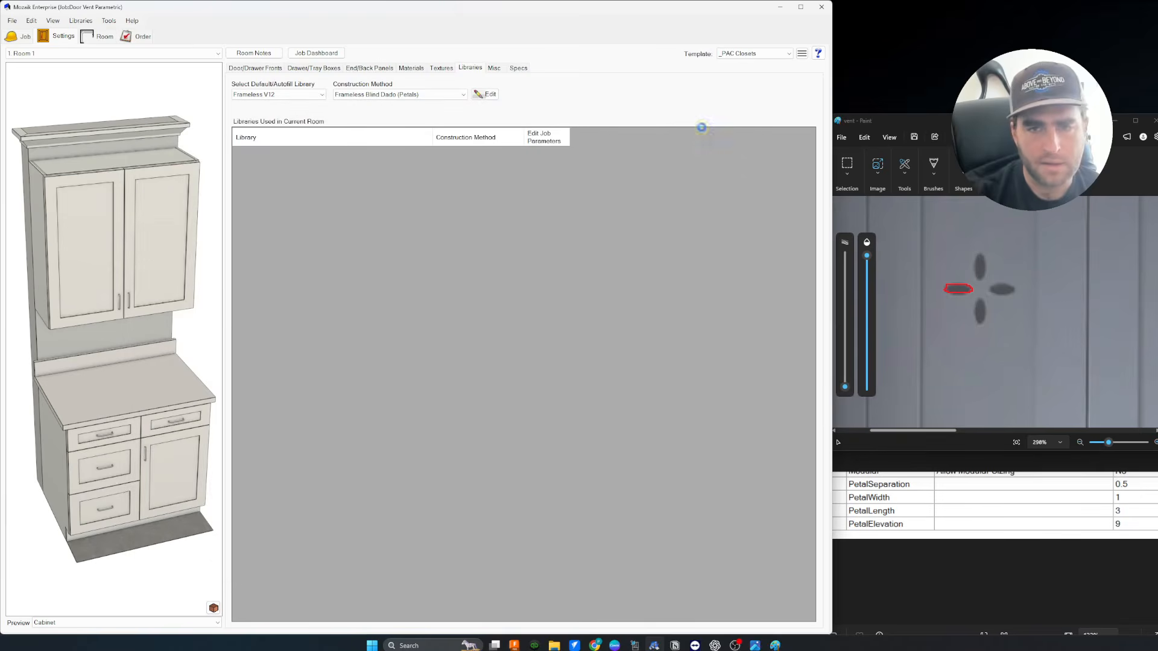
click(13, 21)
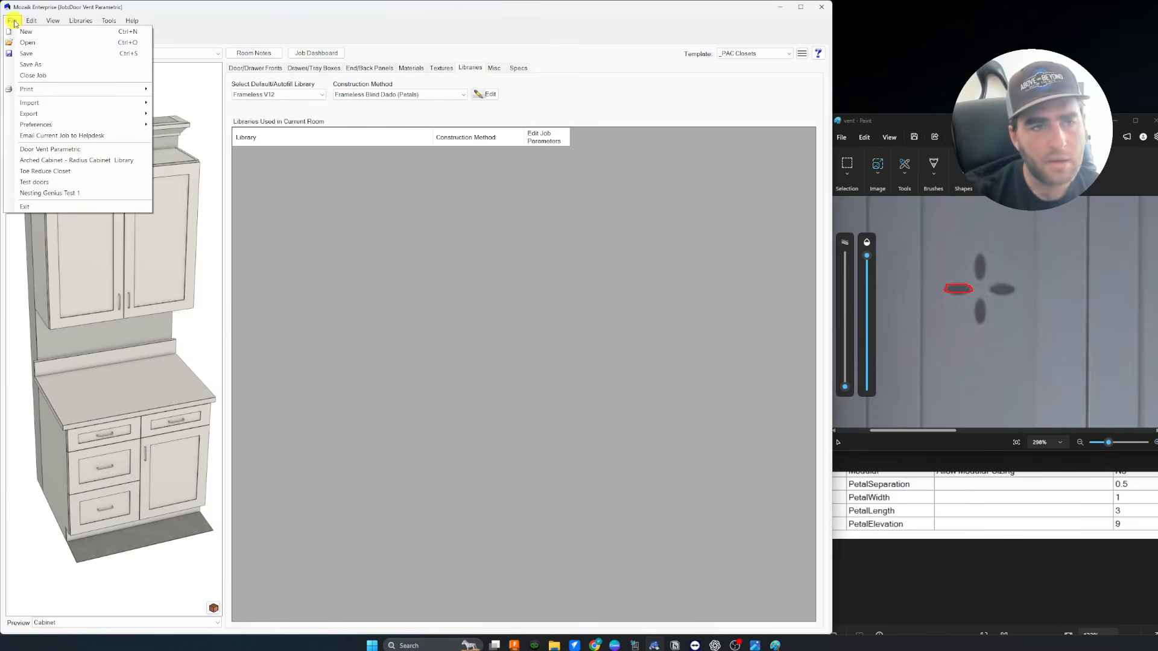
click(35, 54)
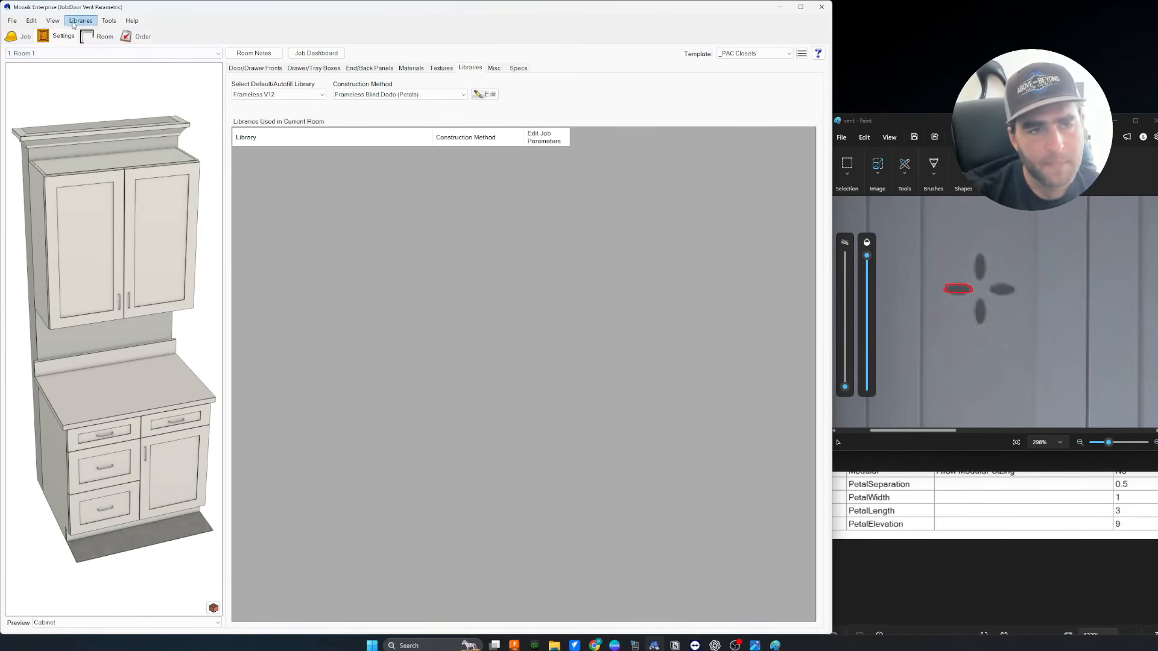
Assign _S001C Shaker 2-50 Door PETAL as the room's wall door, accept its routed door options, and check the cabinet preview.
click(275, 71)
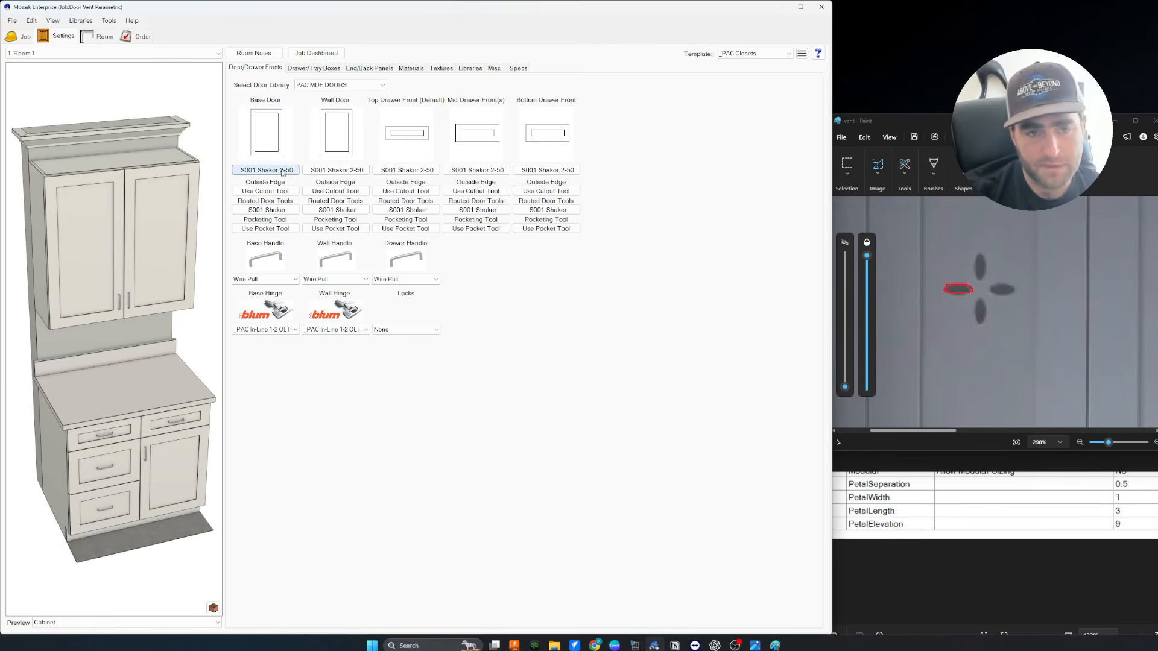
click(331, 171)
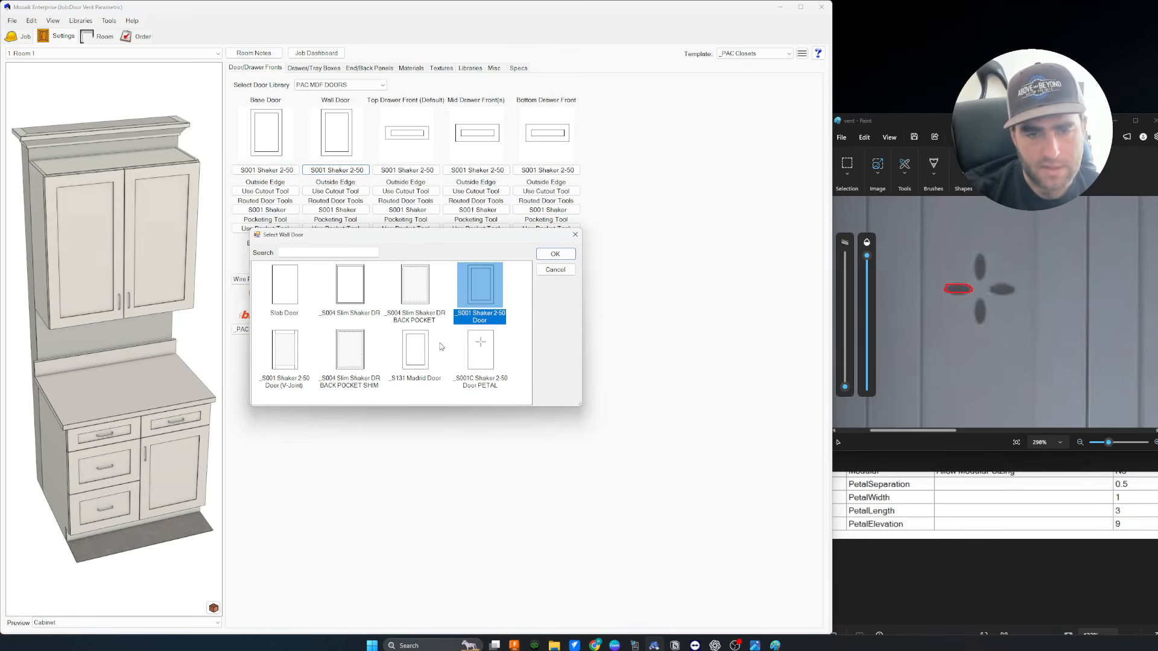
click(471, 387)
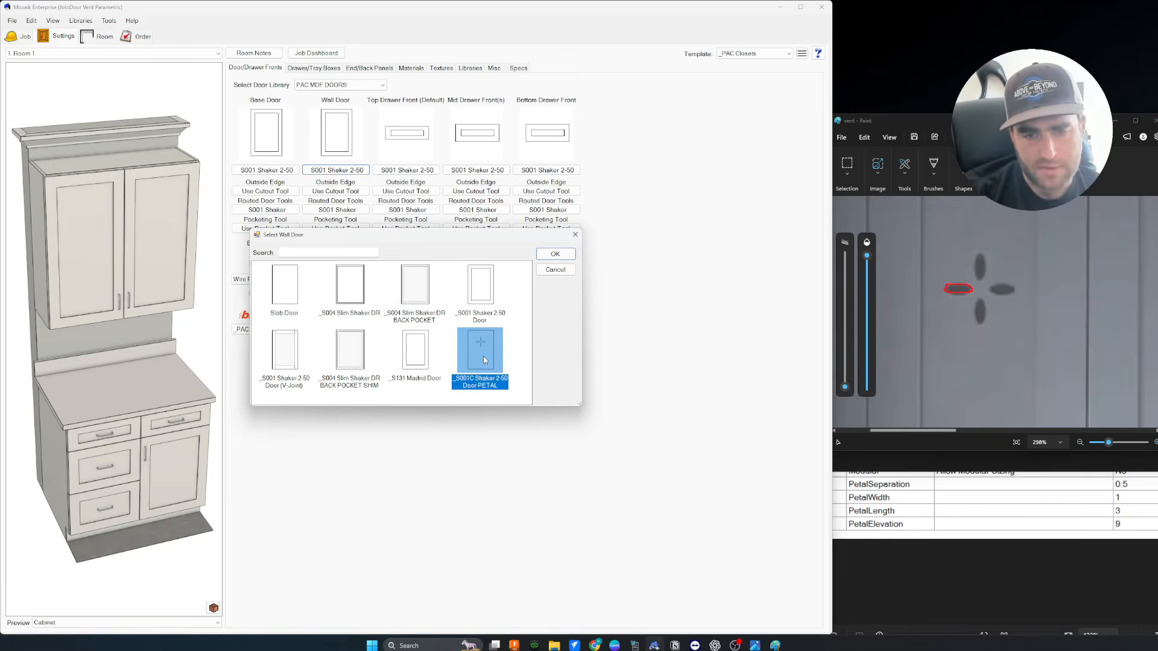
double_click(483, 360)
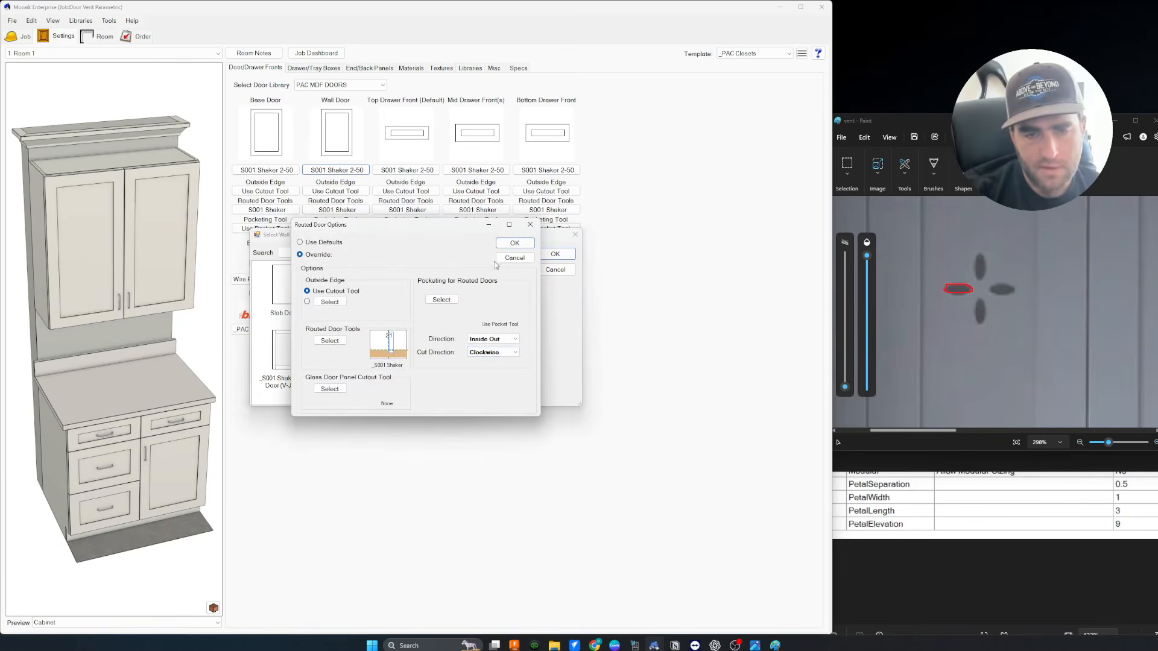
click(498, 262)
click(554, 254)
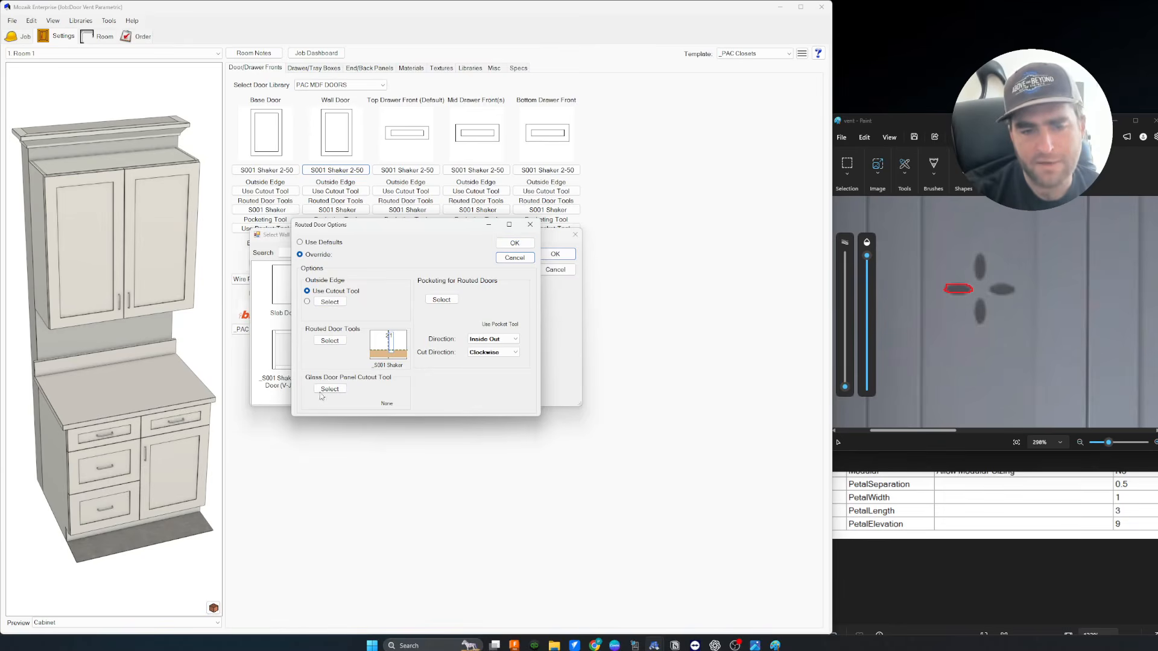
click(526, 244)
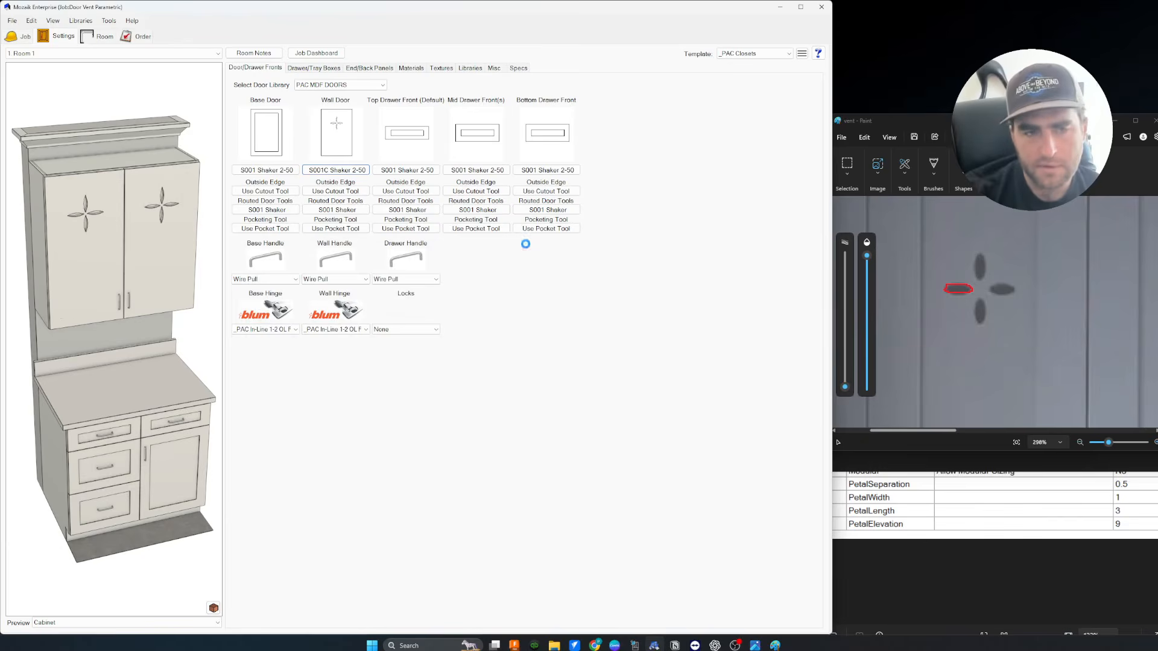
drag(166, 331, 129, 279)
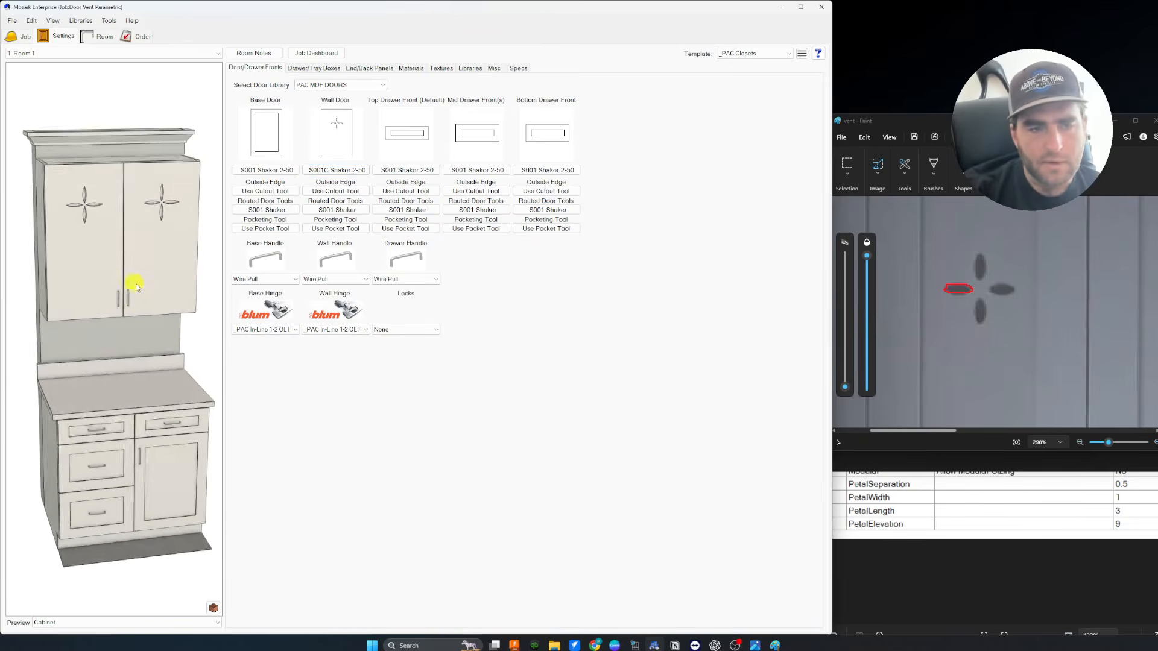
Examine the four-petal cut-out on the wall cabinet doors up close in the cabinet preview.
scroll(114, 199, up, 5)
middle_drag(179, 214, 140, 266)
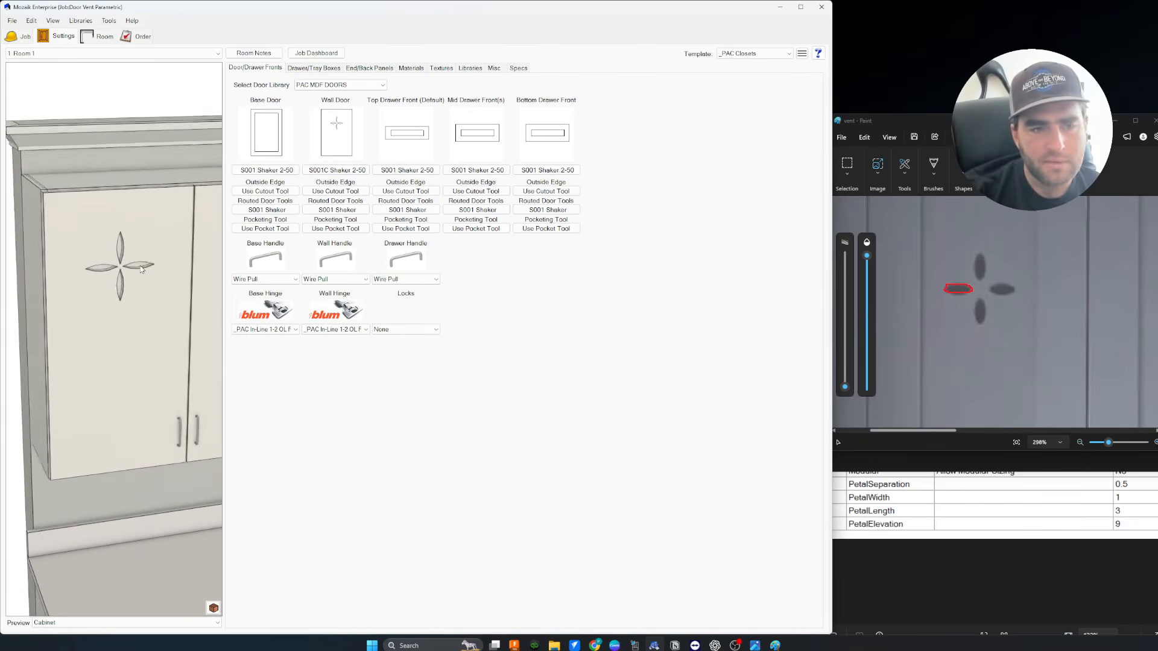
scroll(140, 266, up, 2)
middle_drag(210, 477, 124, 251)
middle_drag(64, 78, 132, 266)
scroll(132, 265, down, 3)
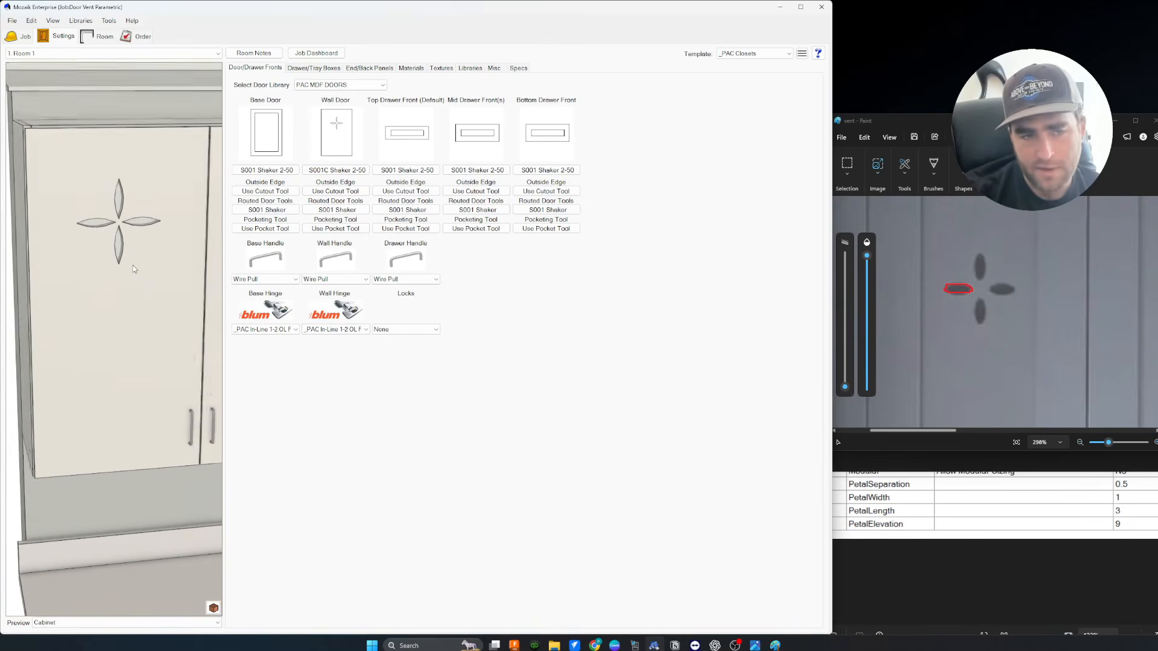
scroll(133, 266, up, 1)
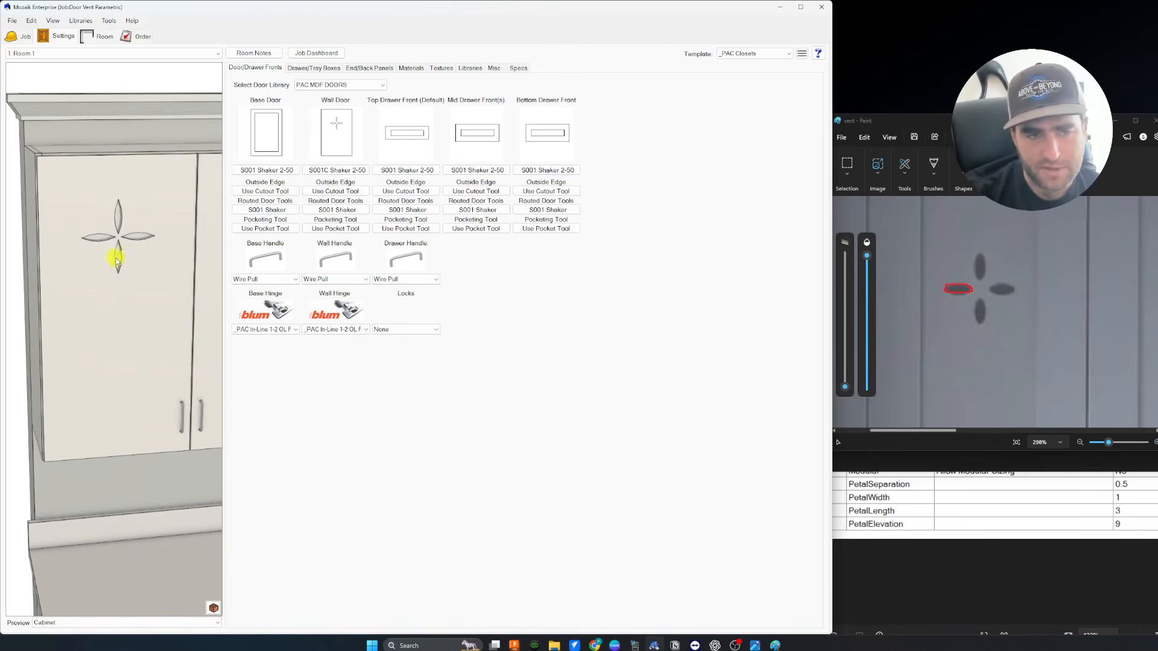
middle_drag(193, 422, 135, 266)
middle_drag(41, 97, 71, 224)
scroll(71, 224, up, 1)
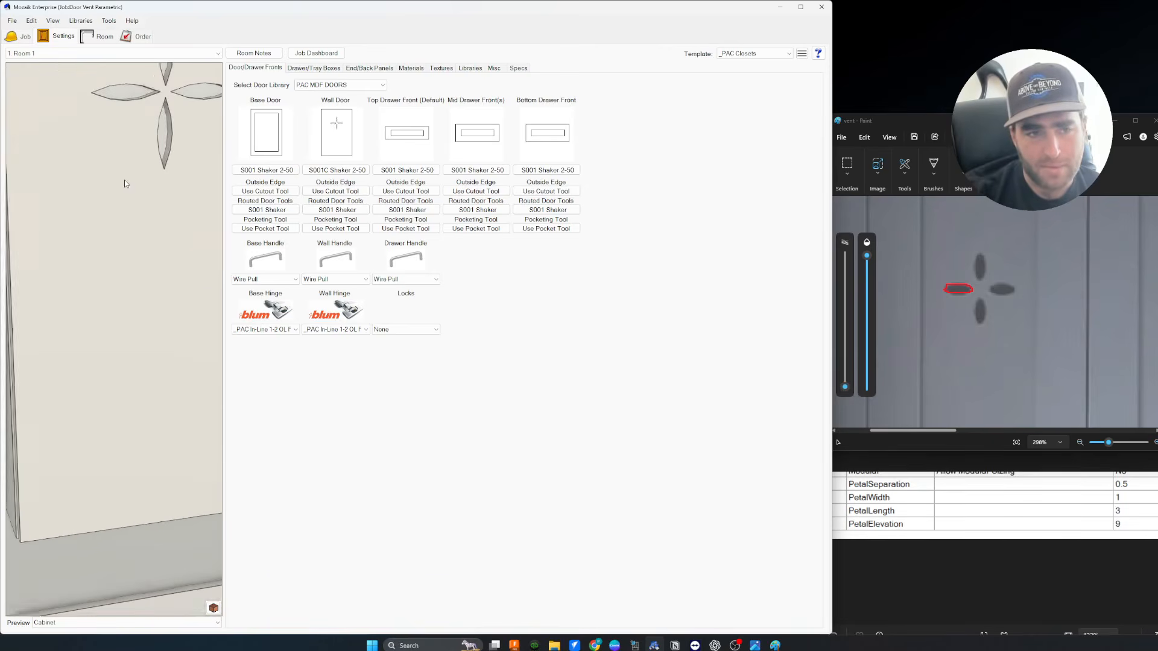
scroll(126, 180, up, 5)
scroll(129, 182, down, 4)
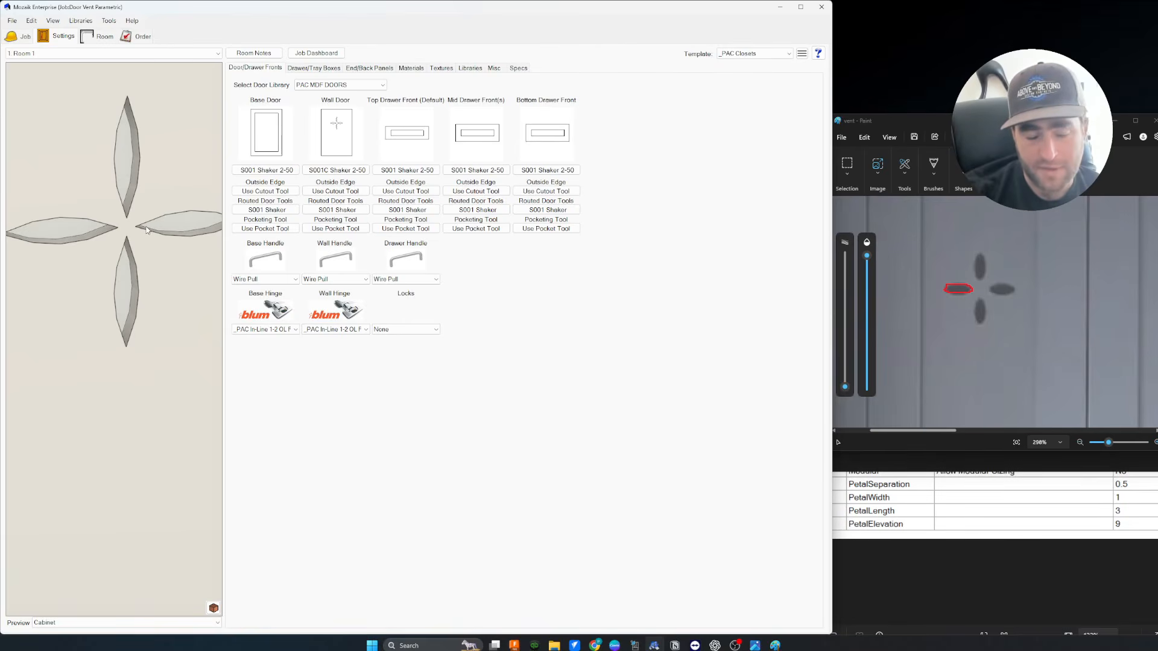
scroll(146, 228, down, 3)
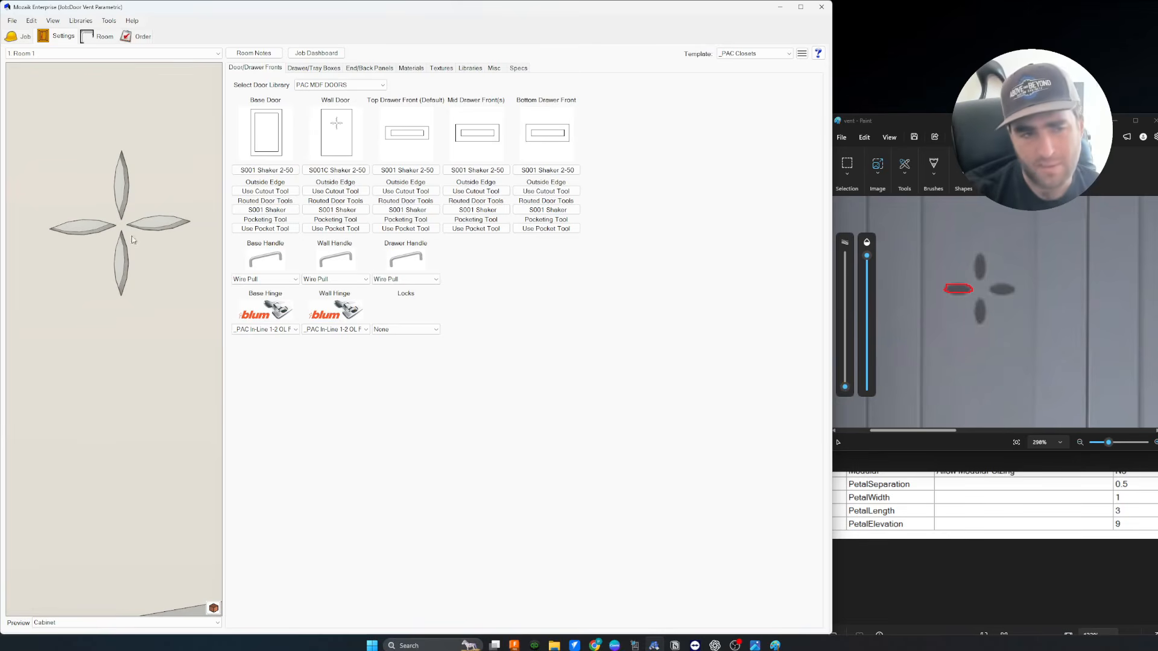
Open _S001C Shaker 2-50 Door PETAL from the door library for part editing and show its operations.
click(80, 21)
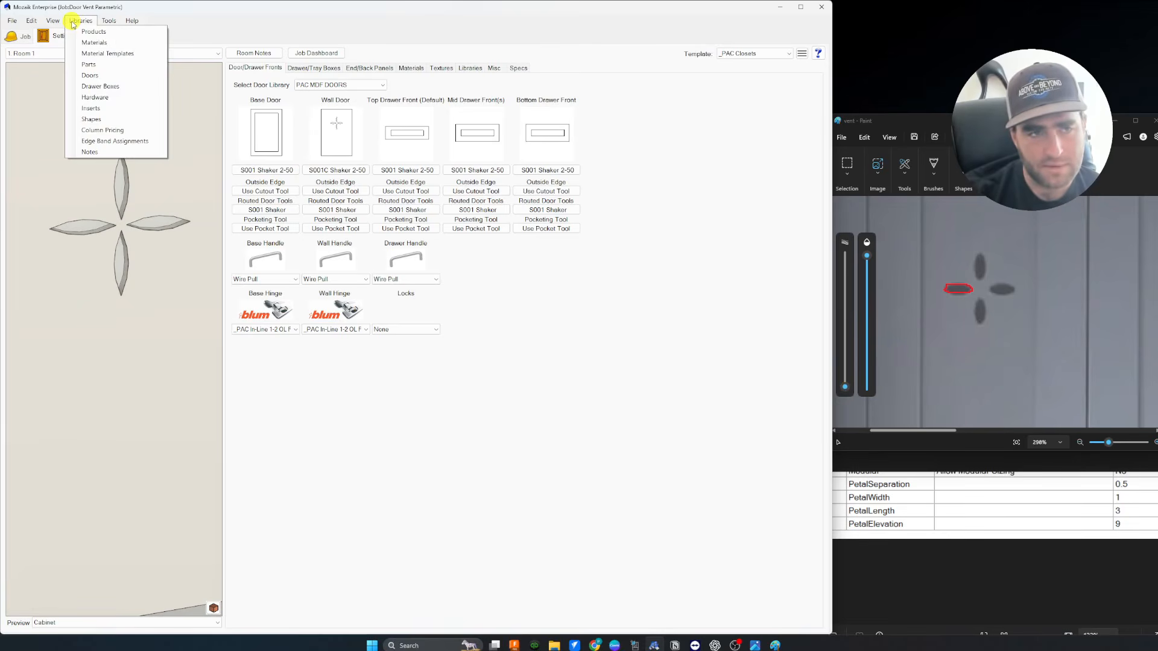
click(97, 75)
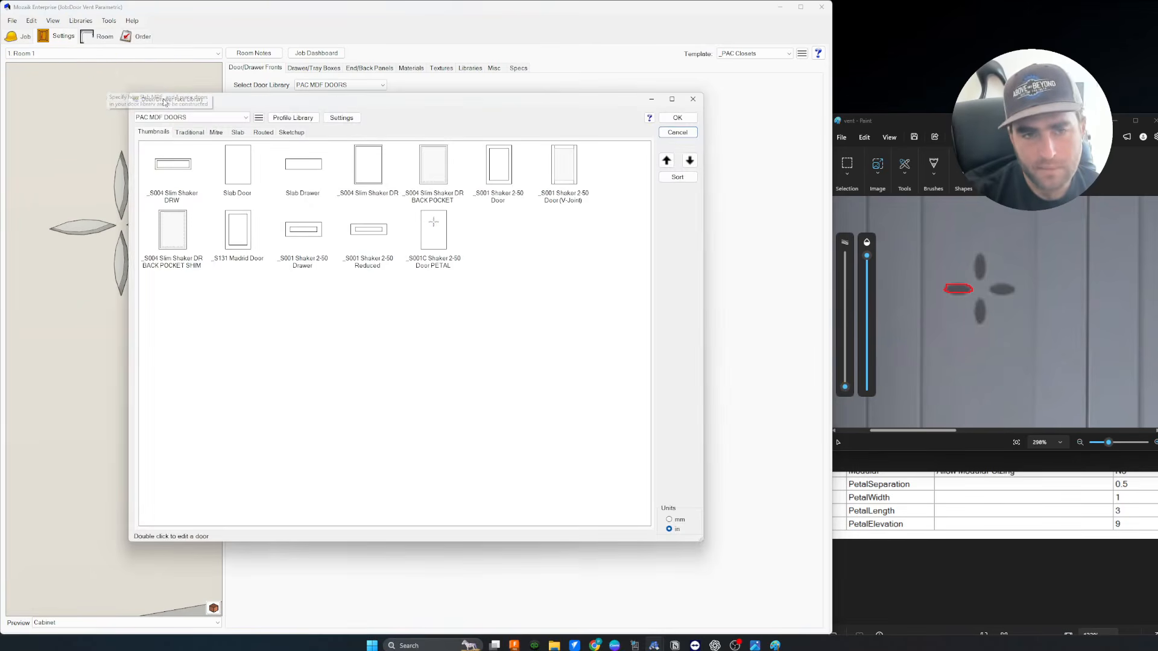
click(445, 243)
double_click(445, 242)
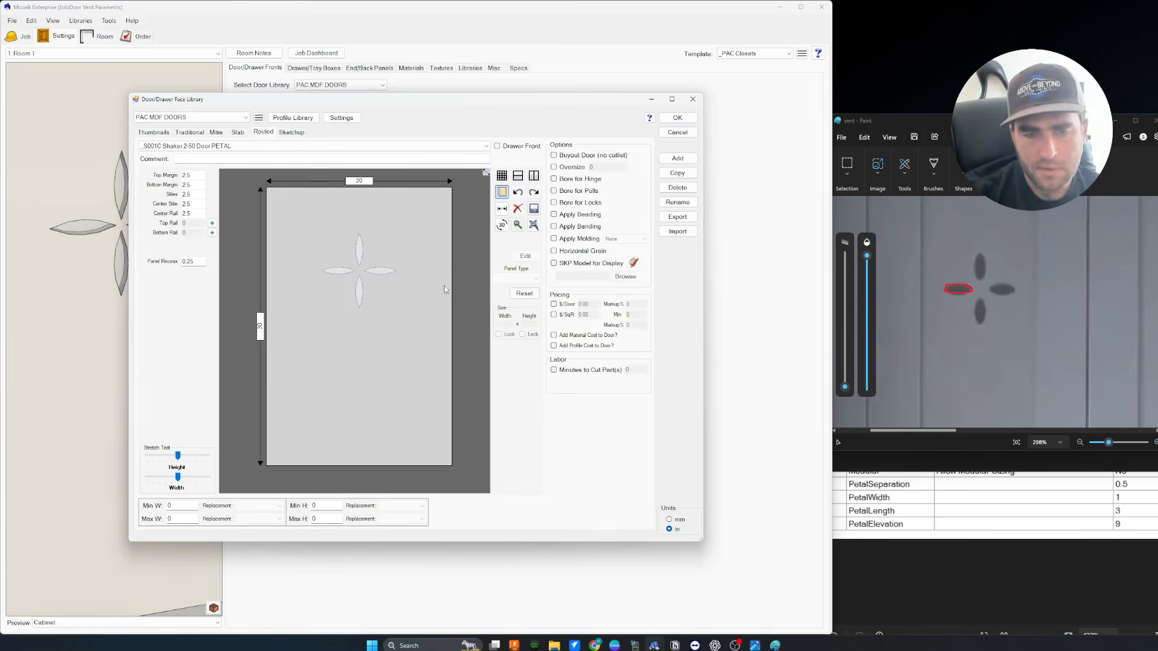
click(524, 256)
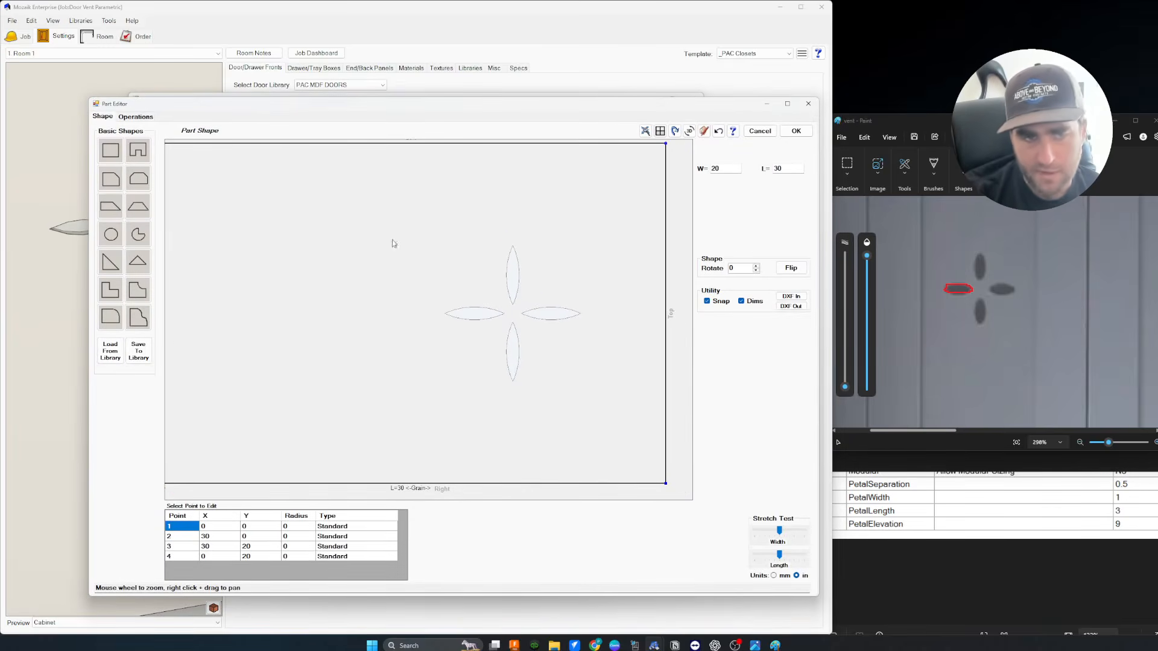
click(147, 117)
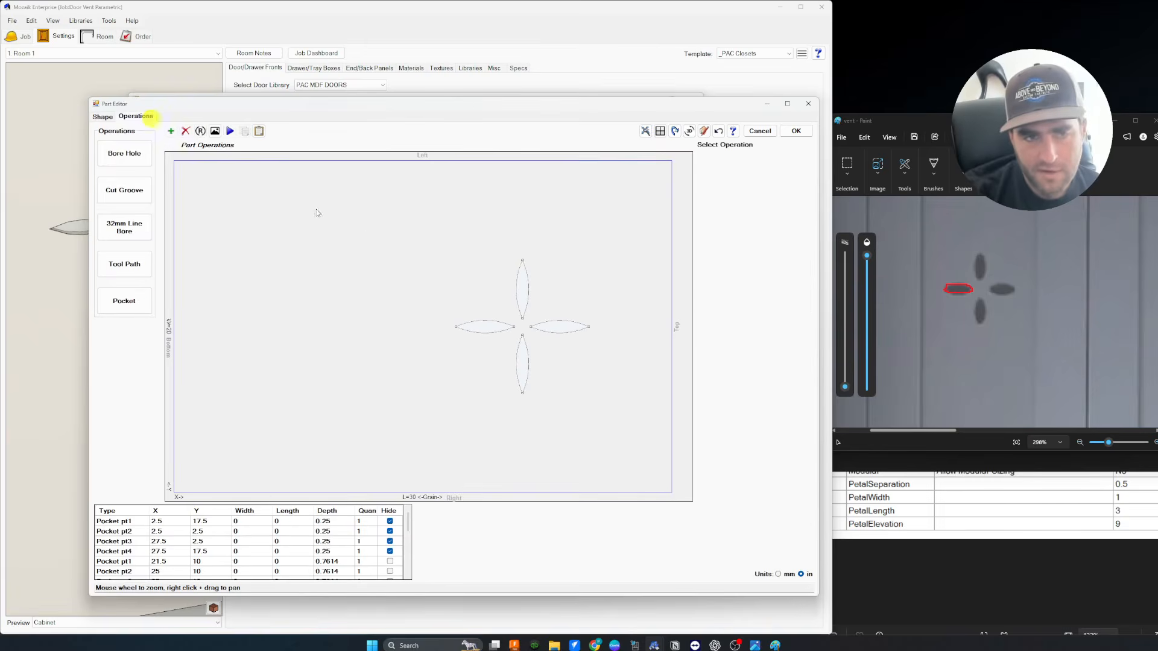
Unhide the large rectangular panel pocket around the petals and accept the part edits.
click(522, 261)
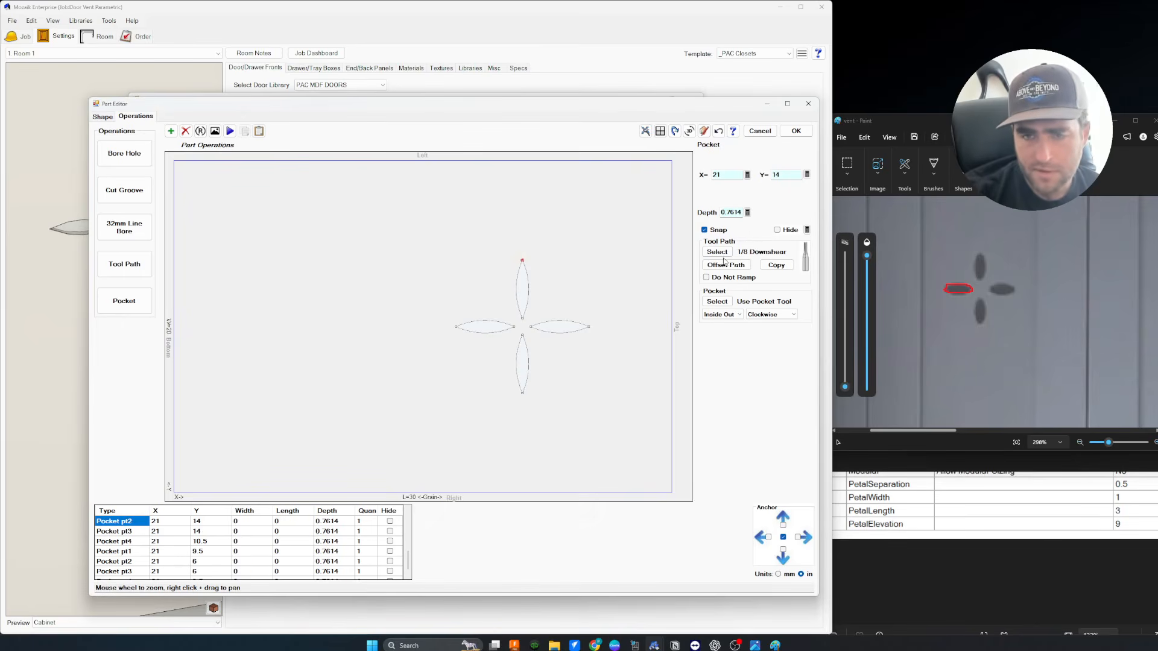
scroll(324, 554, up, 2)
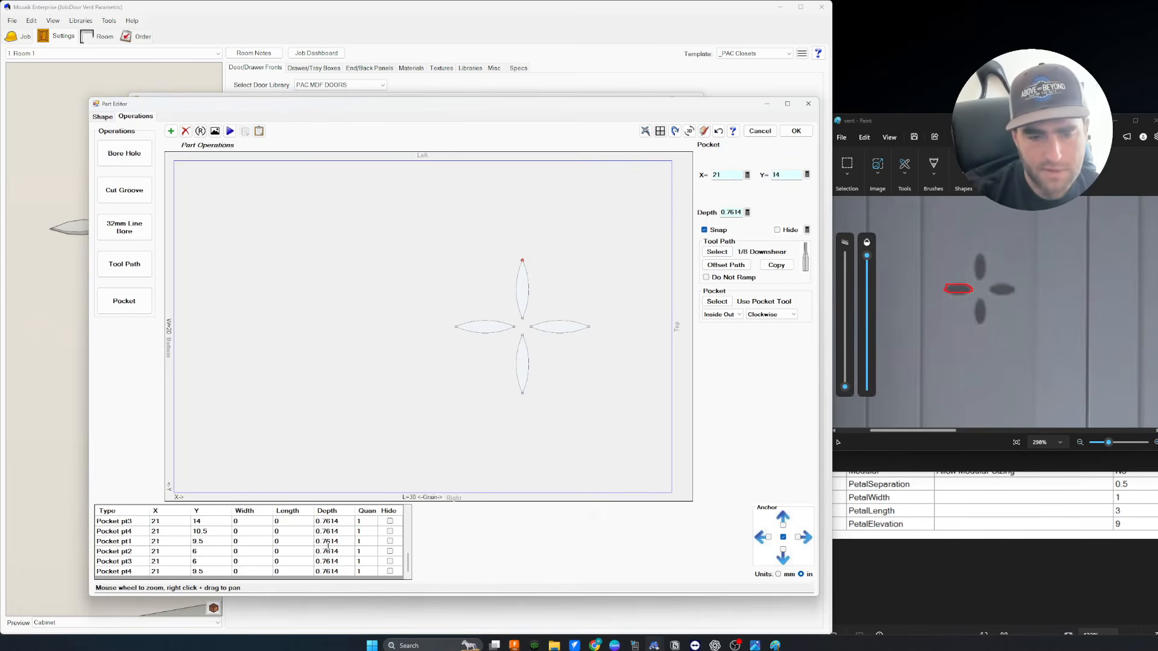
click(389, 521)
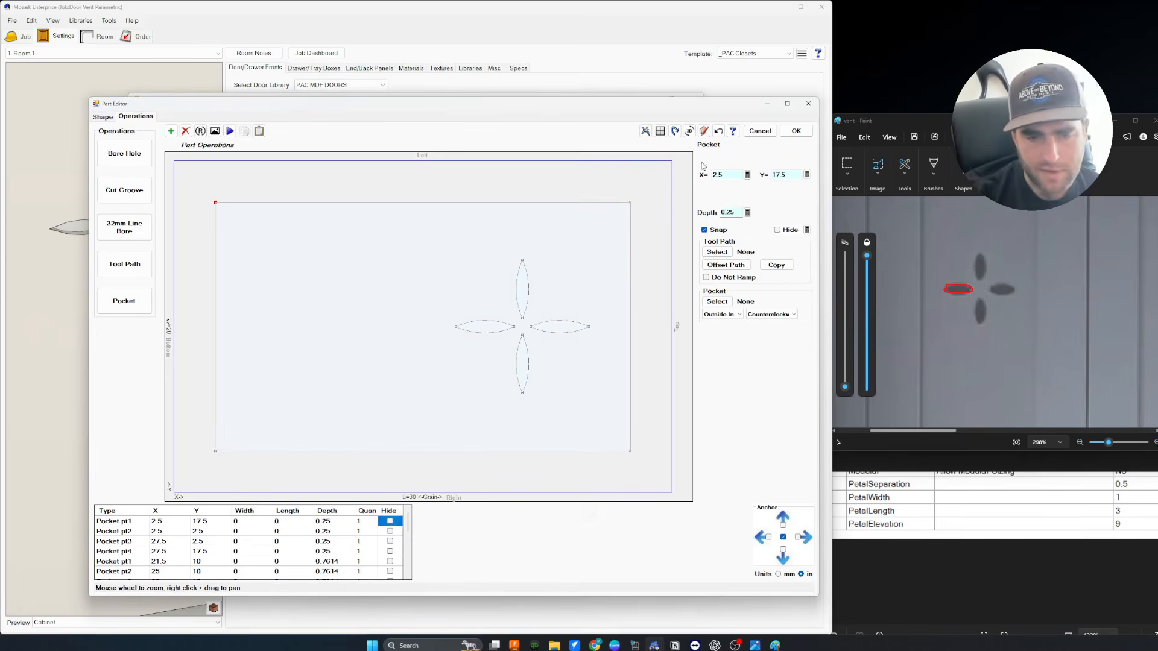
click(796, 131)
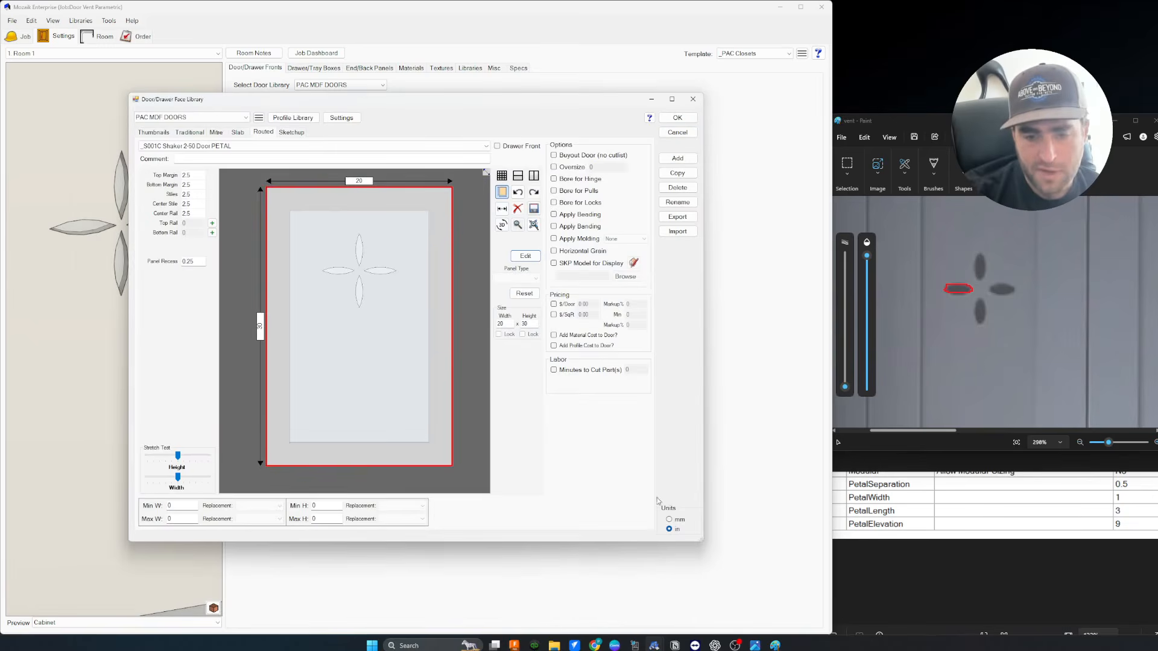
Switch to the Optimizer and review the 1/8 Downshear tool's diameter and feed settings in the CNC tool library.
click(655, 646)
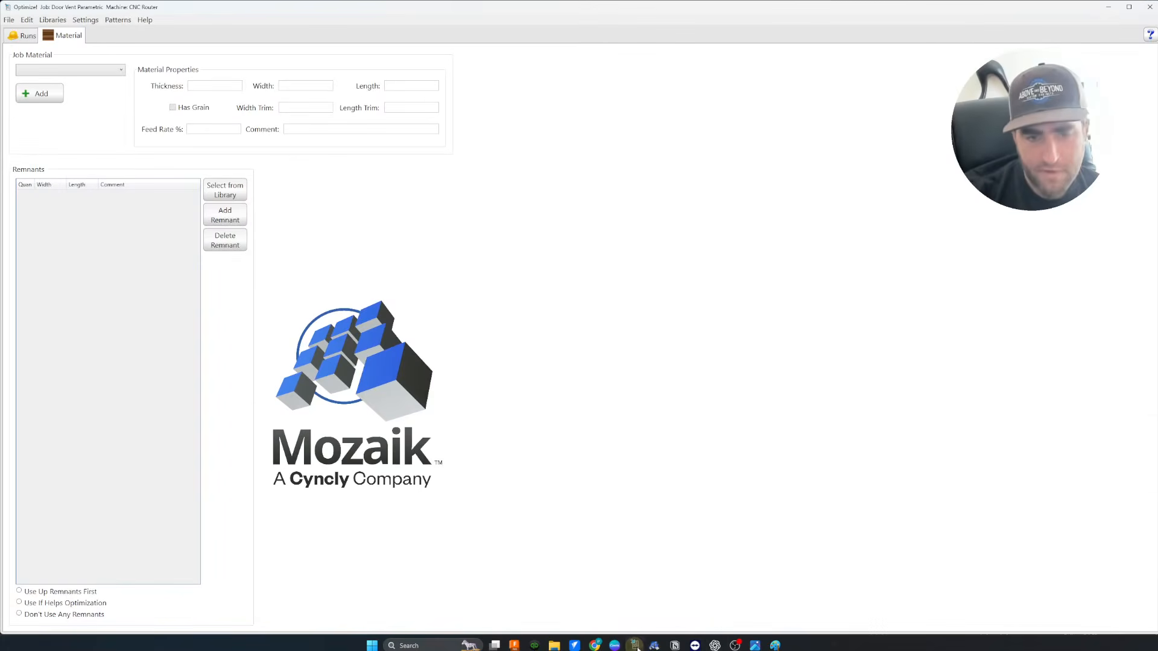
click(52, 20)
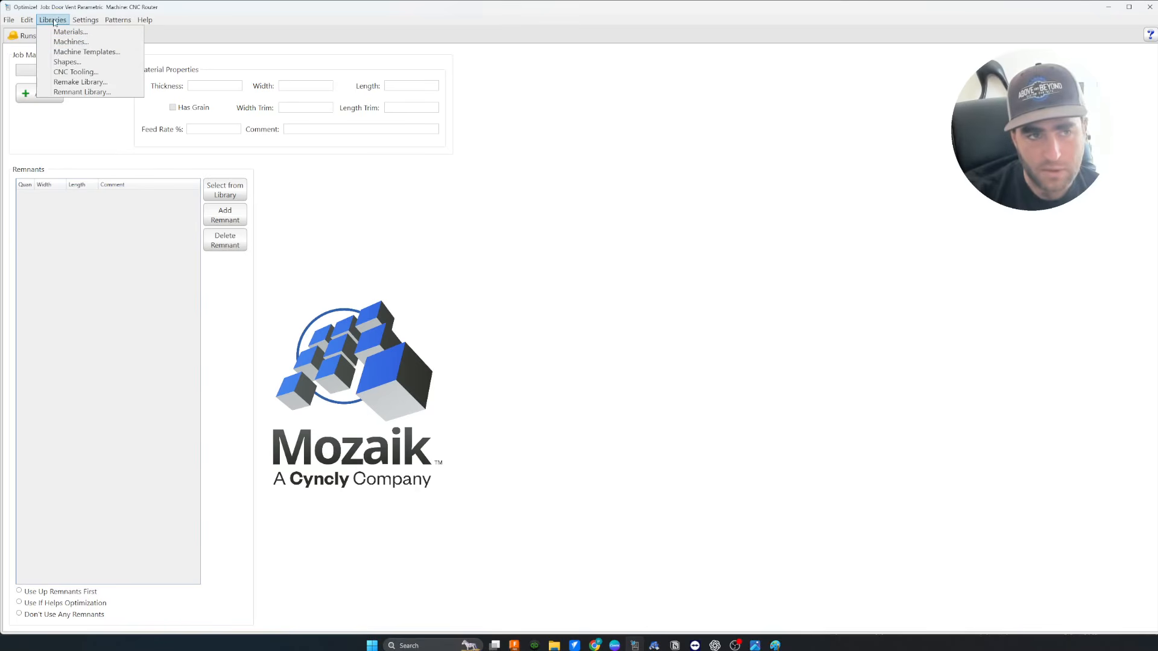
click(76, 71)
click(538, 198)
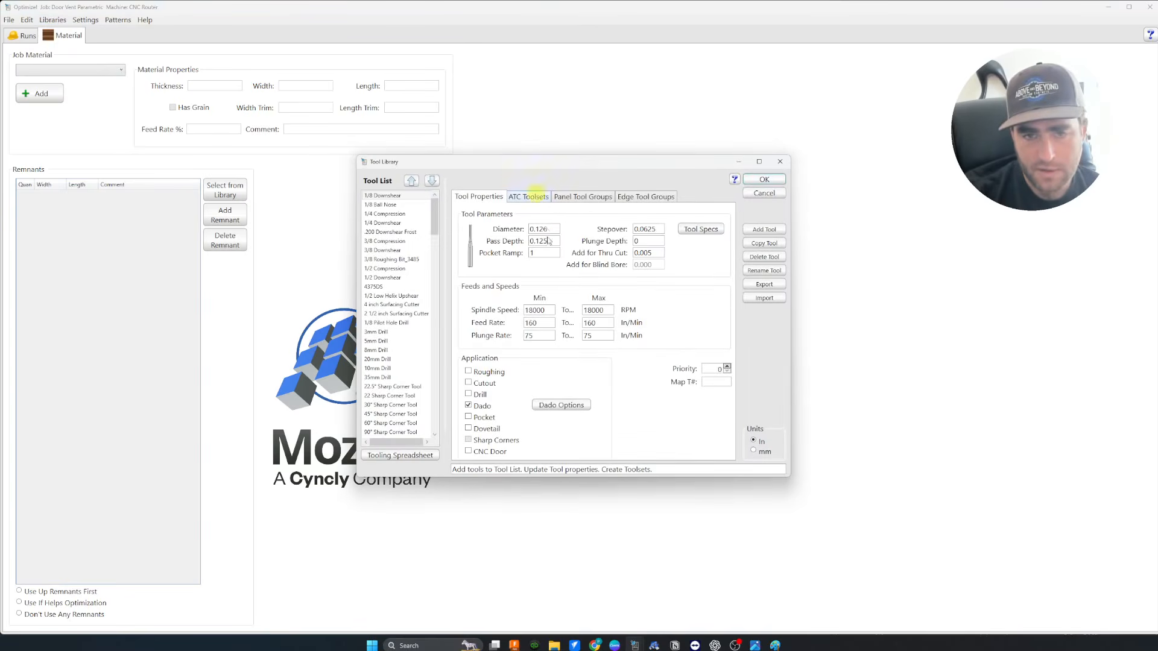
click(522, 303)
double_click(523, 303)
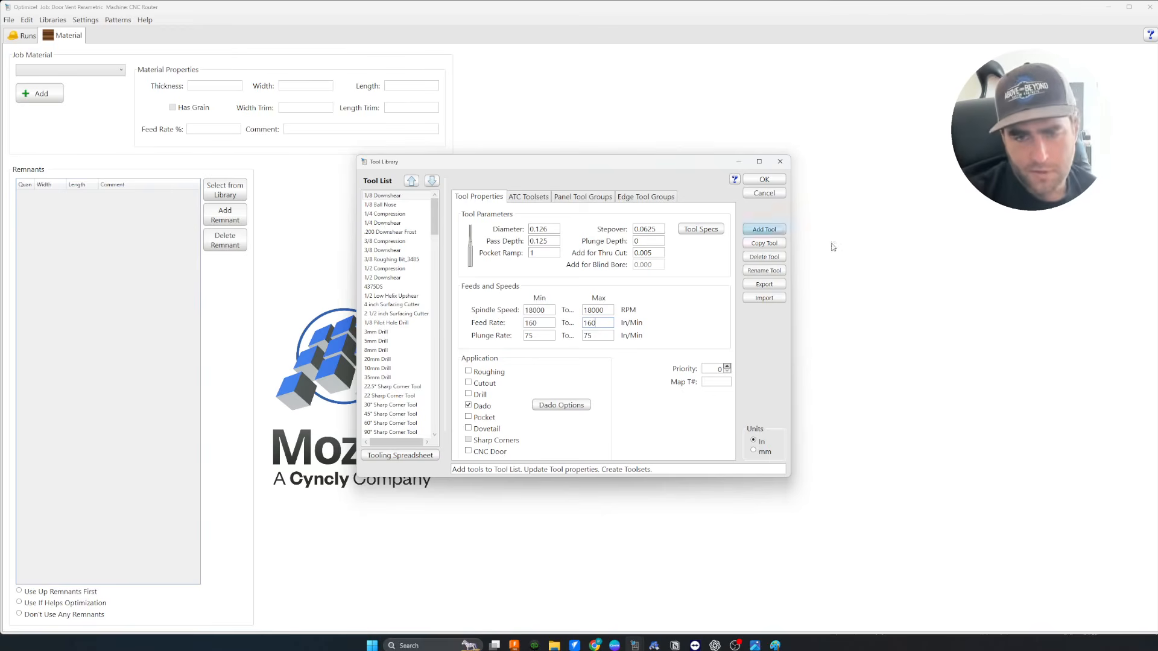
double_click(543, 229)
click(553, 229)
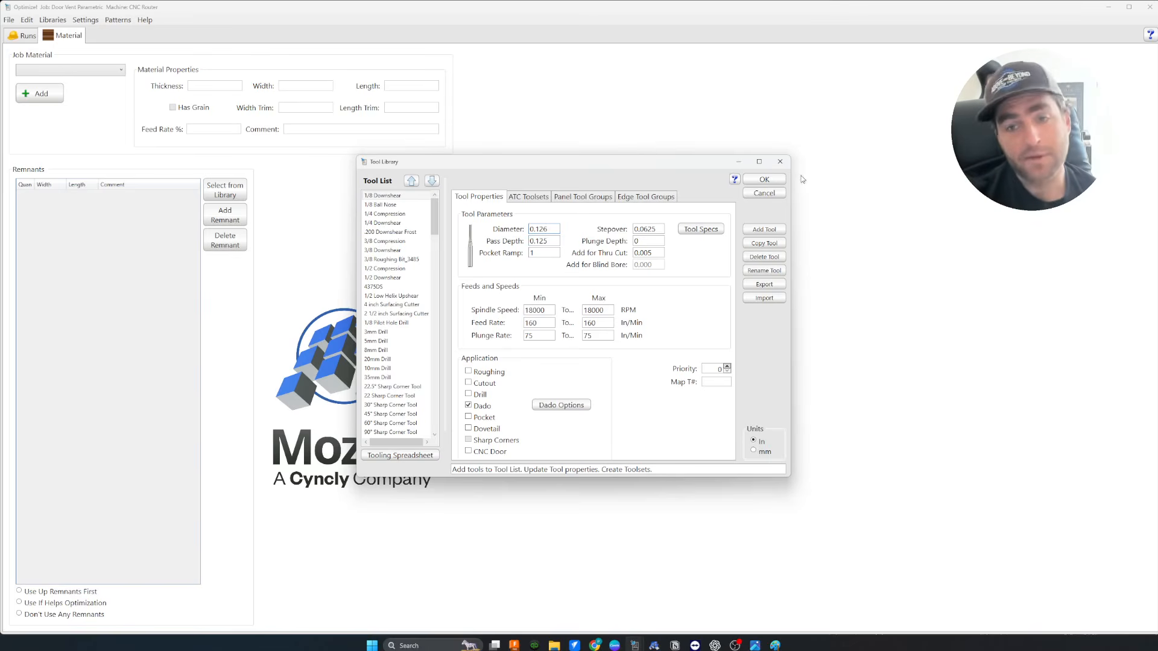
click(764, 180)
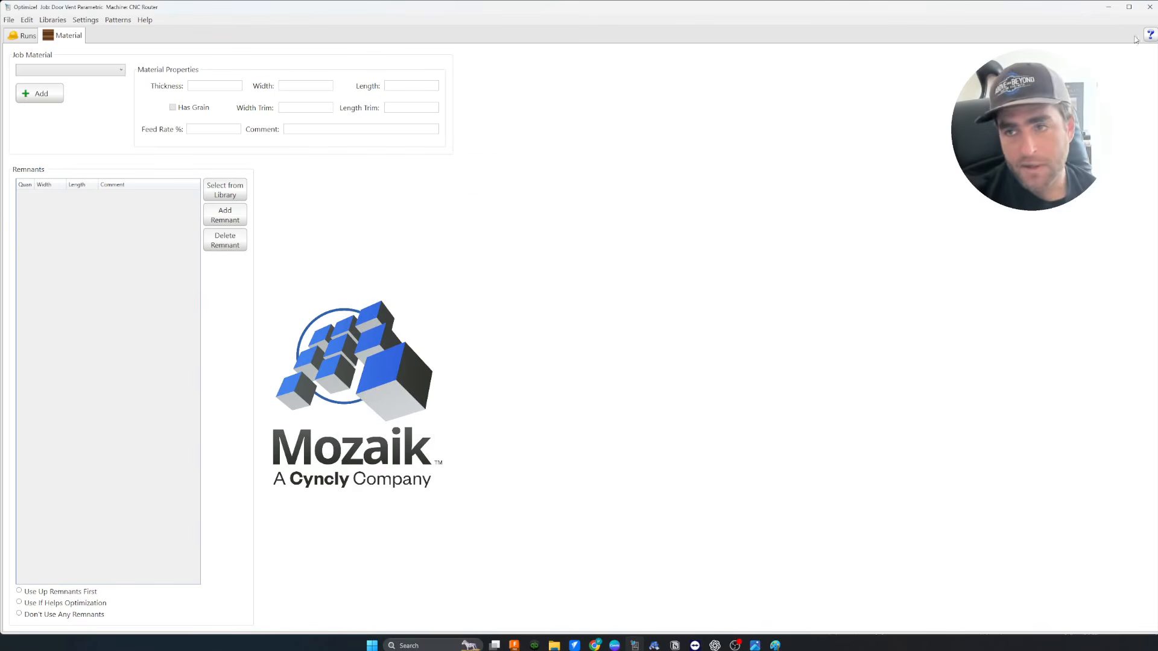
click(1108, 7)
Accept the door library changes in Mozaik and check the wall doors in the cabinet preview.
drag(443, 99, 507, 104)
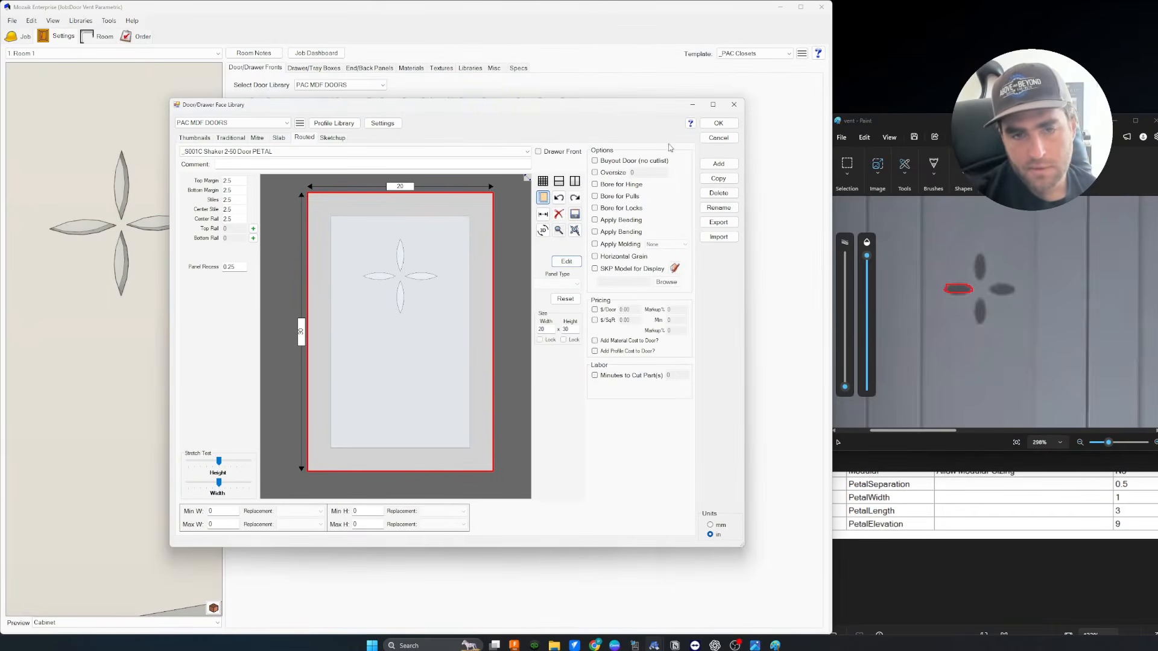
click(715, 125)
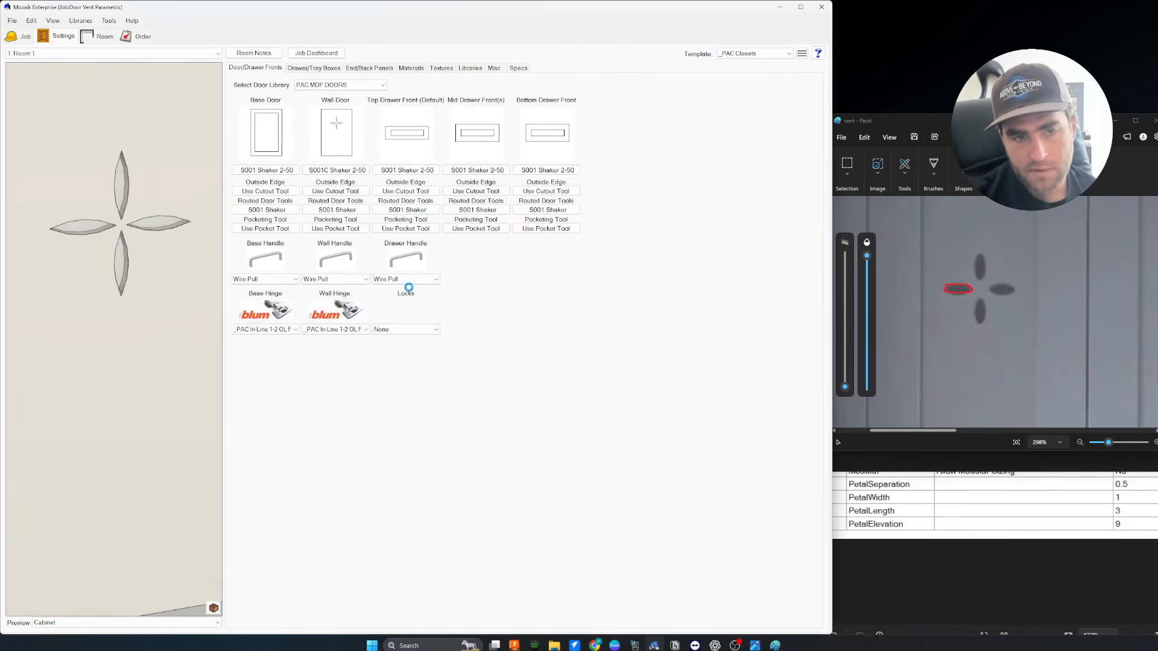
drag(146, 175, 70, 169)
drag(184, 177, 168, 203)
scroll(170, 202, up, 4)
middle_drag(176, 188, 177, 228)
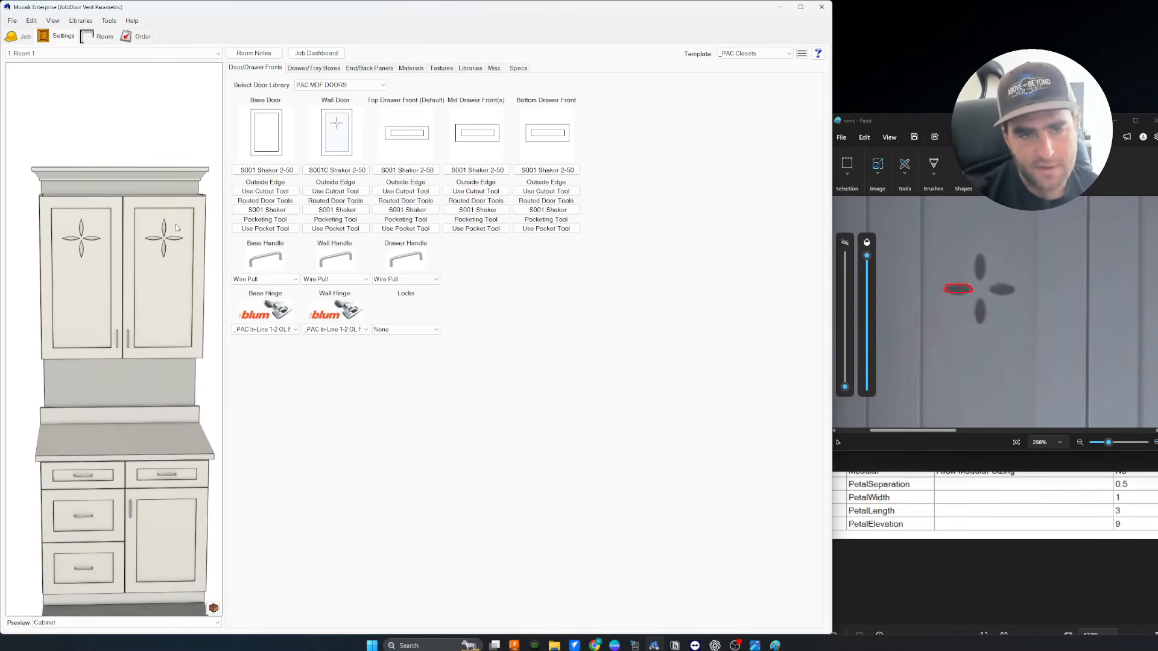
Set PetalLength to 2.5 in the Frameless V12 job parameters and check the doors in the cabinet preview.
click(469, 70)
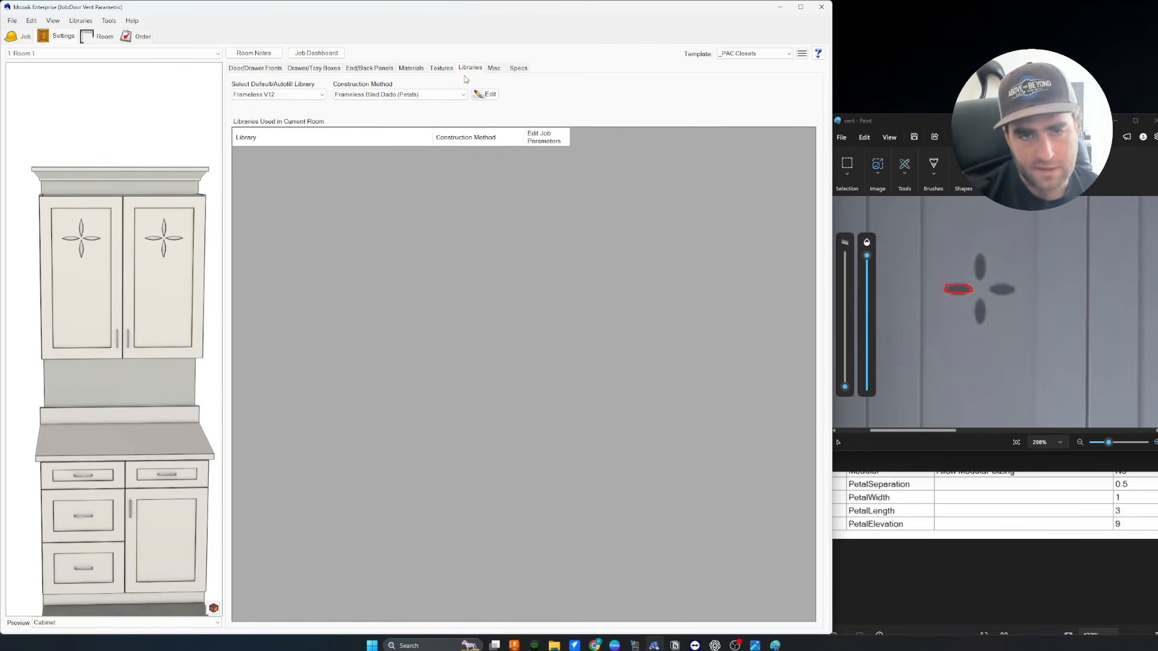
click(490, 95)
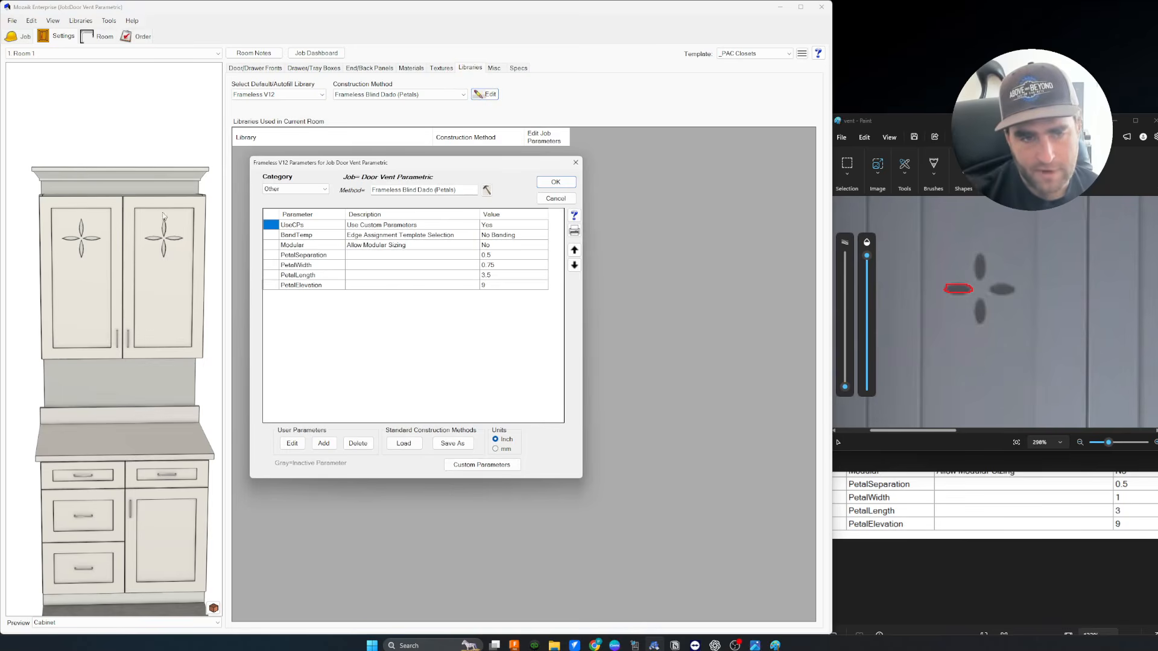
double_click(499, 275)
text(2)
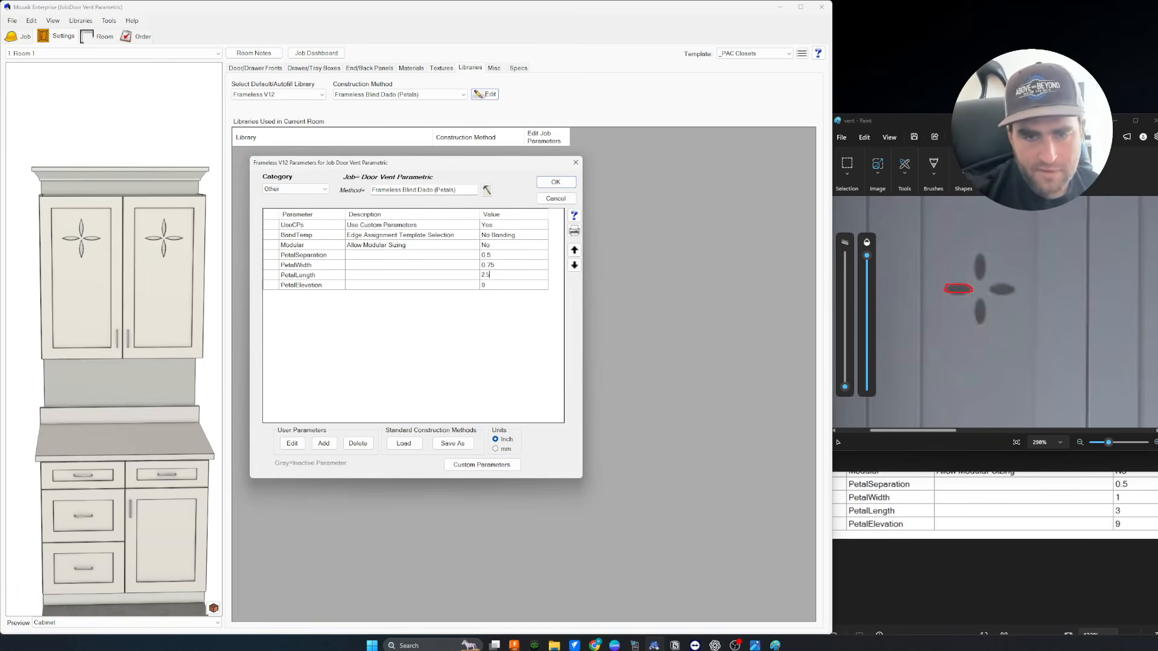
text(.5)
click(550, 181)
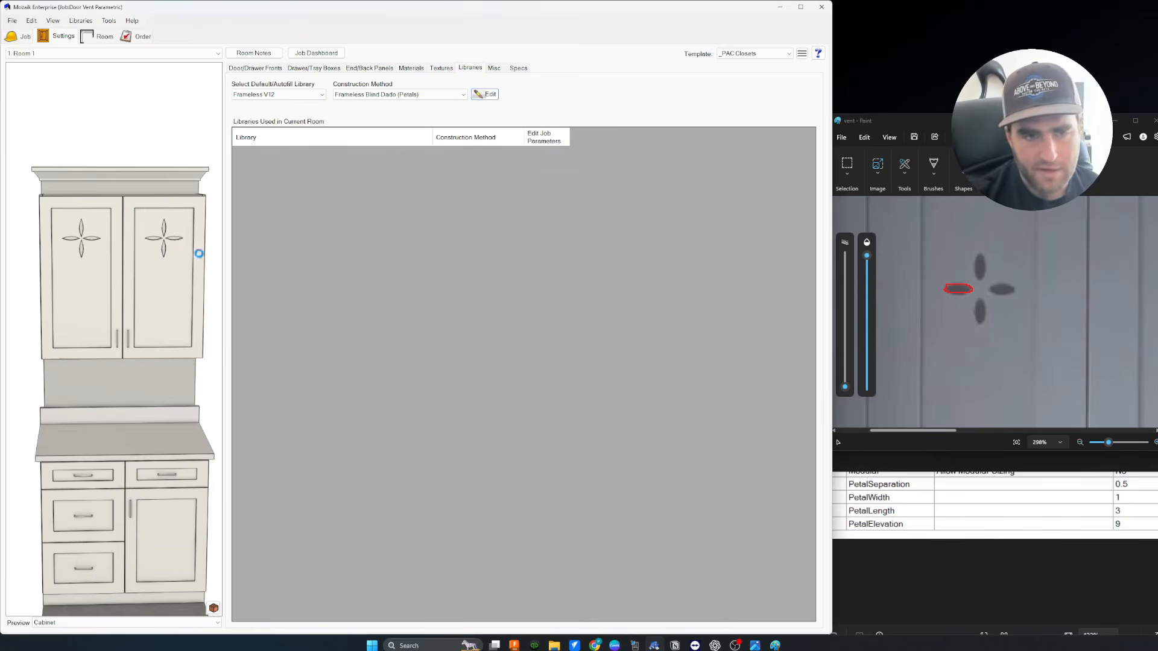
drag(150, 212, 121, 212)
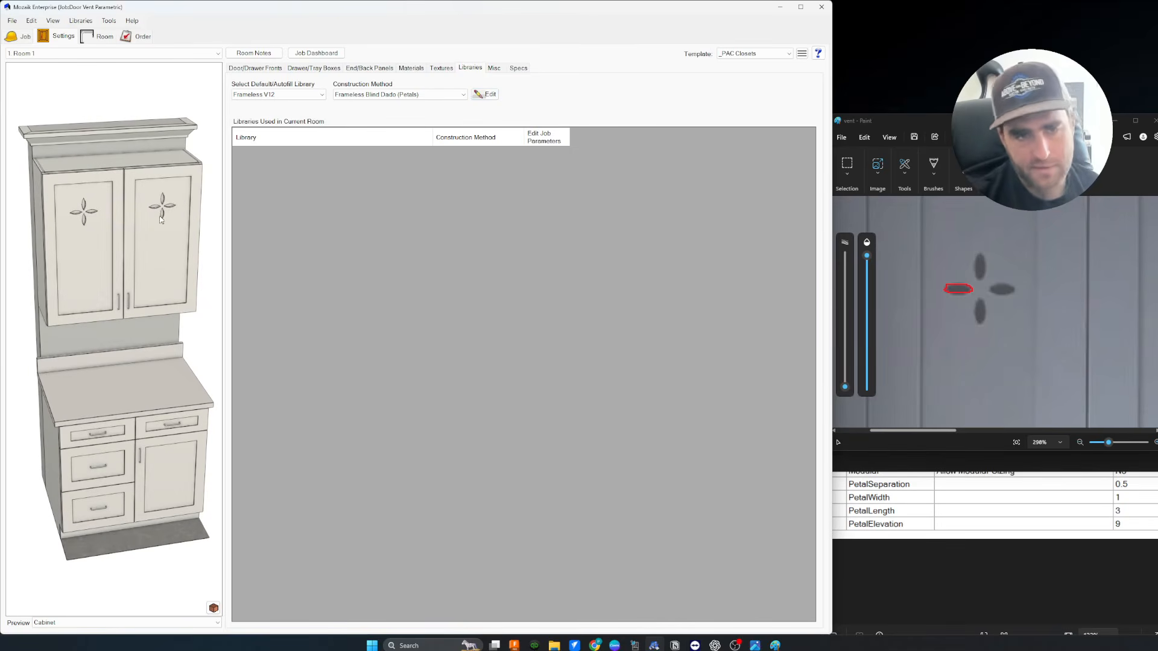
Set PetalSeparation to 1 in the Frameless V12 job parameters and accept the change.
click(490, 95)
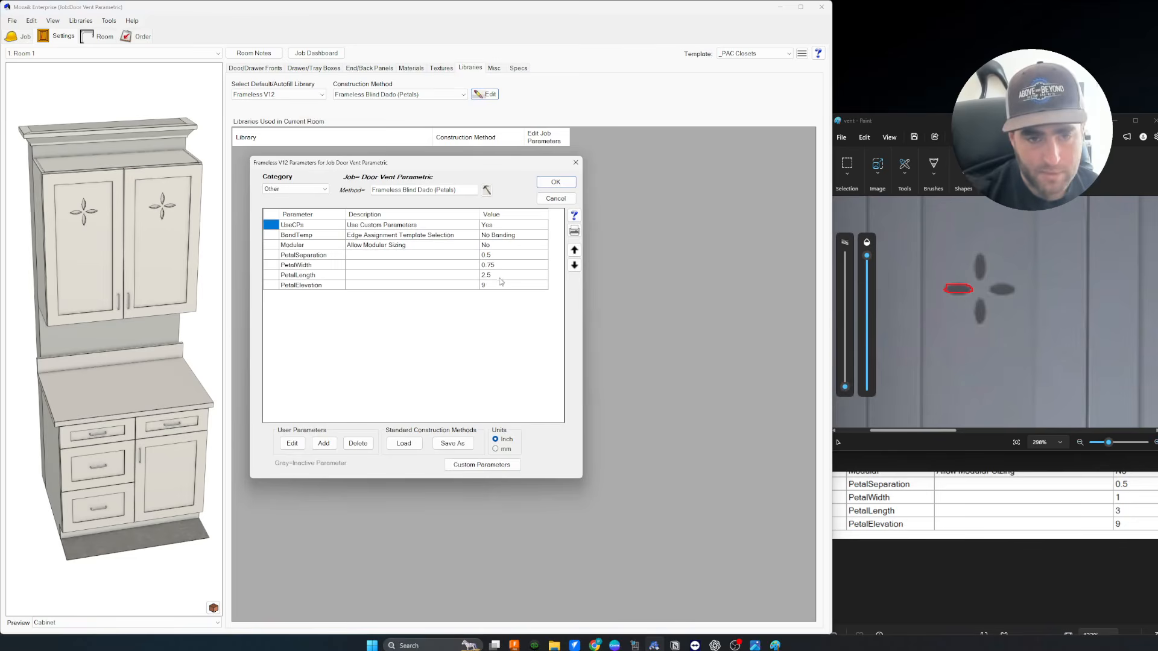
click(499, 256)
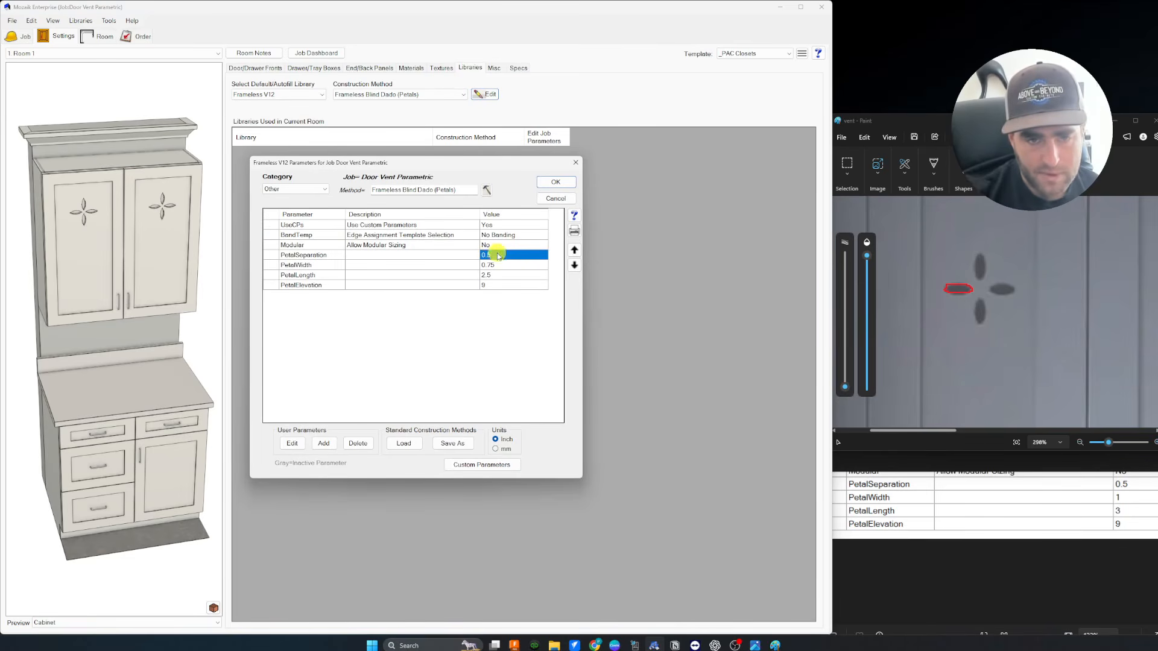
text(1)
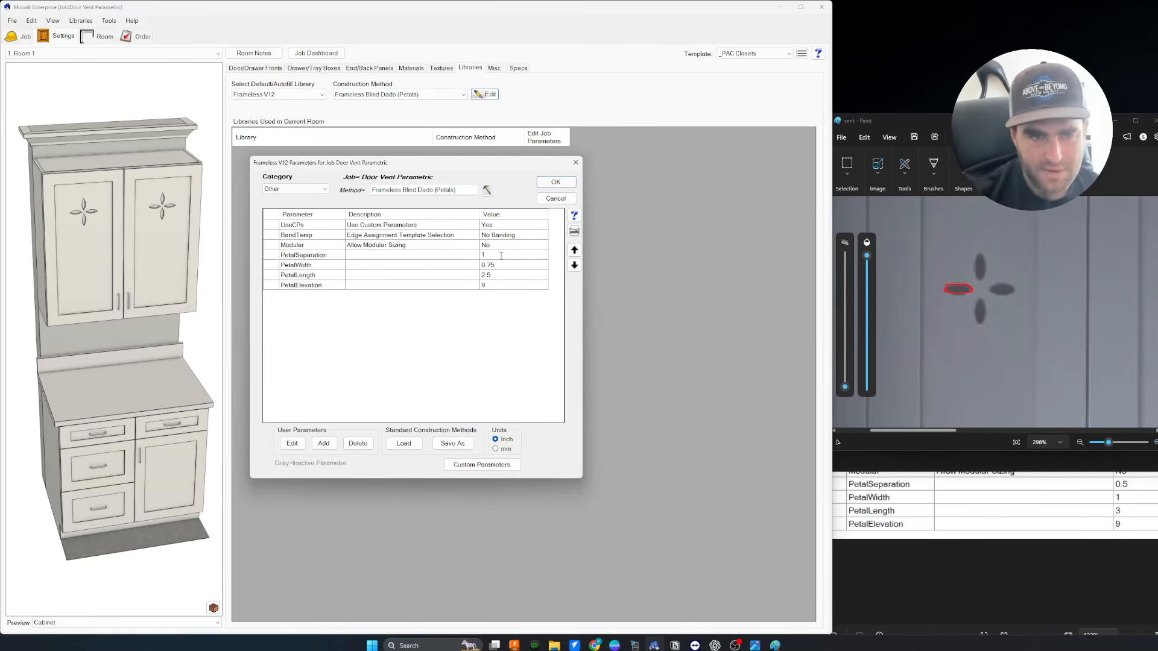
click(555, 182)
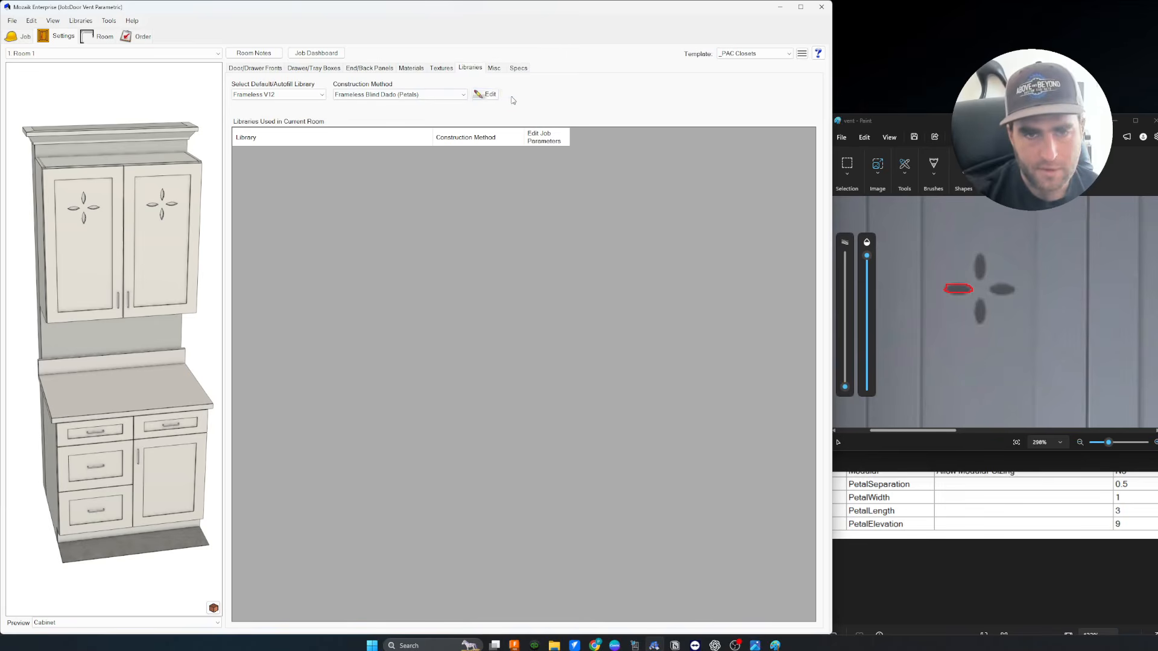
Set PetalSeparation to 0.5 in the Frameless V12 job parameters and accept the change.
click(486, 94)
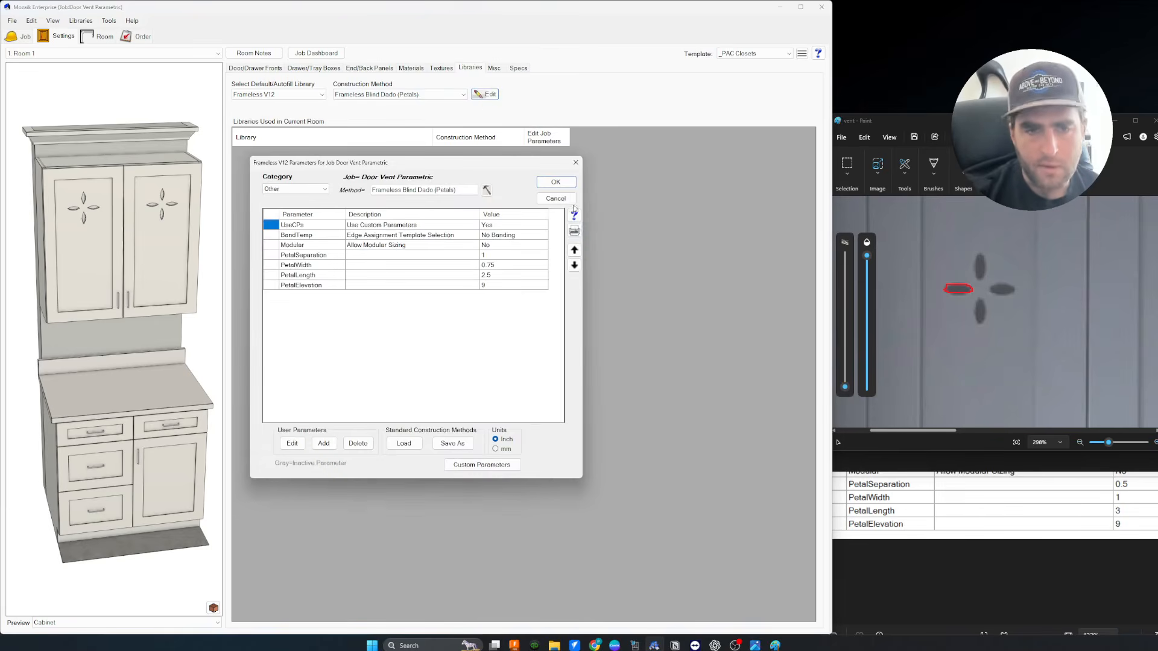
double_click(496, 255)
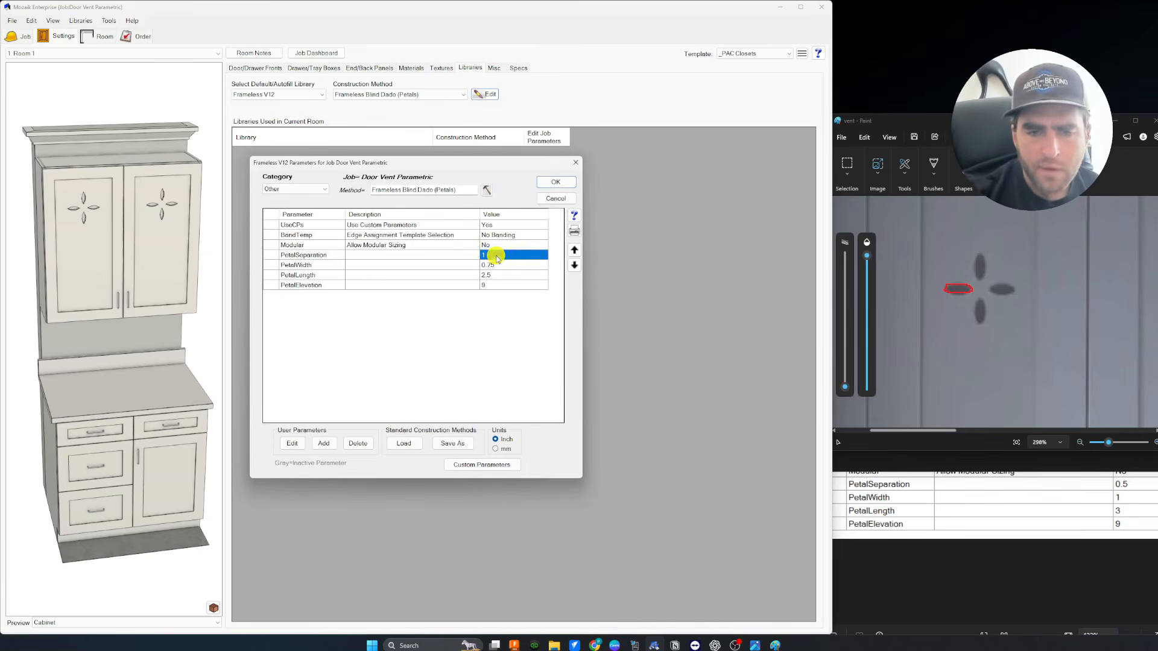
click(530, 266)
key(BackSpace)
text(.5)
click(513, 267)
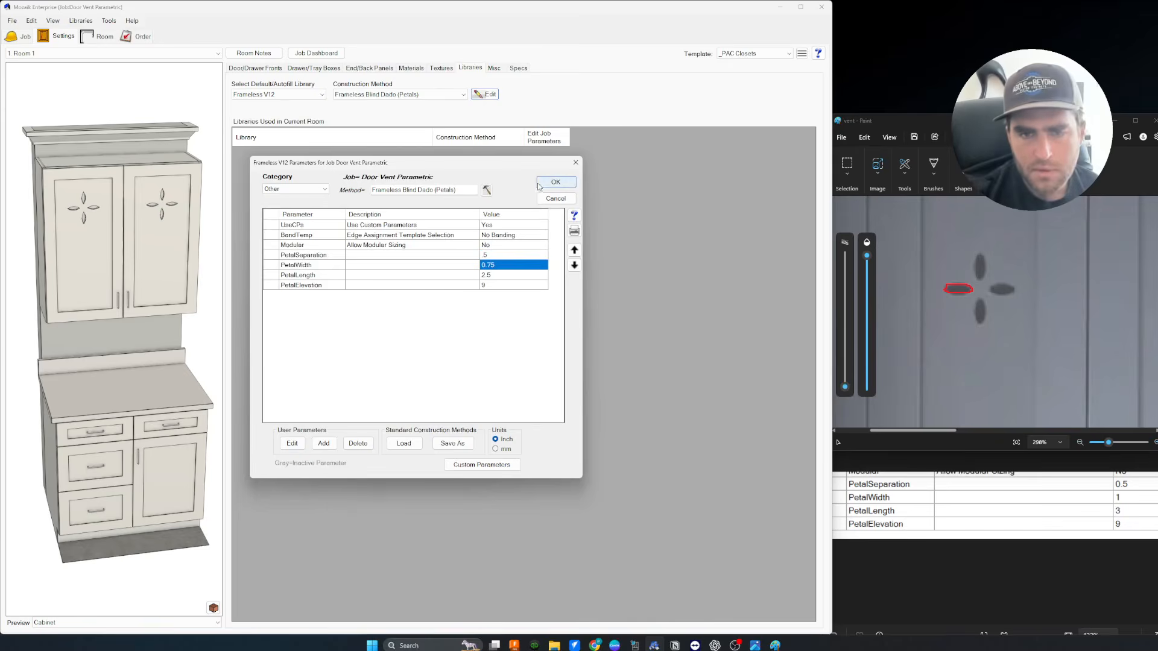
click(556, 182)
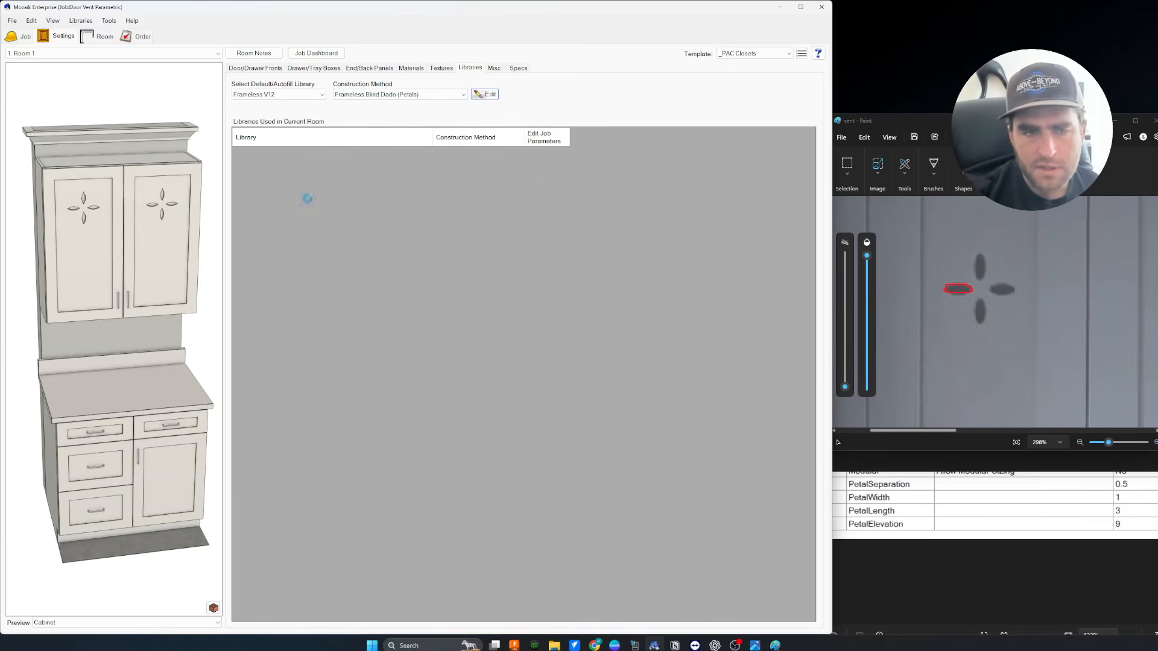
Open the _S001C Shaker 2-50 Door PETAL door from the door library and review a petal pocket's position, depth and tool settings.
click(80, 20)
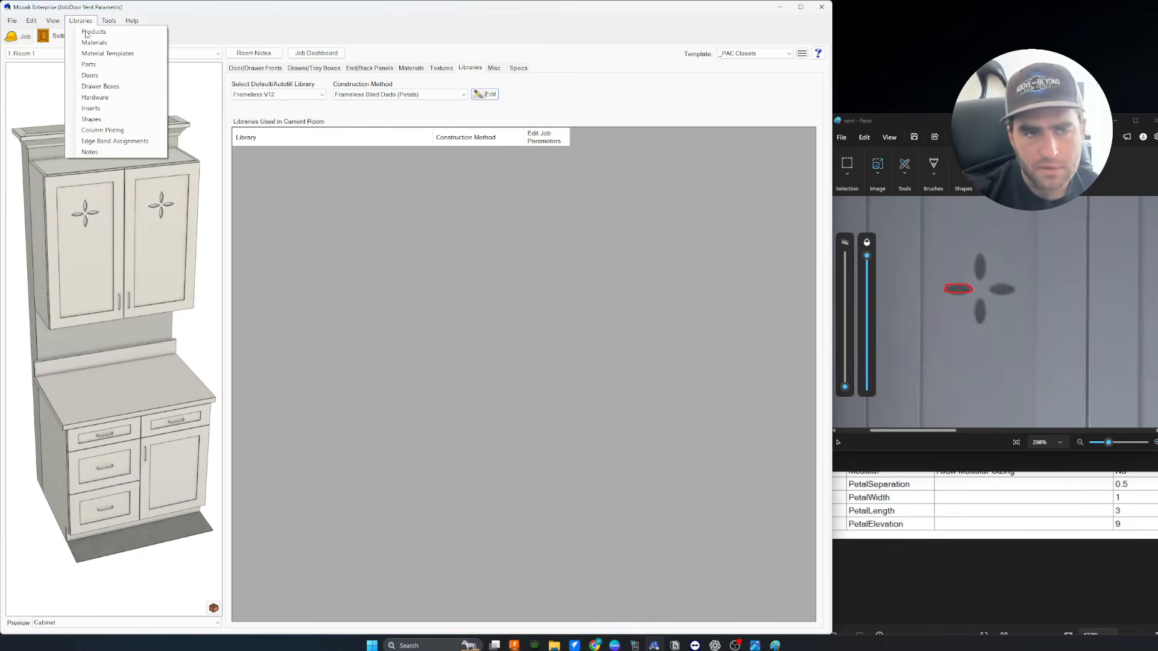
click(101, 75)
double_click(421, 227)
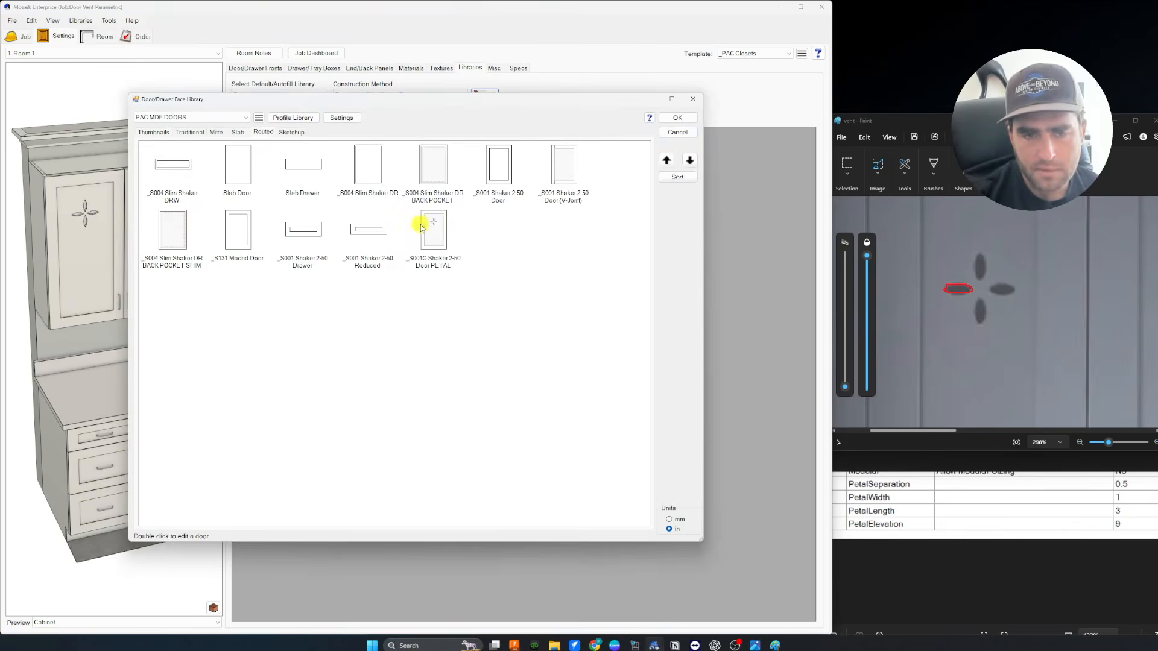
click(444, 348)
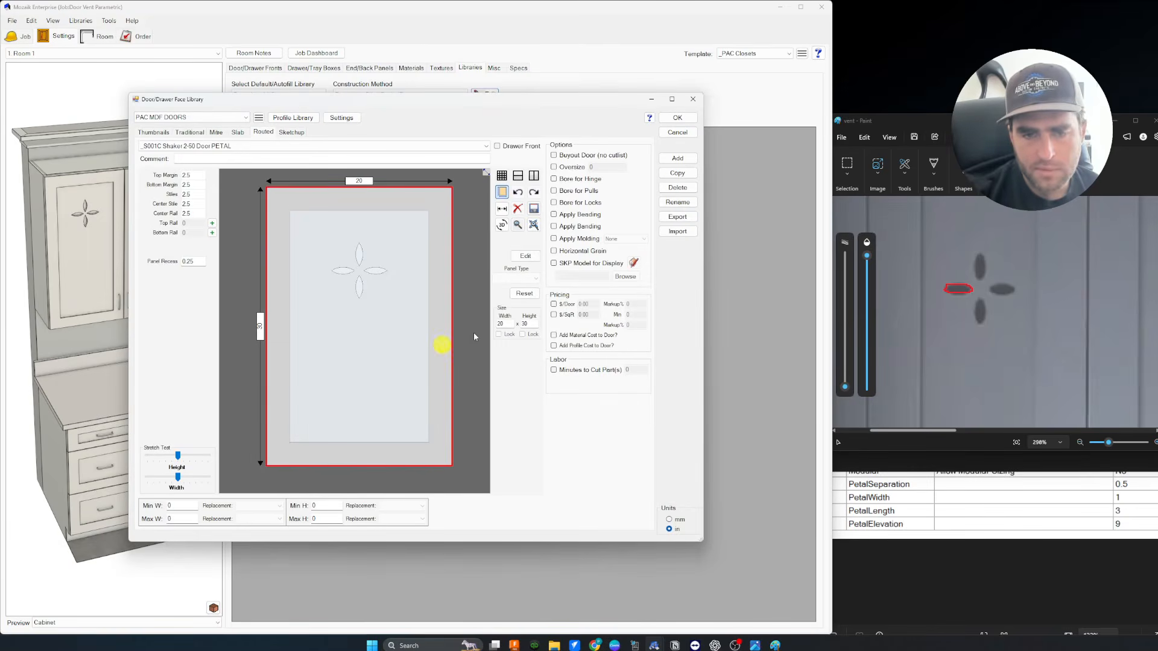
click(527, 256)
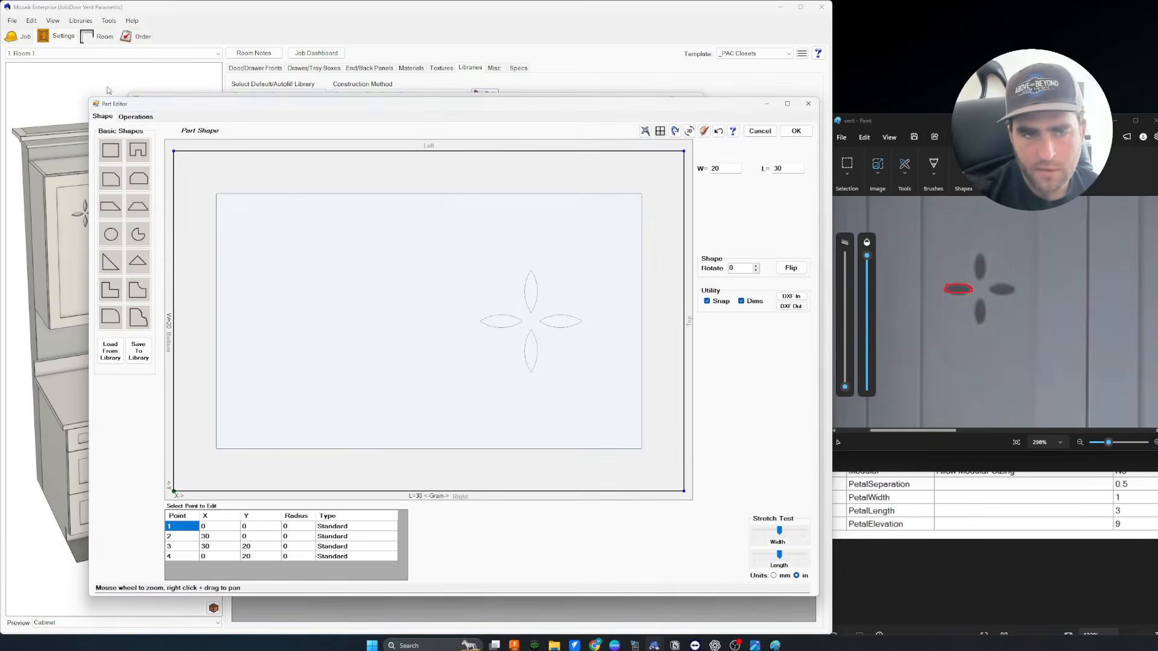
click(132, 117)
scroll(567, 333, up, 2)
click(516, 325)
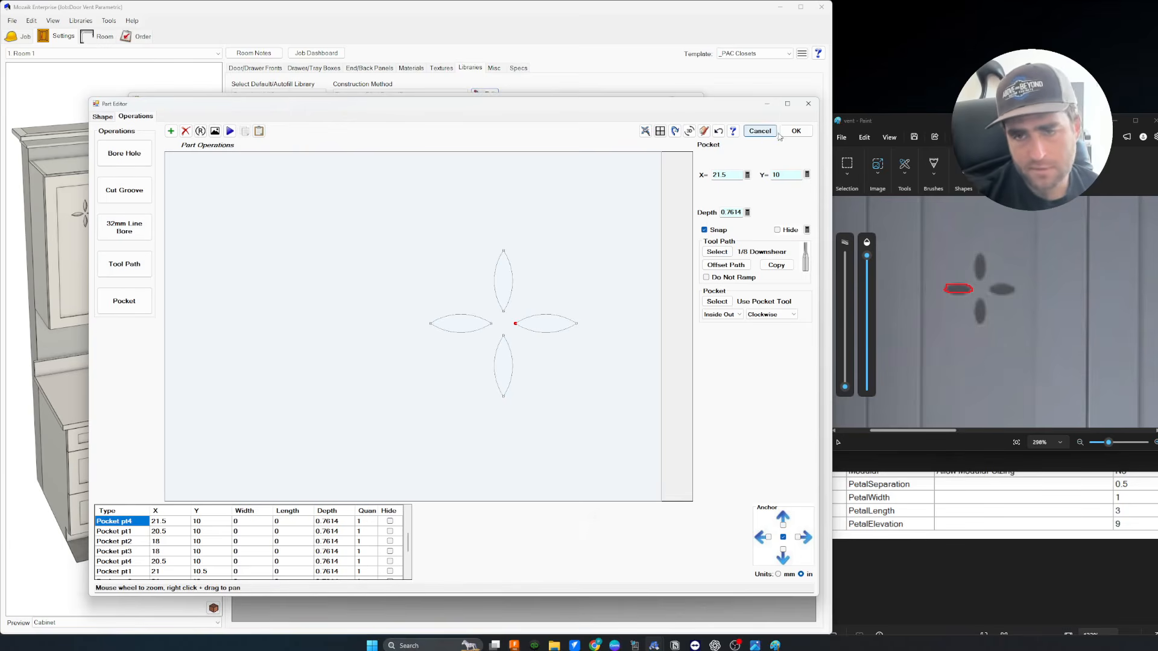
click(796, 131)
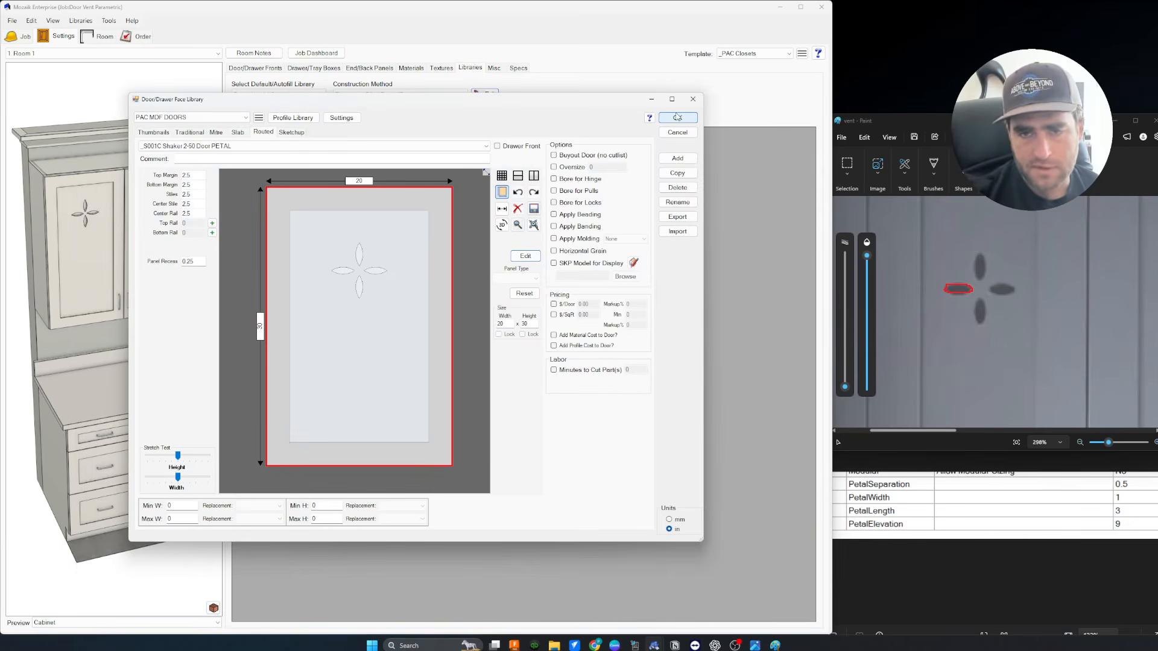
mouse_move(498, 105)
mouse_down()
mouse_move(517, 85)
mouse_move(492, 104)
mouse_up()
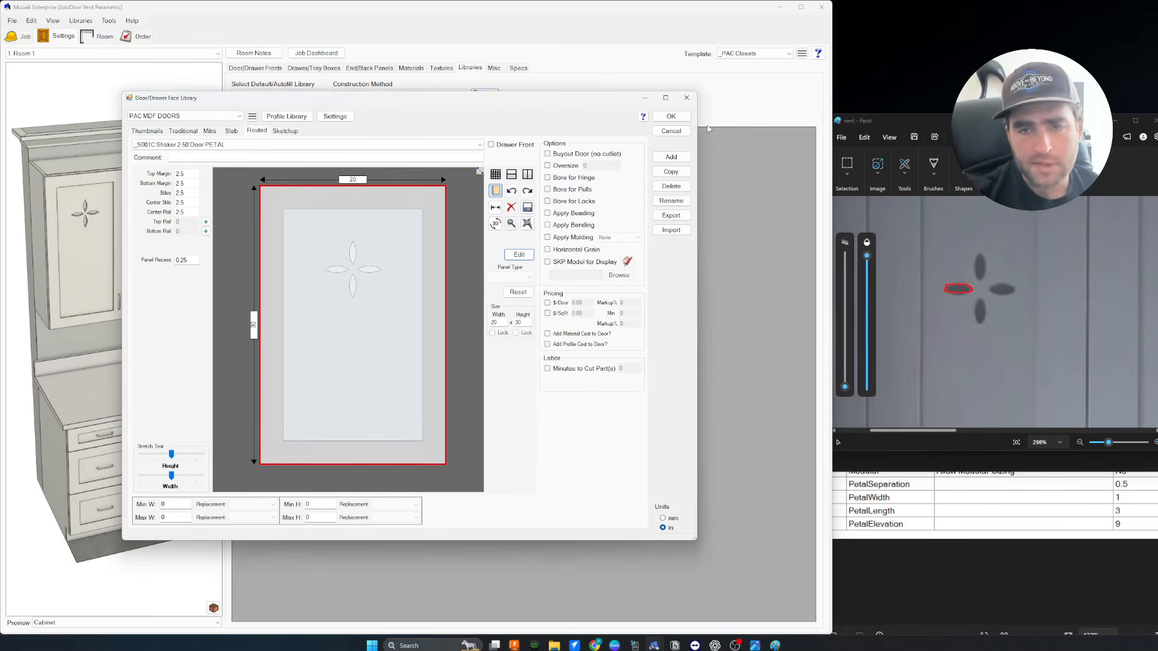
click(671, 117)
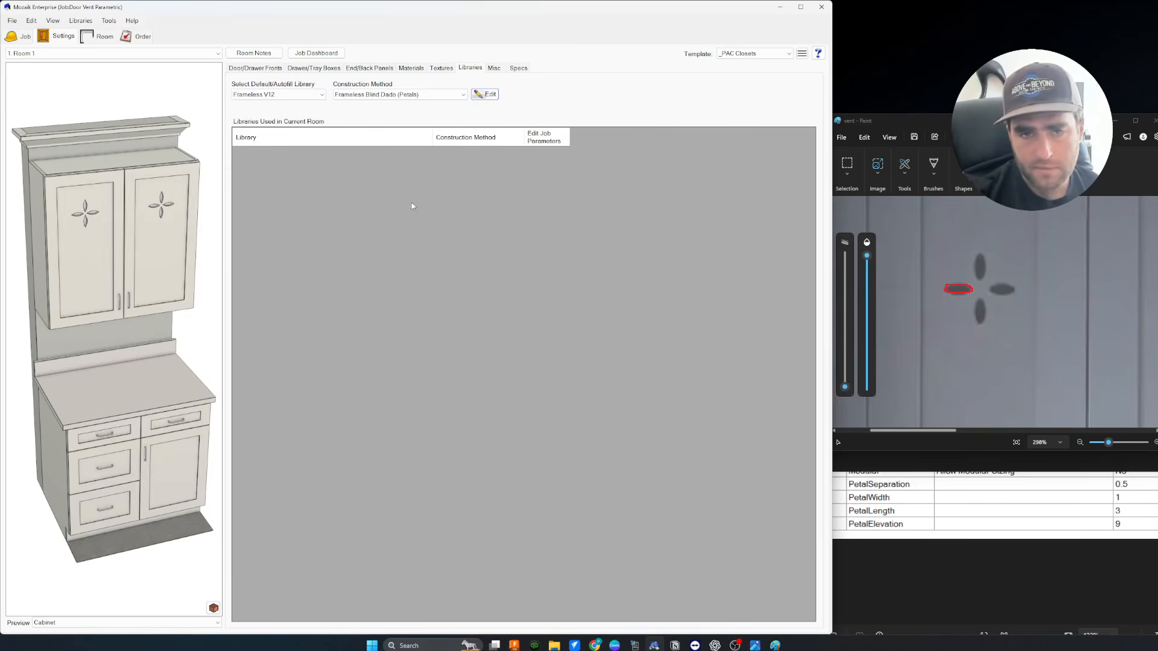
Review the PetalLength and PetalElevation values in the Frameless V12 job parameters and close them.
click(488, 94)
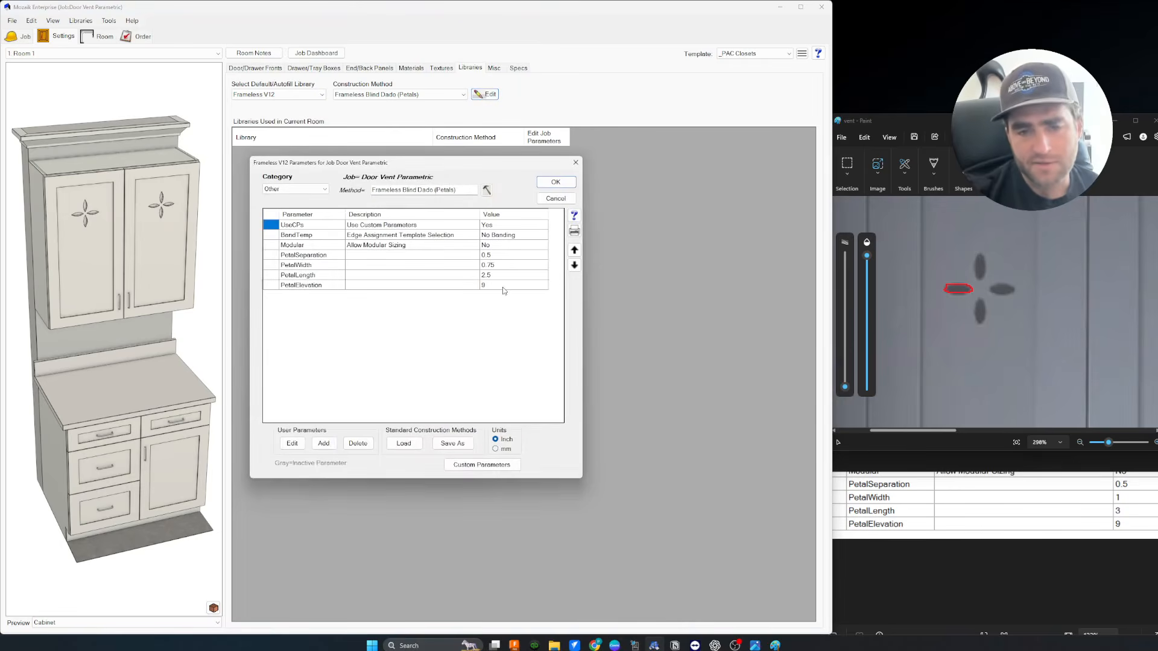
click(504, 287)
click(505, 275)
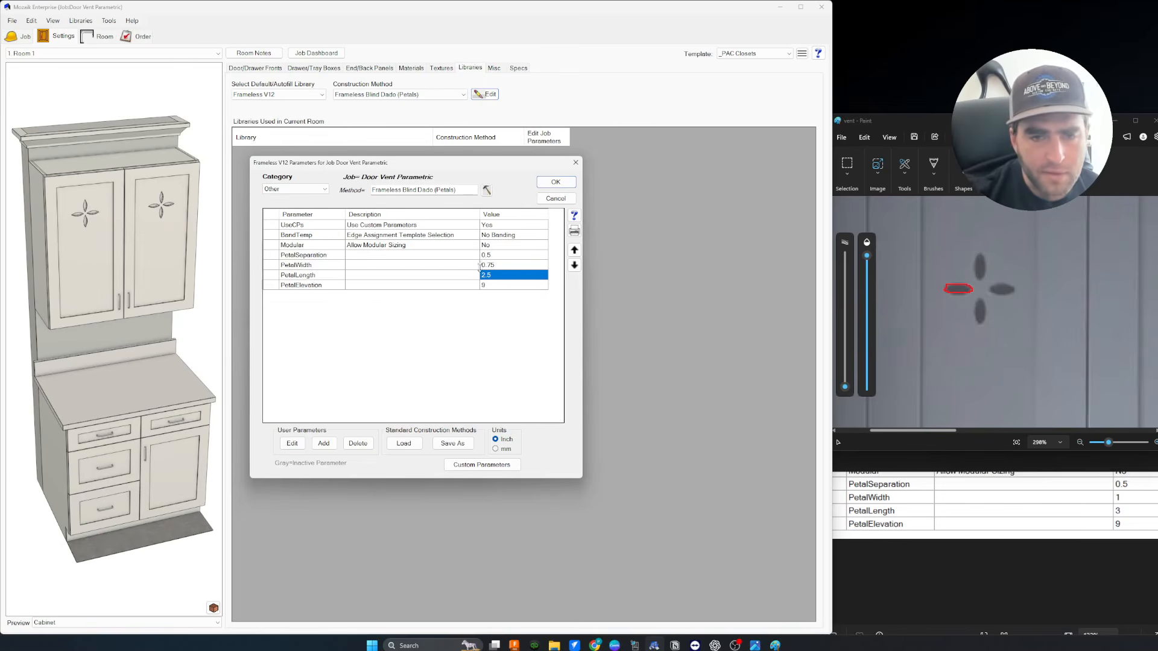
click(555, 182)
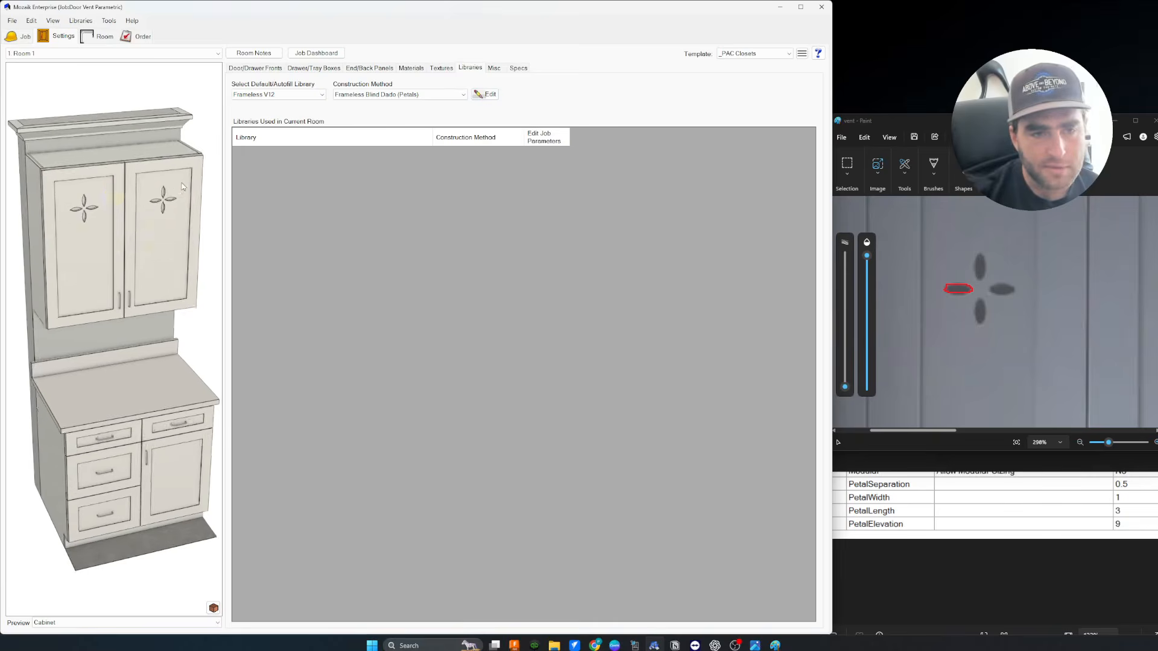
Examine the petal cut-outs on the wall cabinet doors up close in the cabinet preview.
scroll(181, 181, up, 3)
middle_drag(180, 181, 139, 259)
scroll(139, 261, up, 3)
drag(139, 262, 104, 204)
scroll(103, 205, up, 8)
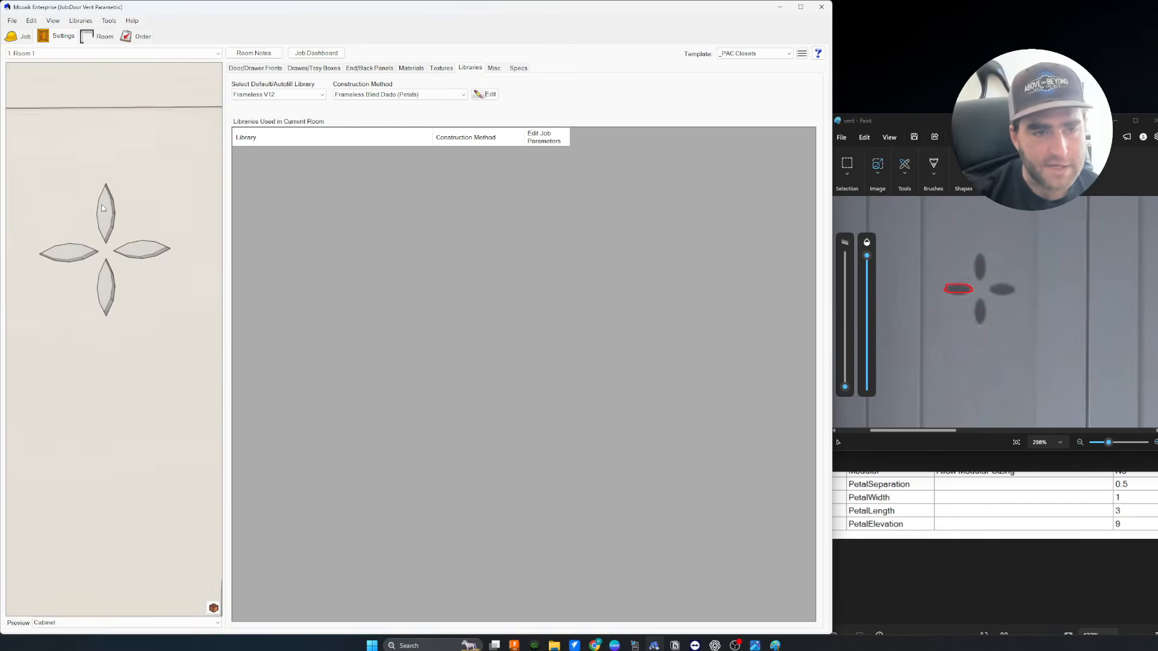
scroll(92, 246, up, 4)
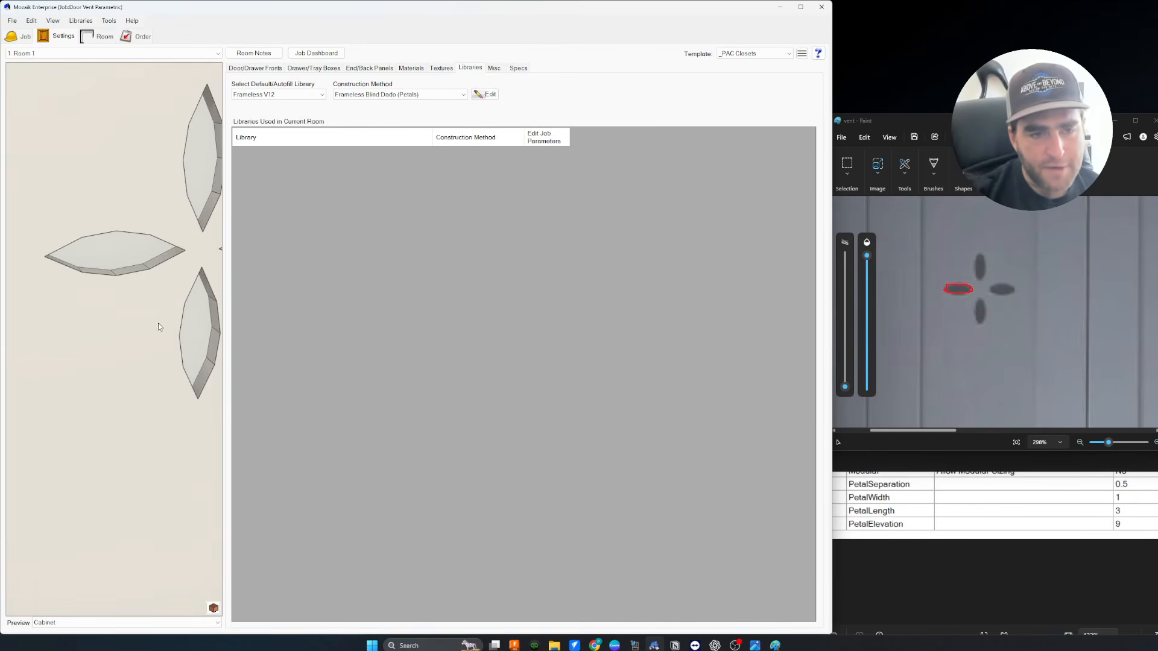
scroll(160, 325, up, 2)
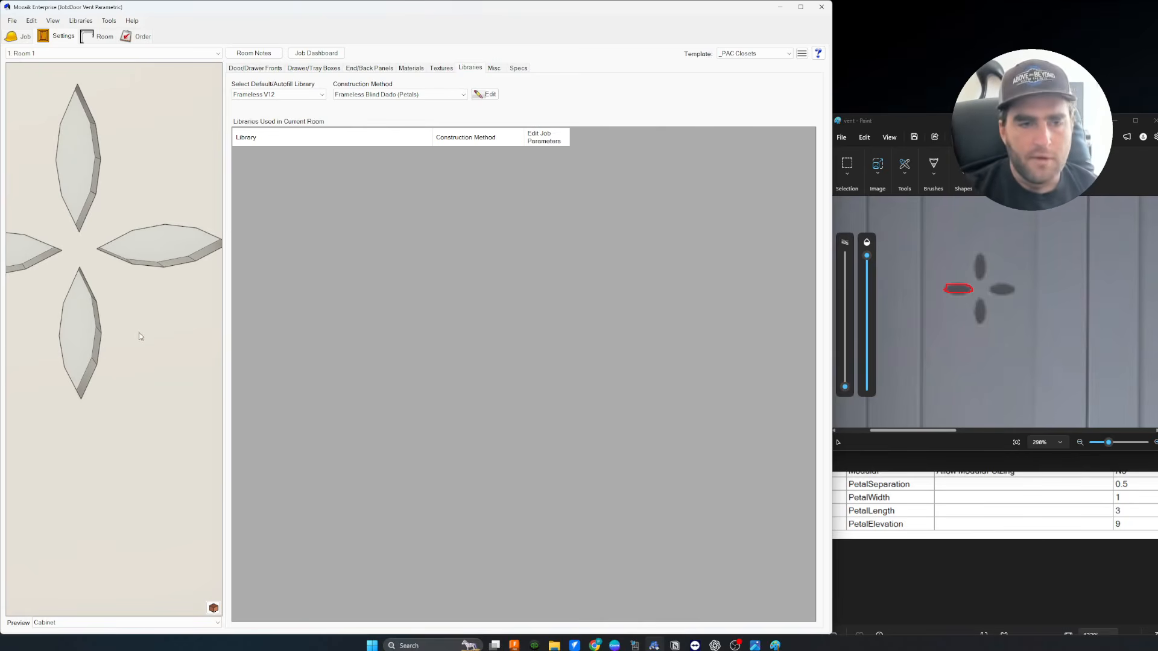
scroll(118, 270, down, 3)
drag(116, 272, 145, 287)
scroll(147, 286, up, 5)
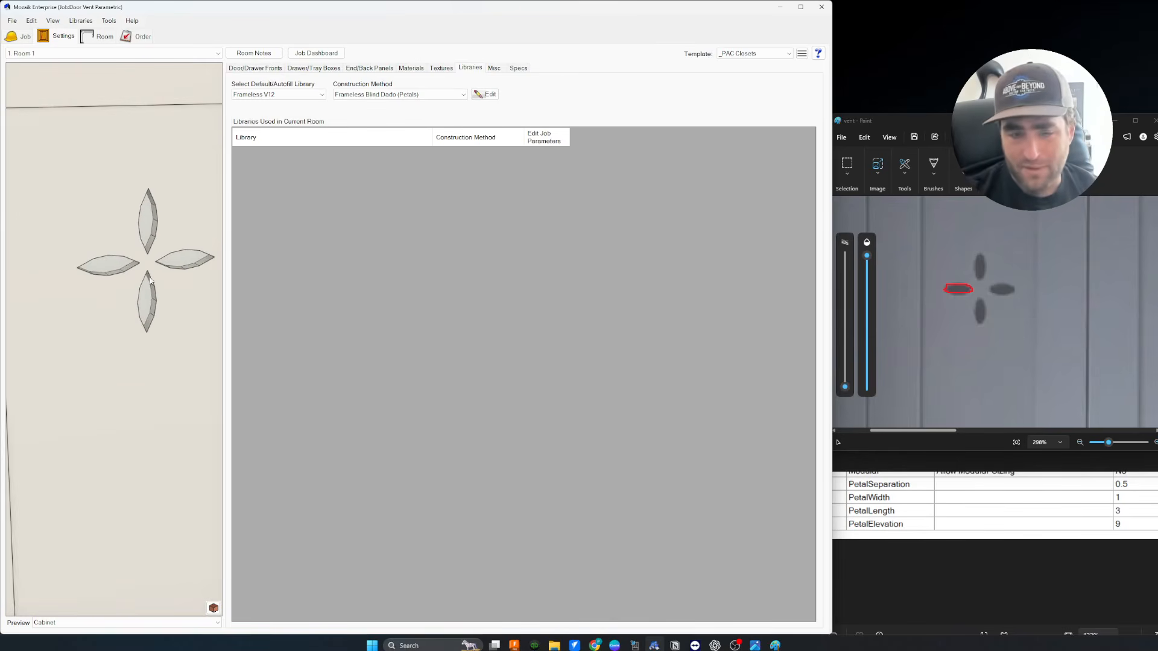
scroll(148, 285, down, 5)
drag(143, 284, 132, 306)
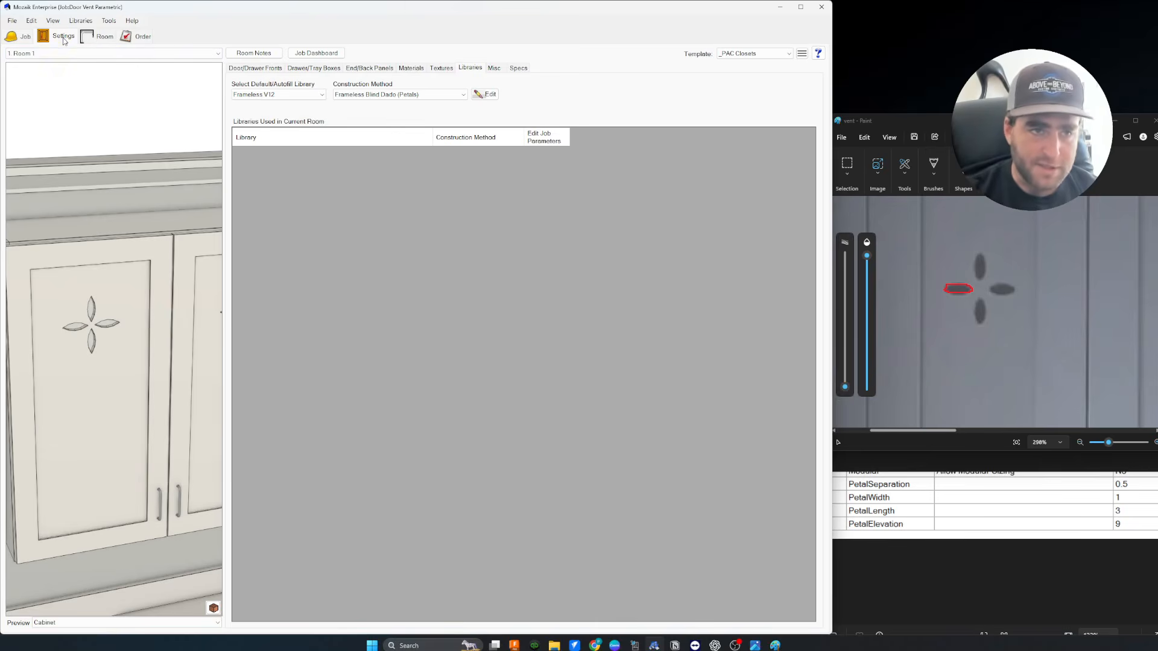
Create a single-wall layout for Room 1 from the typical quick room layouts.
click(104, 37)
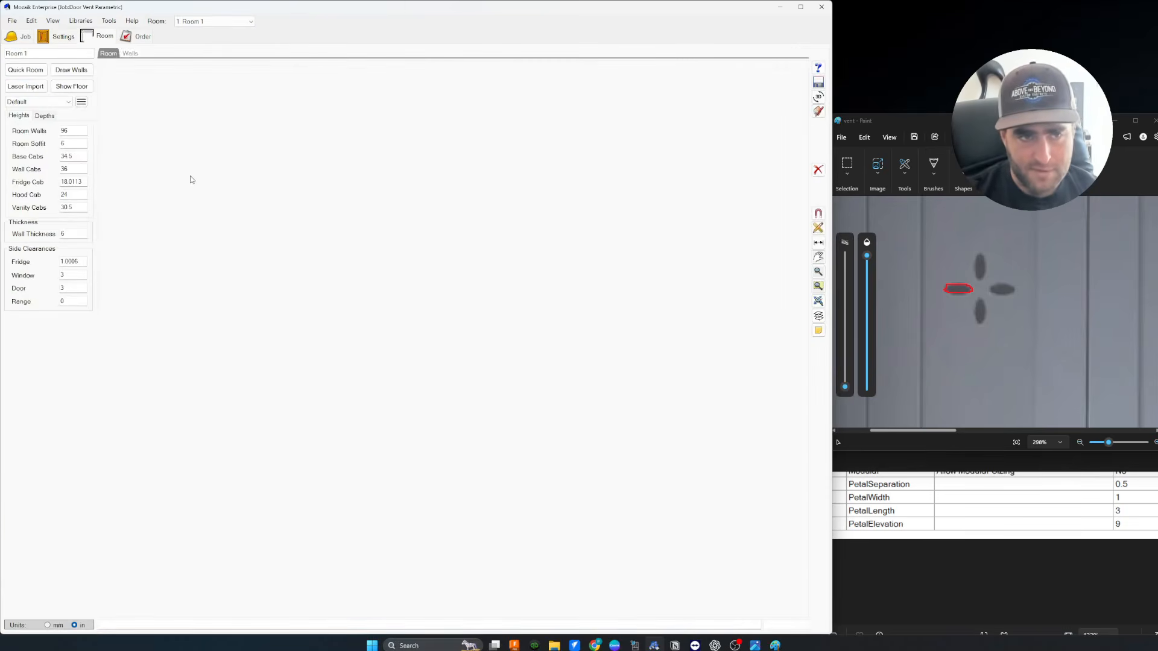
click(33, 71)
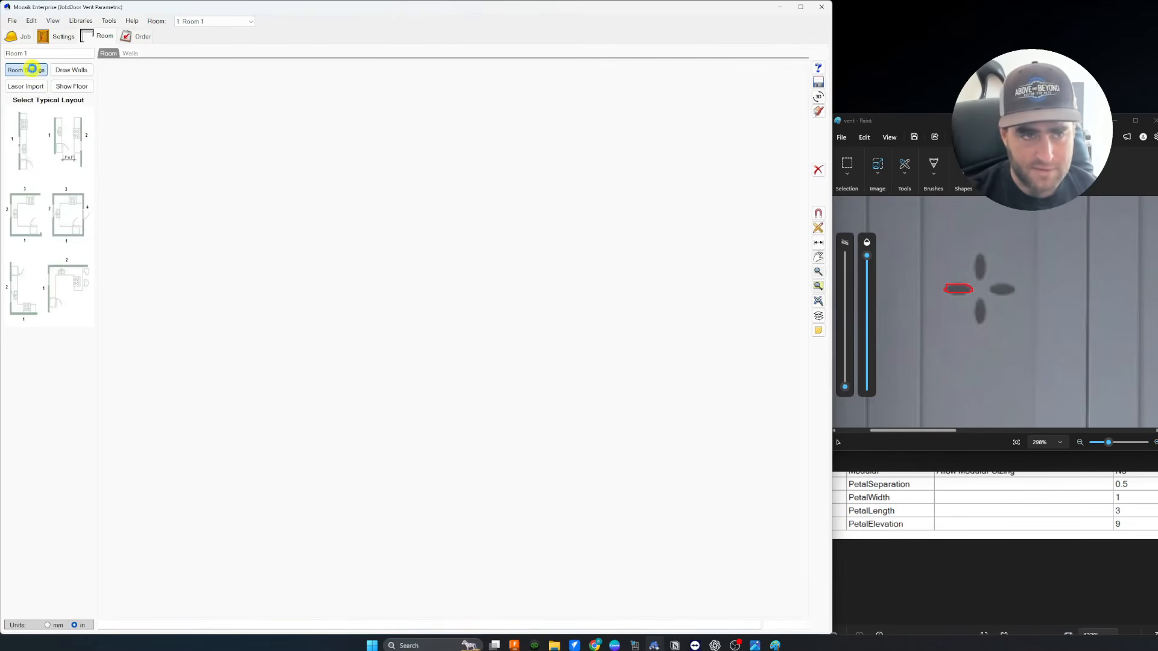
click(25, 151)
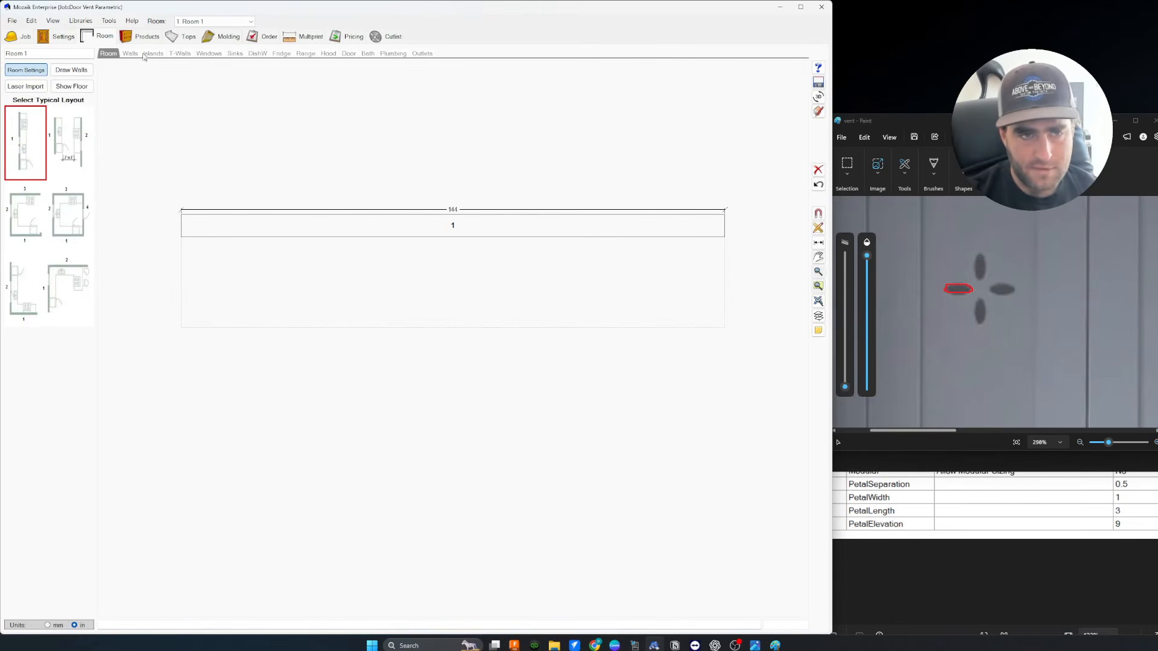
Place a Wall Pair Door cabinet from the Frameless V12 products at the start of wall 1.
click(147, 37)
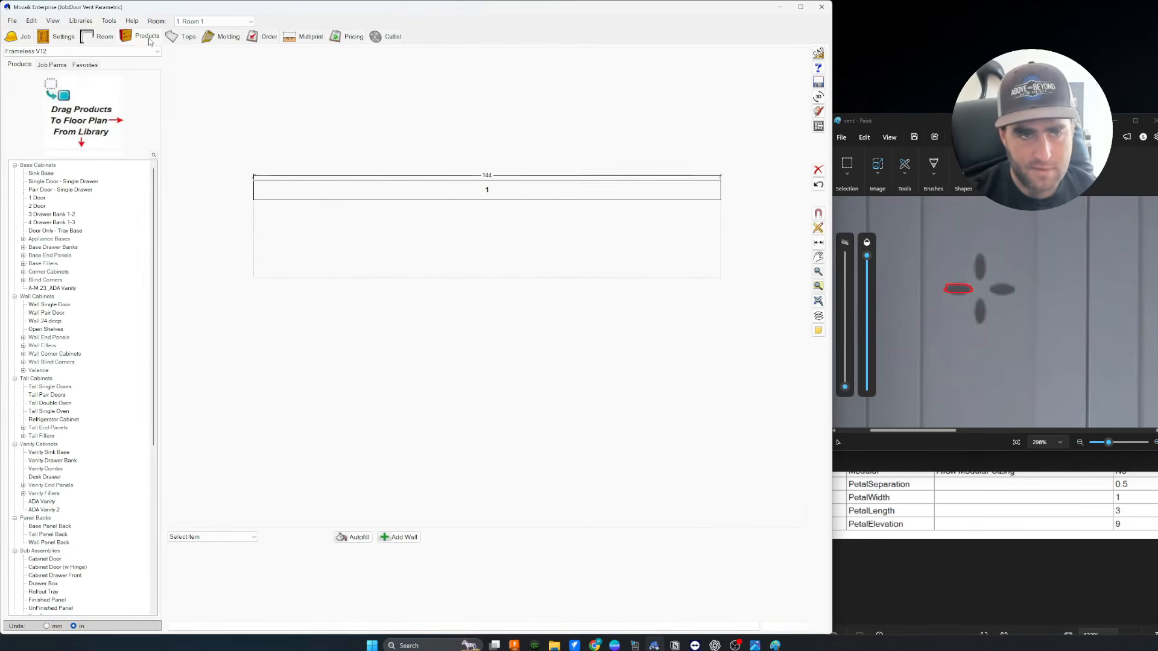
click(35, 200)
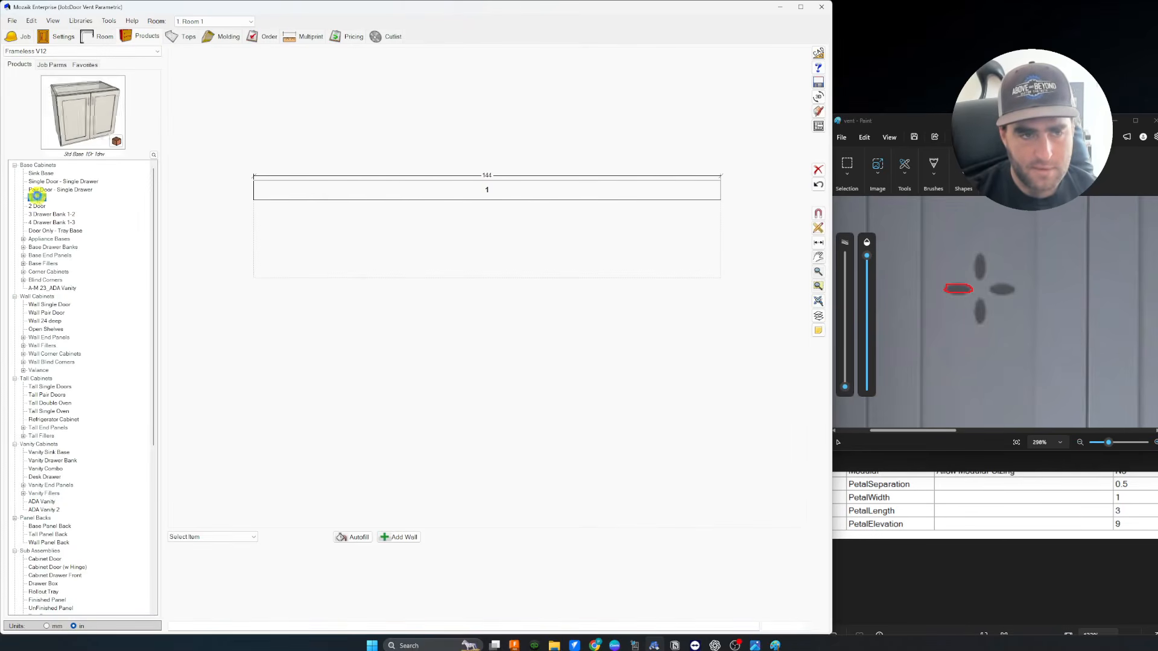
click(51, 314)
click(40, 305)
click(41, 312)
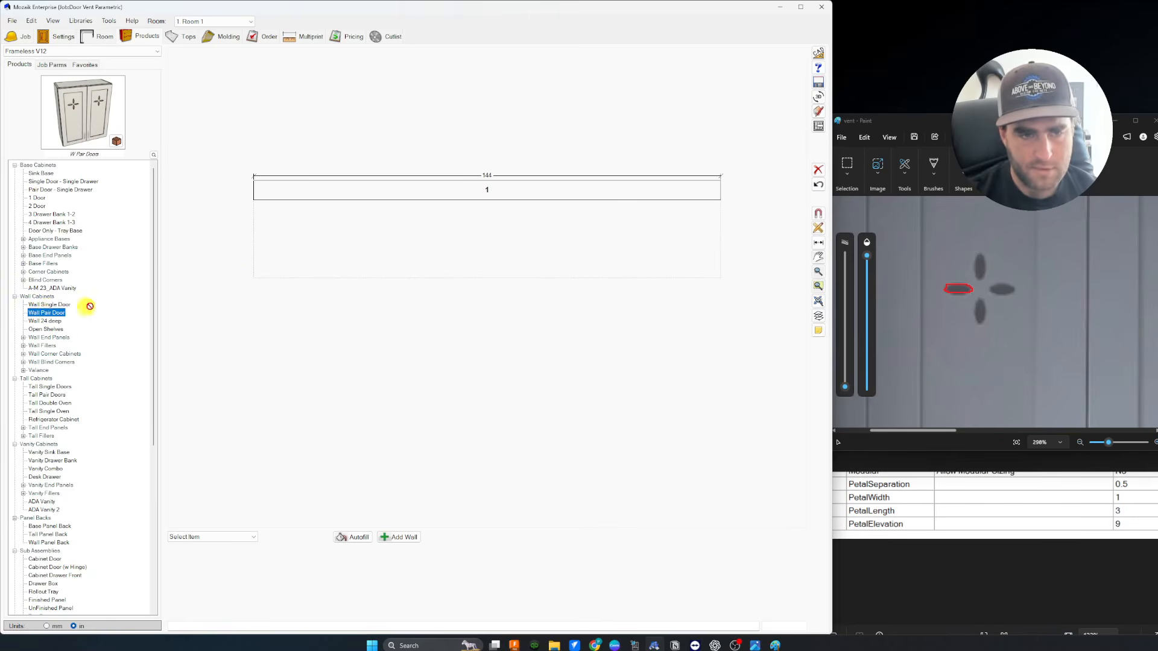
click(280, 234)
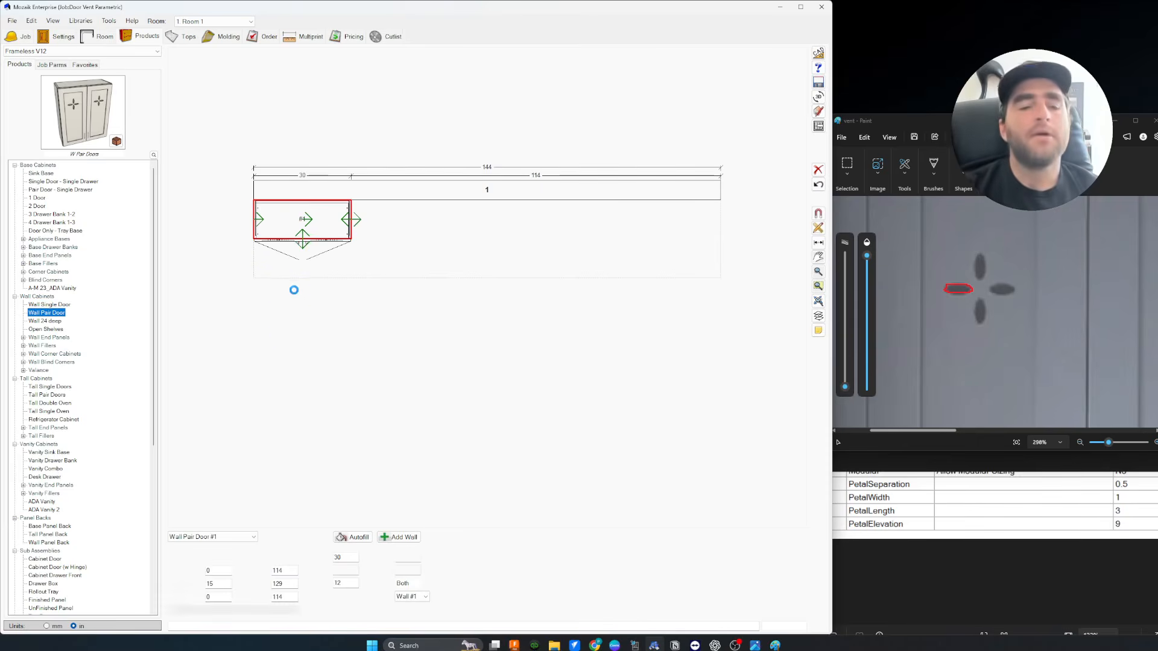
click(280, 315)
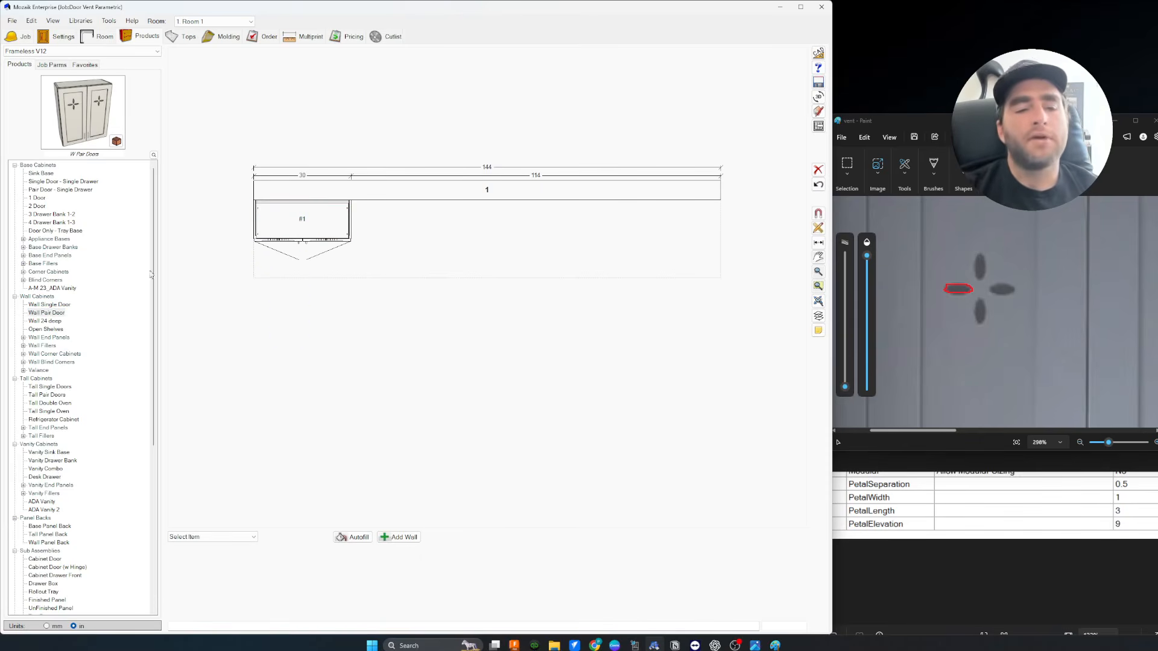
Open the _S001C Shaker 2-50 Door PETAL door from the door library for part editing.
click(84, 21)
click(103, 74)
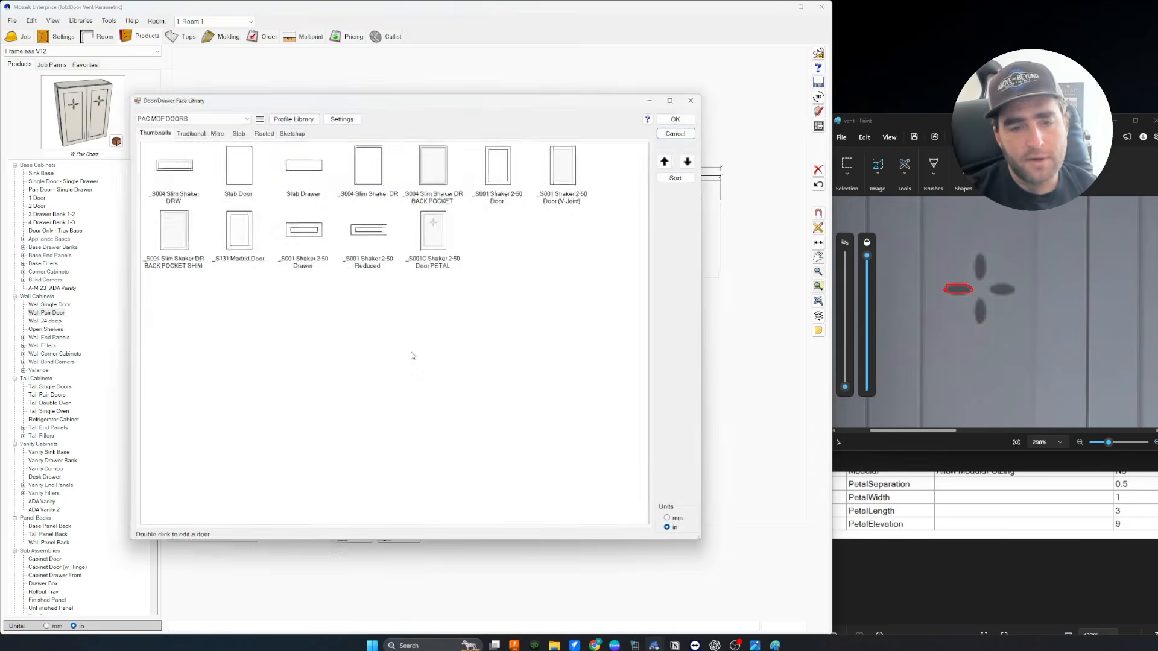
click(436, 248)
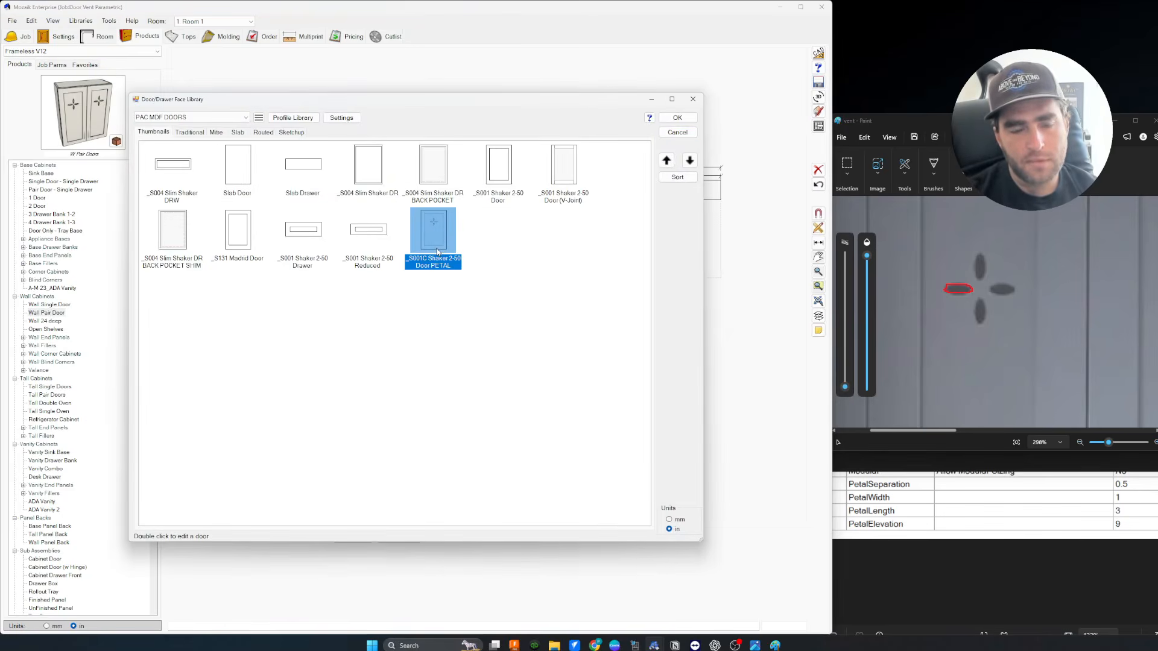
double_click(438, 252)
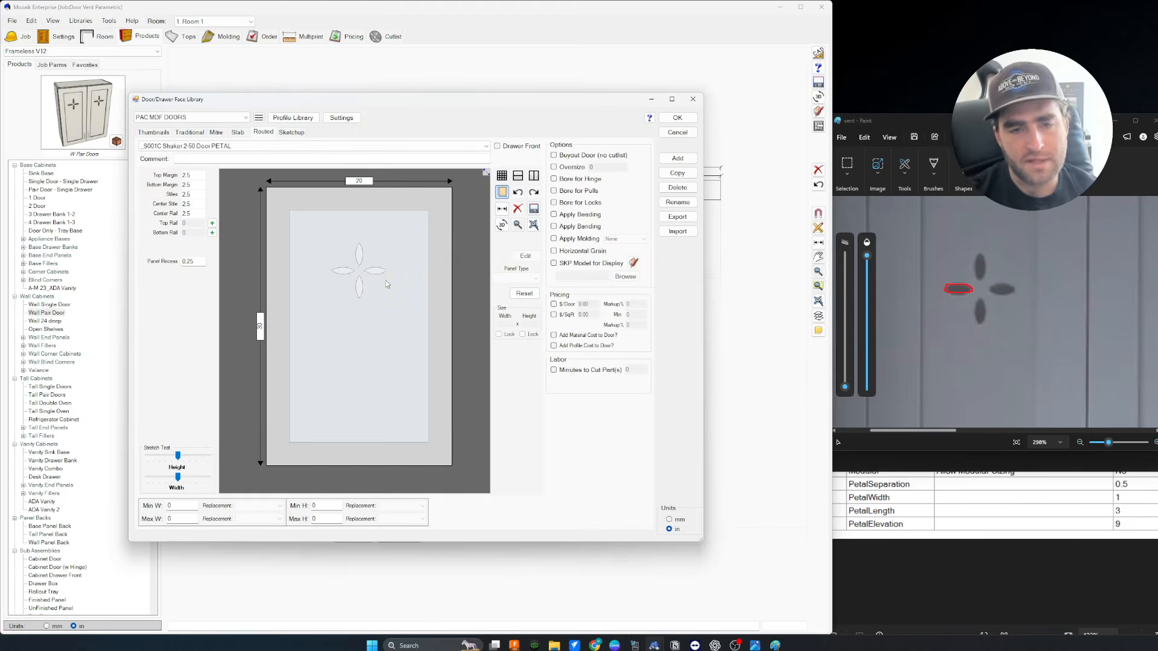
click(522, 258)
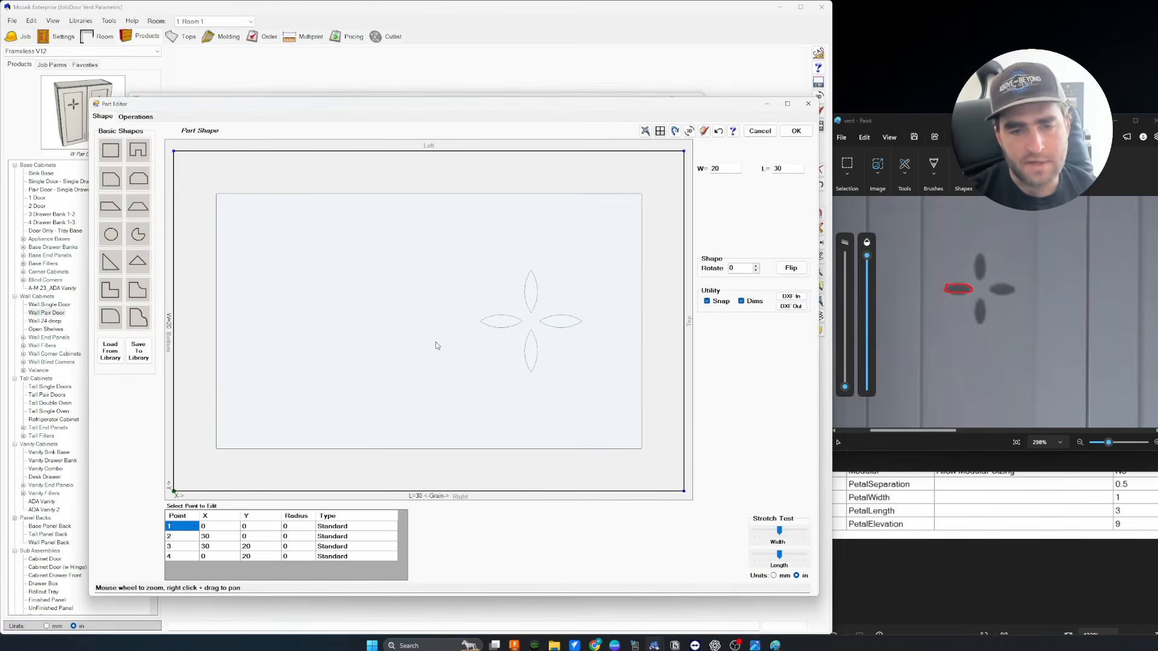
Select all four petal pockets in the door's part operations and copy them.
drag(599, 387, 446, 264)
click(137, 116)
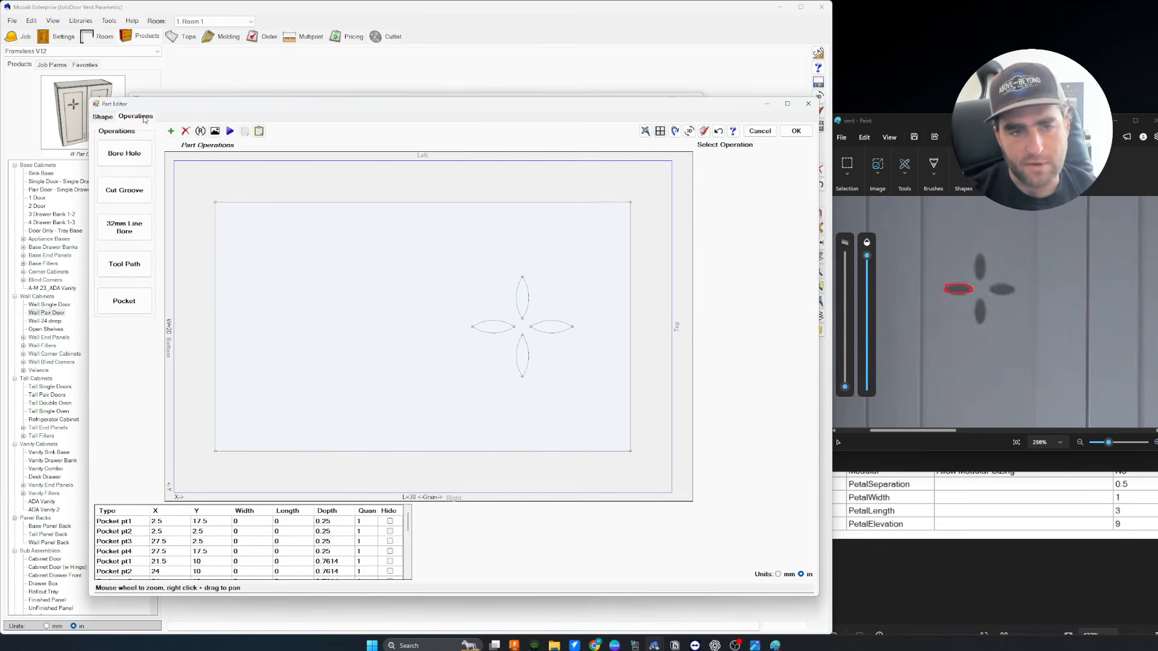
drag(595, 392, 443, 273)
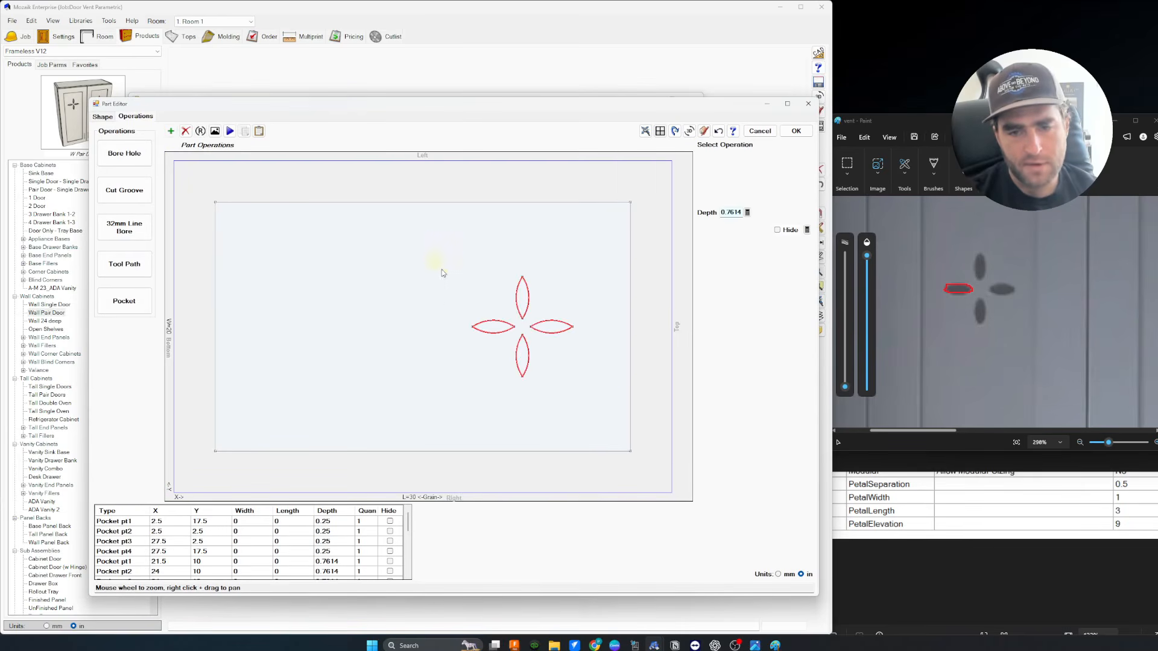
click(244, 132)
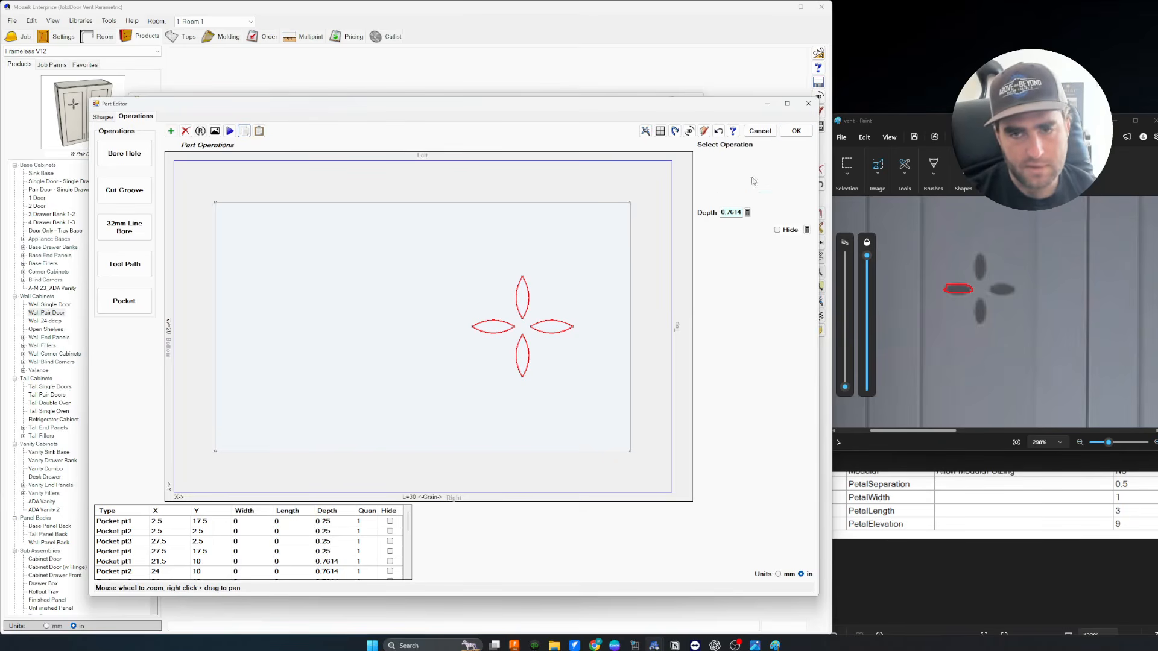
Accept the PETAL door's part operations and close the door library to return to the room plan.
click(800, 132)
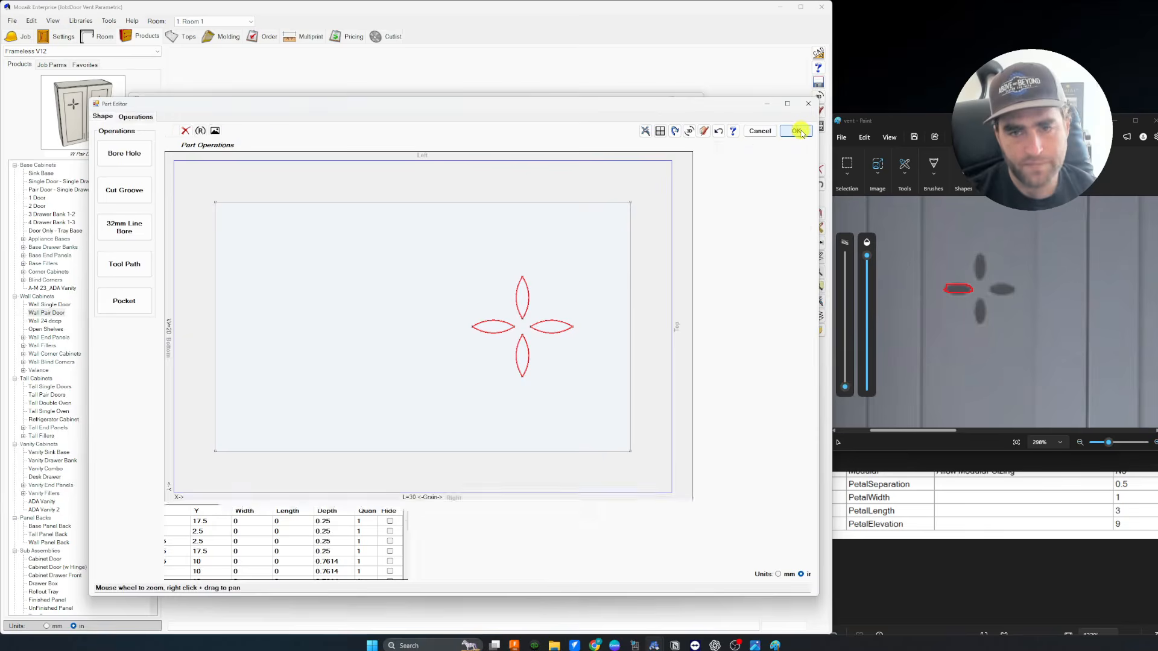
drag(534, 113, 565, 112)
click(707, 117)
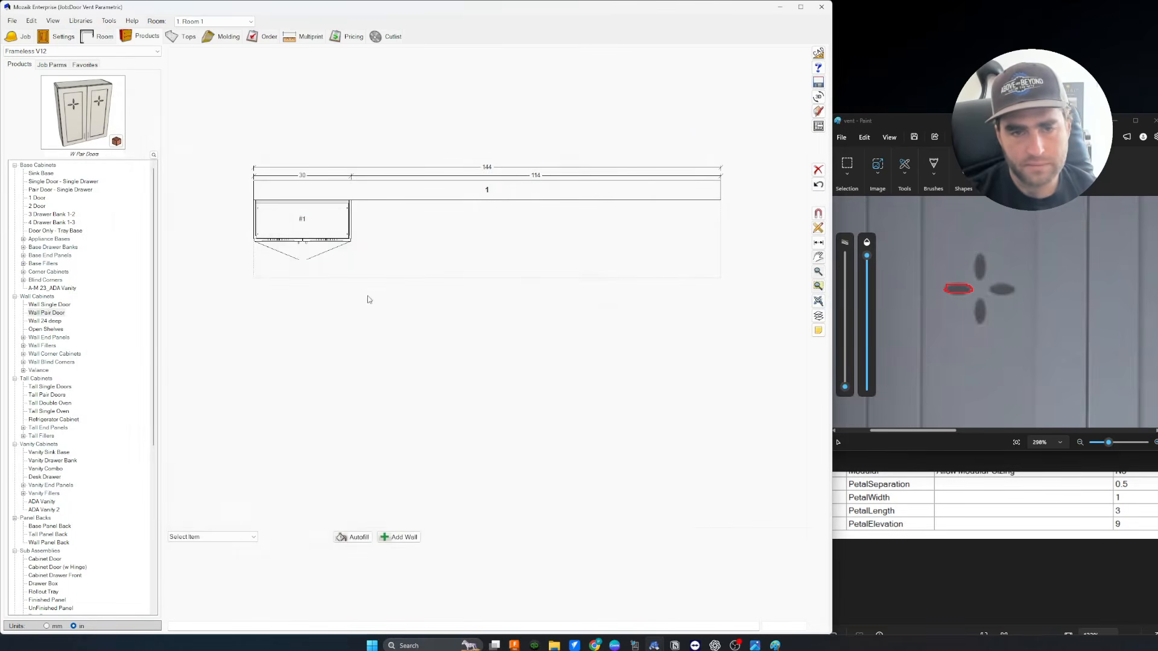
Open the wall #1 elevation and stretch the Wall Pair Door cabinet downward to about 49 in tall.
click(339, 220)
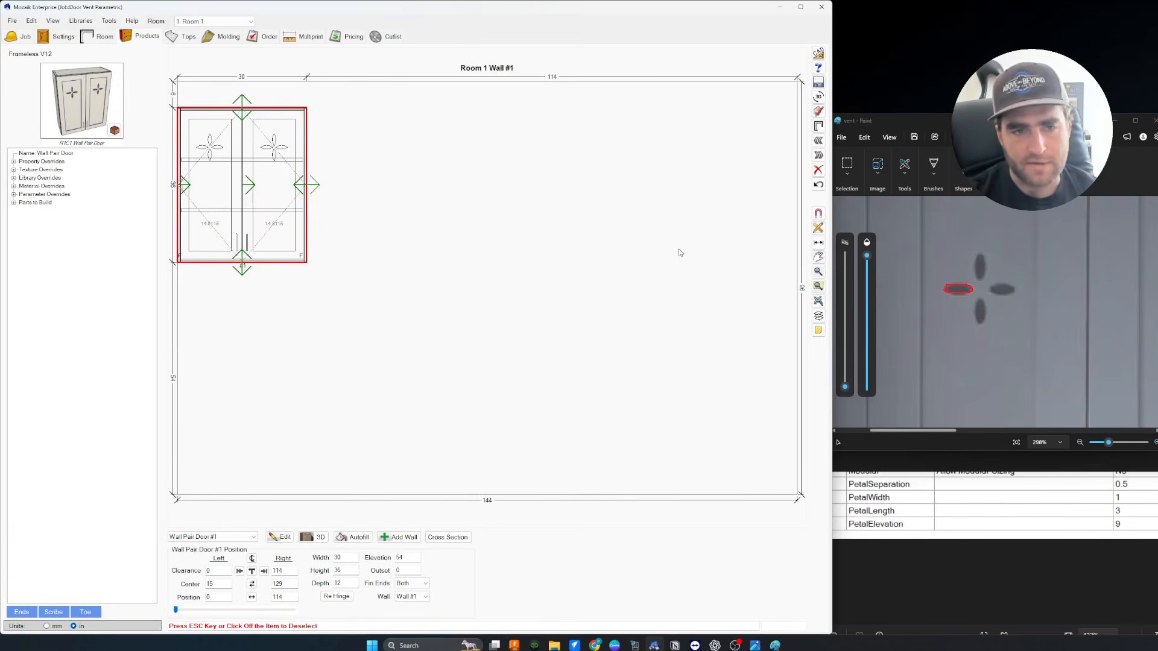
click(258, 242)
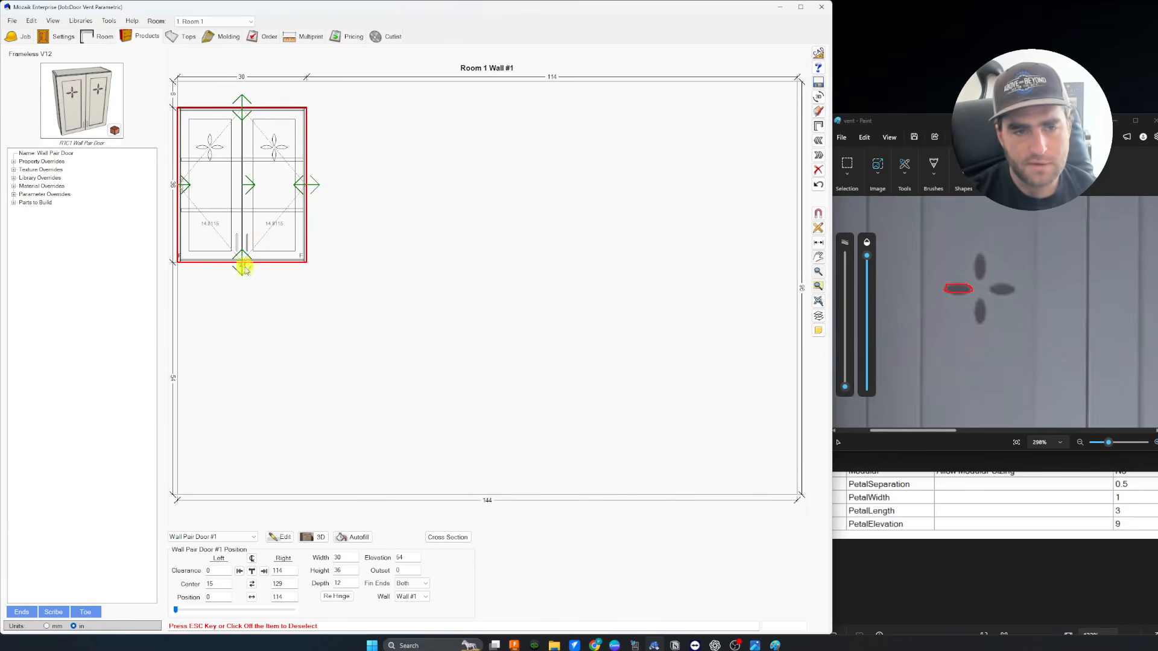
drag(239, 260, 243, 302)
click(341, 212)
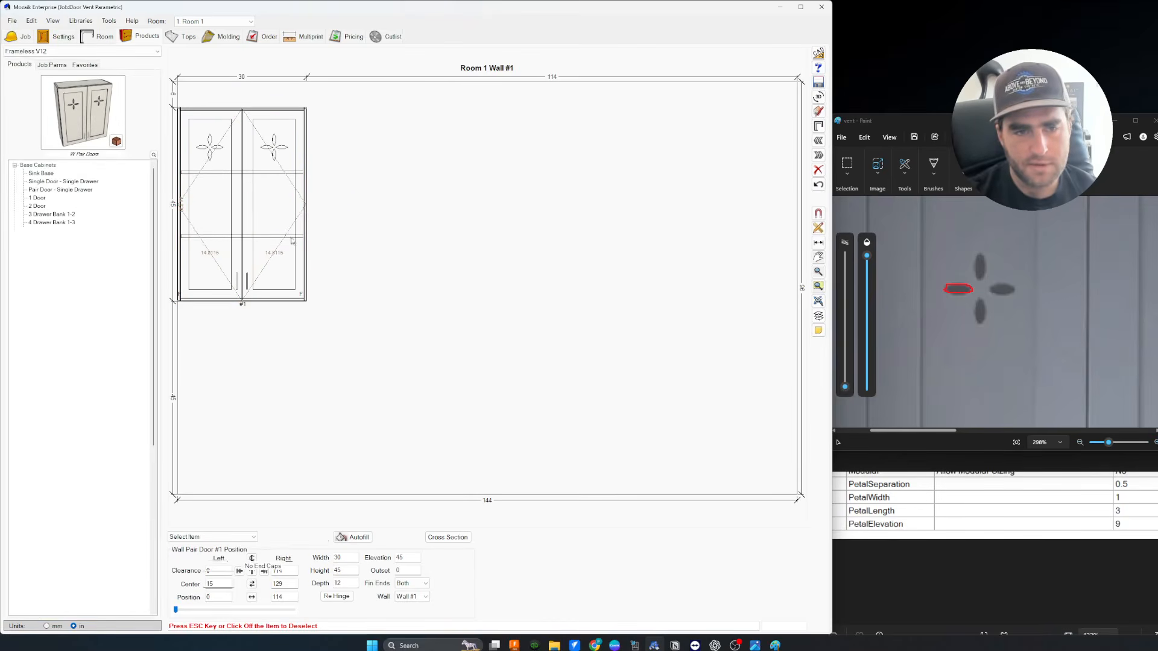
click(242, 303)
drag(243, 309, 242, 322)
click(331, 289)
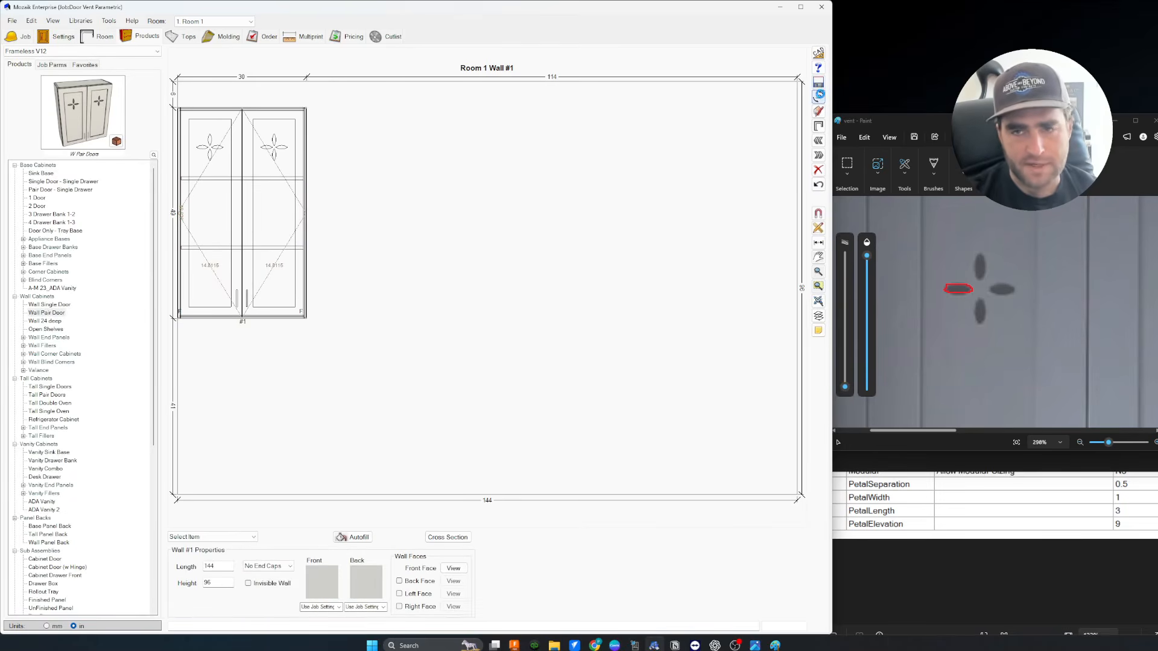
View the stretched cabinet in the 3D room viewer, enlarging the viewer and orbiting toward the door fronts.
click(819, 95)
drag(465, 150, 821, 74)
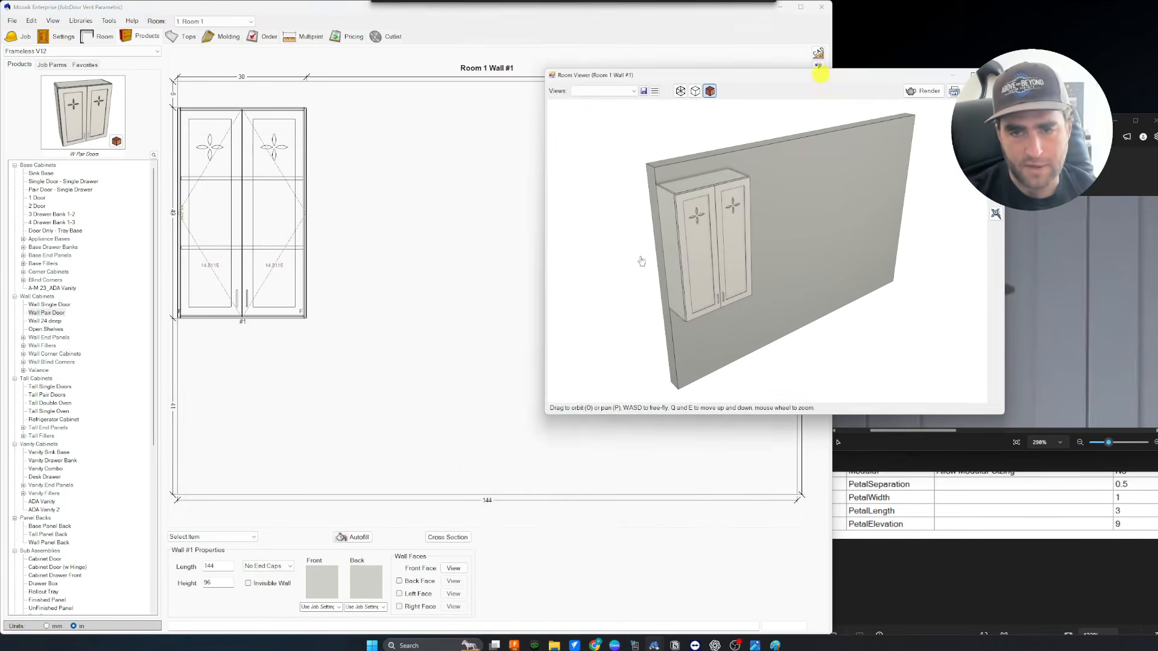
drag(547, 416, 389, 597)
drag(538, 372, 558, 372)
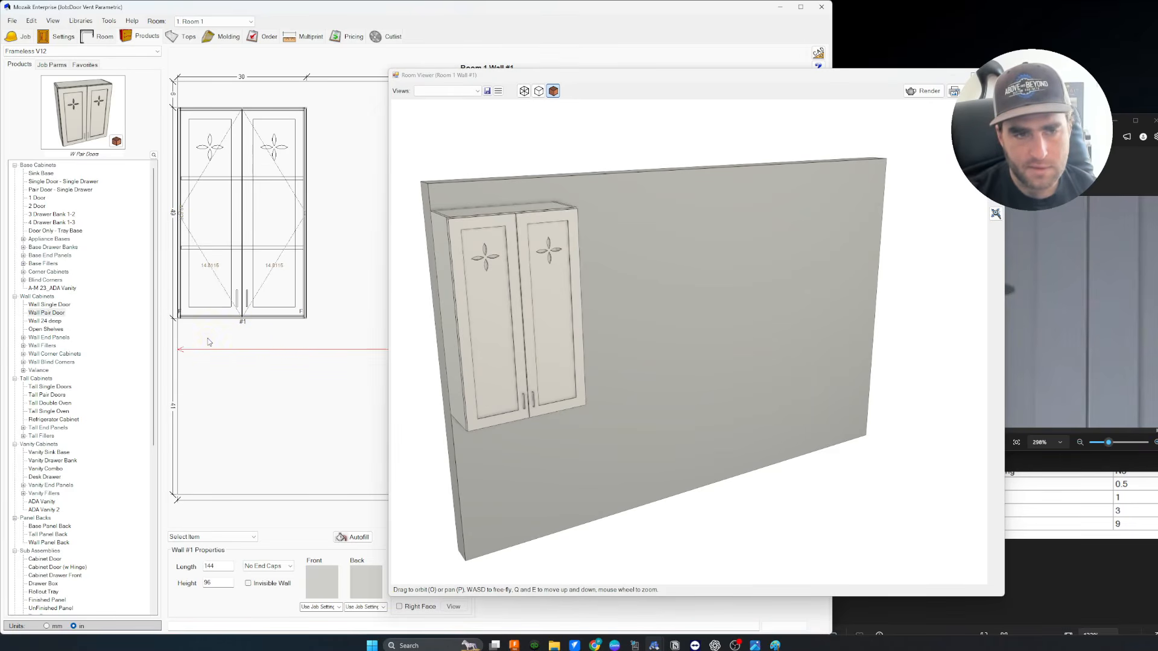
Set the PetalWidth job parameter to 1.
click(46, 66)
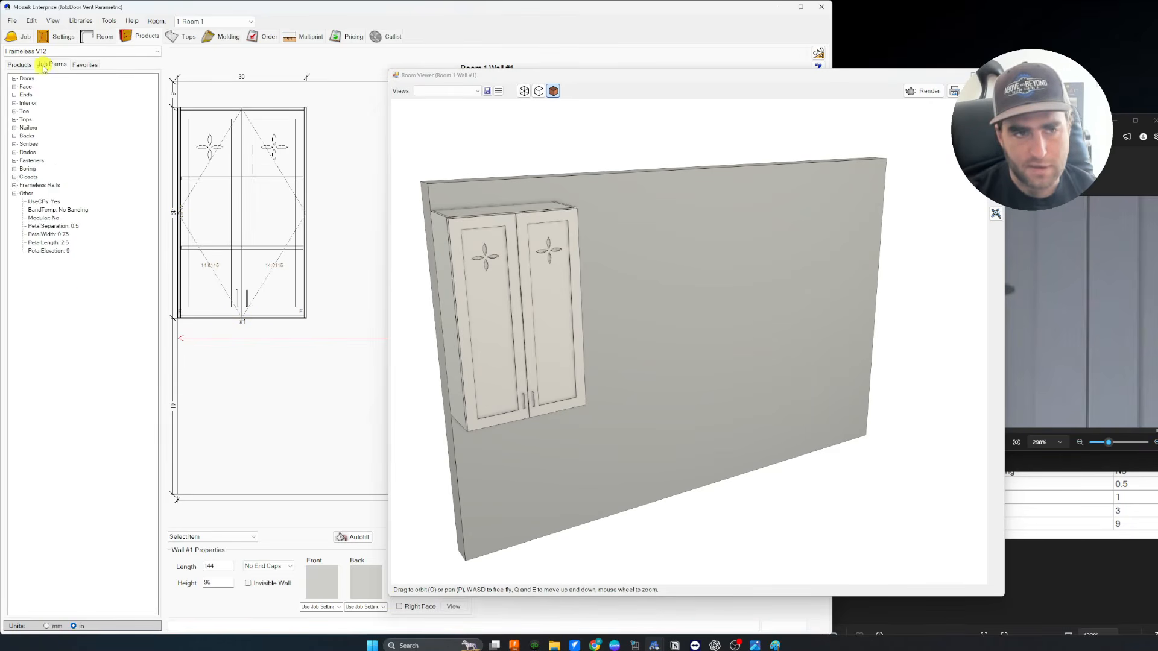
double_click(63, 236)
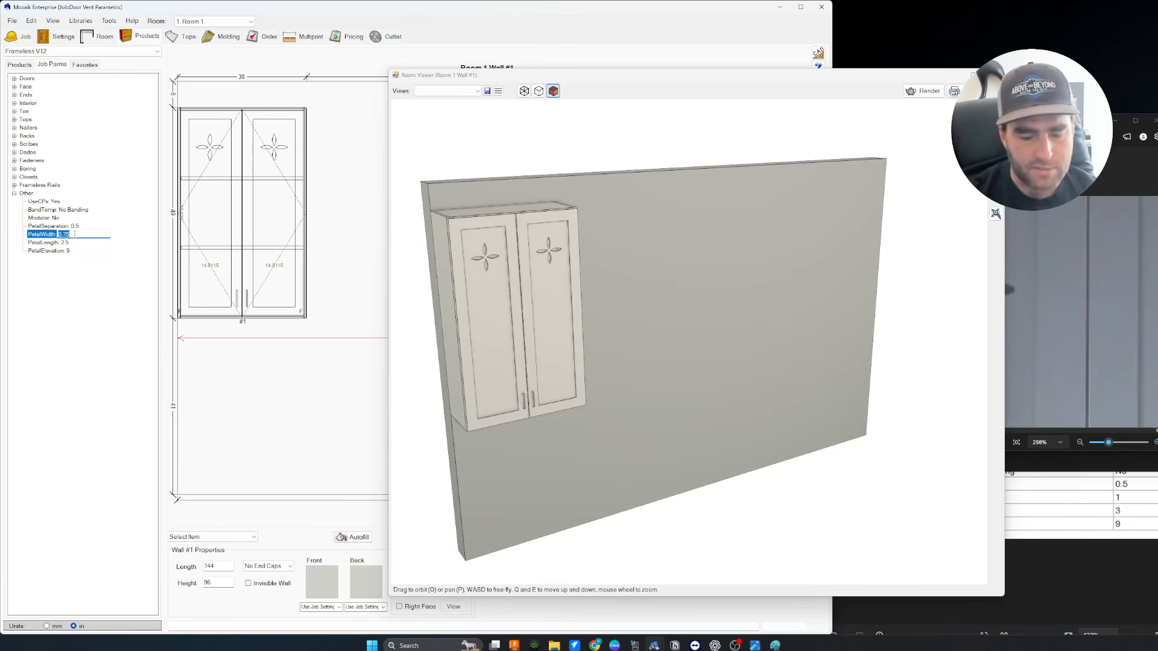
text(1)
key(Return)
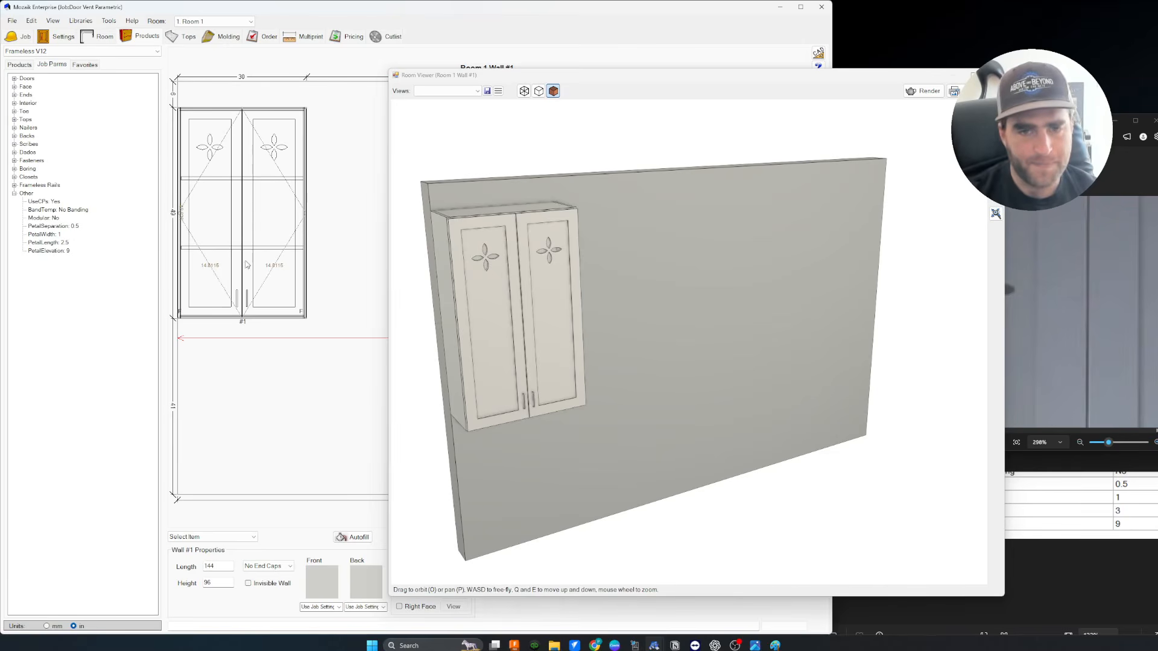
Try a PetalElevation job parameter of 7, change it to 8, and return to the wall elevation.
double_click(70, 253)
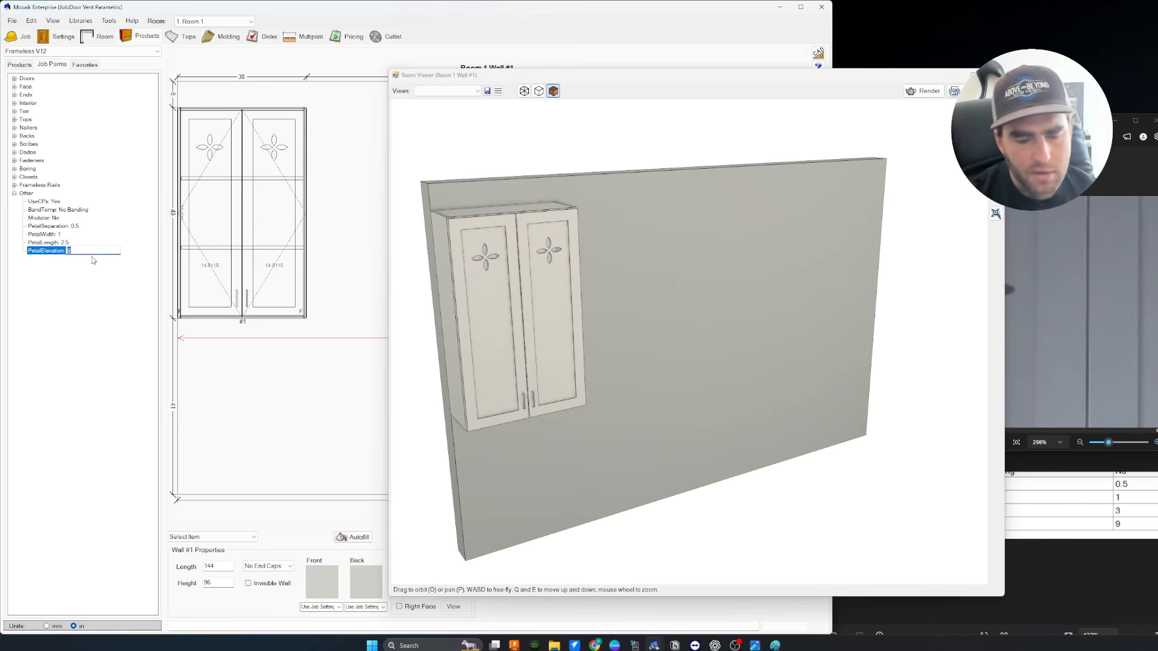
key(Return)
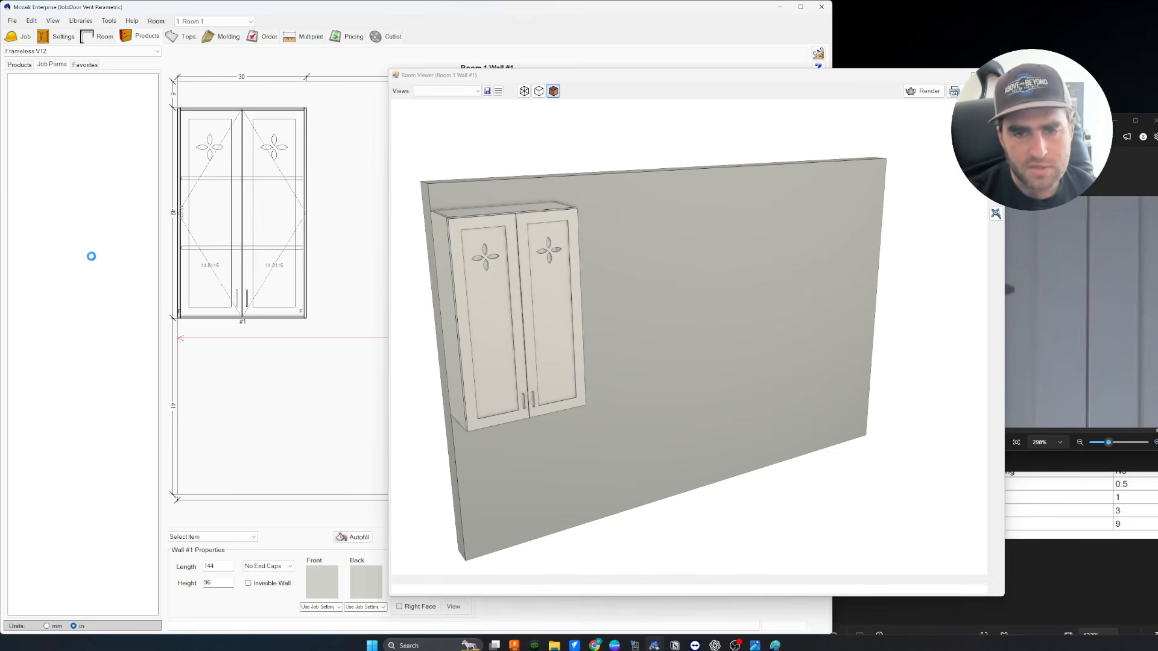
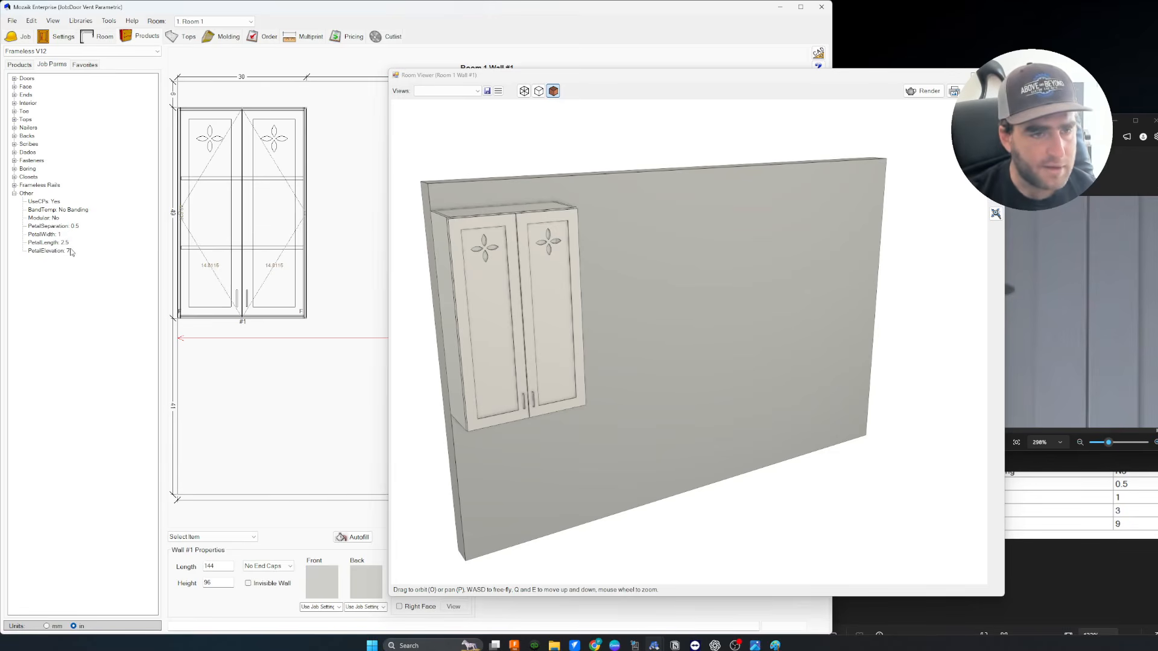
double_click(70, 253)
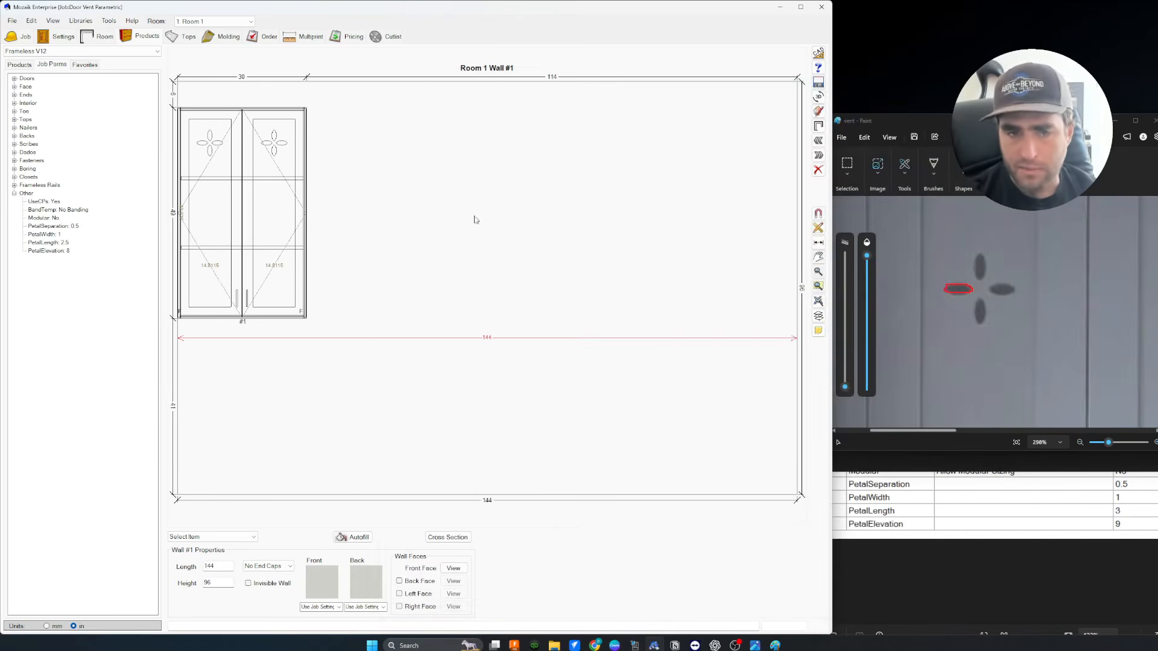
click(461, 234)
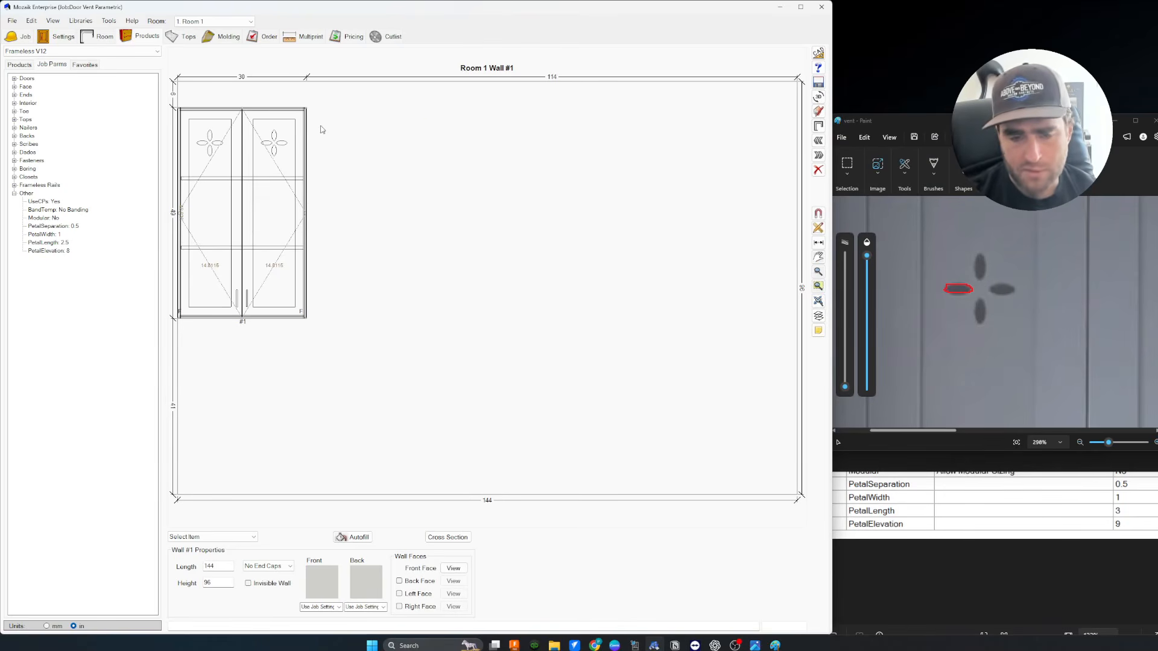
Send the cutlist for 3/4 MDF and 3/4 Melamine White to the optimizer as Run #1.
click(393, 37)
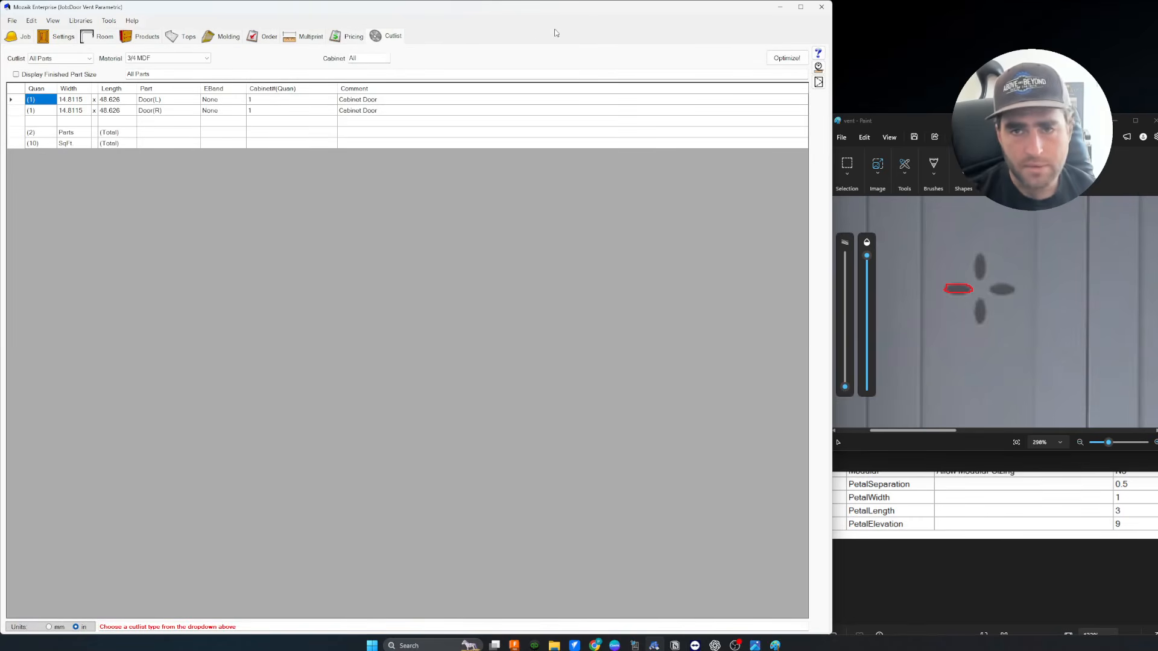
click(781, 61)
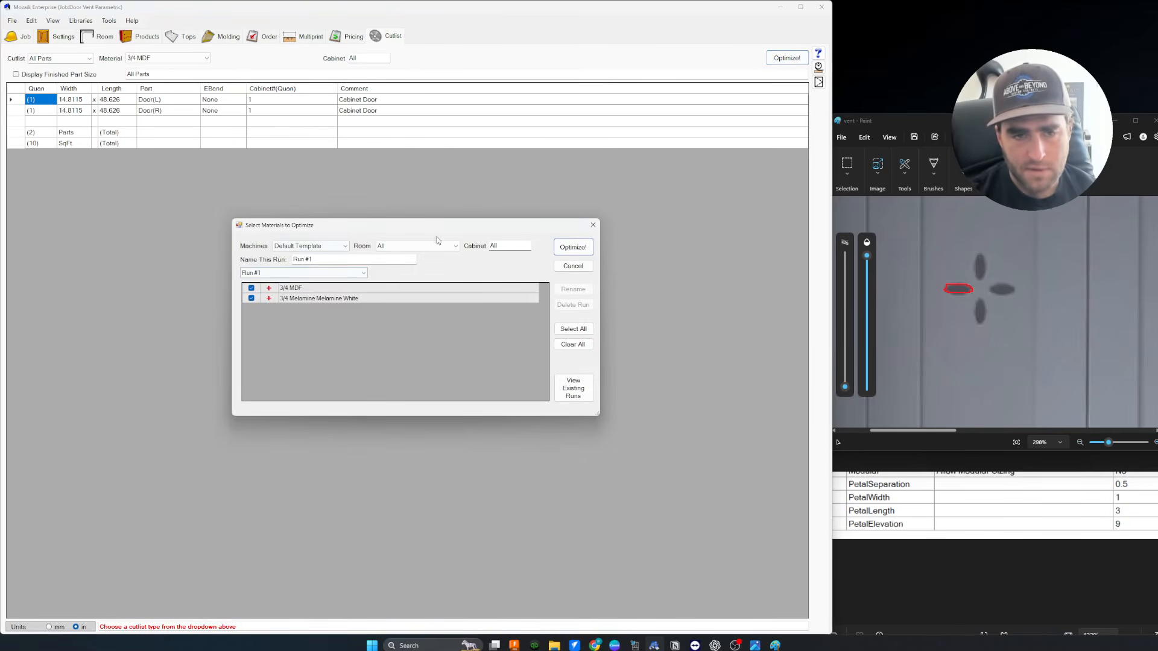
click(298, 259)
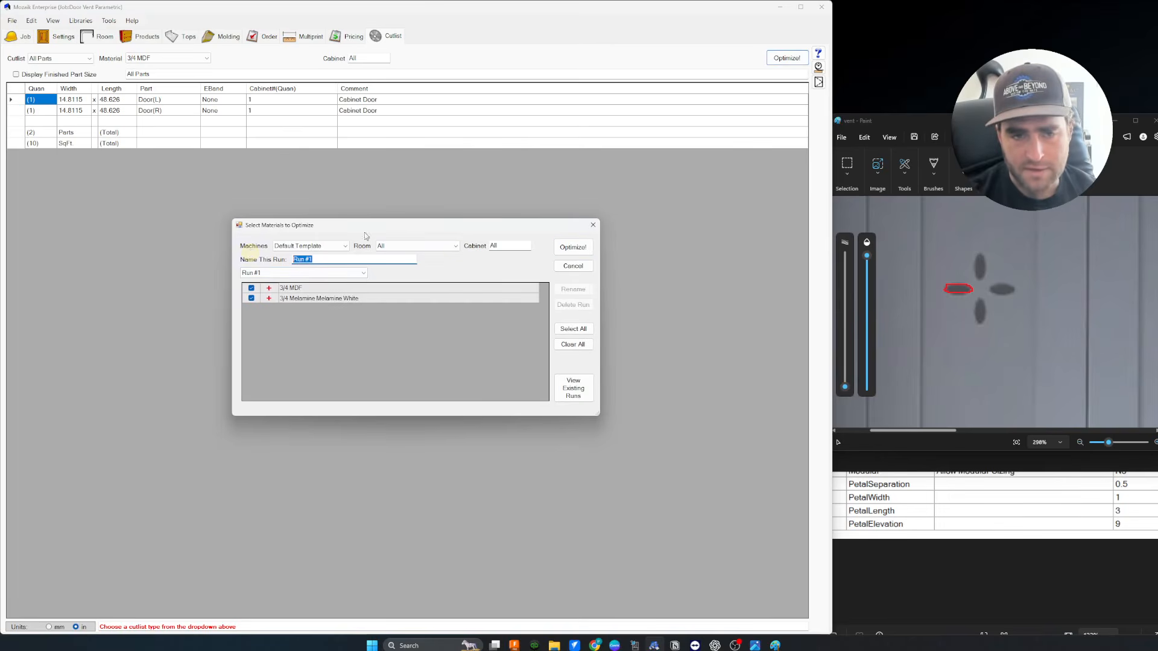
click(328, 260)
drag(374, 226, 360, 191)
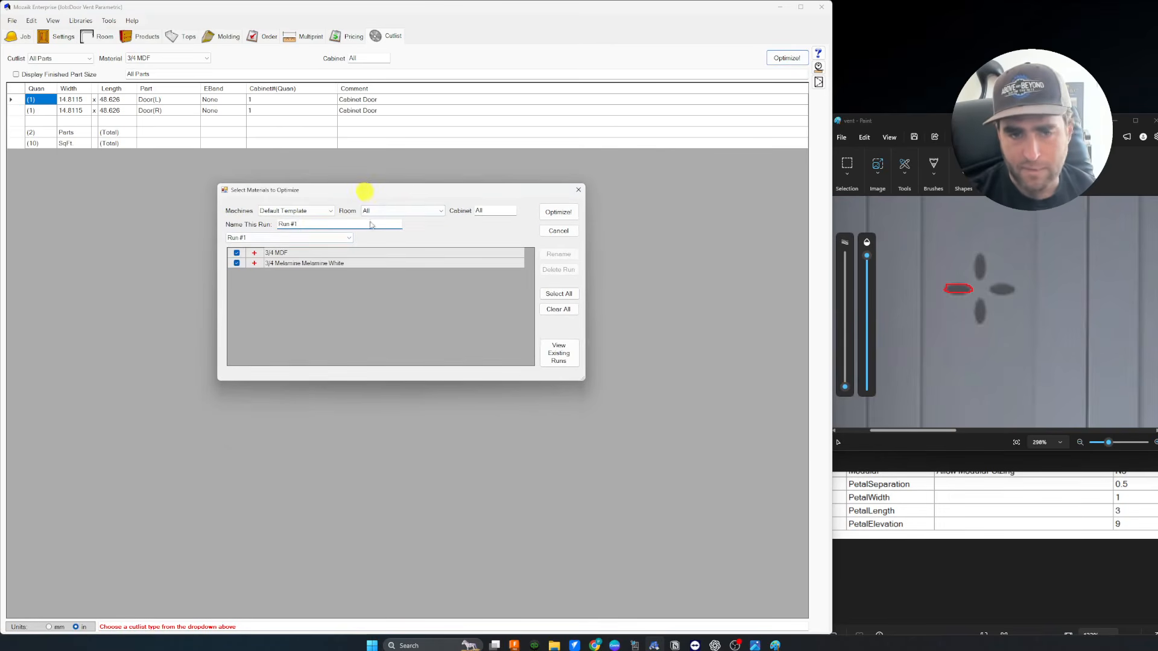
click(558, 212)
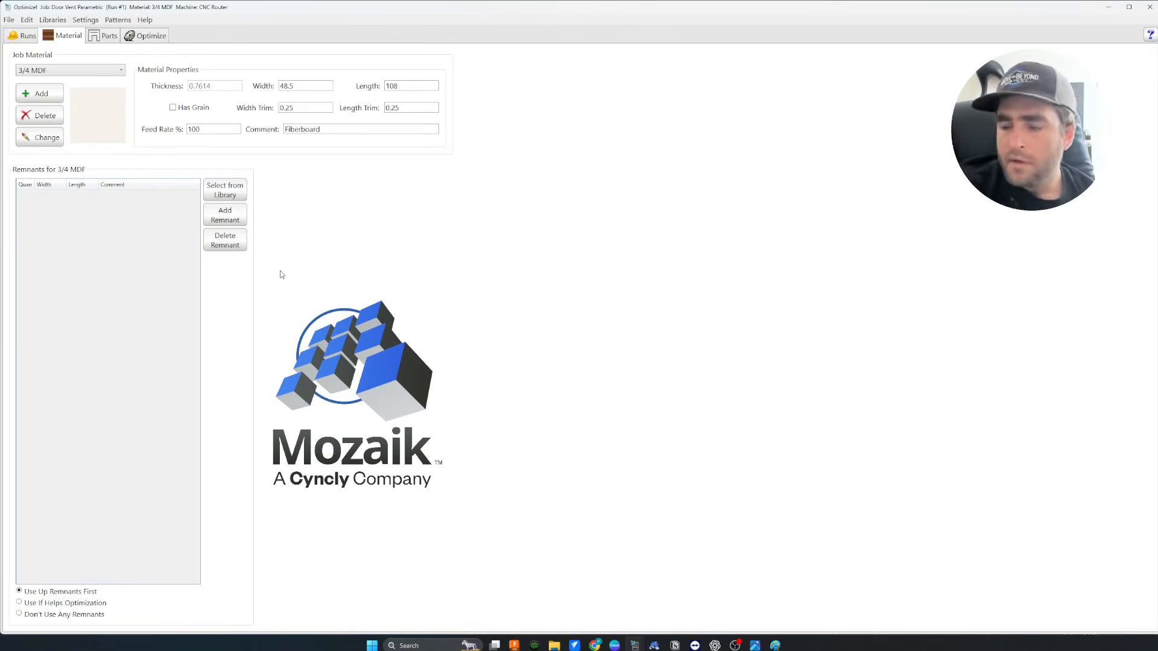
Review the parts list for 3/4 MDF and optimize the run into sheet patterns using the PAC Toolset.
double_click(391, 14)
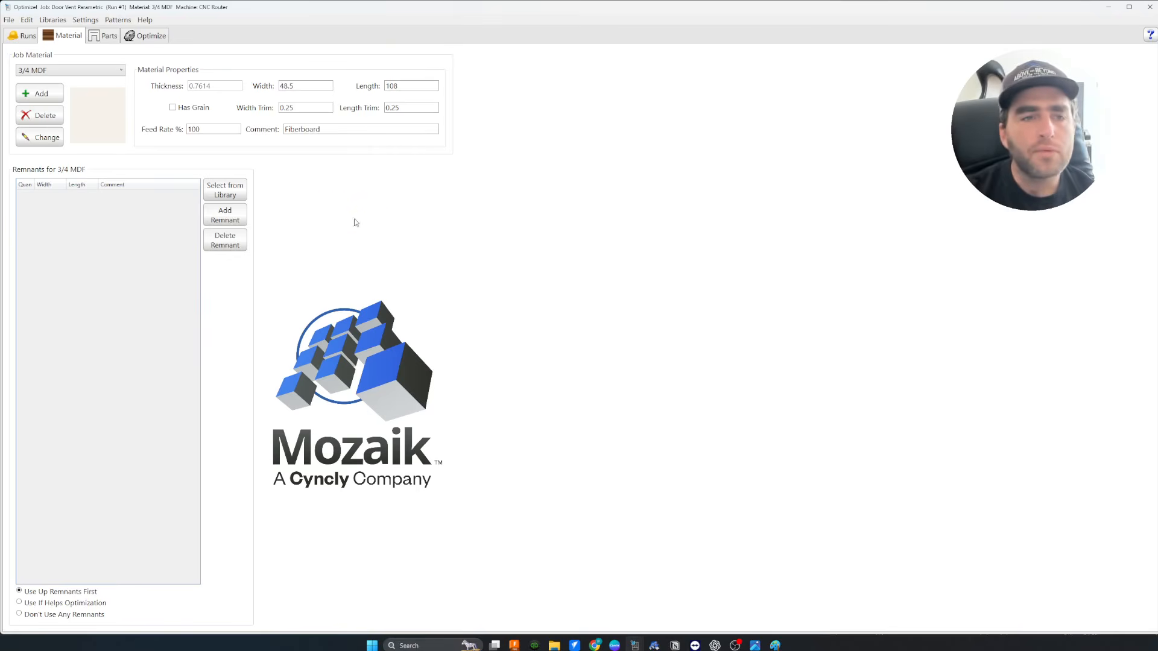
click(103, 36)
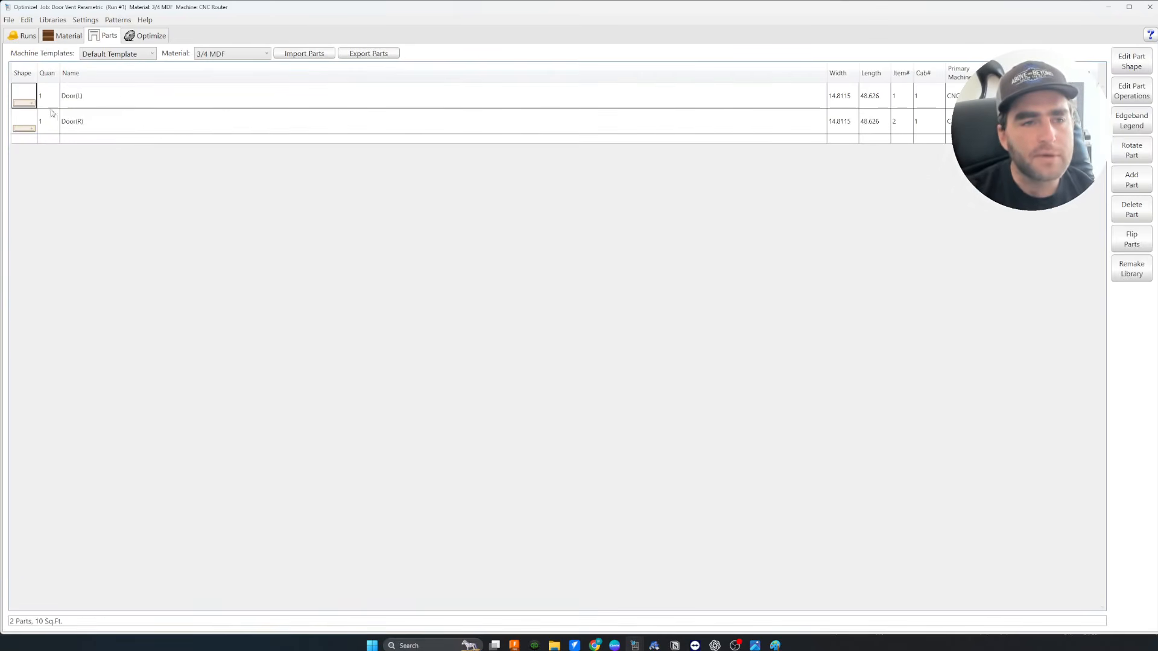
click(159, 37)
click(1123, 61)
click(652, 337)
click(654, 295)
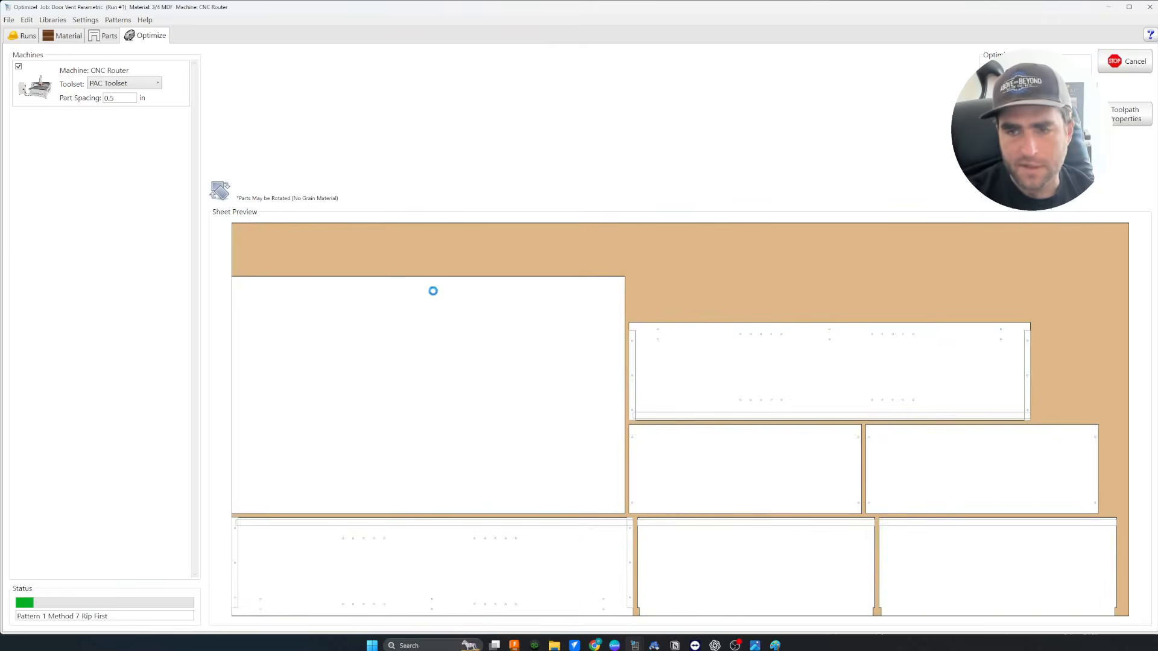
click(228, 187)
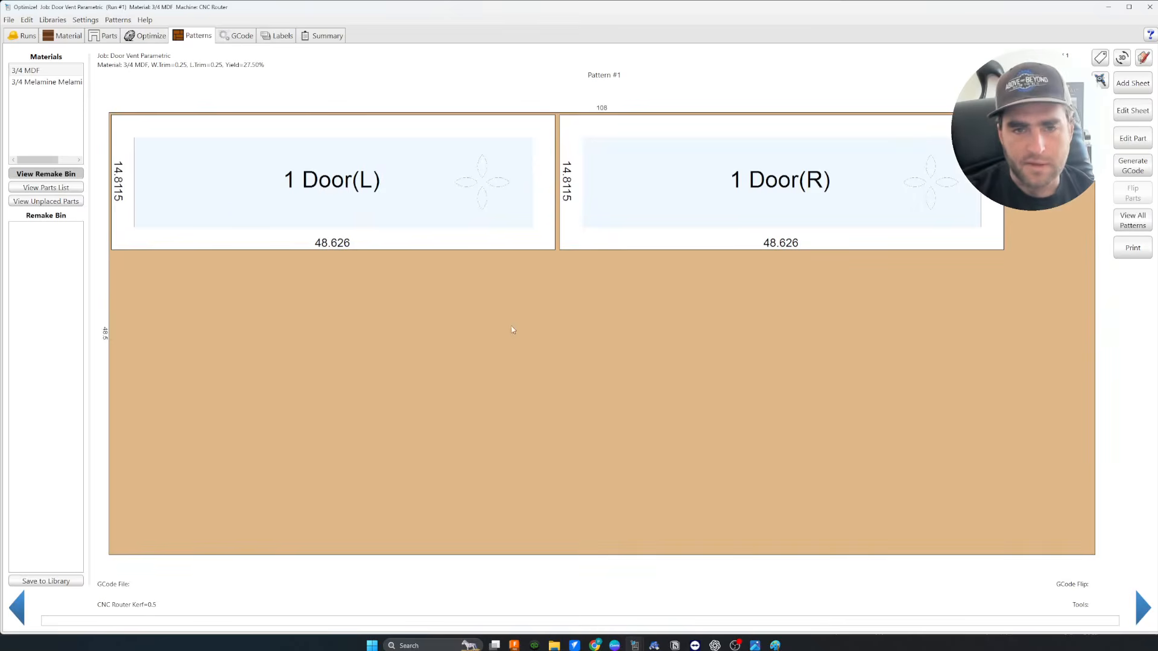
Inspect the petals on Door(L) in Pattern #1 and calculate the sheet's G-code toolpaths.
scroll(484, 279, up, 3)
middle_drag(646, 414, 645, 384)
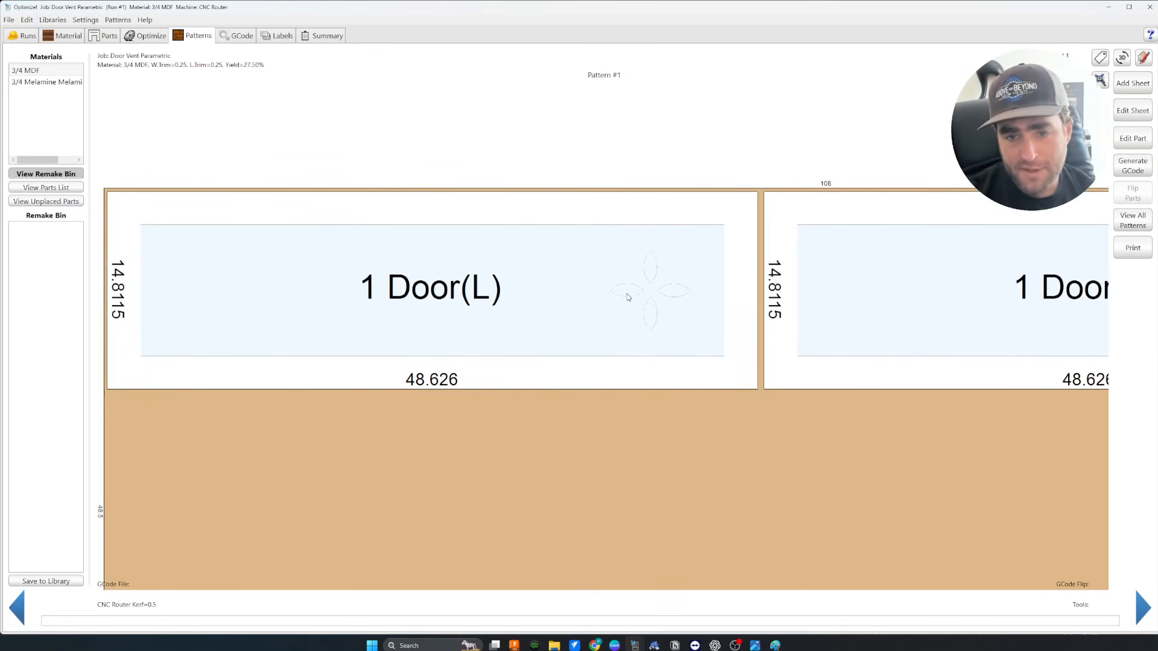
scroll(666, 272, up, 5)
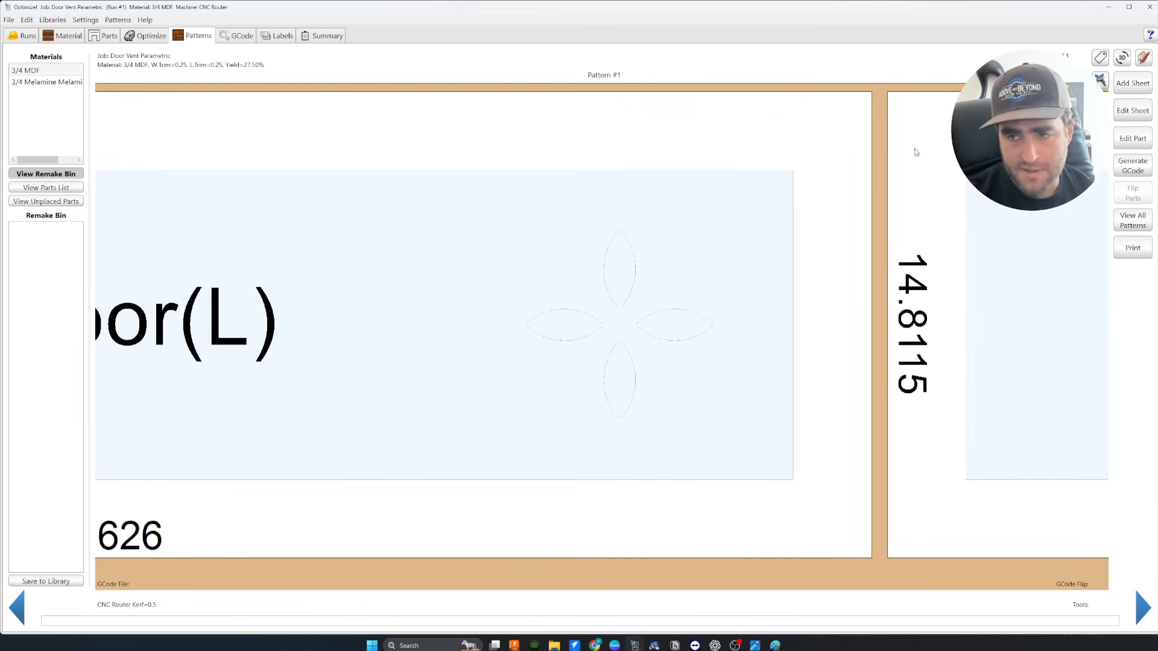
click(1133, 221)
click(214, 195)
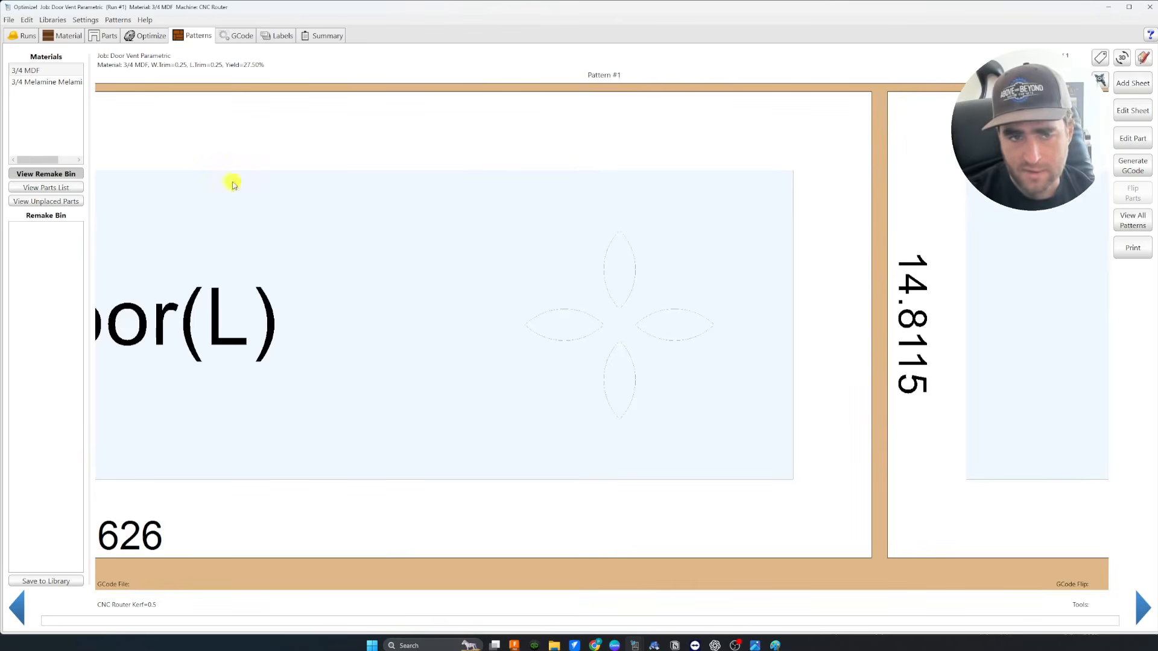
click(1133, 165)
drag(576, 200, 263, 156)
click(224, 224)
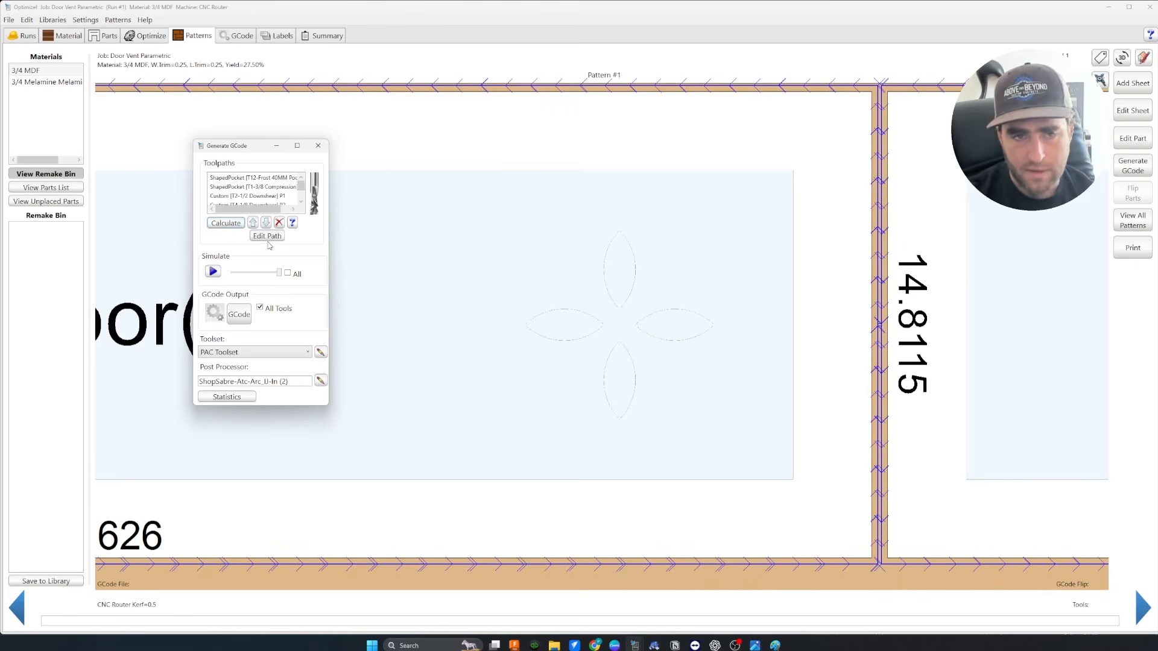
Preview the T12 40MM Pocket and T1-3/8 Compression shaped-pocket toolpaths on Door(L), and close the G-code window.
drag(330, 409, 513, 573)
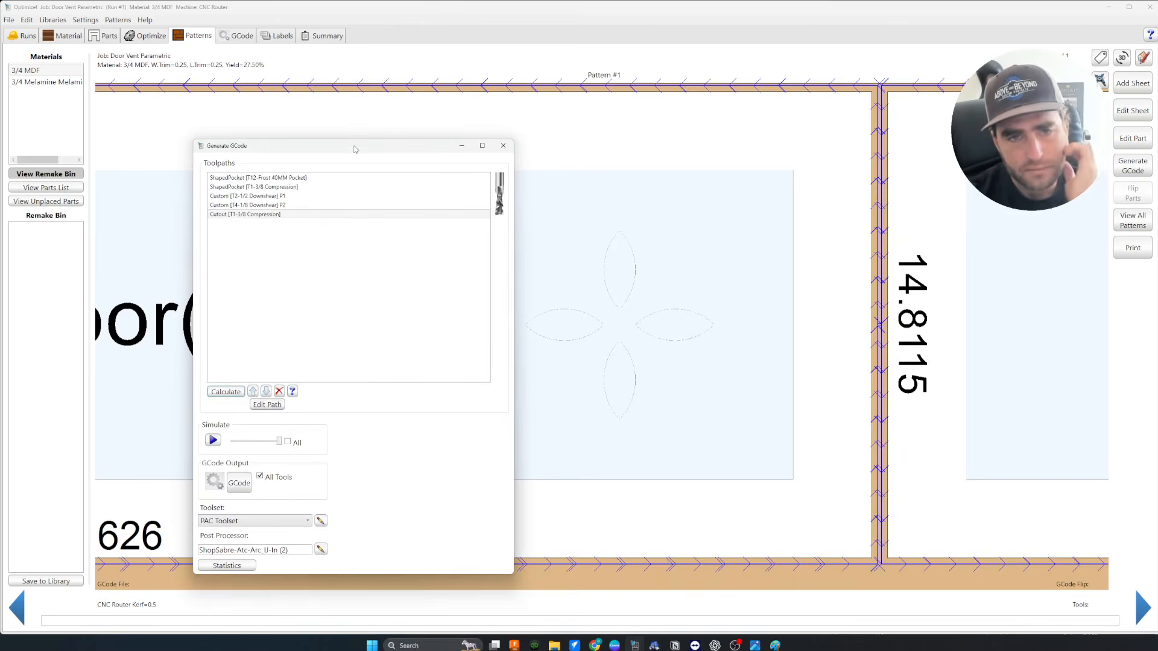
drag(354, 146, 333, 126)
drag(495, 157, 383, 184)
click(214, 158)
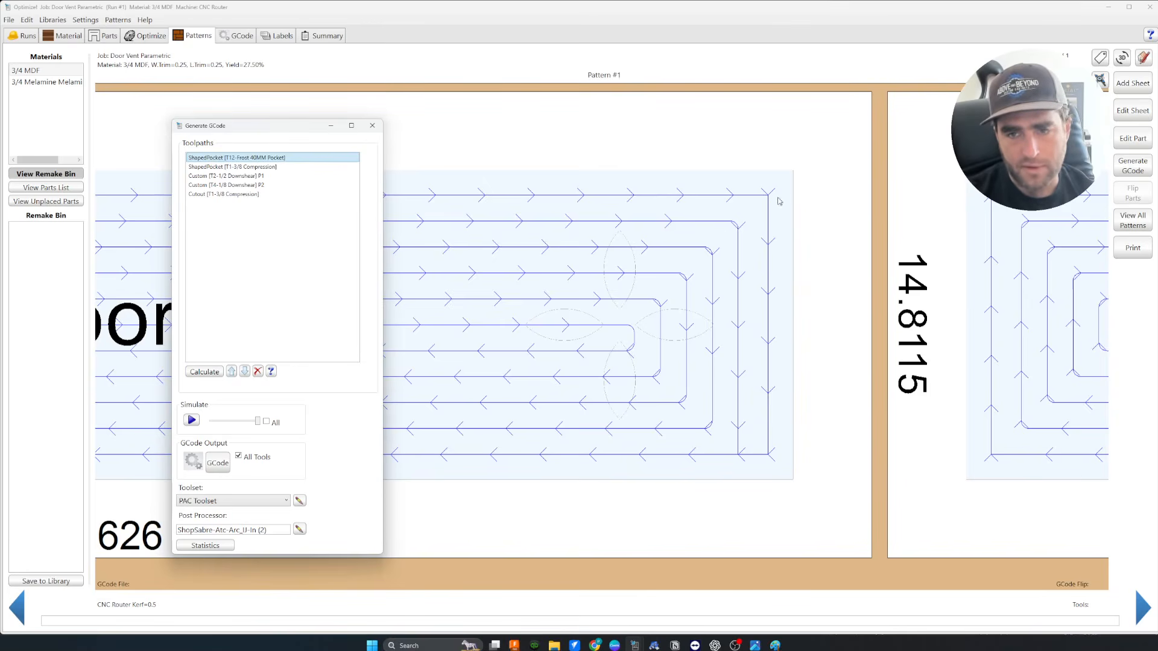
click(268, 169)
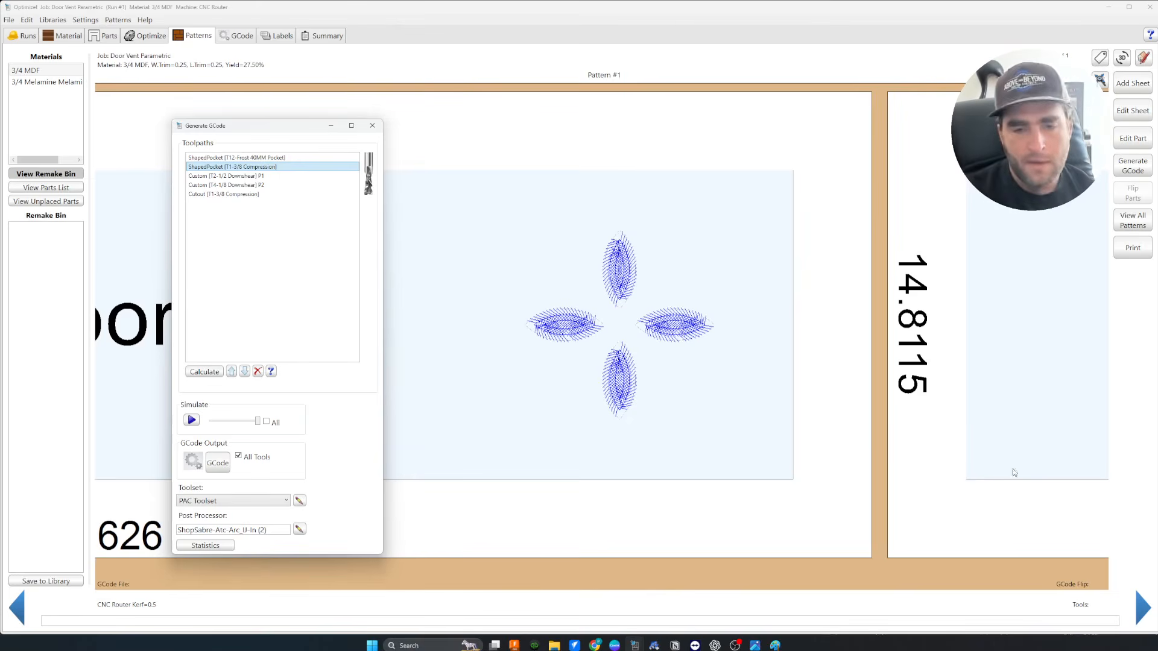
click(372, 125)
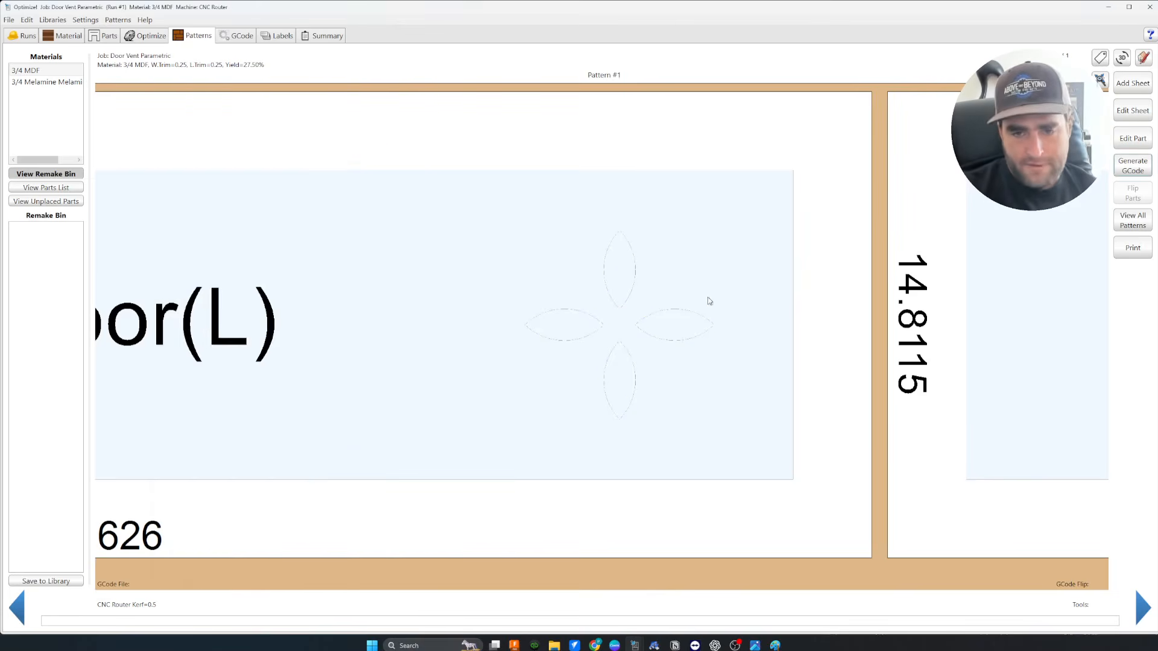
Recalculate the G-code toolpaths for Pattern #1 and arrange the toolpath window so the petals on Door(L) are unobstructed.
scroll(600, 354, up, 5)
scroll(582, 300, up, 2)
click(1133, 165)
click(539, 266)
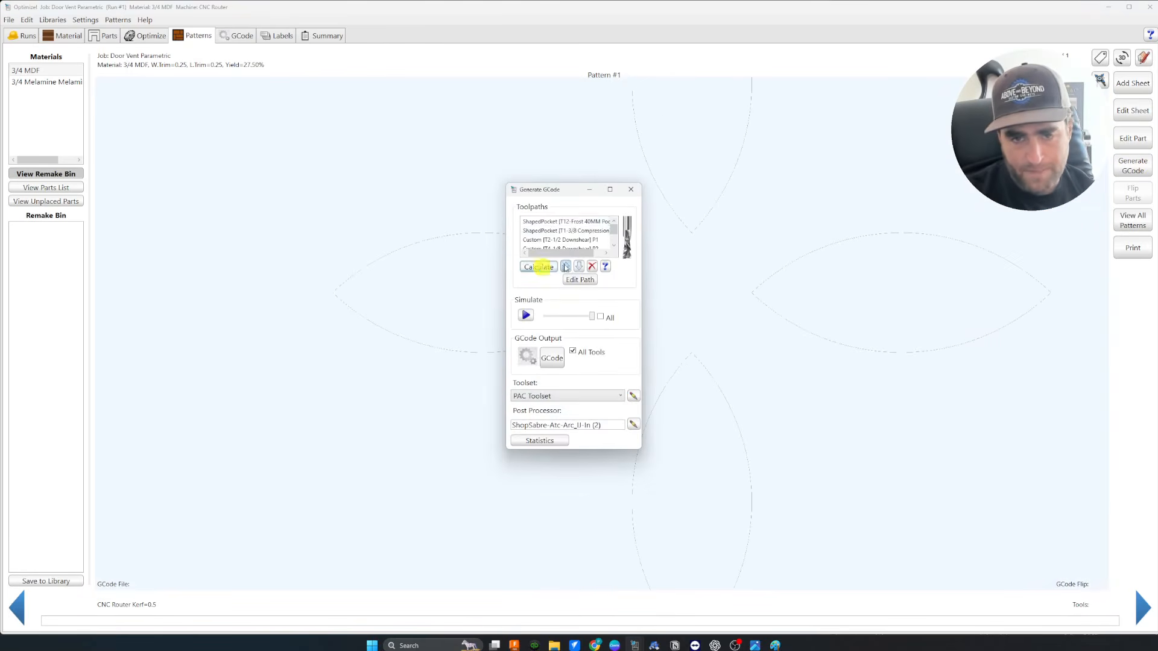
drag(560, 190, 114, 82)
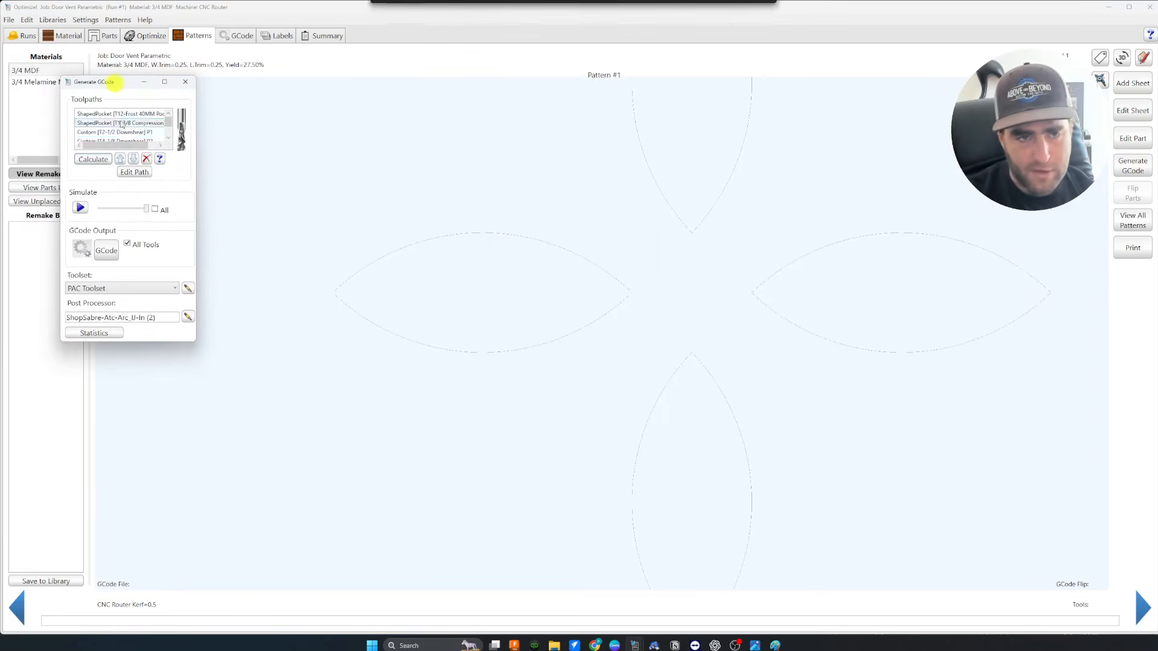
Preview the T1-3/8 Compression shaped pocket and the 1/2 Downshear P1 and T4-1/8 Downshear P2 custom toolpaths on the petals.
click(133, 123)
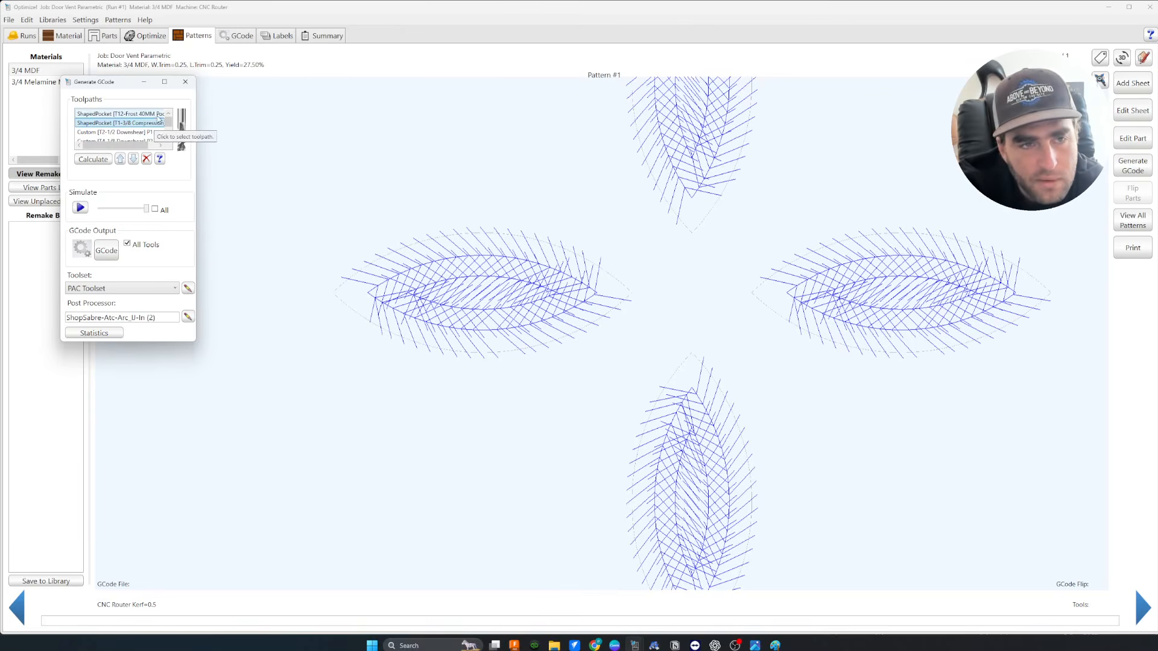
scroll(151, 130, down, 1)
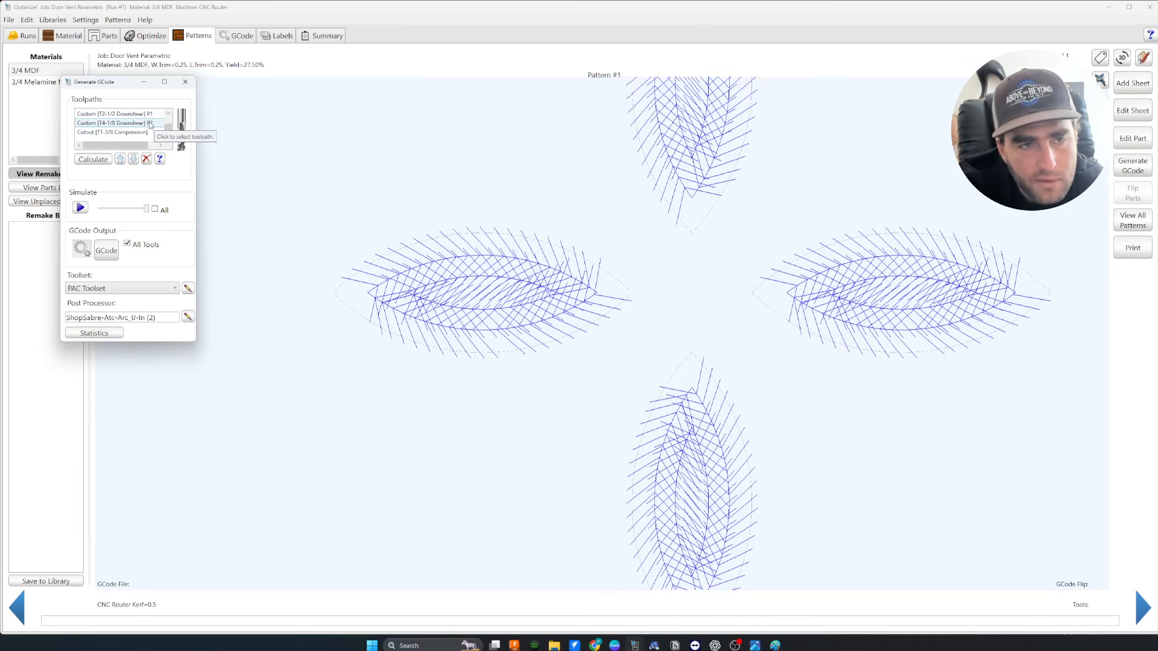
click(150, 124)
scroll(150, 125, up, 1)
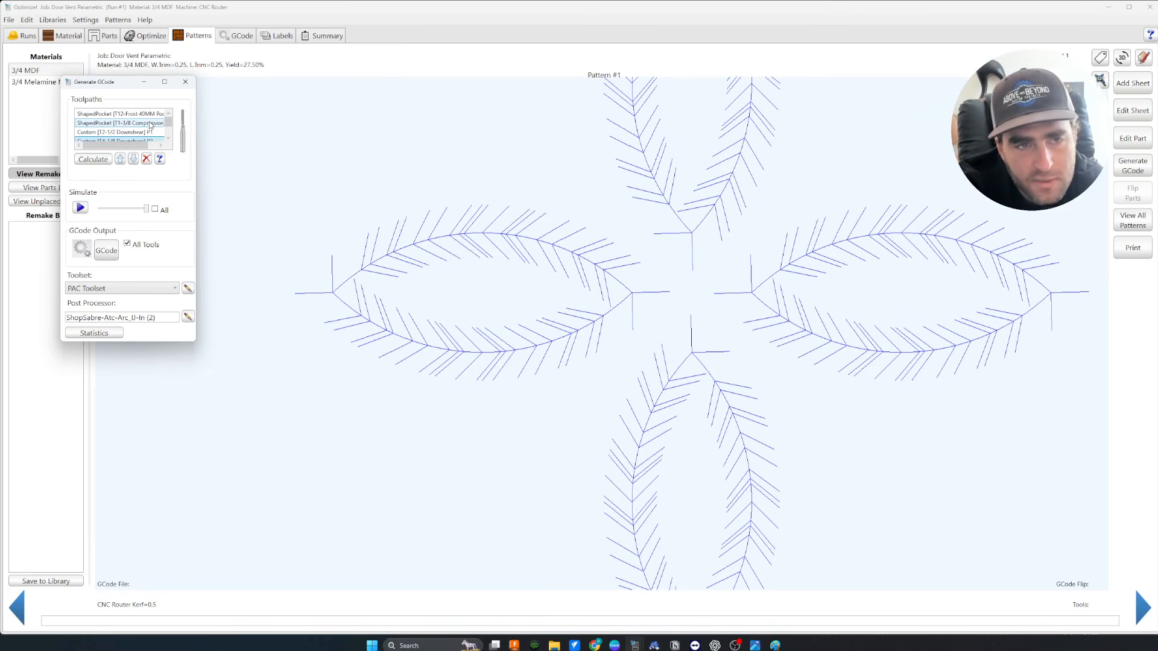
drag(197, 344, 236, 425)
click(139, 123)
click(140, 131)
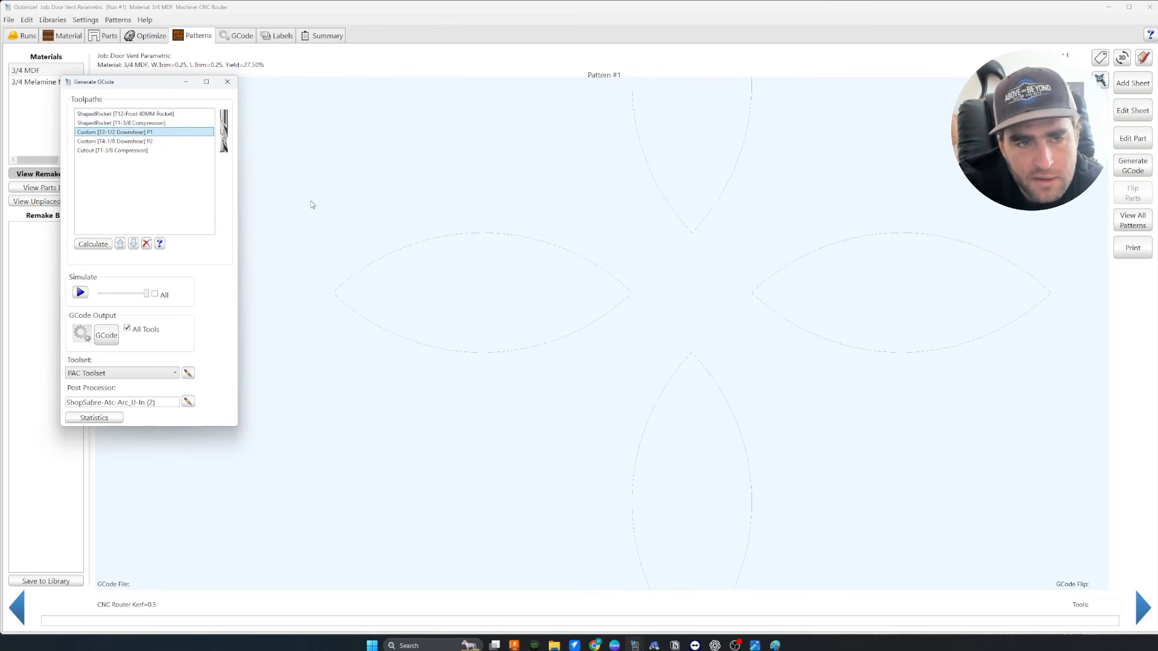
click(114, 142)
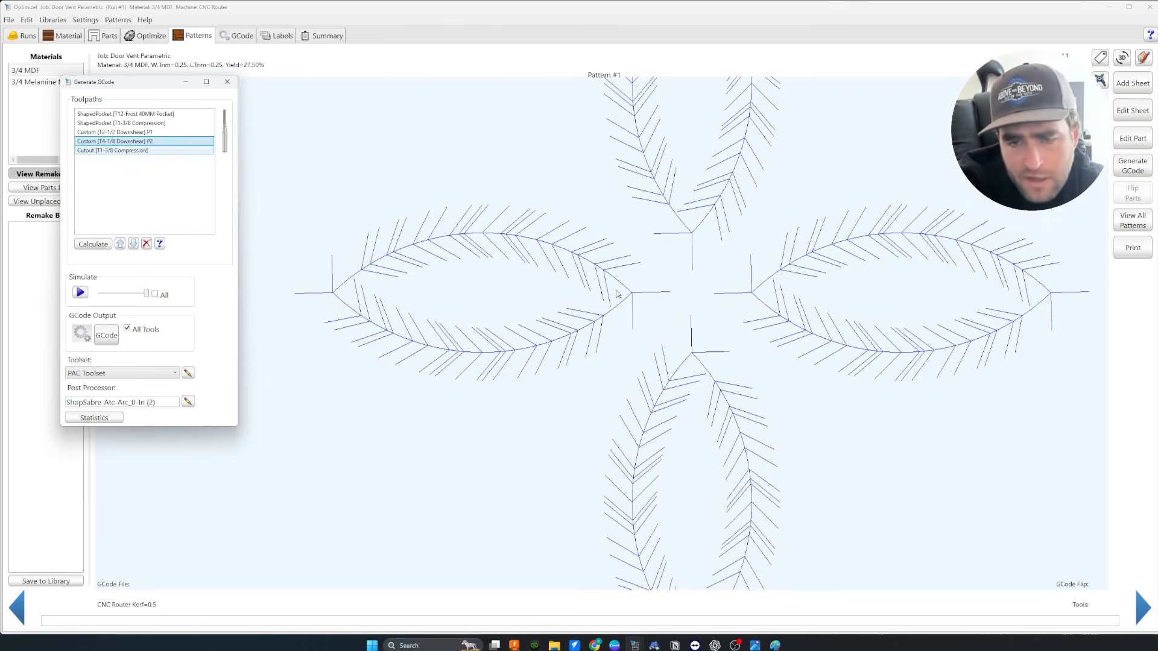
Compare the petals' shaped-pocket, custom Downshear and T1-3/8 Compression cutout toolpaths, and close the G-code window.
click(143, 152)
click(144, 123)
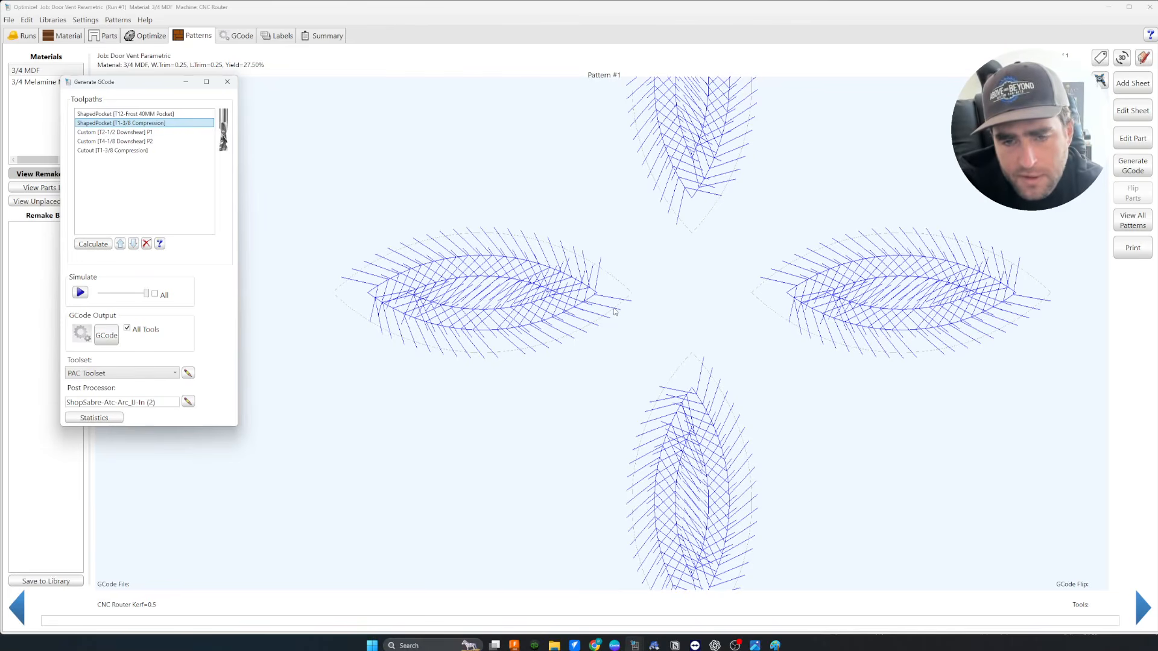
click(121, 132)
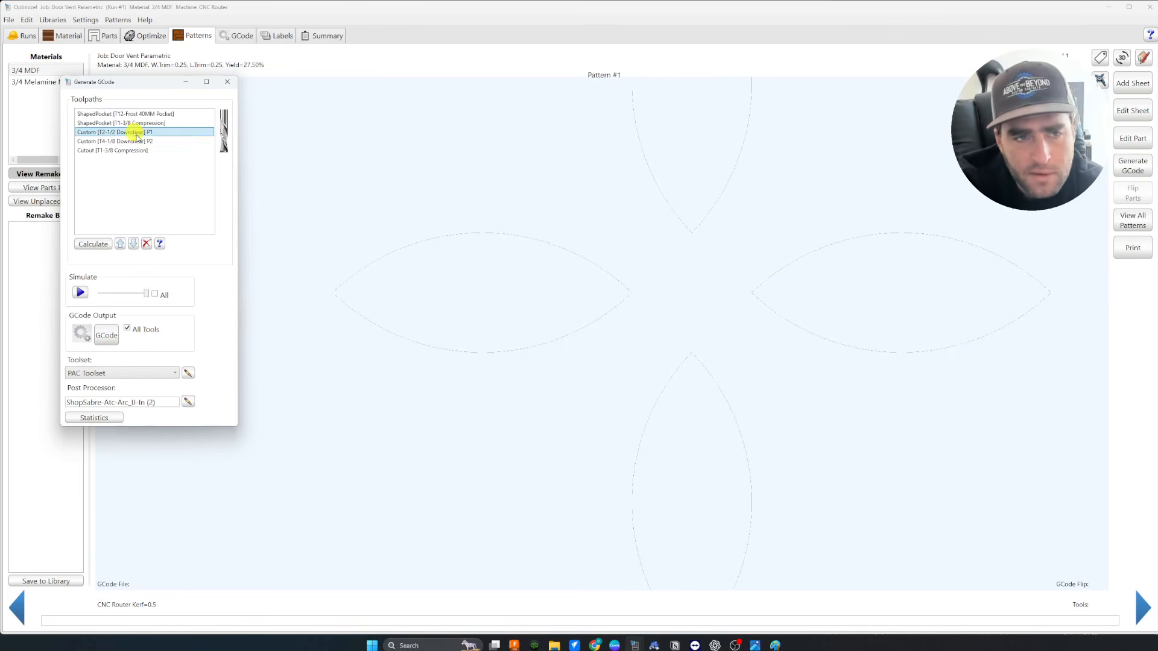
click(121, 141)
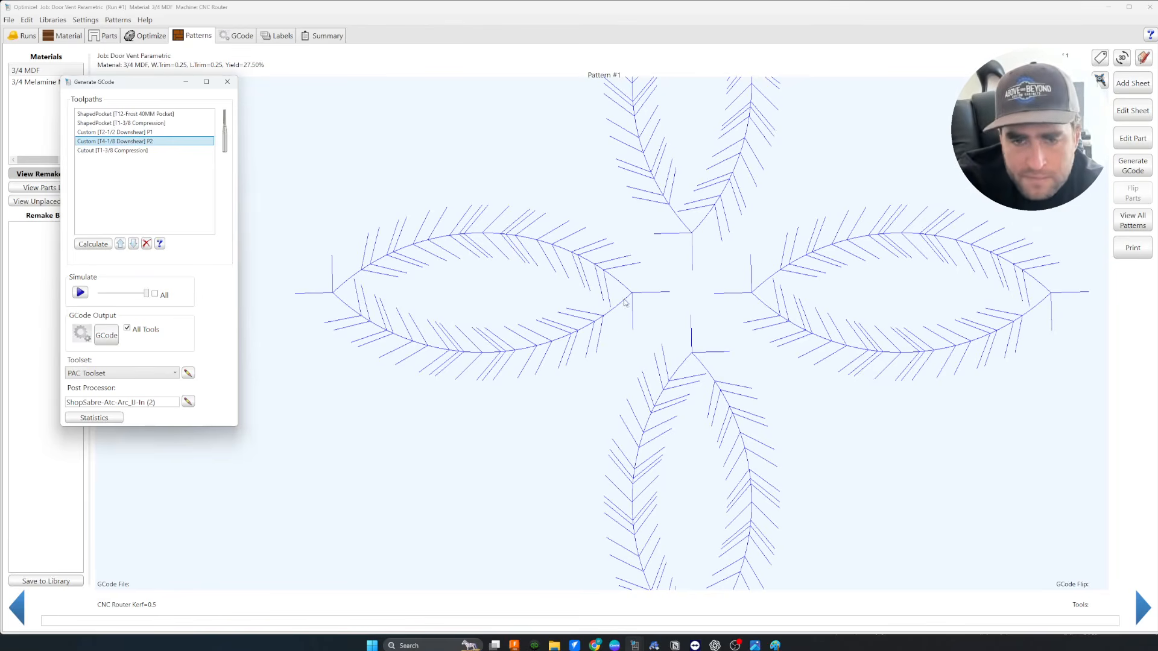
click(117, 151)
shift+click(128, 142)
click(128, 132)
click(136, 123)
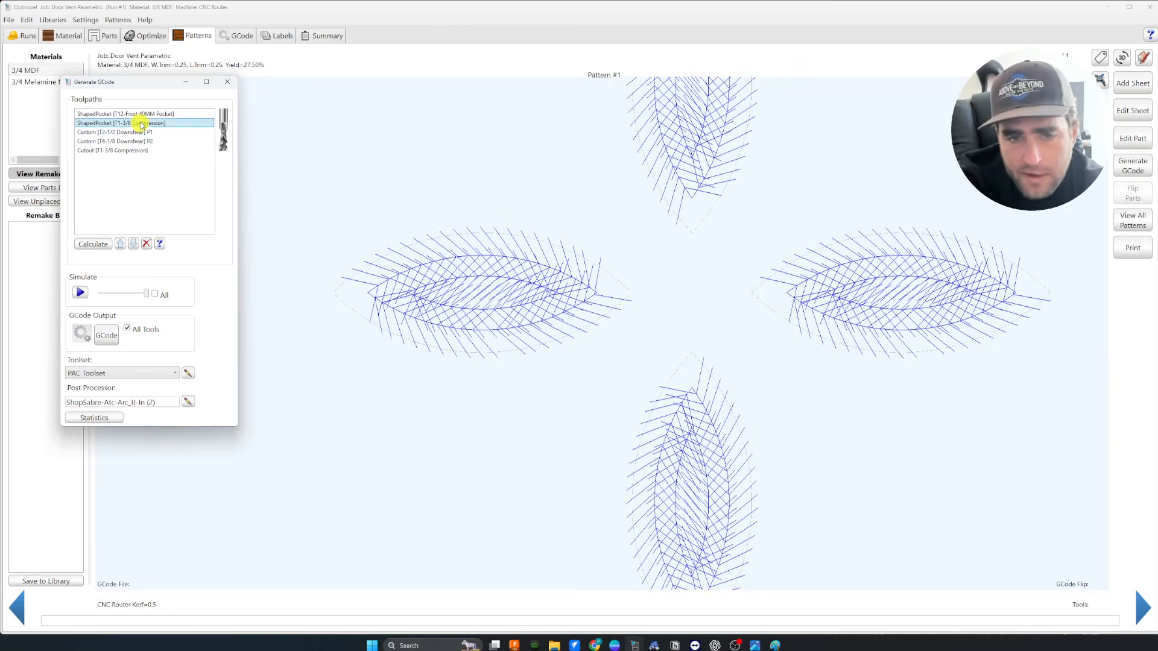
click(145, 114)
click(148, 123)
click(226, 82)
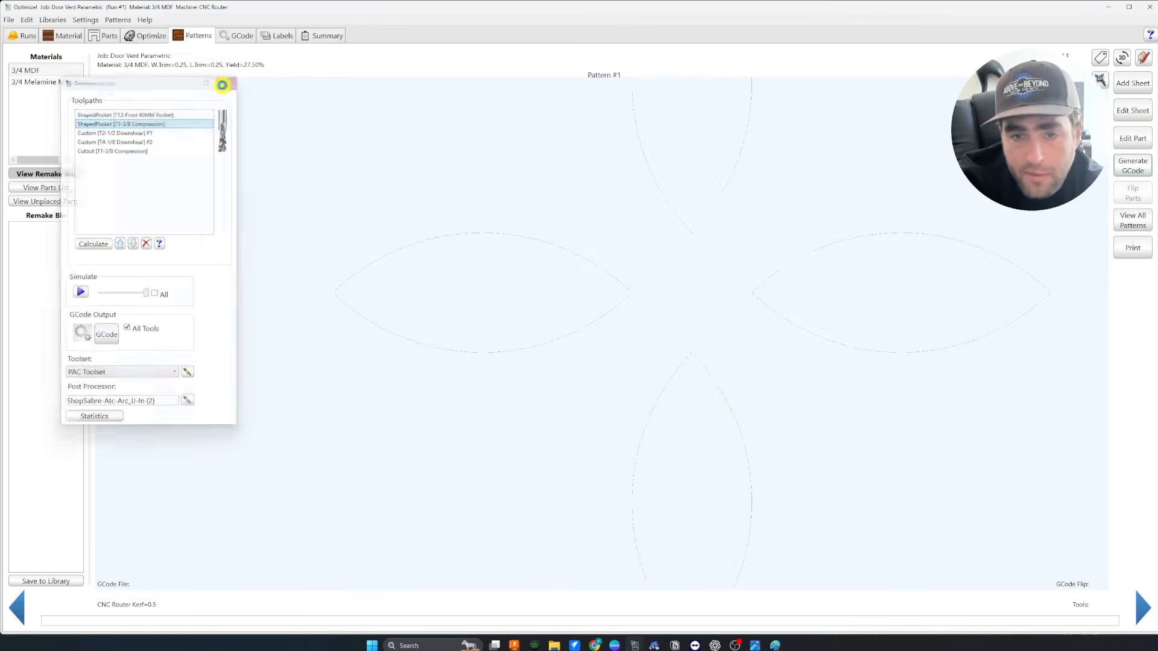
Add a panel tool group named S001C Shaker PETAL to the CNC tooling library.
scroll(365, 300, down, 5)
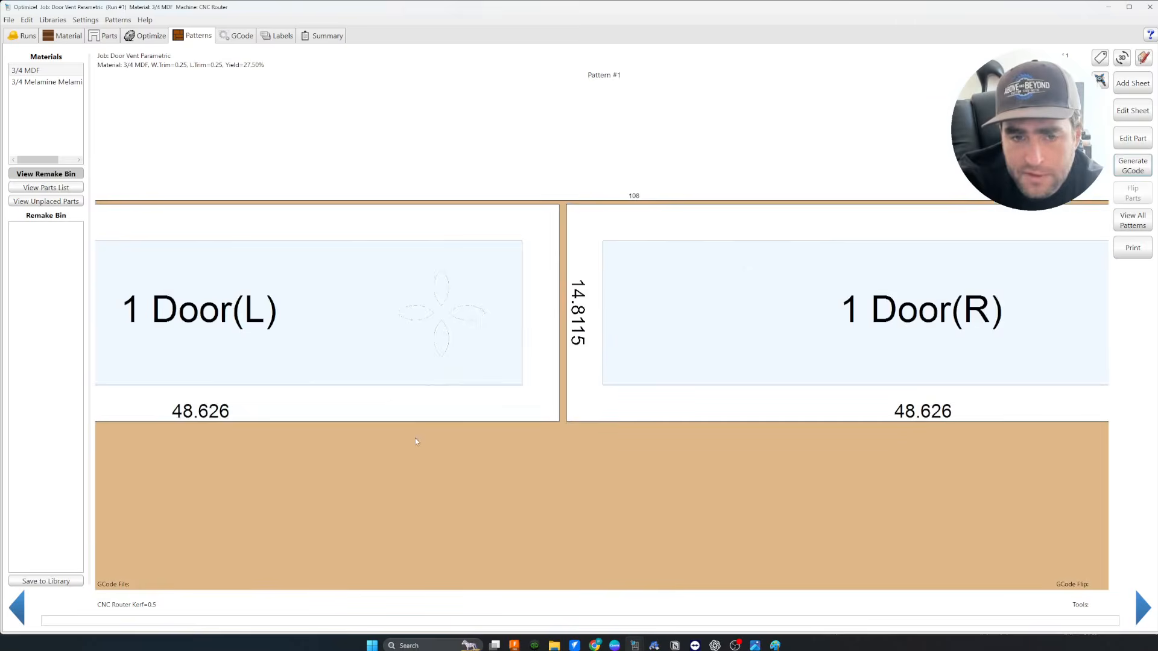
middle_drag(729, 514, 767, 456)
scroll(820, 328, up, 2)
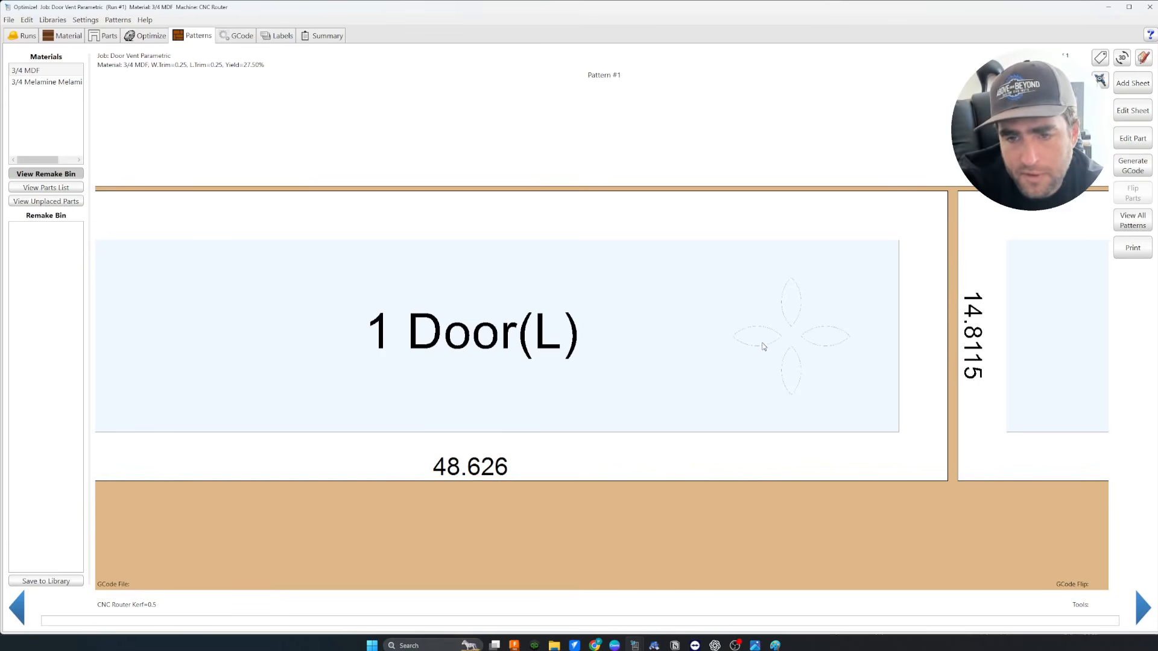
click(52, 20)
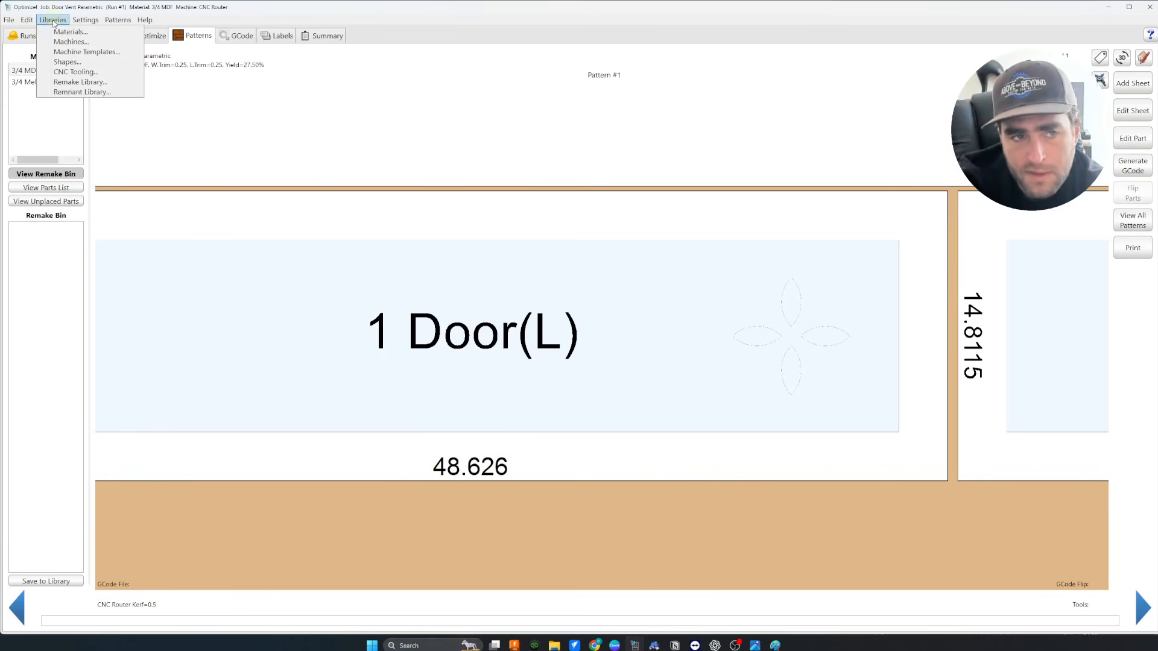
click(76, 72)
click(595, 199)
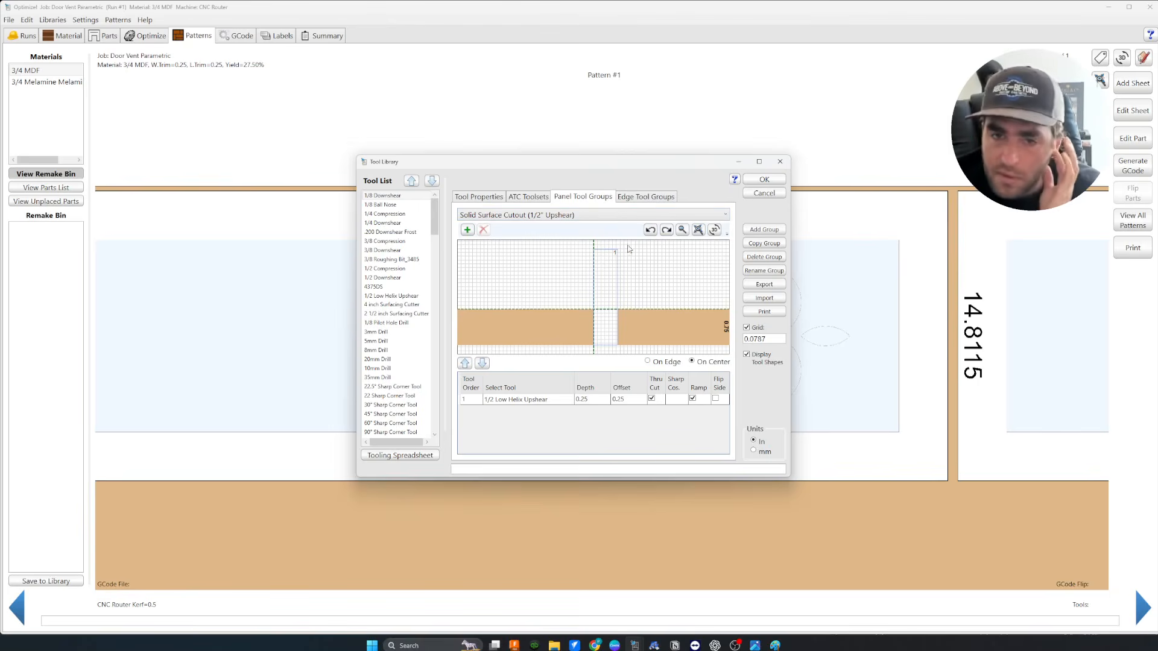
click(765, 230)
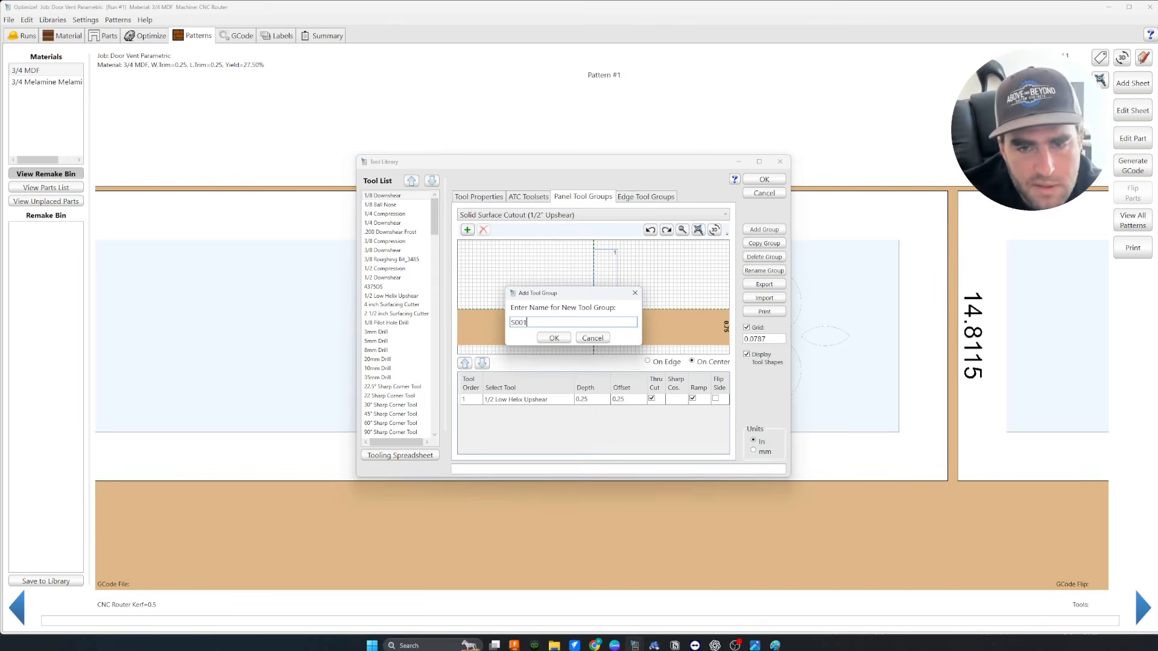
text(S001C Shaker Pe)
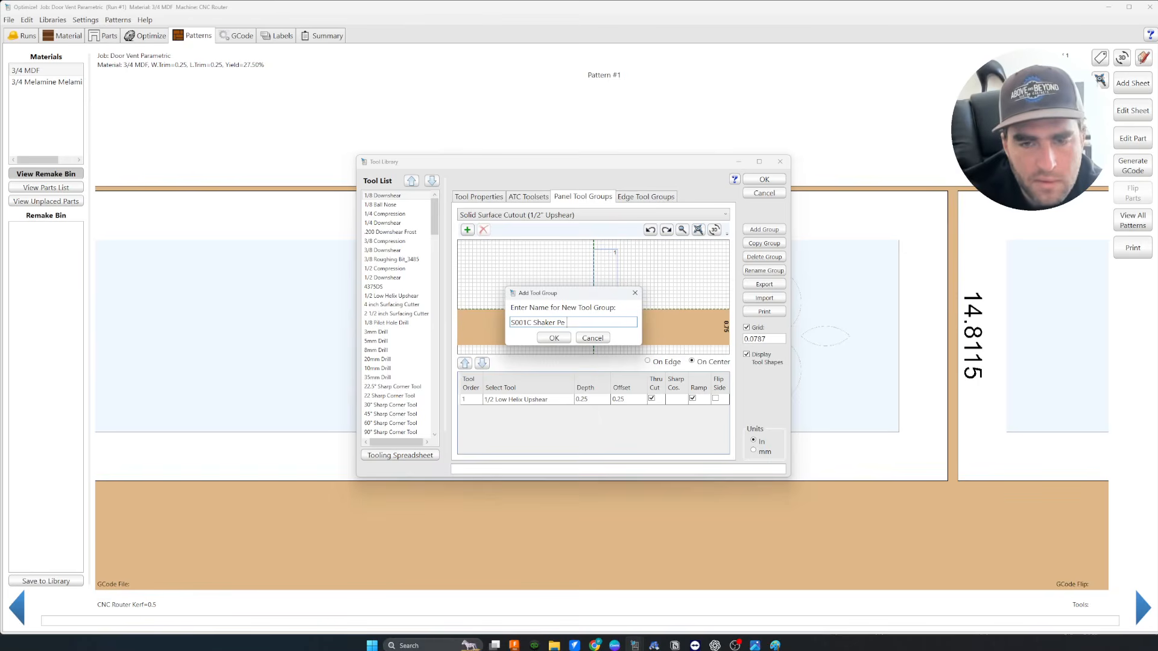
key(Return)
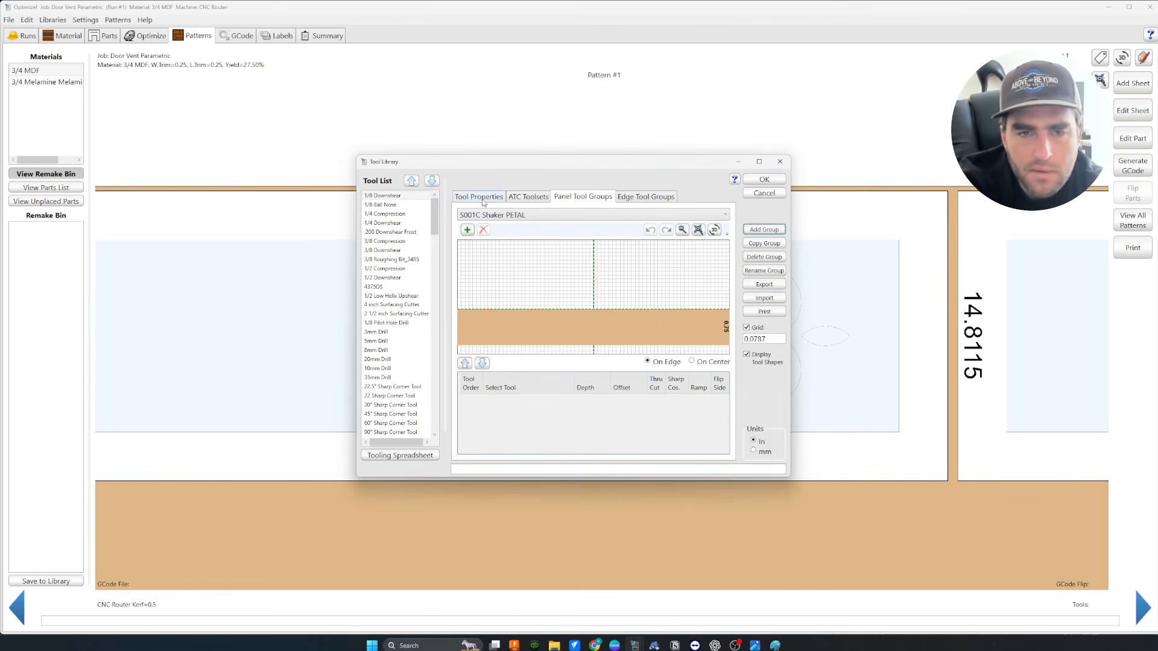
Rename the new panel tool group as S001C Shaker PETAL CUTOUT.
click(764, 271)
click(605, 322)
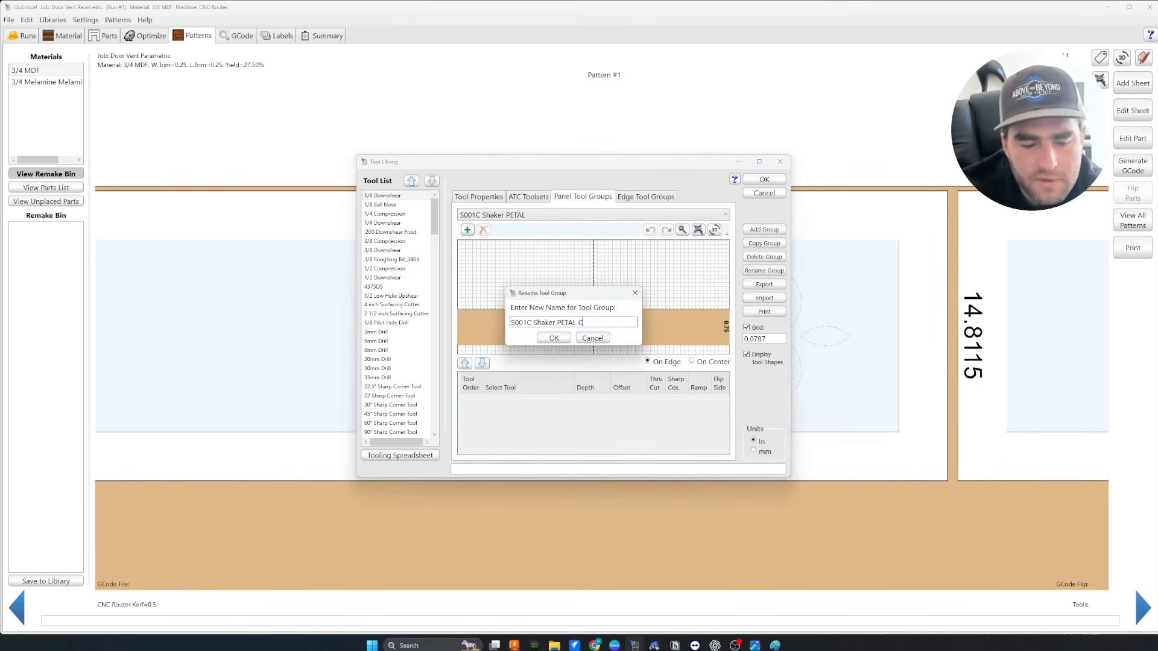
text(CUTOUT)
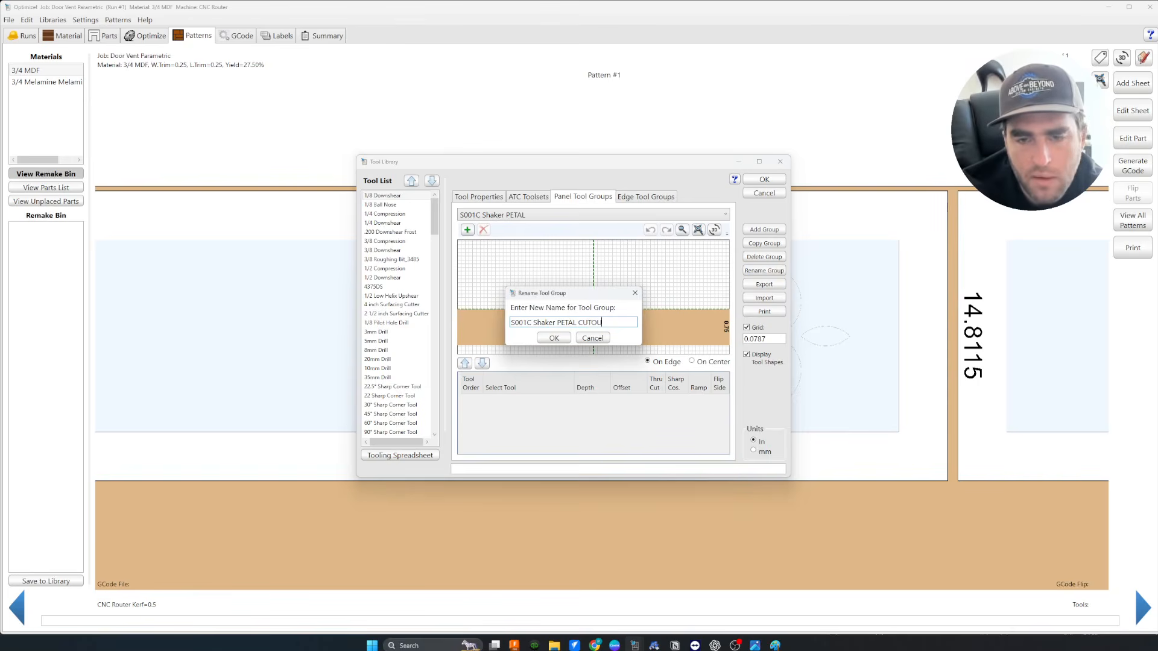
click(554, 338)
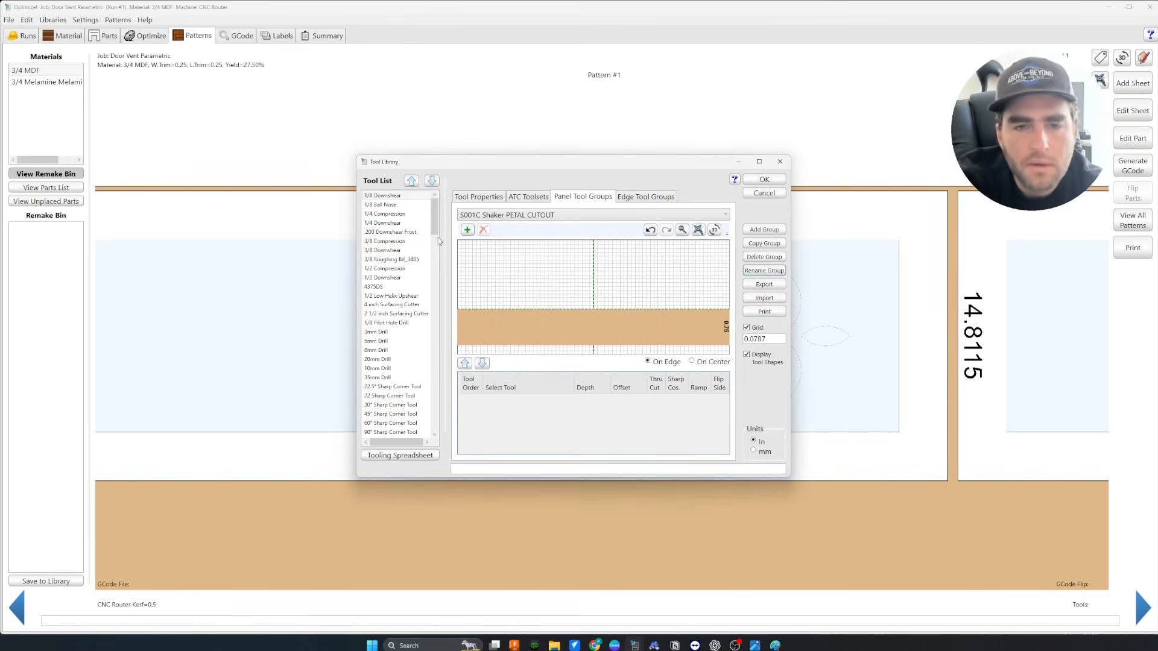
Add the FROSTCNC-125USL 1/8 Upshear tool to the S001C Shaker PETAL CUTOUT group.
click(403, 196)
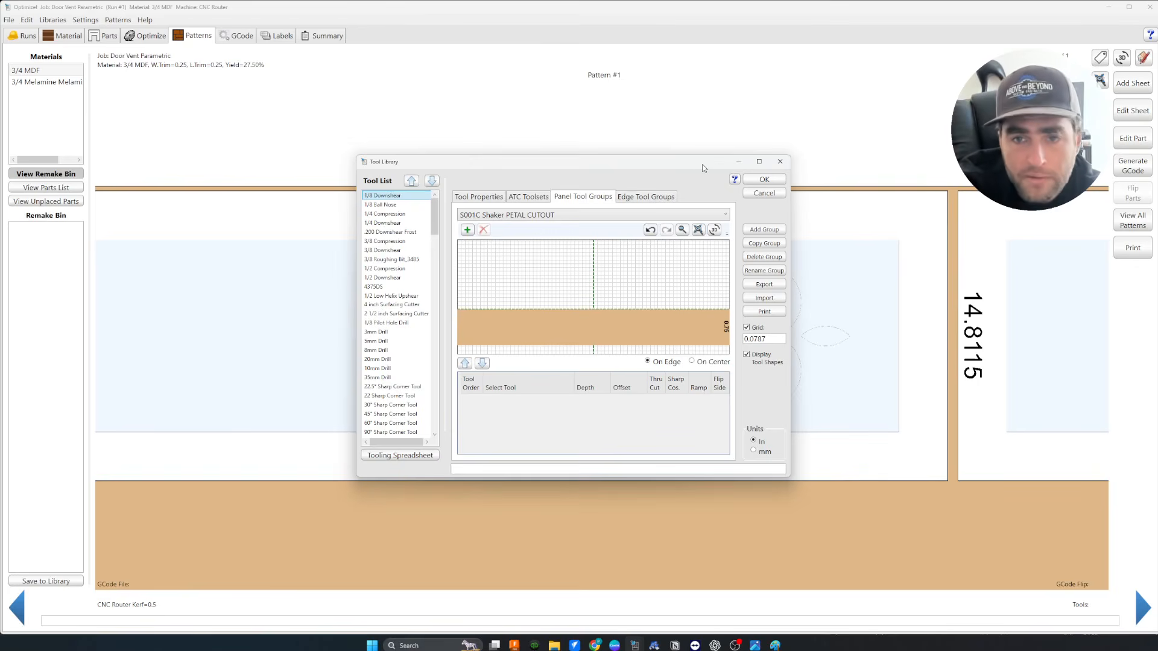
drag(702, 164, 683, 119)
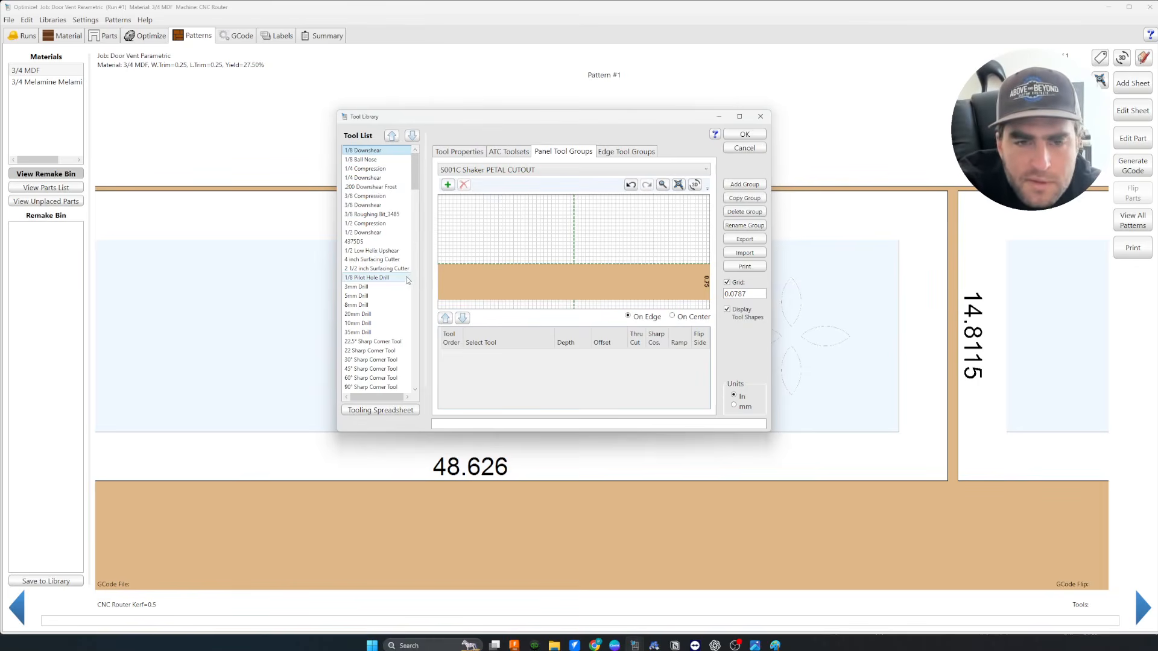
scroll(403, 289, down, 15)
scroll(404, 296, down, 15)
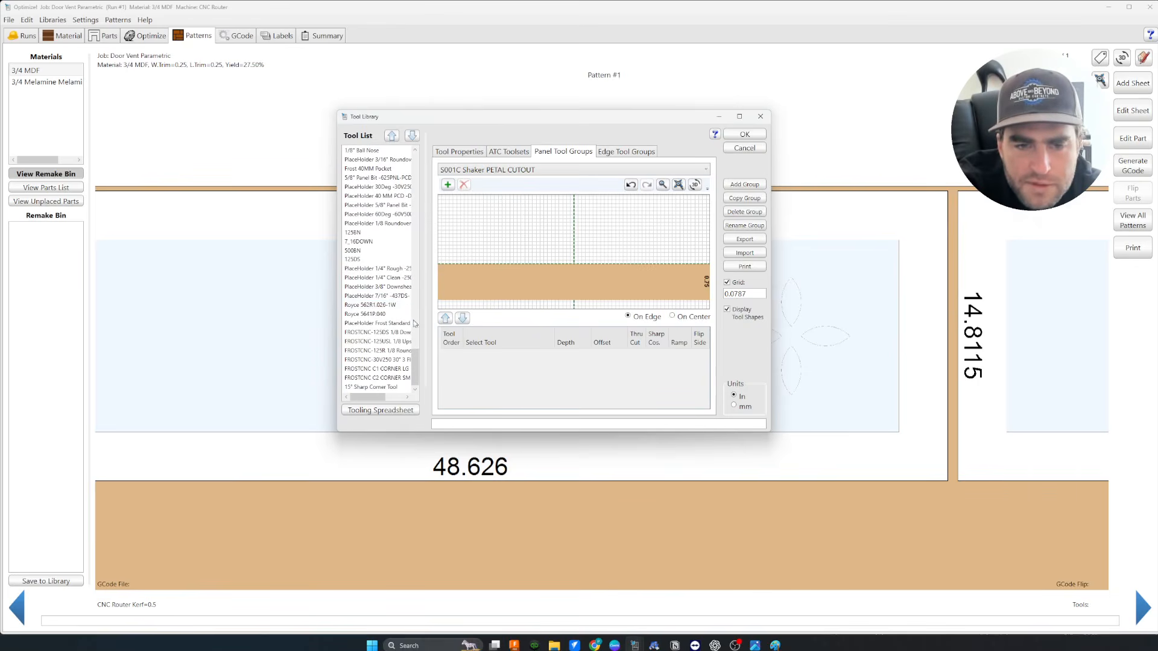
click(399, 341)
click(448, 185)
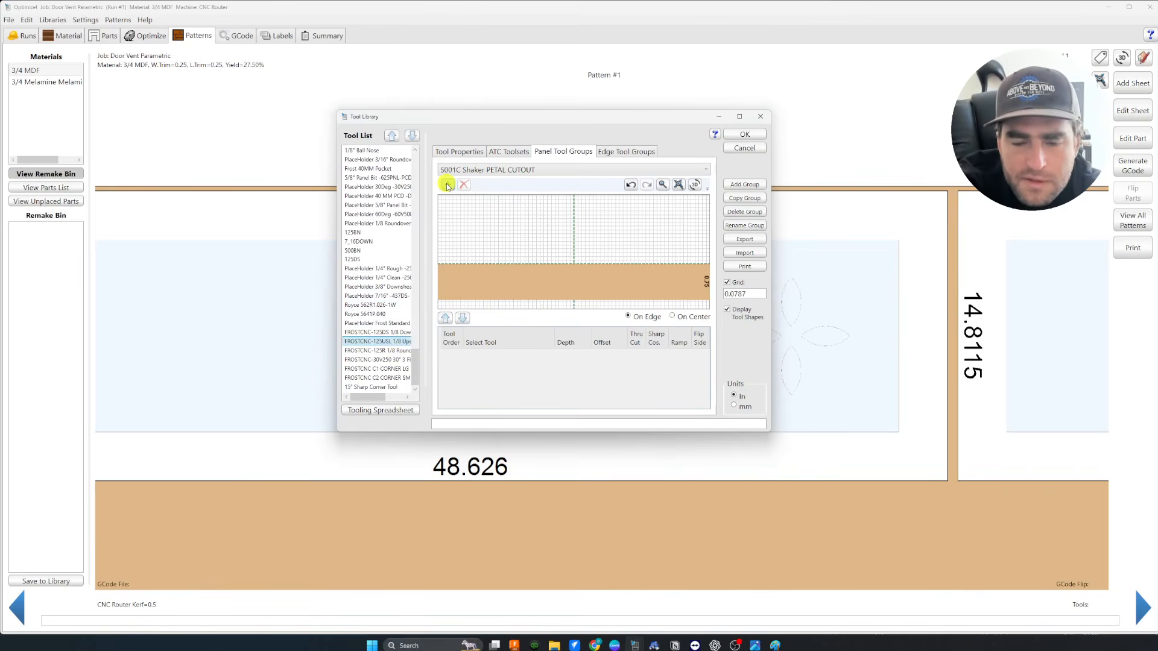
Set the petal cutout group to On Center, with a 0.0625 offset and thru cut enabled for its 1/8 Upshear tool.
click(672, 317)
click(606, 355)
click(607, 355)
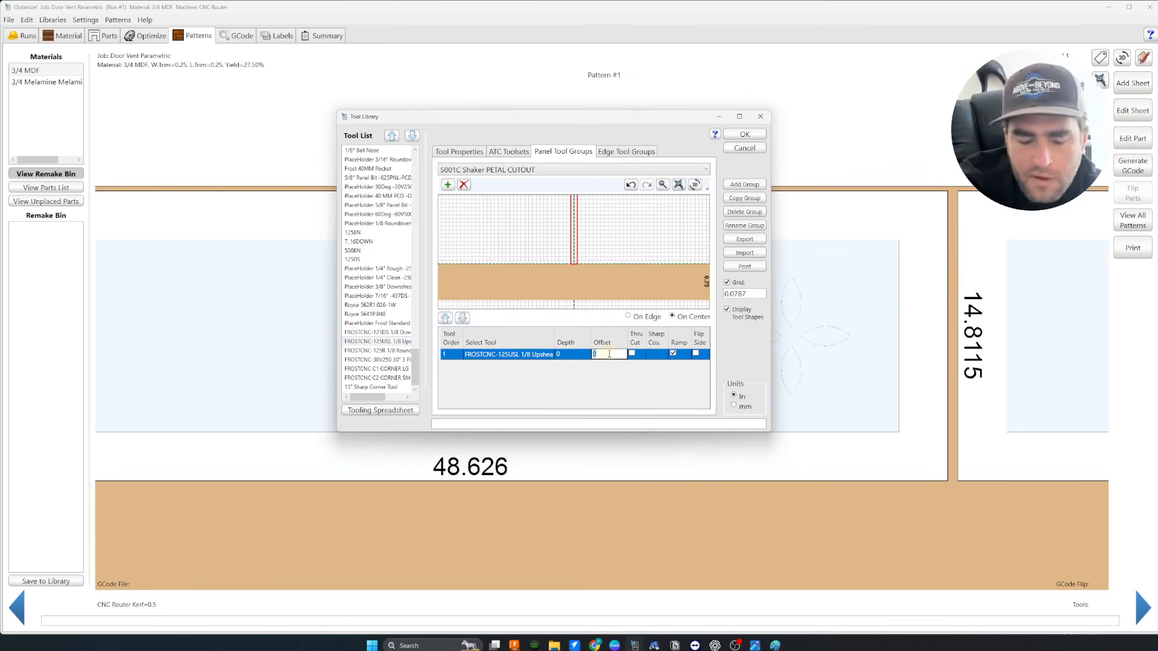
key(Return)
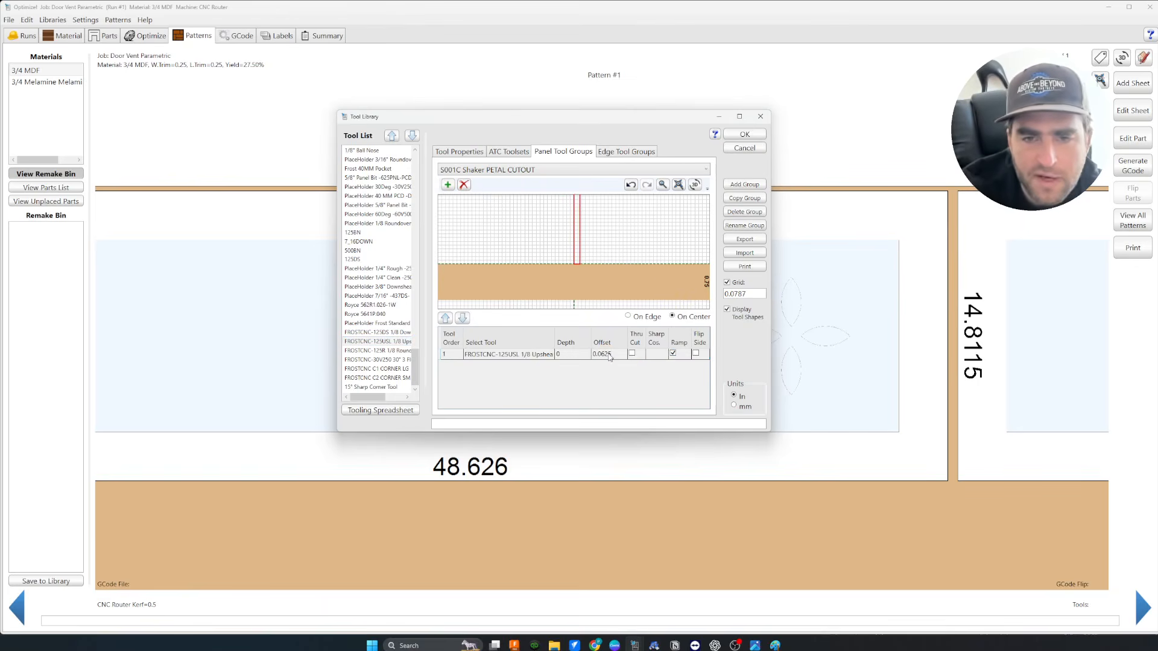
click(632, 354)
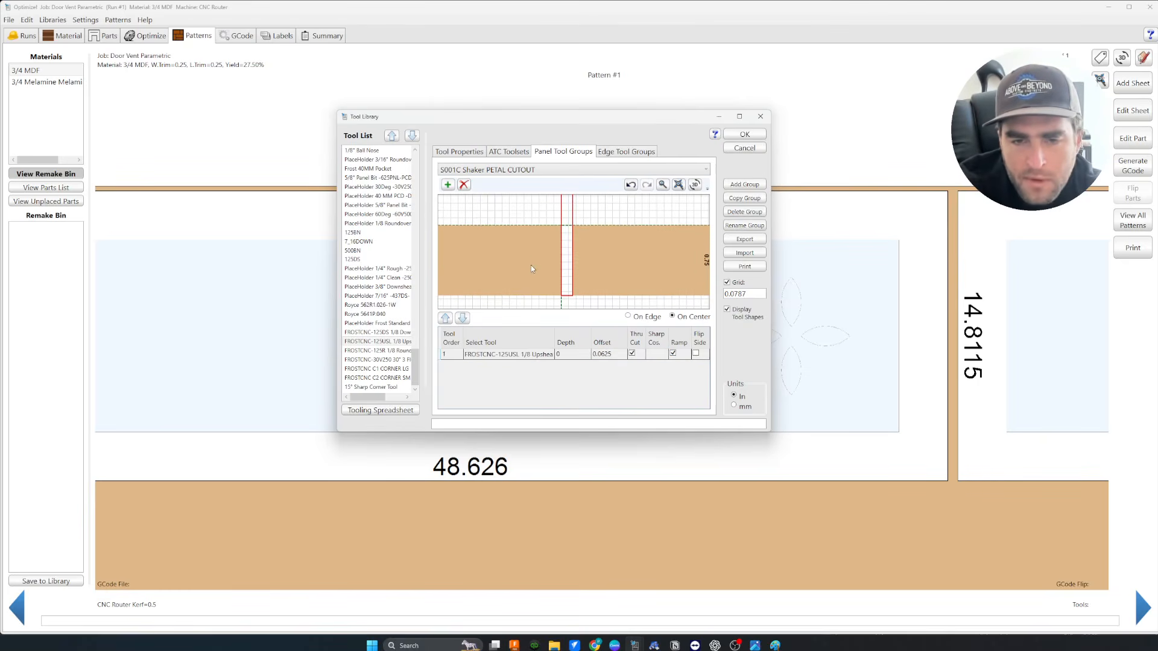
Set the pass depth of the FROSTCNC-125USL 1/8 Upshear tool to .1875 in its tool properties.
click(459, 151)
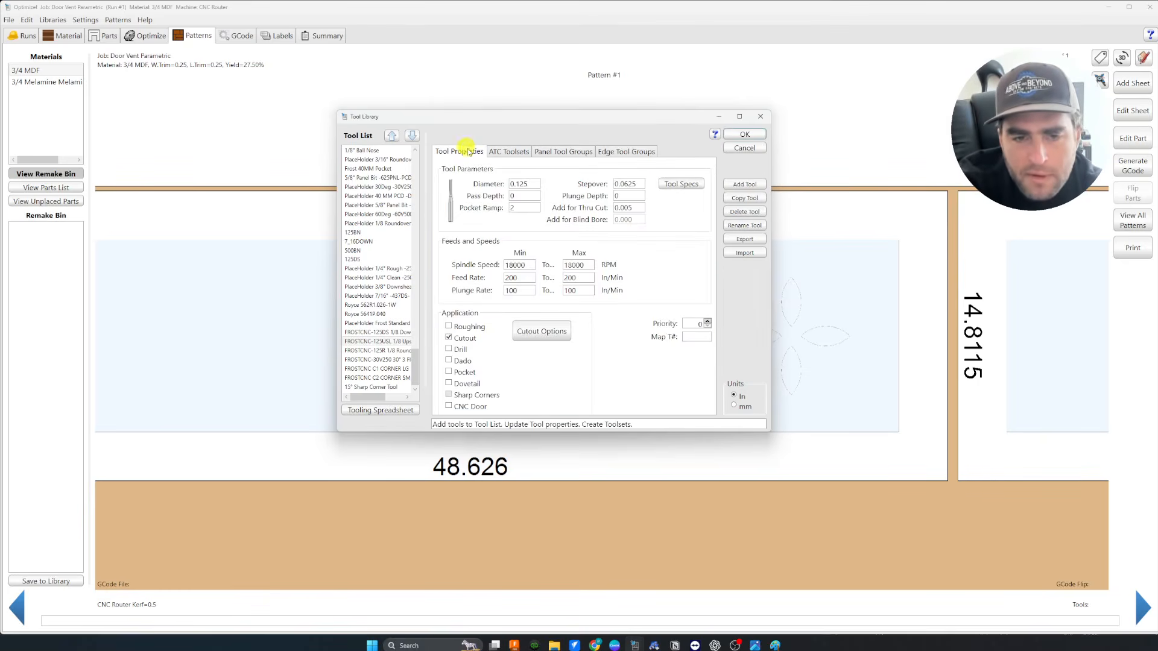
click(402, 341)
drag(522, 195, 482, 190)
key(BackSpace)
text(.1875)
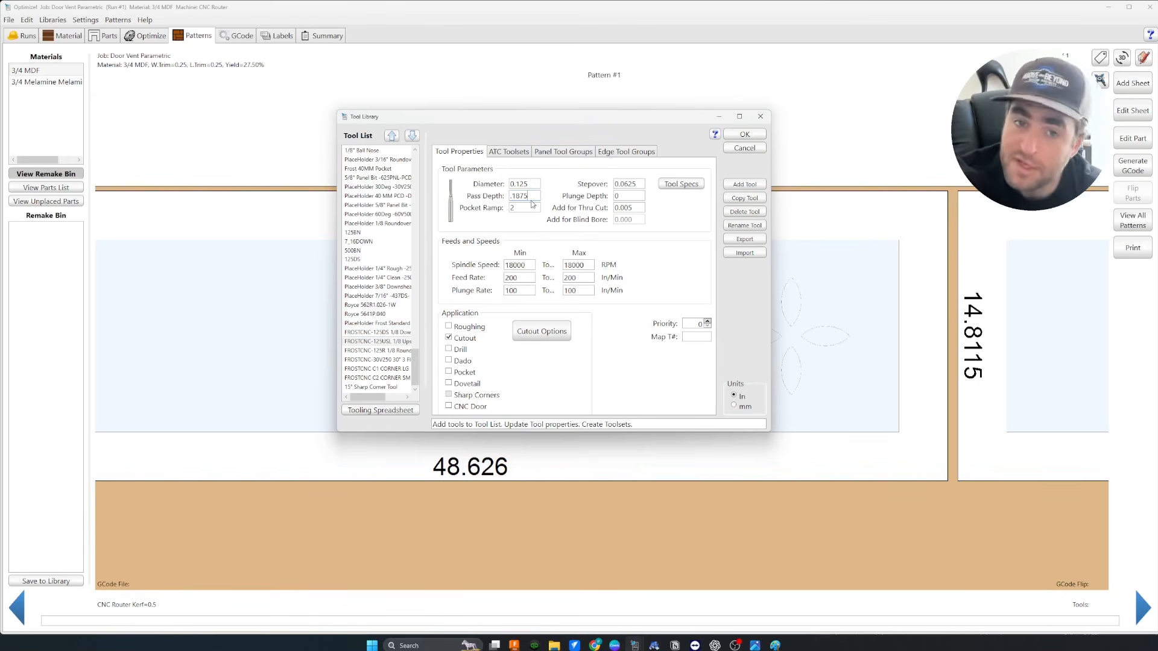
Return to the S001C Shaker PETAL CUTOUT panel tool group.
click(565, 151)
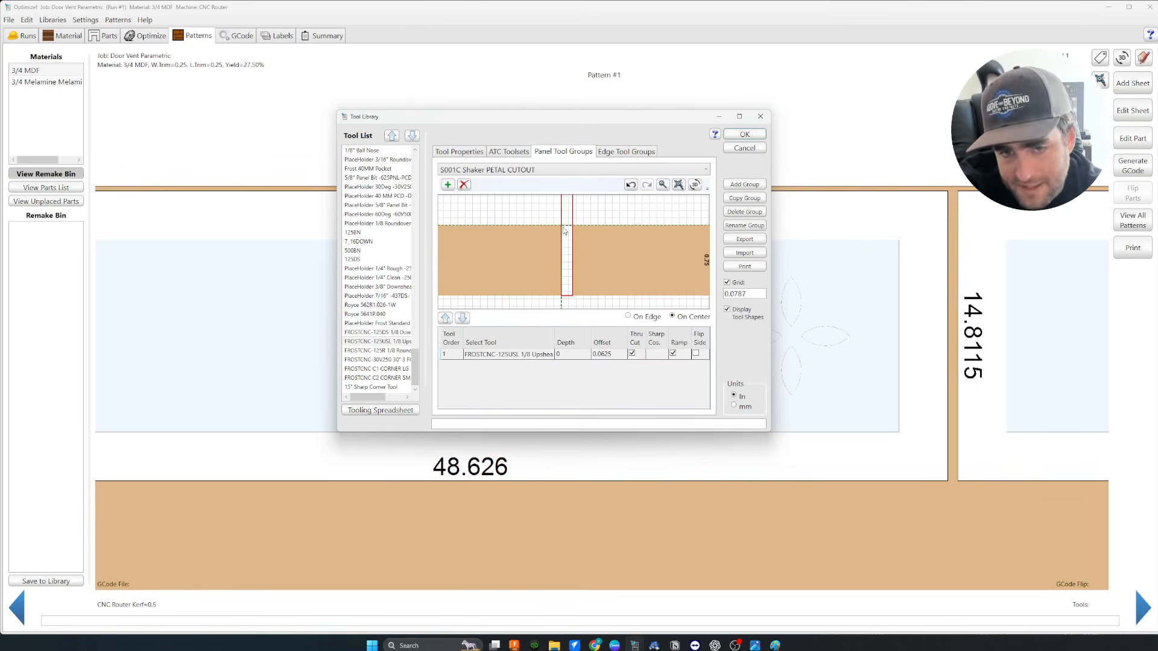
click(448, 184)
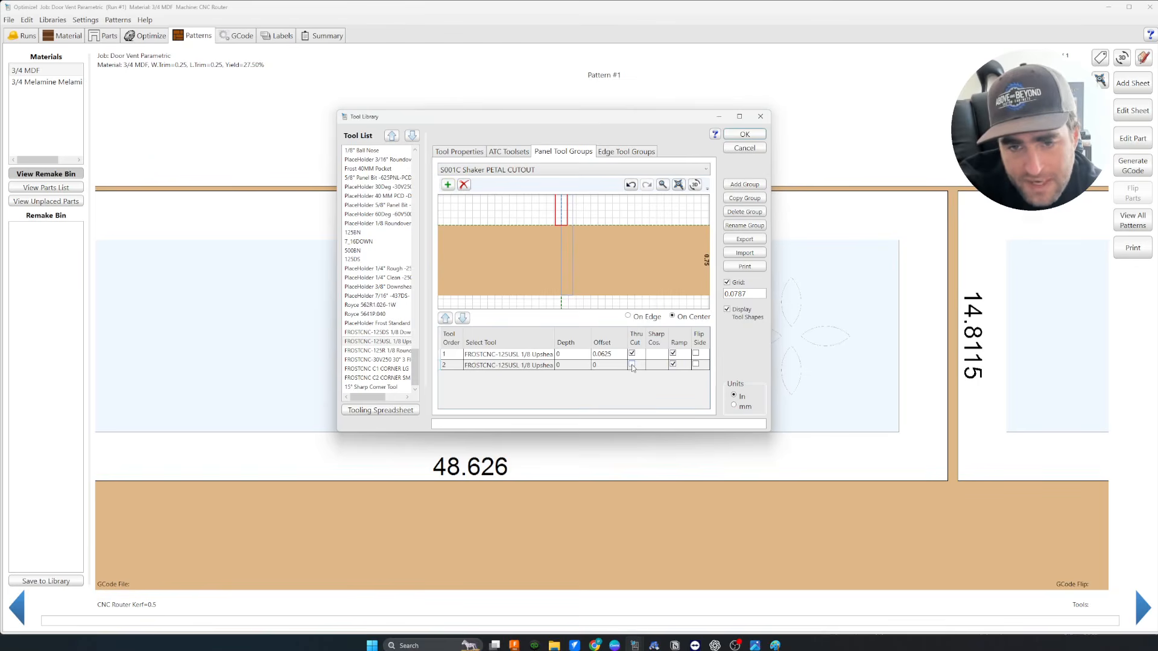
click(599, 365)
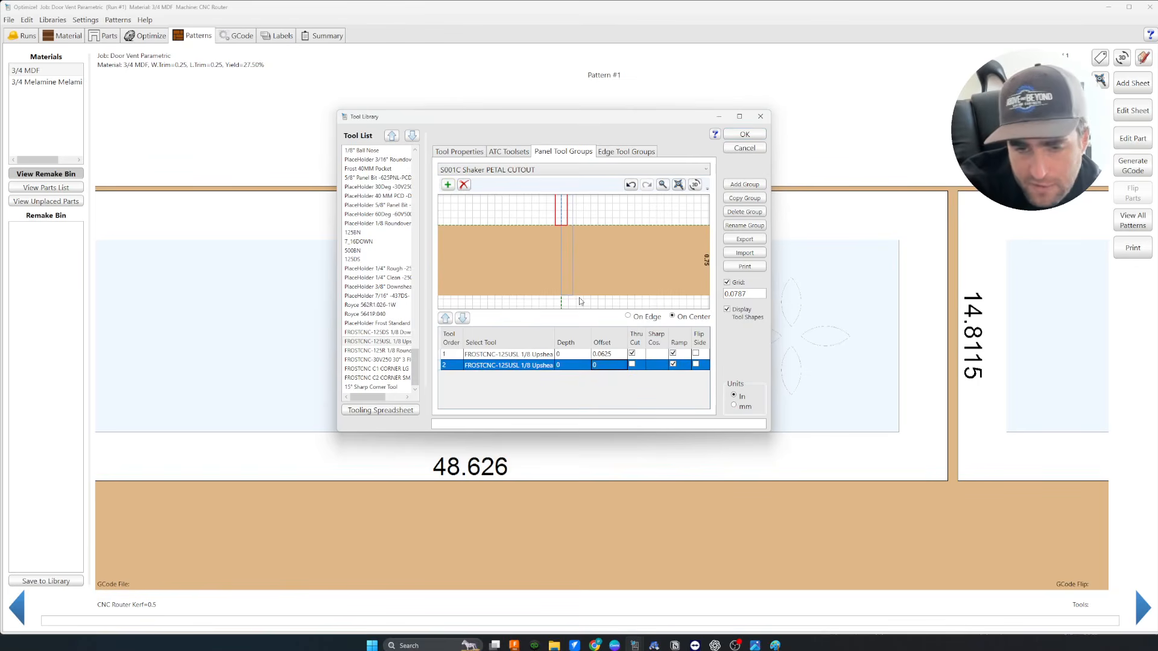
scroll(536, 218, down, 4)
middle_drag(537, 232, 543, 271)
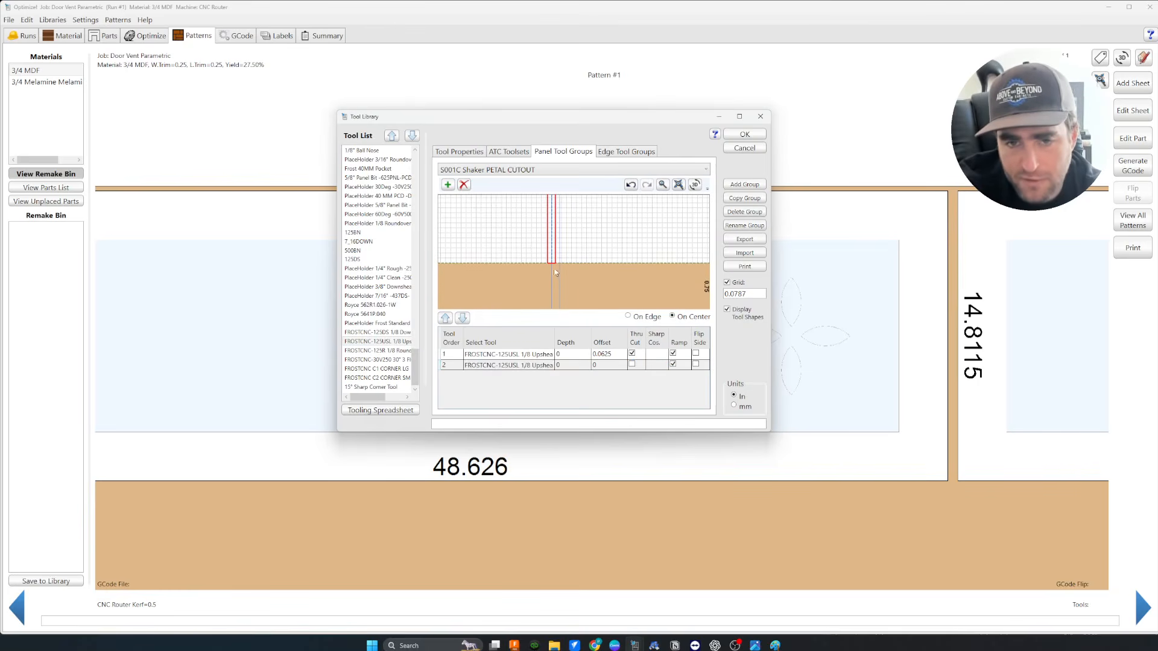
drag(552, 254, 517, 253)
key(Delete)
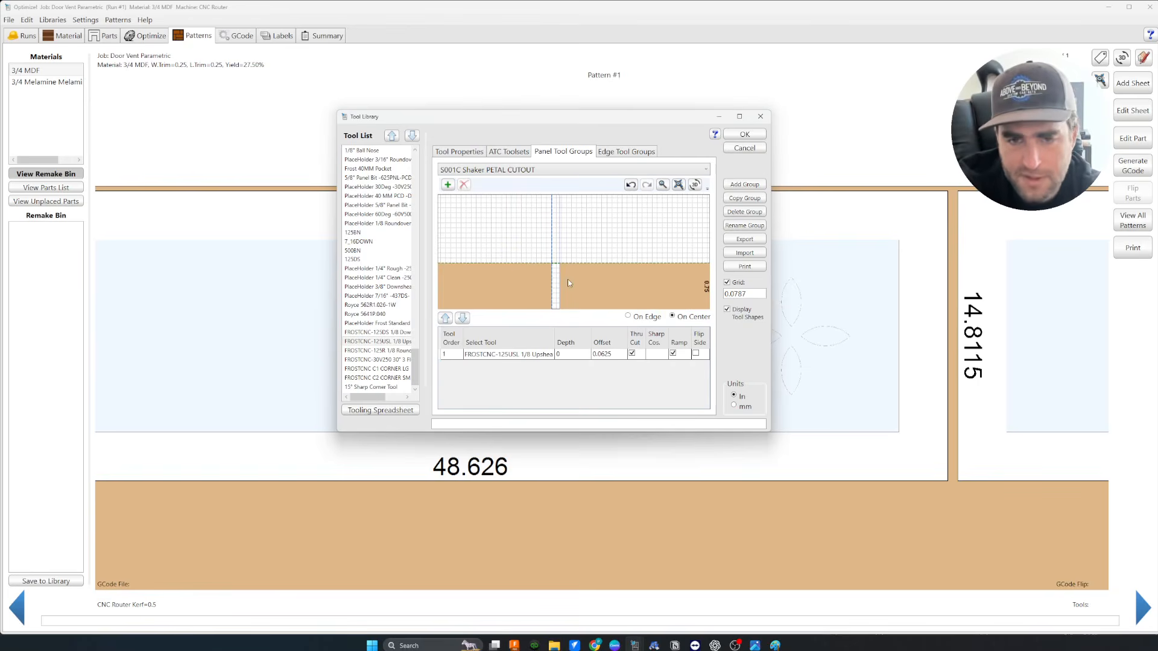
Set the offset of the 1/8 Upshear tool in the petal cutout group to 0.0525.
click(555, 248)
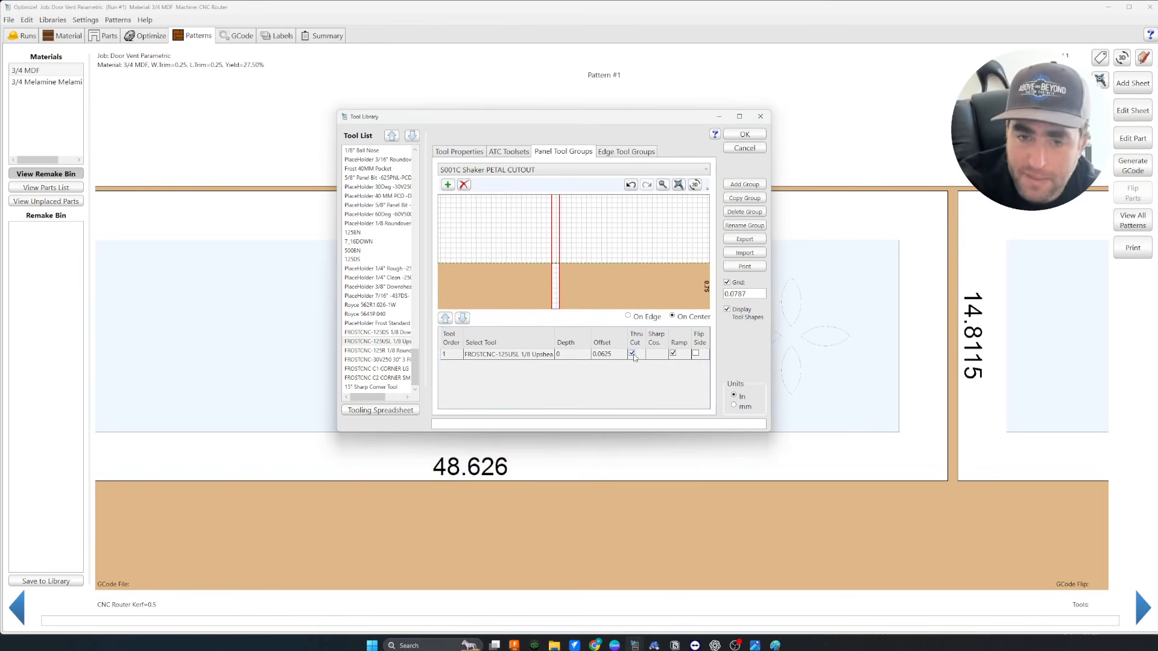
scroll(580, 253, up, 3)
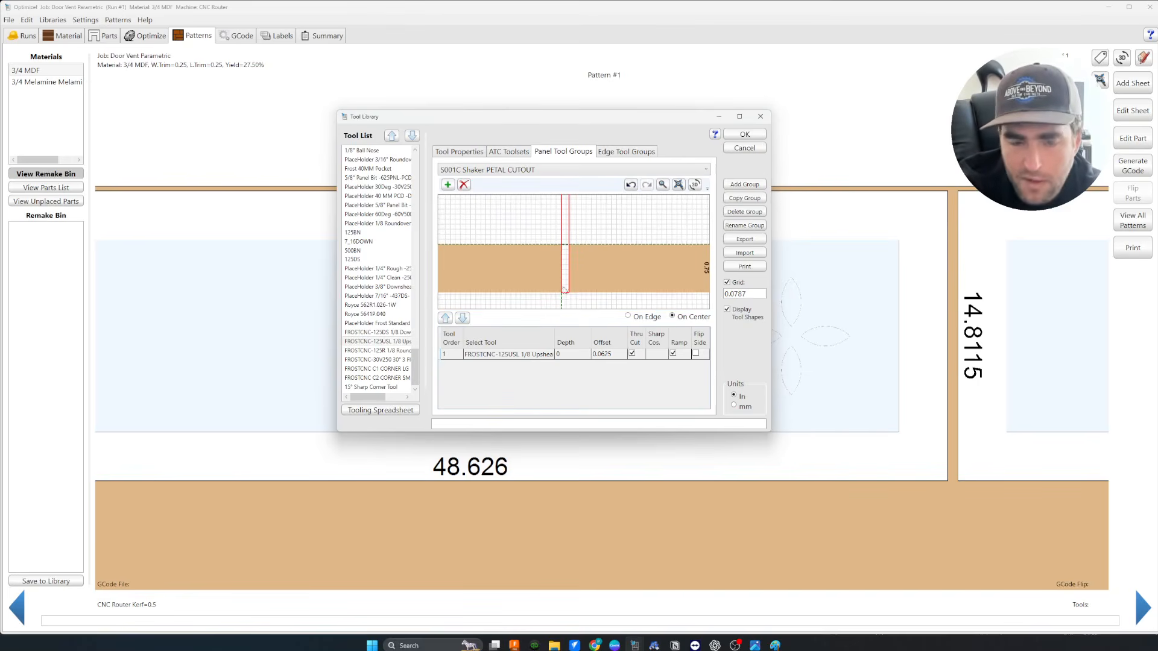
scroll(570, 301, up, 1)
middle_drag(535, 303, 532, 286)
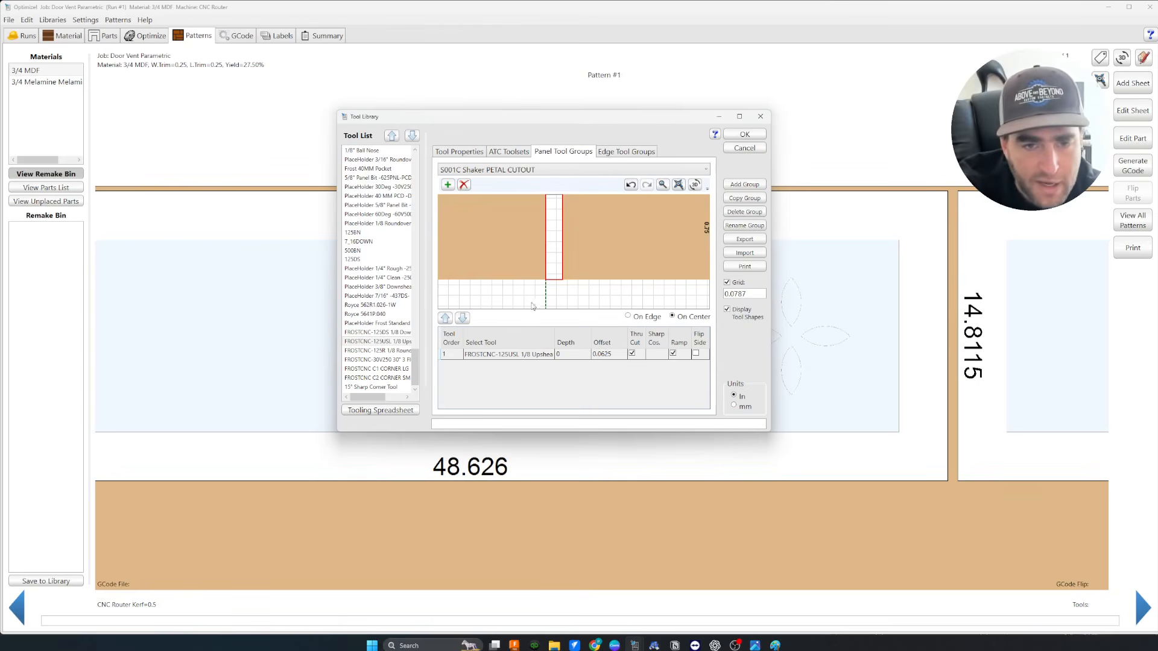
double_click(620, 354)
click(621, 354)
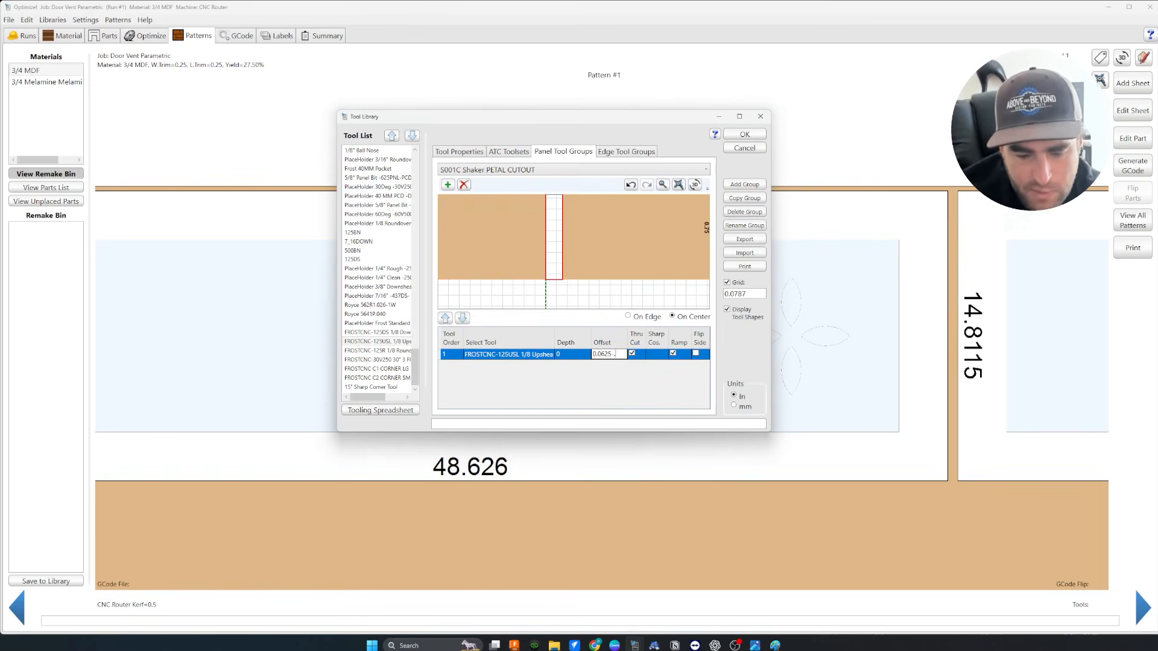
click(619, 360)
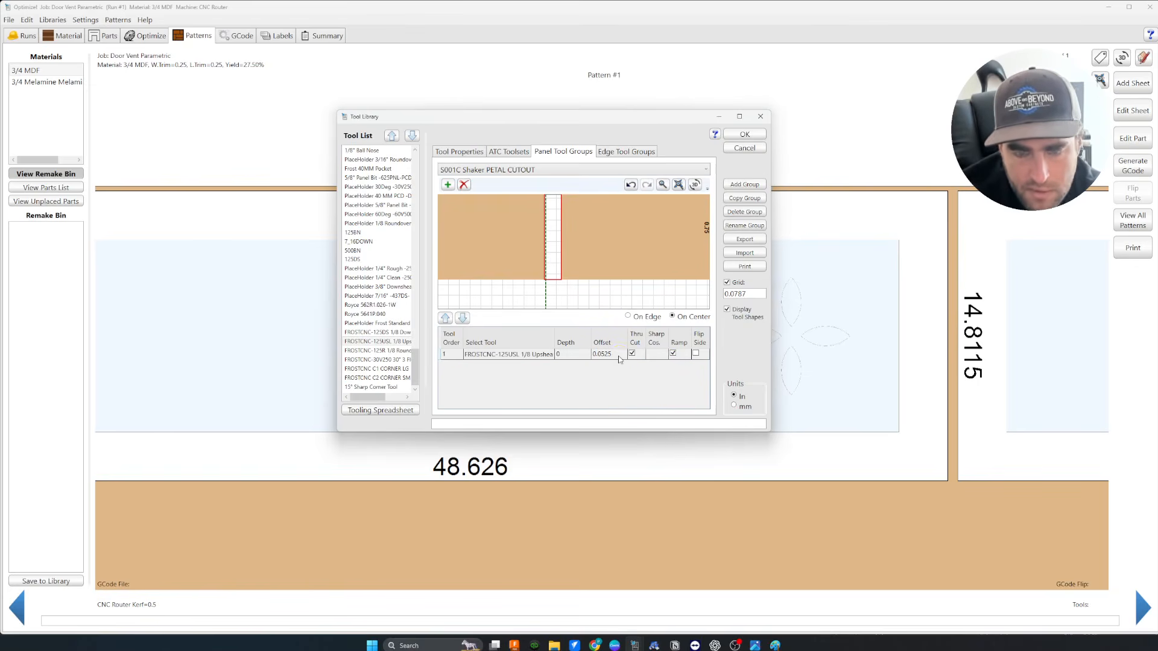
Inspect the 1/8 Upshear cut against the centre line in the group preview and save the tool library.
middle_drag(525, 286, 531, 313)
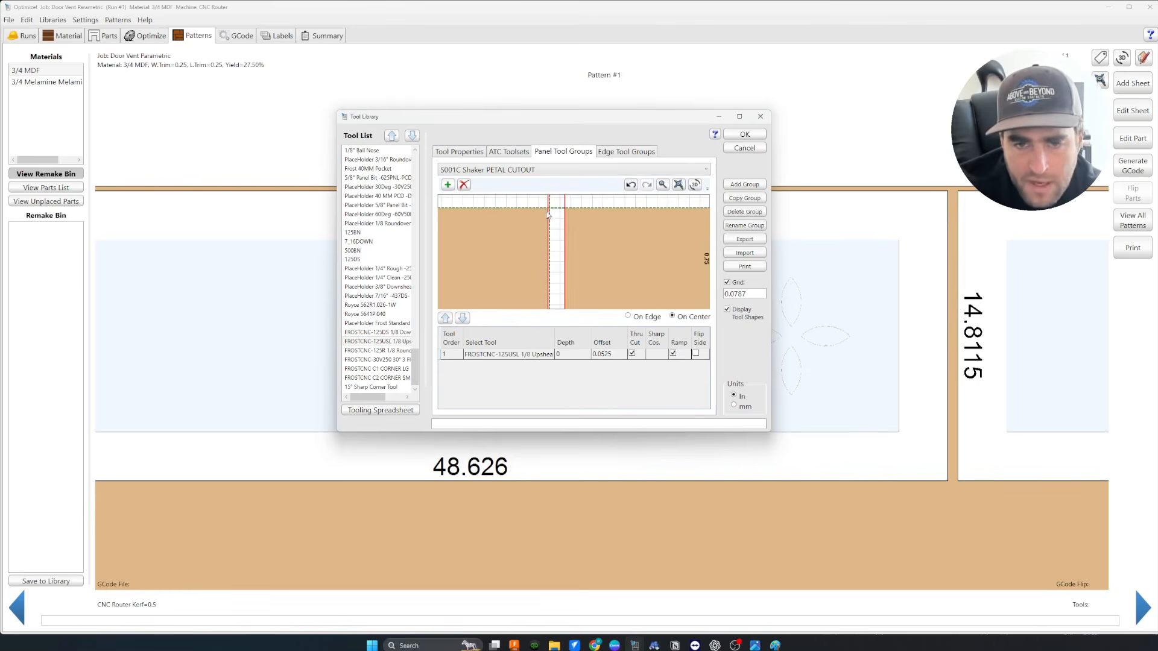
scroll(549, 208, up, 4)
scroll(550, 209, up, 3)
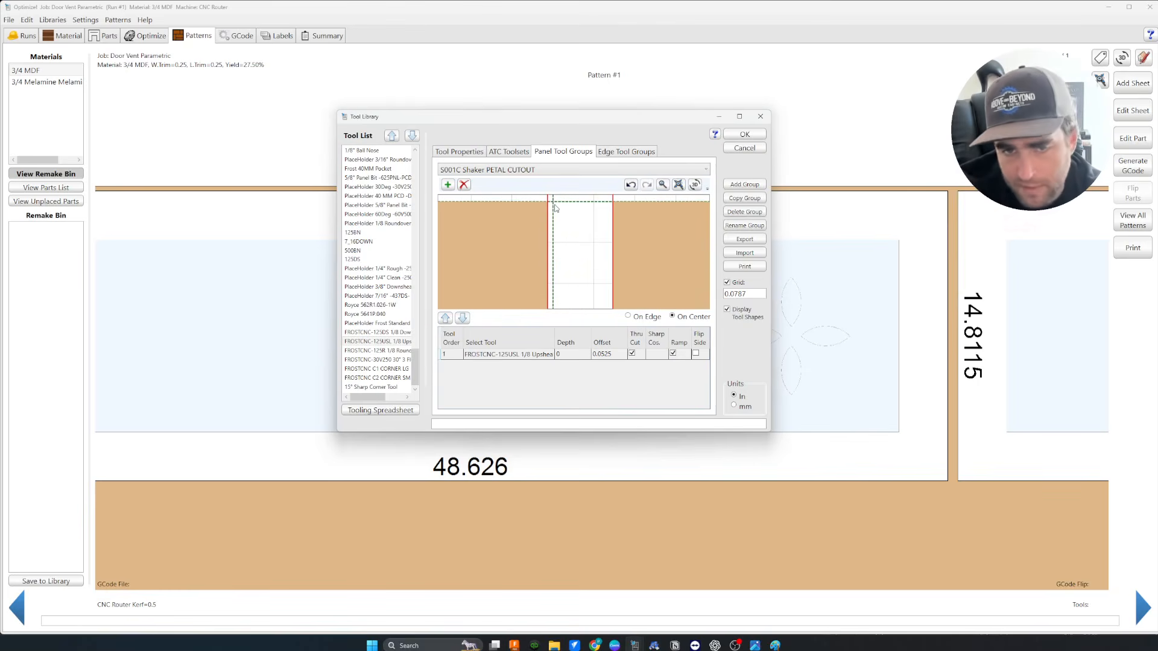
middle_drag(555, 221, 534, 235)
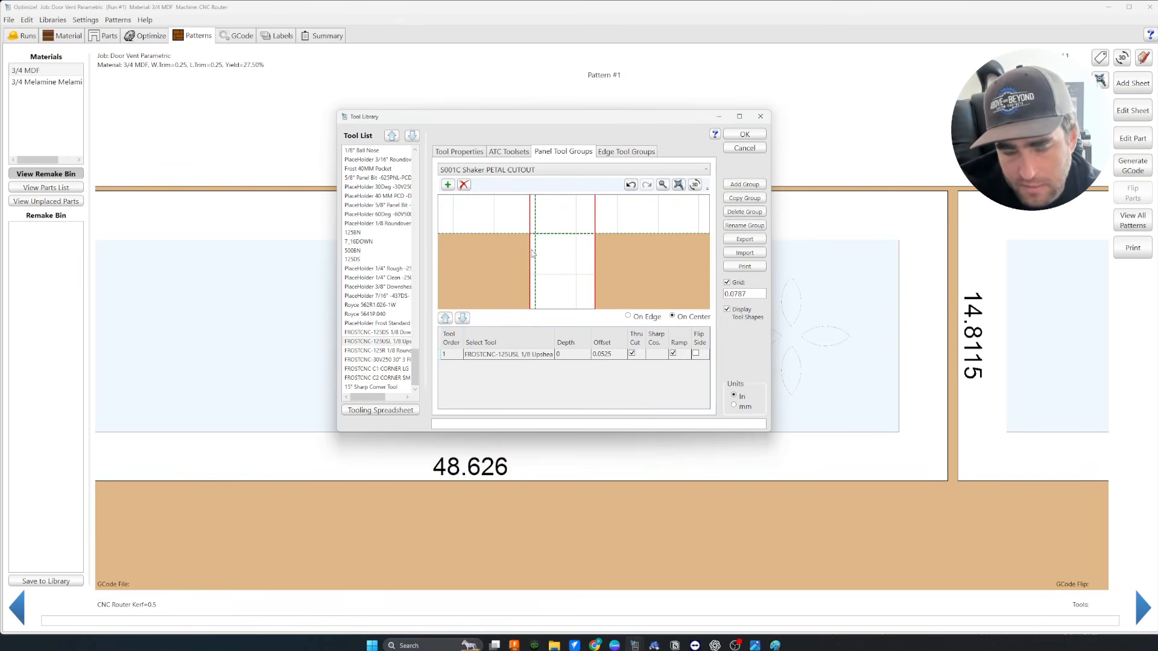
scroll(505, 225, down, 2)
click(746, 134)
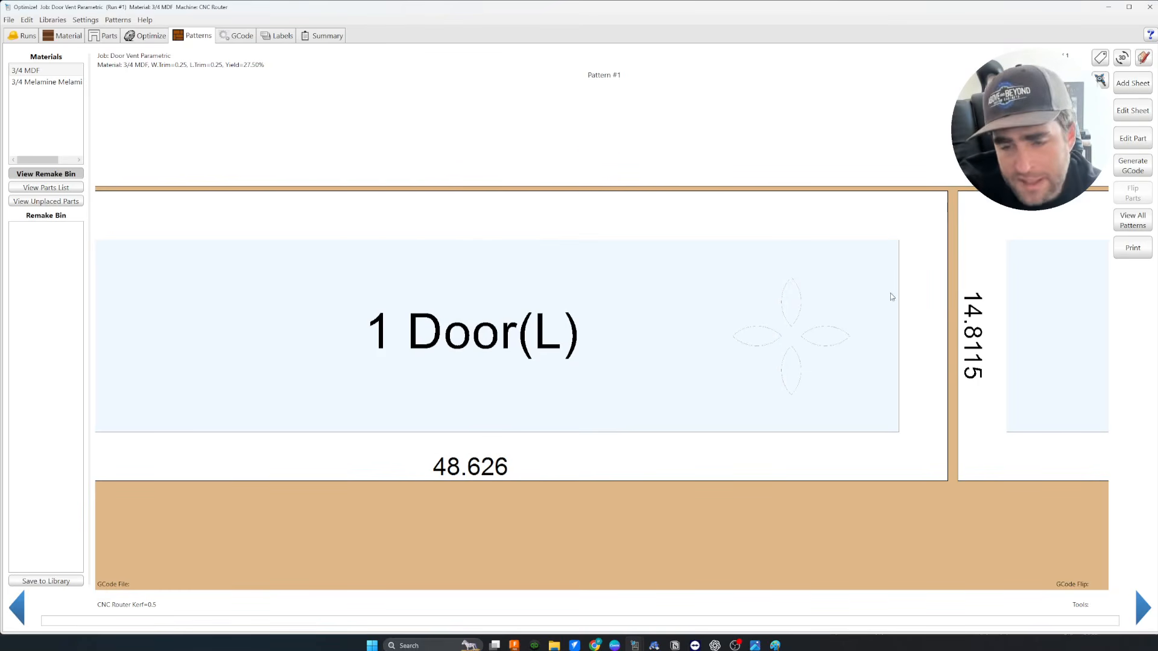
Switch to Mozaik Enterprise and open the part operations of the _S001C Shaker 2-50 Door PETAL from the door library.
drag(447, 7, 625, 146)
click(448, 38)
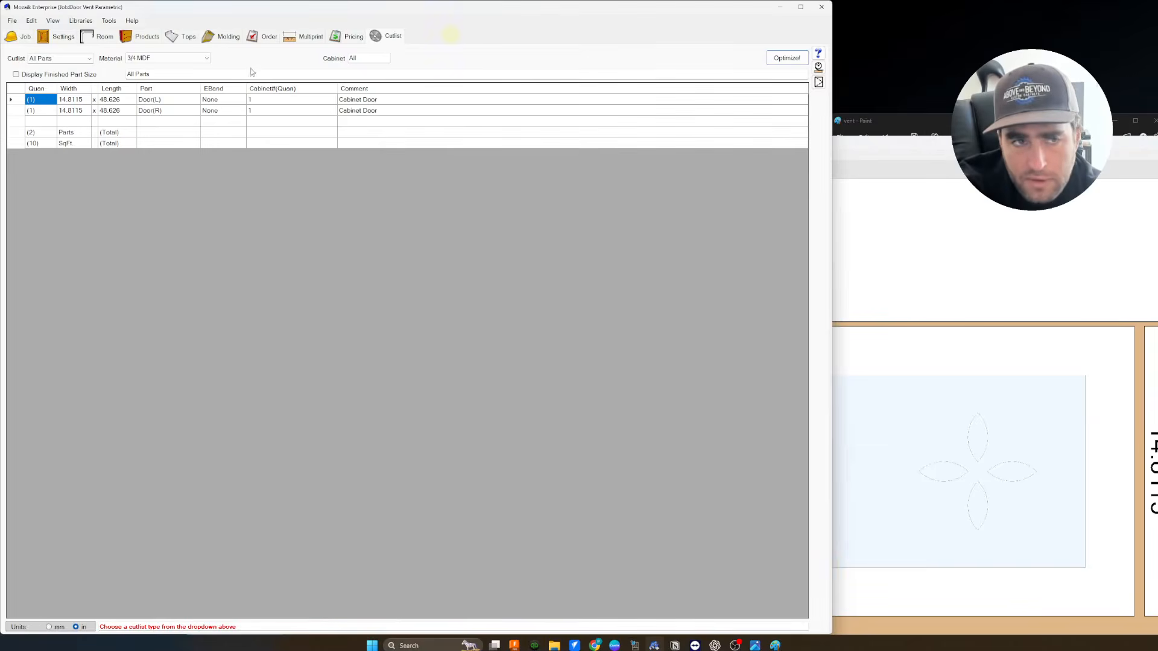
click(81, 20)
click(90, 74)
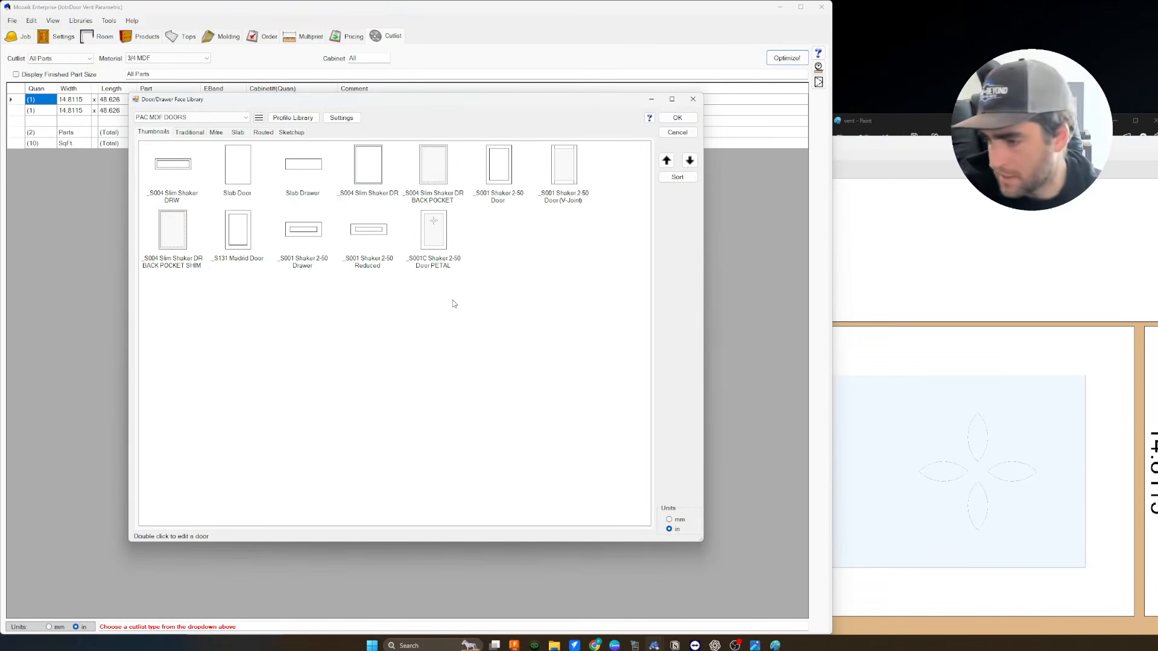
double_click(442, 240)
click(525, 256)
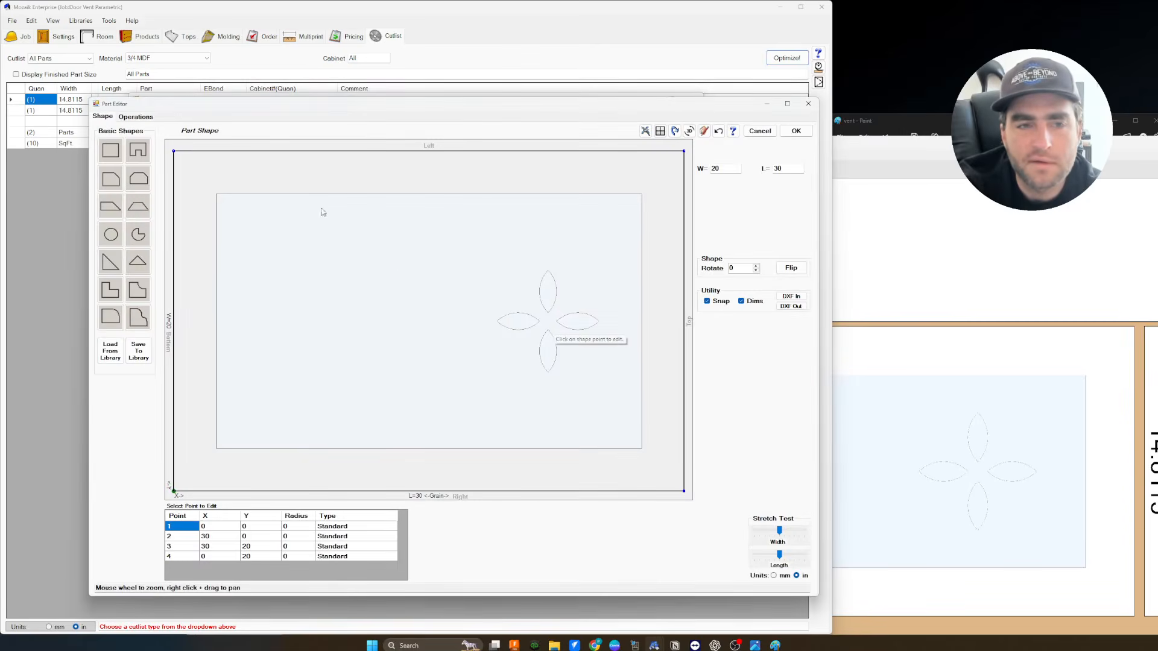
click(135, 117)
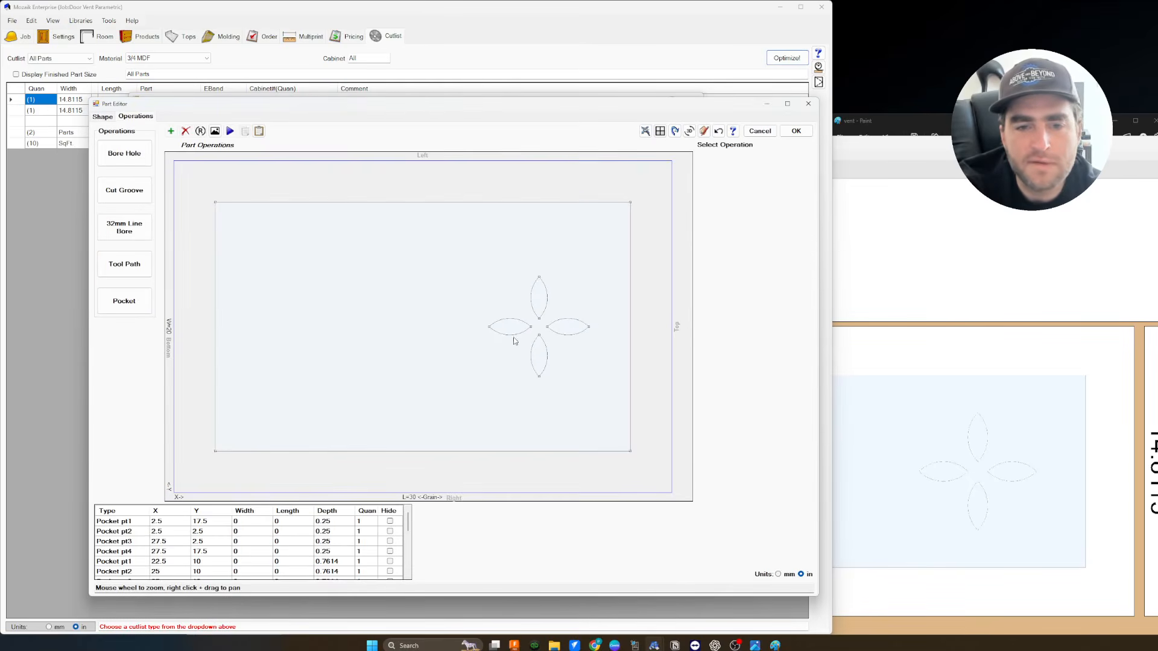
Assign the S001C Shaker PETAL CUTOUT tool group to the left petal's tool path.
click(490, 327)
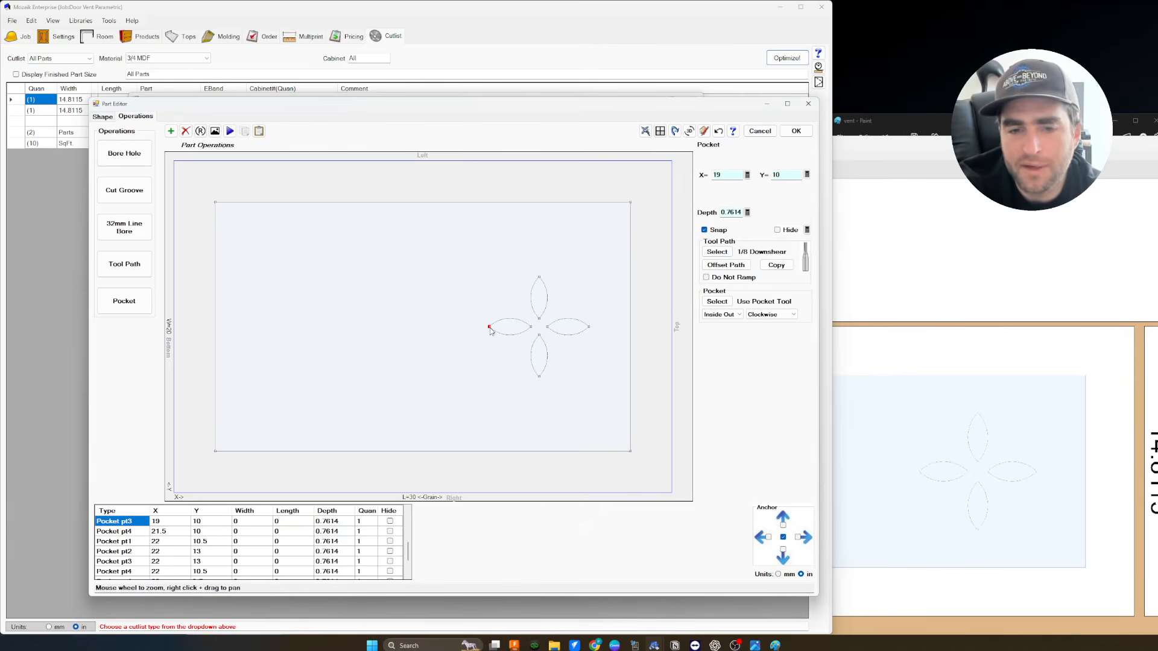
click(717, 252)
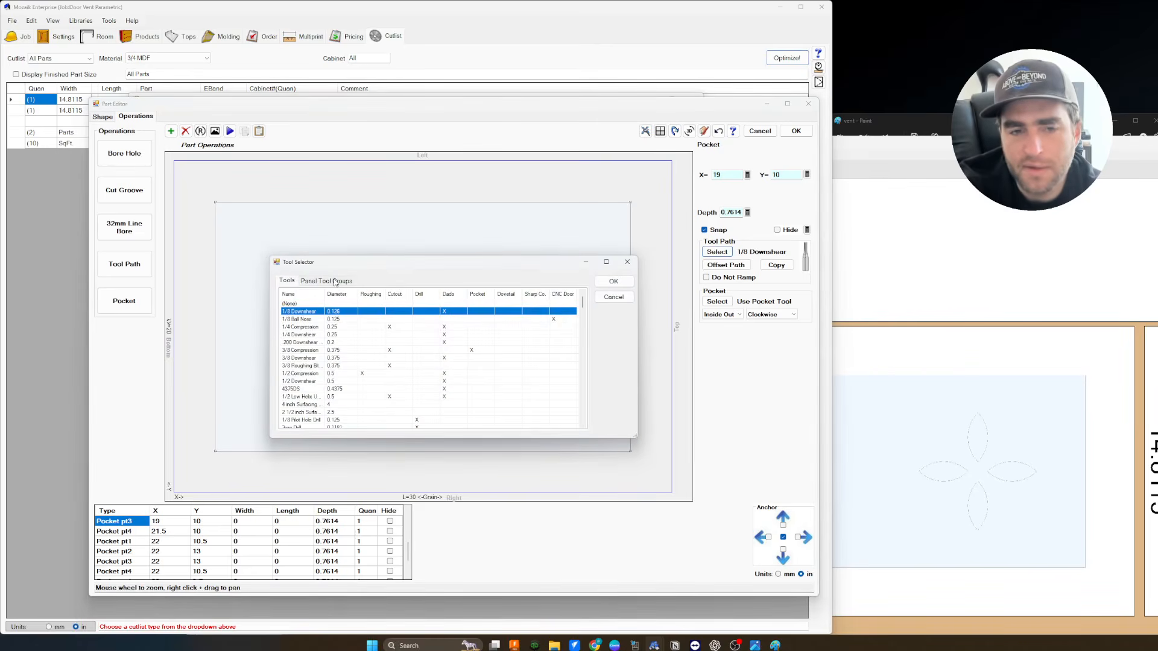
click(336, 282)
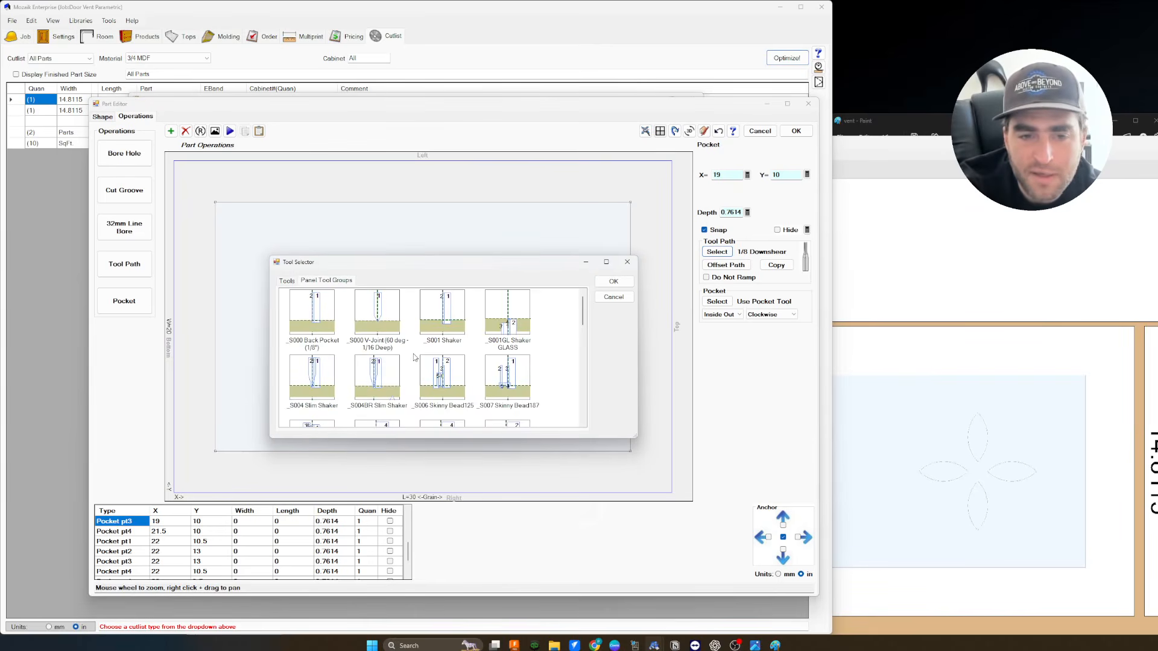
scroll(414, 357, down, 10)
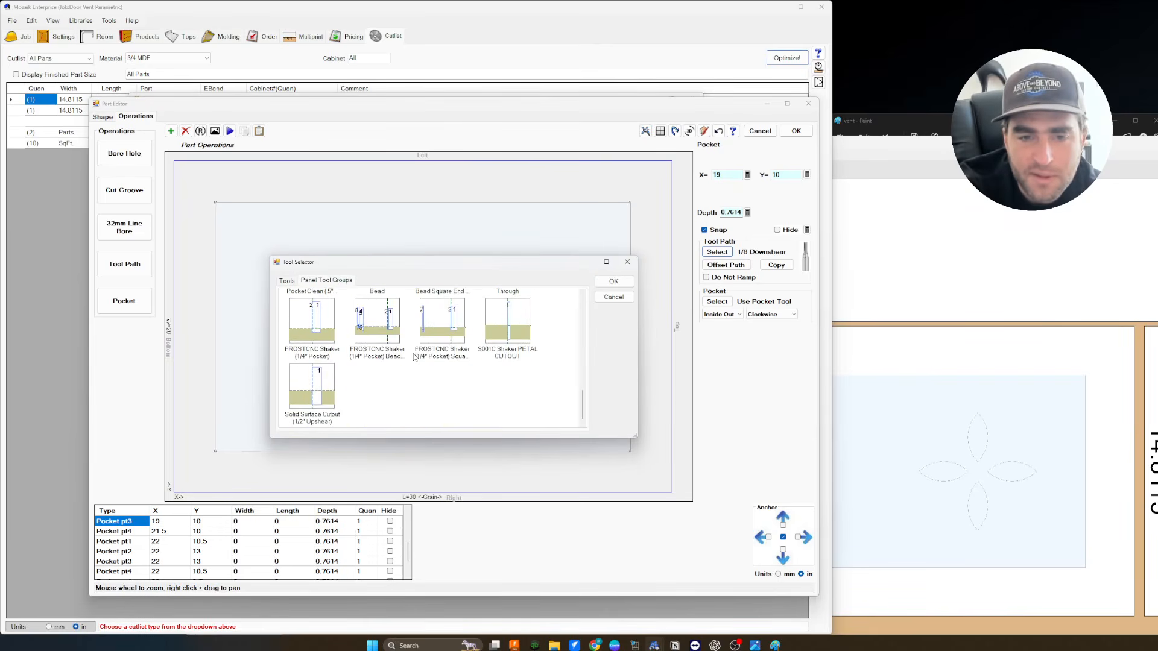
click(506, 357)
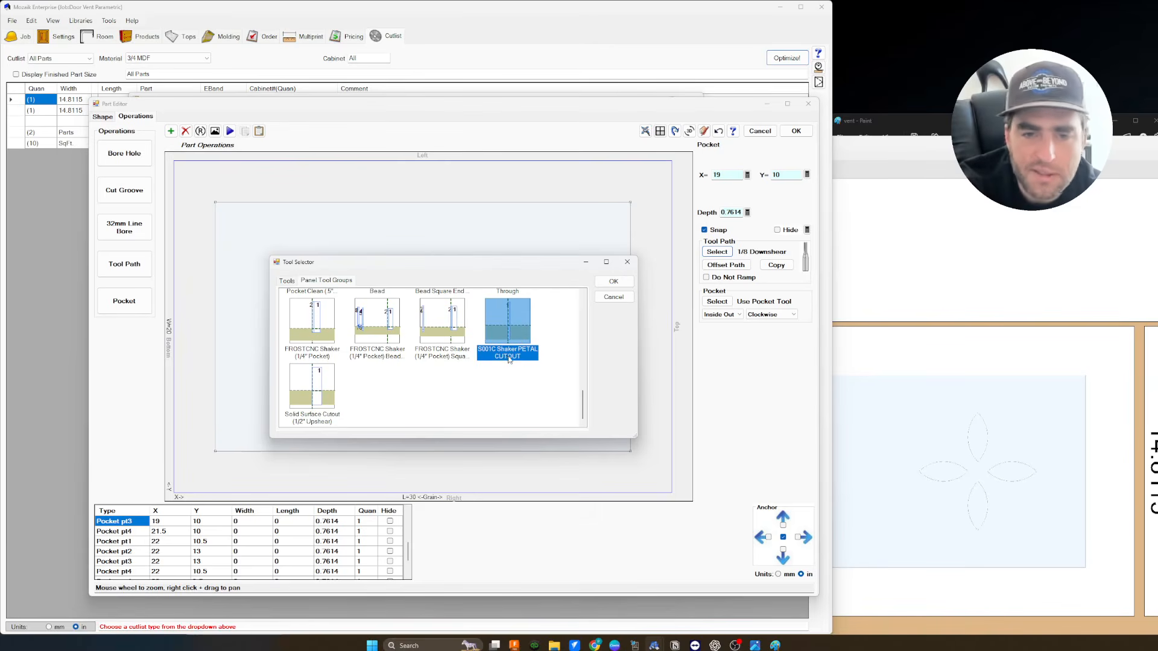
click(614, 281)
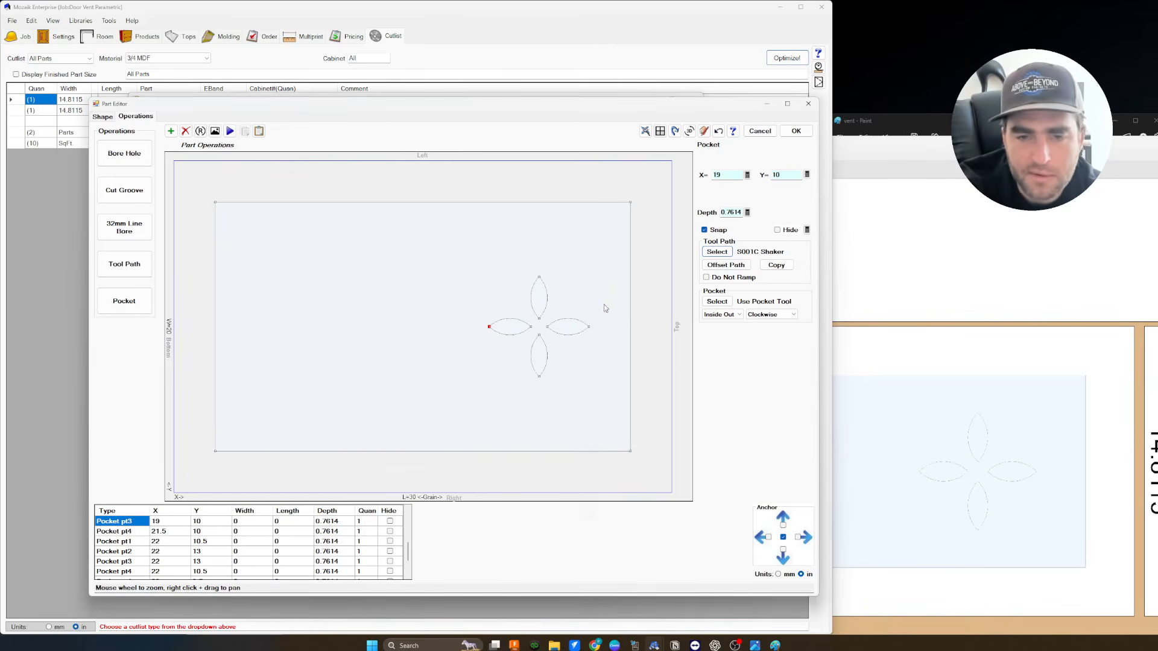
Assign the S001C Shaker PETAL CUTOUT tool group to the right petal's tool path.
click(547, 327)
click(717, 252)
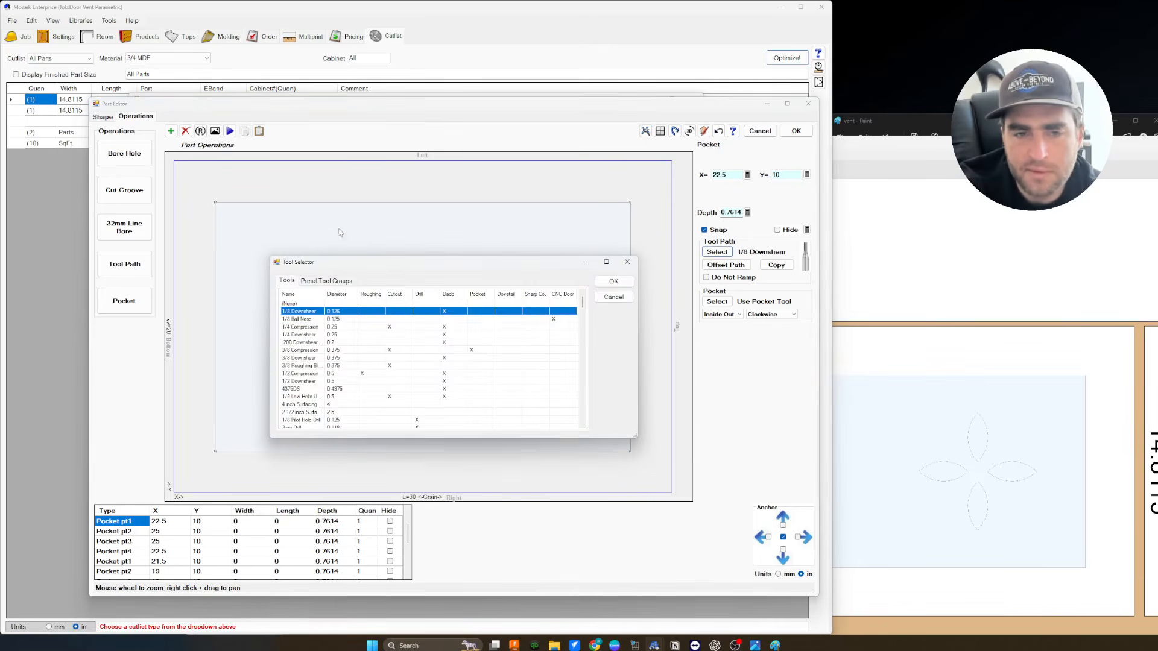
click(340, 281)
scroll(406, 298, down, 10)
click(507, 321)
click(616, 282)
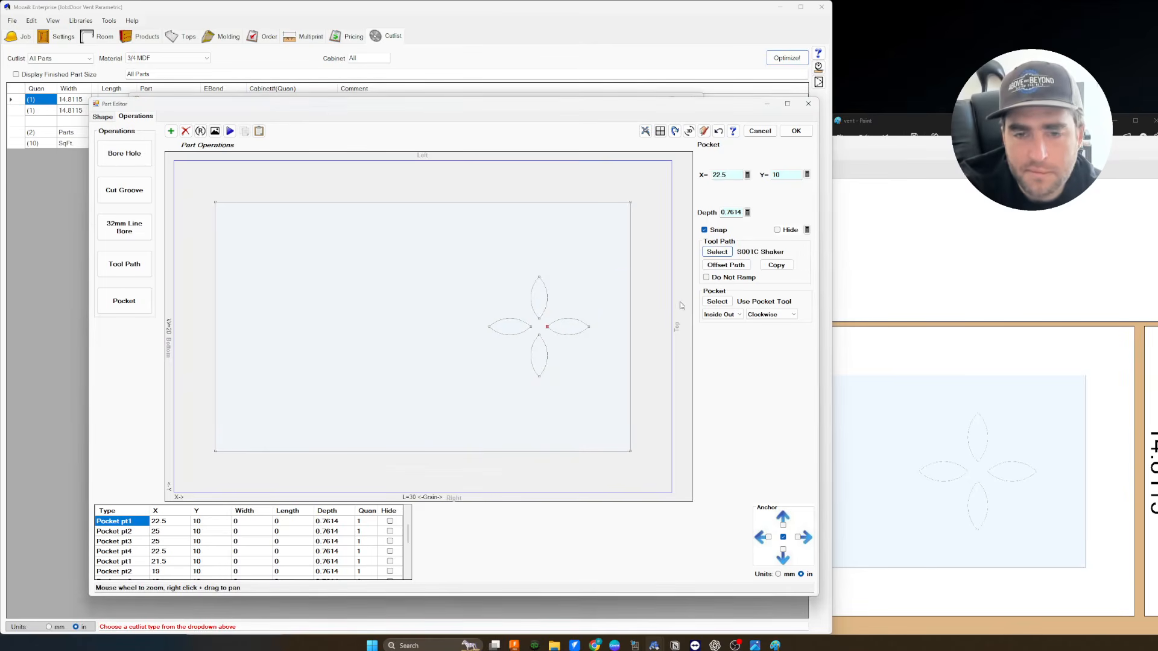
Assign the S001C Shaker PETAL CUTOUT tool group to the upper petal's tool path.
click(539, 278)
click(721, 253)
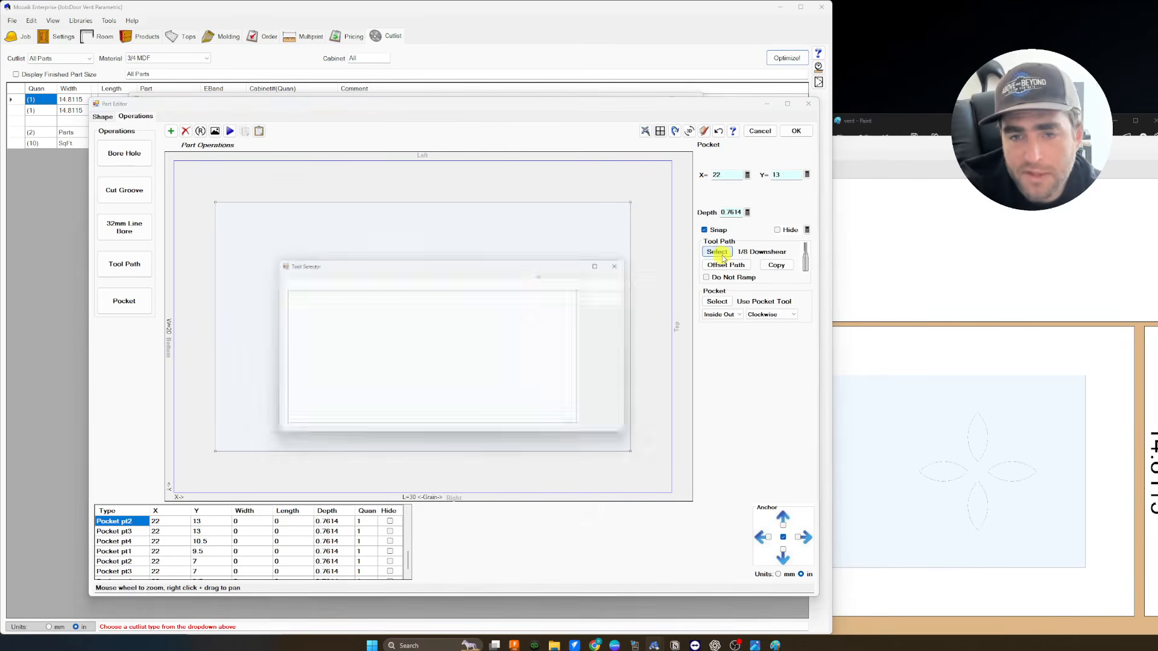
click(336, 280)
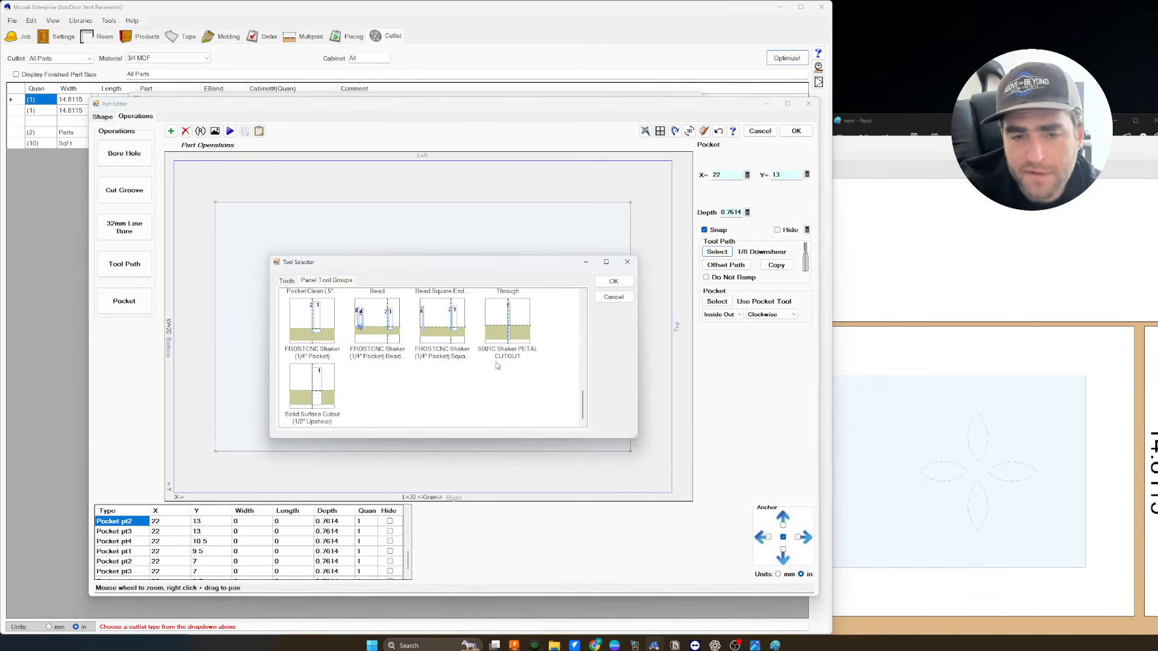
click(507, 332)
click(613, 281)
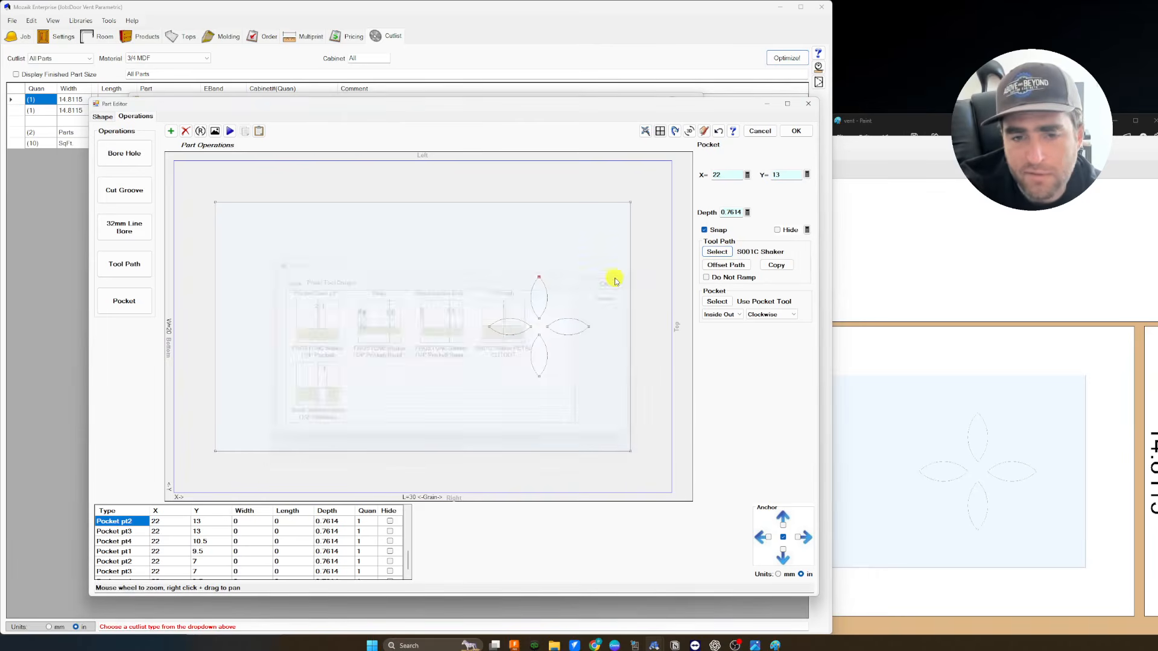
Assign the S001C Shaker PETAL CUTOUT tool group to the lower petal's tool path.
click(539, 336)
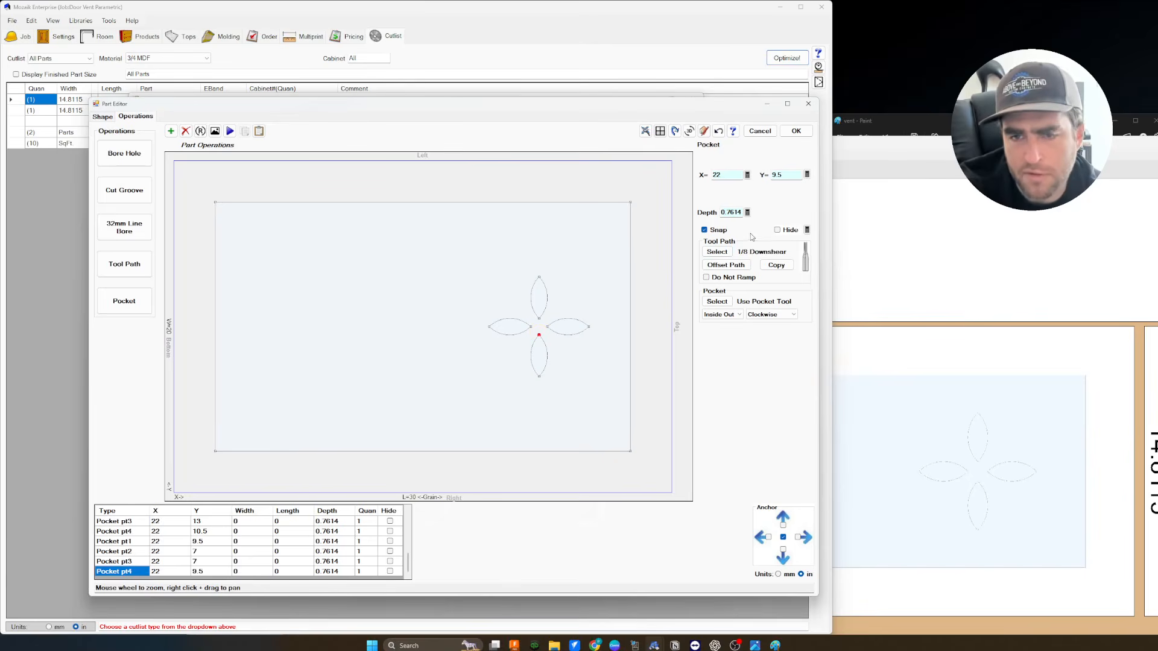
click(718, 252)
click(328, 280)
scroll(470, 364, down, 3)
click(508, 322)
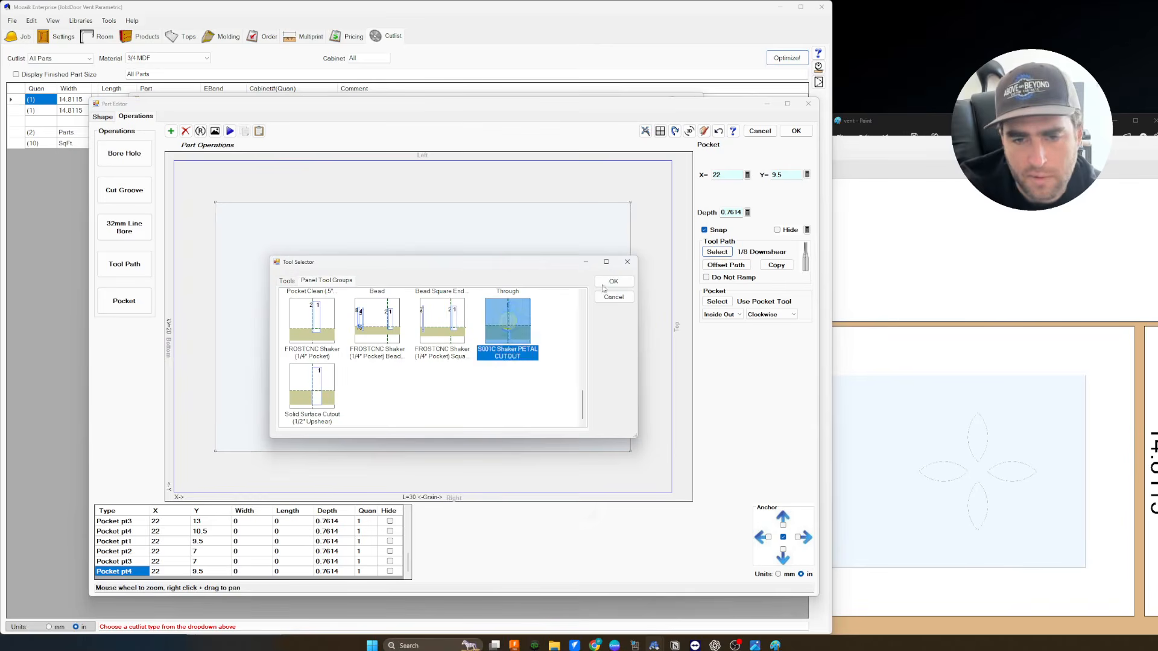
click(613, 281)
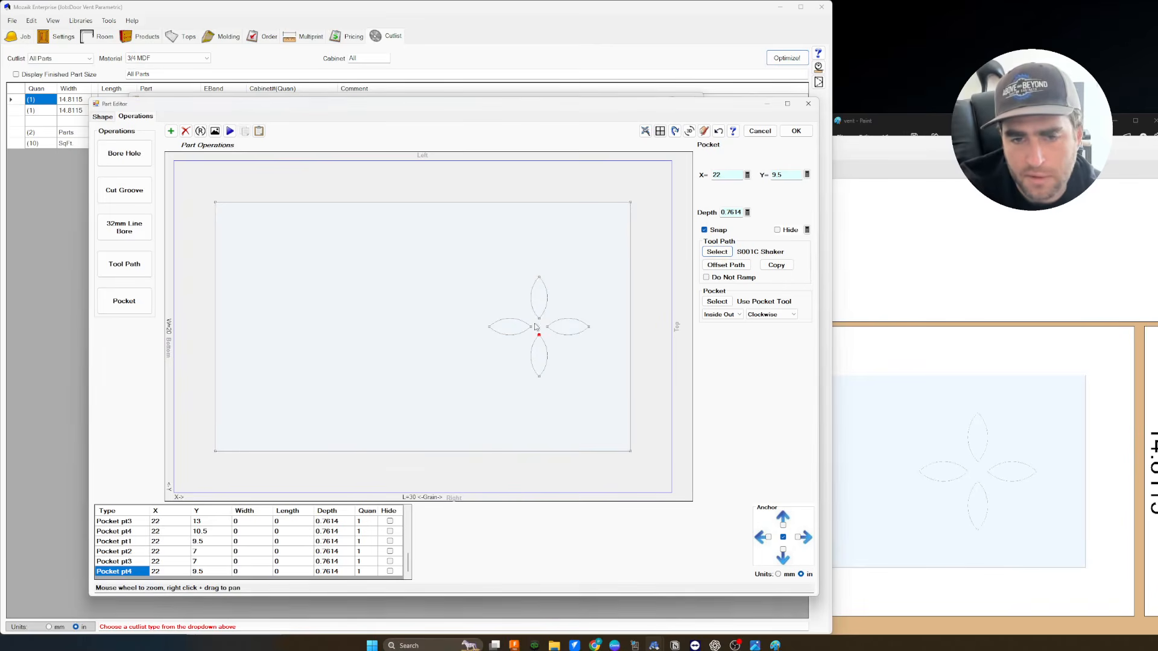
Recheck the upper petal's tool group, accept the part edits and save the petal door in the door library.
click(540, 281)
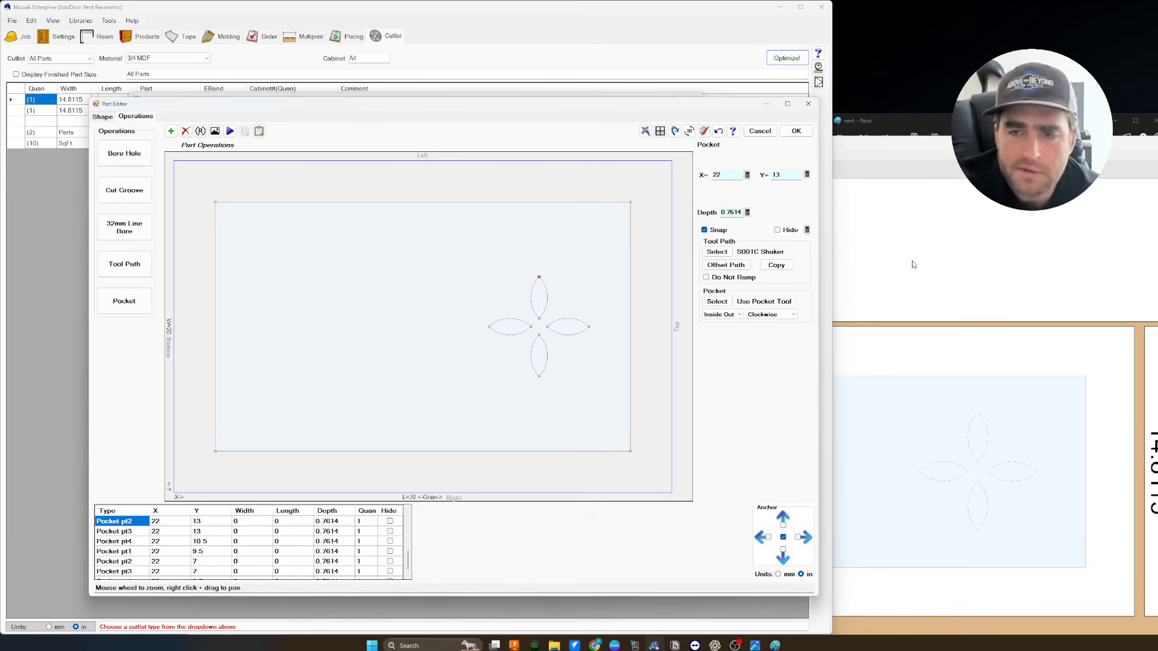
click(797, 131)
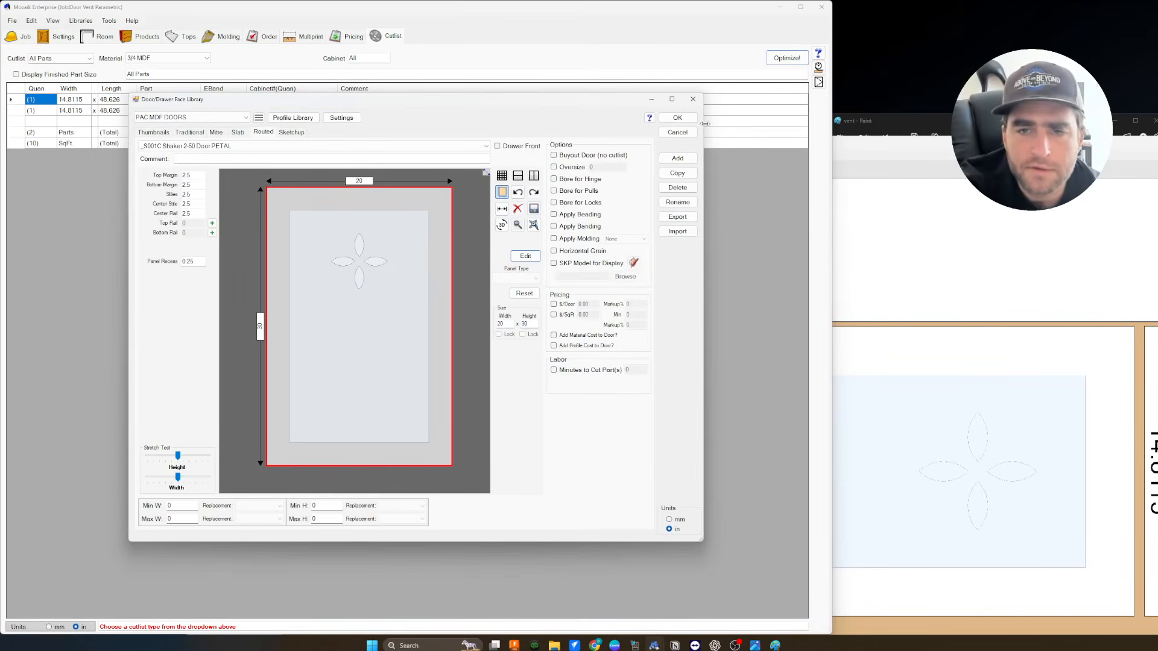
click(678, 117)
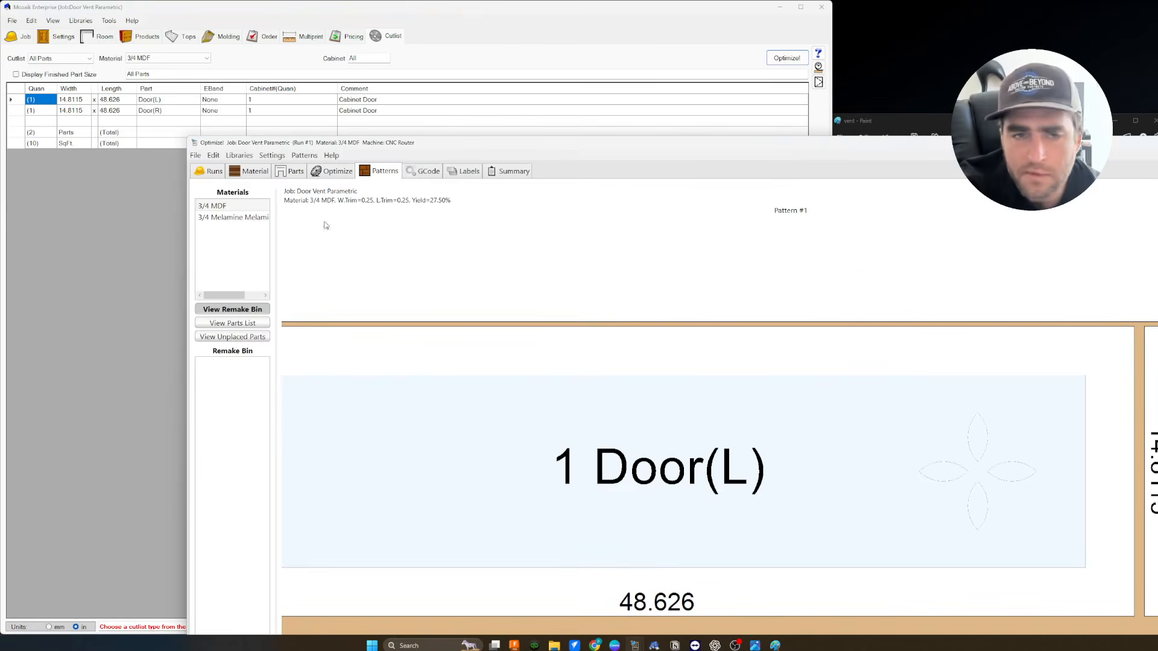
Rename the panel tool group S001C Shaker PETAL CUTOUT to _S001C Shaker PETAL CUTOUT and accept the tool library changes.
click(239, 155)
click(263, 207)
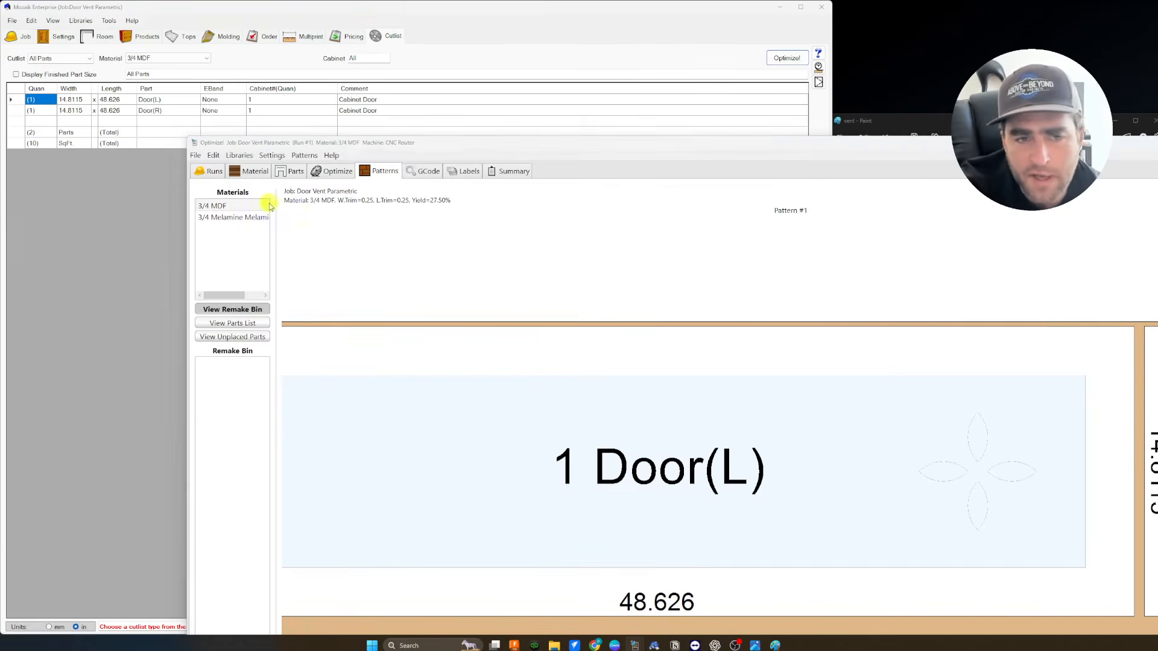
click(575, 197)
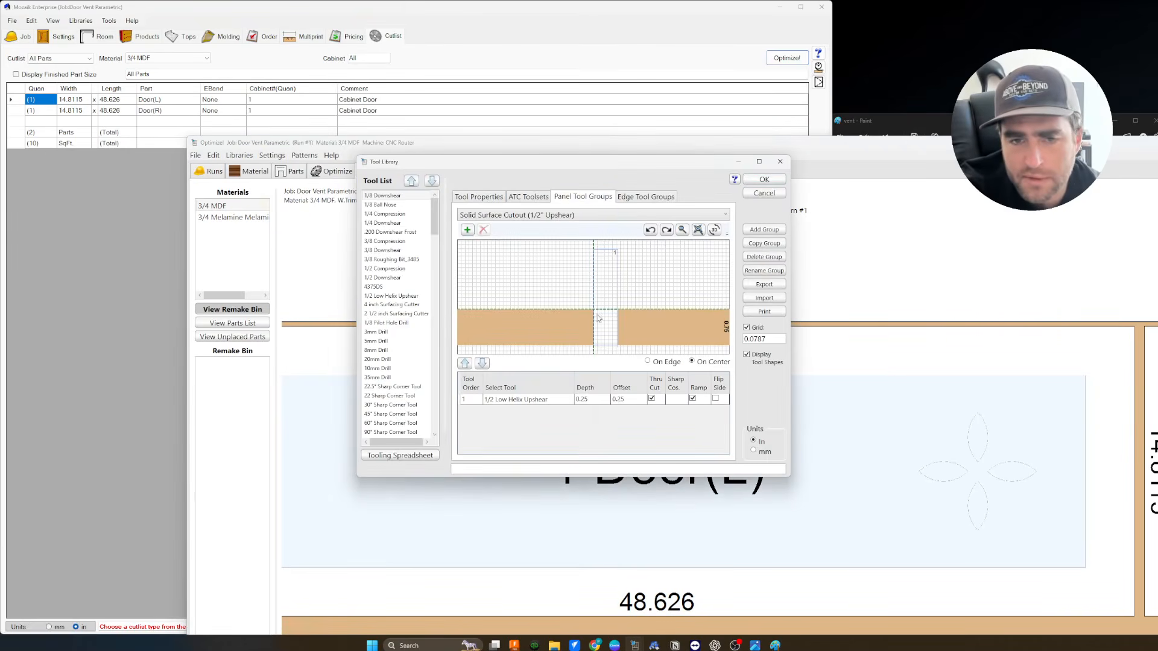
click(550, 218)
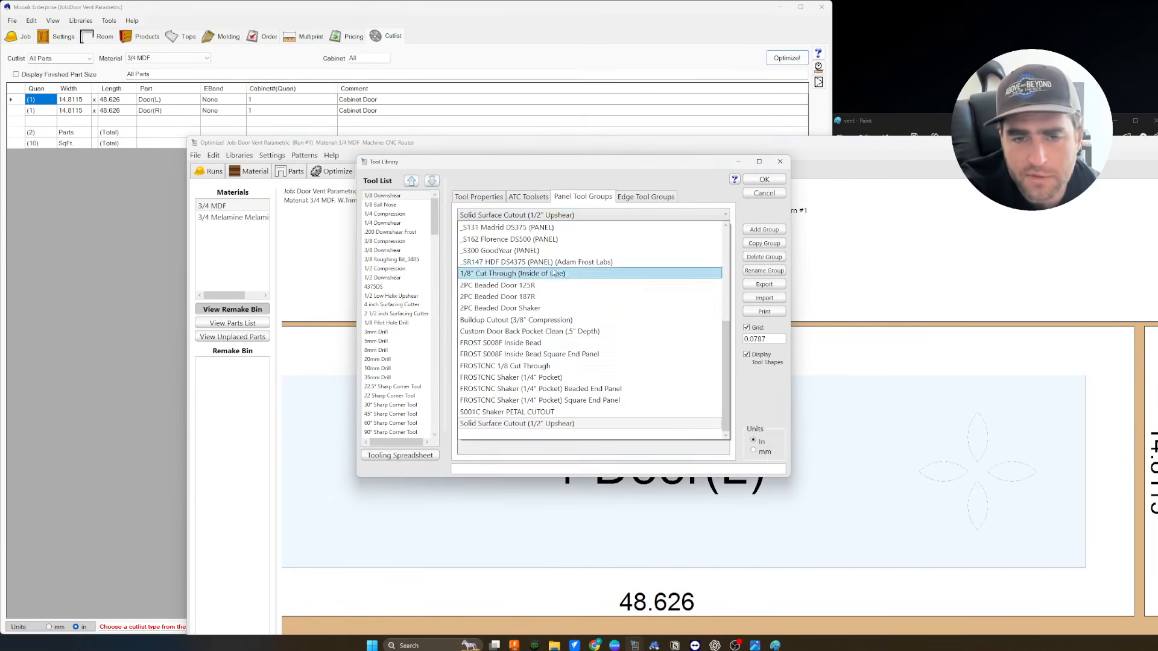
click(515, 419)
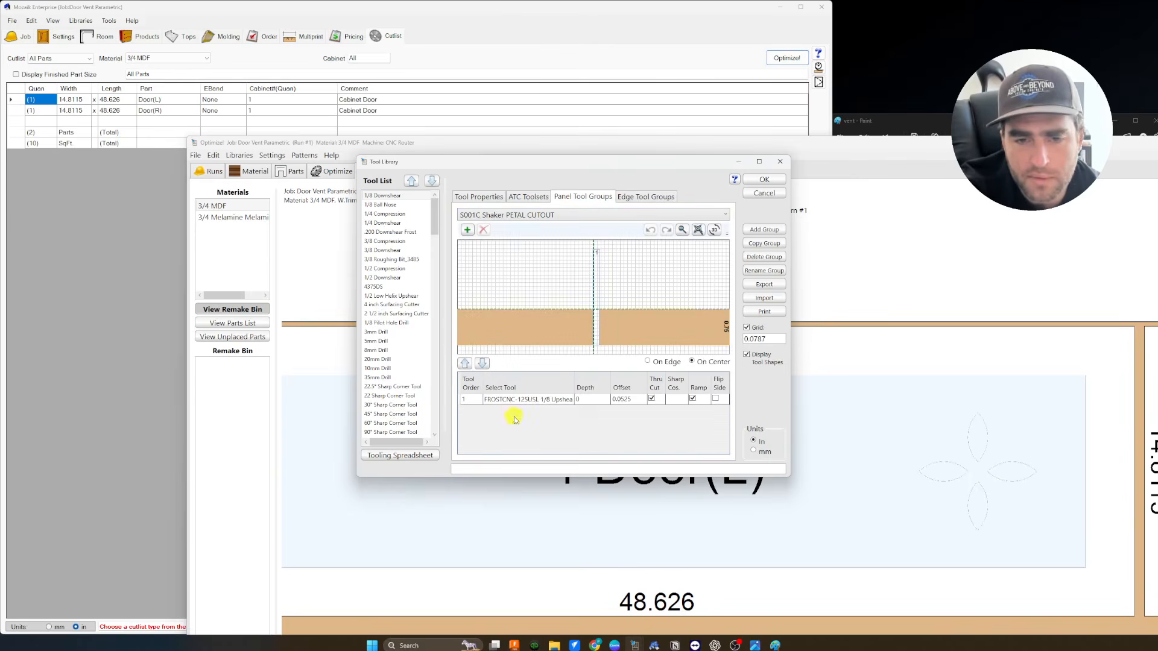
click(764, 270)
click(520, 329)
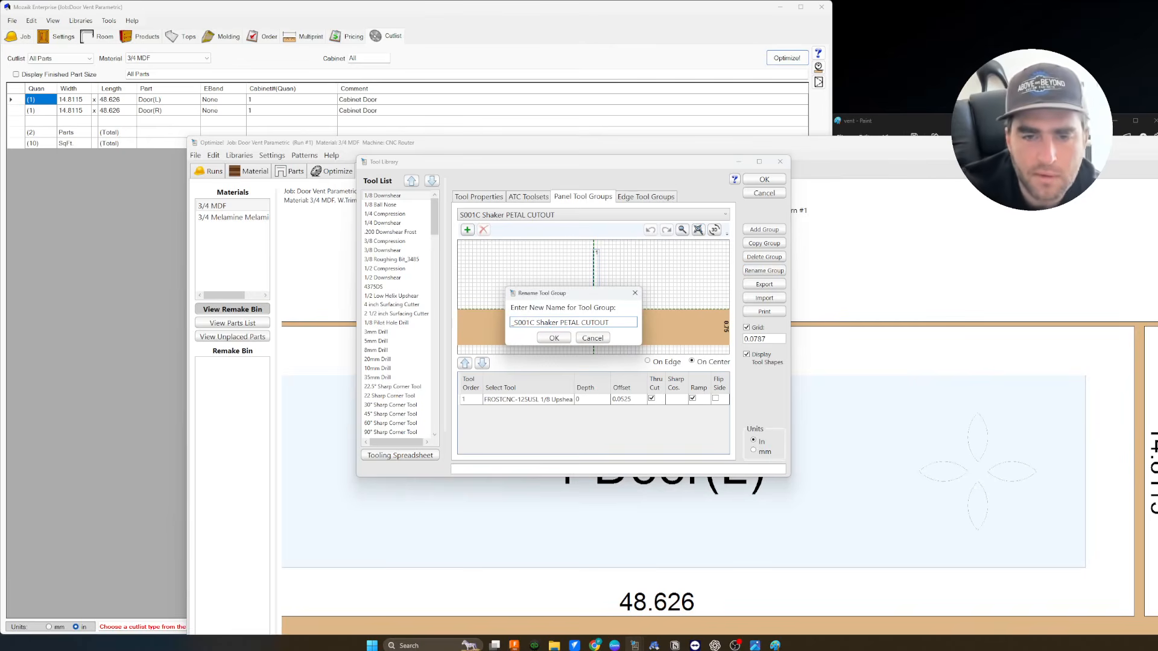
click(554, 338)
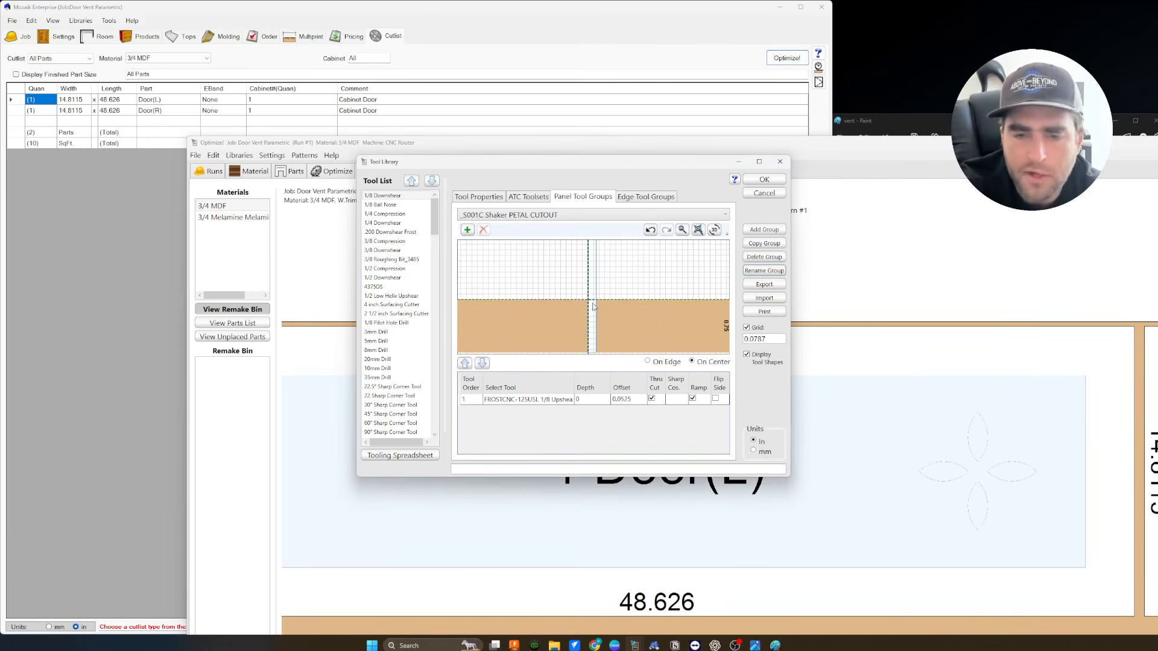
click(764, 179)
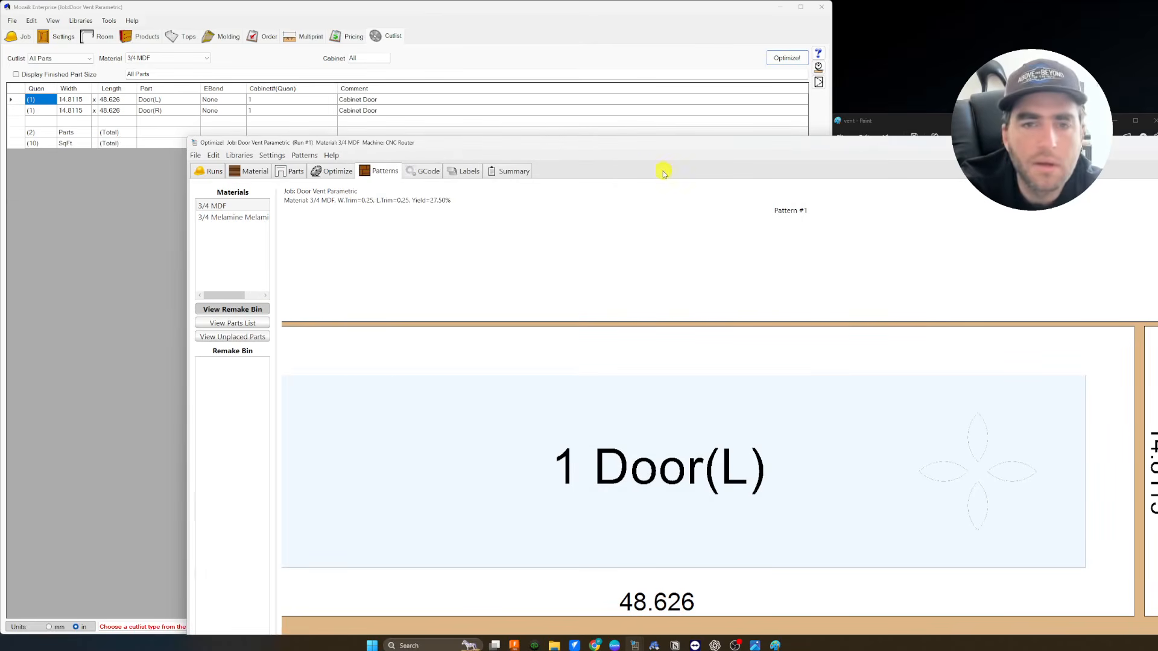
Close the current optimization run without saving its changes and start Run #2 with the 3/4 MDF and 3/4 Melamine White materials.
drag(615, 151, 446, 92)
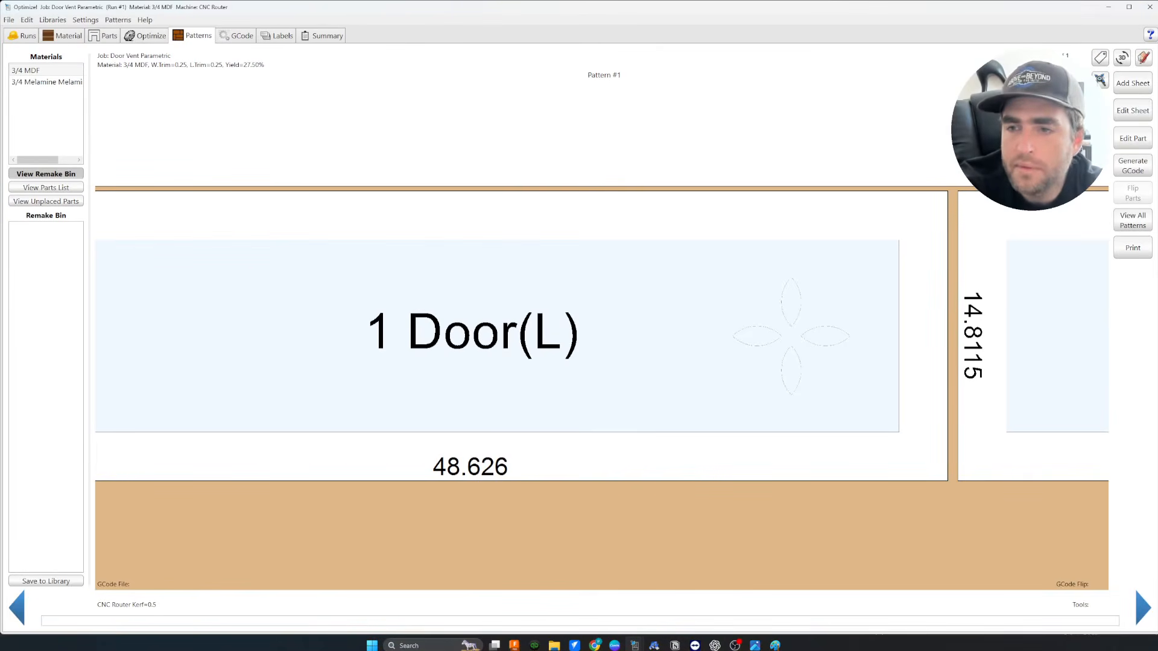
click(1150, 7)
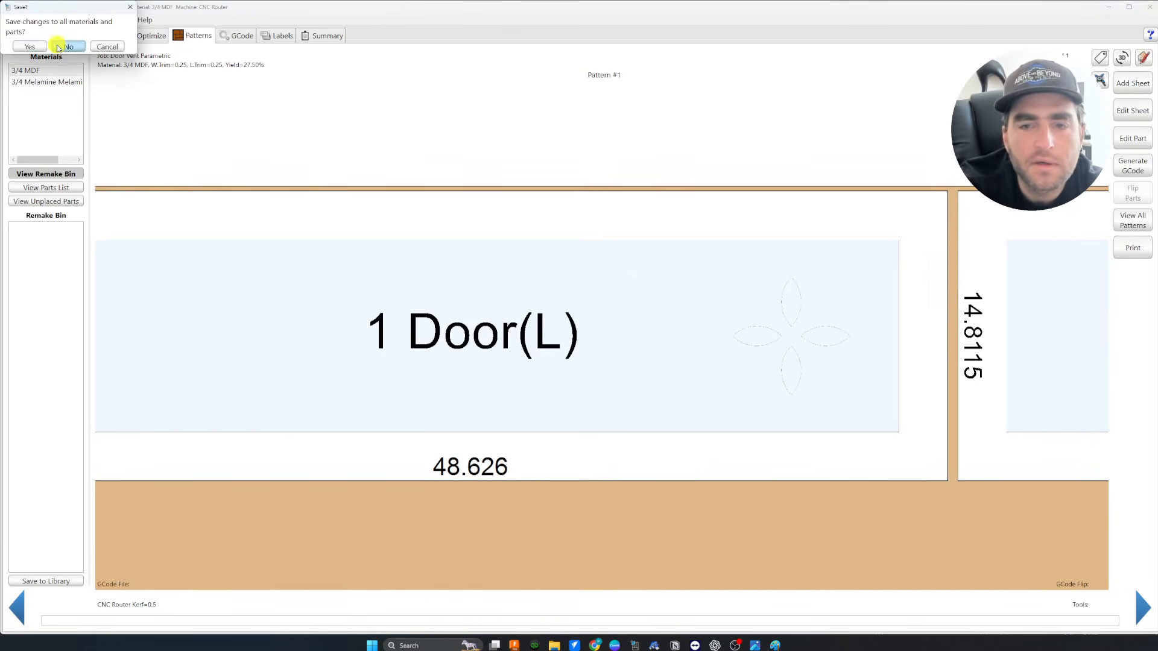
click(67, 47)
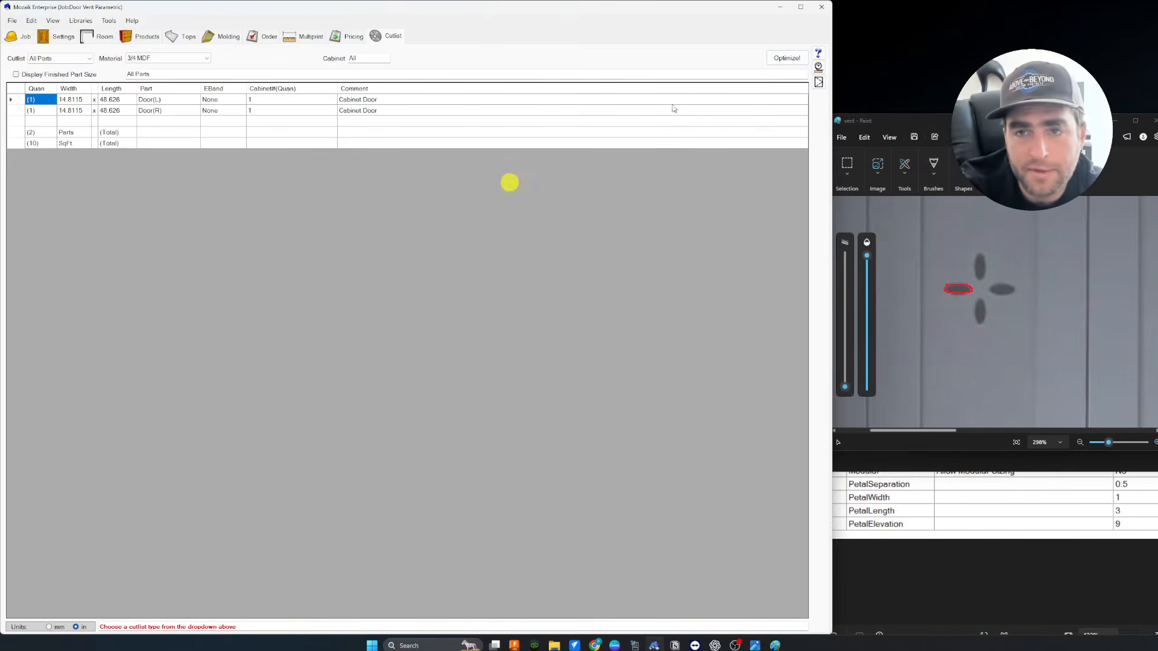
click(778, 60)
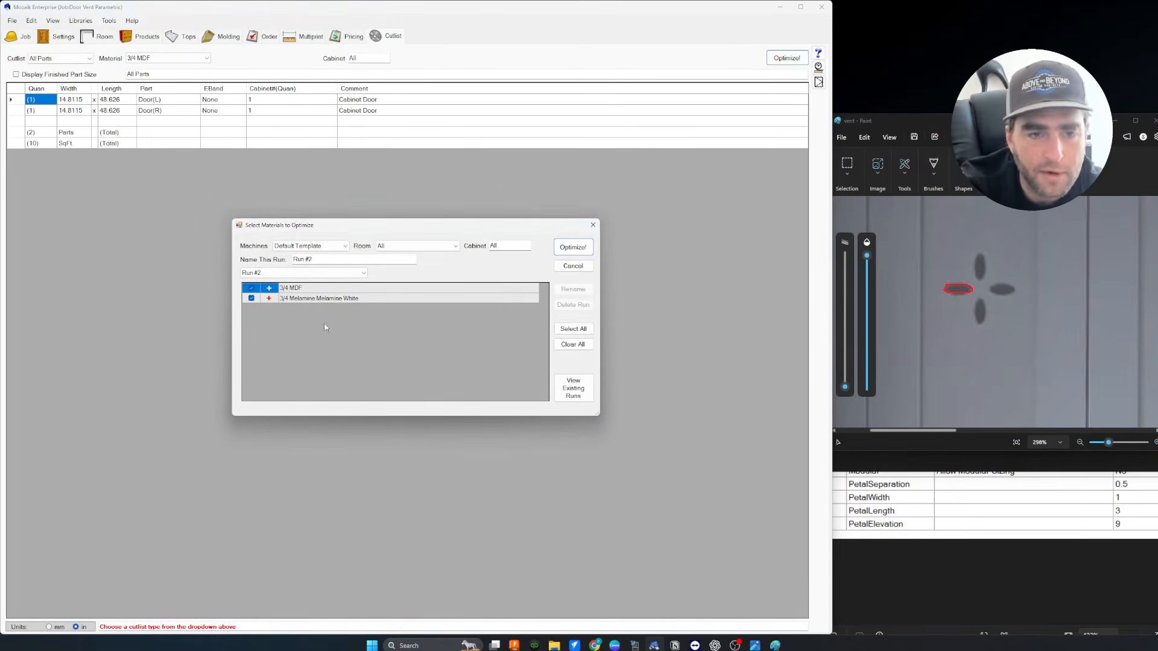
click(573, 247)
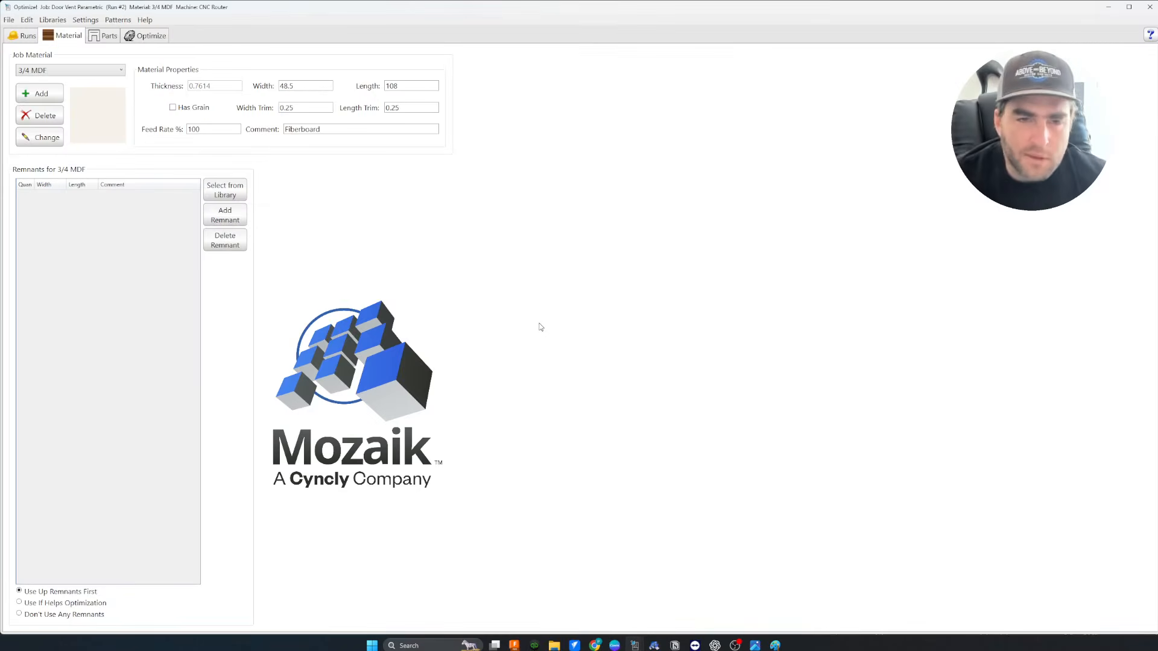
Optimize all materials of the run on the CNC Router and open the 3/4 MDF pattern sheet.
click(145, 36)
click(1138, 66)
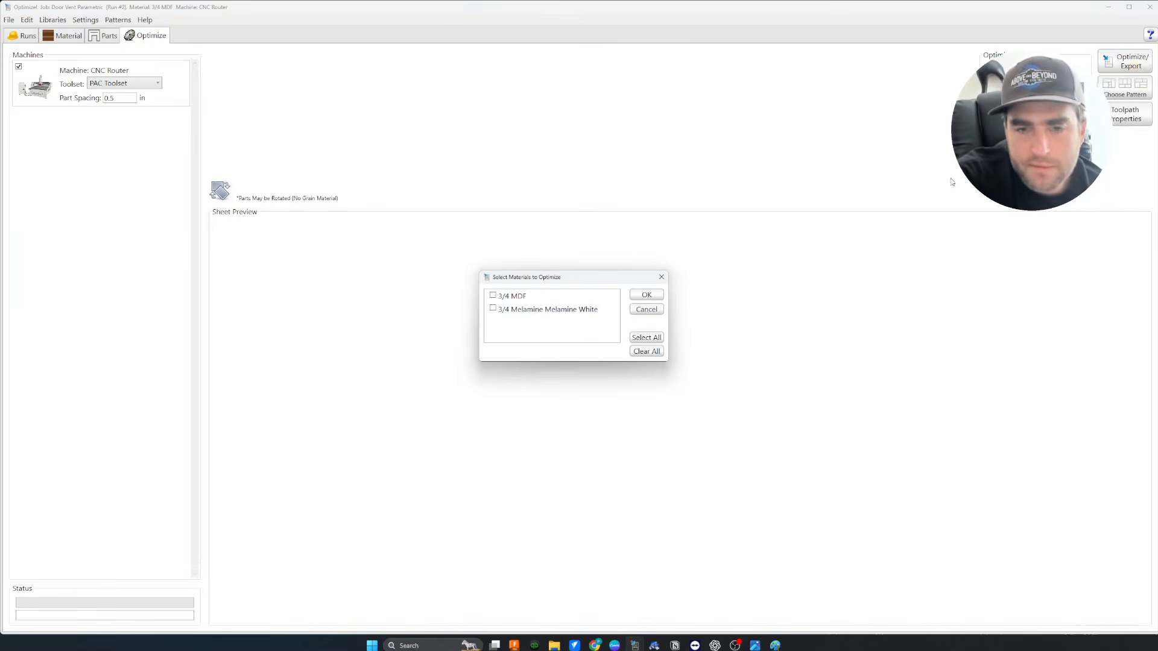
click(643, 337)
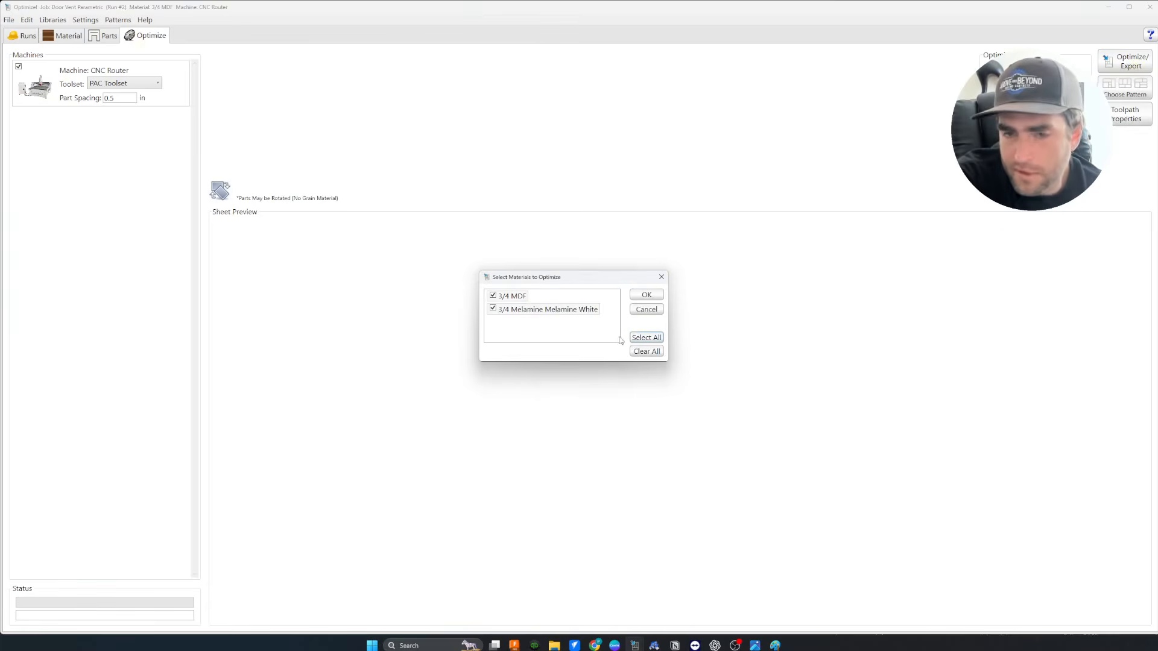
click(656, 296)
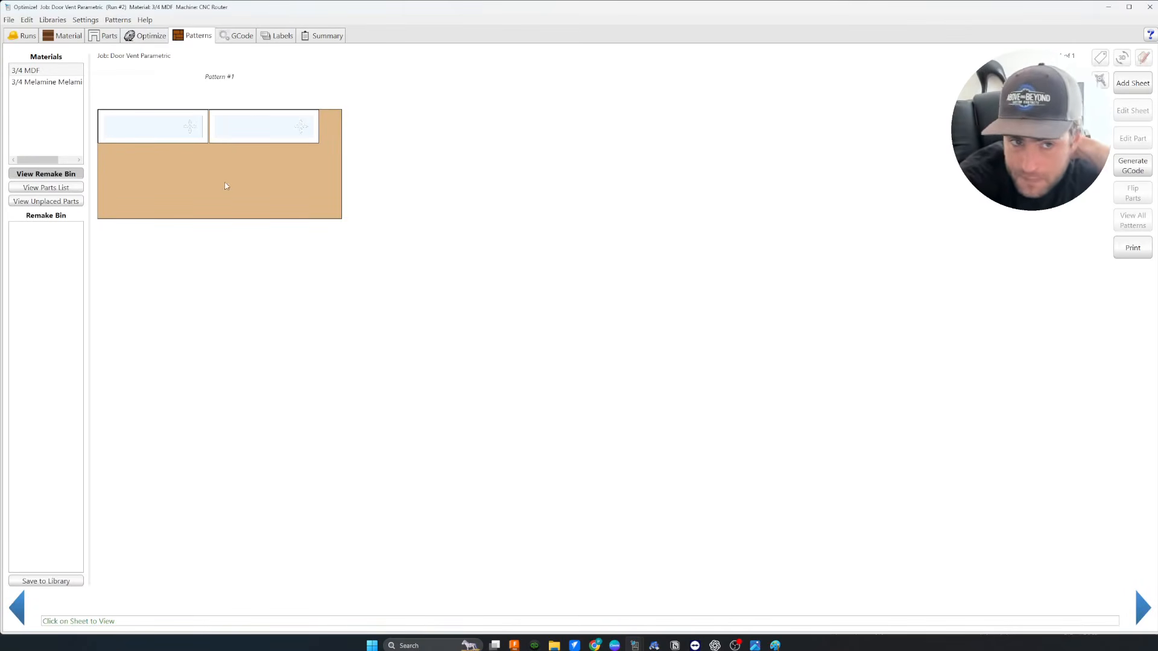
click(226, 186)
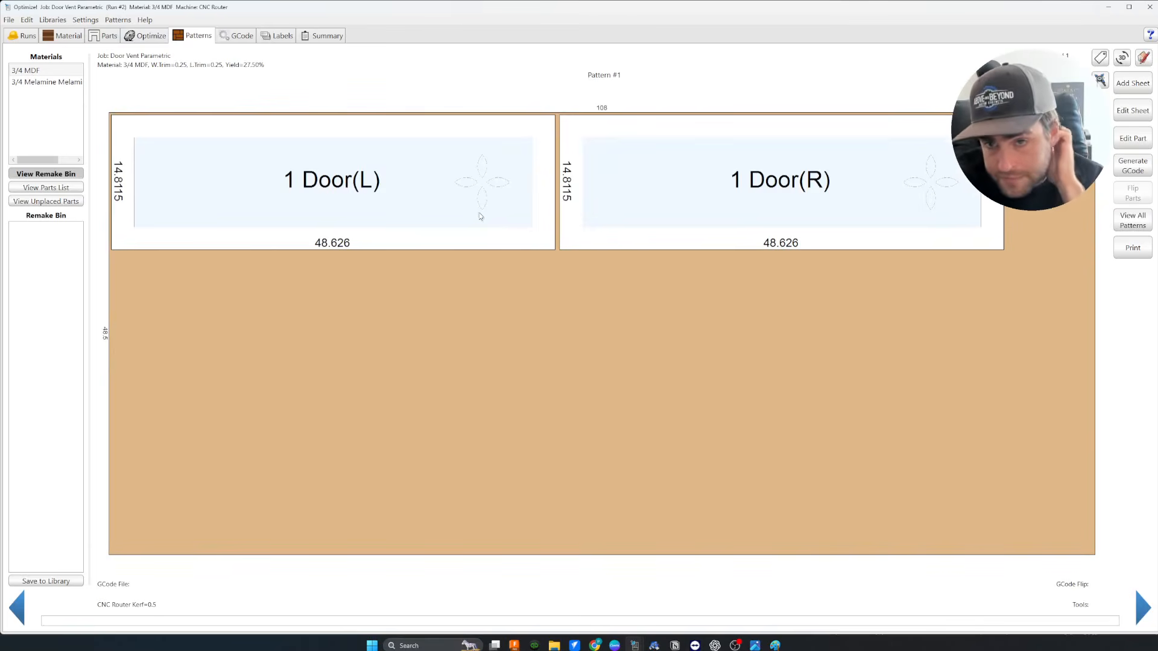
Try to calculate the toolpaths for the 3/4 MDF sheet with the PAC Toolset.
scroll(471, 129, up, 4)
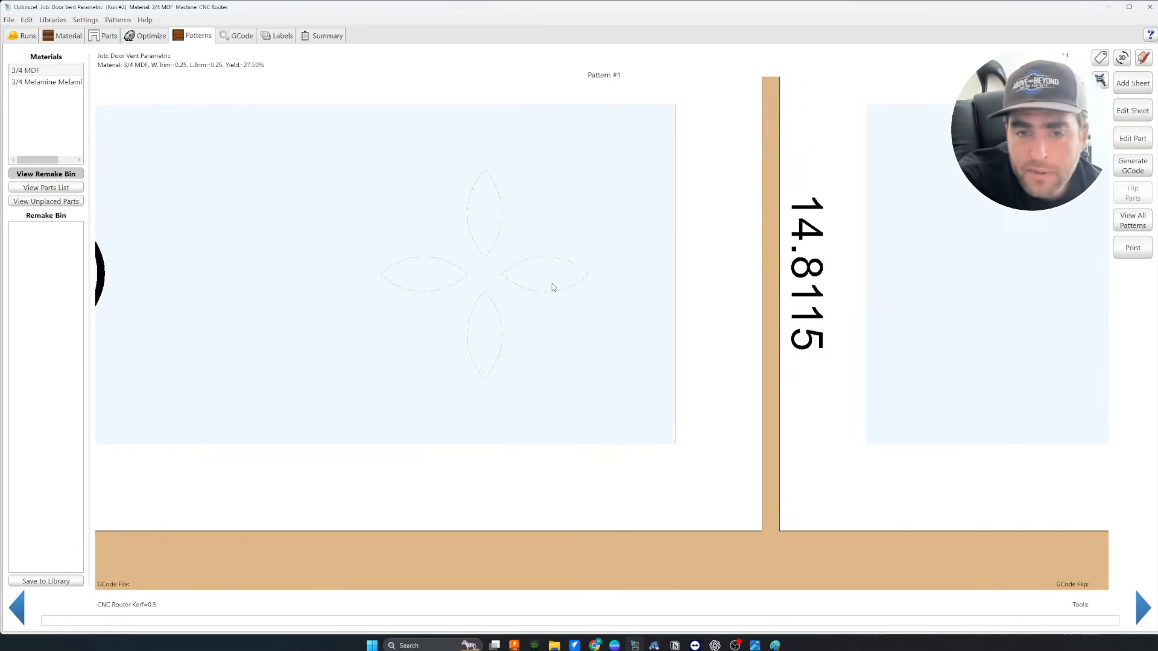
scroll(548, 235, up, 2)
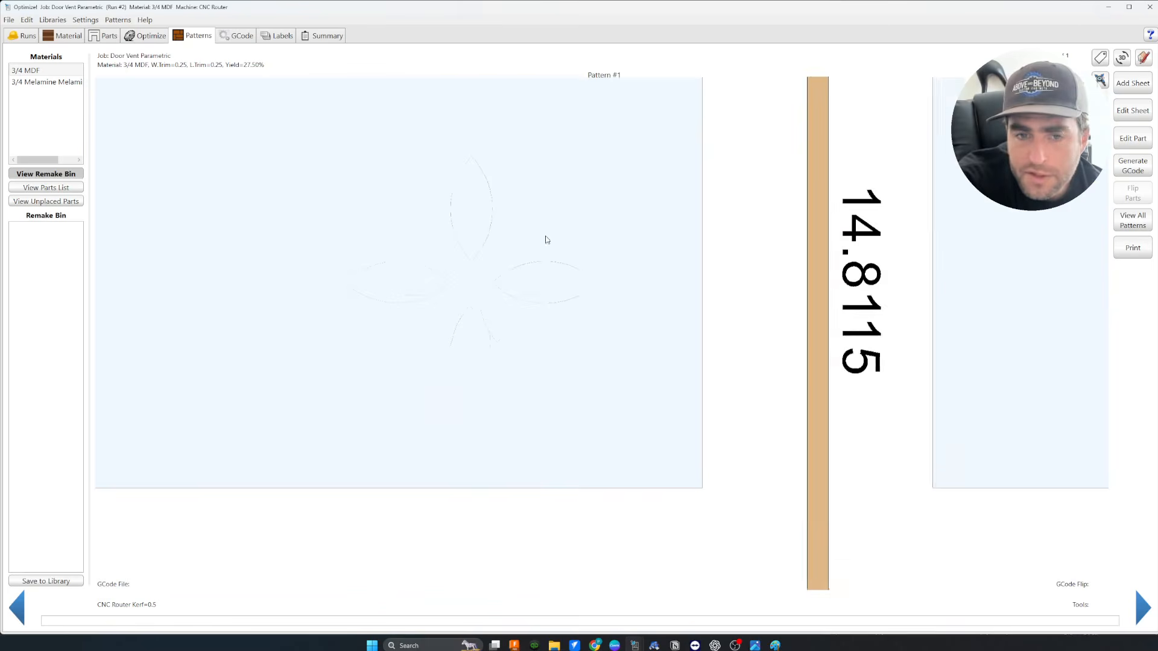
click(1127, 171)
click(530, 266)
click(68, 47)
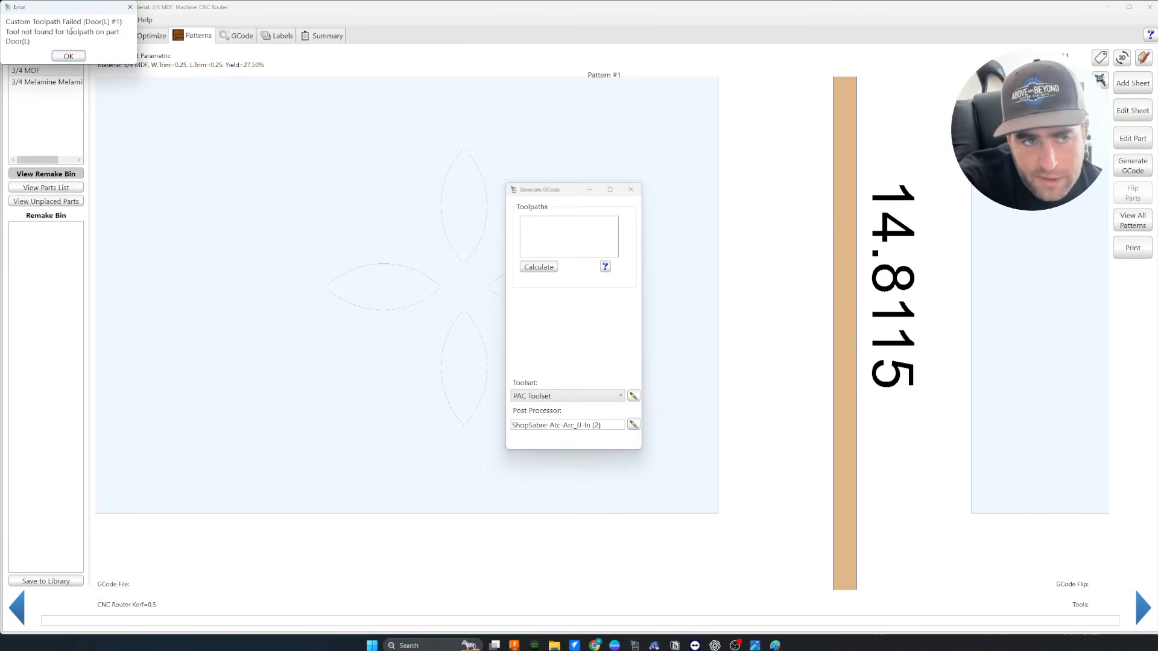
drag(71, 14, 370, 225)
click(368, 254)
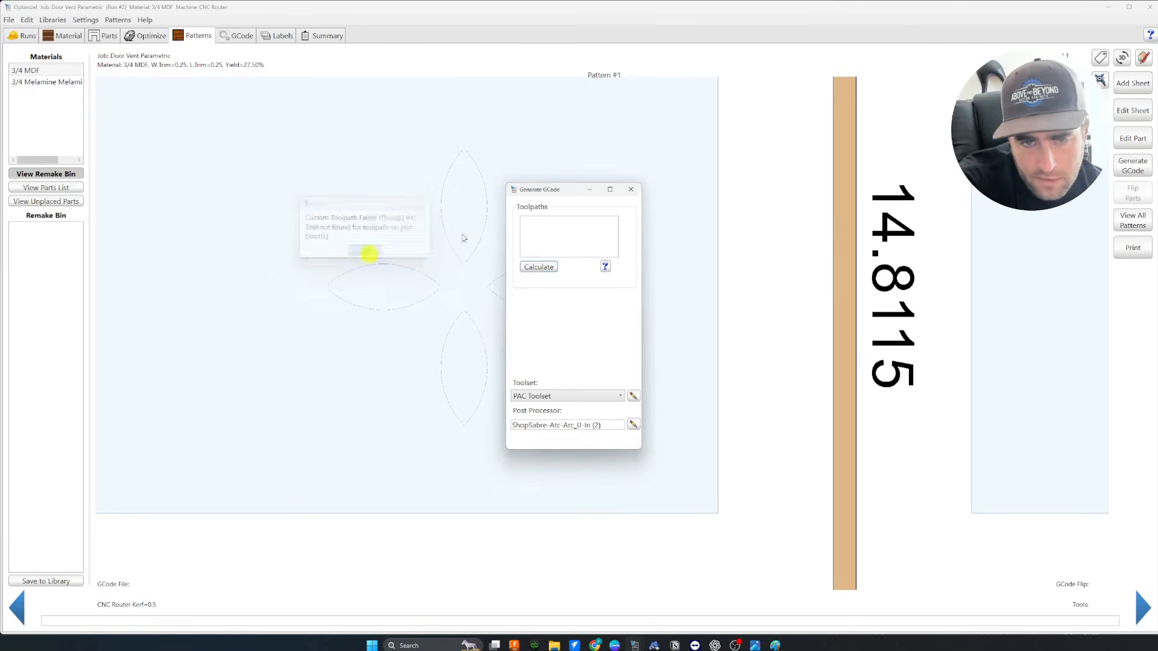
click(632, 188)
Review the tools in the PAC Toolset in the tool library, including the Lamello P-System Cutter's properties.
click(52, 20)
click(75, 72)
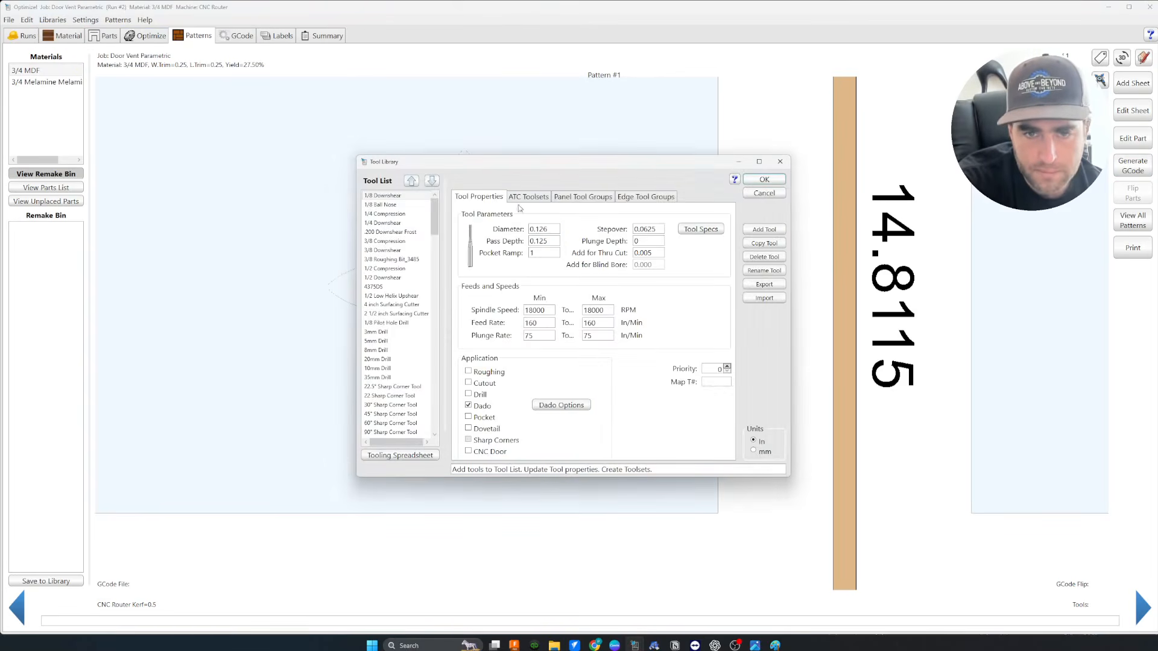
click(529, 197)
scroll(550, 341, down, 1)
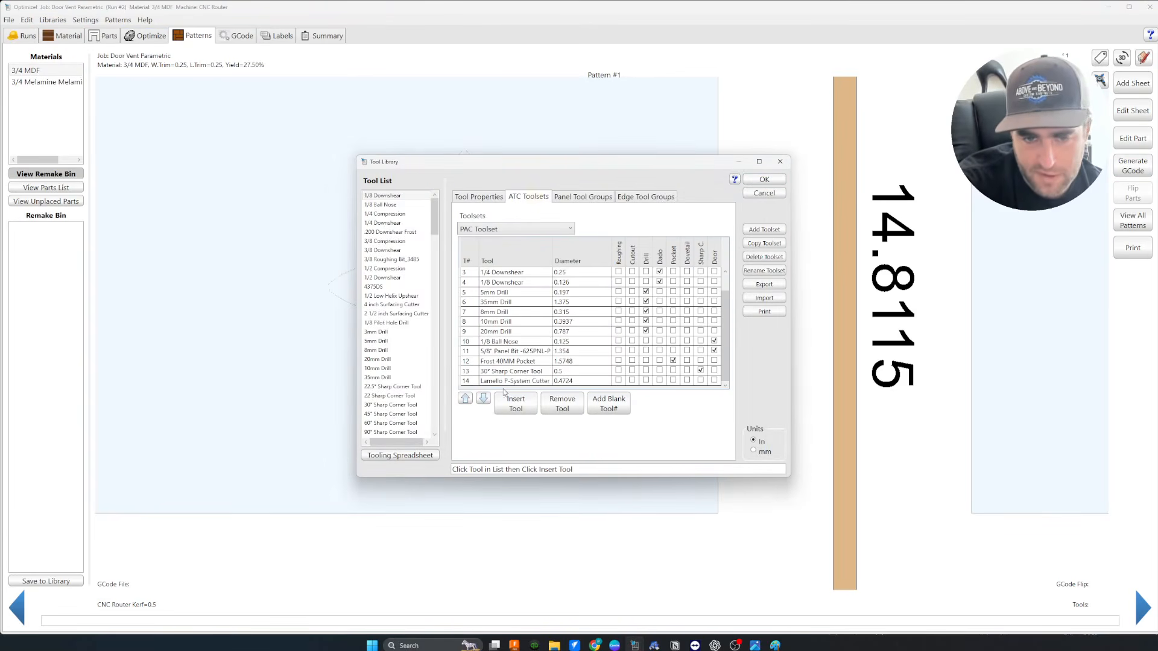
click(485, 381)
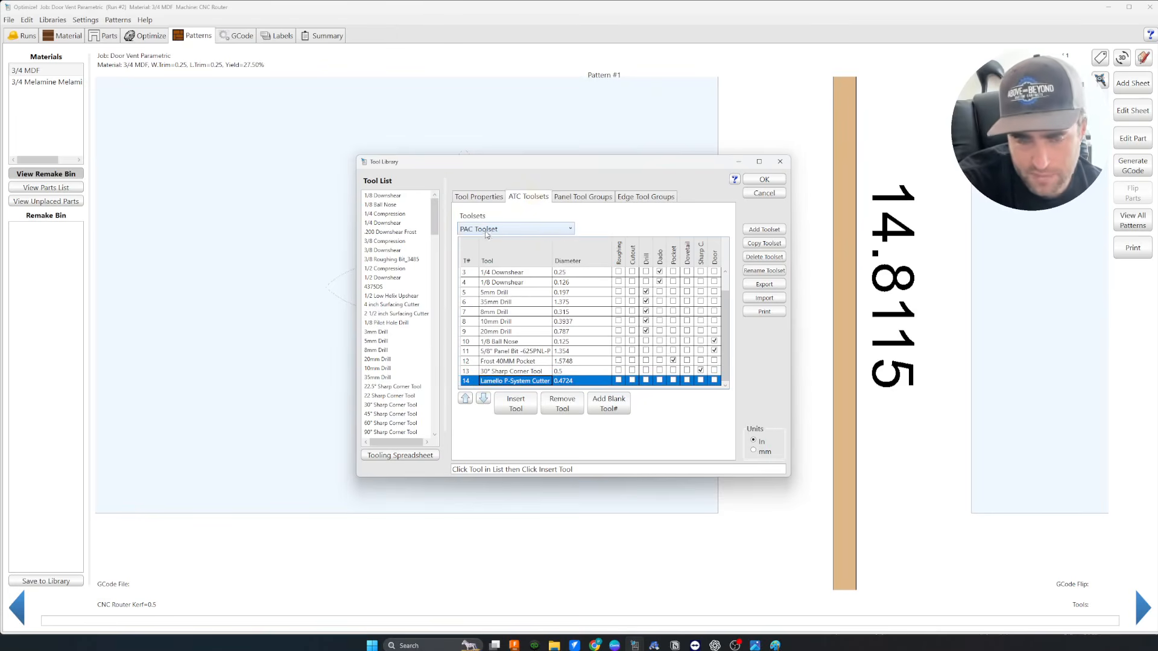
click(489, 199)
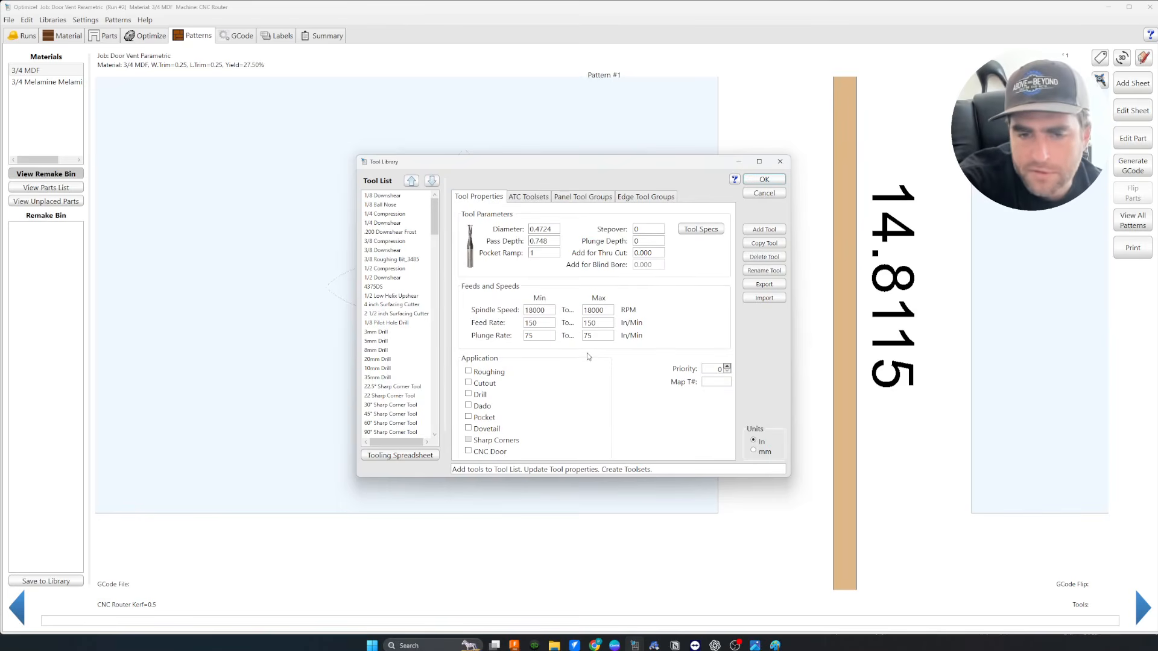
click(529, 197)
scroll(582, 350, up, 1)
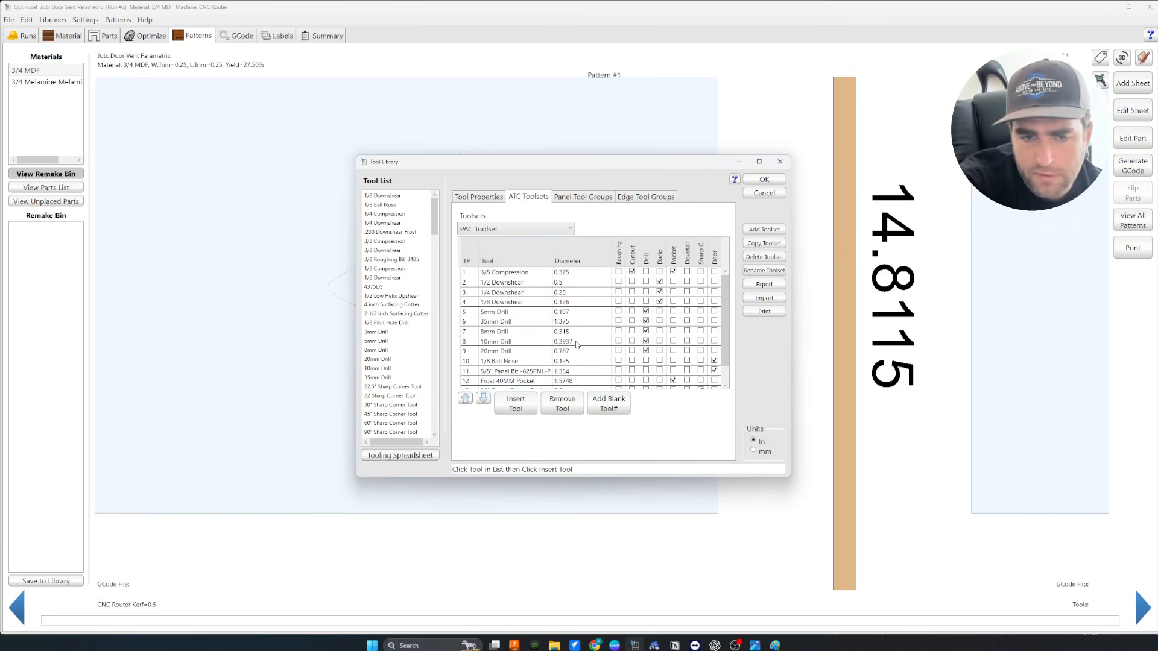
scroll(567, 355, down, 1)
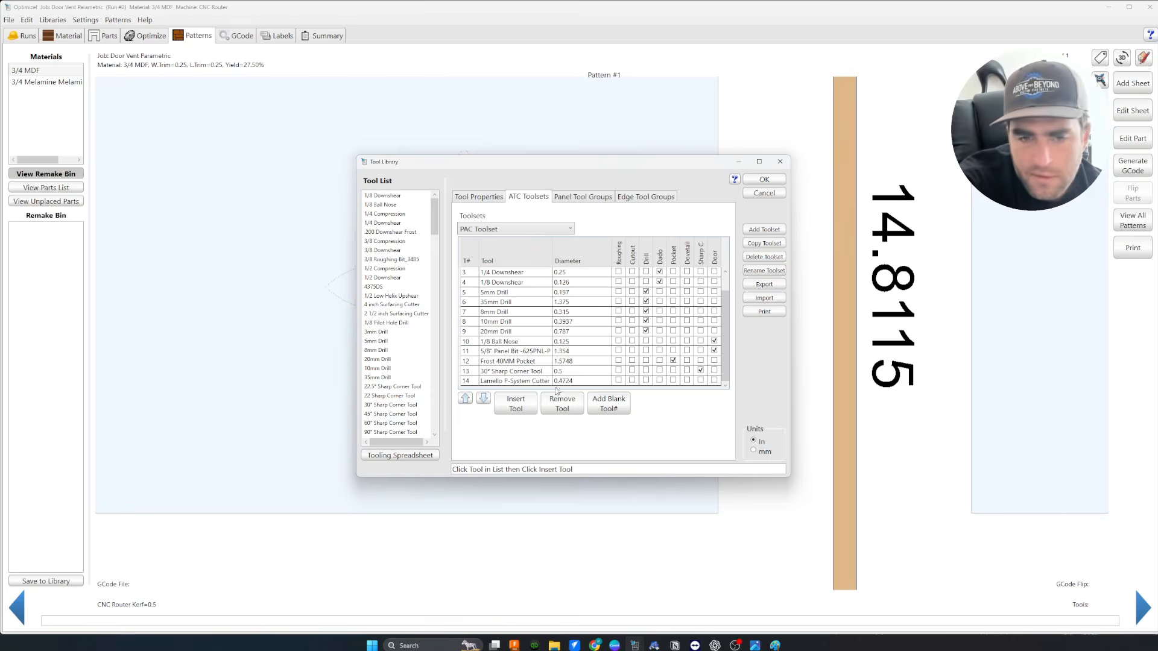
Insert the FROSTCNC-125USL 1/8 Upshear tool into the PAC Toolset and accept the tool library changes.
drag(434, 217, 439, 386)
drag(443, 394, 439, 422)
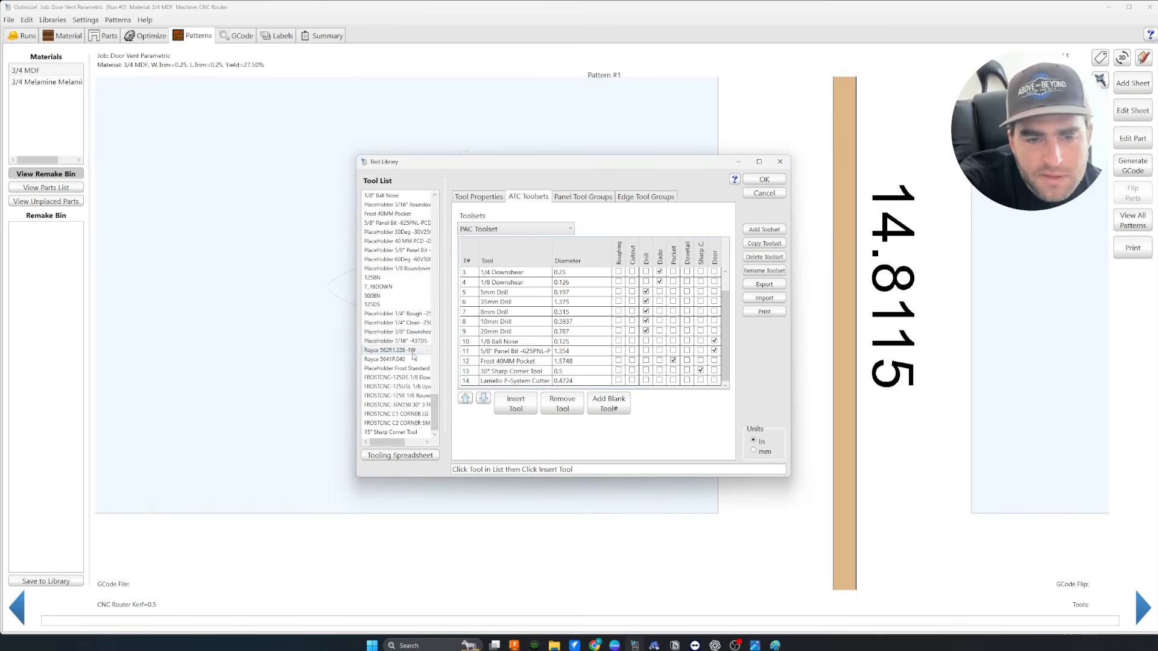
click(420, 387)
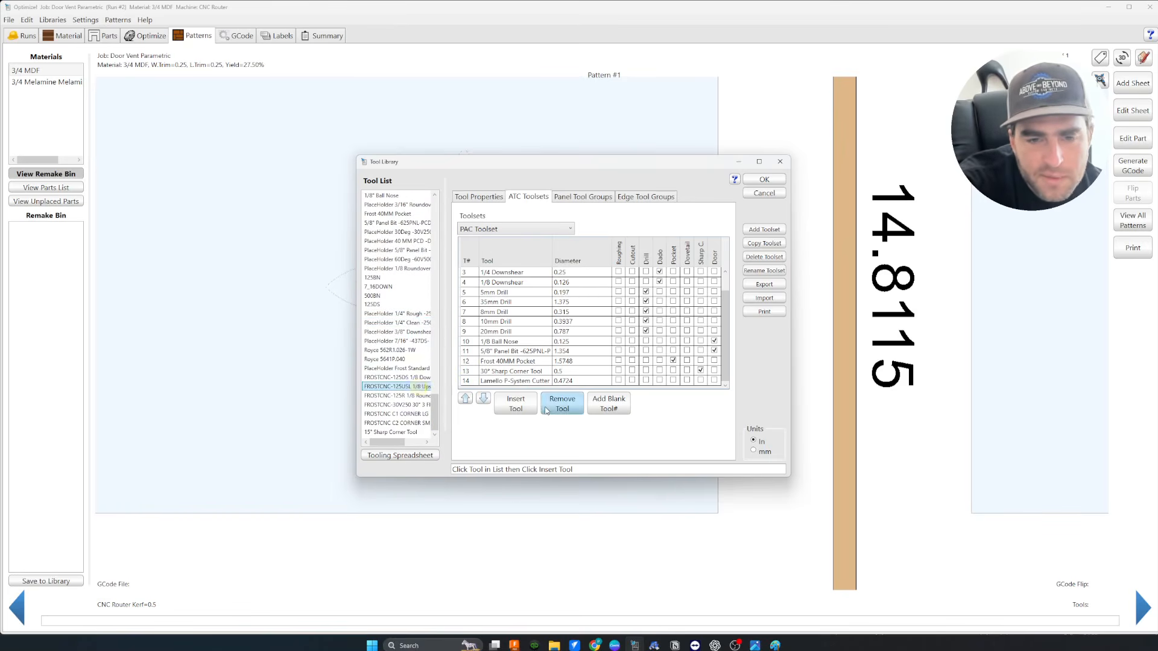
click(516, 404)
click(758, 178)
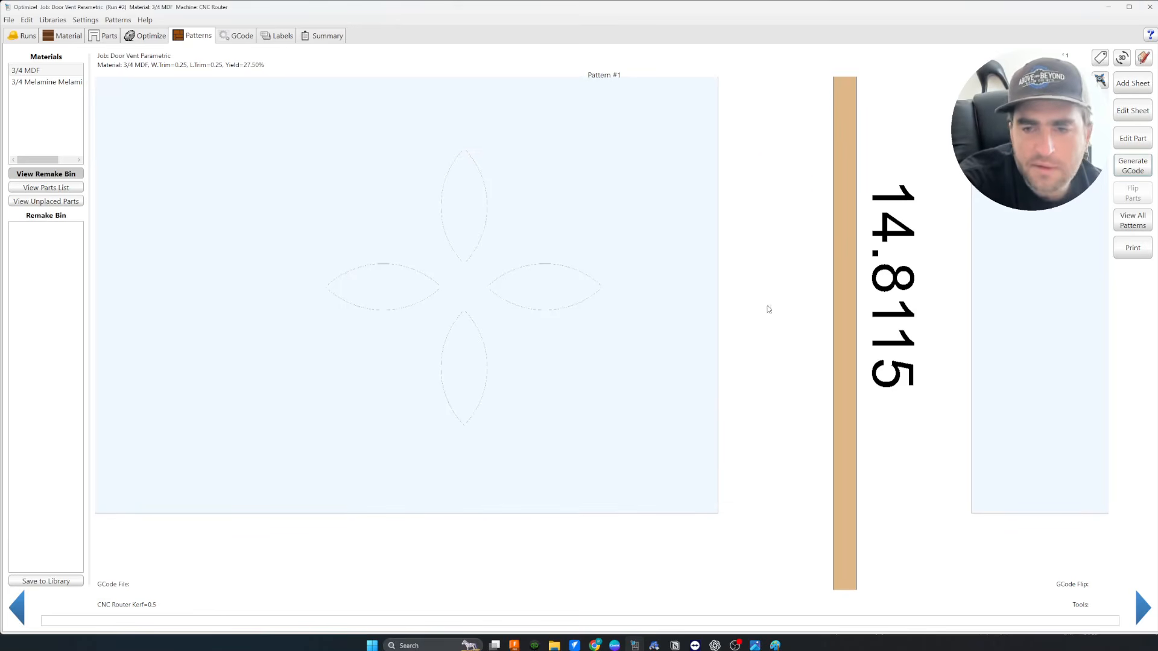
Calculate the 3/4 MDF sheet's toolpaths with the PAC Toolset and enlarge the GCode window to show the full toolpath list.
click(1133, 166)
click(538, 267)
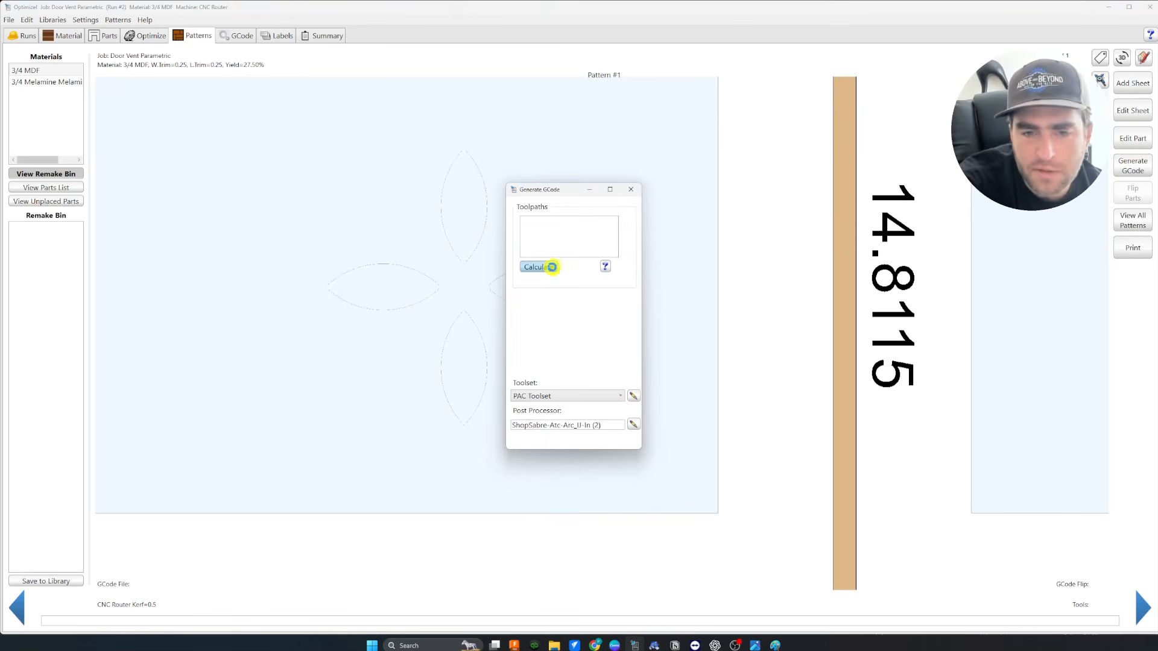
drag(556, 197, 731, 119)
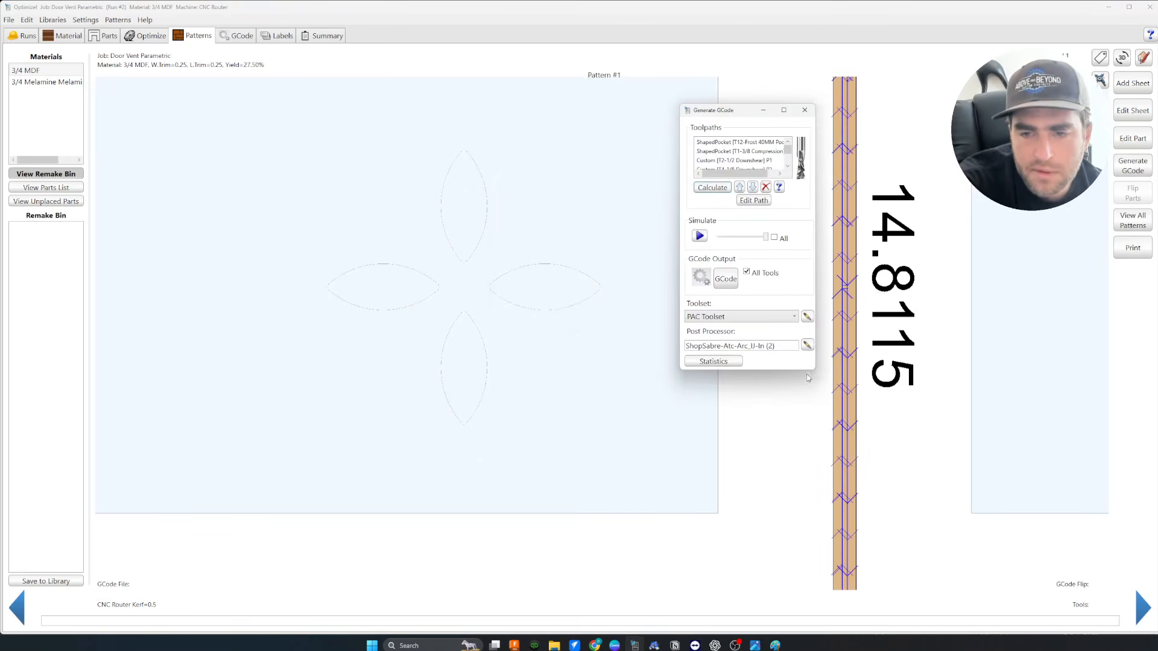
mouse_move(812, 373)
mouse_down()
mouse_move(969, 535)
mouse_move(1065, 606)
mouse_up()
Preview the Frost 40MM Pocket, 3/8 Compression pocket and FROSTCNC-125USL 1/8 Upshear toolpaths on the left door.
click(740, 144)
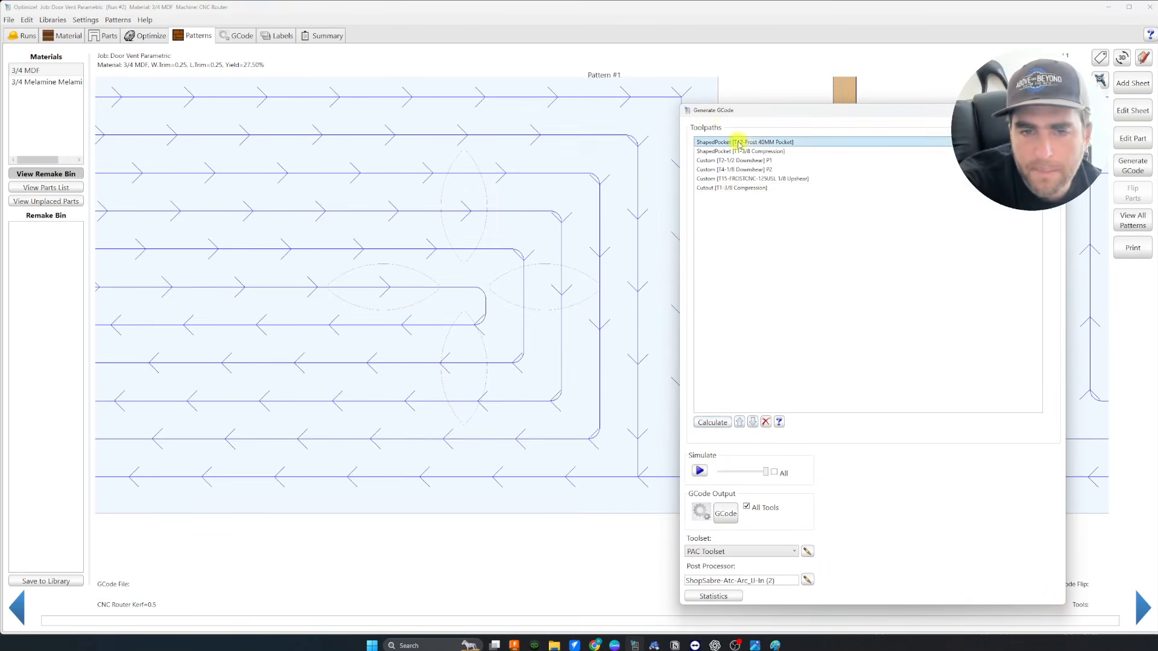
shift+click(739, 152)
click(739, 153)
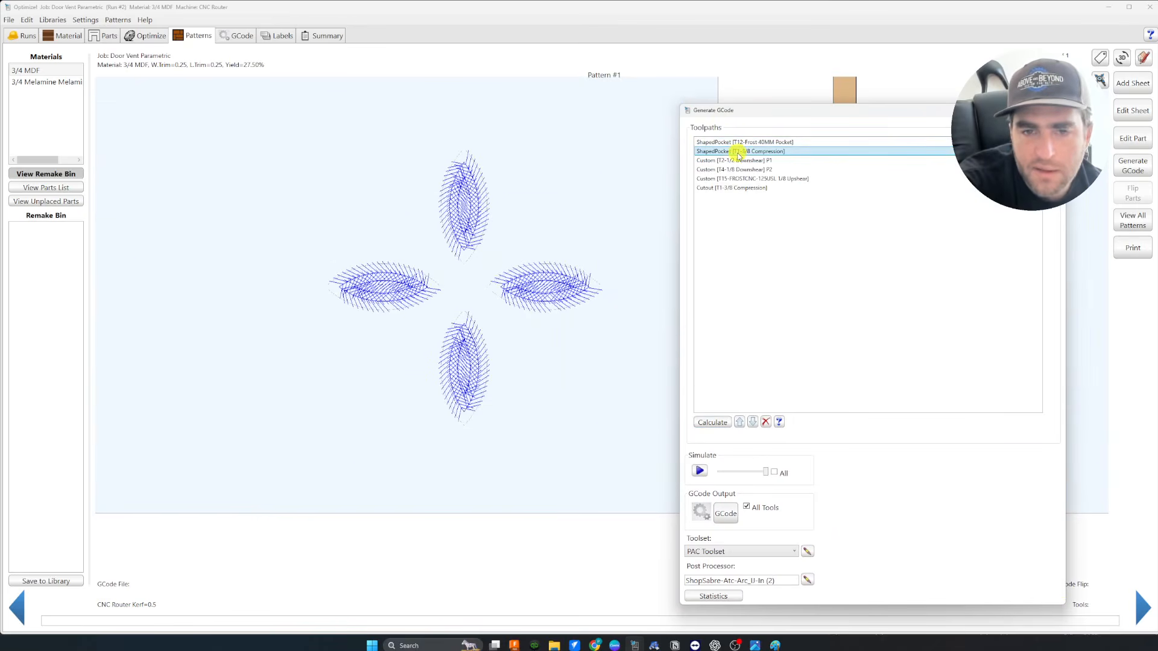
click(766, 179)
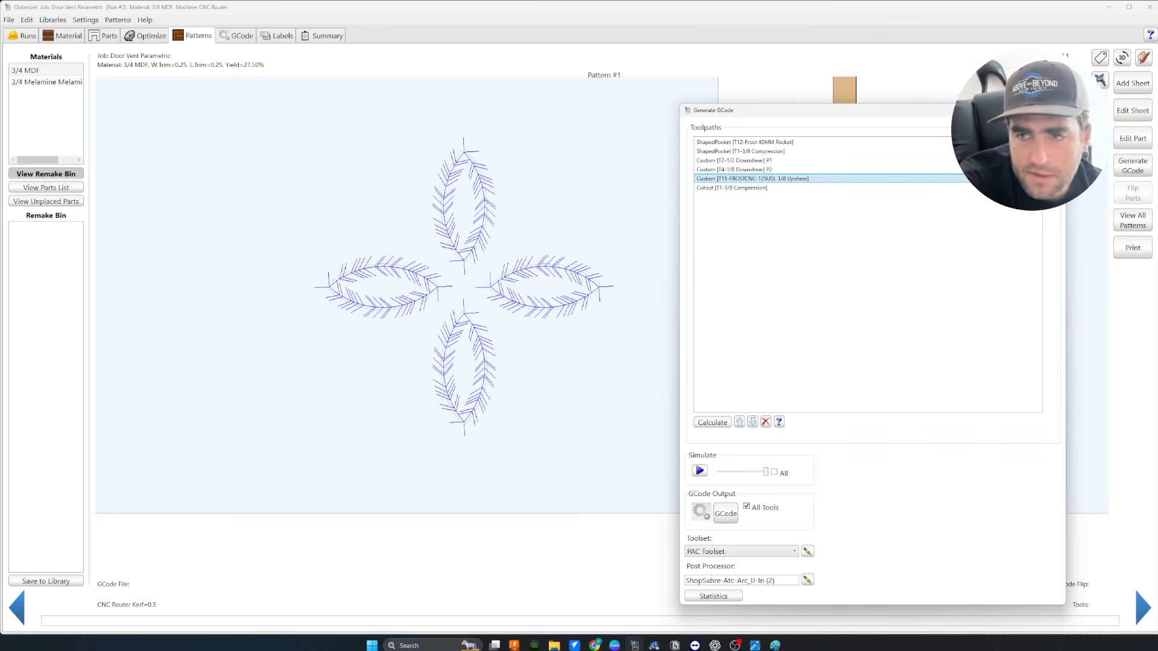
Leave the toolpath preview and inspect the cutout outline closely at a petal's pointed tip.
key(Escape)
scroll(600, 290, up, 5)
scroll(610, 285, up, 2)
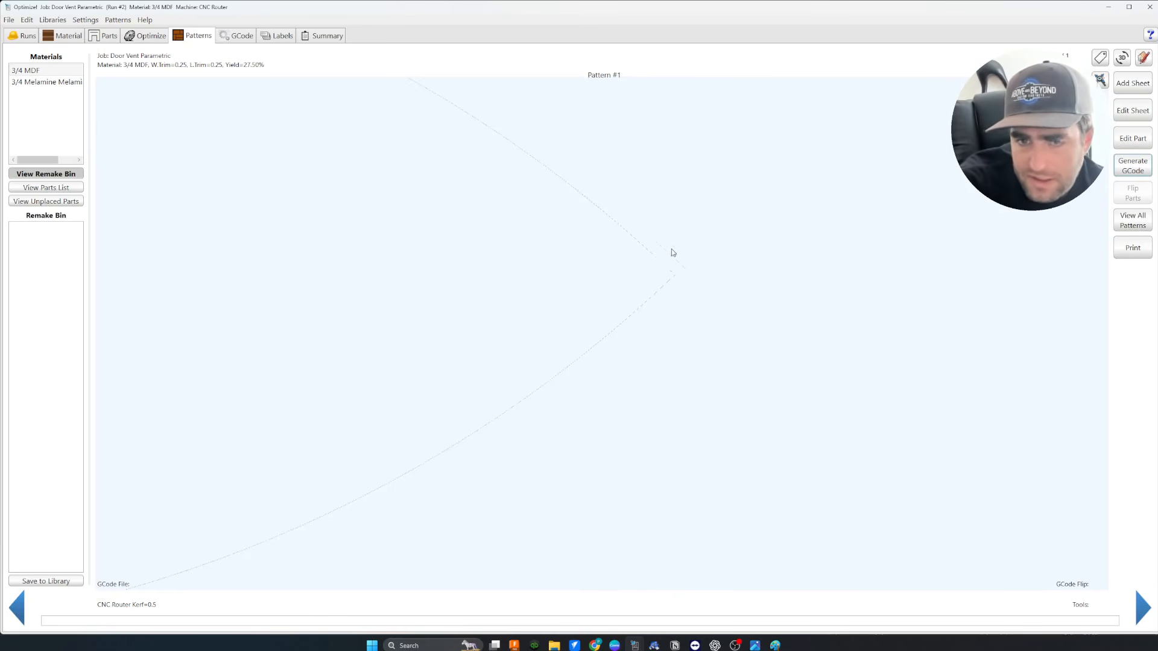
Recalculate the 3/4 MDF sheet's toolpaths with the PAC Toolset and enlarge the GCode window beside the petal tip.
click(1133, 166)
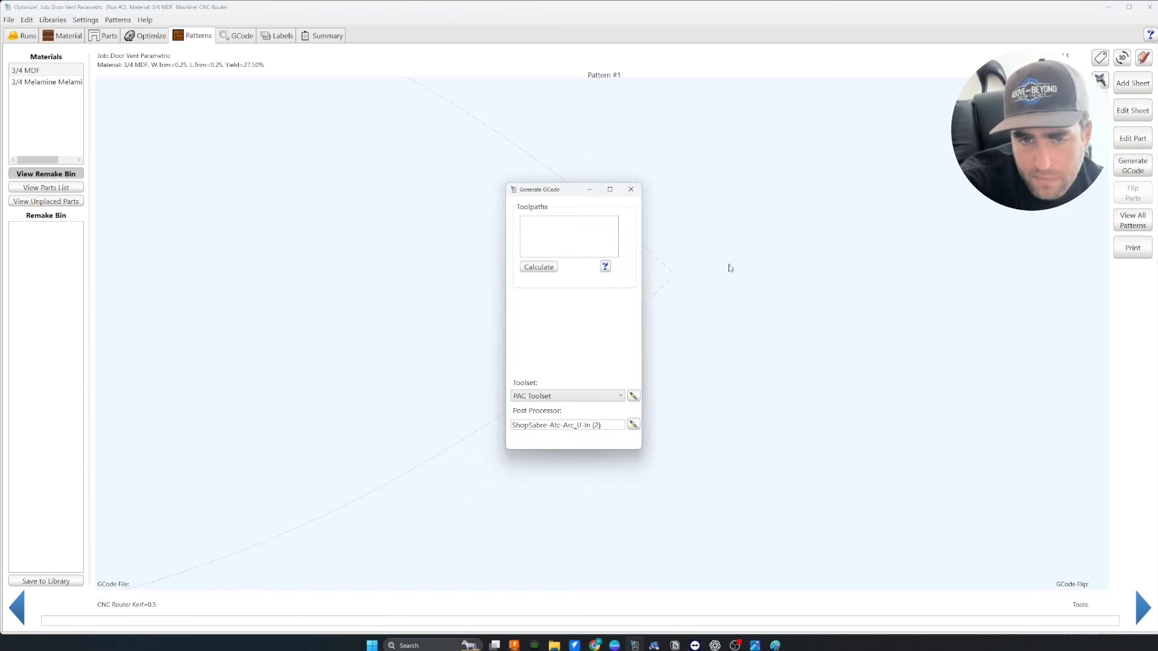
click(539, 266)
drag(546, 189, 853, 109)
click(863, 143)
drag(948, 372, 1039, 513)
Preview the custom Downshear, 3/8 Compression pocket and FROSTCNC-125USL 1/8 Upshear toolpaths at the petal tip, and leave the GCode window.
click(885, 171)
click(884, 160)
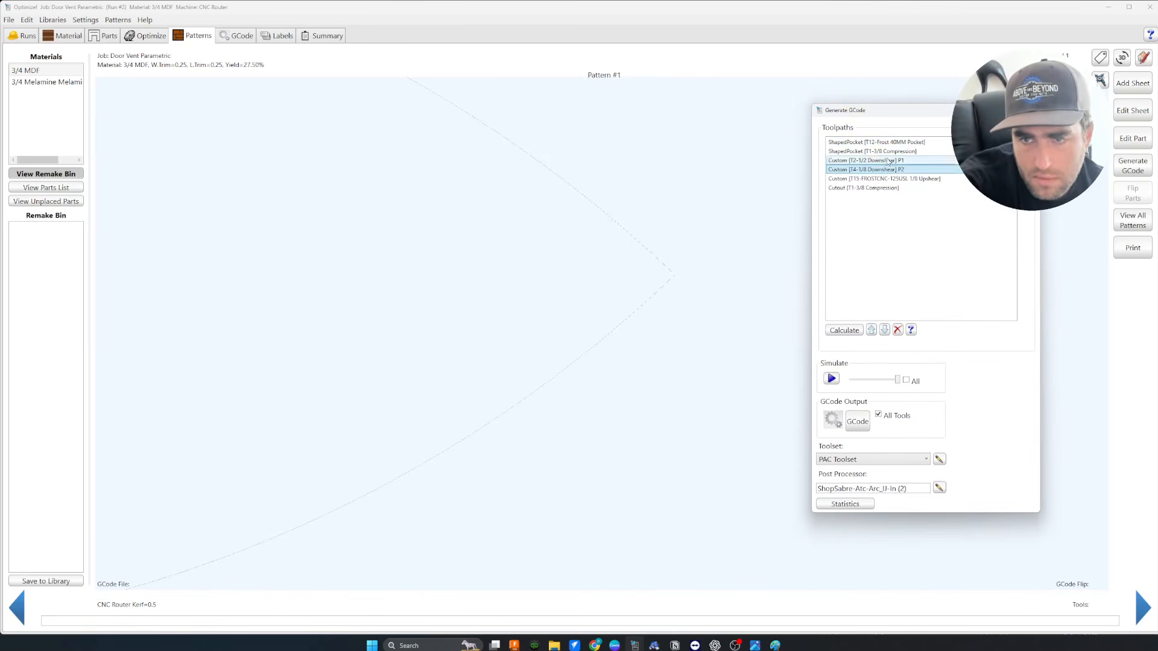
click(887, 151)
click(892, 180)
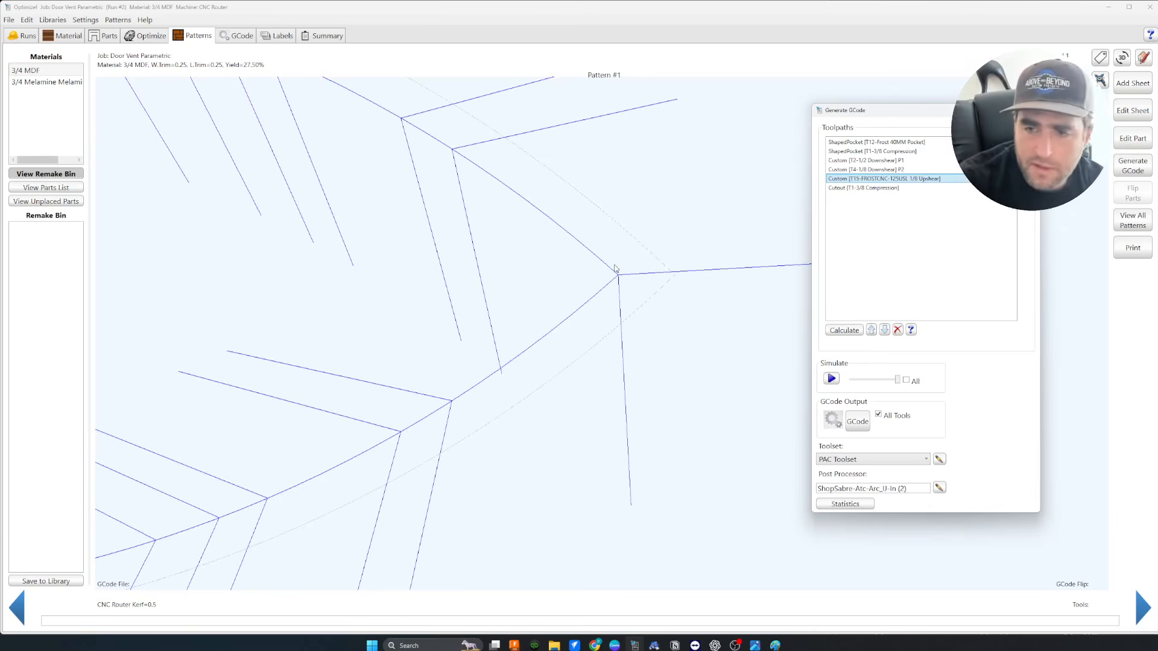
key(Escape)
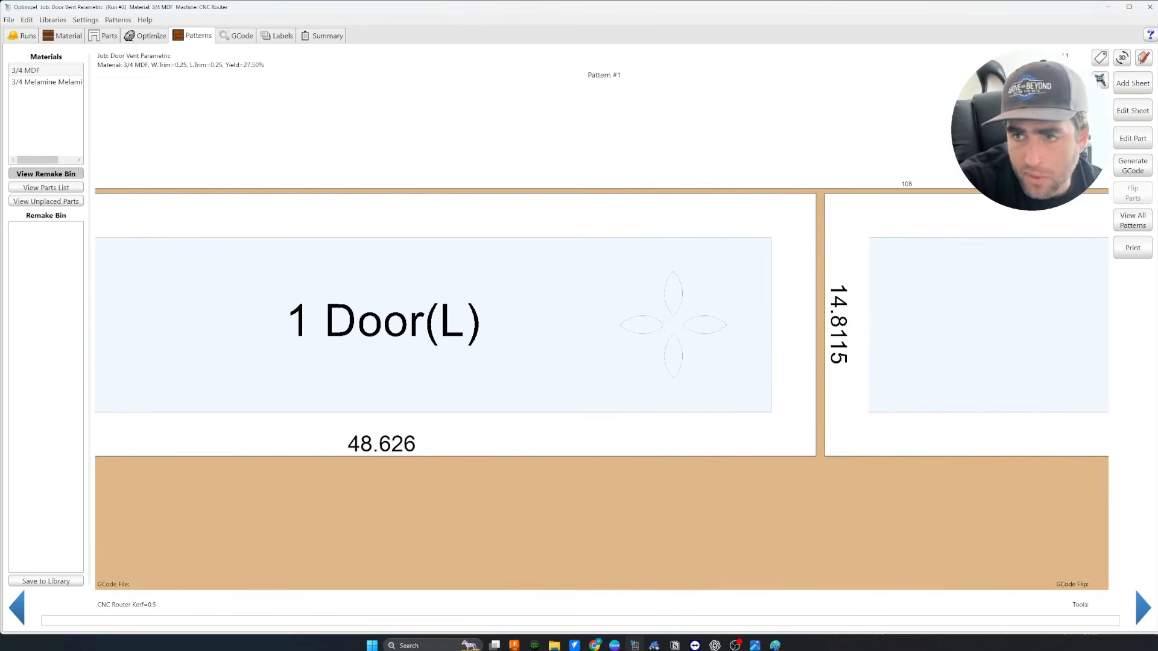
Show the doors in the 3D viewer from the Top view and inspect the left door's four-petal cutout.
click(1119, 61)
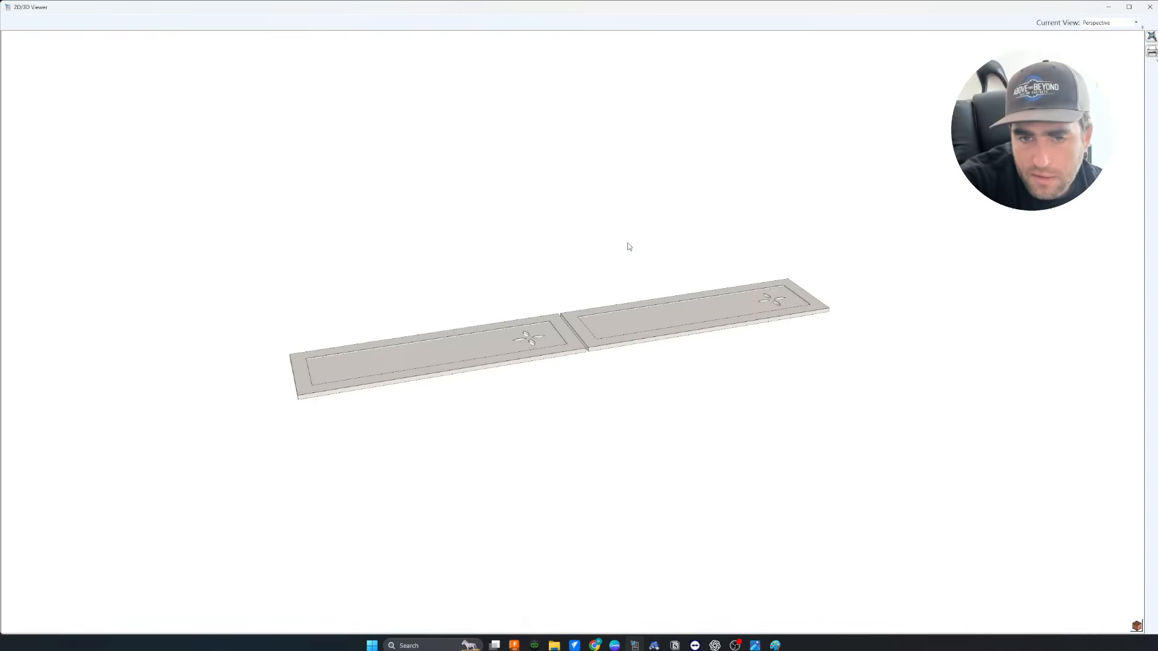
click(1104, 23)
click(1107, 33)
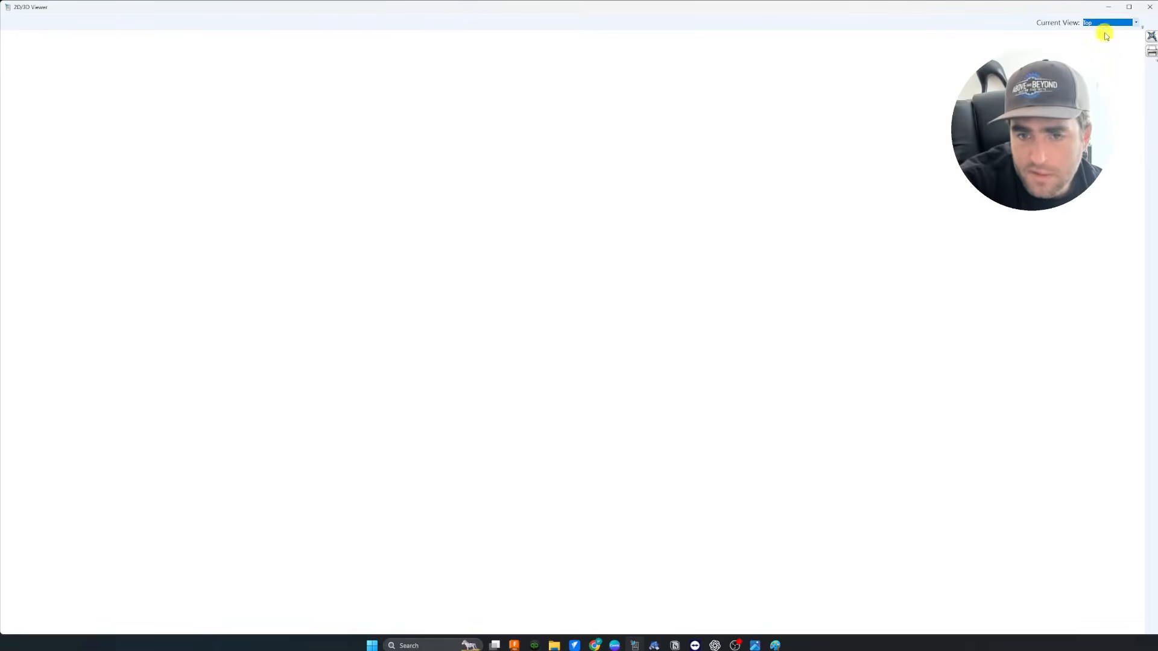
scroll(397, 128, up, 10)
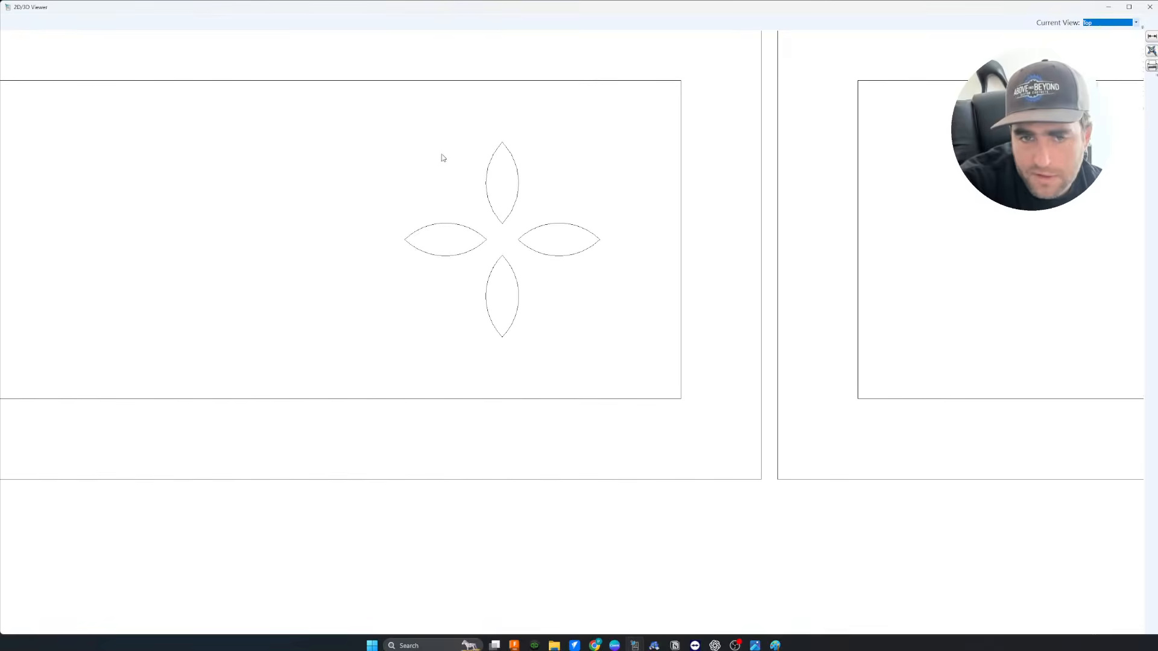
scroll(479, 287, up, 2)
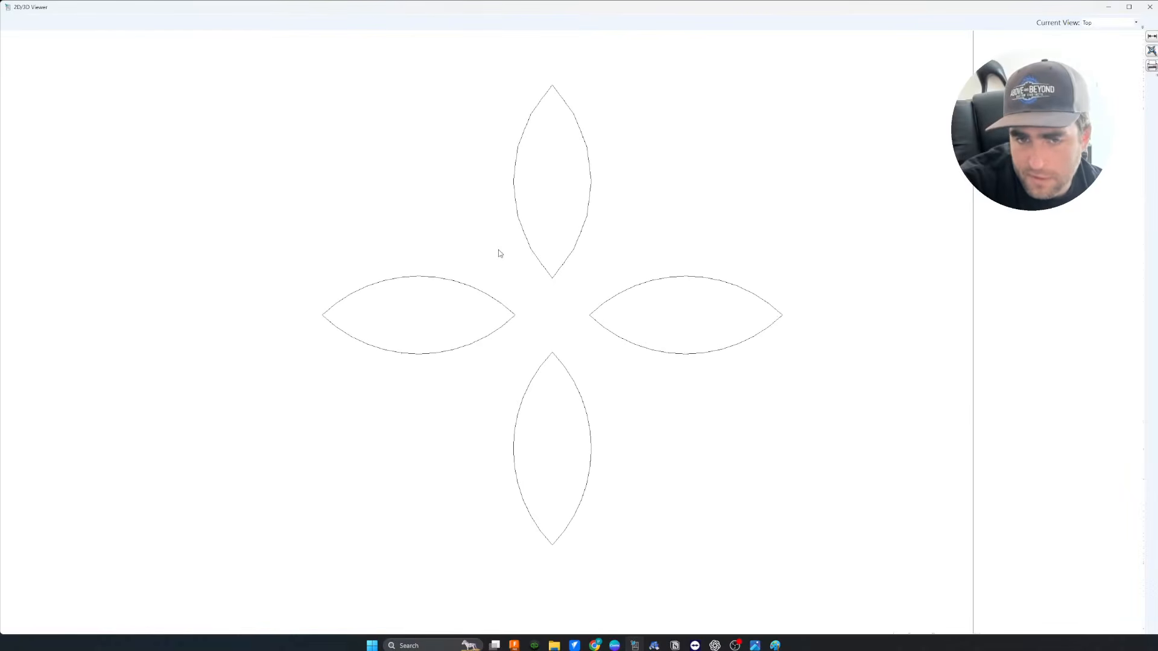
scroll(842, 214, down, 3)
scroll(856, 195, down, 2)
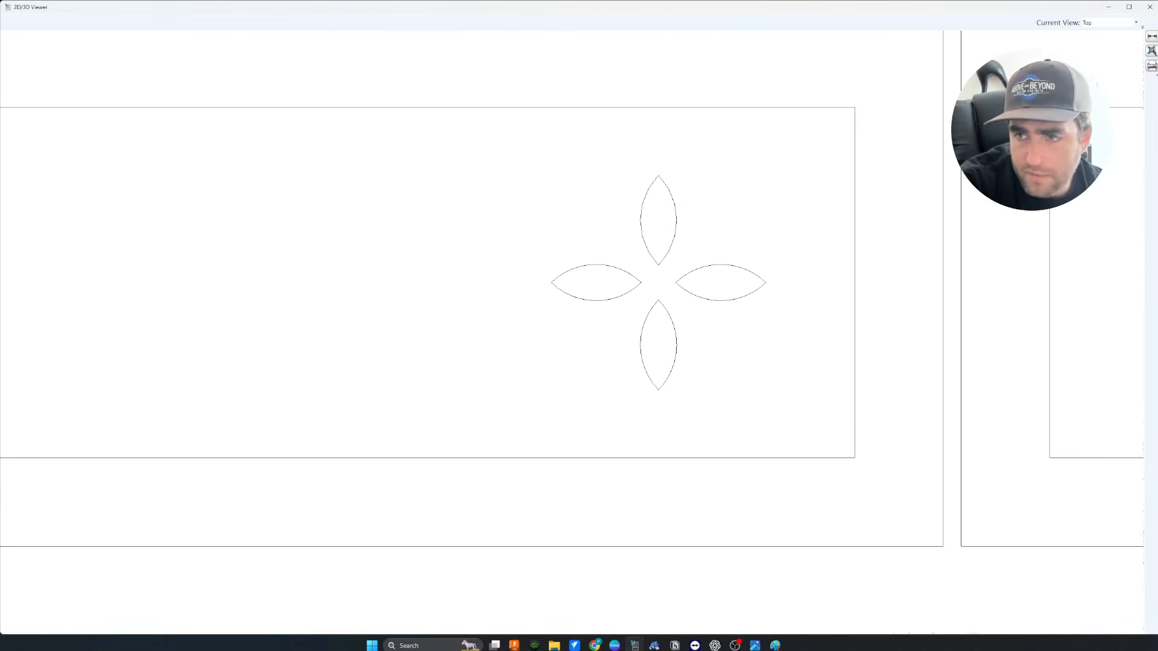
Dimension the distances from the right petal's outer tip to the panel's end edge and from the upper petal's tip to the long edge.
click(1151, 36)
click(768, 284)
click(855, 109)
click(824, 339)
click(1152, 36)
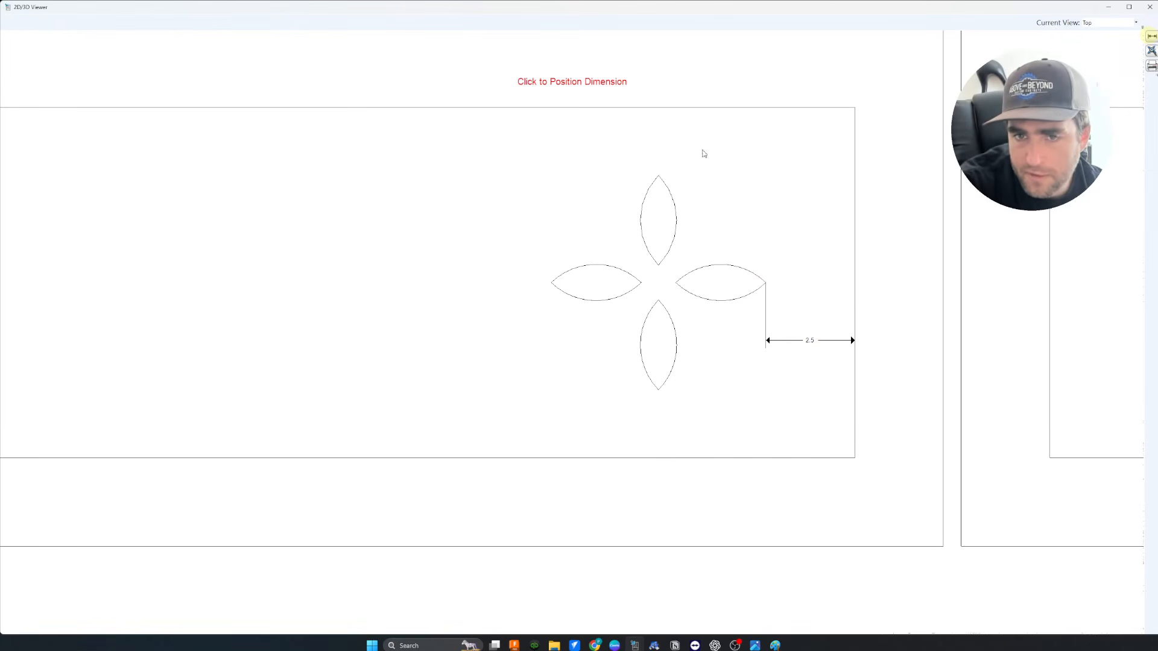
click(660, 175)
click(694, 108)
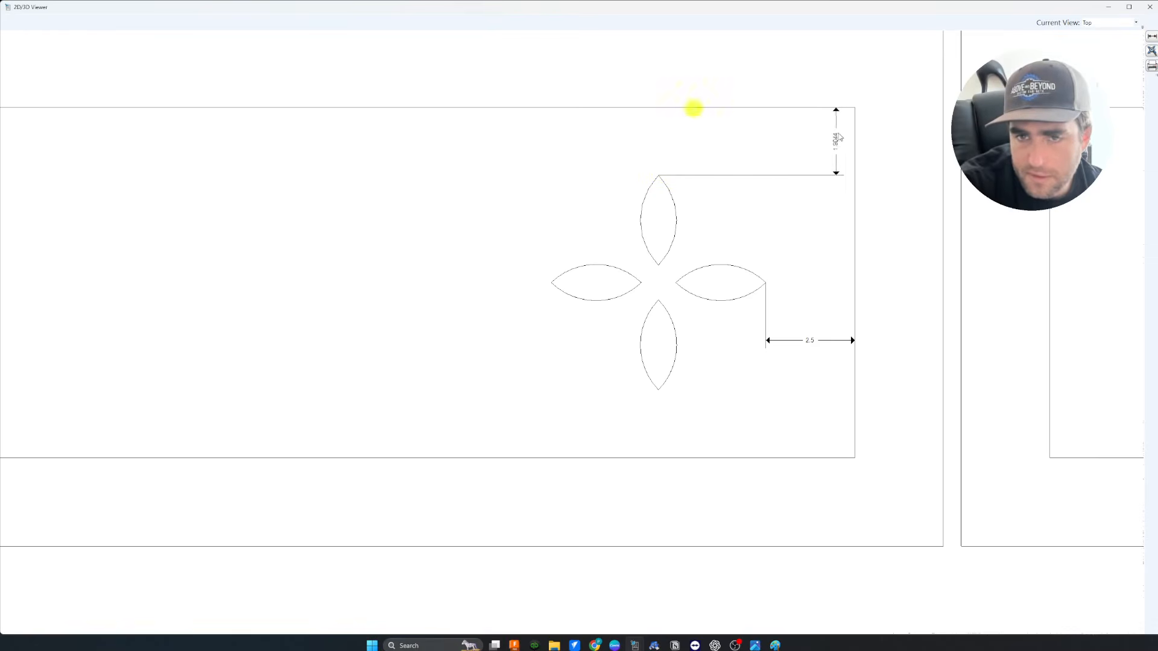
click(882, 129)
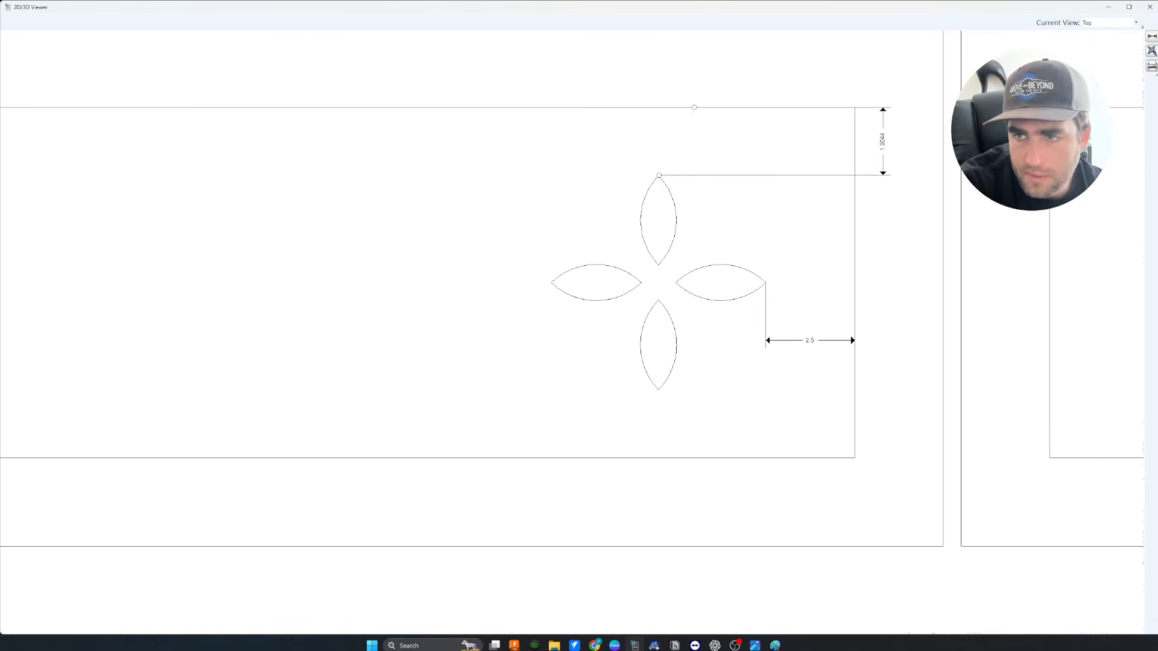
Dimension the horizontal gap between the inner tips of the left and right petals and examine its measuring points closely.
click(1152, 37)
click(676, 283)
click(641, 282)
click(643, 432)
scroll(654, 458, up, 5)
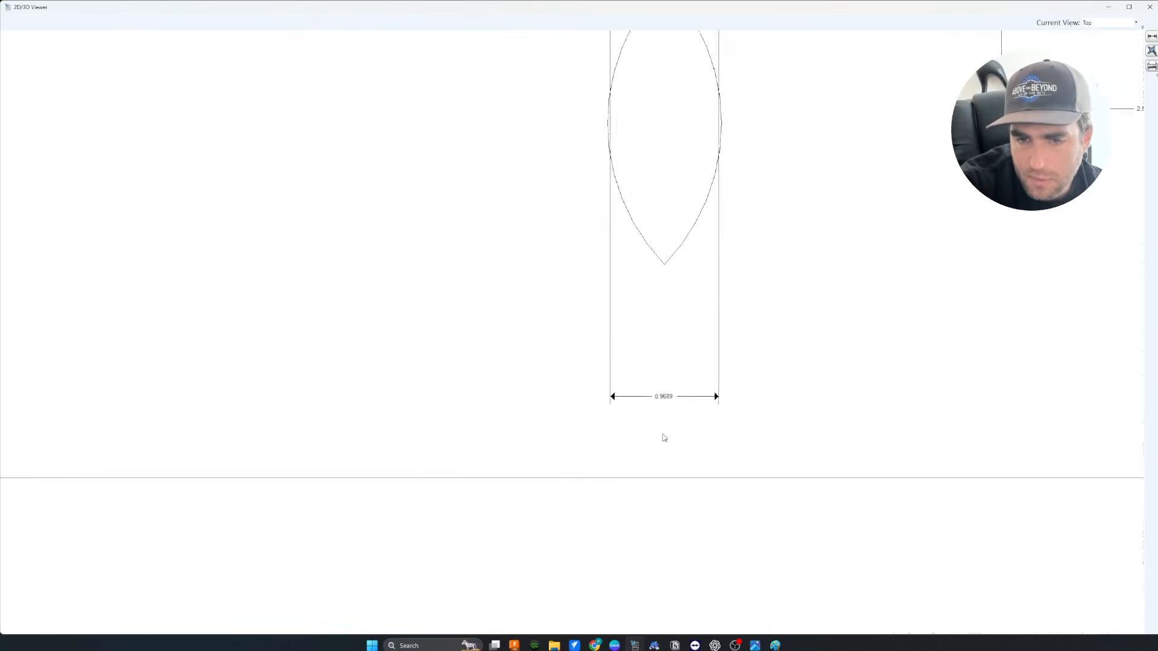
scroll(779, 339, down, 2)
scroll(687, 197, up, 3)
scroll(685, 186, up, 4)
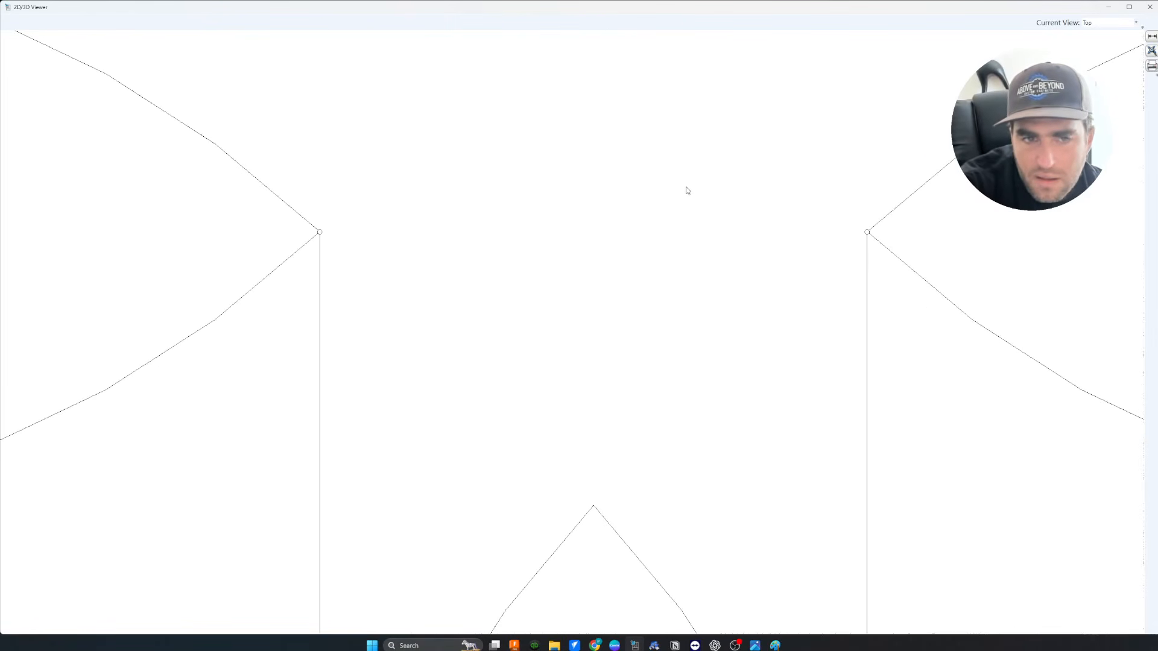
scroll(688, 191, down, 7)
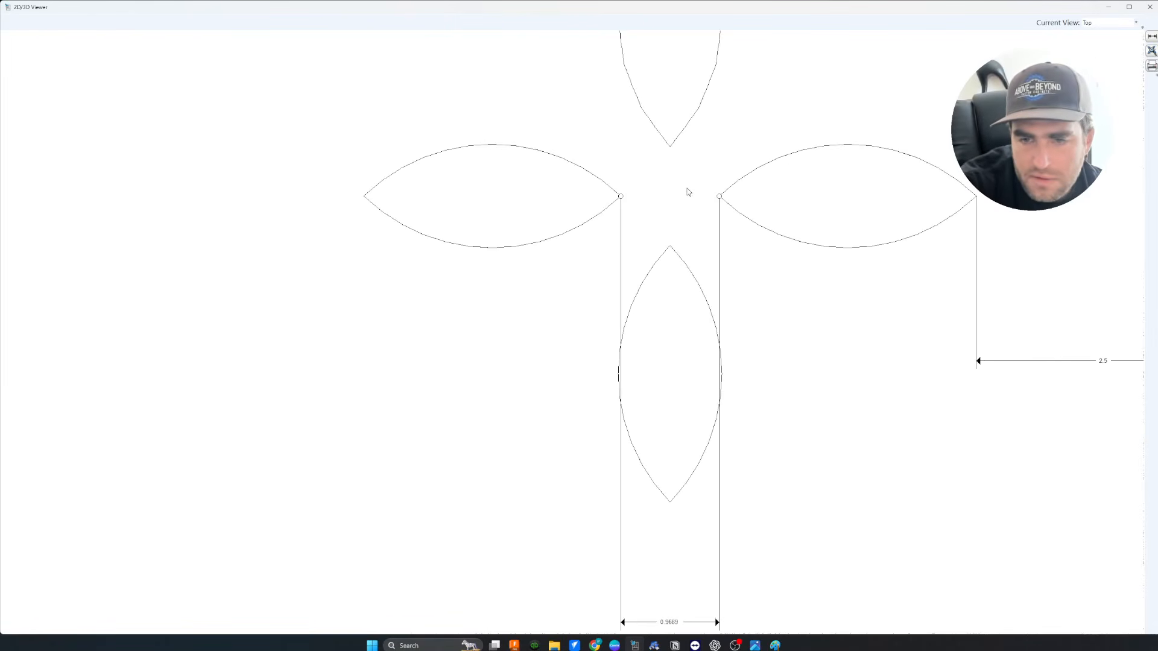
middle_drag(750, 274, 763, 380)
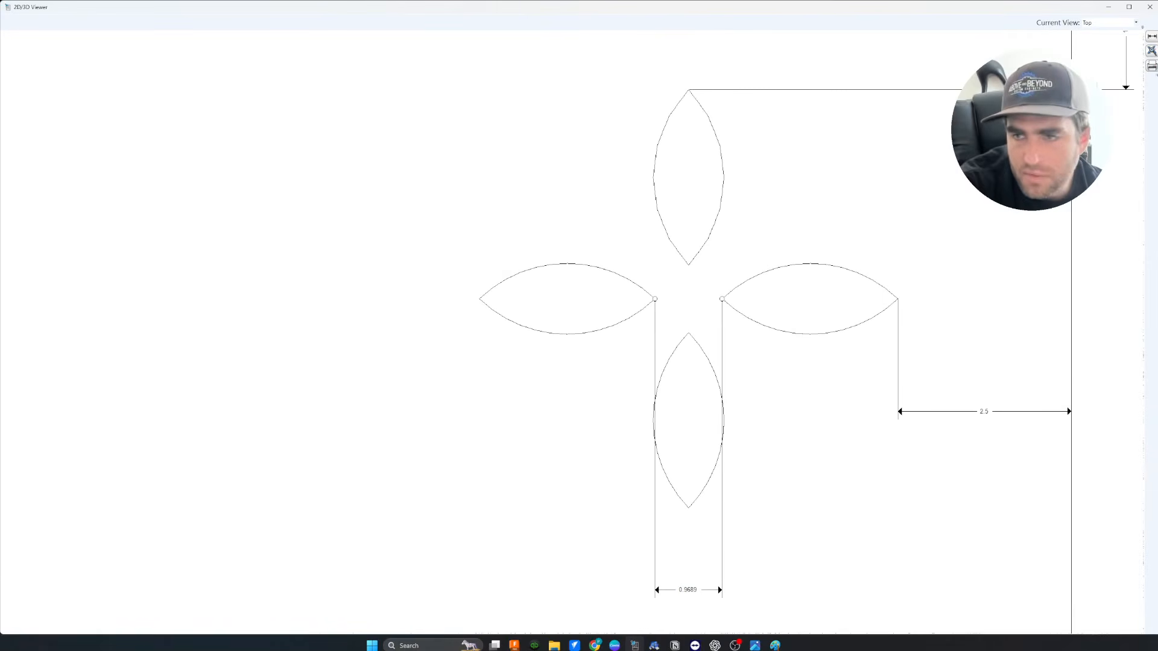
Dimension the vertical gap between the inner tips of the upper and lower petals, placing it beside the left petal.
click(1152, 36)
click(688, 331)
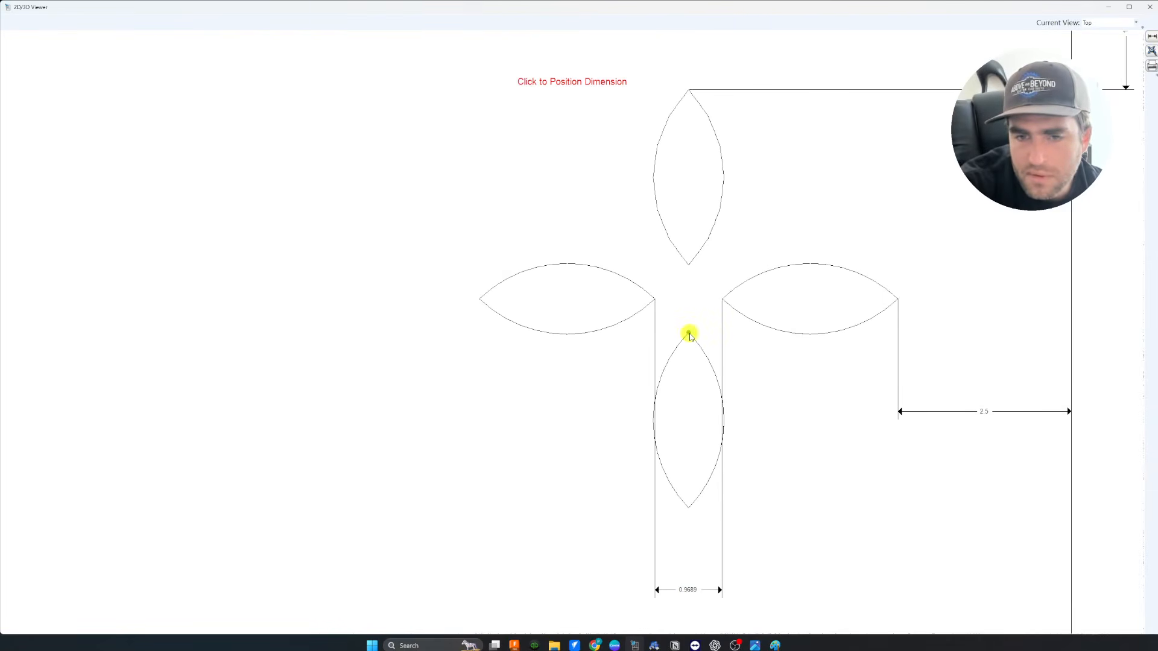
click(689, 266)
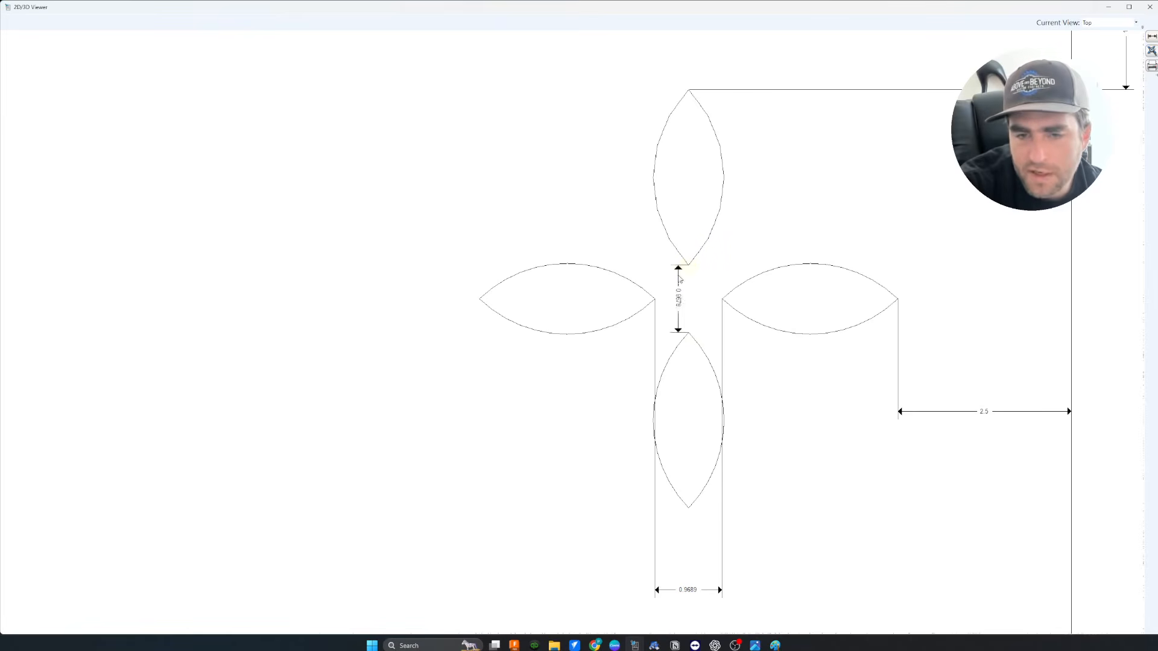
click(415, 323)
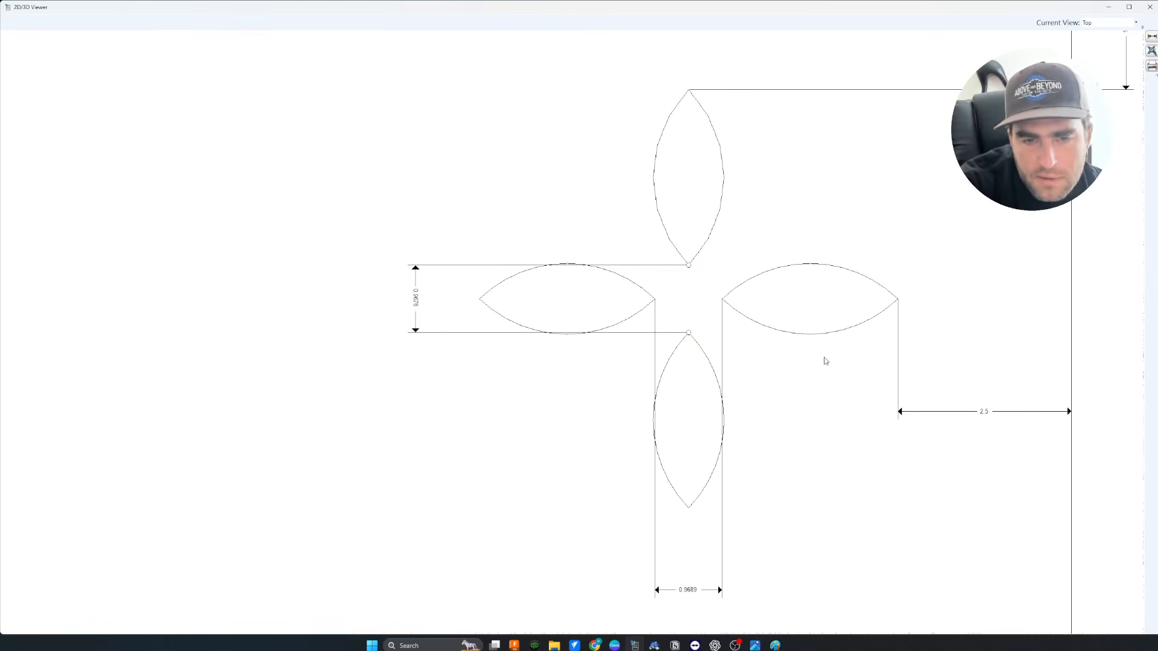
Dimension the right petal's length from tip to tip, place it above the petal, and leave the 3D viewer.
click(1151, 36)
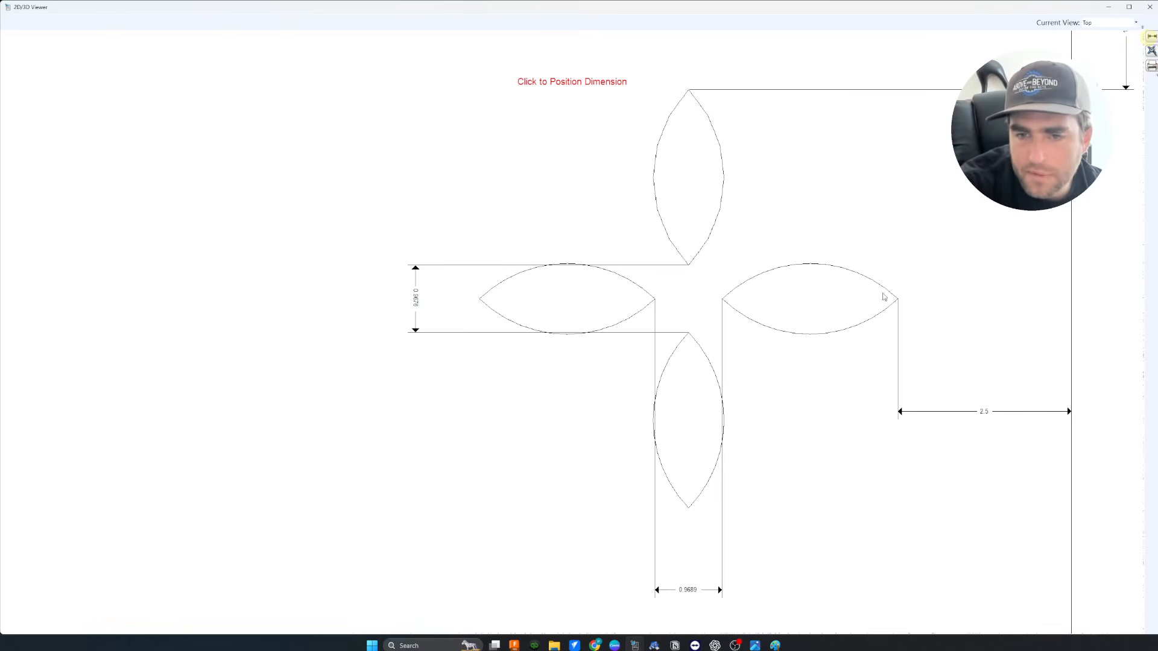
click(722, 299)
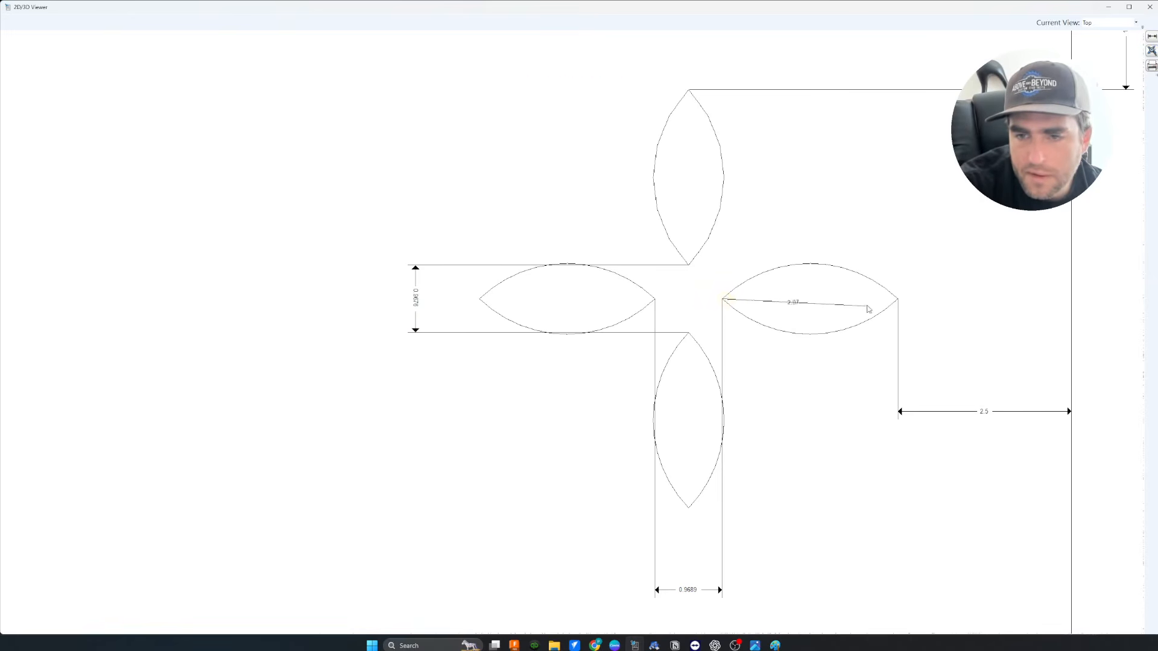
click(898, 299)
click(872, 244)
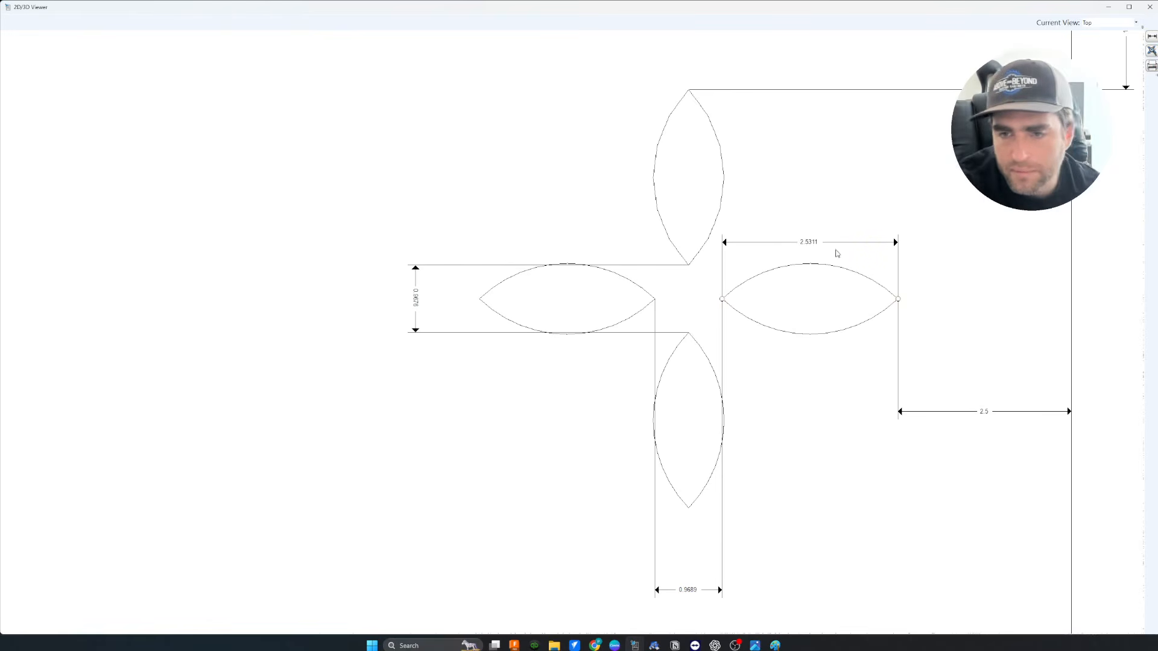
click(934, 276)
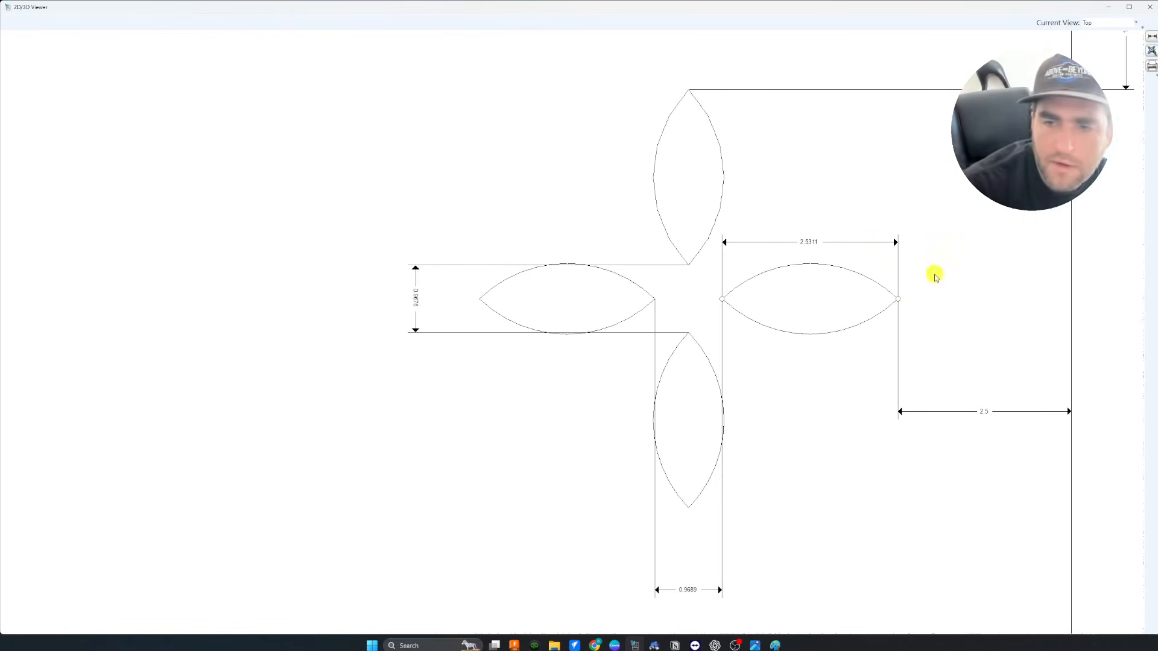
scroll(851, 392, down, 3)
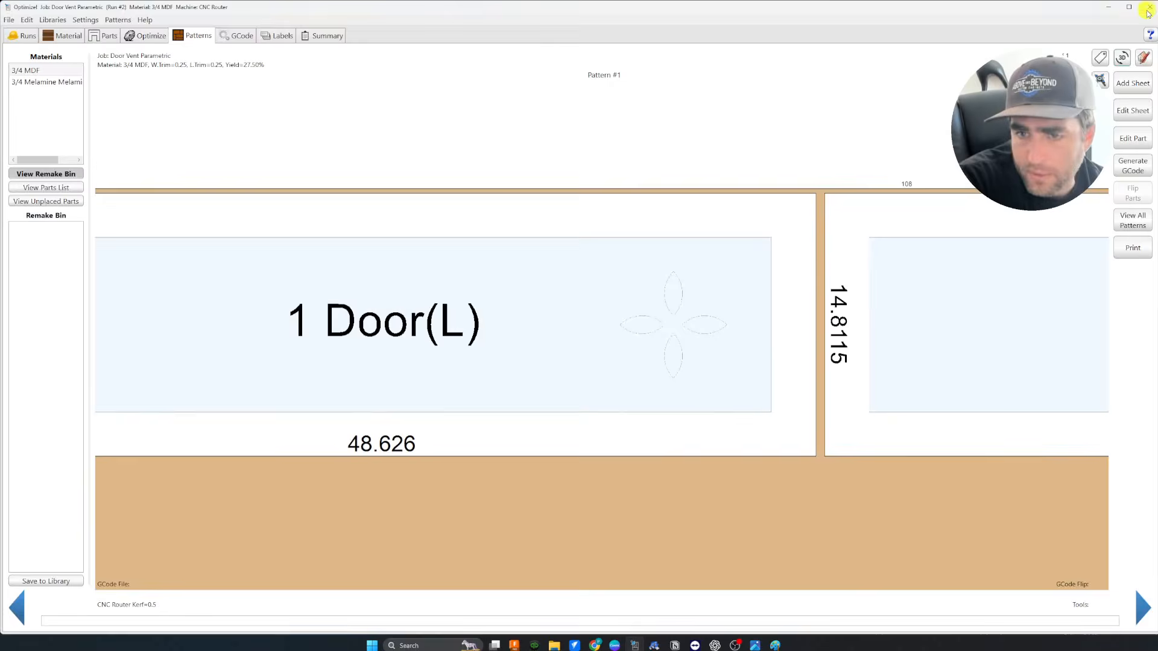
click(1149, 7)
Open the _S001C Shaker PETAL CUTOUT panel tool group in the CNC tooling library.
scroll(561, 365, down, 2)
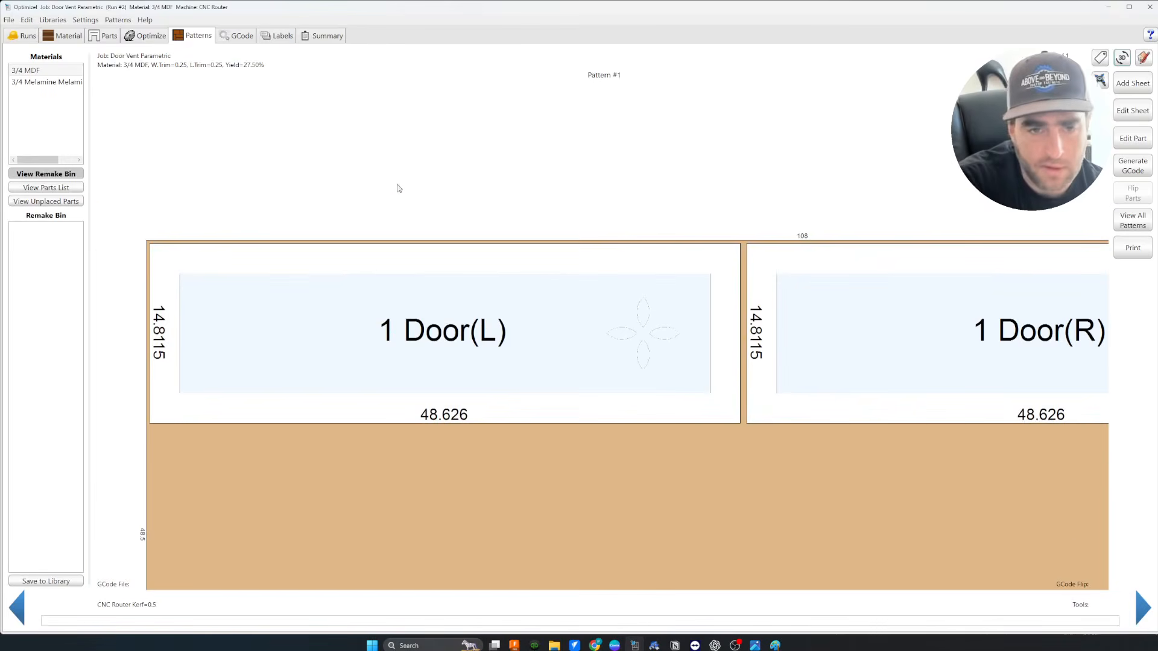
click(59, 22)
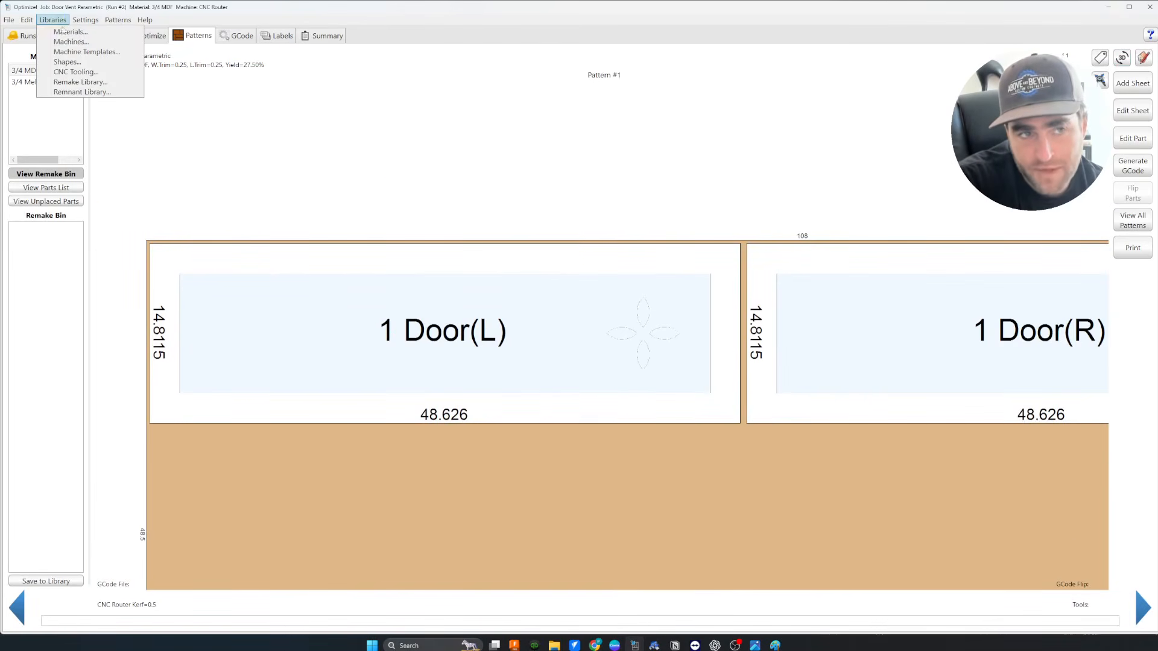
click(77, 71)
click(582, 197)
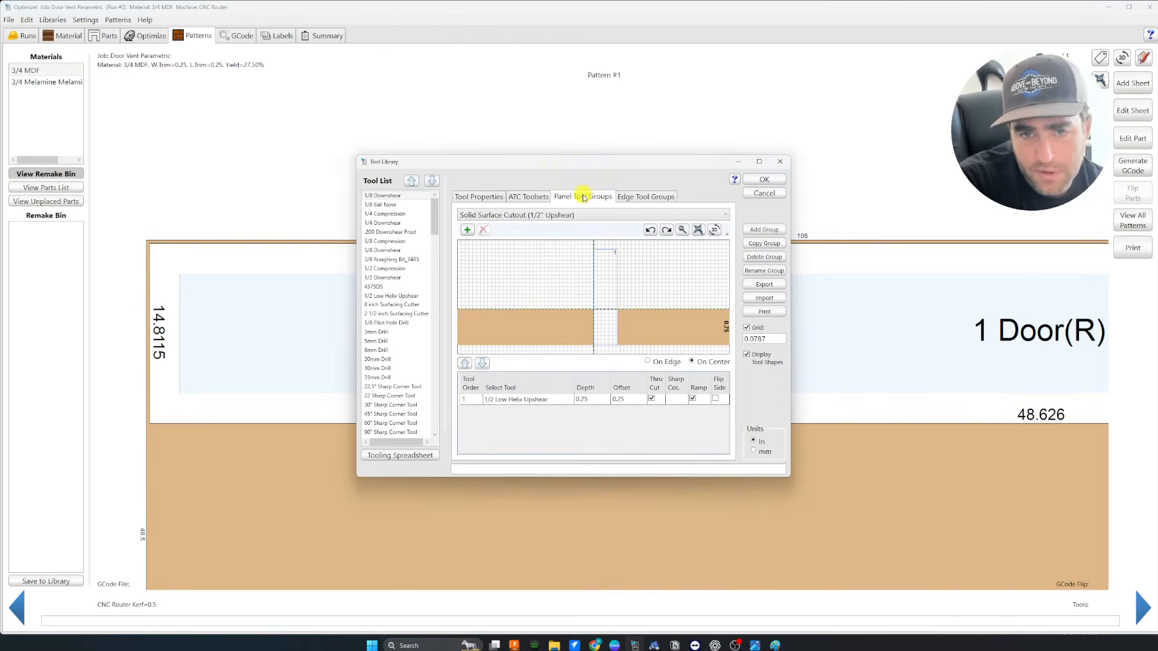
click(637, 215)
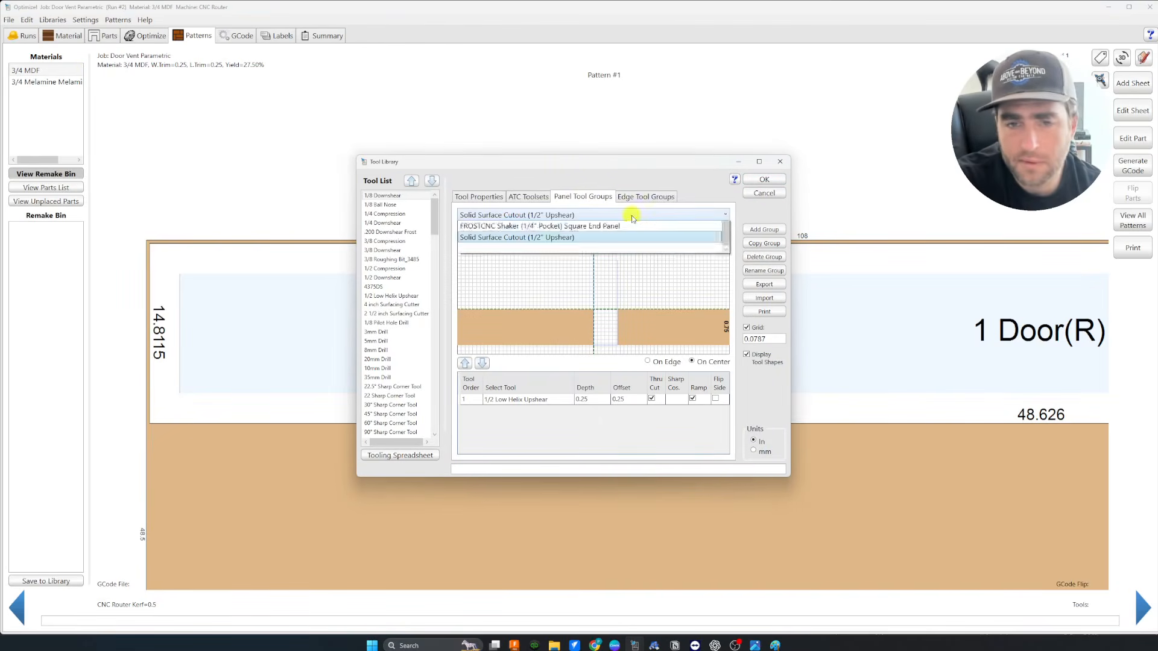
scroll(573, 260, up, 5)
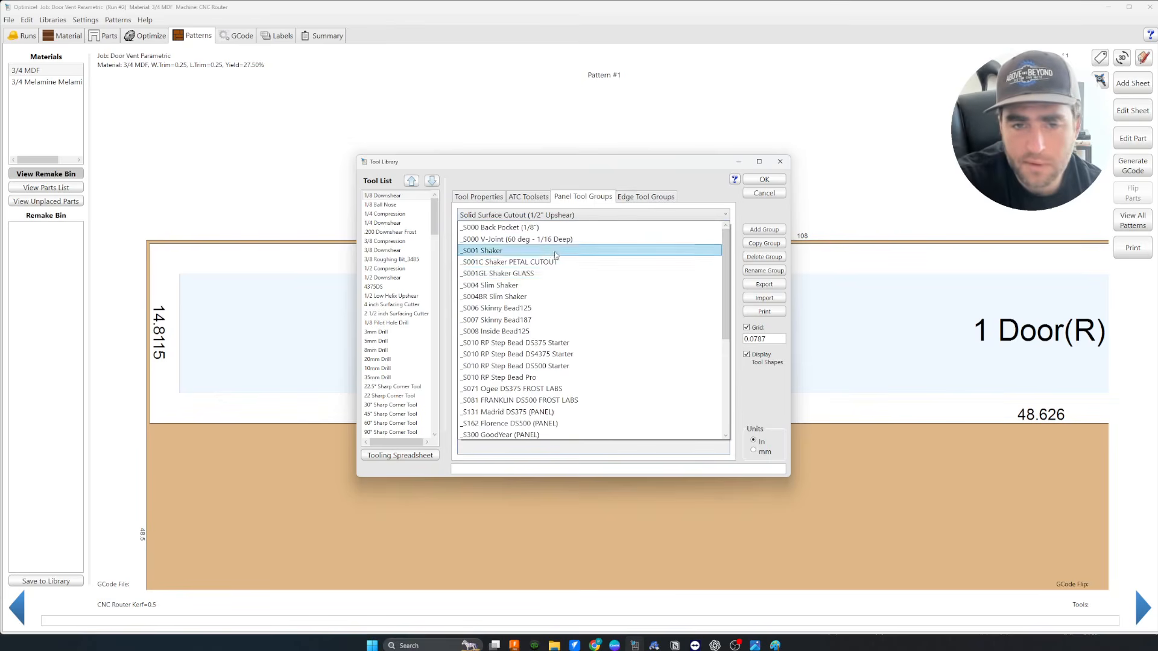
click(526, 262)
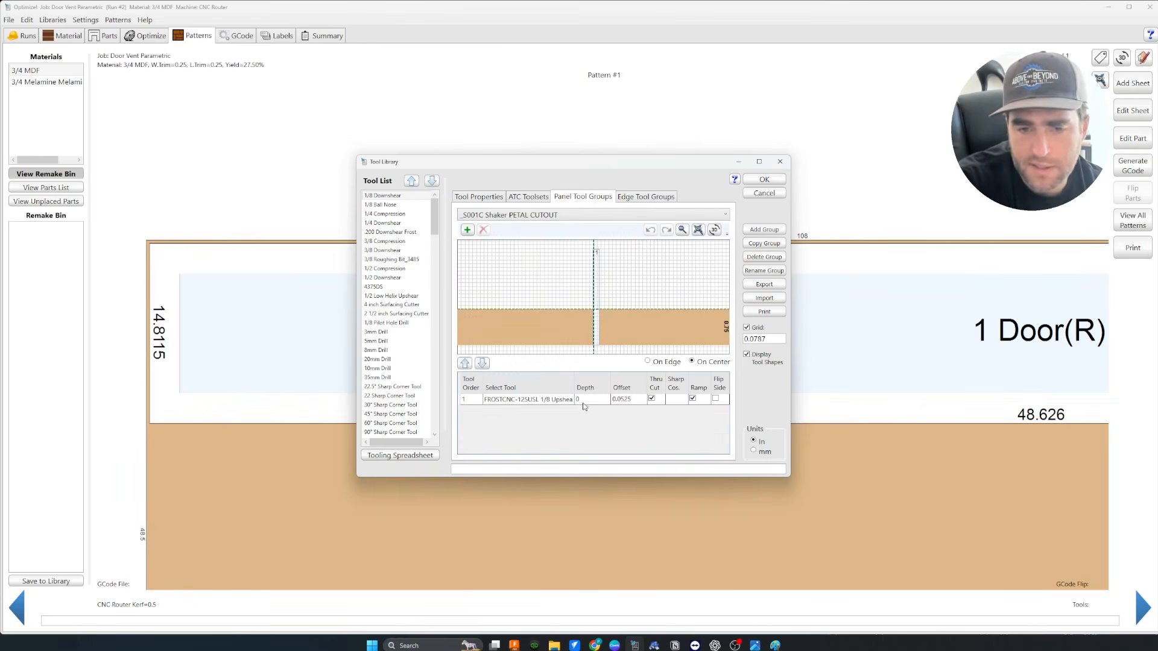
Reduce the FROSTCNC-125USL 1/8 Upshear offset by .005 to 0.0475 in the petal cutout group and accept the tool library changes.
scroll(595, 322, up, 5)
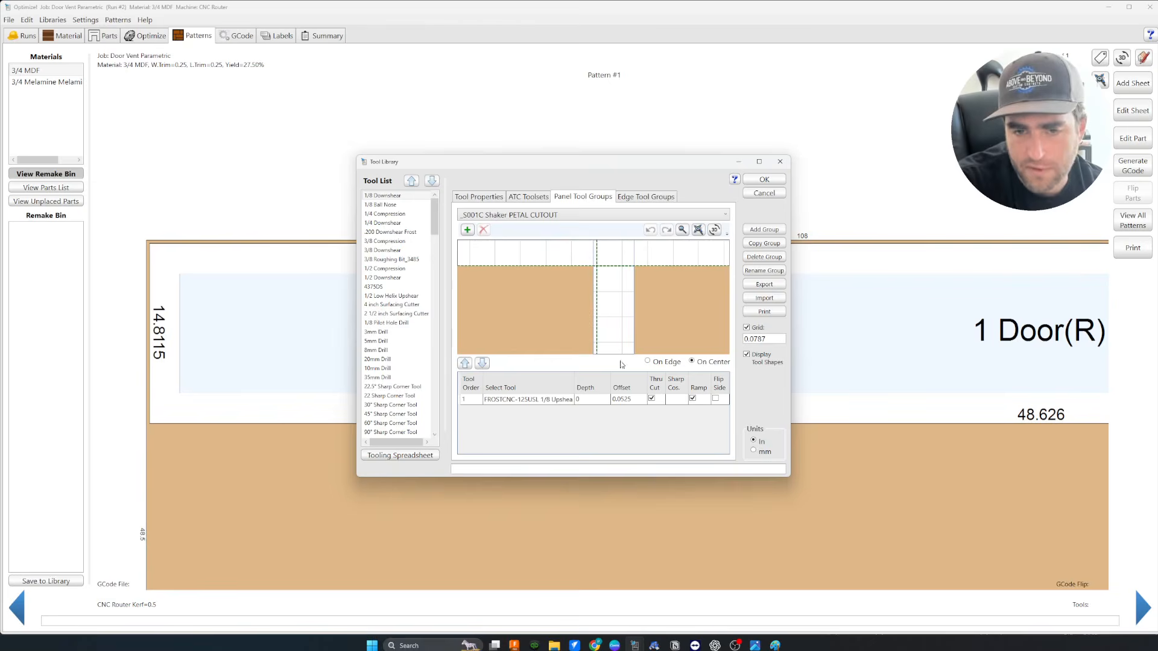
click(638, 402)
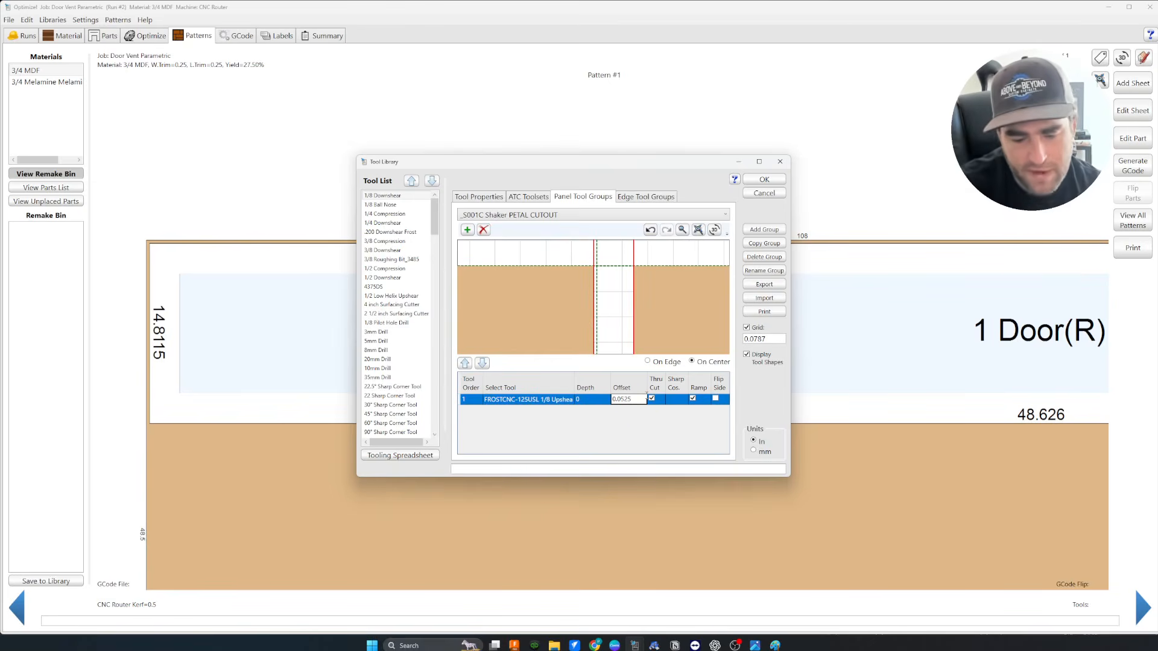
text(-.005)
key(Return)
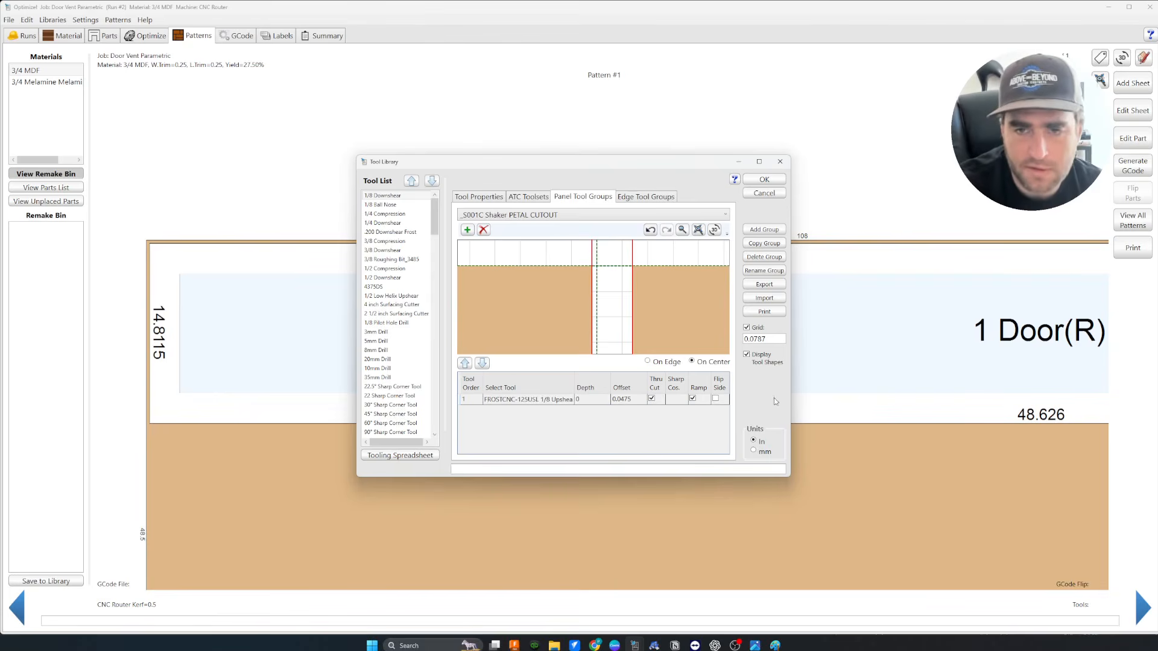
click(764, 179)
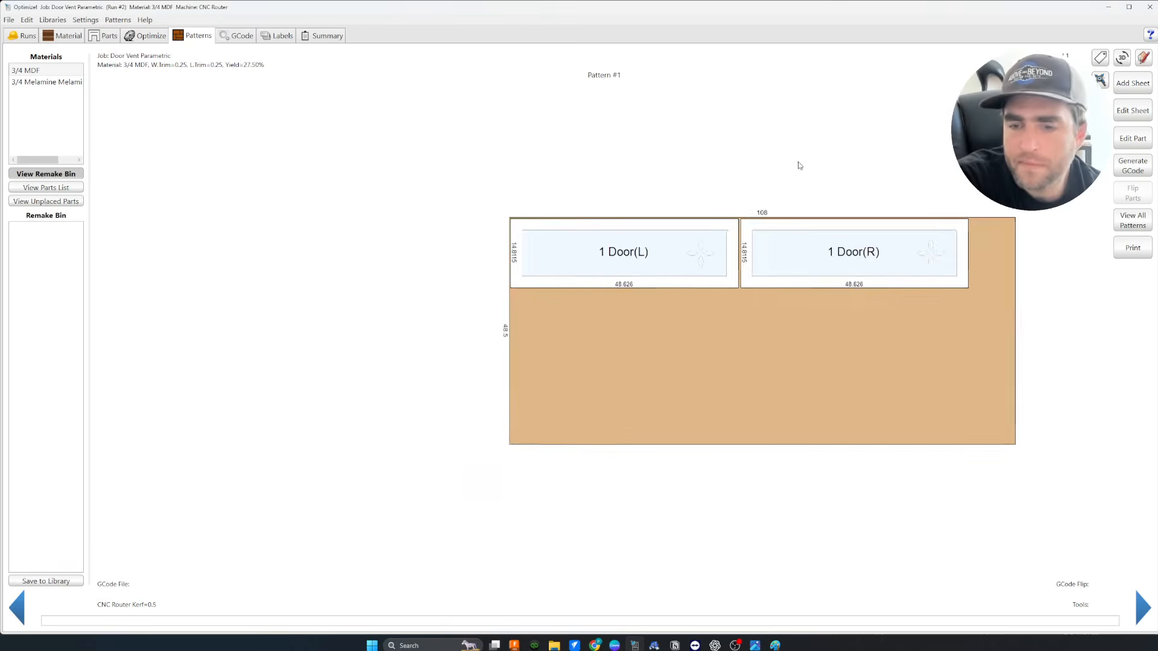
Inspect the petal cutouts on the two nested doors in the 3D viewer, and leave the viewer.
click(1126, 56)
drag(700, 175, 597, 400)
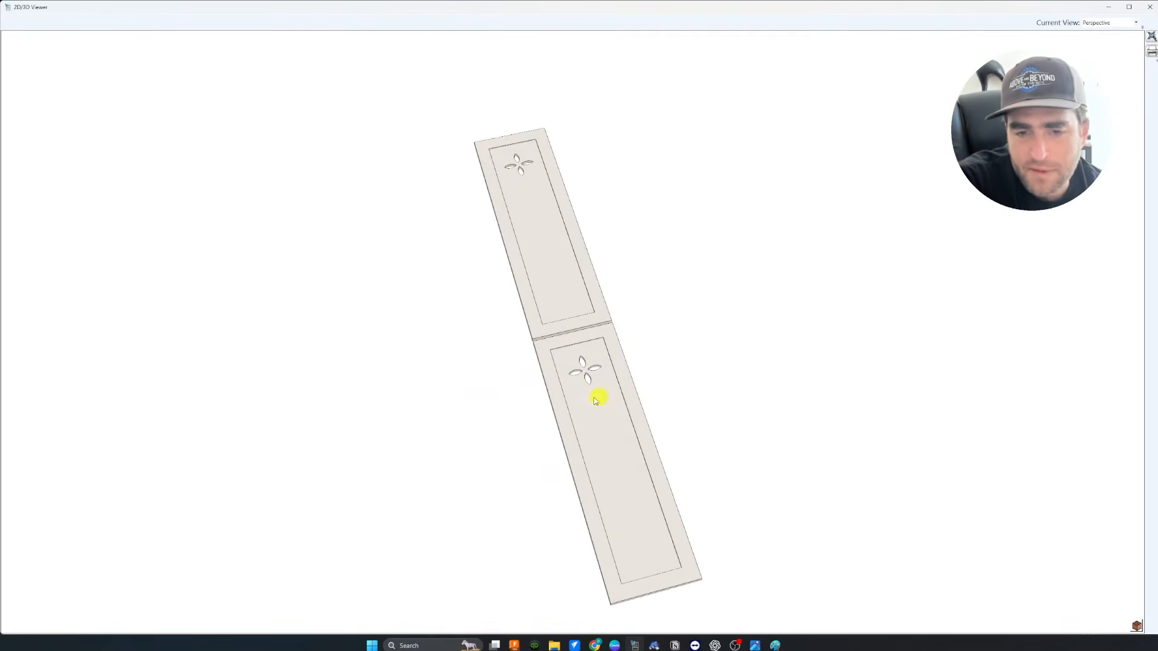
scroll(567, 371, up, 5)
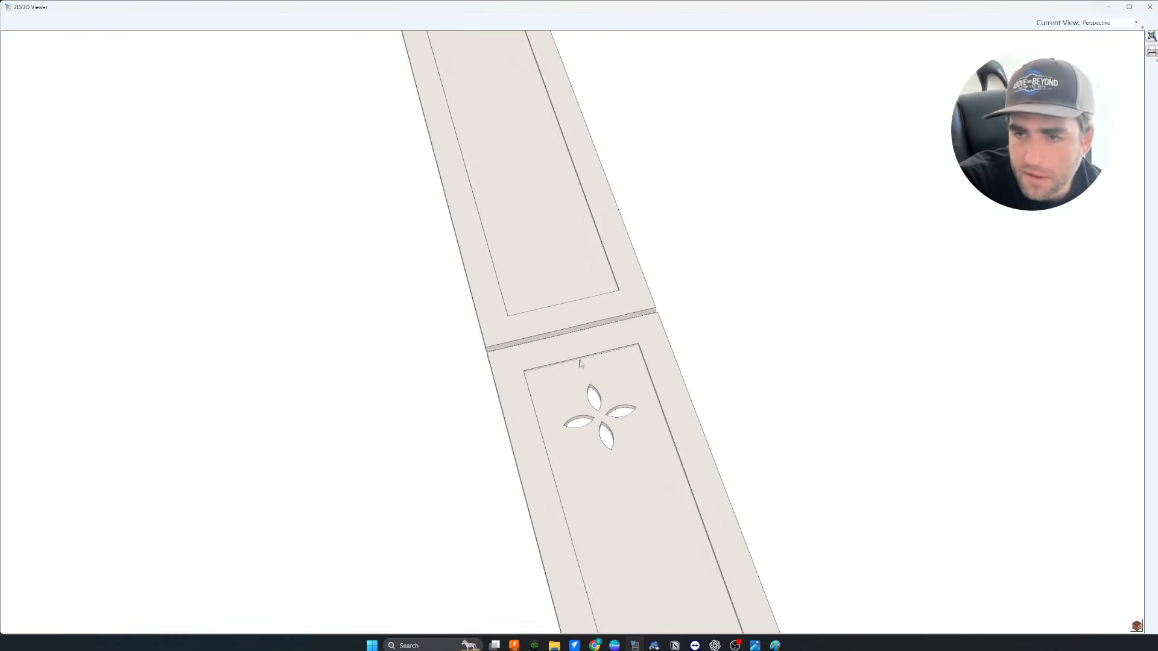
click(1150, 7)
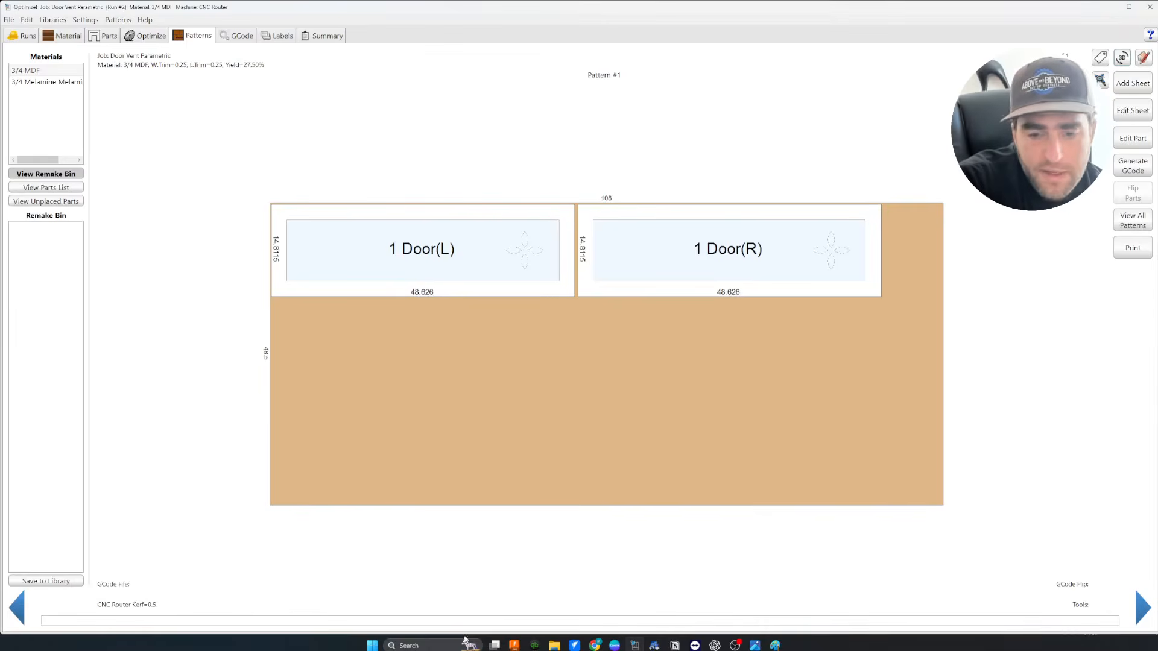
Switch to Mozaik and check the wall pair door cabinet in the room's product layout.
click(654, 645)
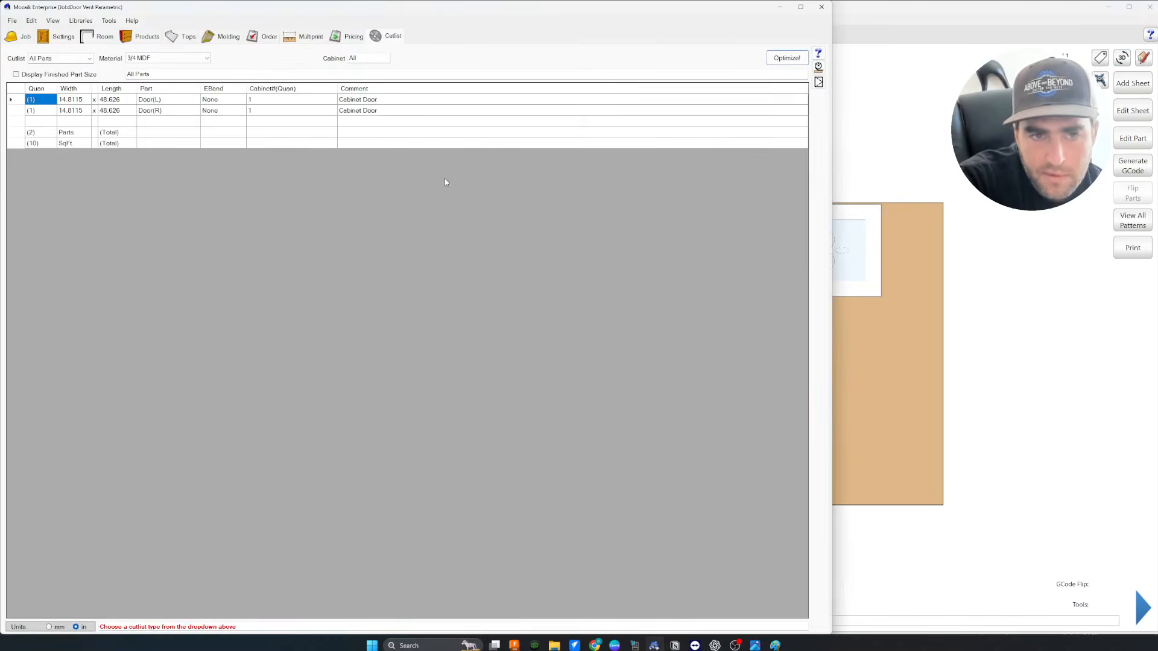
click(154, 36)
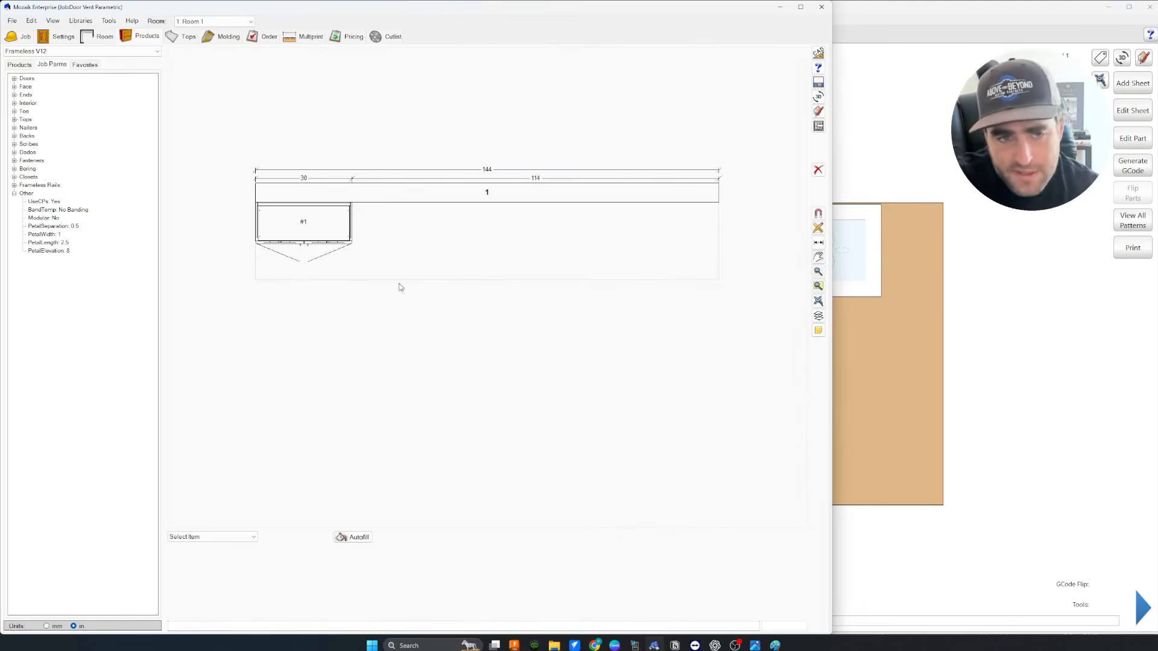
click(331, 215)
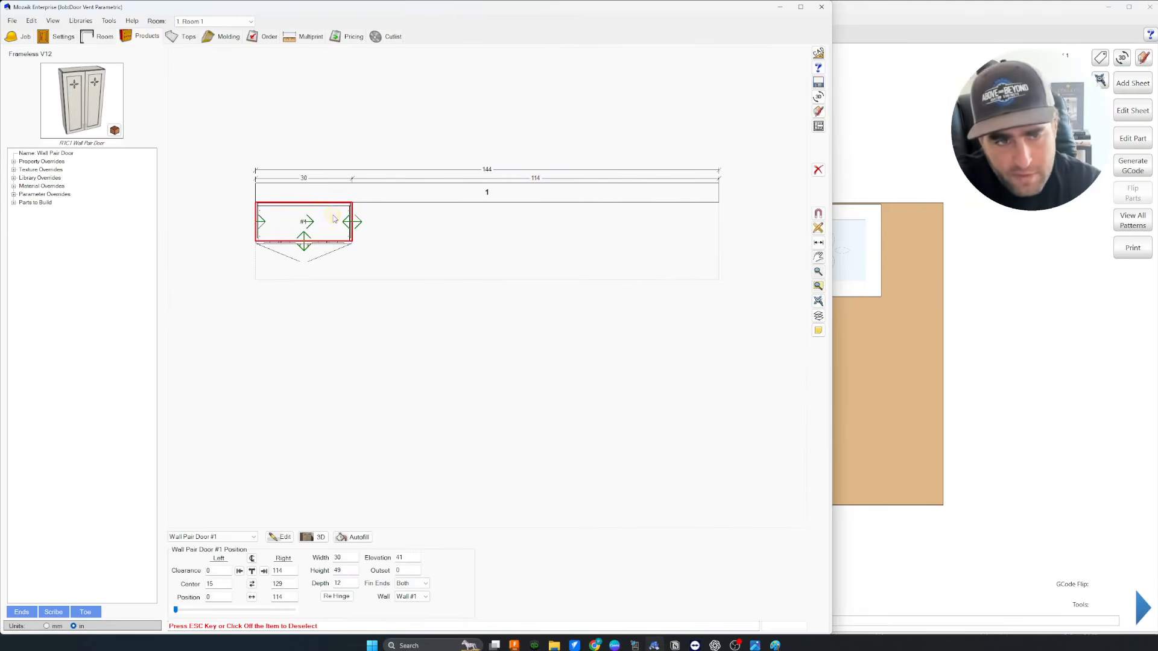
click(230, 96)
Examine the room's library settings, the Frameless Blind Dado (Petals) construction method and the job parameter choices without changing anything.
click(54, 42)
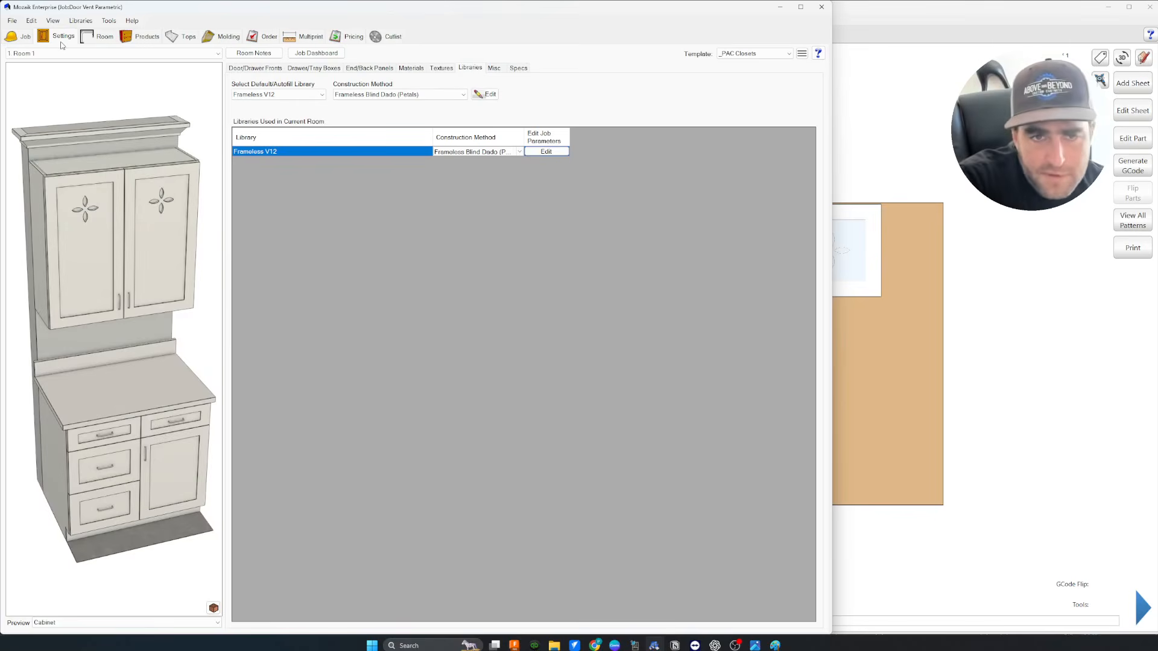
click(486, 96)
click(548, 192)
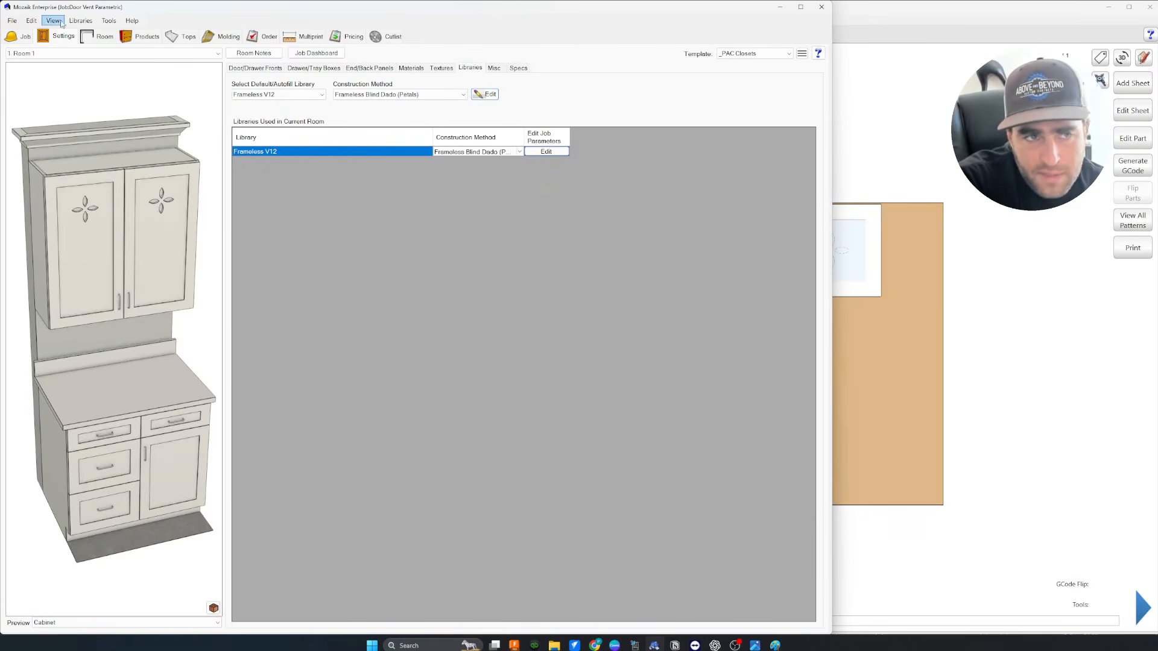
click(32, 20)
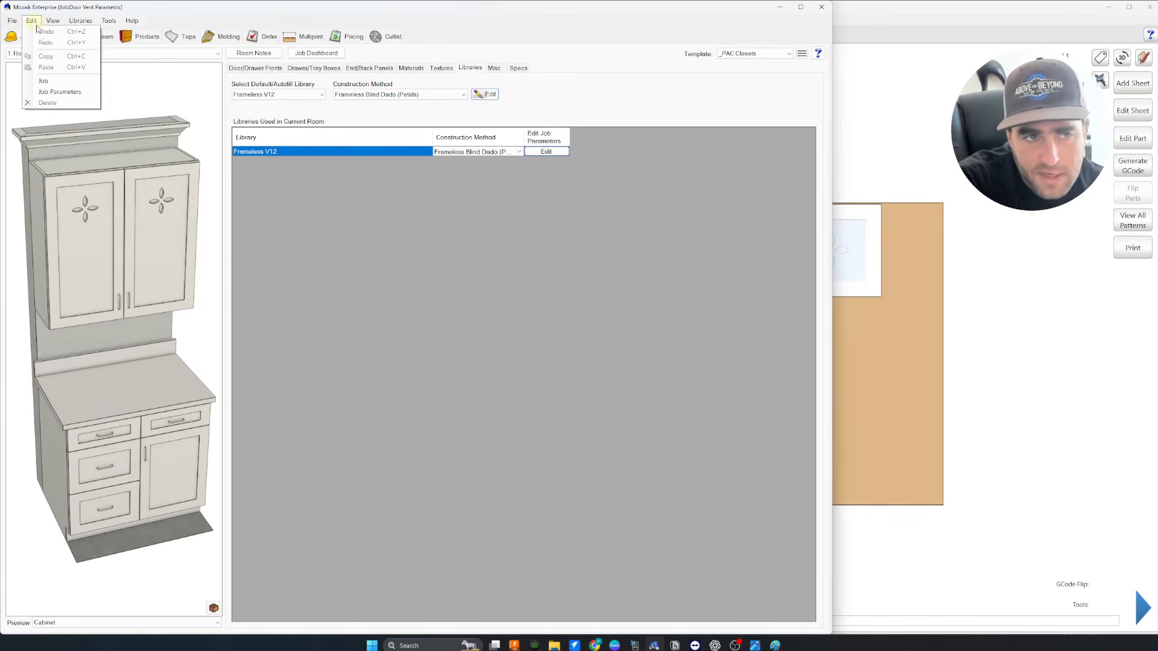
click(66, 95)
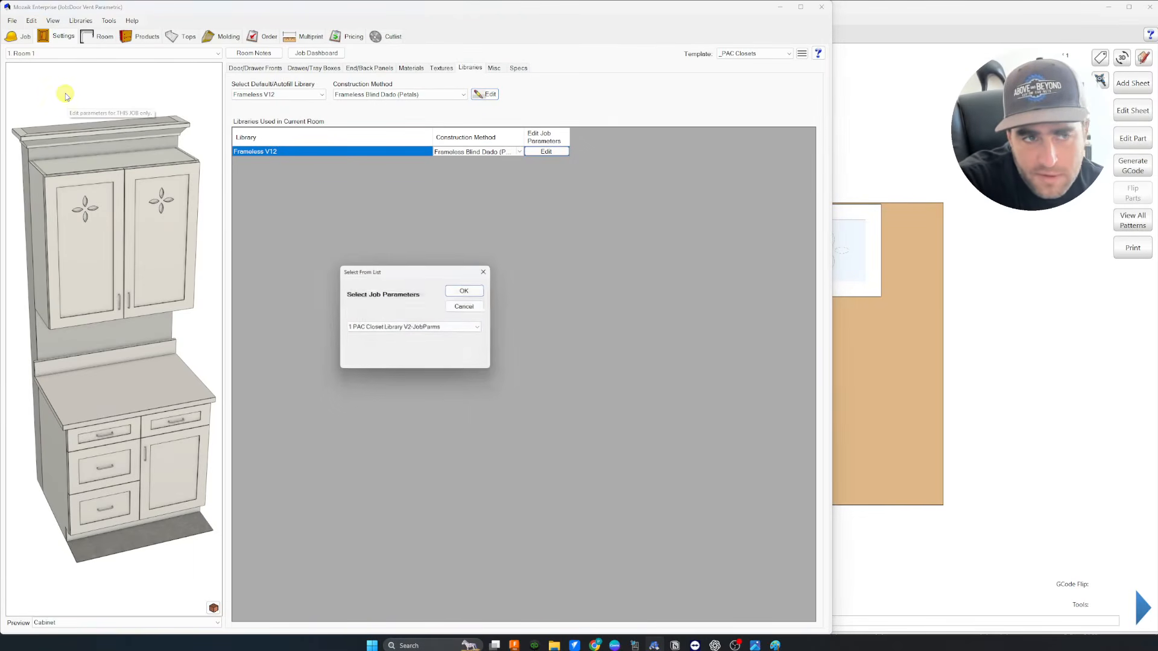
click(473, 306)
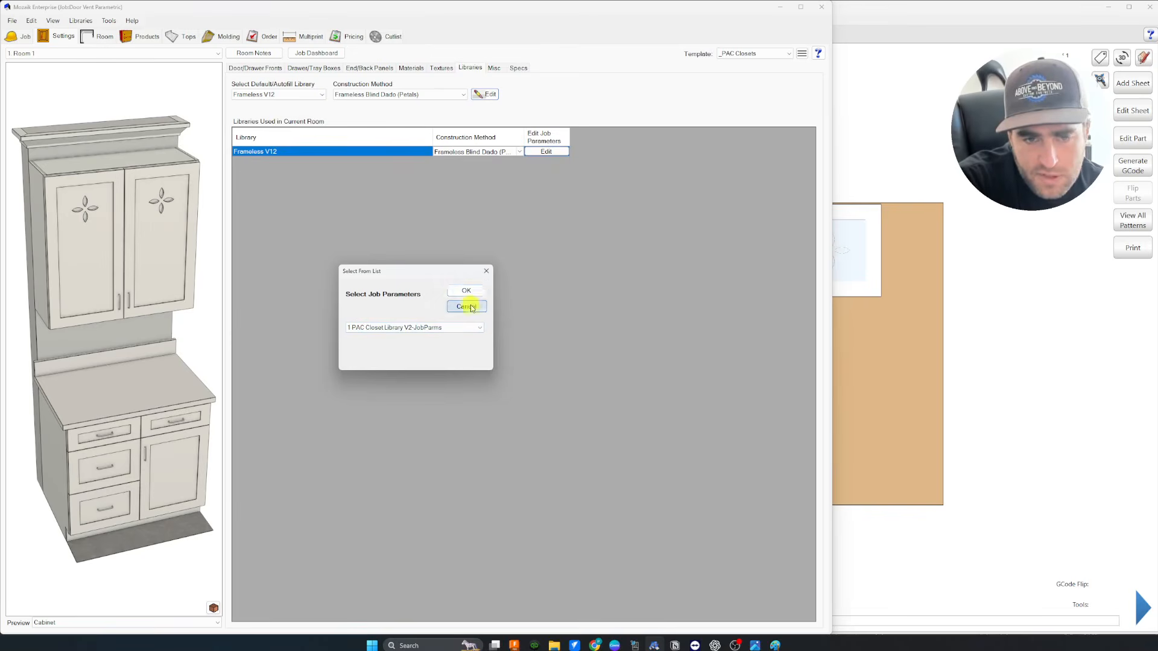
click(53, 20)
click(379, 245)
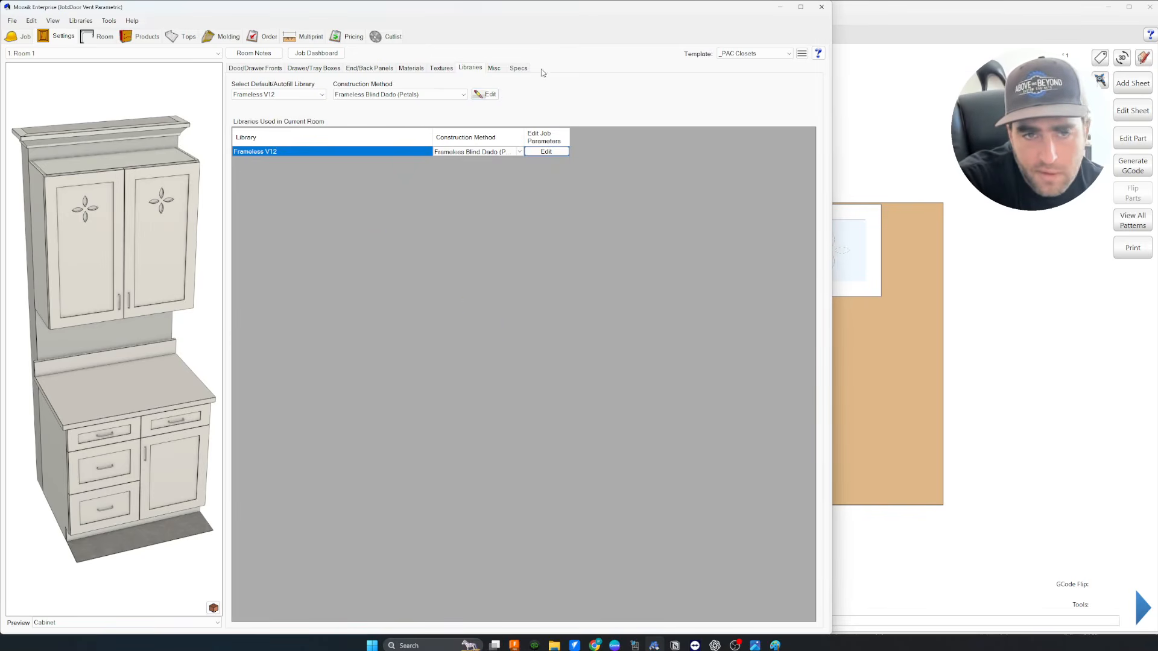
click(484, 95)
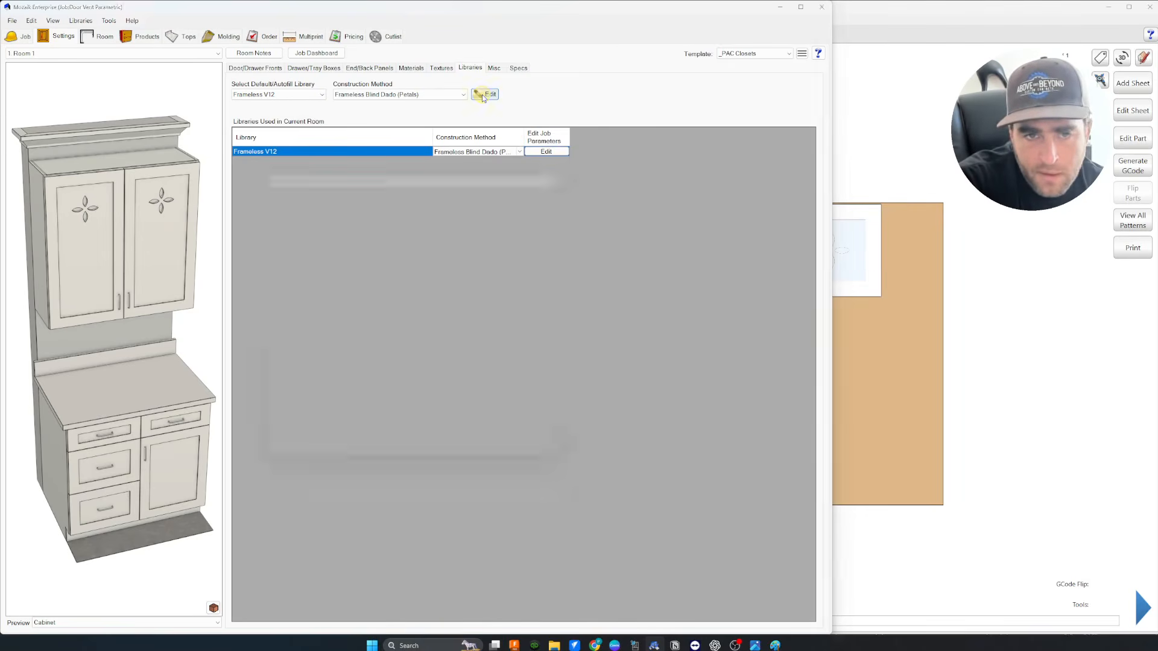
click(555, 198)
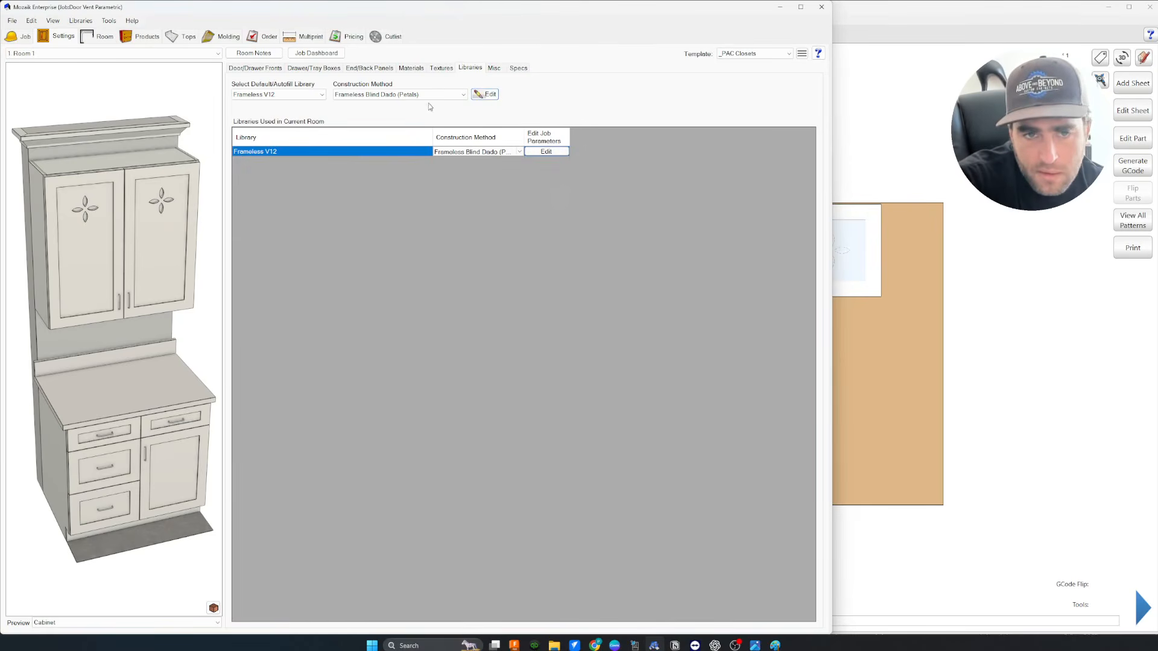